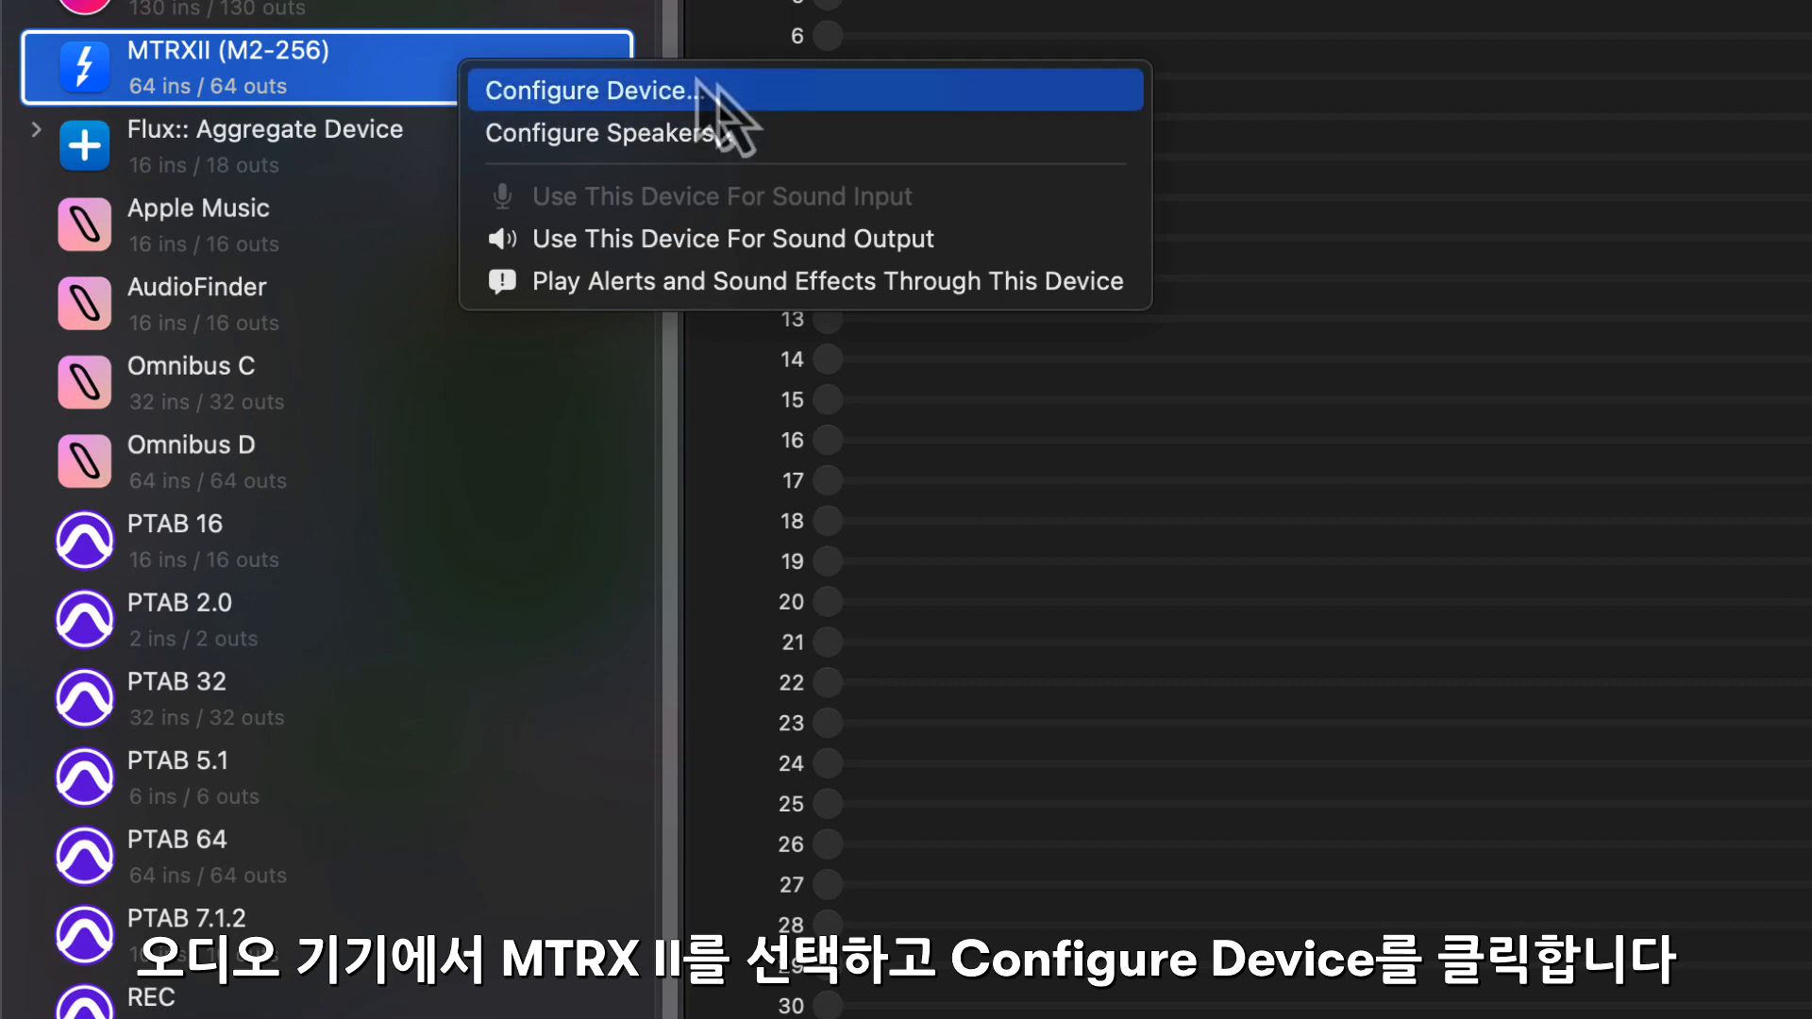
- Configure the MTRXII (M2-256) Thunderbolt driver with 256 channels and a 48,000 Hz sample rate, then close its settings
left_click(809, 94)
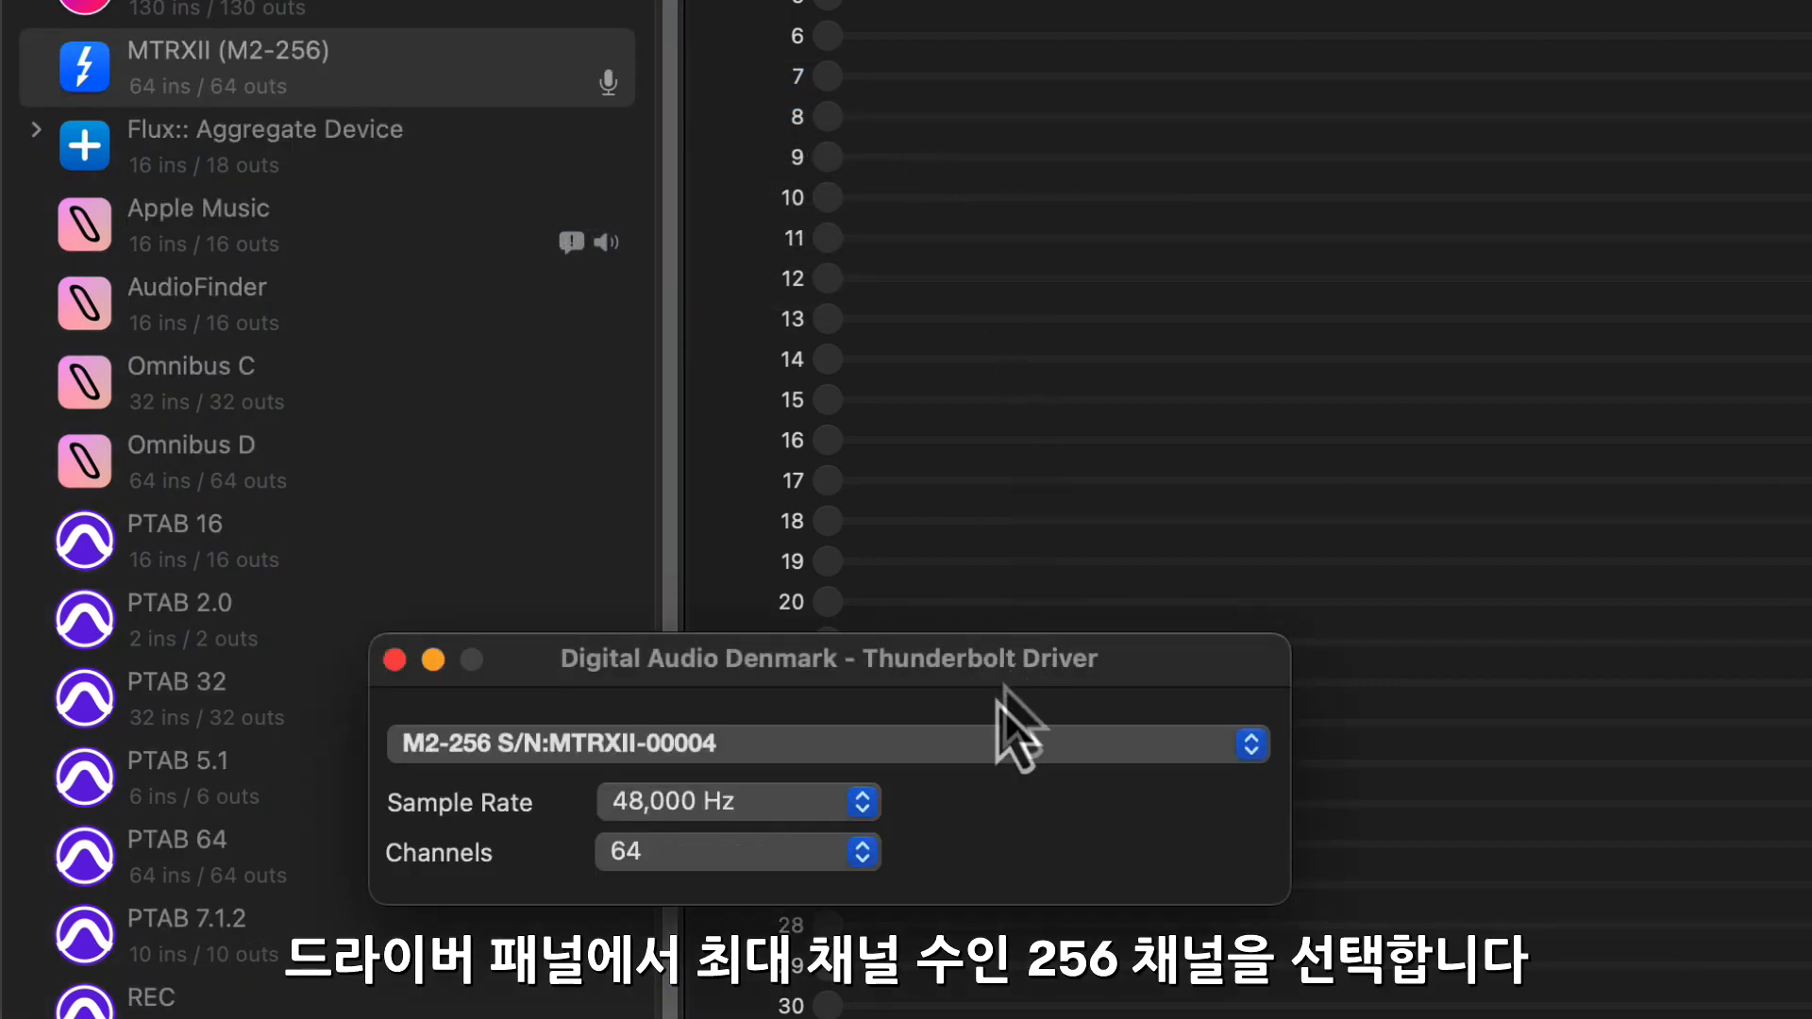
left_click(859, 851)
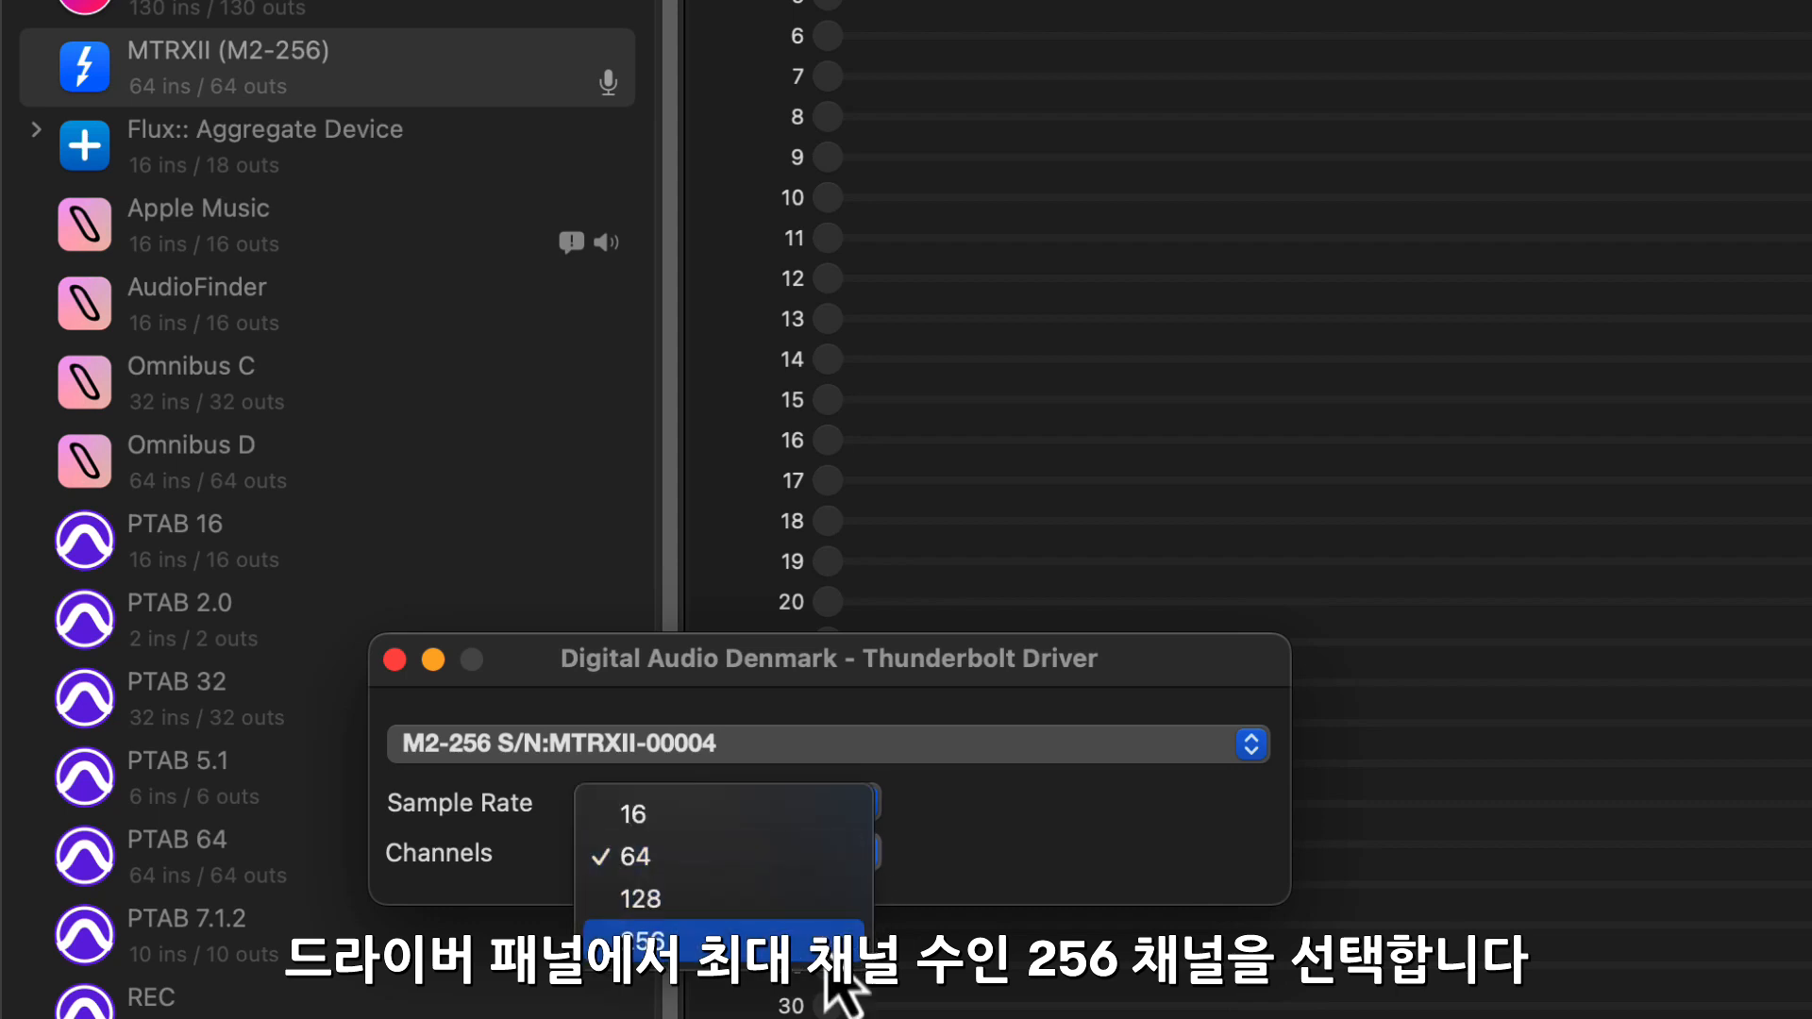
left_click(828, 929)
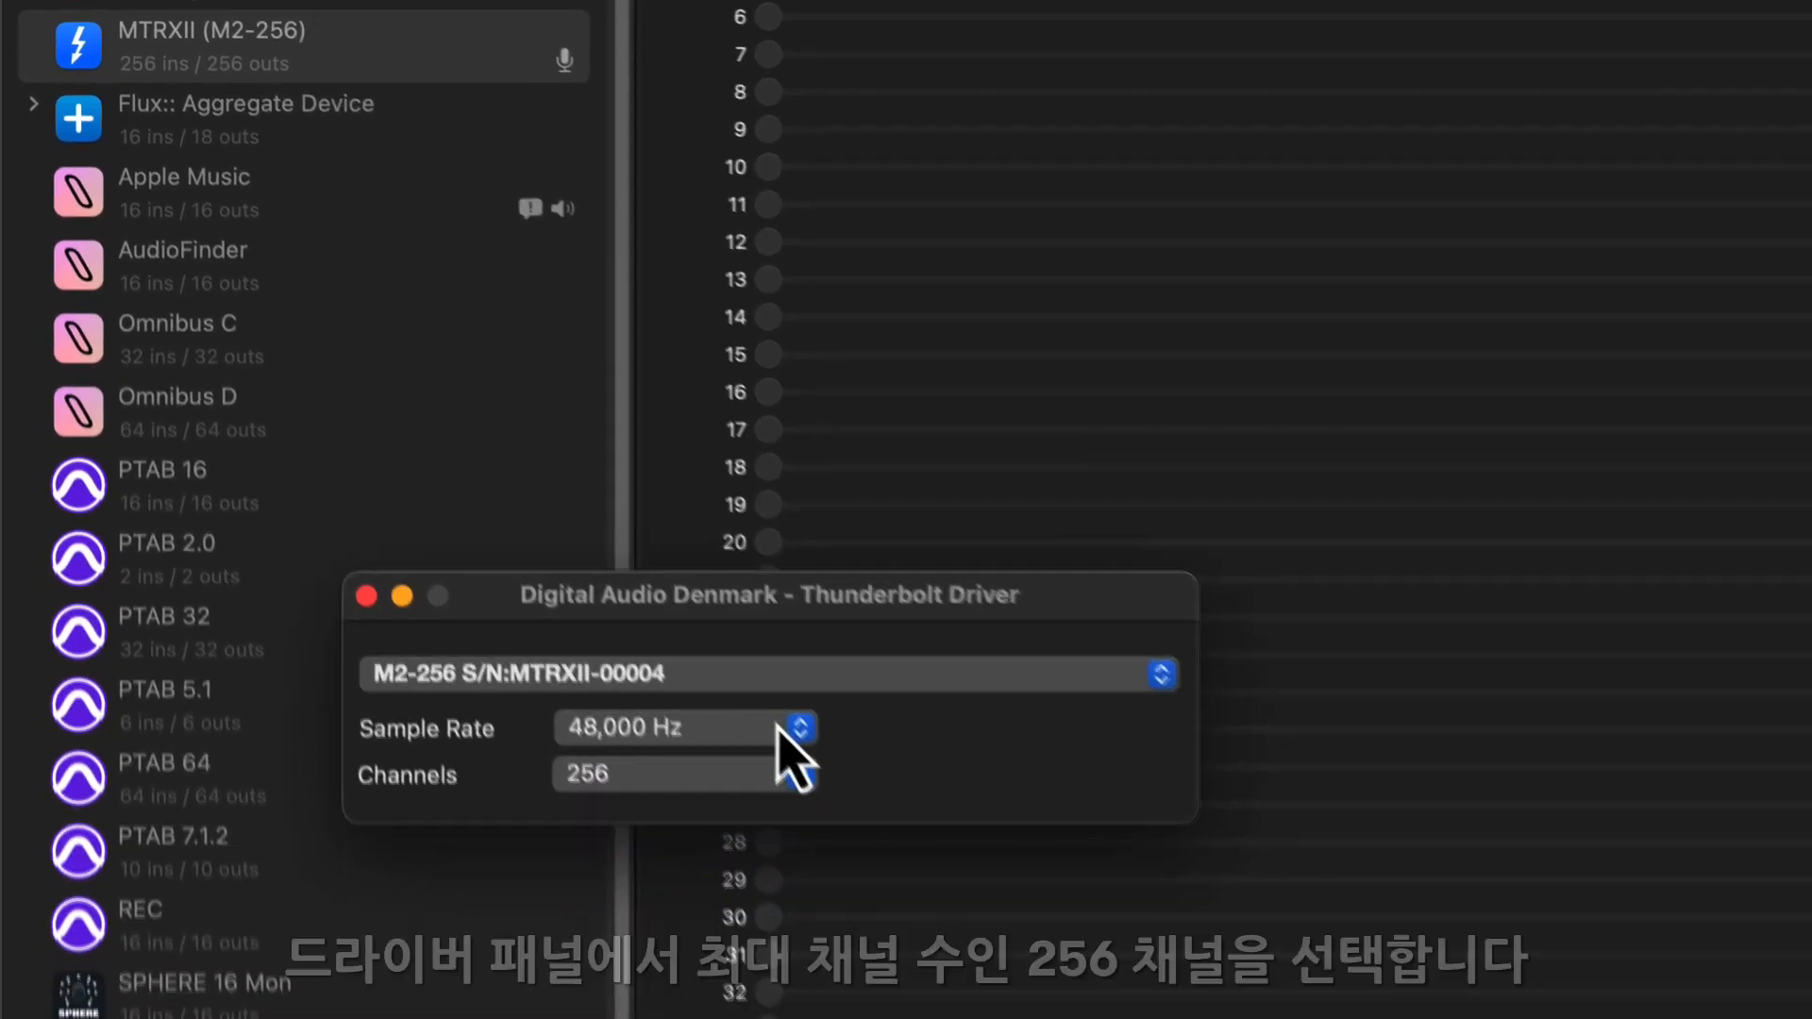
left_click(781, 732)
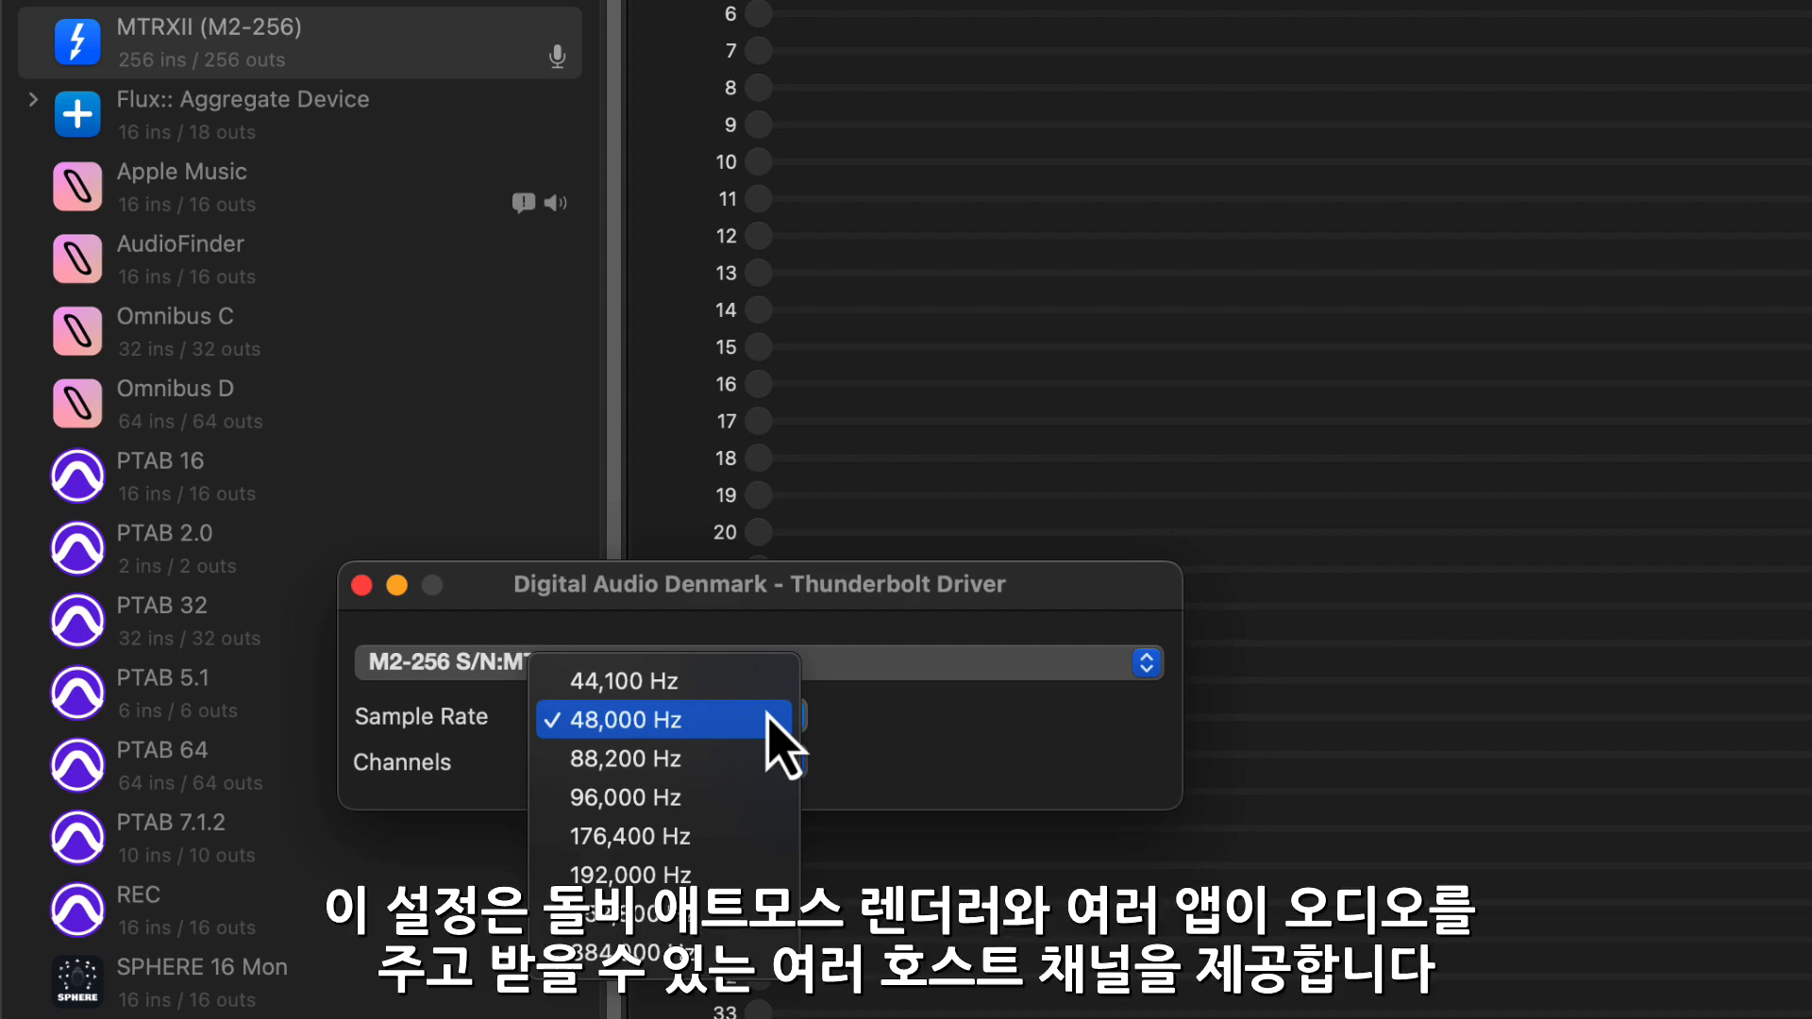
left_click(768, 720)
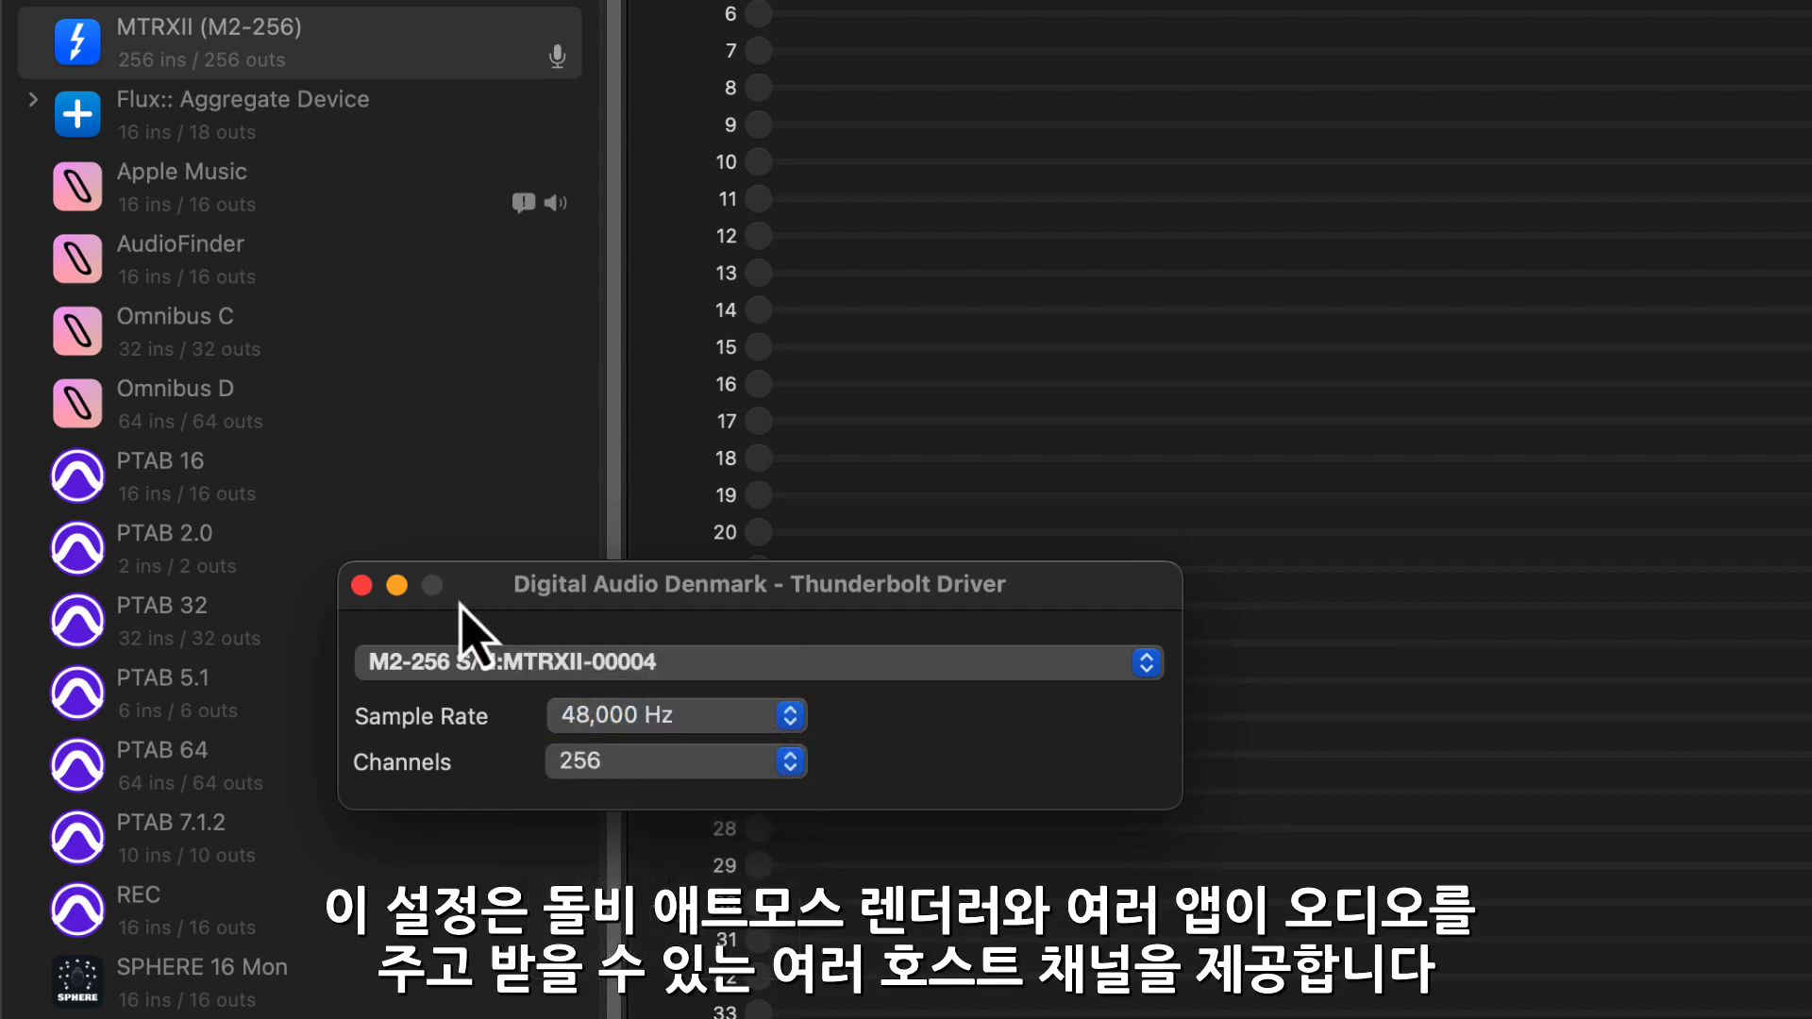
left_click(362, 585)
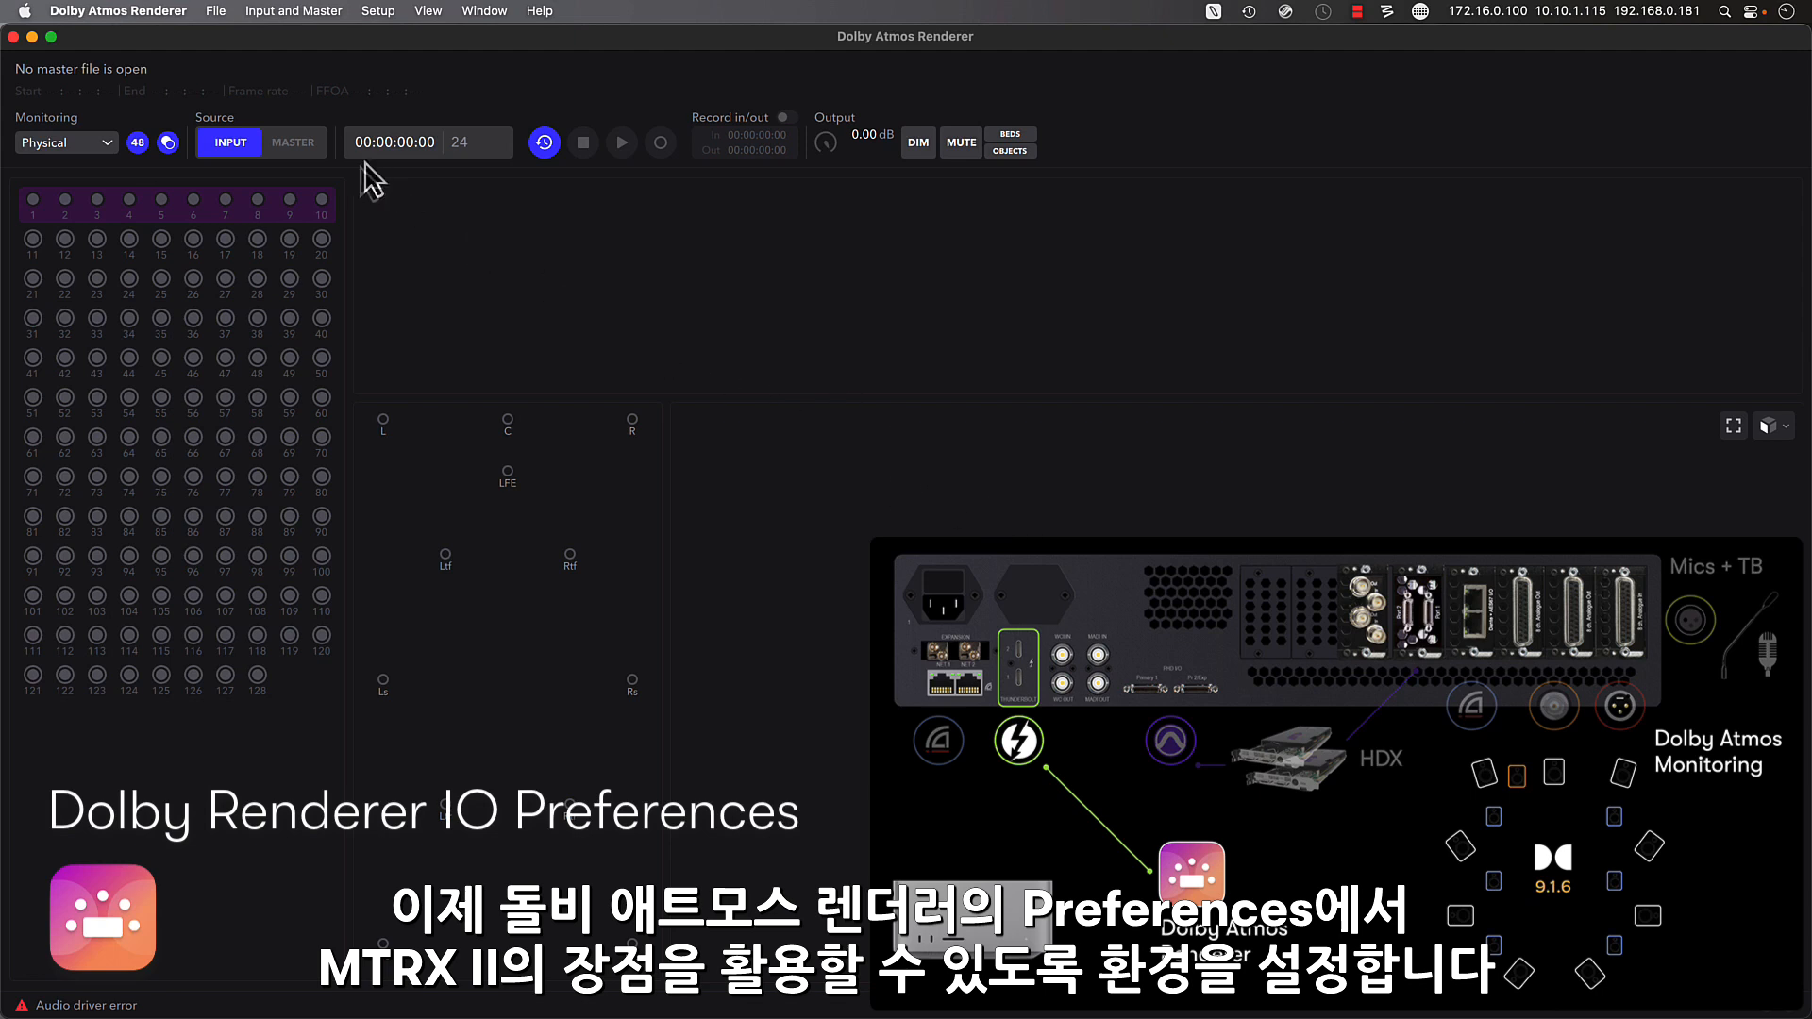
- In the Dolby Atmos Renderer preferences, choose MTRXII (M2-256) as audio input and output device and set the LTC input channel to 128
left_click(179, 11)
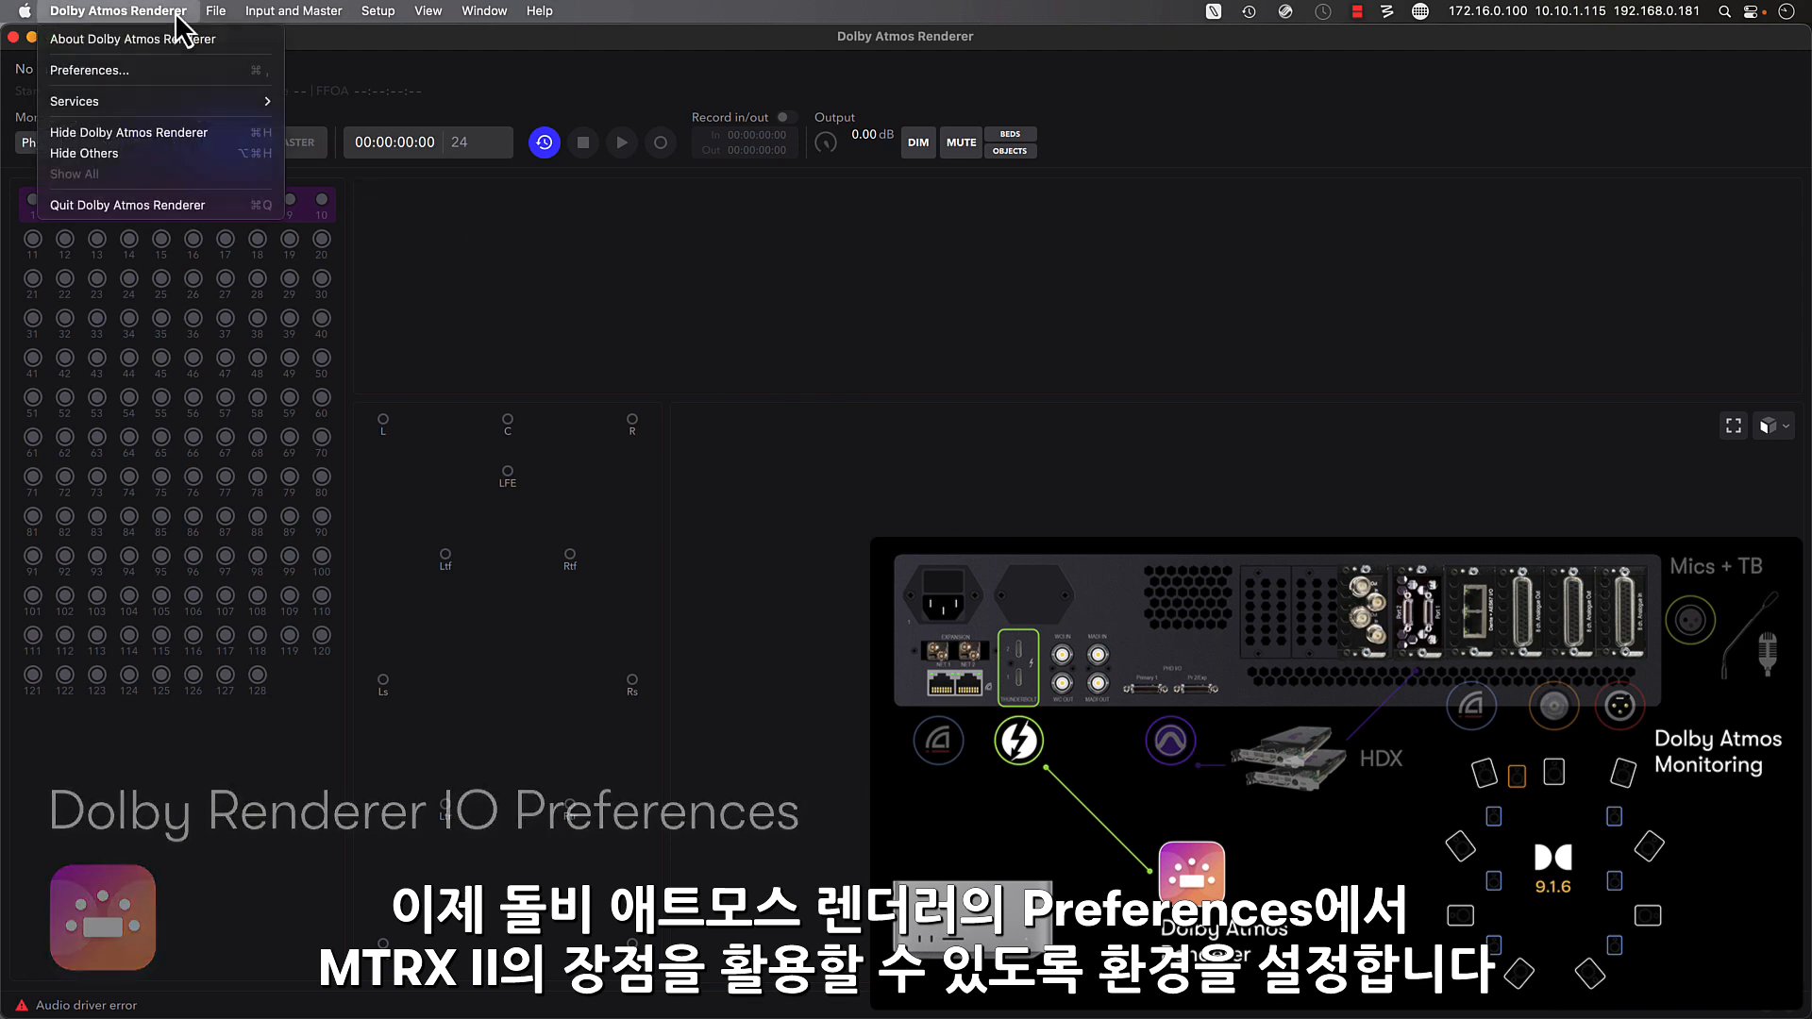
left_click(184, 69)
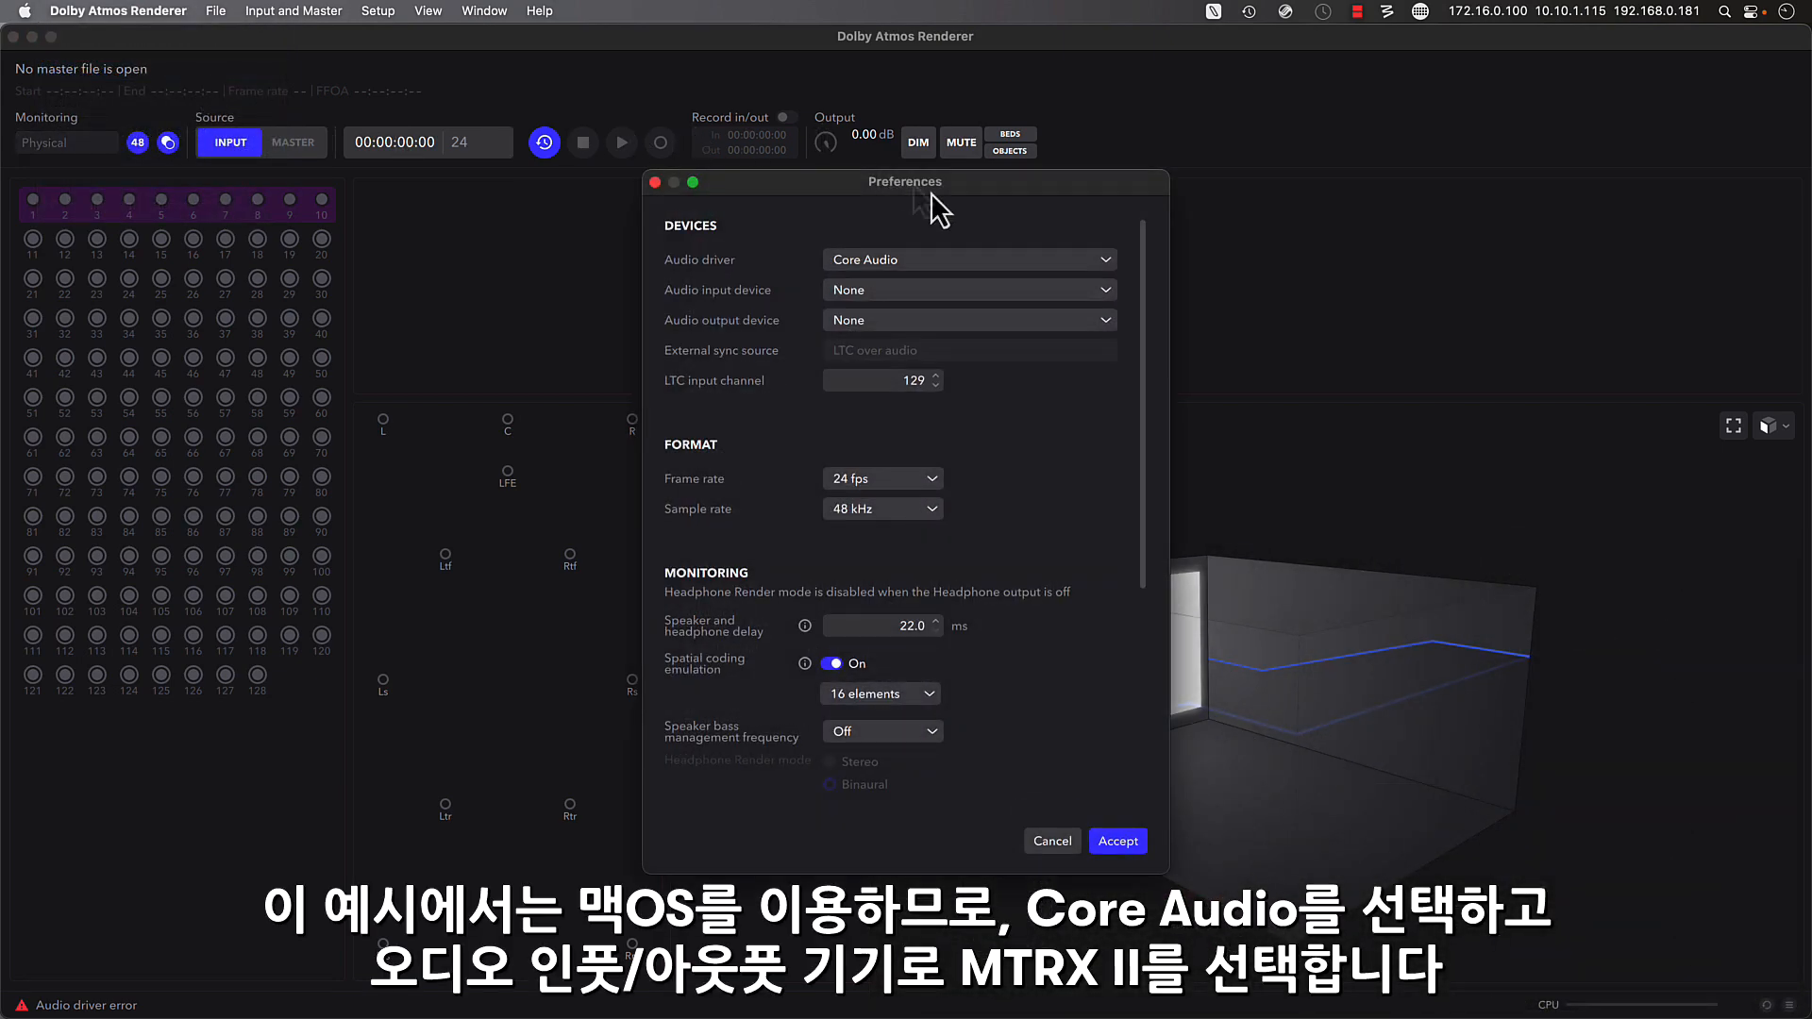
left_click(1103, 260)
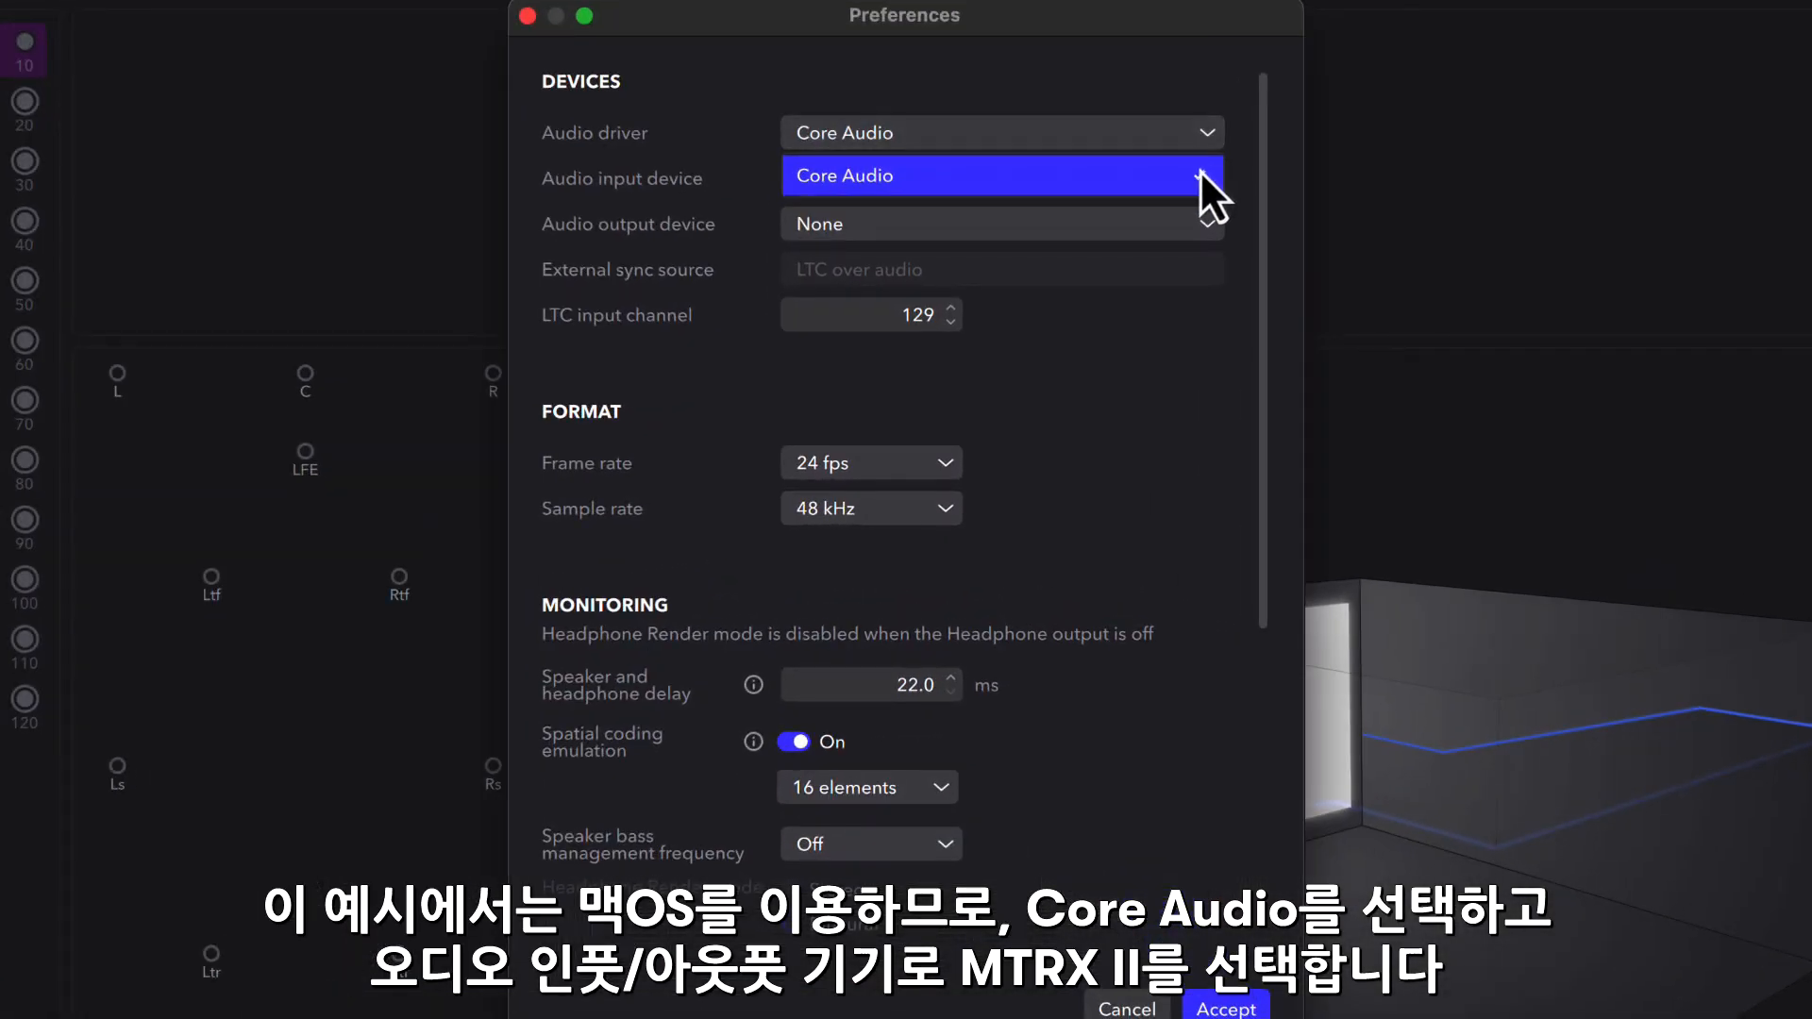
left_click(1198, 175)
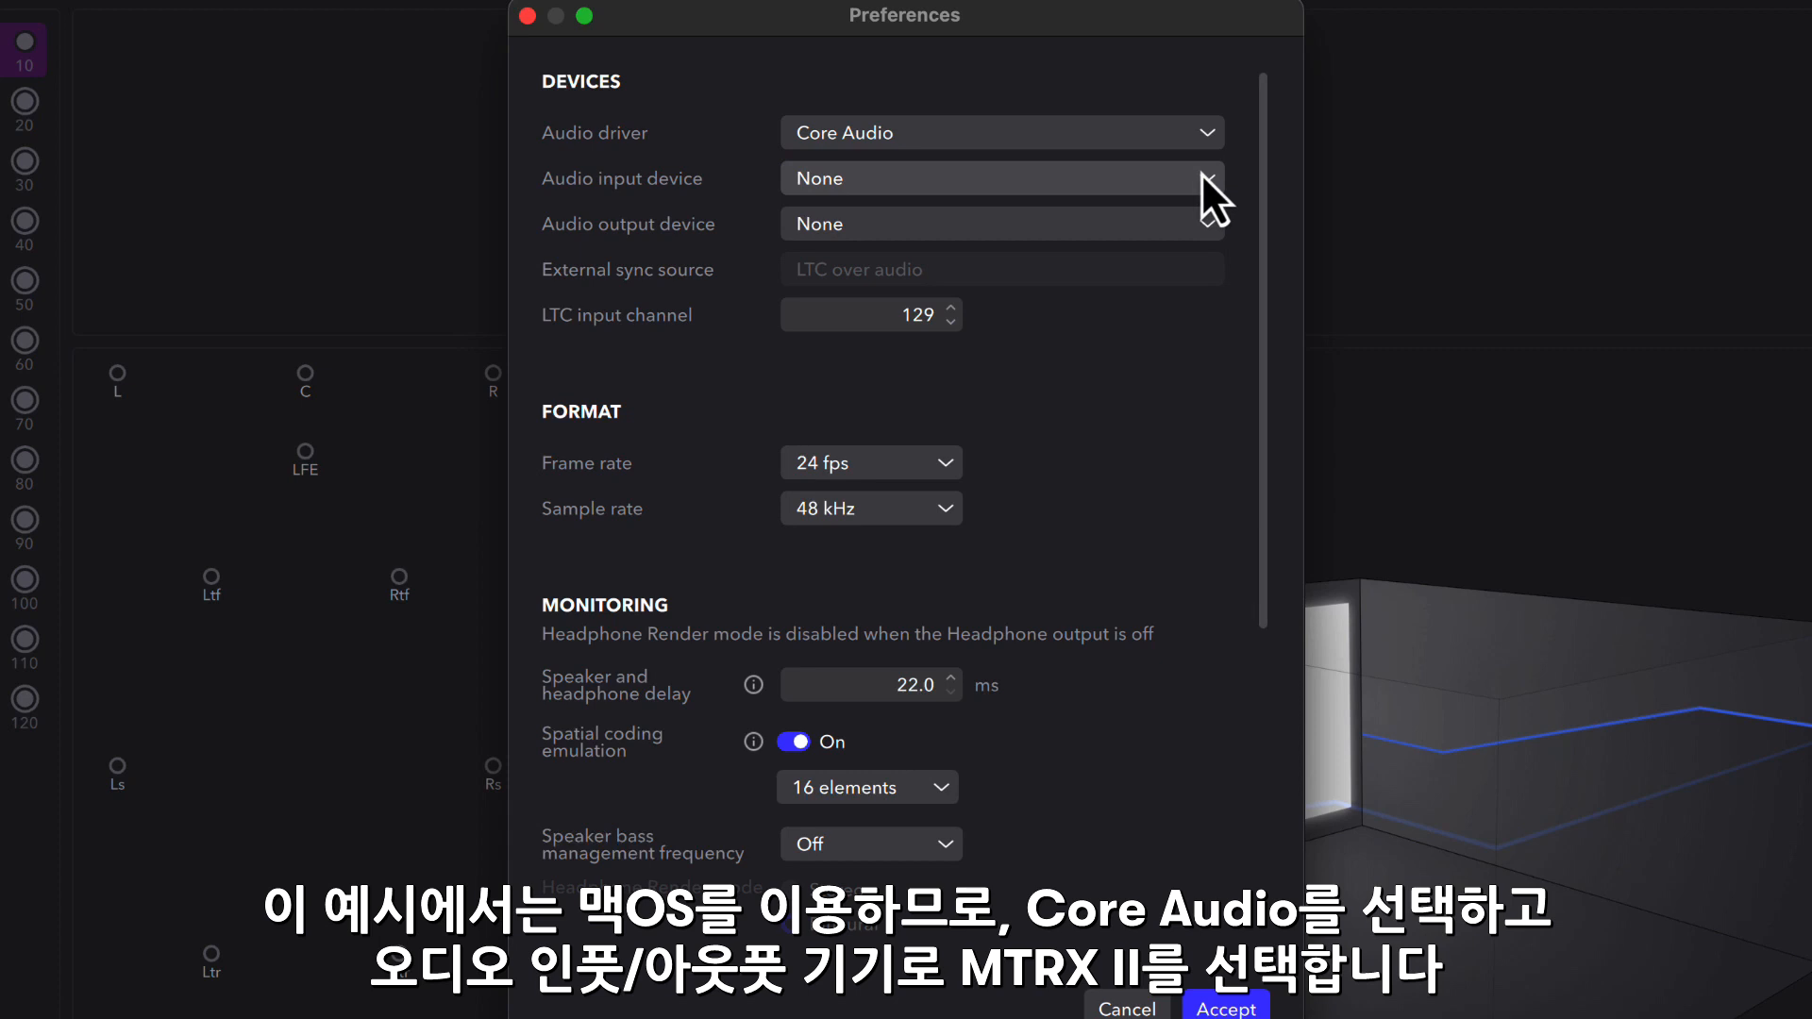
left_click(1211, 183)
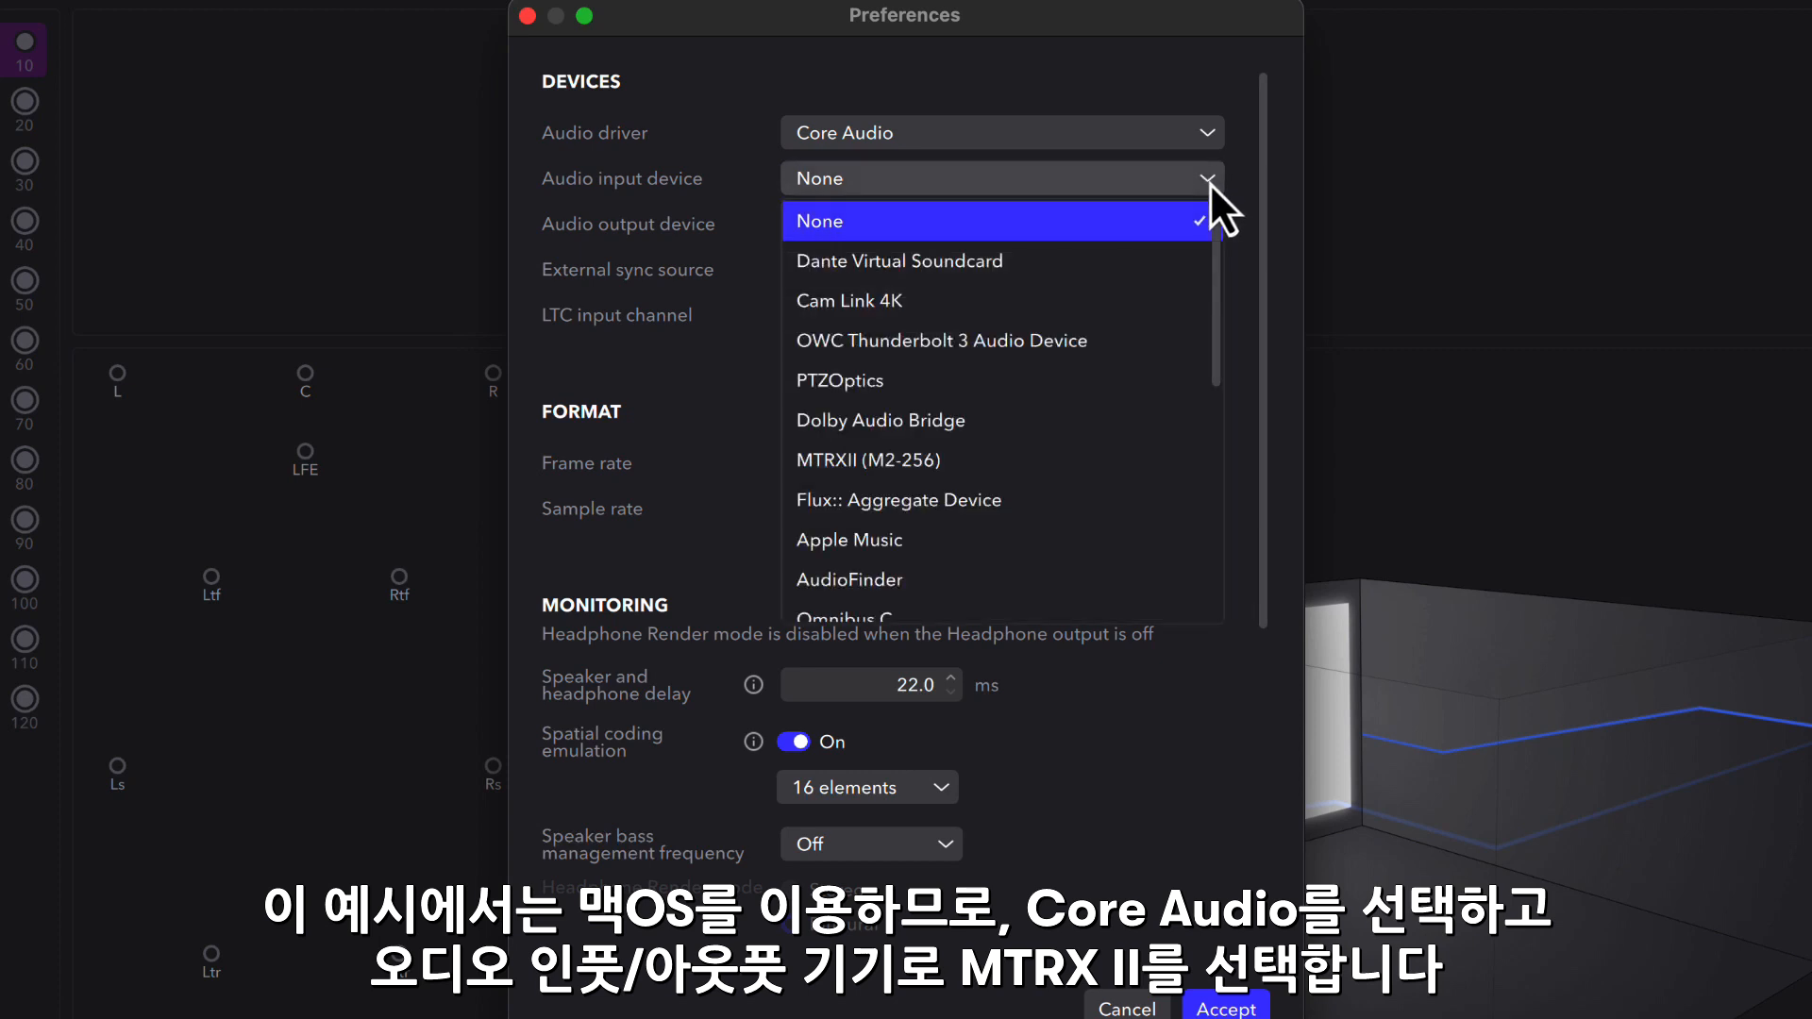
left_click(1144, 476)
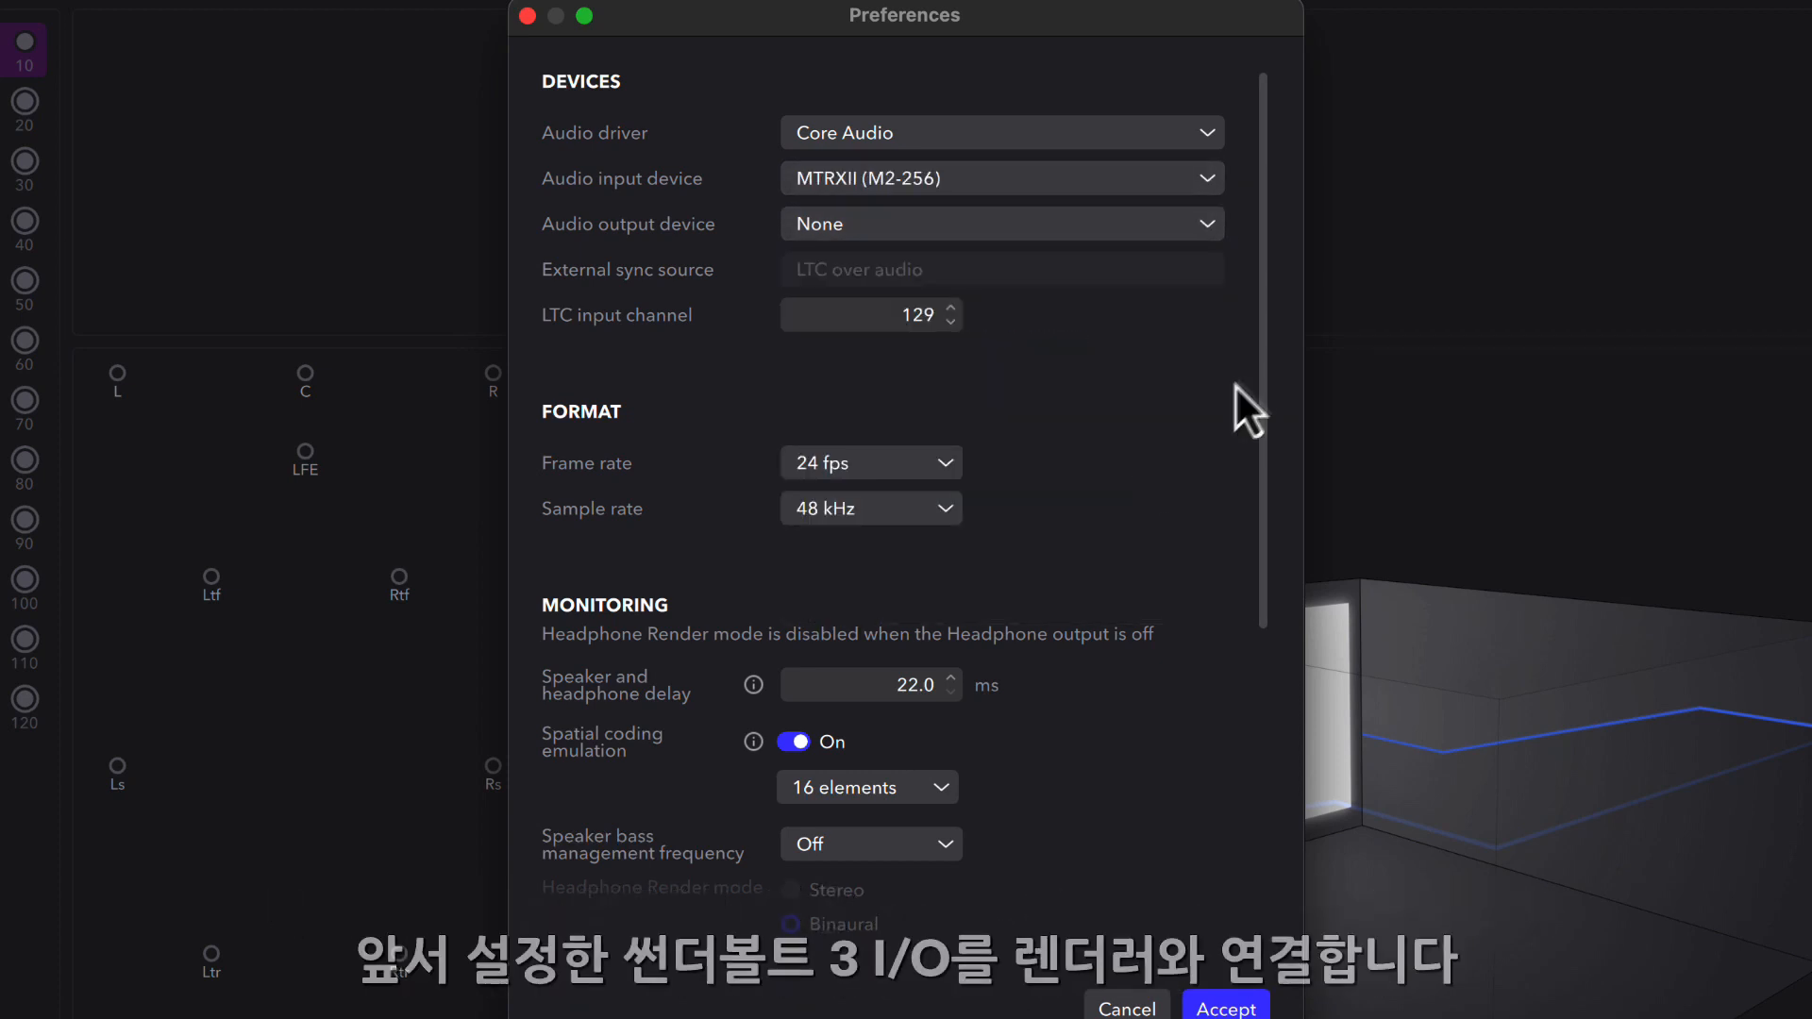
left_click(1208, 228)
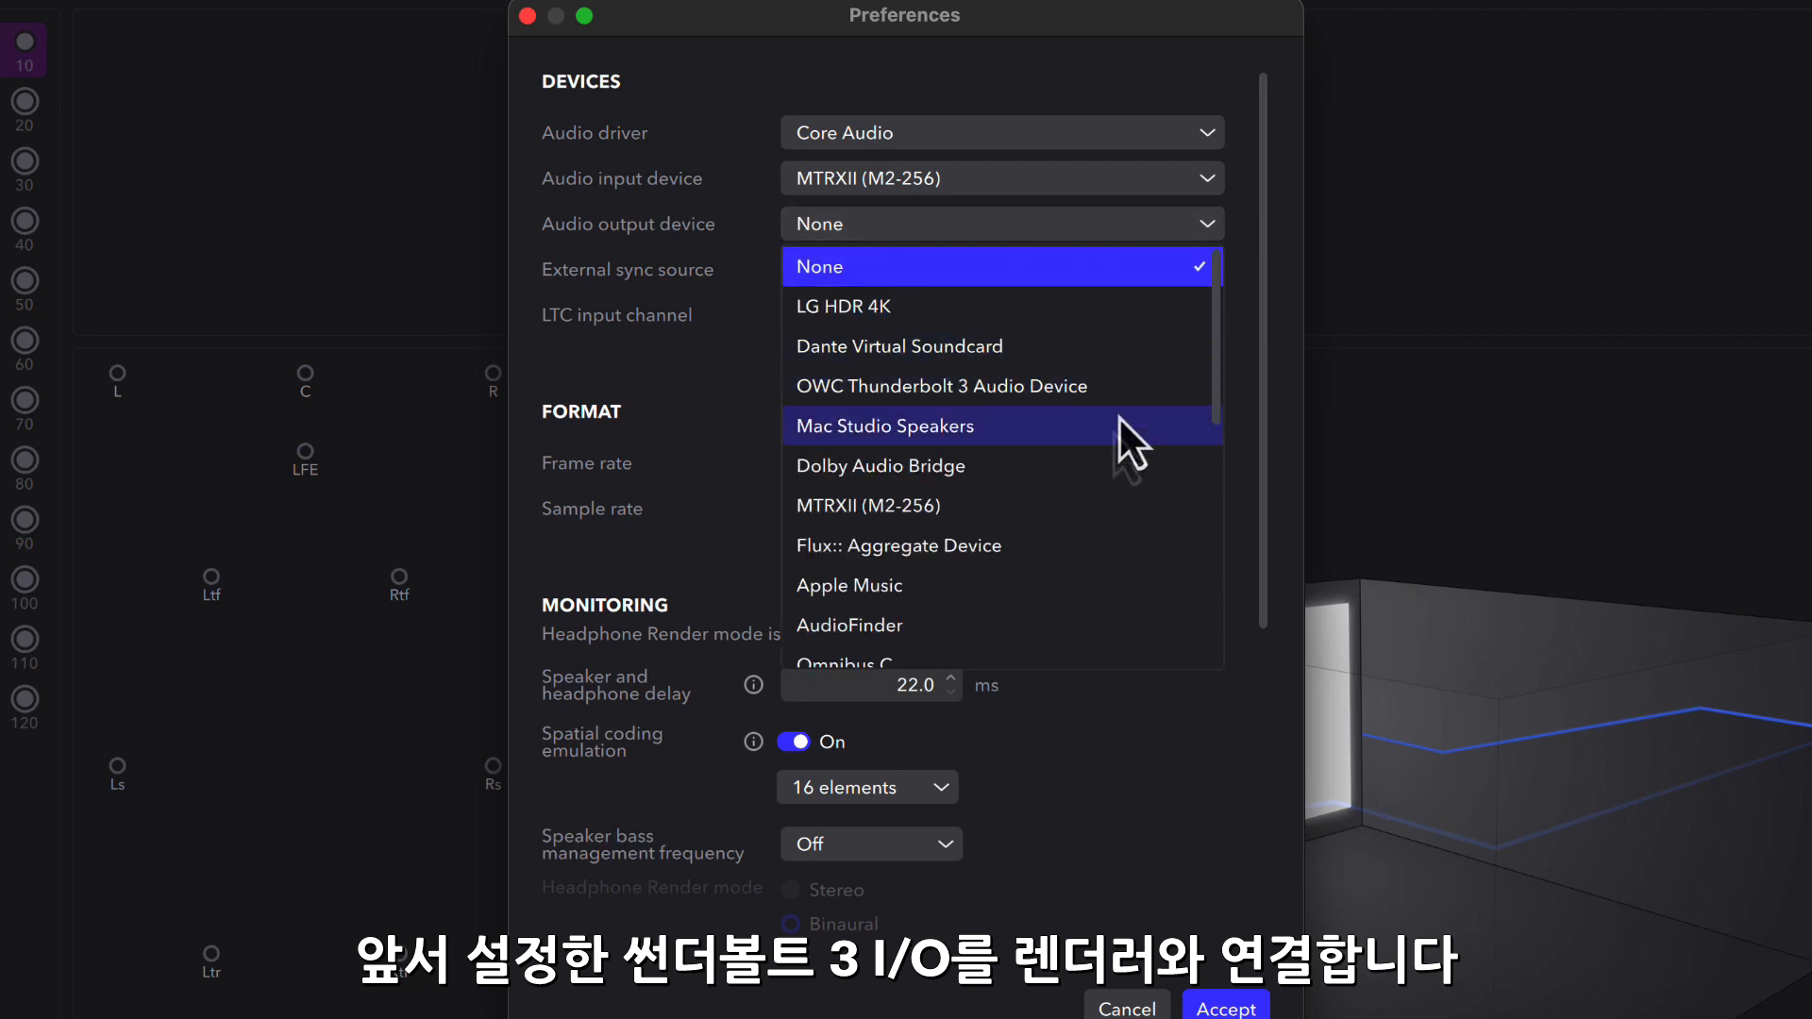
left_click(1088, 509)
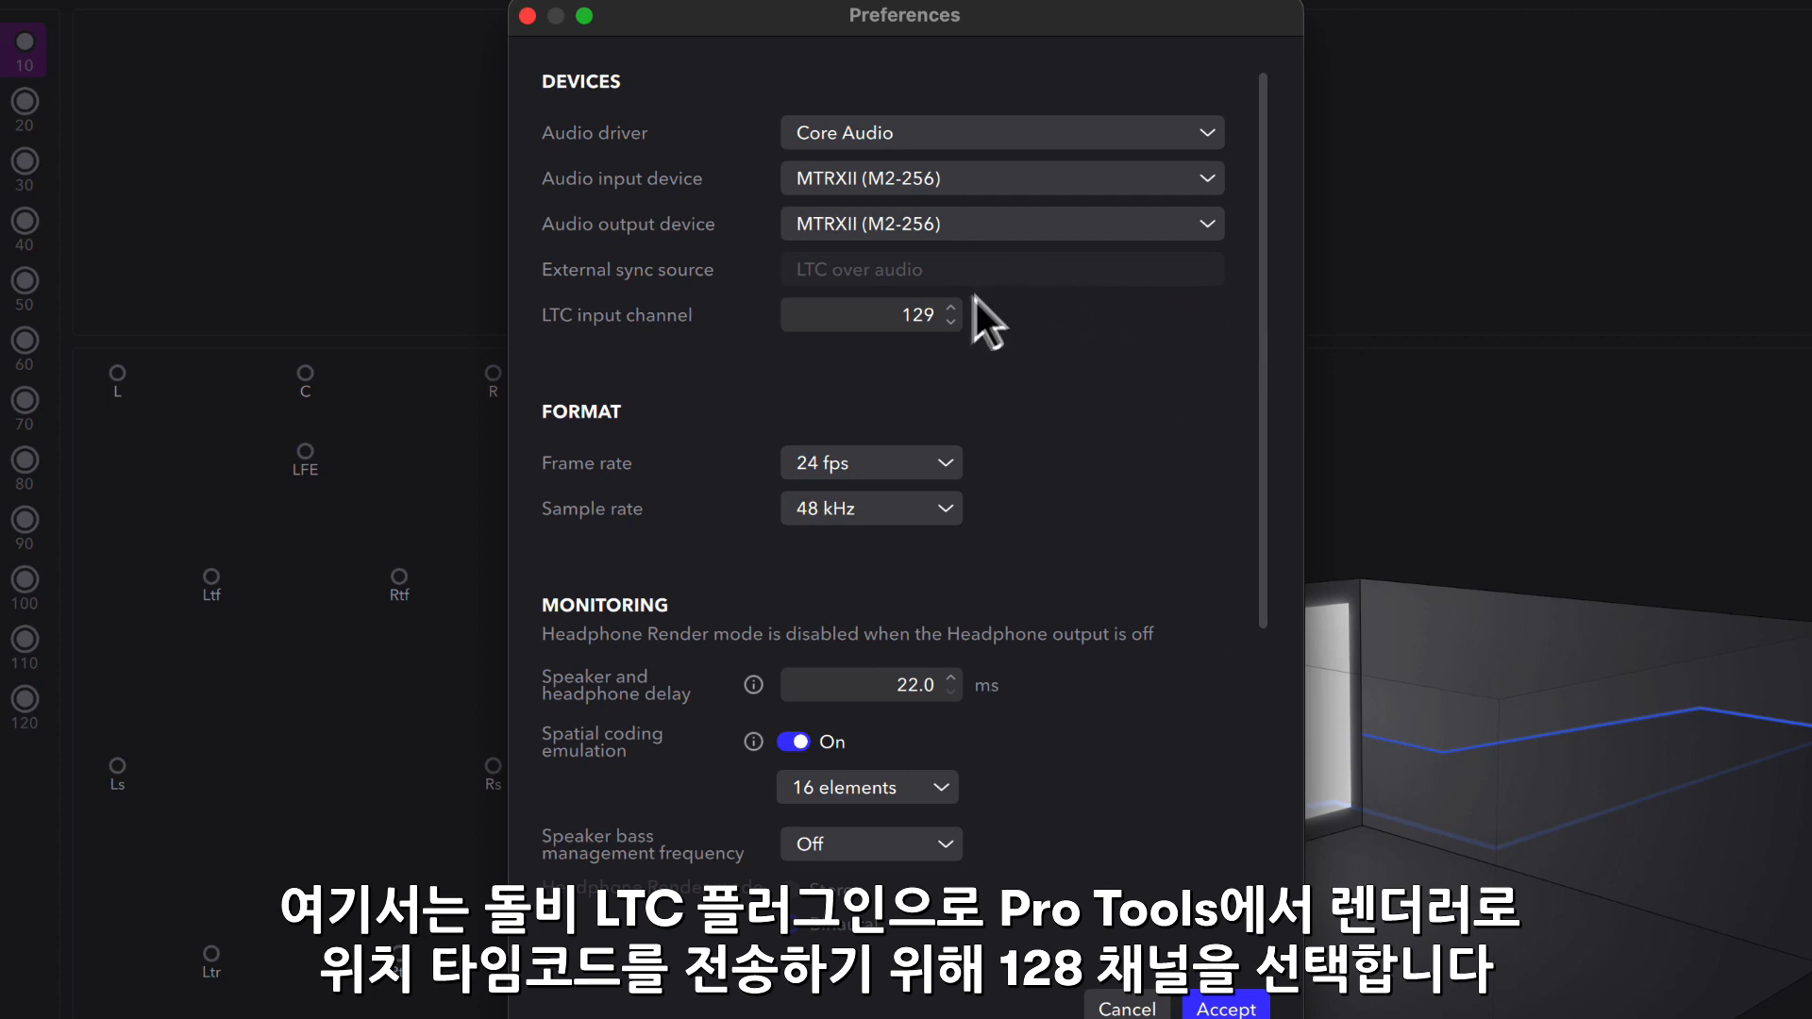
left_click(950, 322)
- Enable the headphone output with Binaural render mode, enable the re-renders output, and accept the preferences
scroll(1104, 371, "down", 3)
scroll(1104, 371, "down", 4)
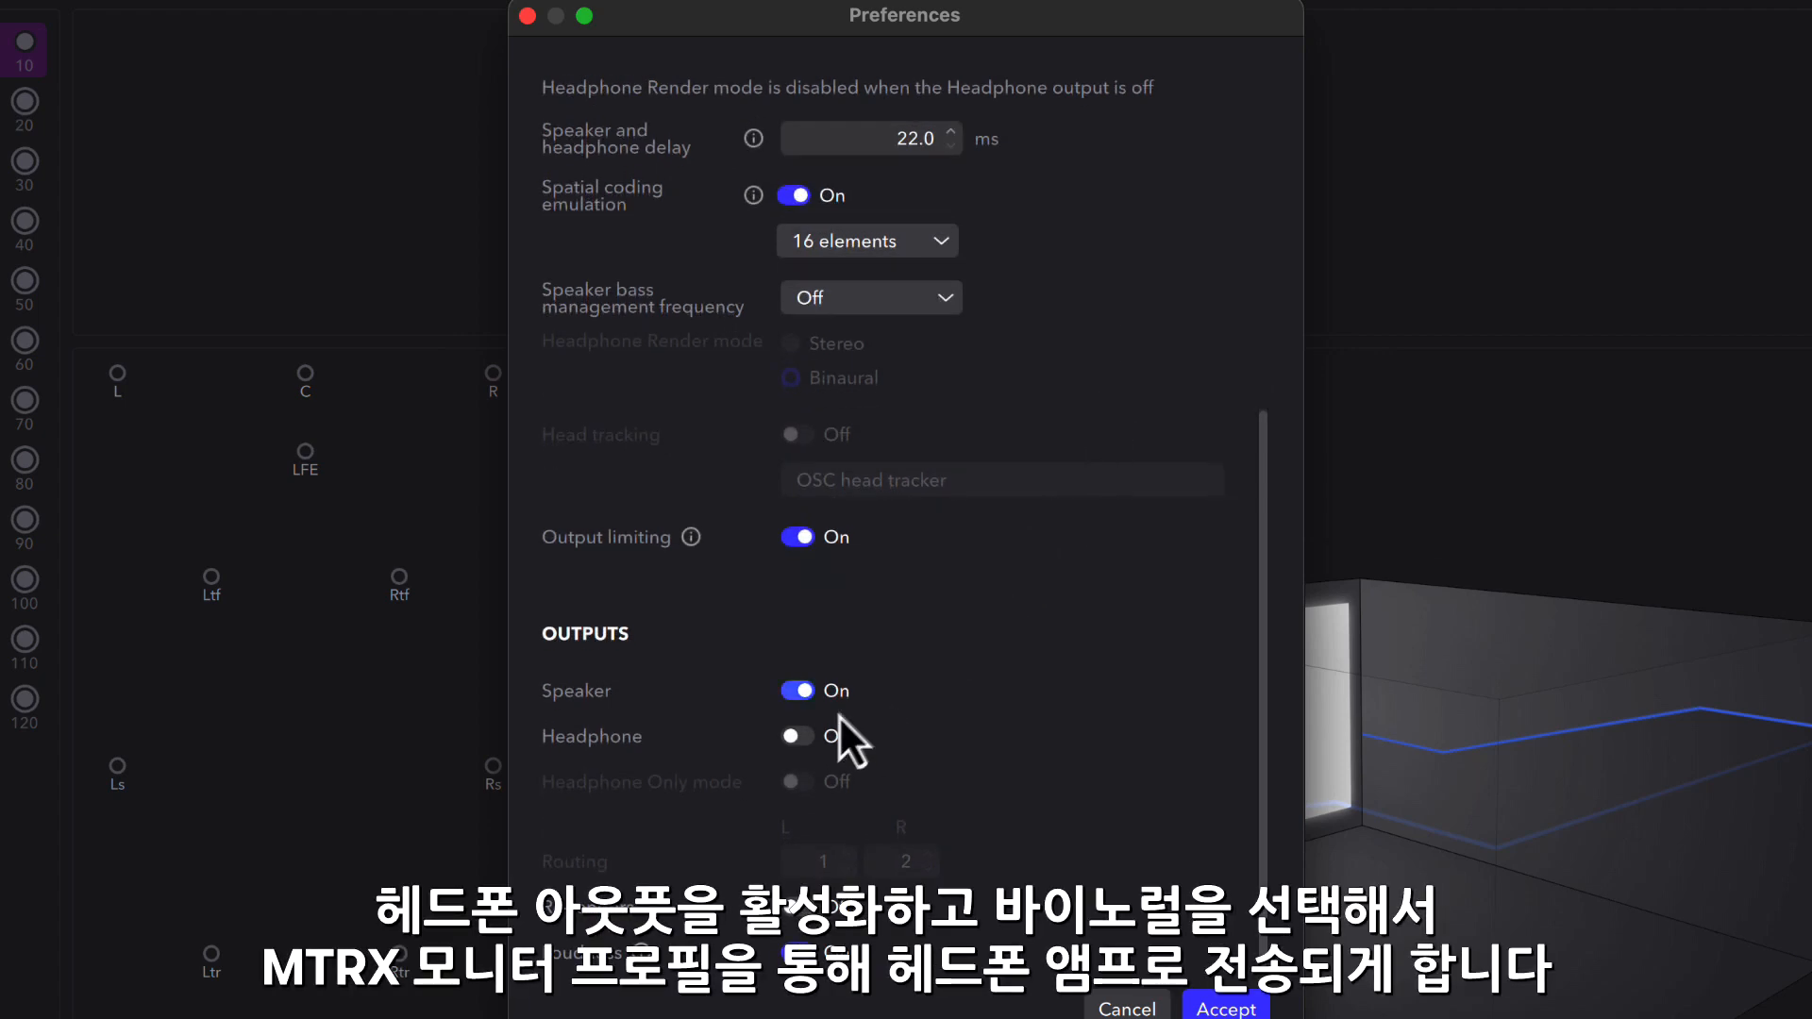
left_click(804, 739)
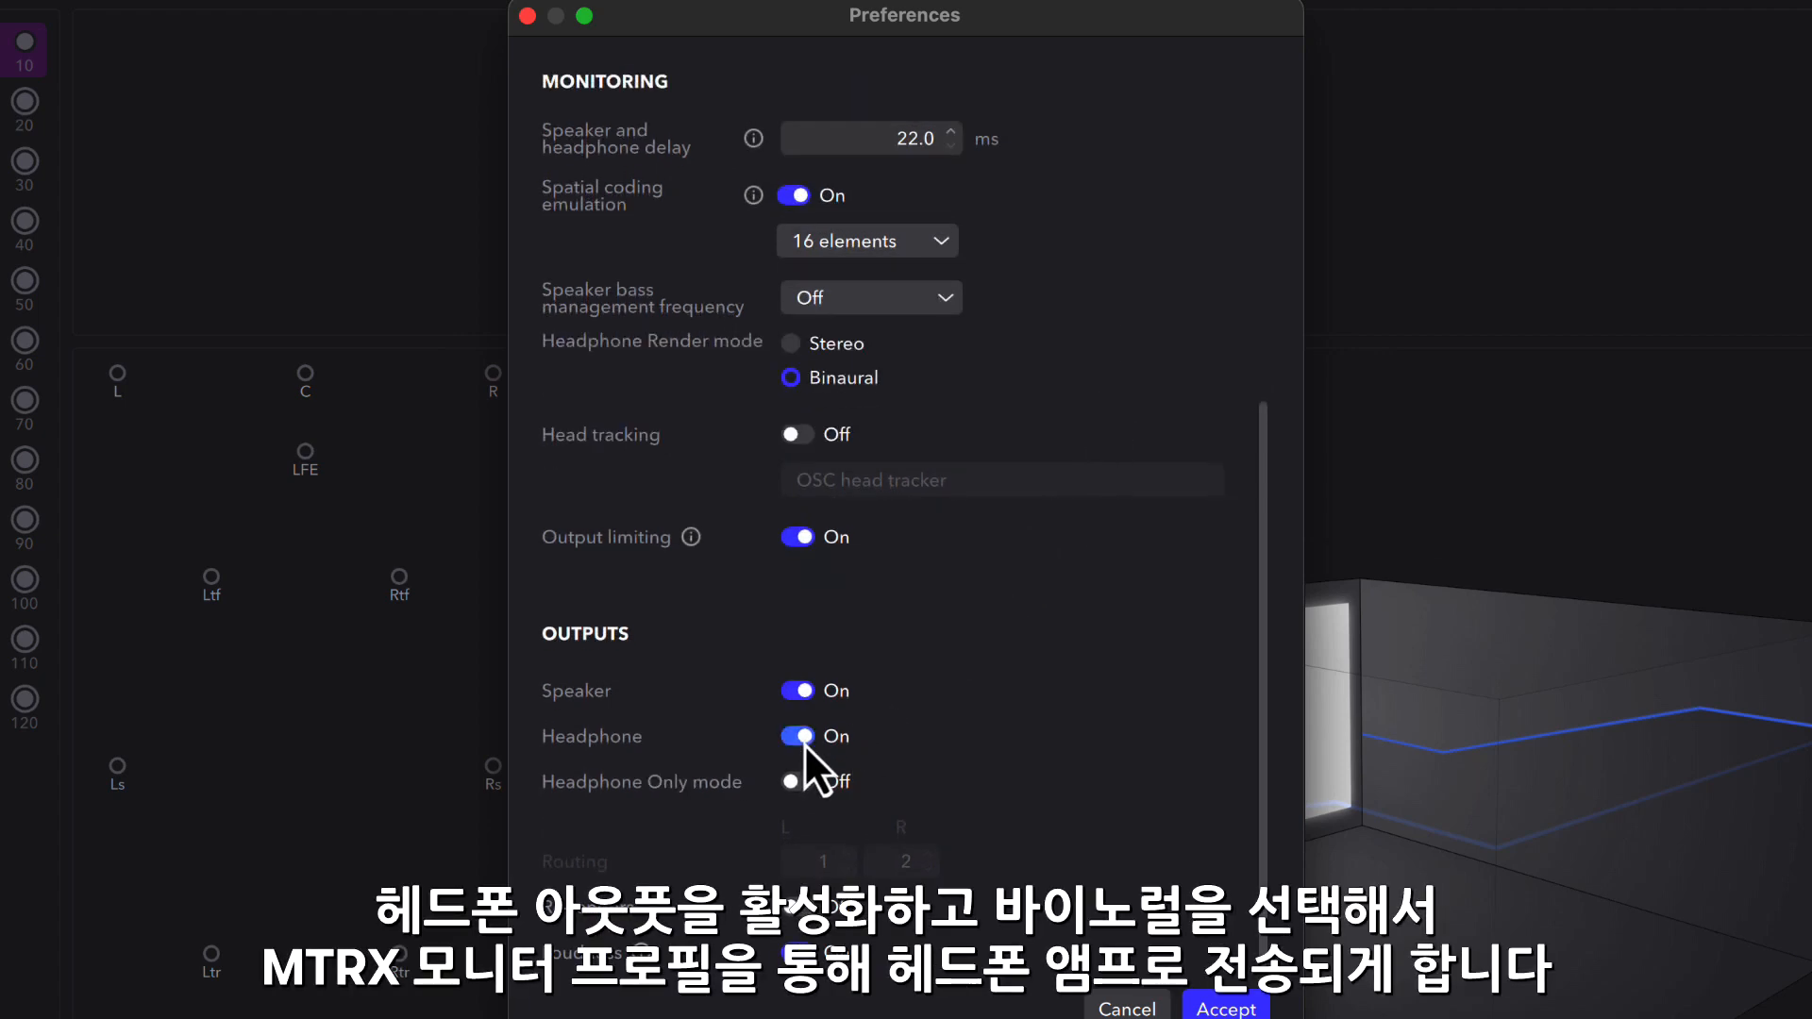
left_click(795, 351)
left_click(793, 381)
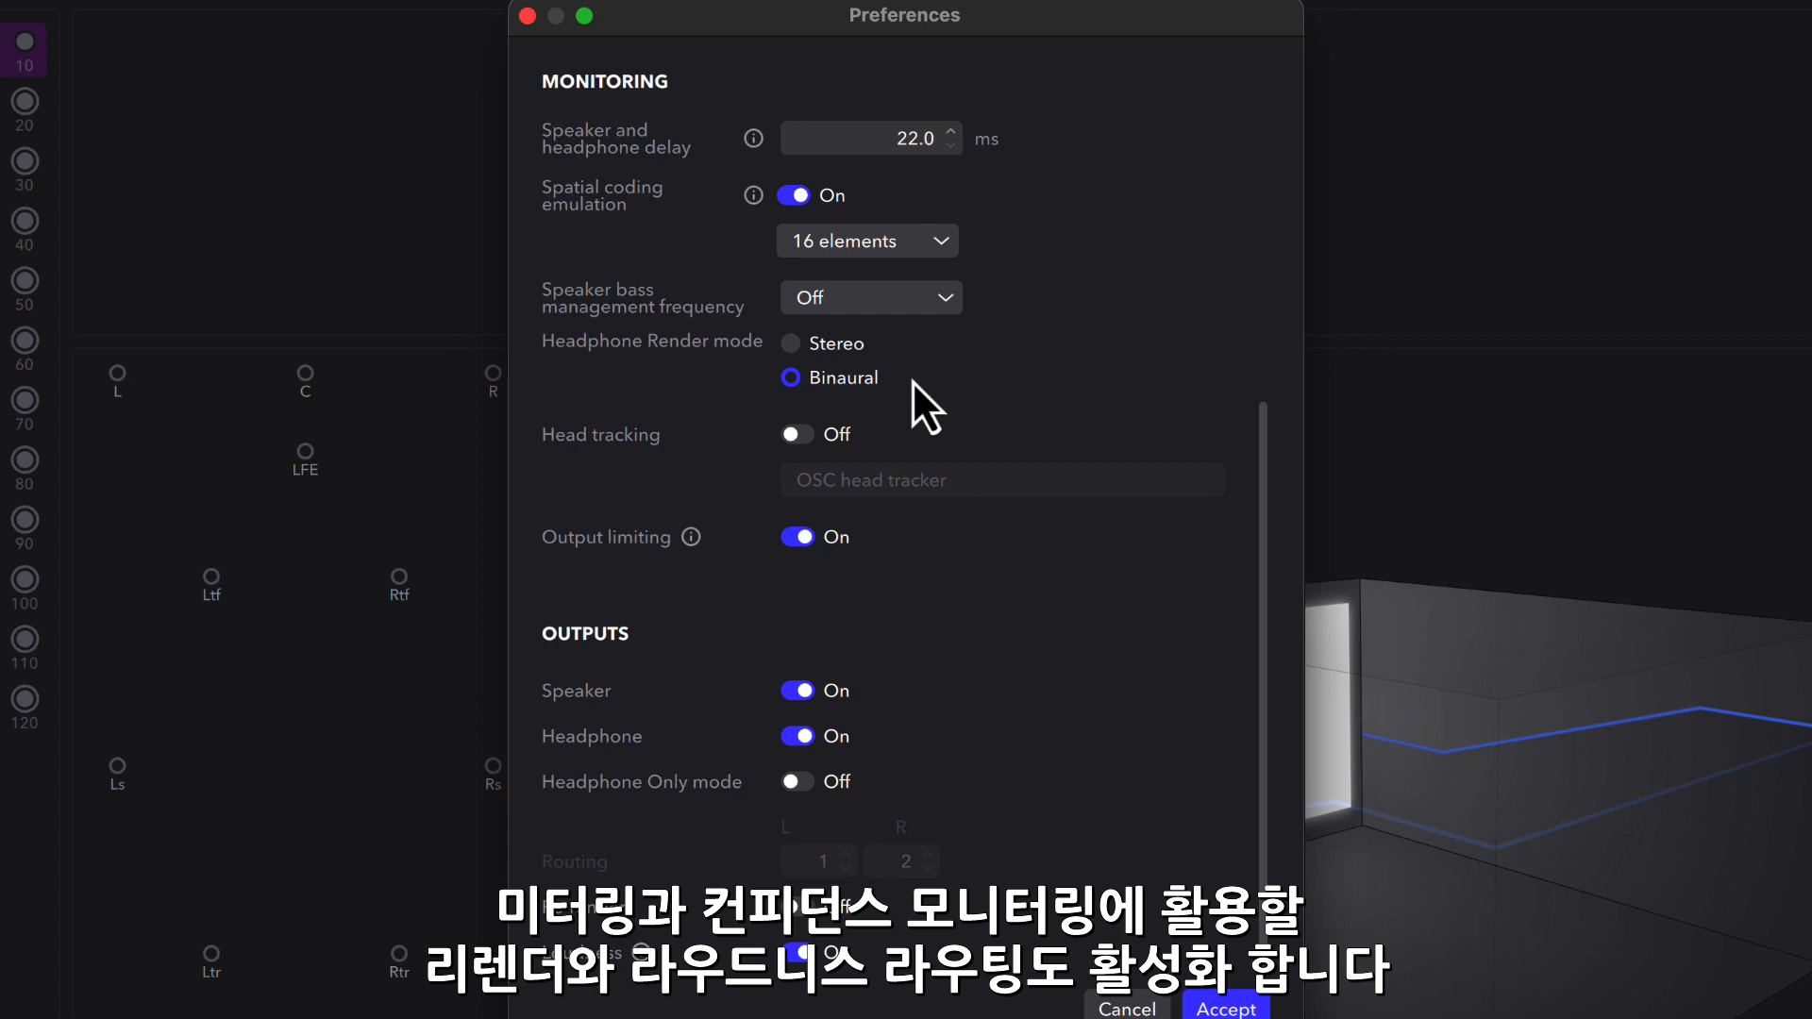
left_click(800, 909)
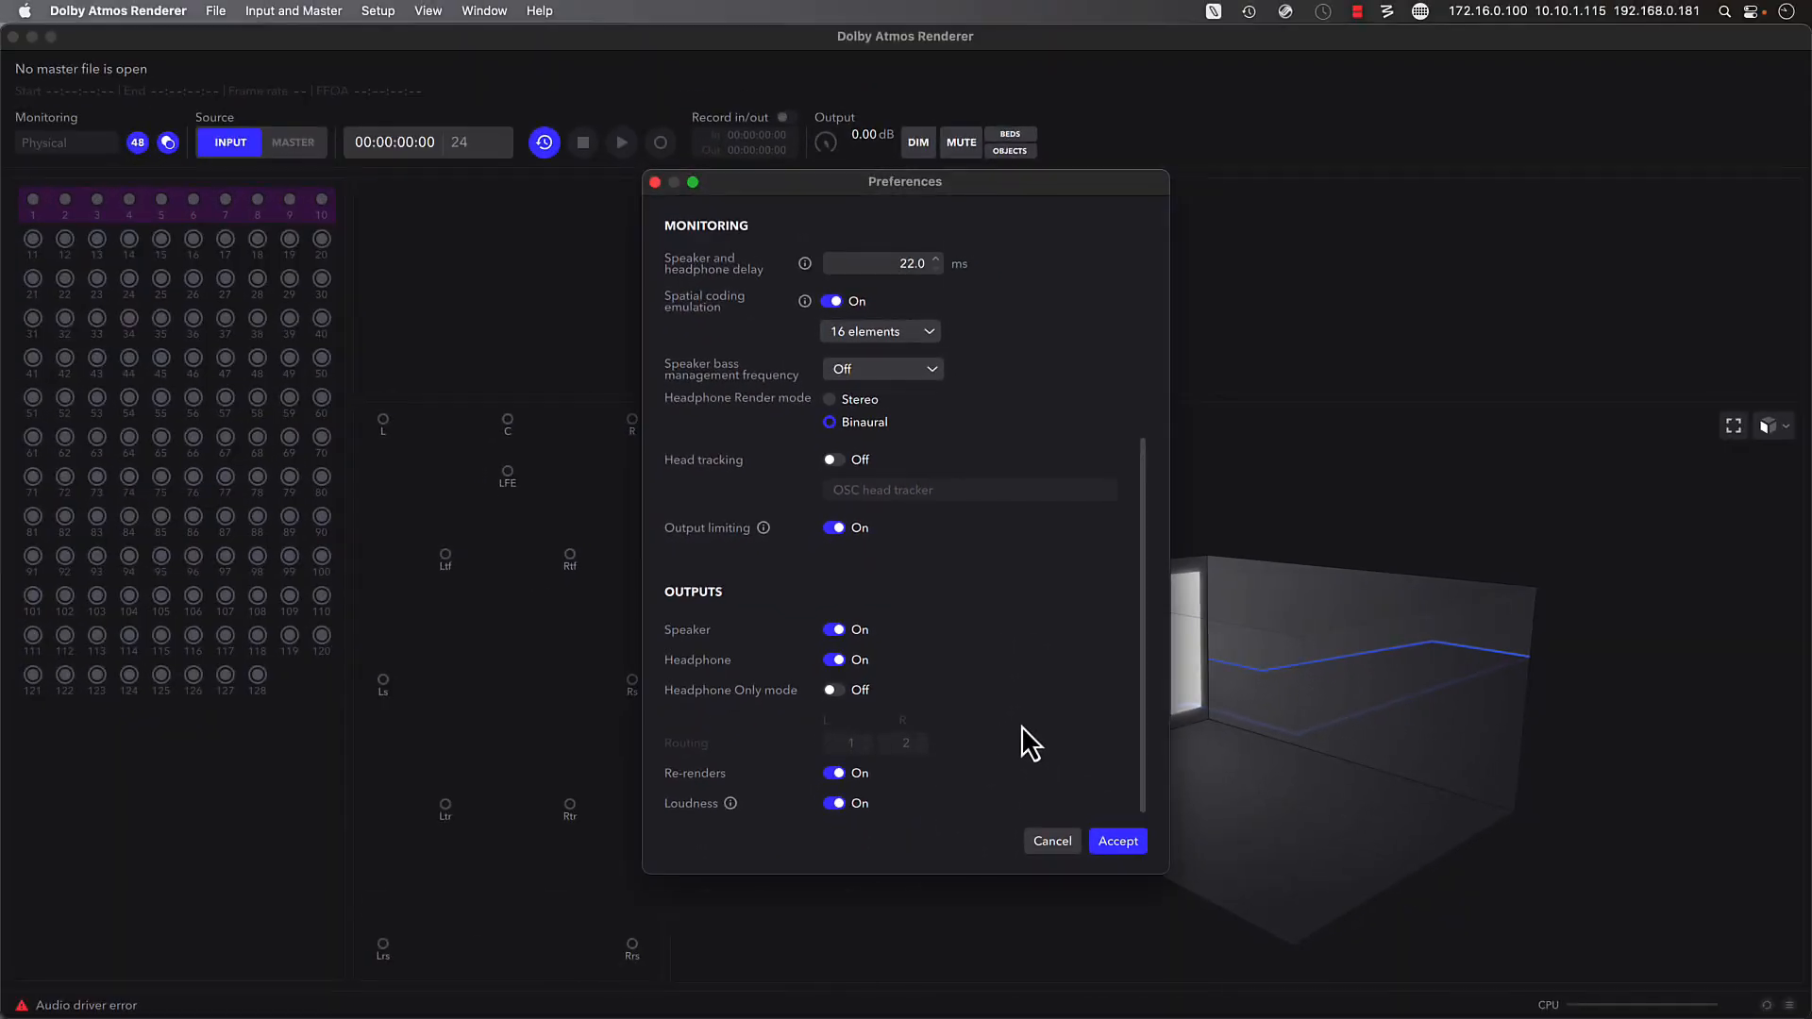
left_click(1107, 839)
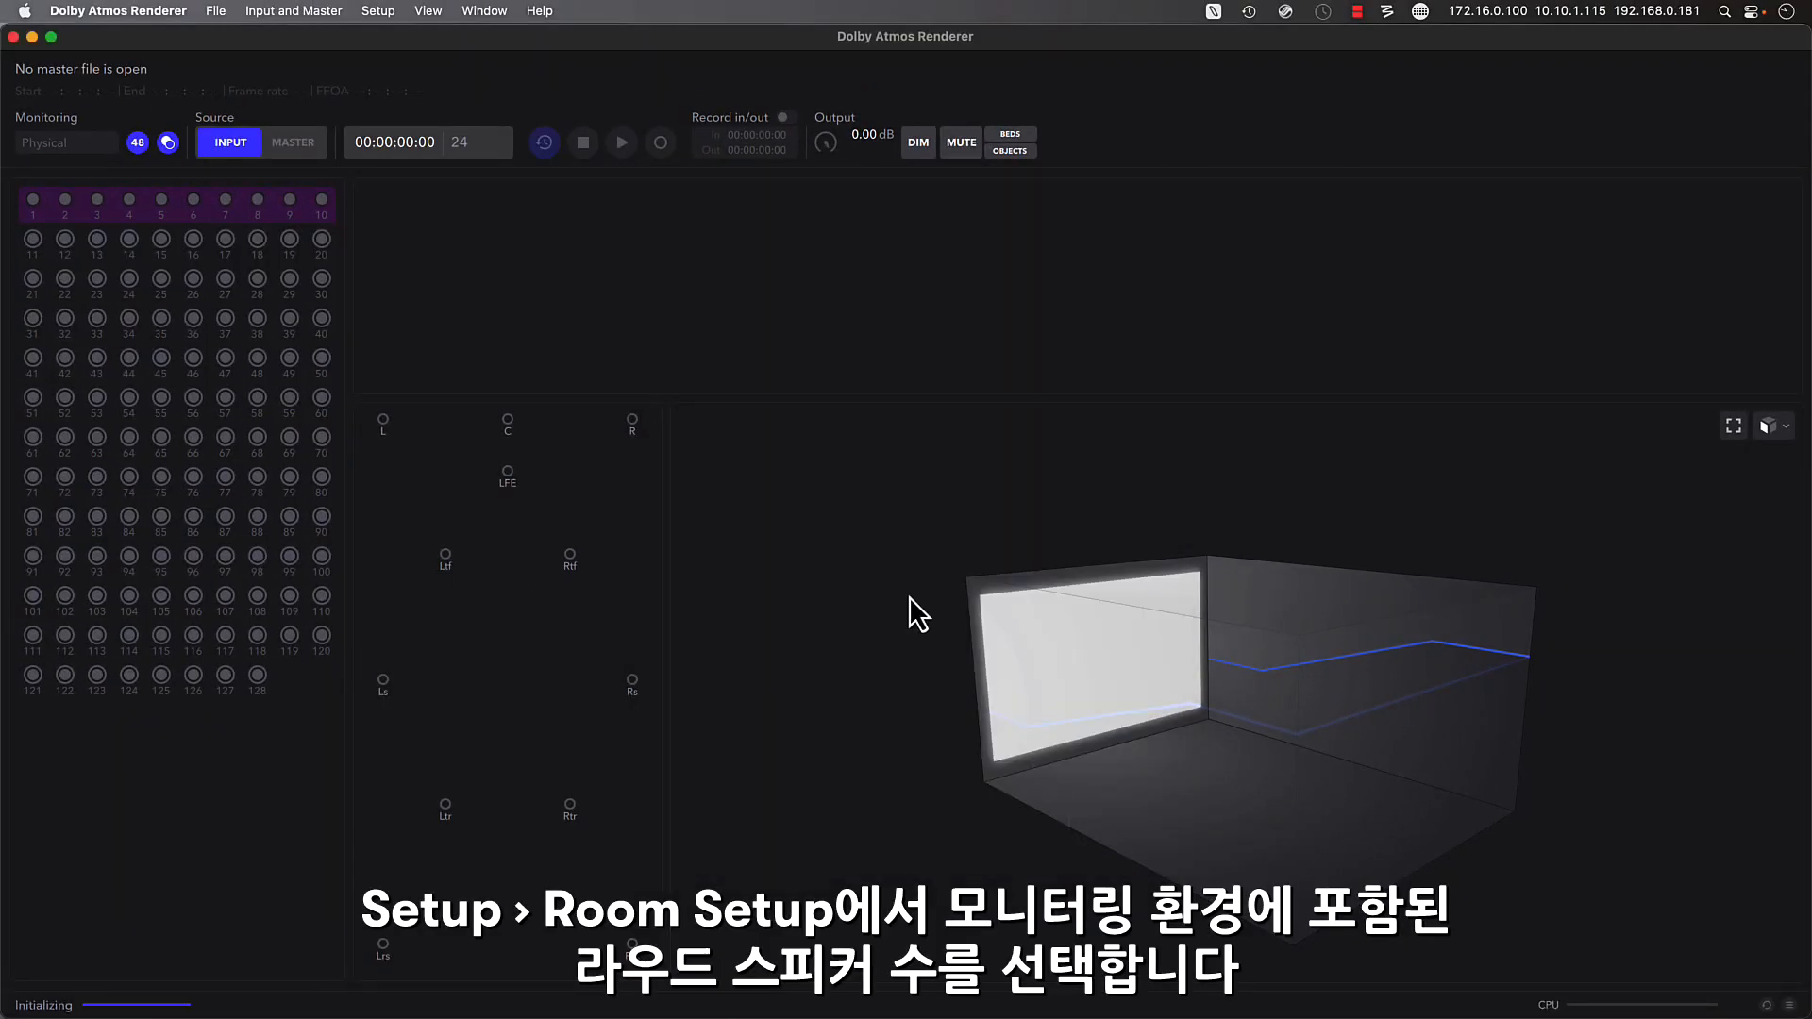
- In the room setup, add the wide speakers (Lw, Rw) and top middle speakers (Ltm, Rtm) to form a 9.1.6 layout
left_click(390, 14)
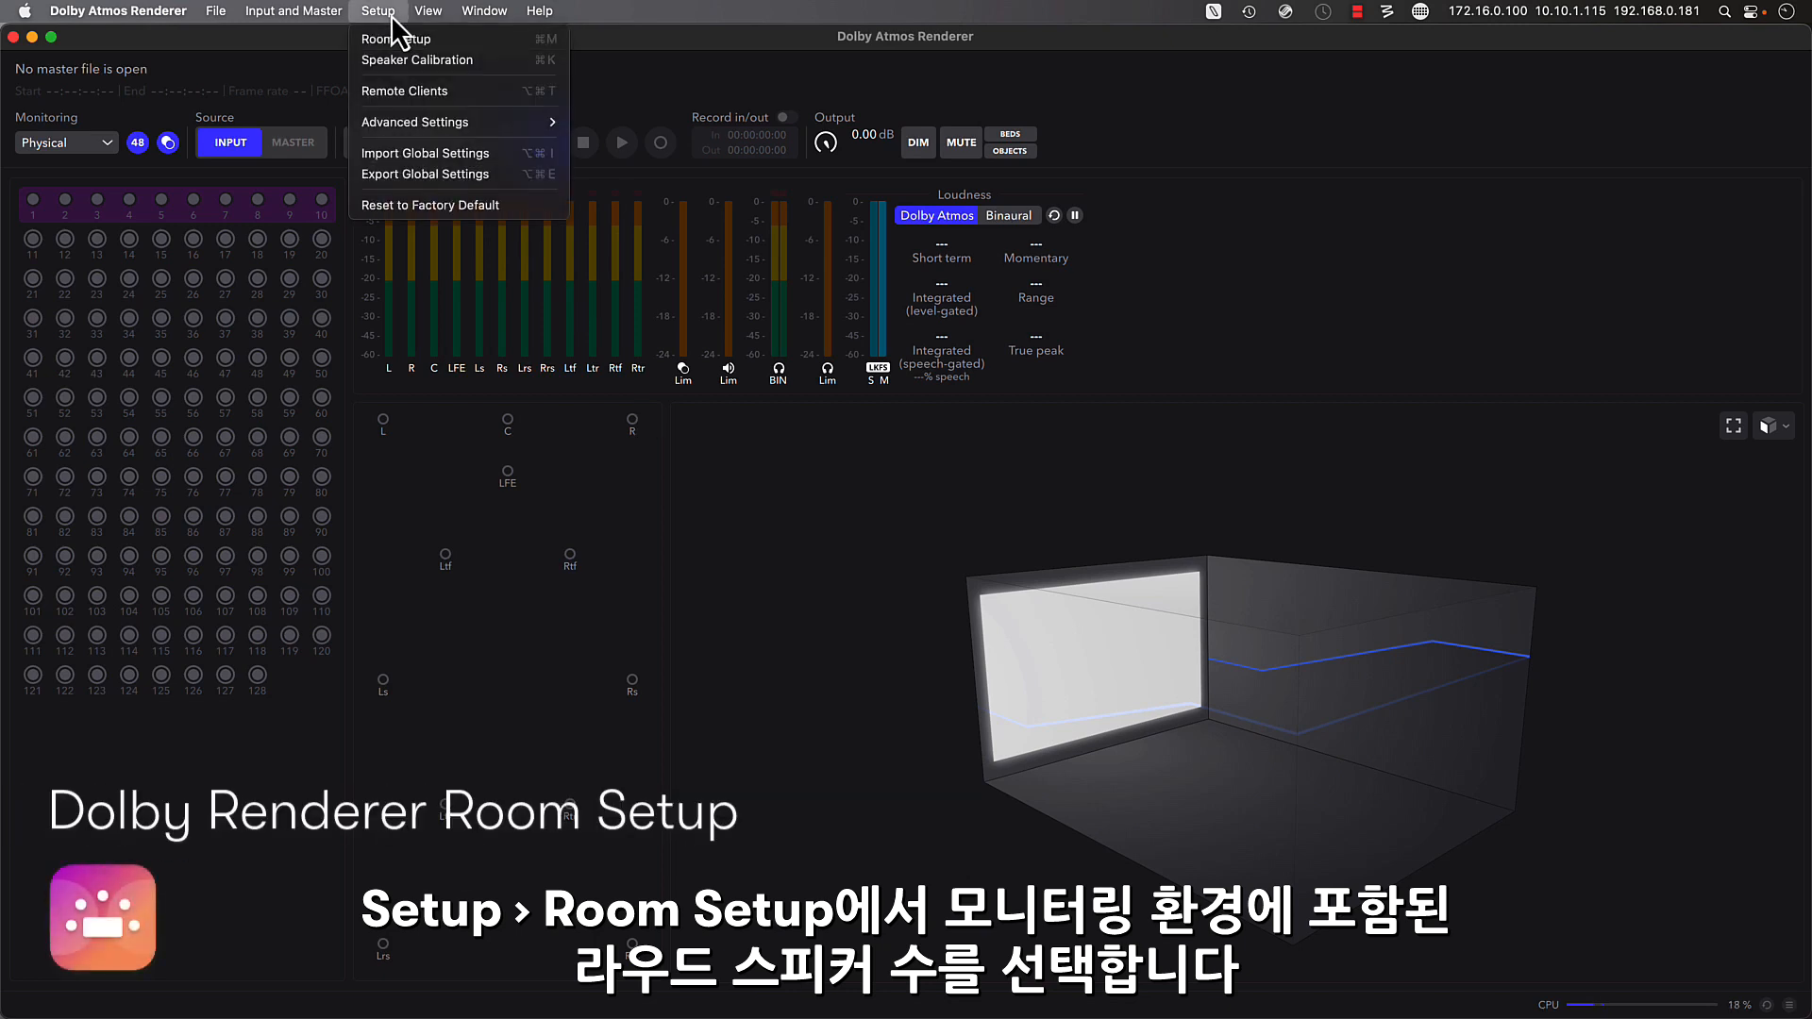
left_click(477, 48)
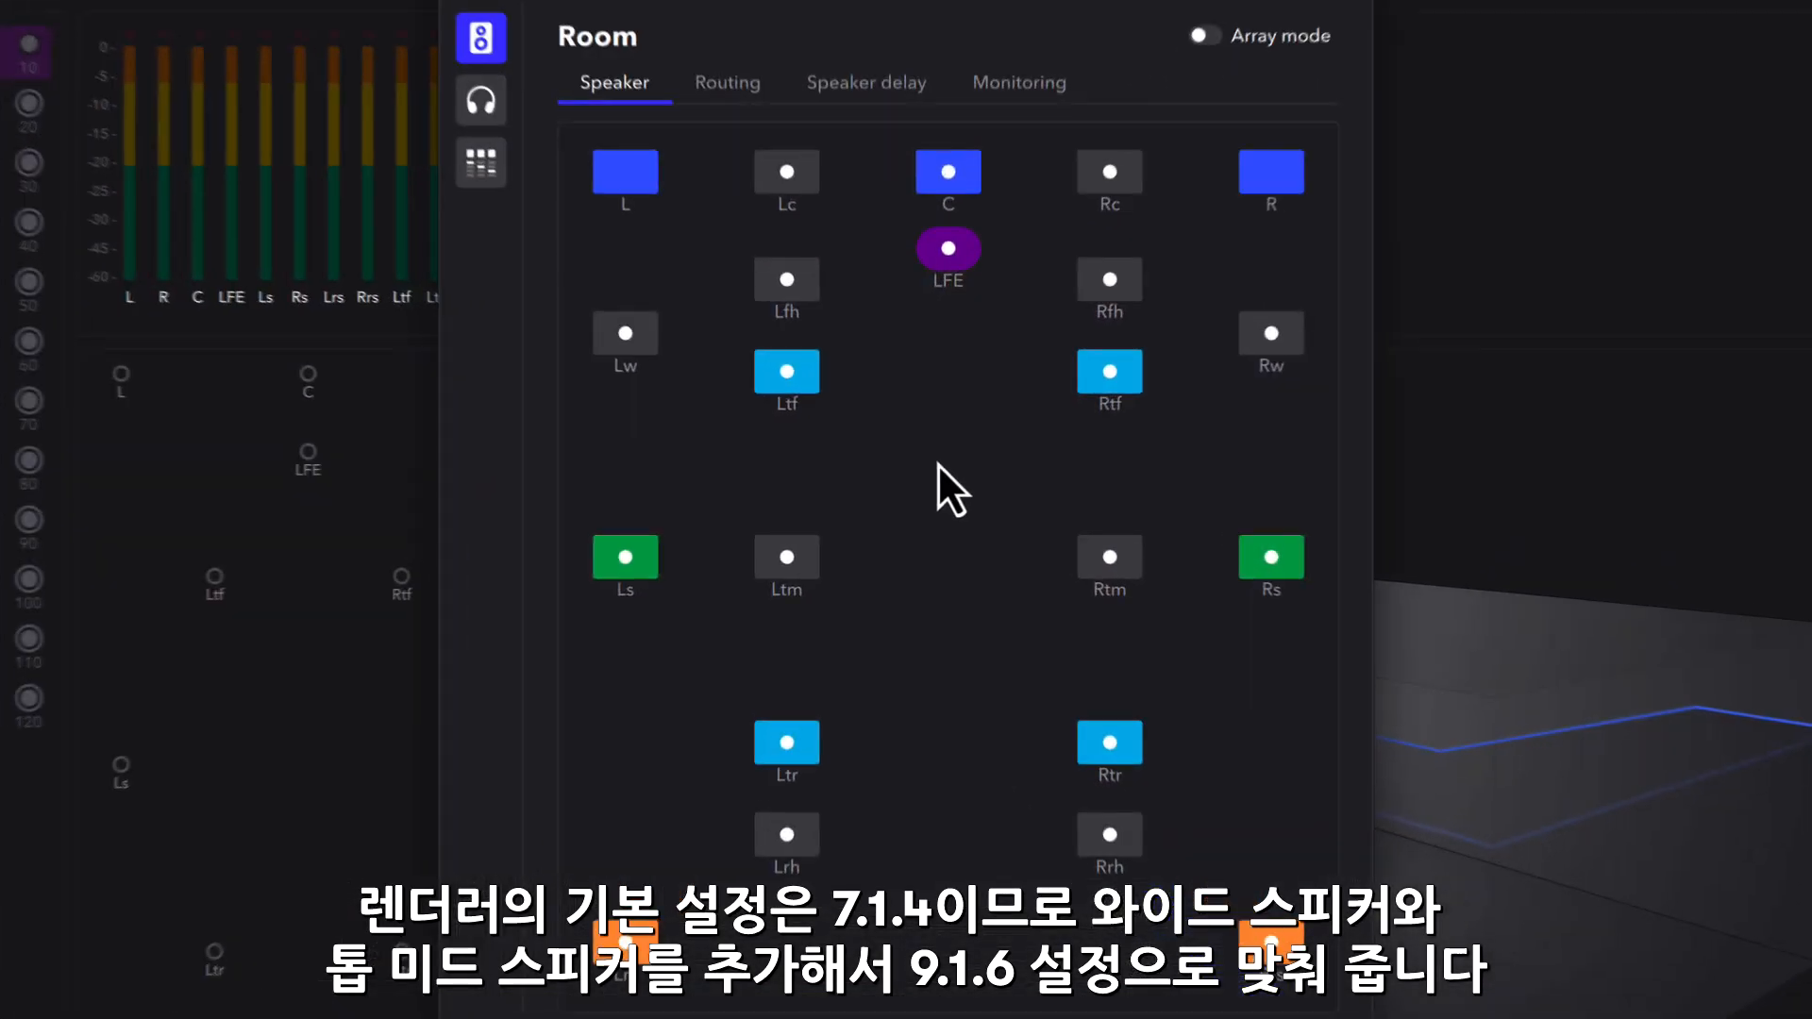
left_click(648, 347)
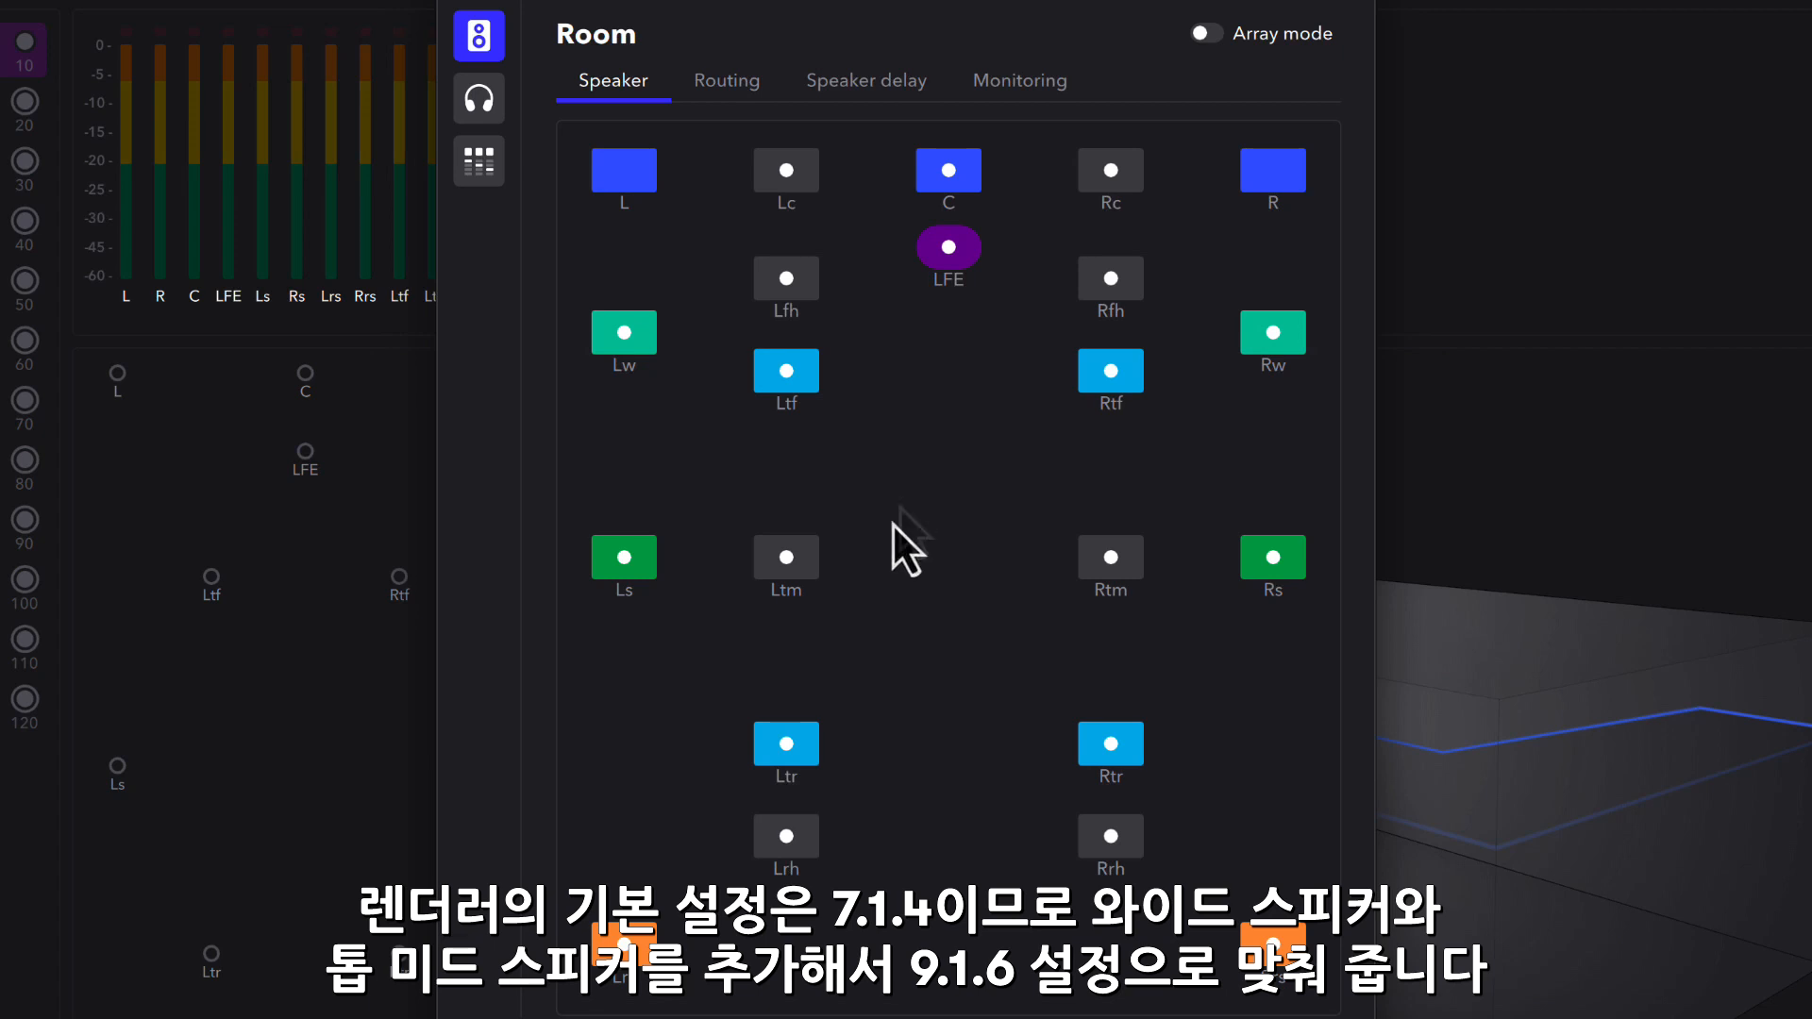
left_click(811, 575)
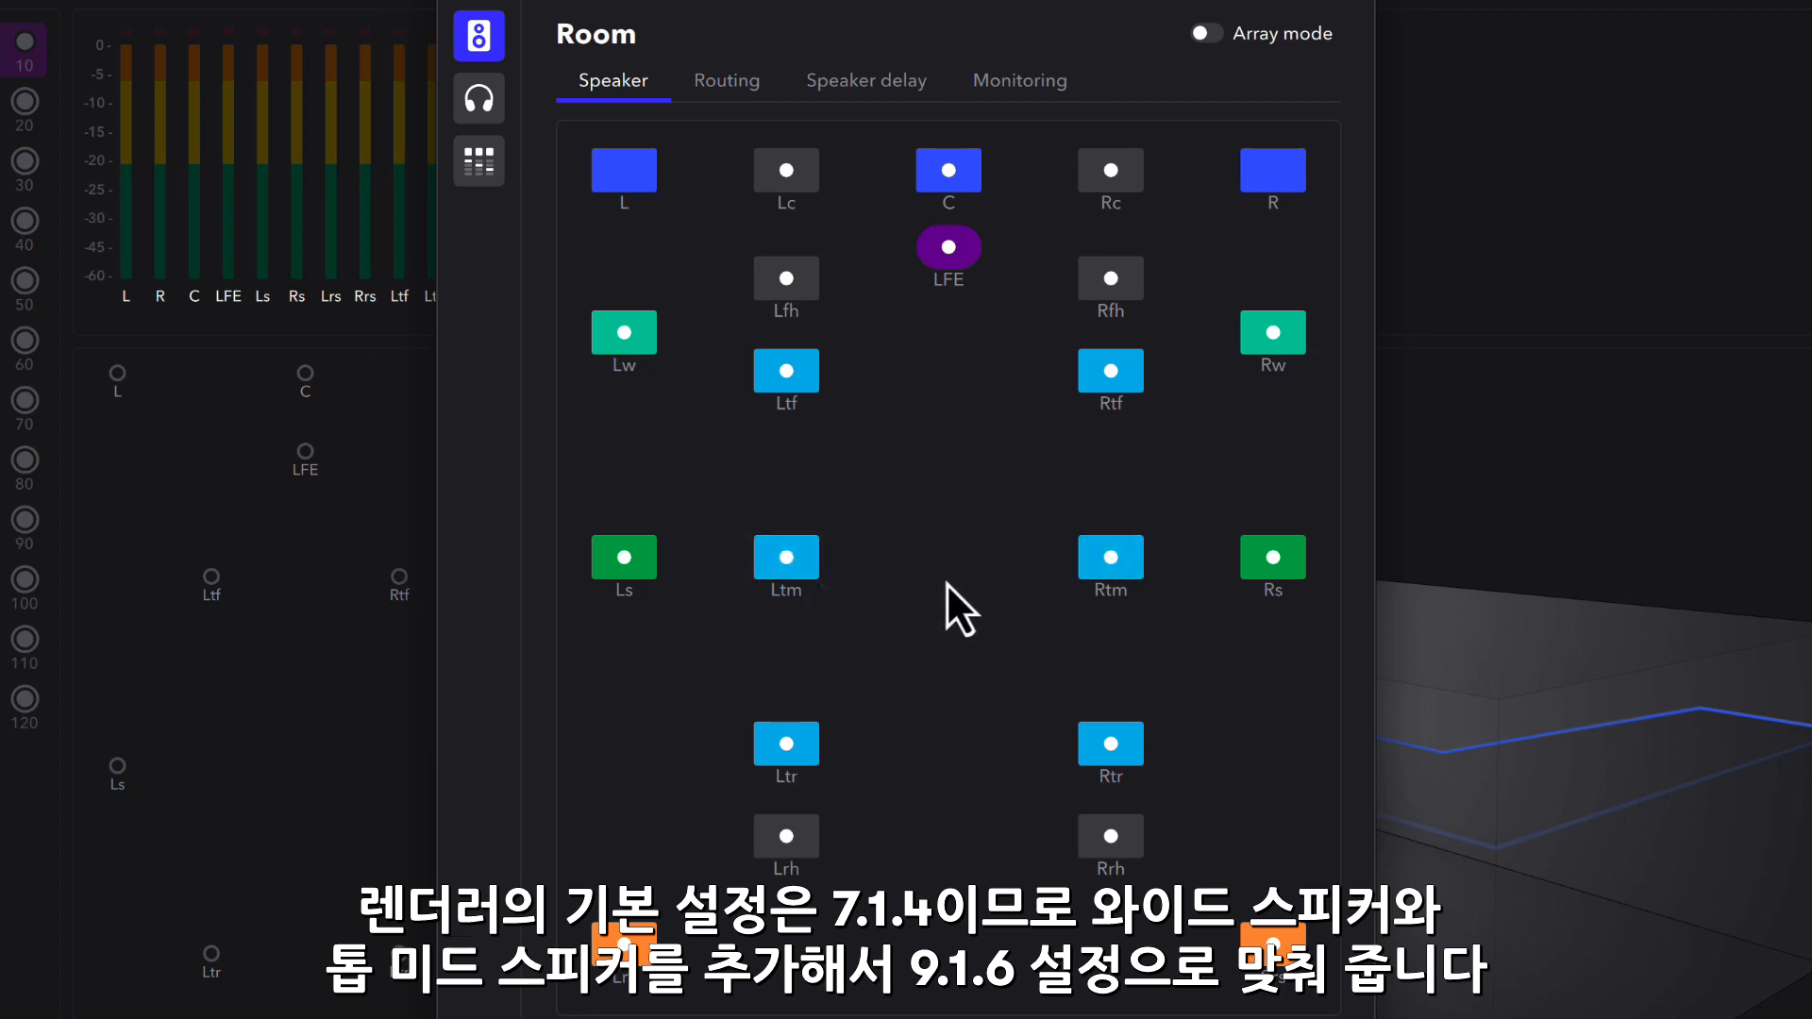
- Route the wide speakers Lw and Rw to channels 9 and 10, and the top front speakers Ltf and Rtf to 11 and 12
left_click(750, 86)
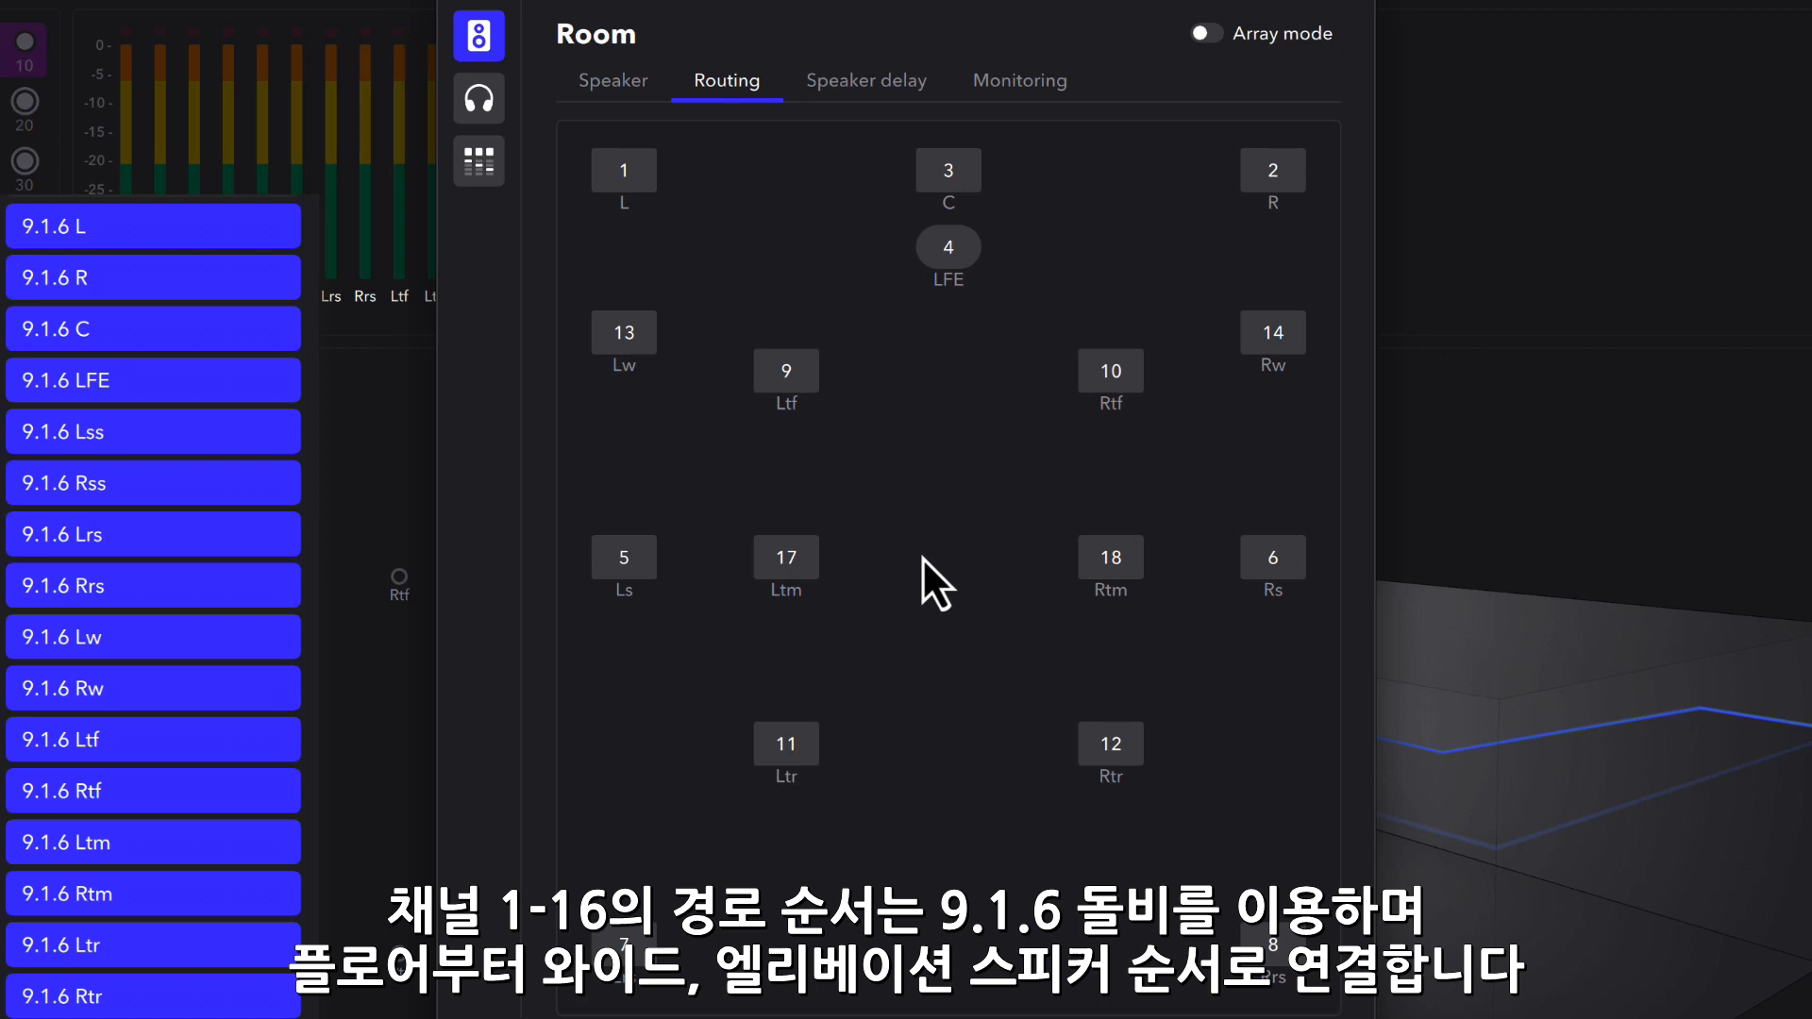
left_click(651, 342)
type("9")
left_click(1246, 330)
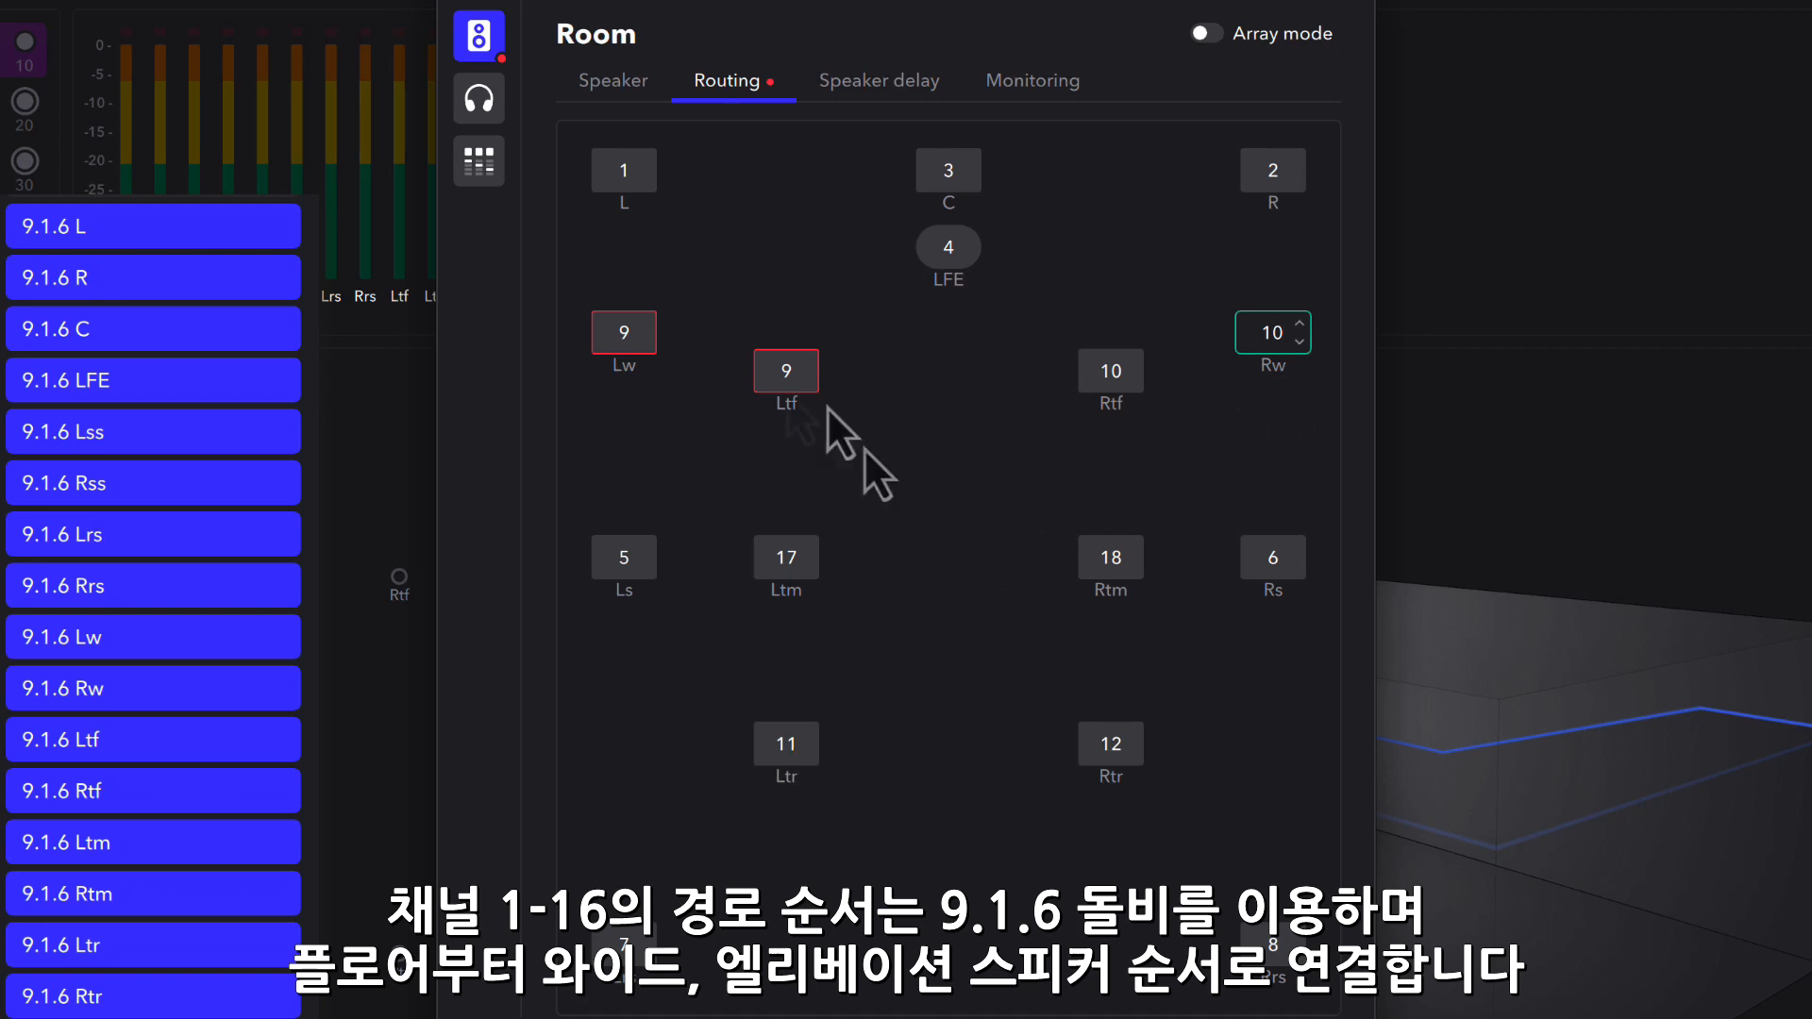
left_click(792, 377)
type("11")
left_click(1111, 378)
type("12")
- Route the top middle speakers Ltm and Rtm to channels 13 and 14, and the top rear speakers Ltr and Rtr to 15 and 16
left_click(788, 561)
type("13")
left_click(1114, 561)
type("14")
left_click(786, 746)
type("15")
left_click(1111, 745)
type("16")
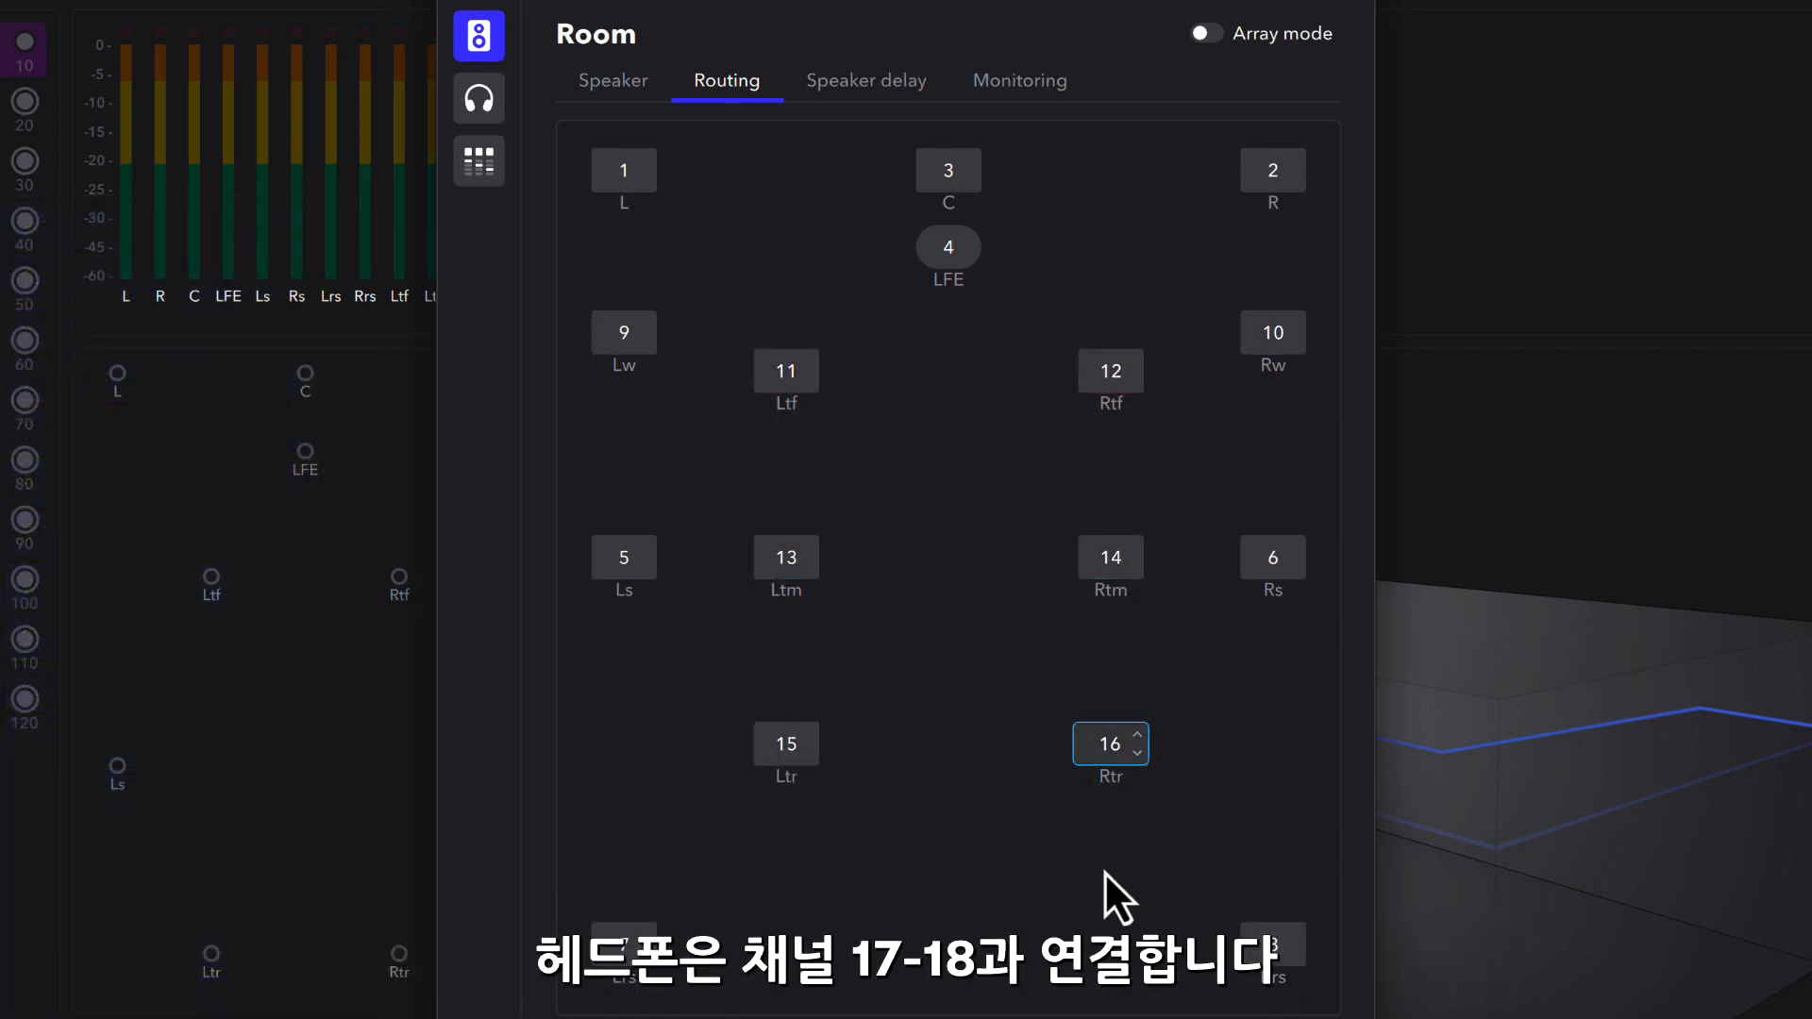
- Route the headphones' left output to channel 17 and right output to channel 18
left_click(481, 106)
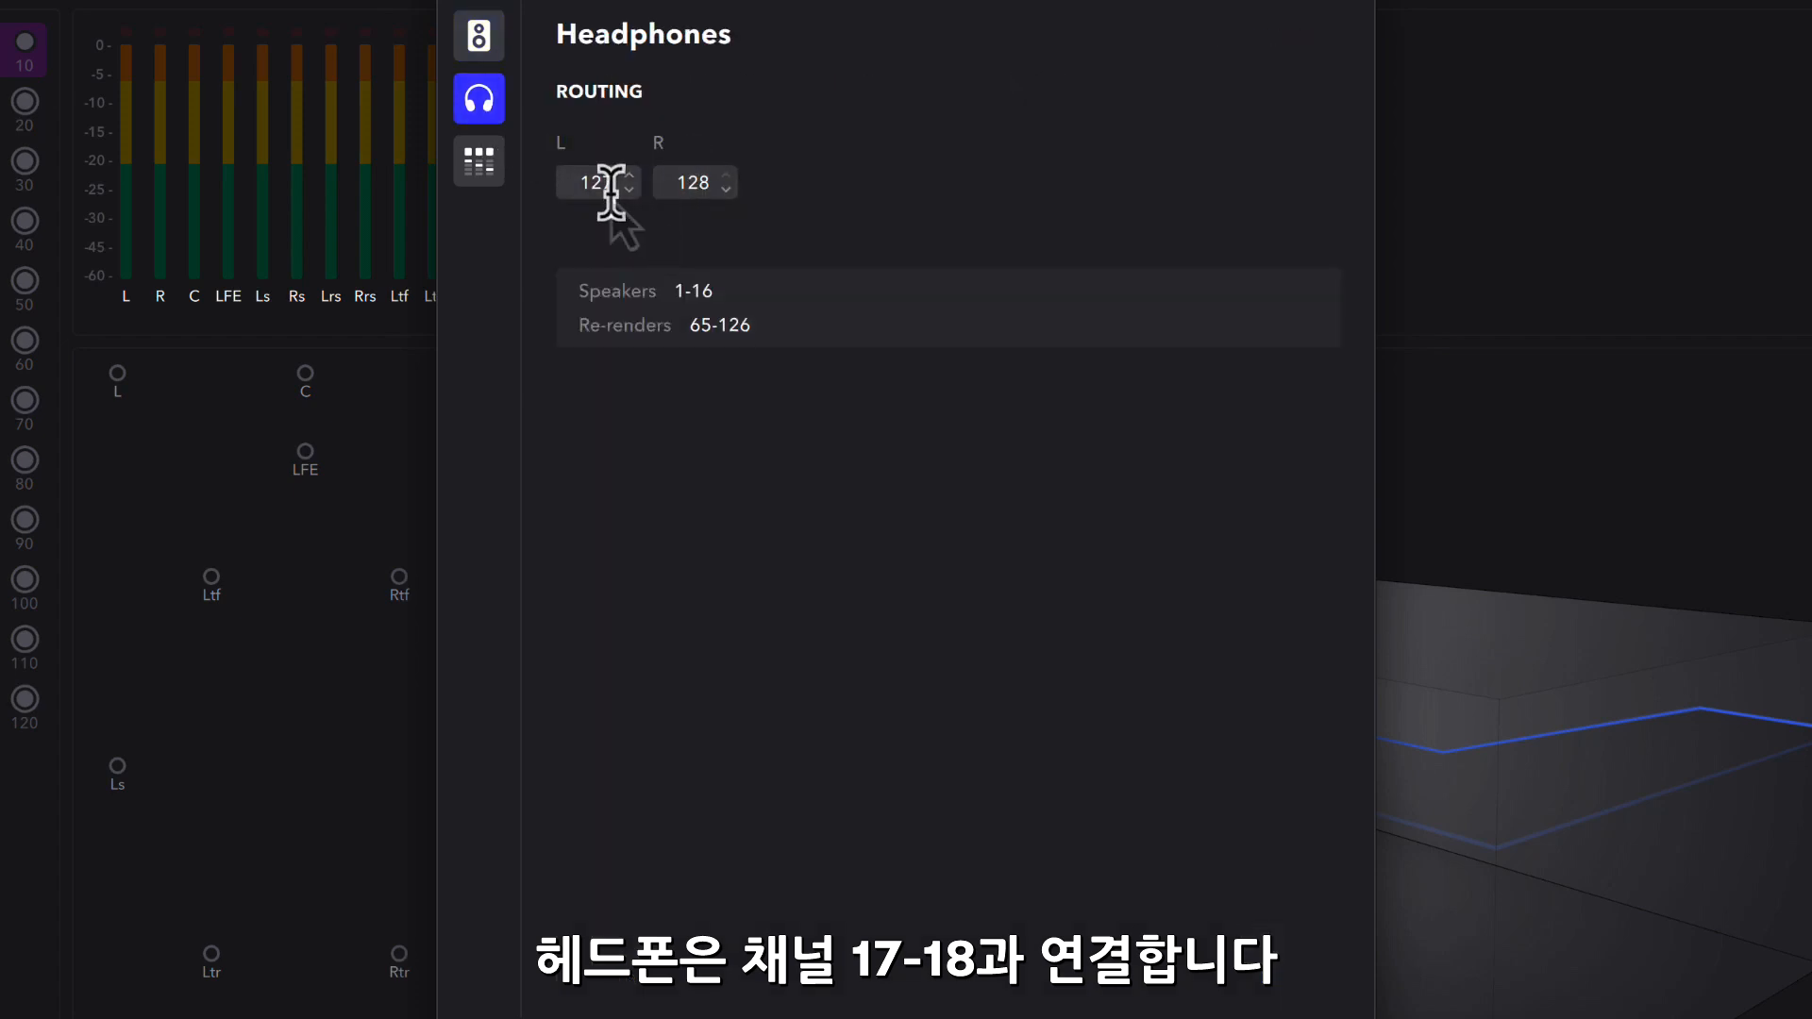
left_click(611, 189)
type("17")
left_click(696, 182)
type("18")
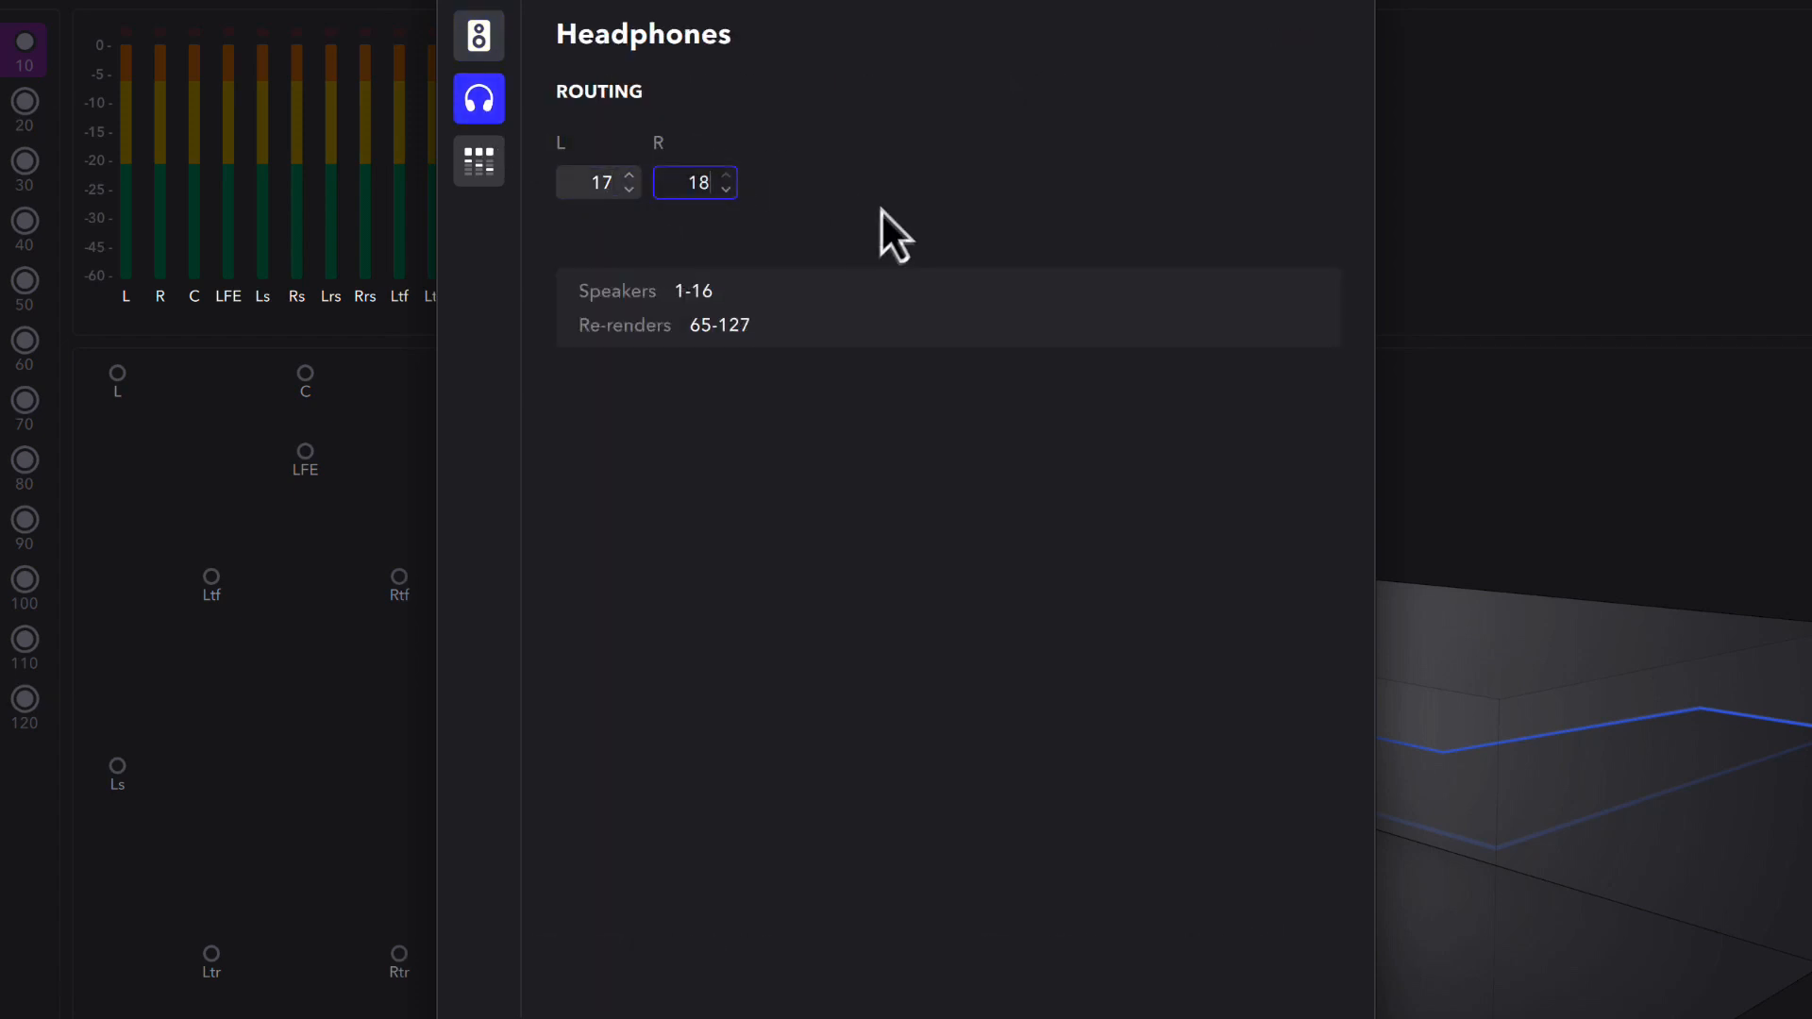
- Set the re-renders to start at channel 19, review the headphone and speaker pages, and accept the room setup
left_click(490, 182)
left_click(827, 200)
type("19")
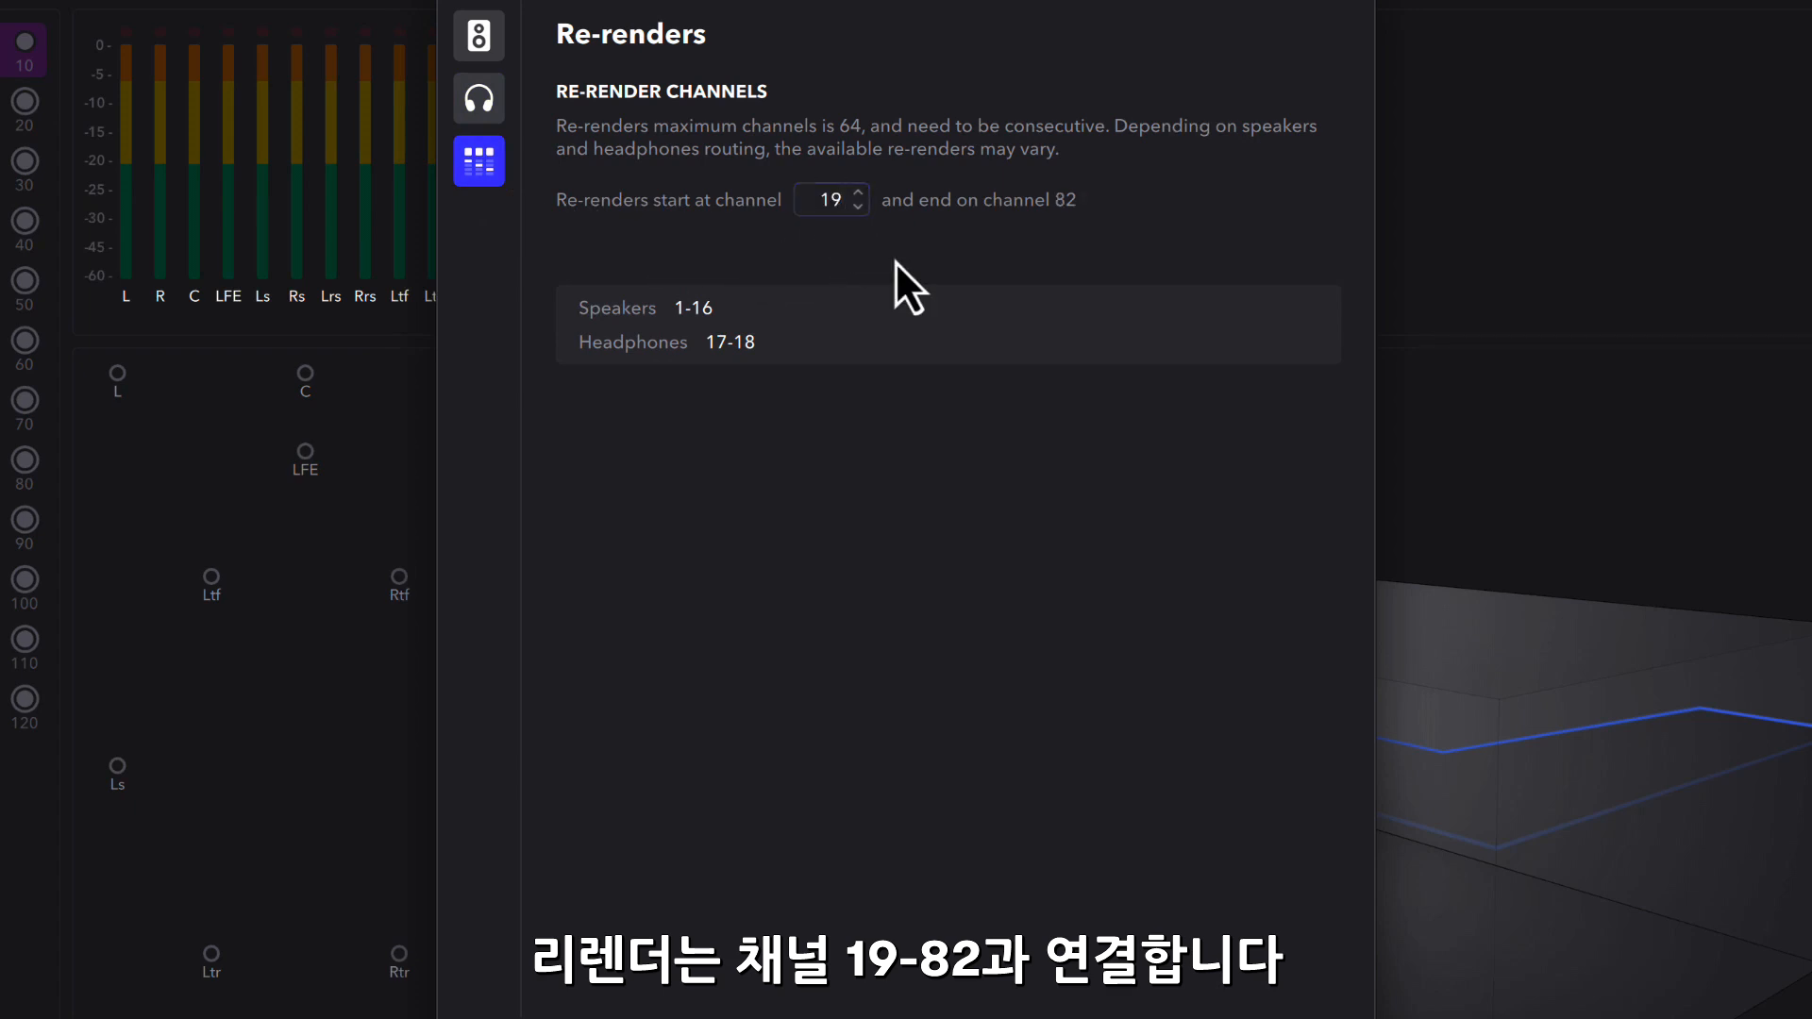
left_click(478, 104)
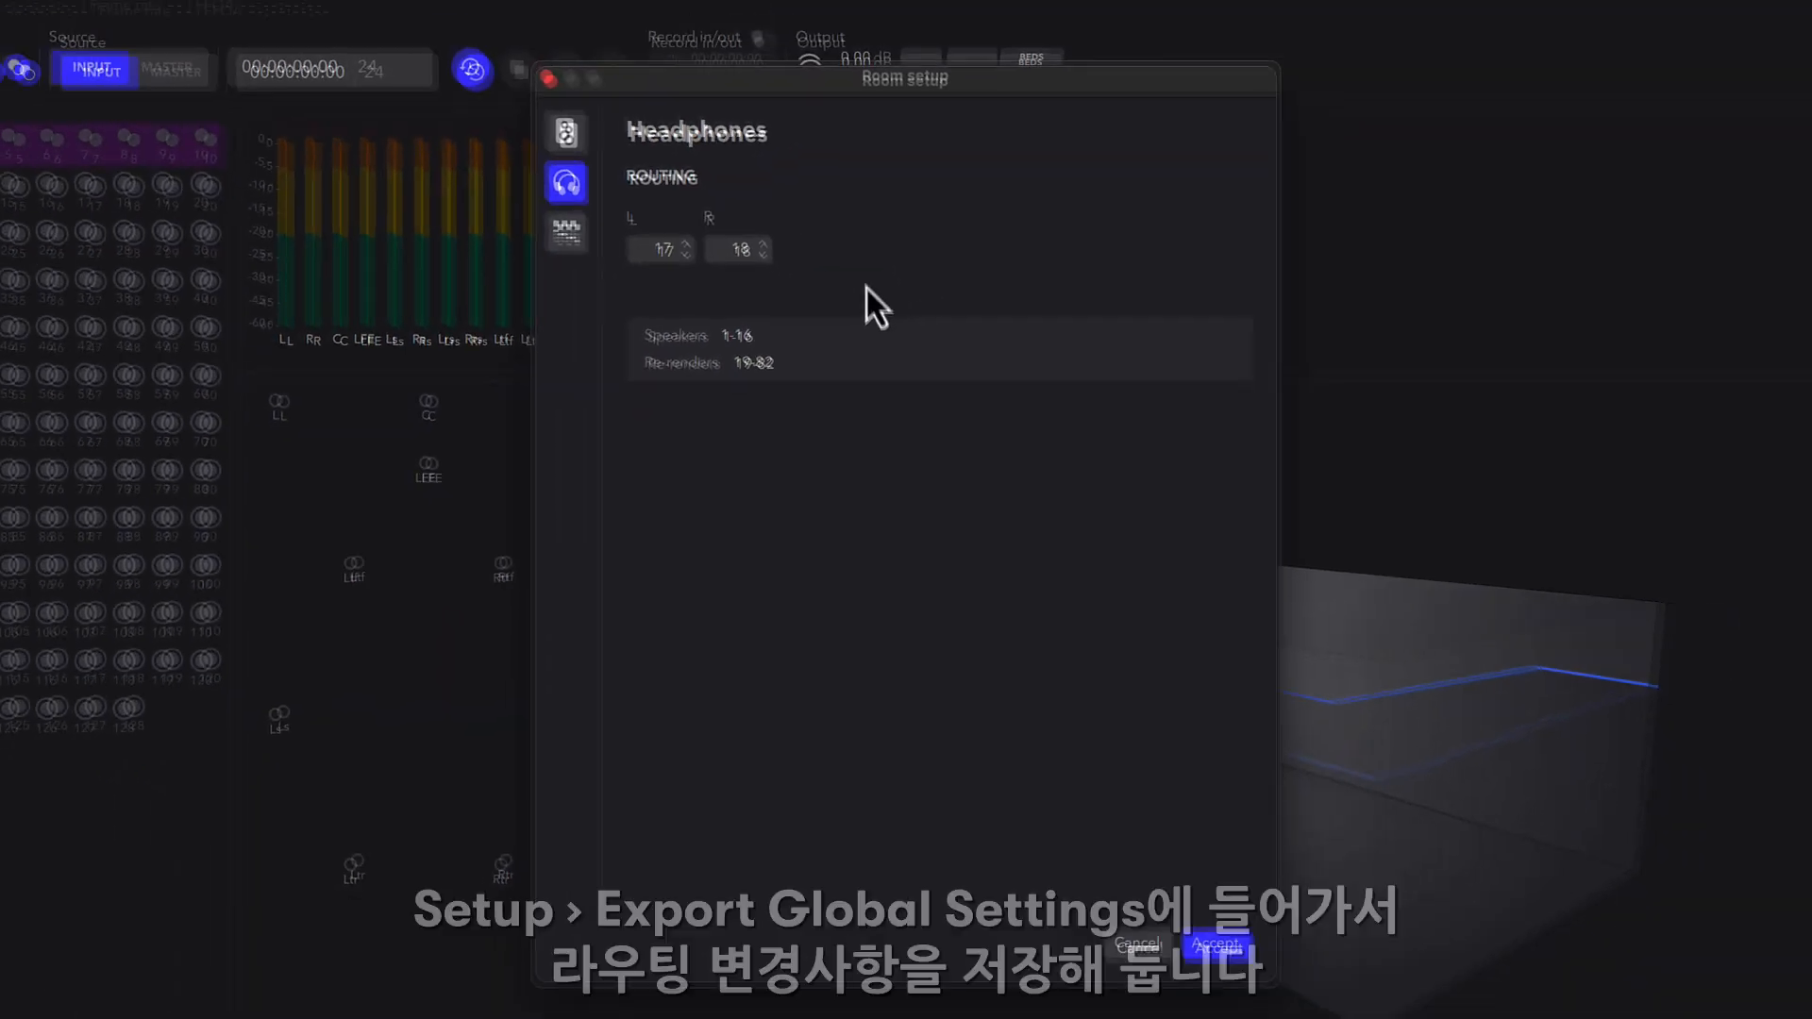
left_click(567, 133)
key("Return")
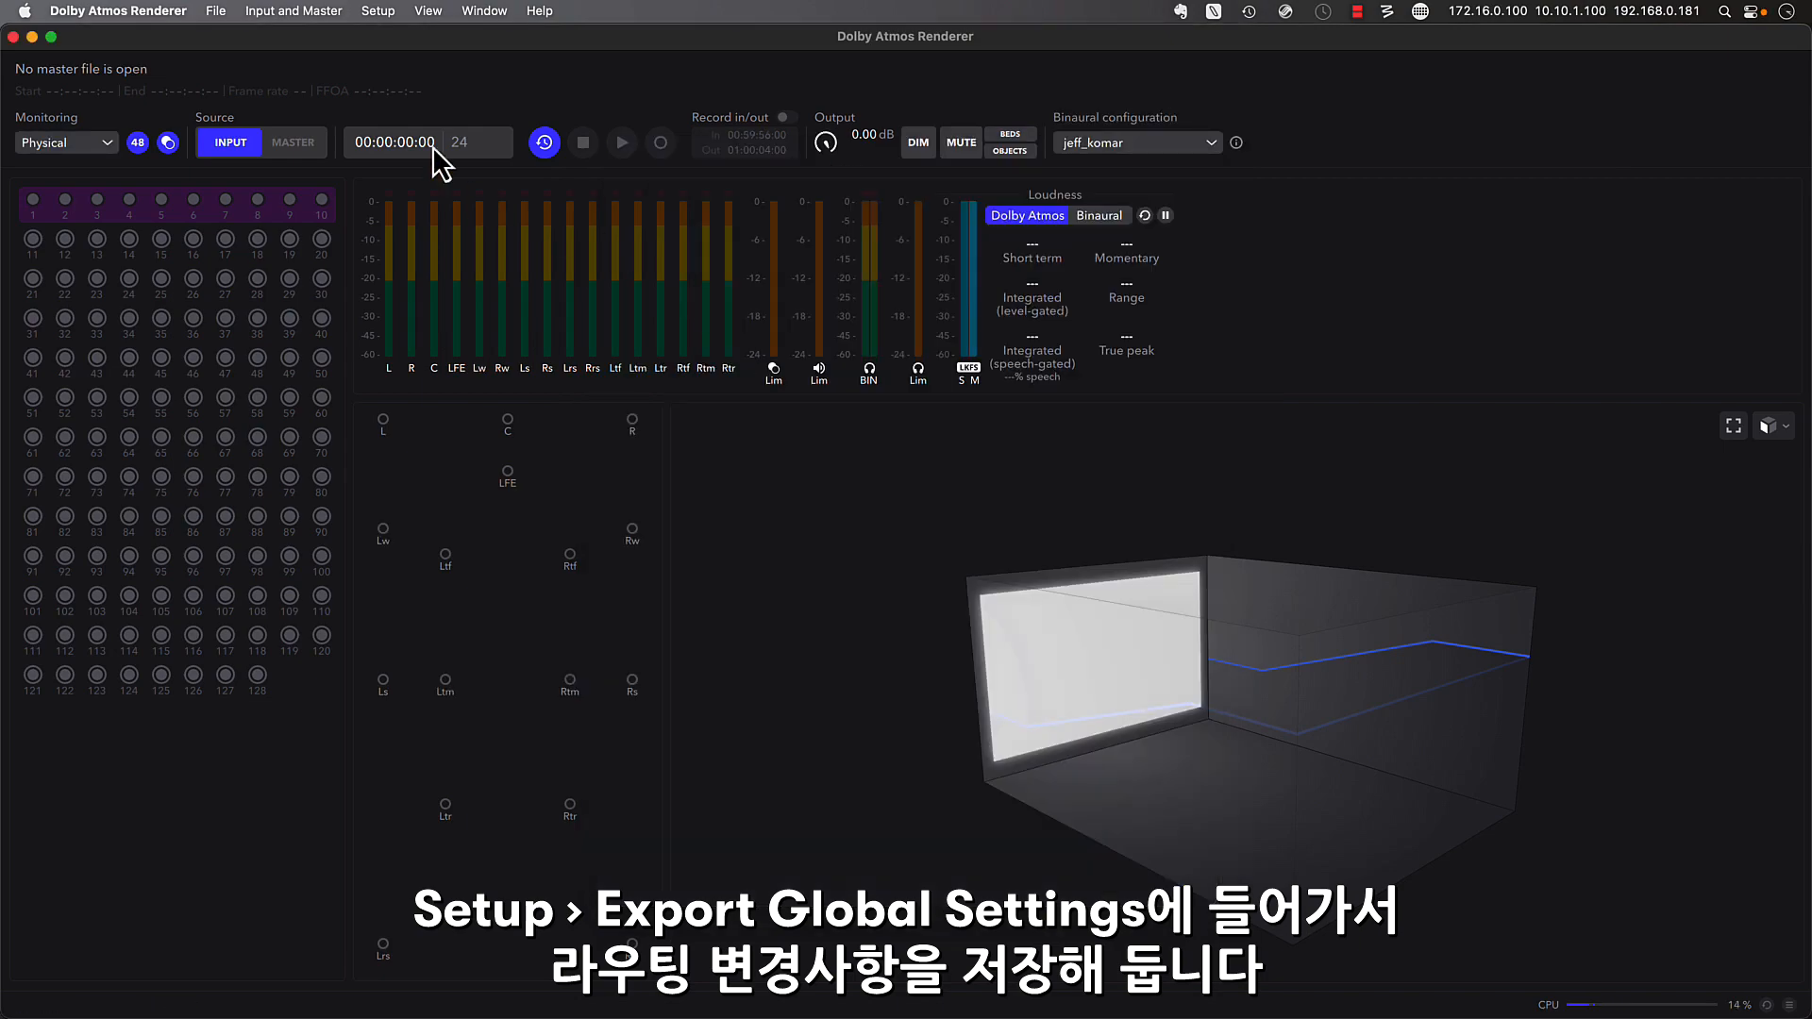
- Export the global settings to the studio folder under the name "DAR 083123"
left_click(377, 12)
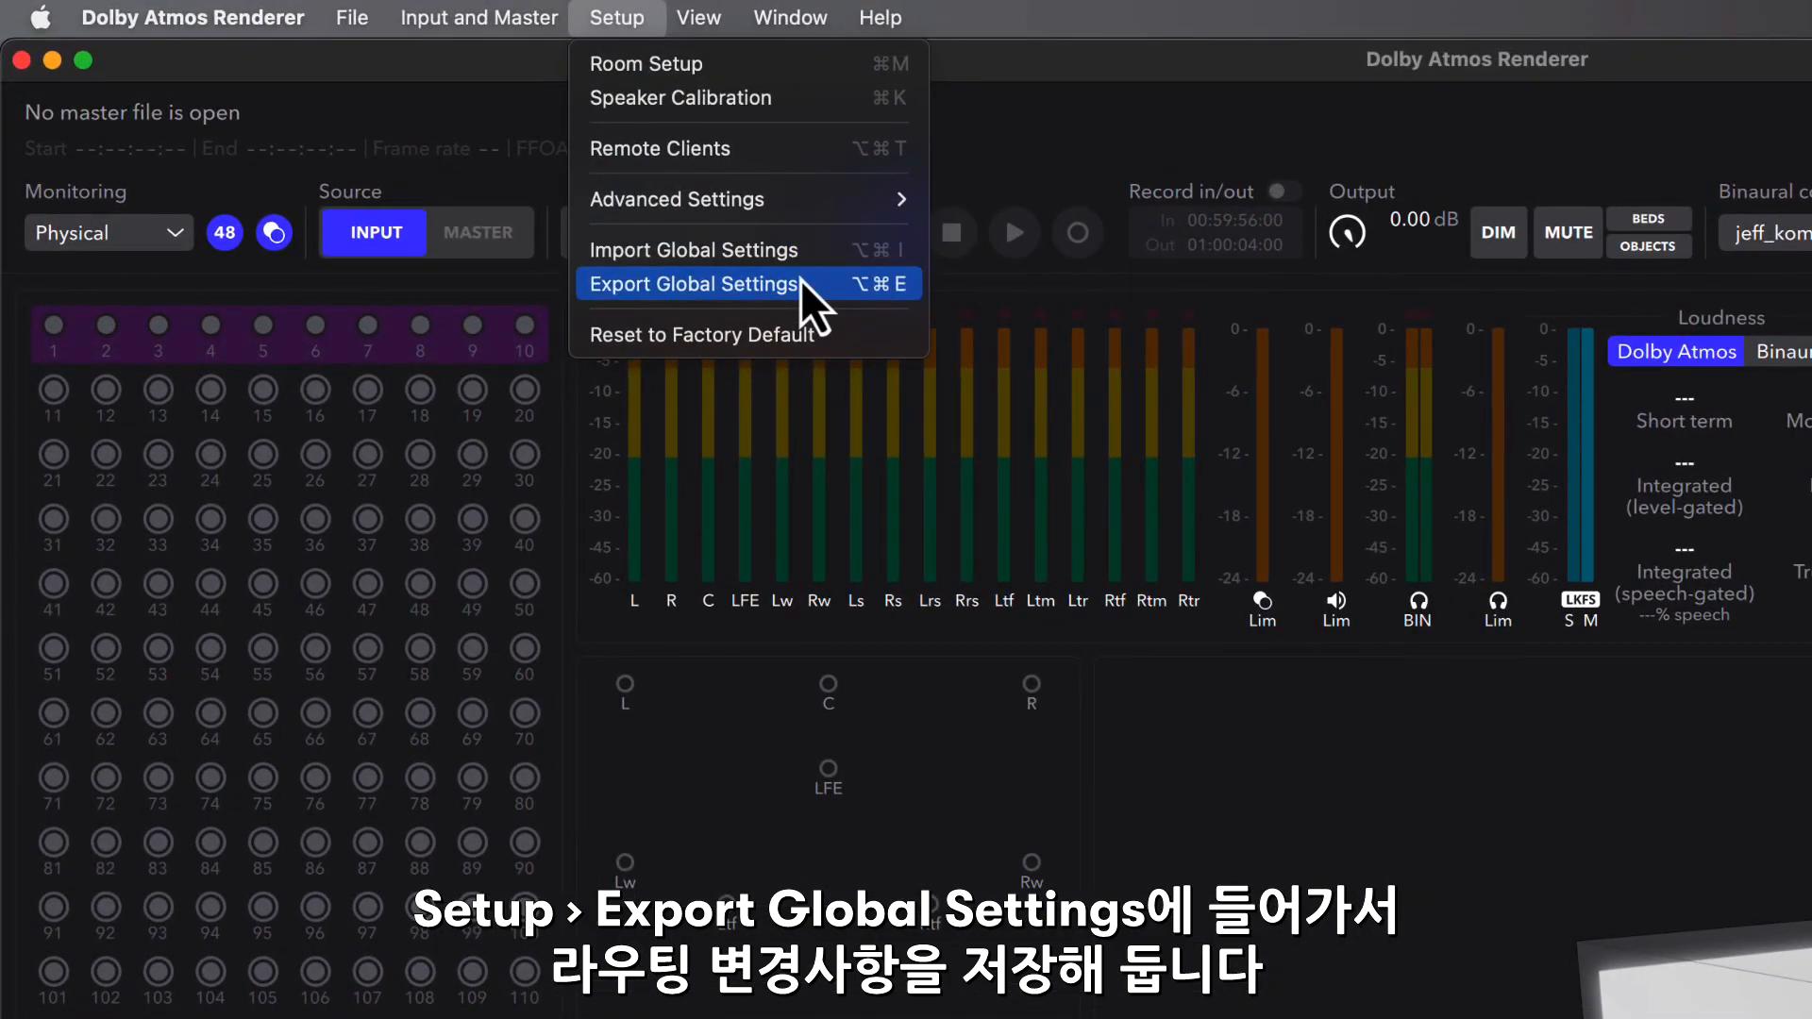
left_click(806, 286)
type("DAR 0831")
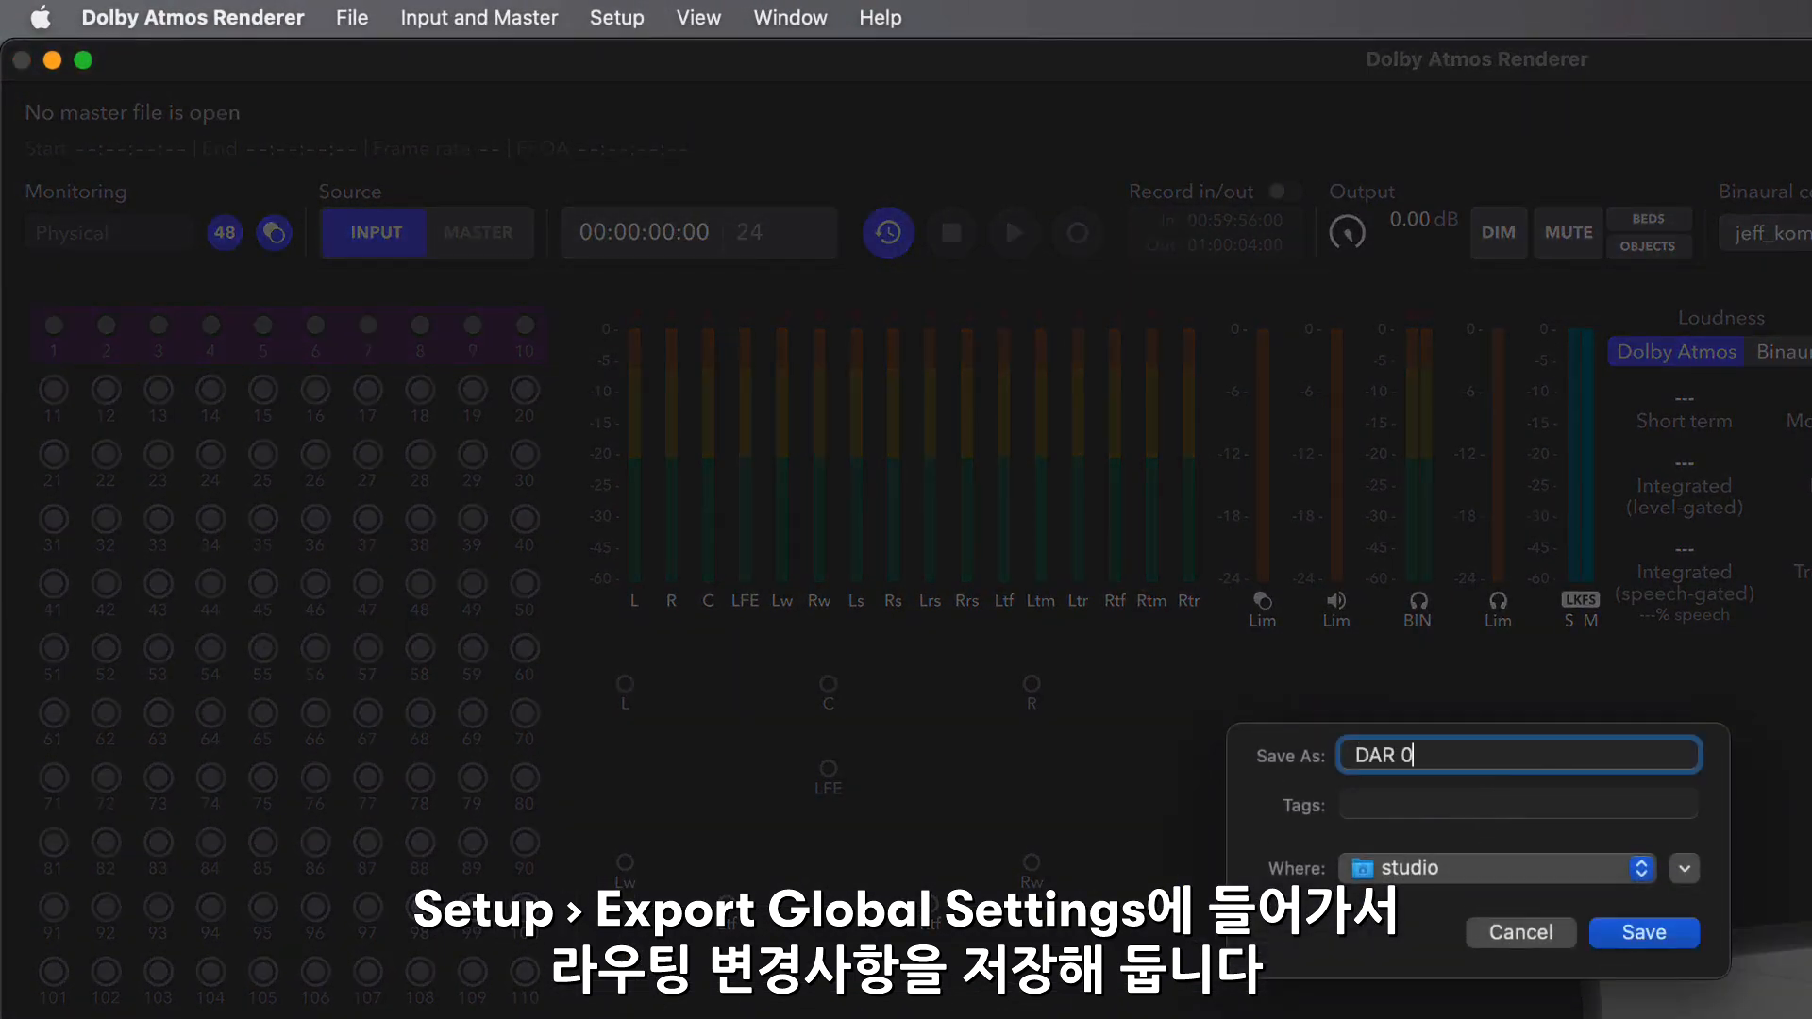
type("23")
key("Return")
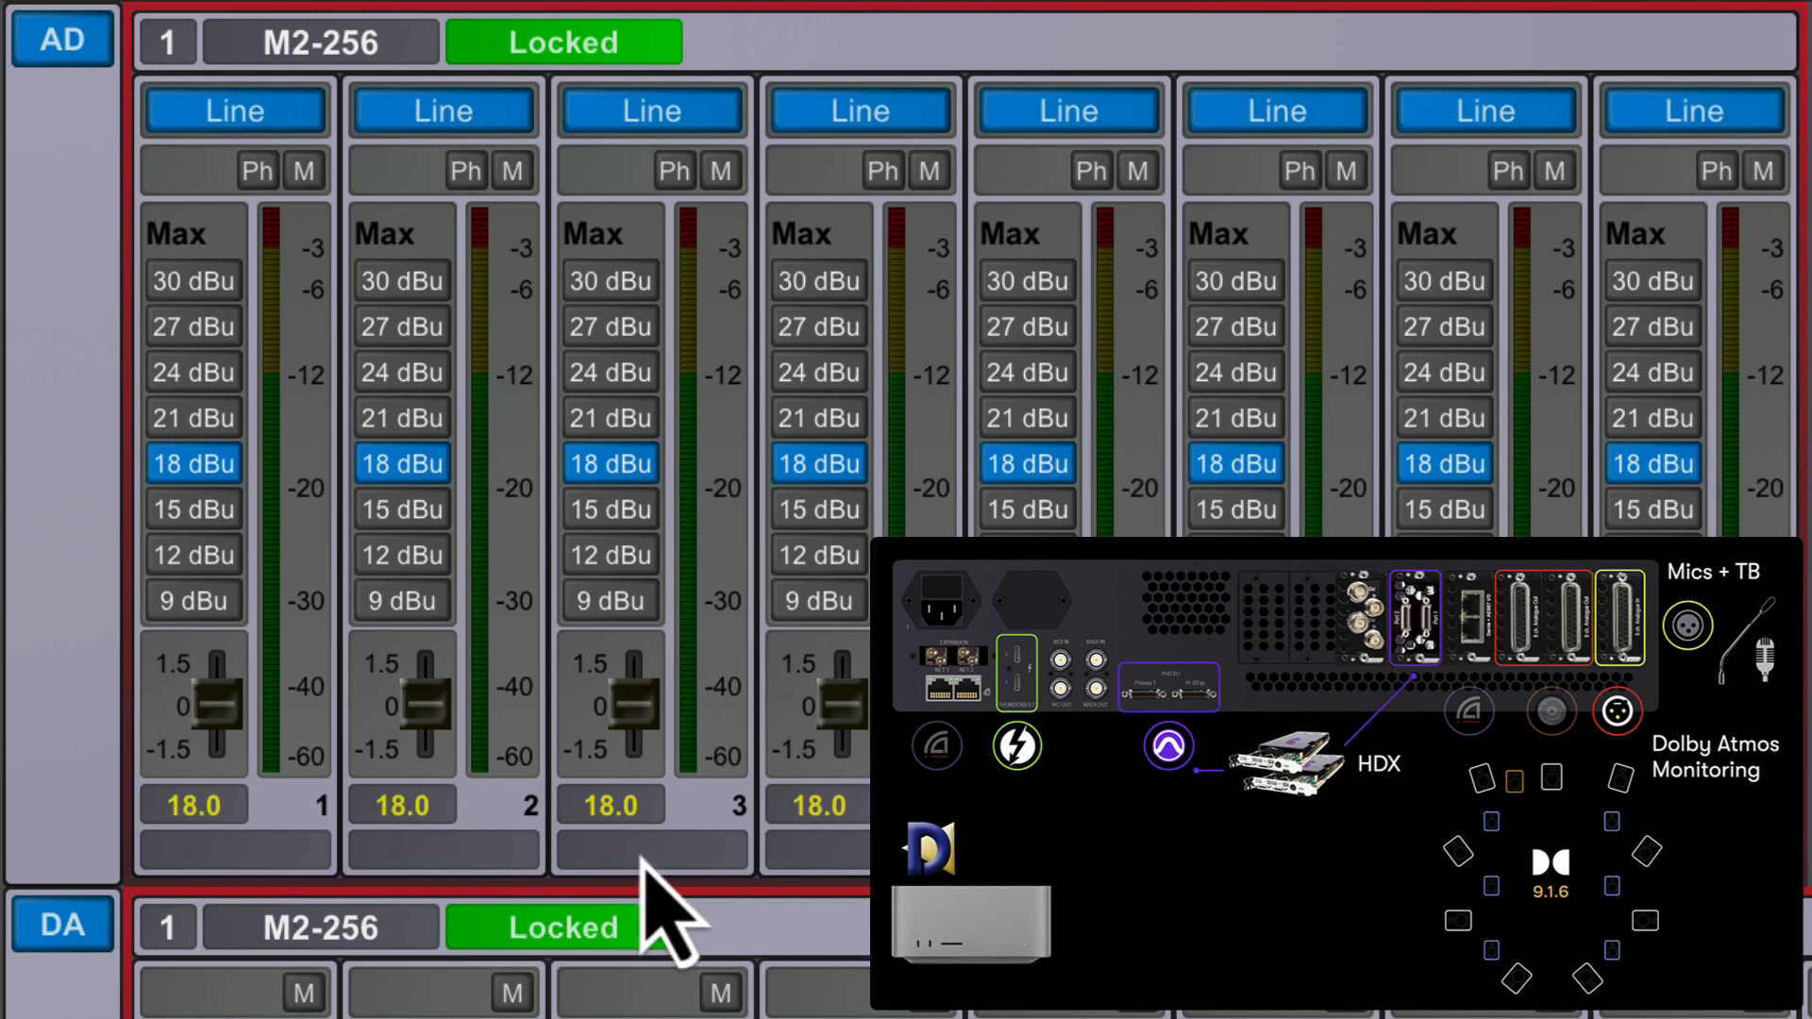
- In DADman, label the first four AD channels of the M2-256 as 1, 2, 3 and 4
left_click(284, 852)
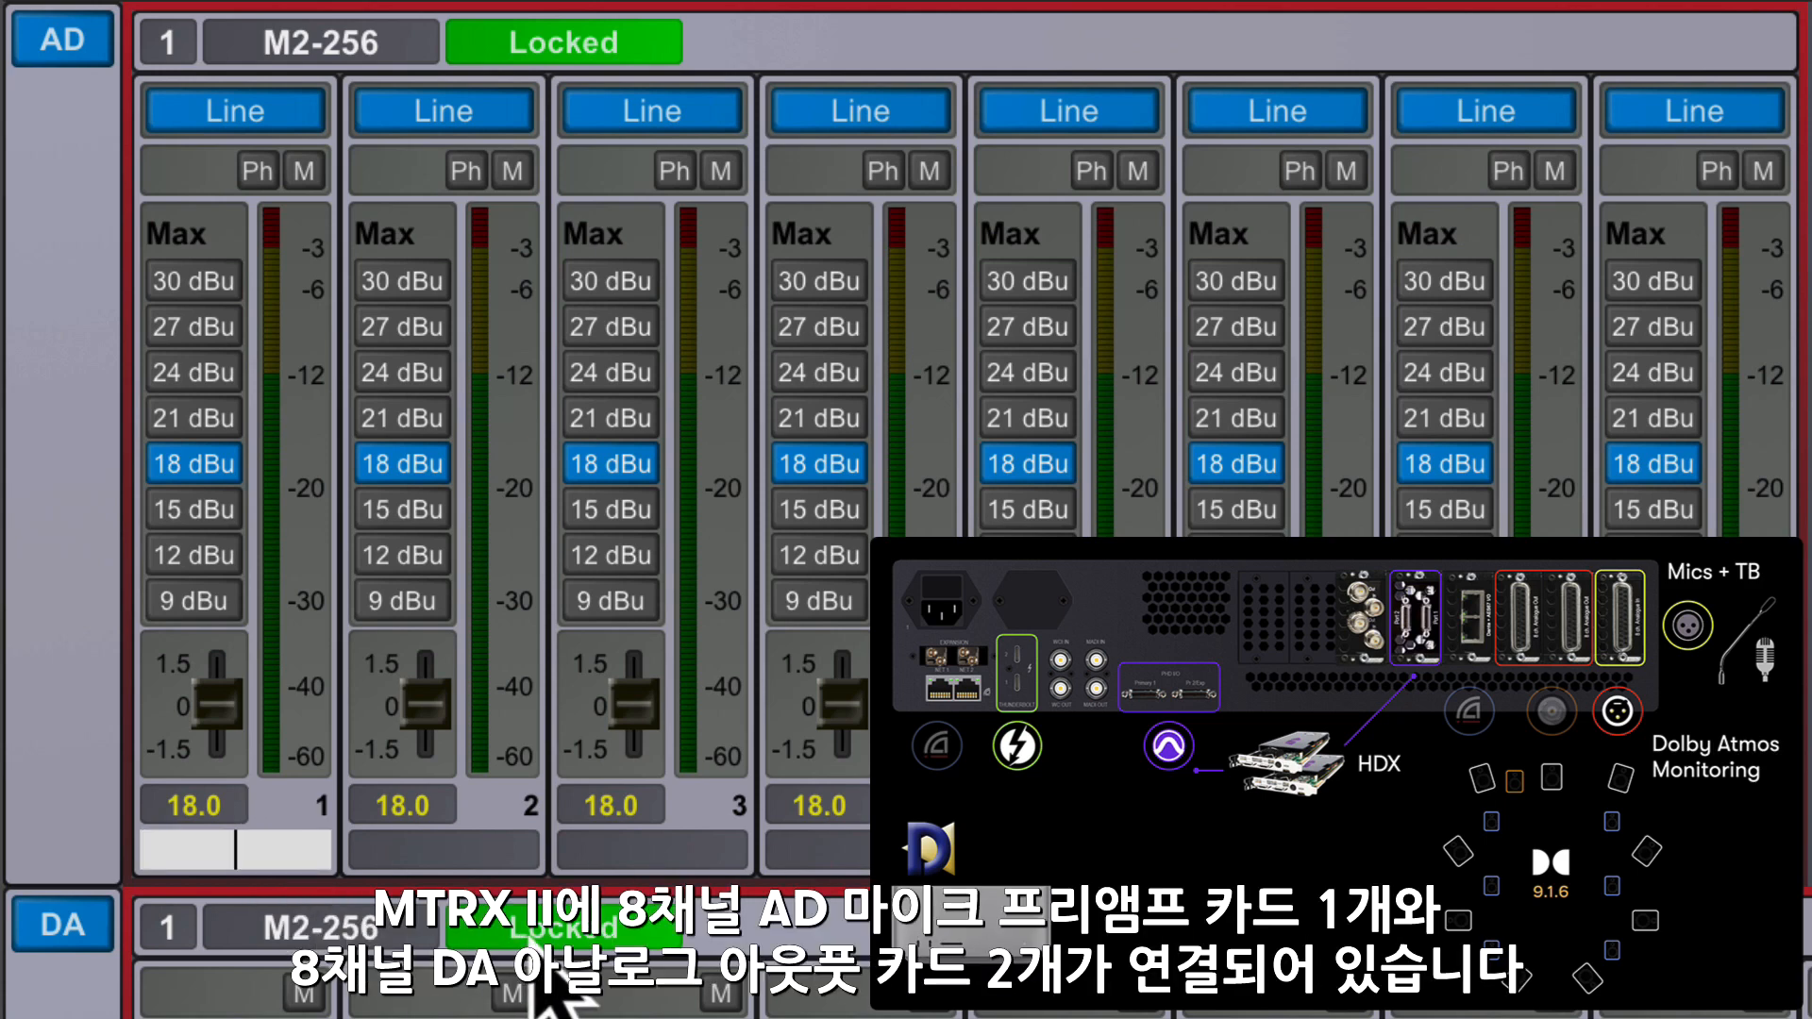
type("1")
key("Tab")
type("2")
key("Tab")
type("3")
key("Tab")
type("4")
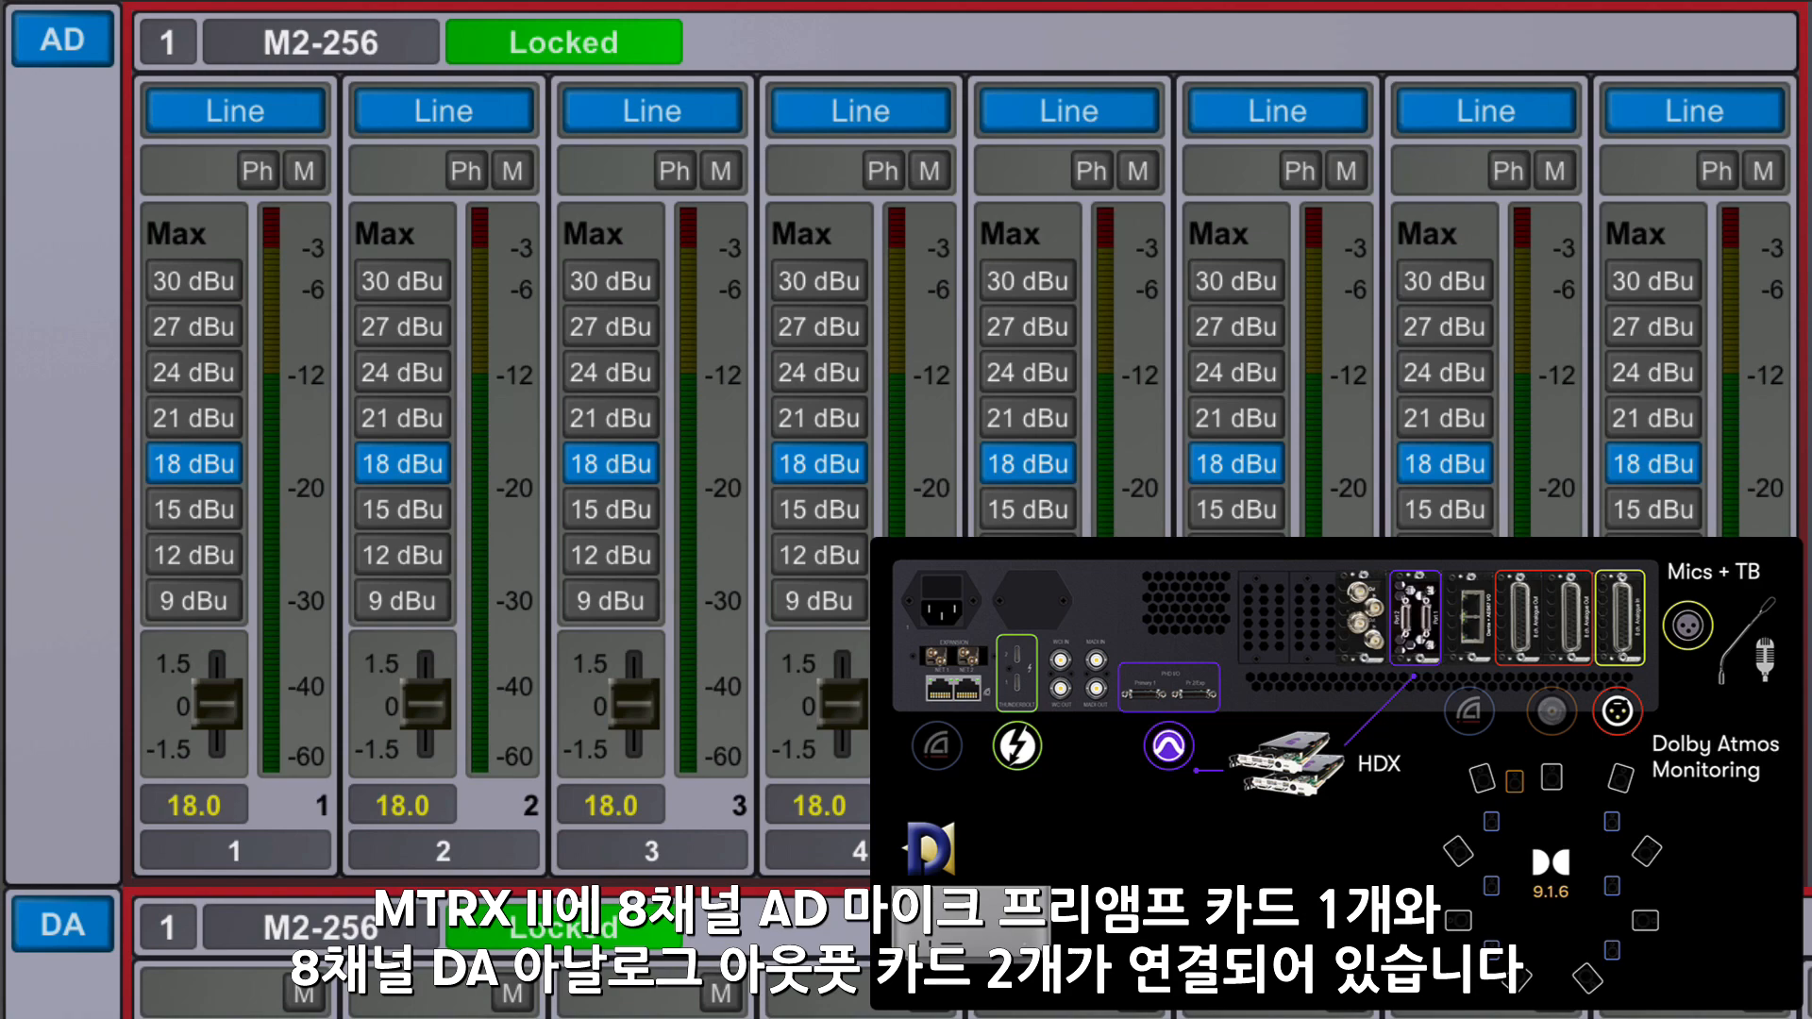
- Label the AD channels 5 through 8 of the M2-256 as 5, 6, 7 and 8
key("Tab")
type("5")
key("Tab")
type("6")
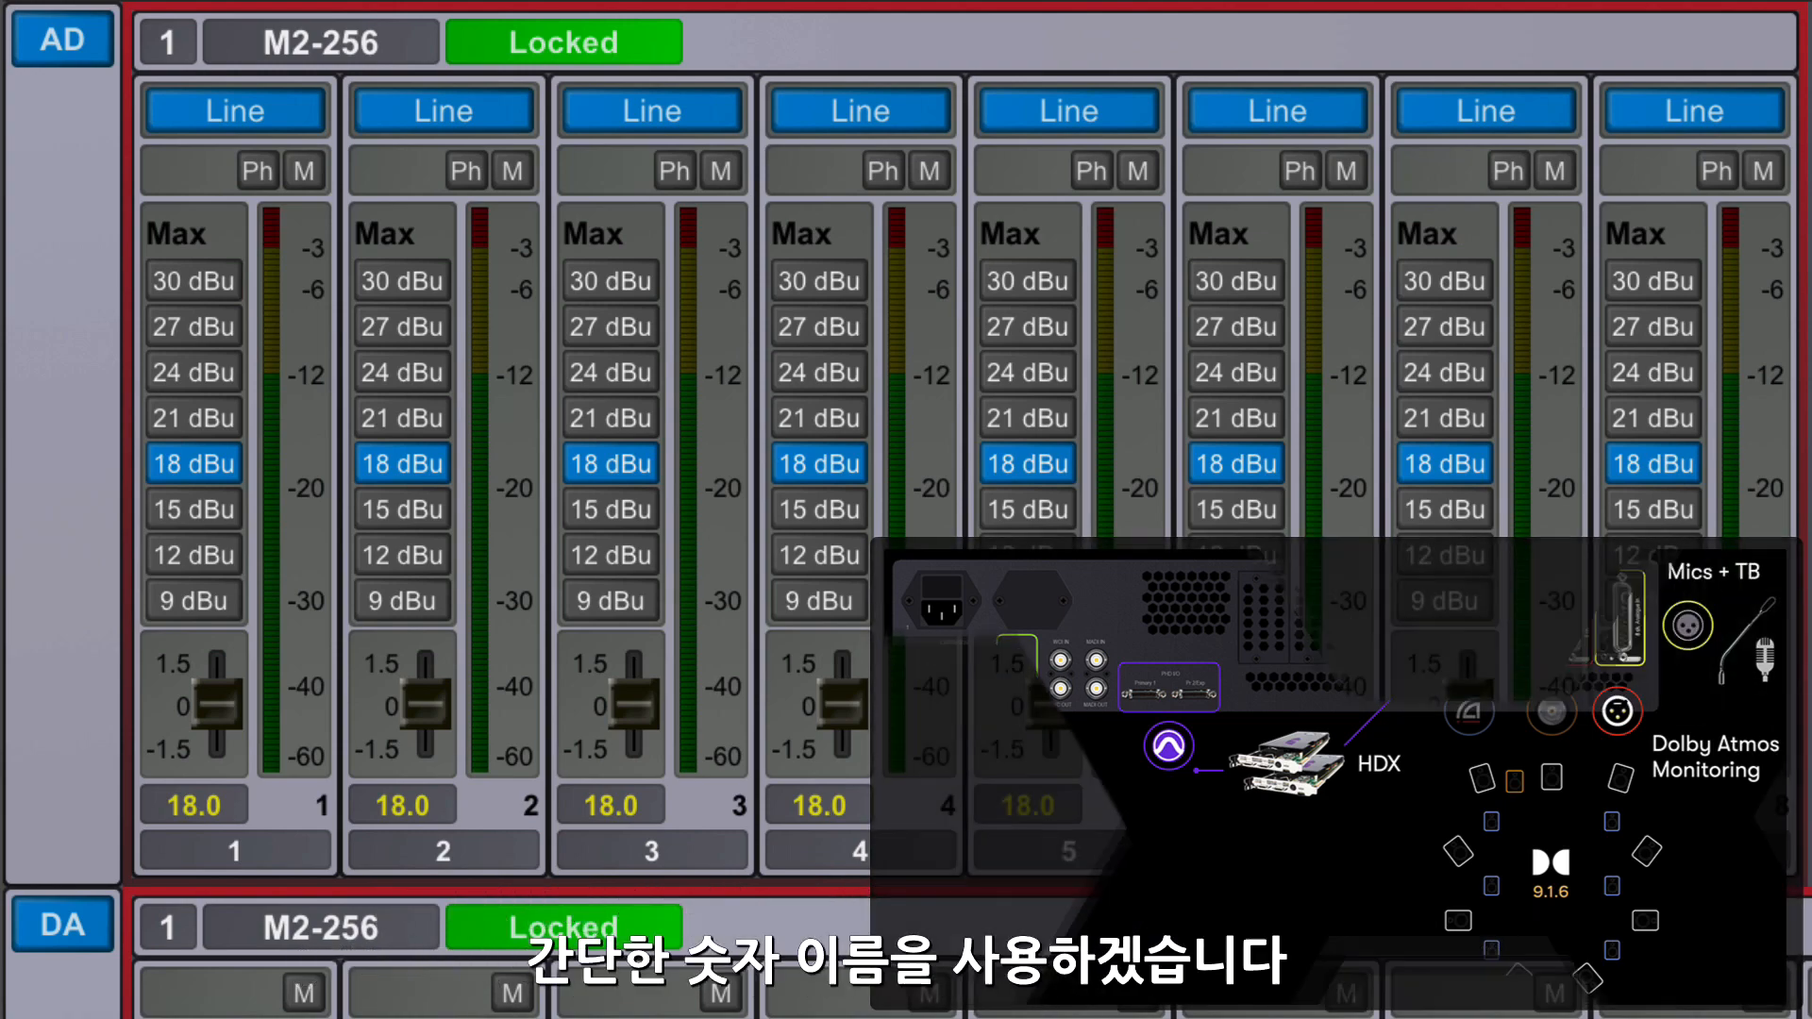
key("Tab")
type("7")
key("Tab")
type("8")
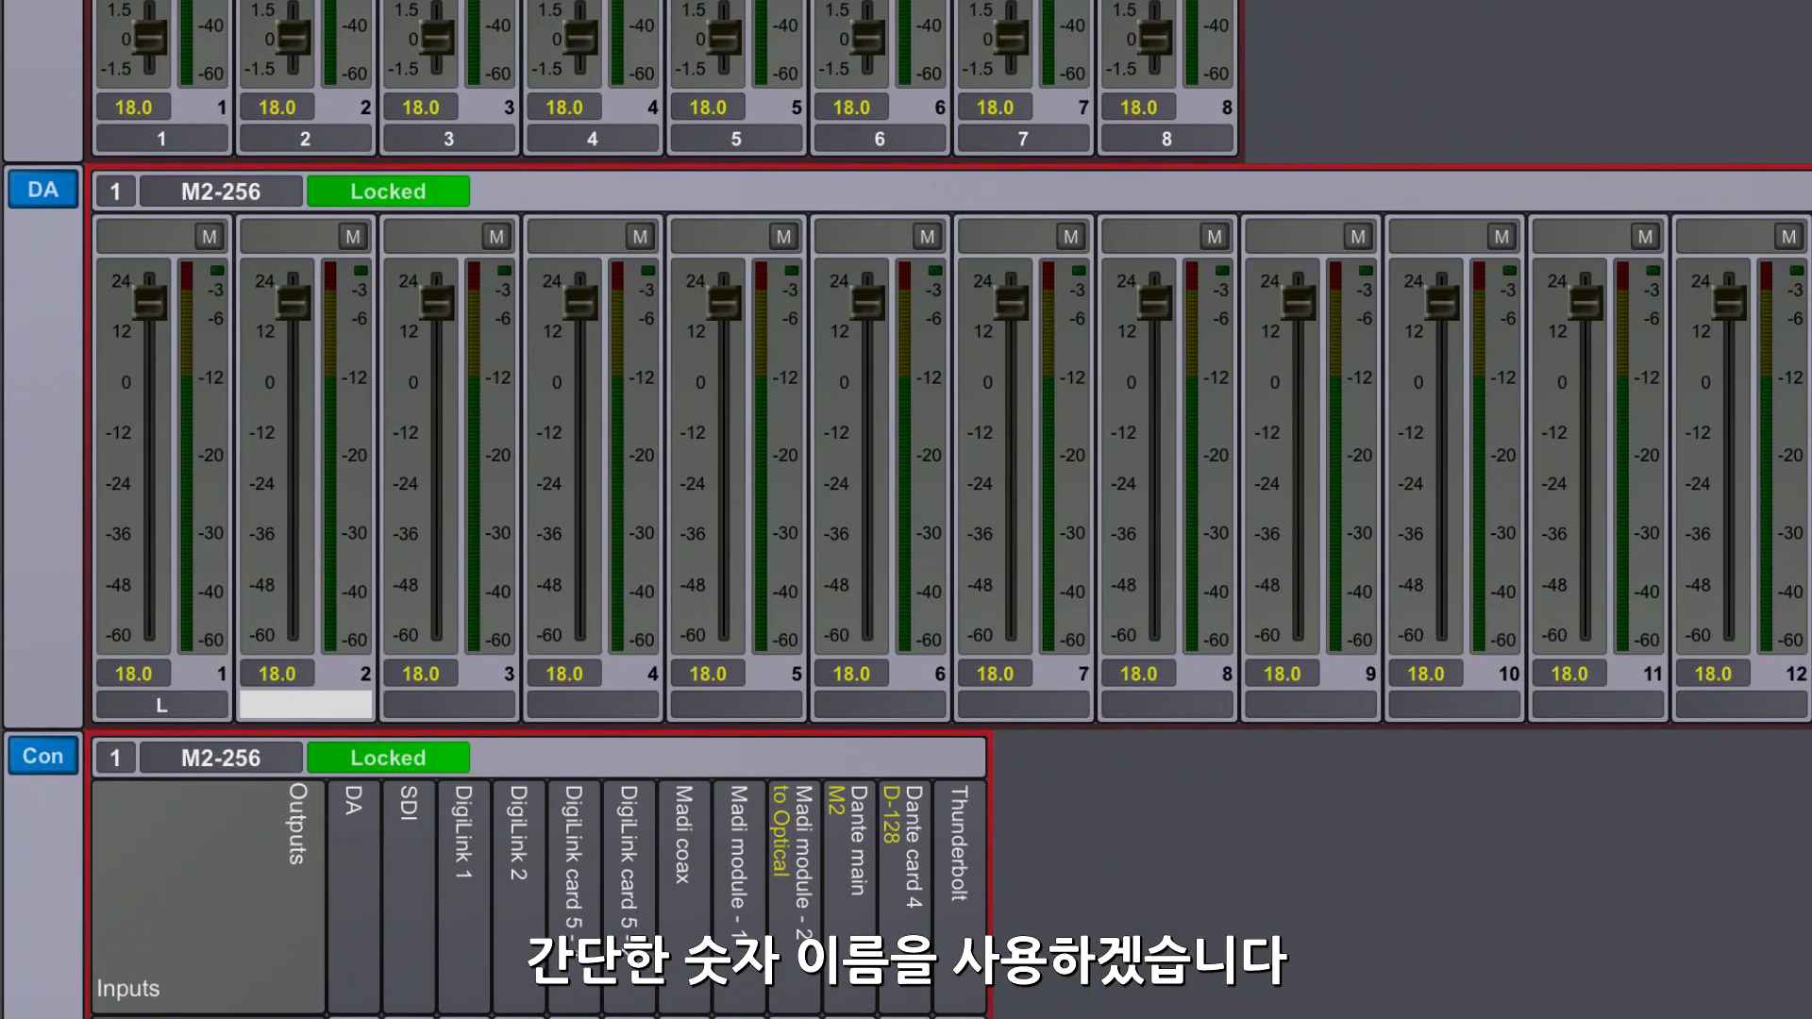
- Label the DA channels 2 through 8 as R, C, LFE, Lss, Rss, Lrs and Rrs
type("R")
key("Tab")
type("C")
key("Tab")
type("LFE")
key("Tab")
type("Lss")
key("Tab")
type("Rss")
key("Tab")
type("Lrs")
key("Tab")
type("Rrs")
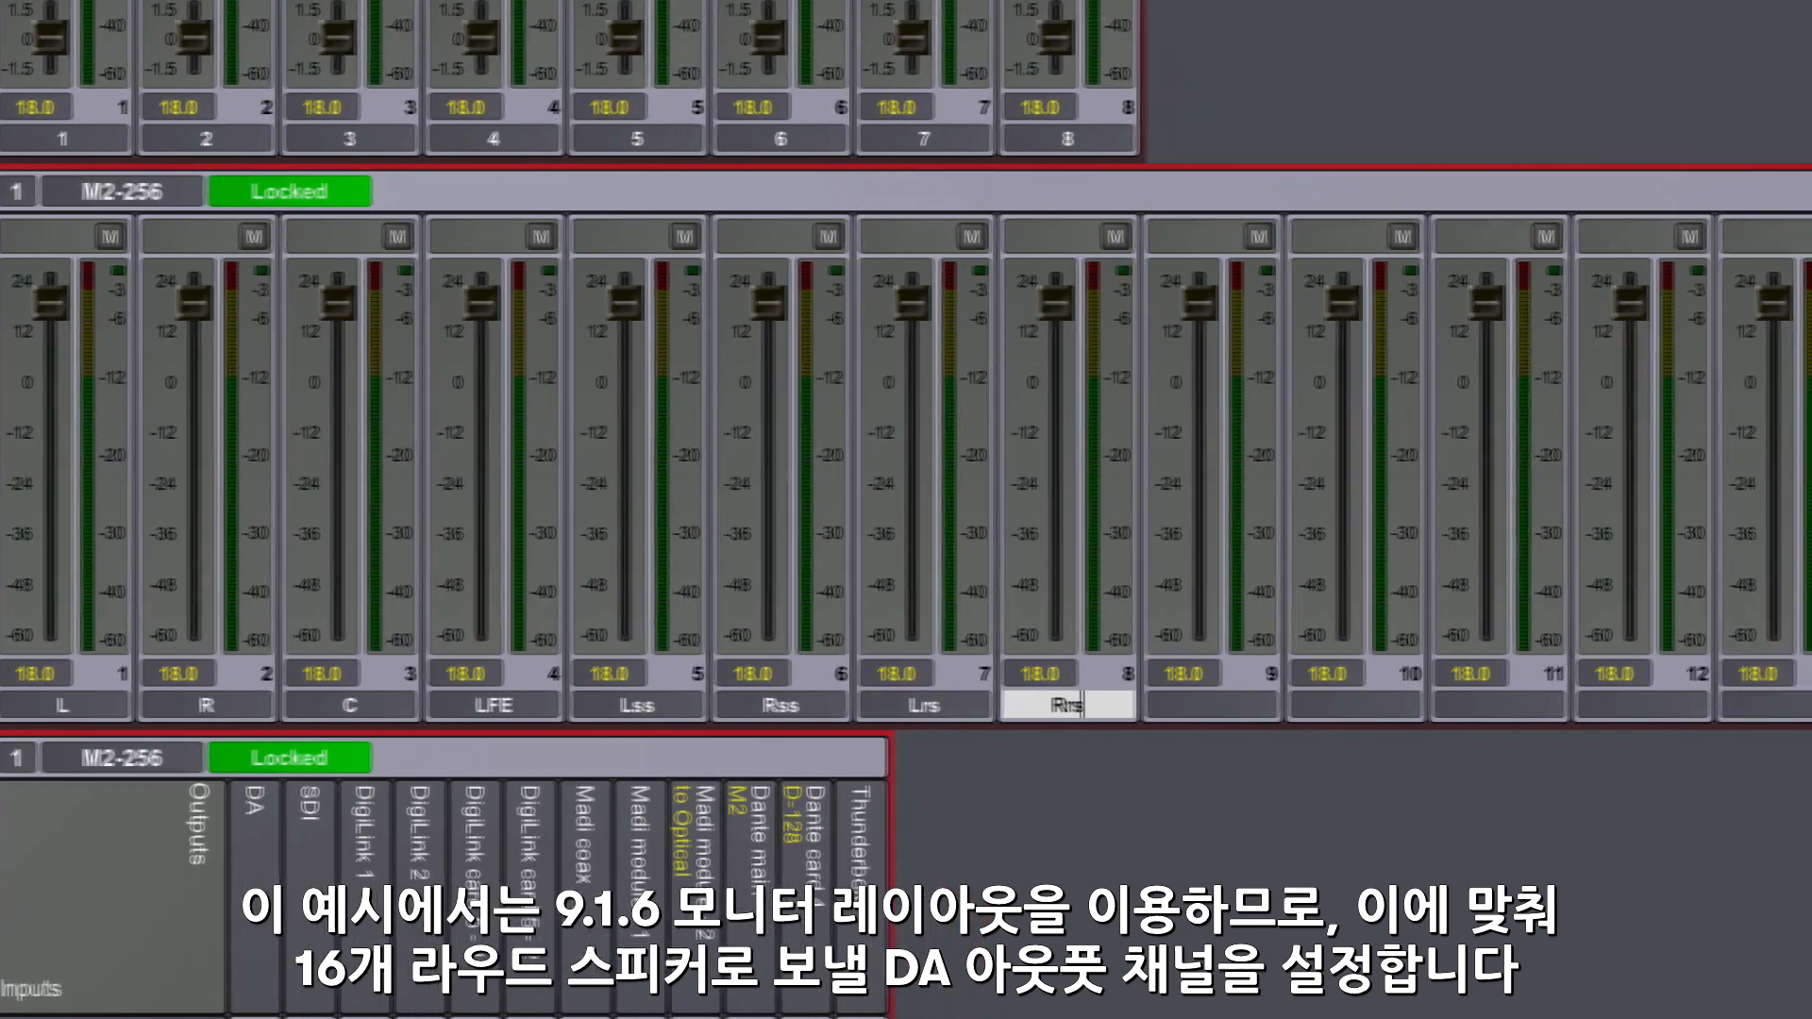
- Label the DA channels 9 through 12 as Lw, Rw, Ltf and Rtf
key("Tab")
type("Lw")
key("Tab")
type("Rw")
key("Tab")
type("Ltf")
key("Tab")
type("Rtf")
- Label the DA channels 13 through 16 as Ltm, Rtm, Ltr and Rtr
key("Tab")
type("Ltm")
key("Tab")
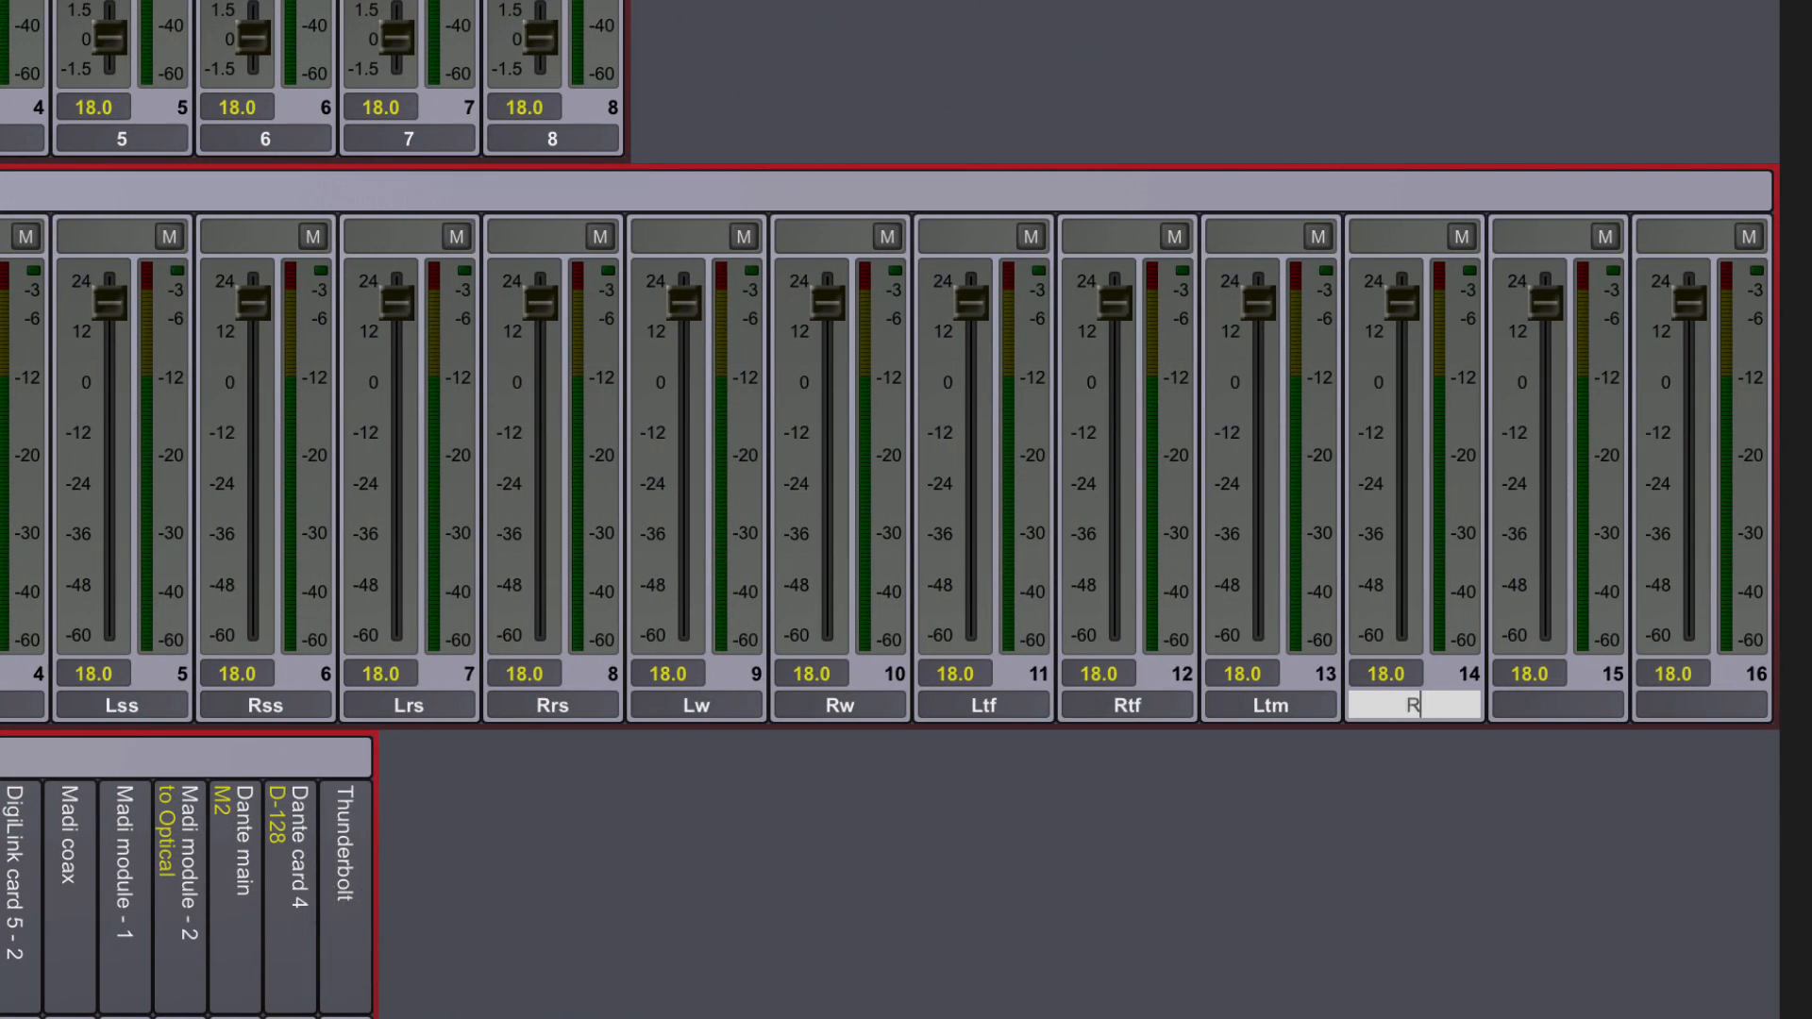
type("Rtm")
key("Tab")
type("Ltr")
key("Tab")
type("Rtr")
key("Return")
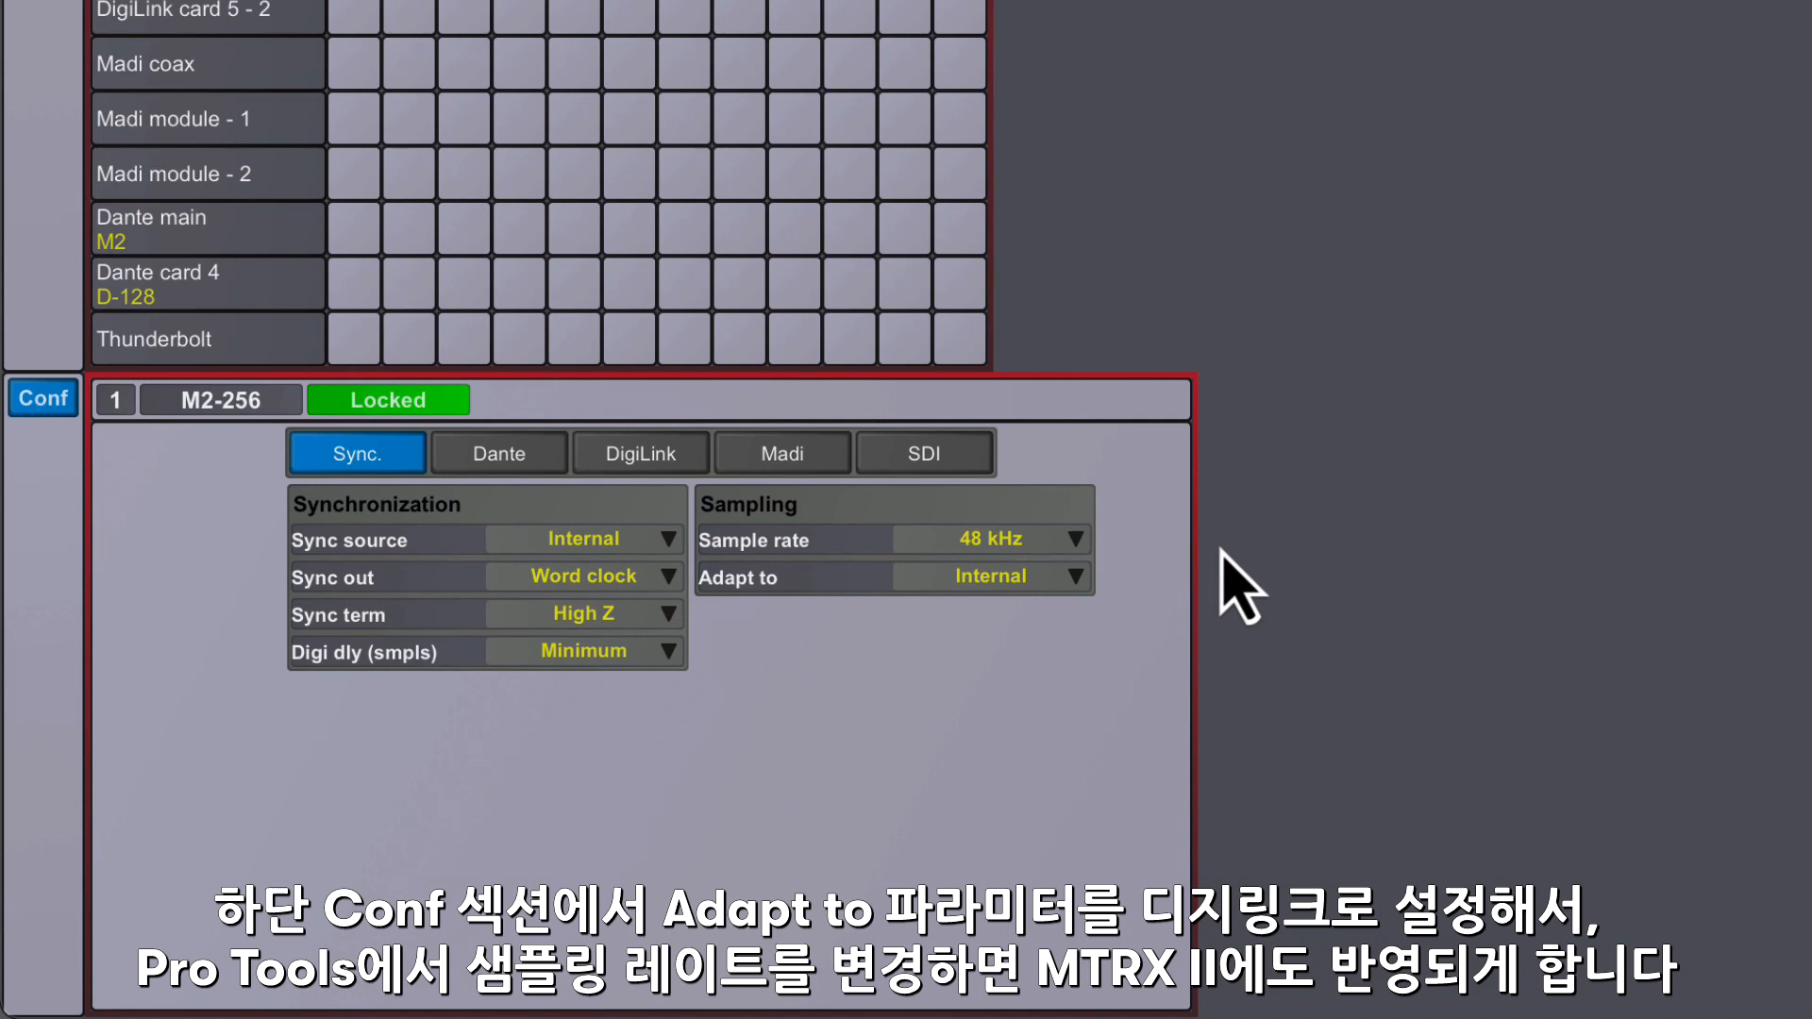
- Set the M2-256 sampling configuration to adapt to DigiLink 1
left_click(1071, 577)
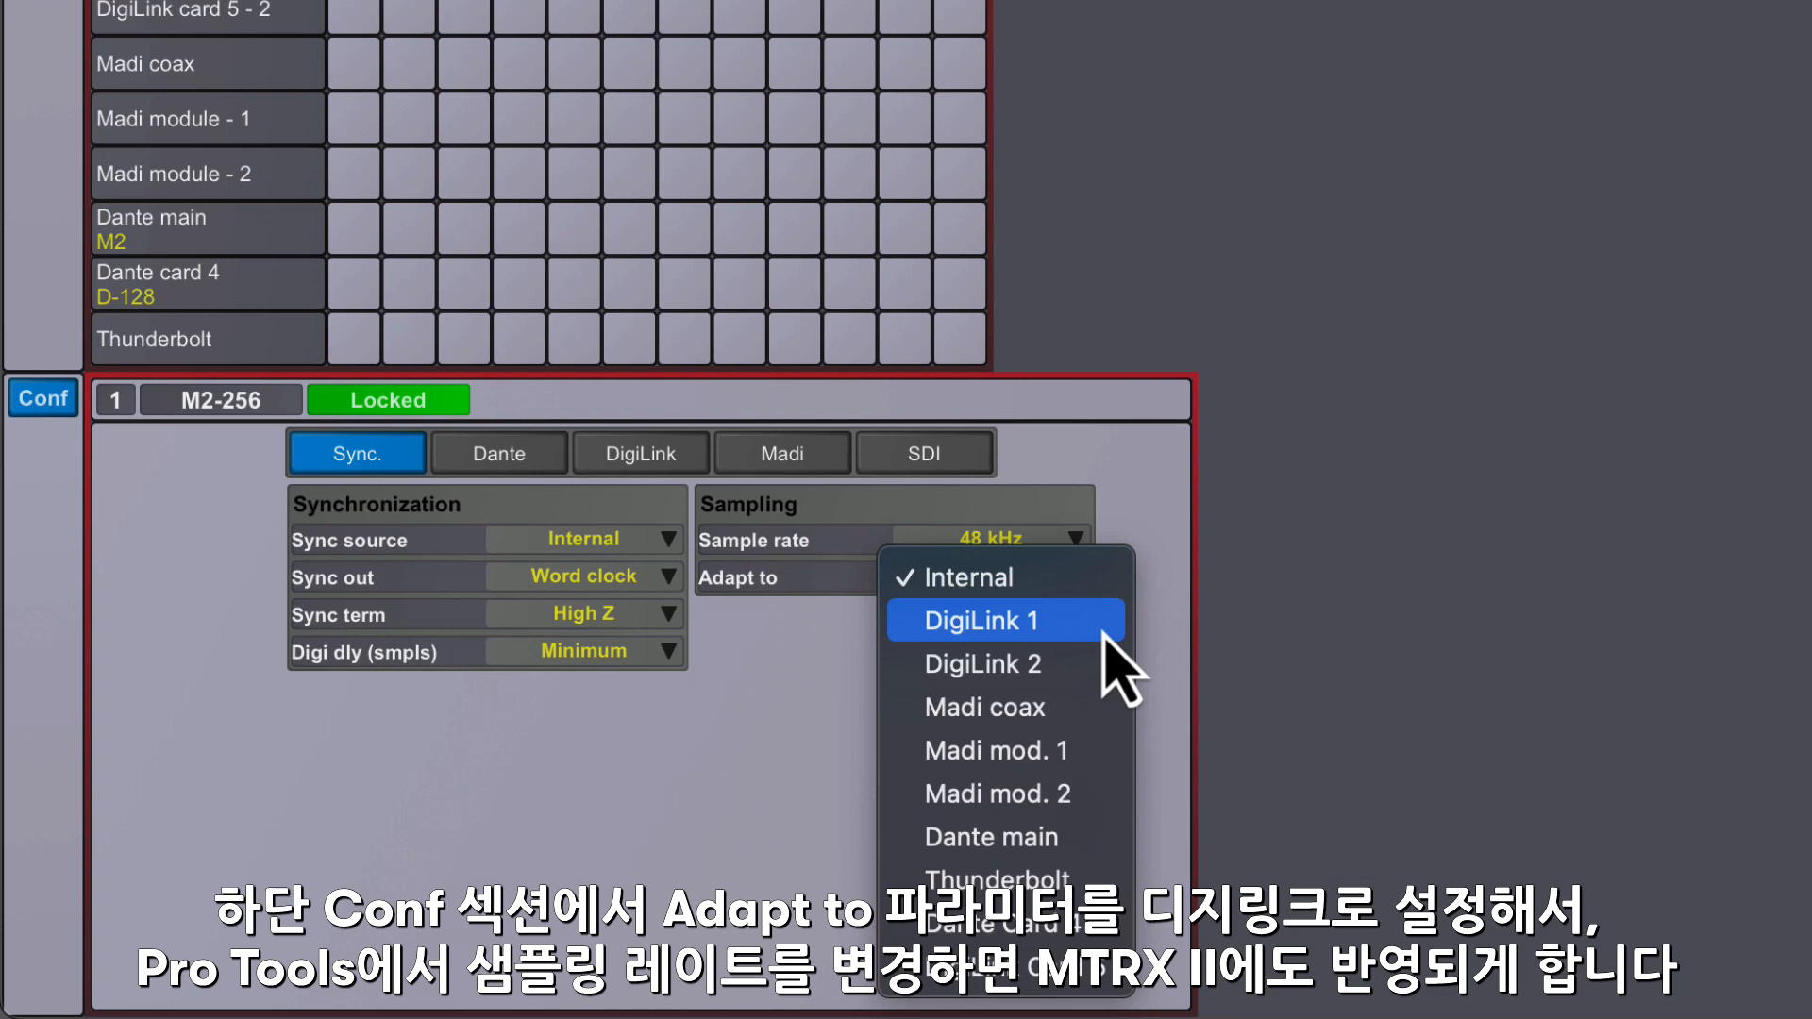
left_click(1104, 631)
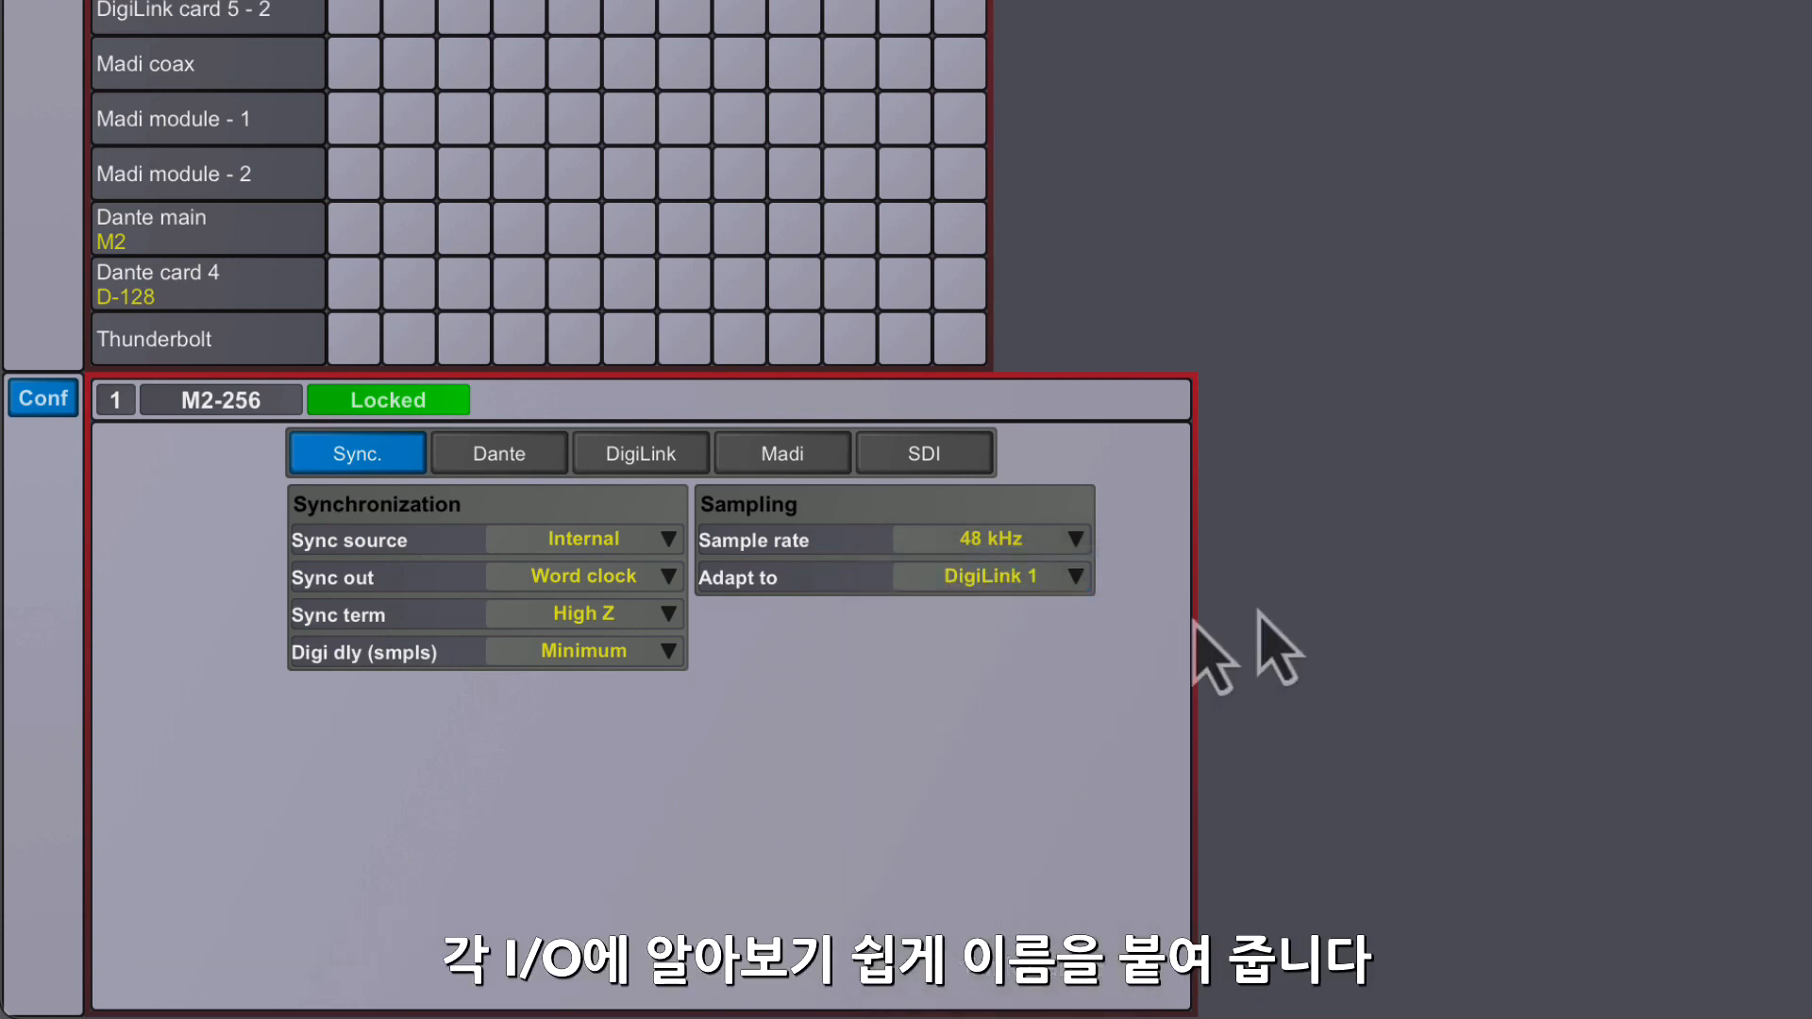
- Name the main DigiLink port 1 "PT 1-32" and port 2 "PT 33-64"
left_click(604, 455)
left_click(565, 651)
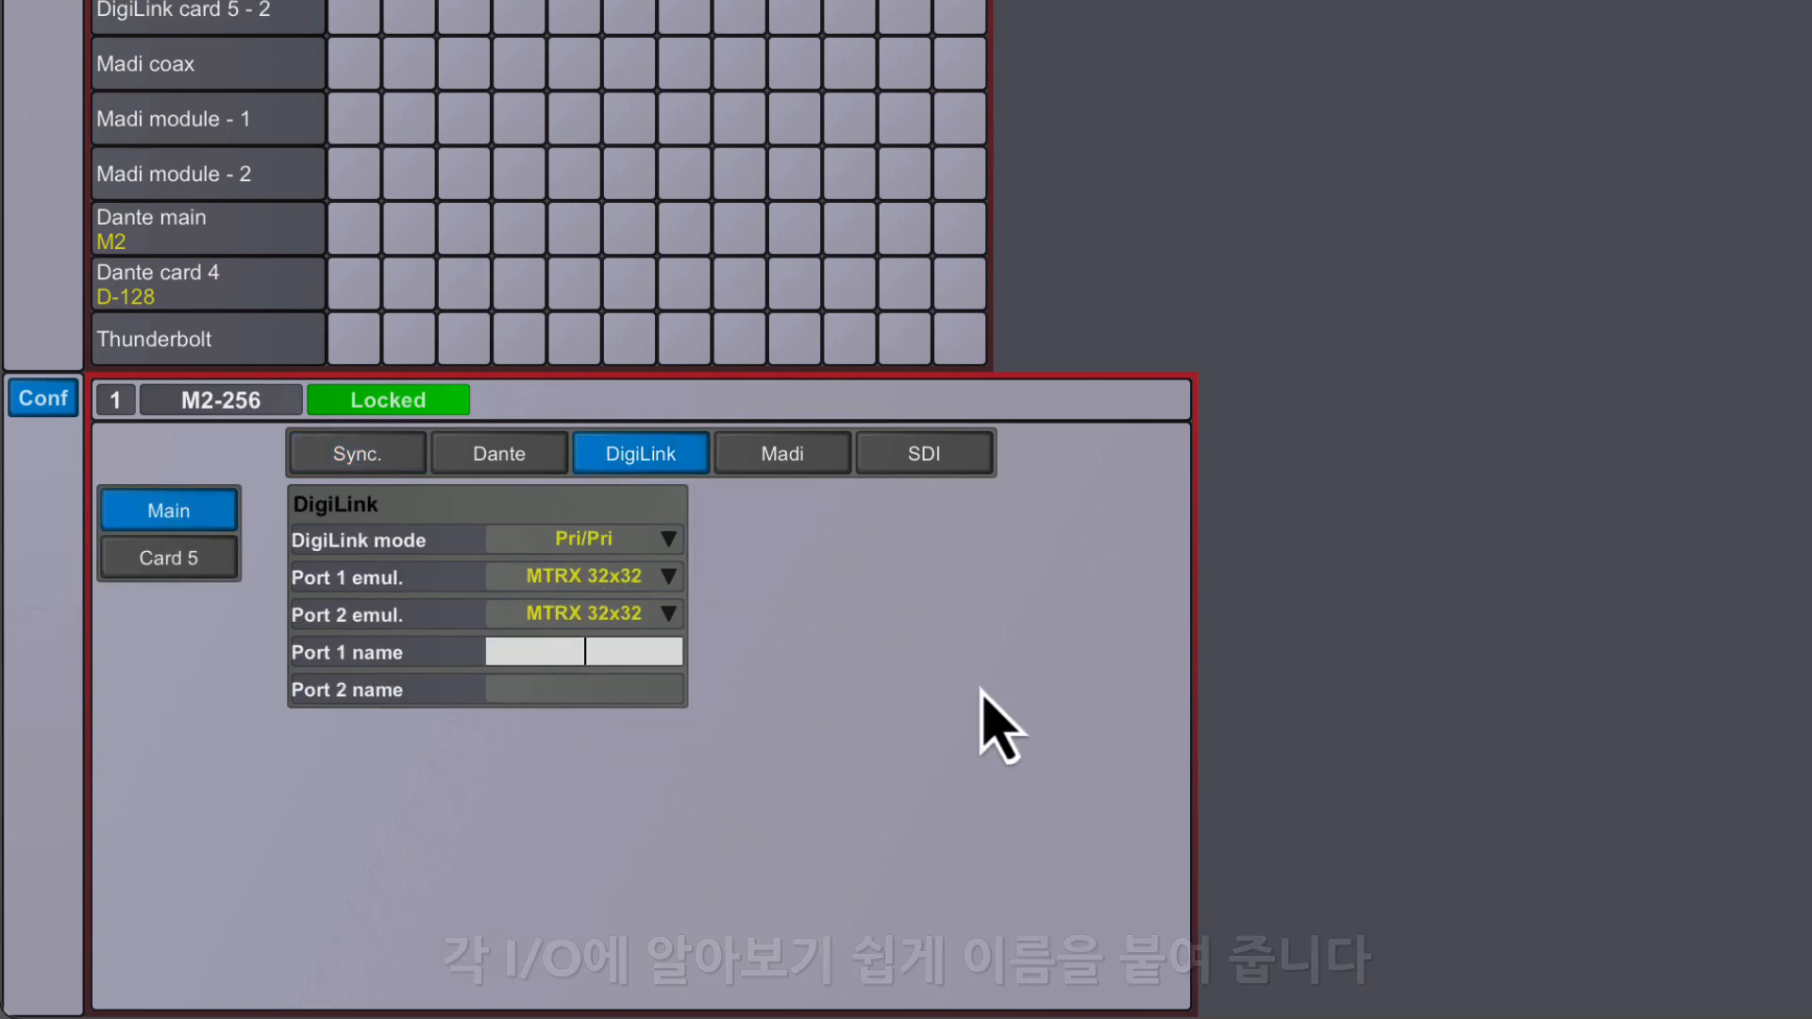
type("PT 1-32")
left_click(619, 692)
type("PT 33-64")
key("Return")
- Name the DigiLink ports of card 5 "PT 65-96" for port 1 and "PT 97-128" for port 2
left_click(165, 559)
left_click(566, 653)
type("PT 65-96")
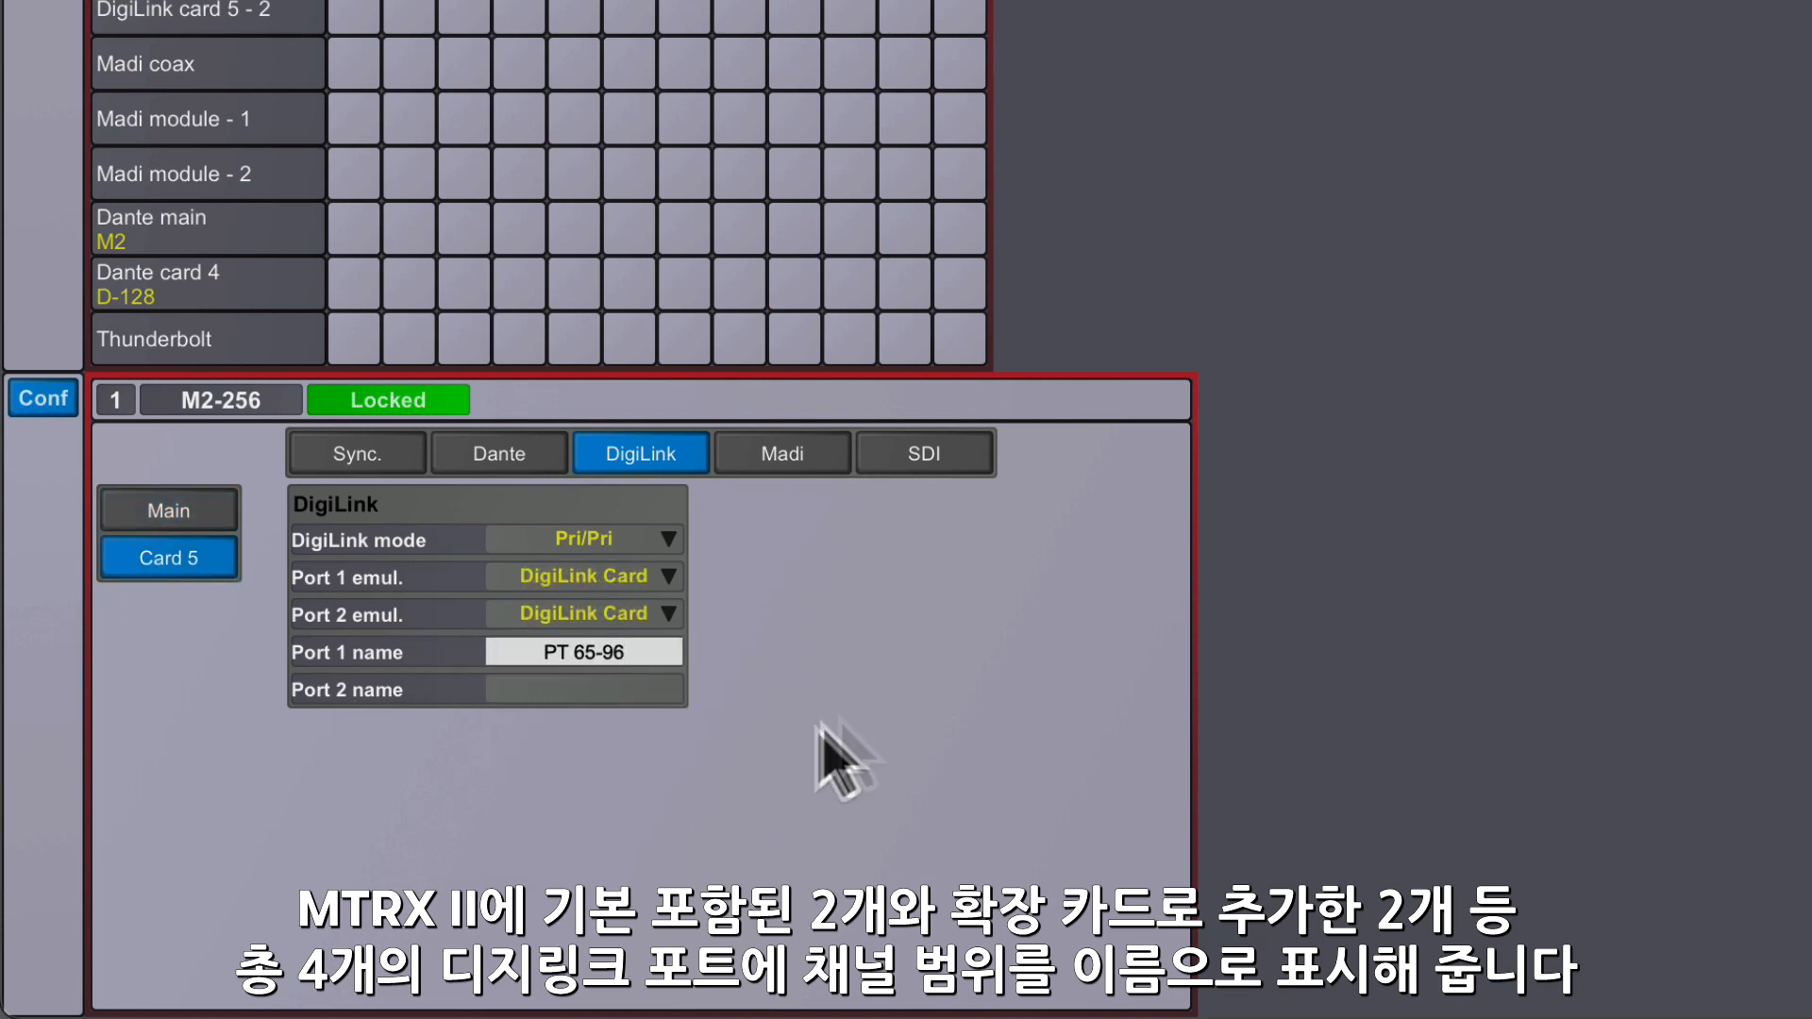
key("Tab")
type("PT 97-128")
key("Return")
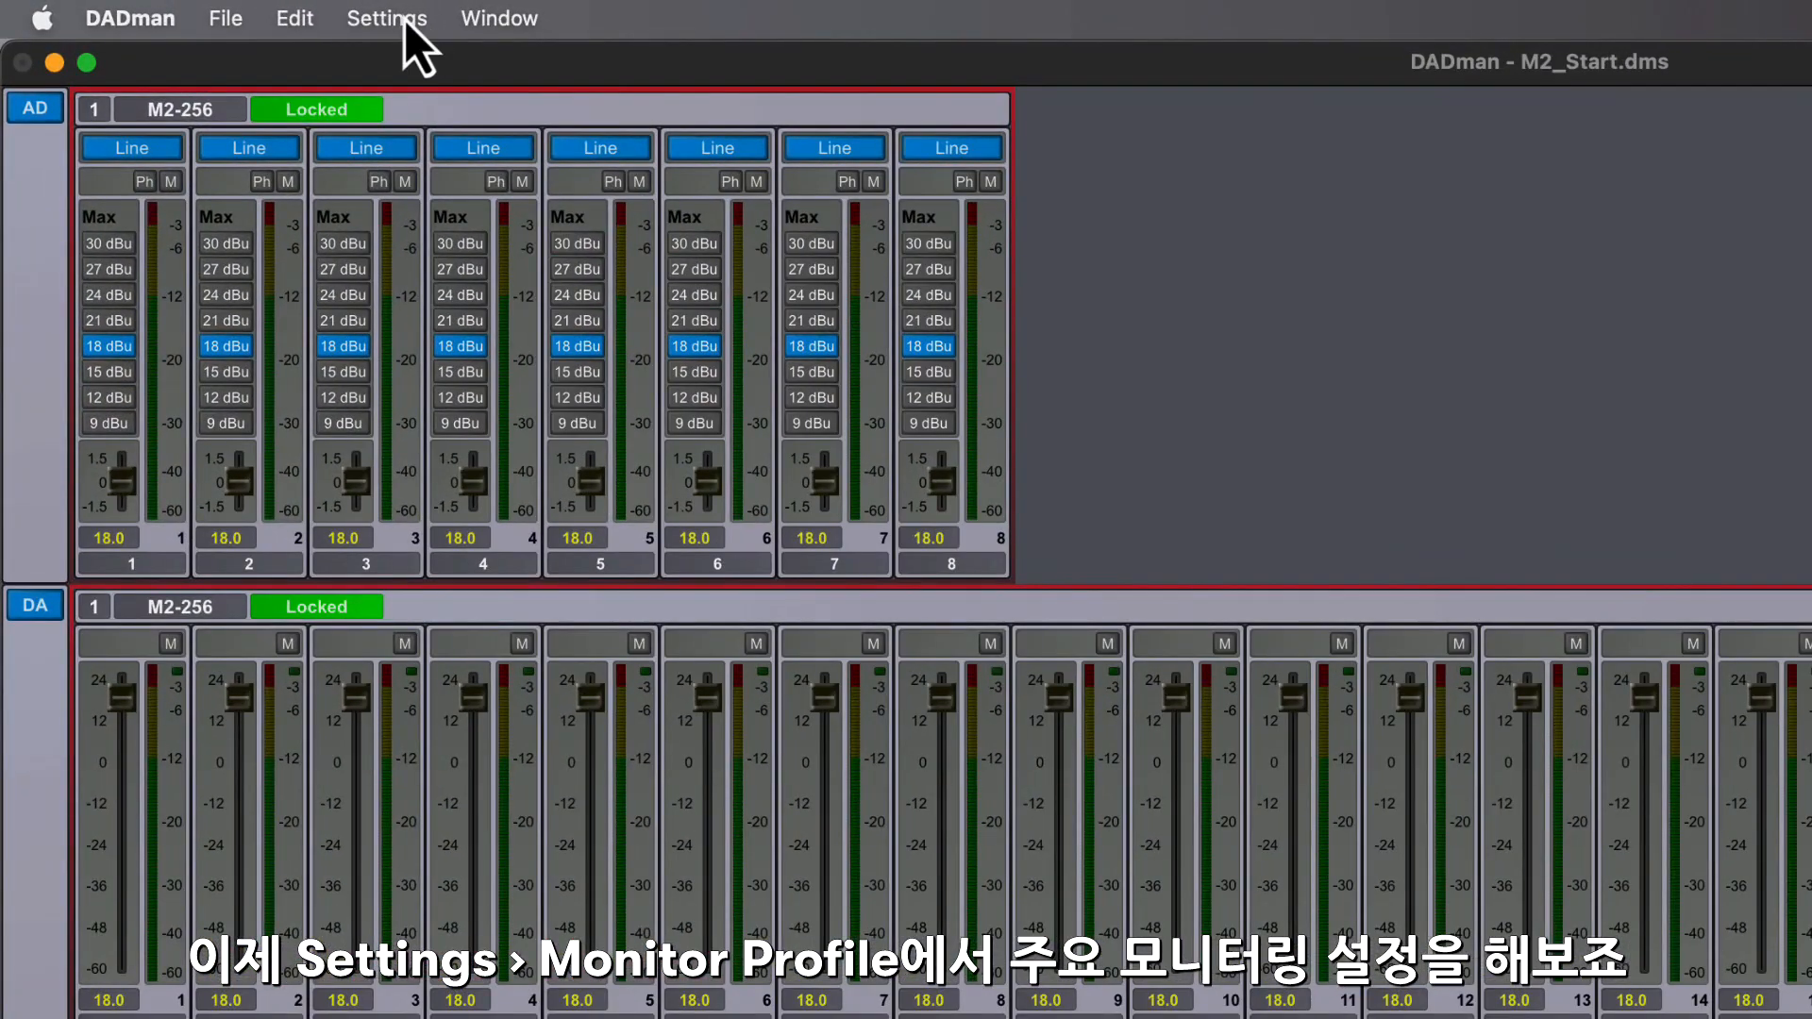
- Open the monitor profile configuration, select the M2-256 unit and enable its monitor
left_click(335, 15)
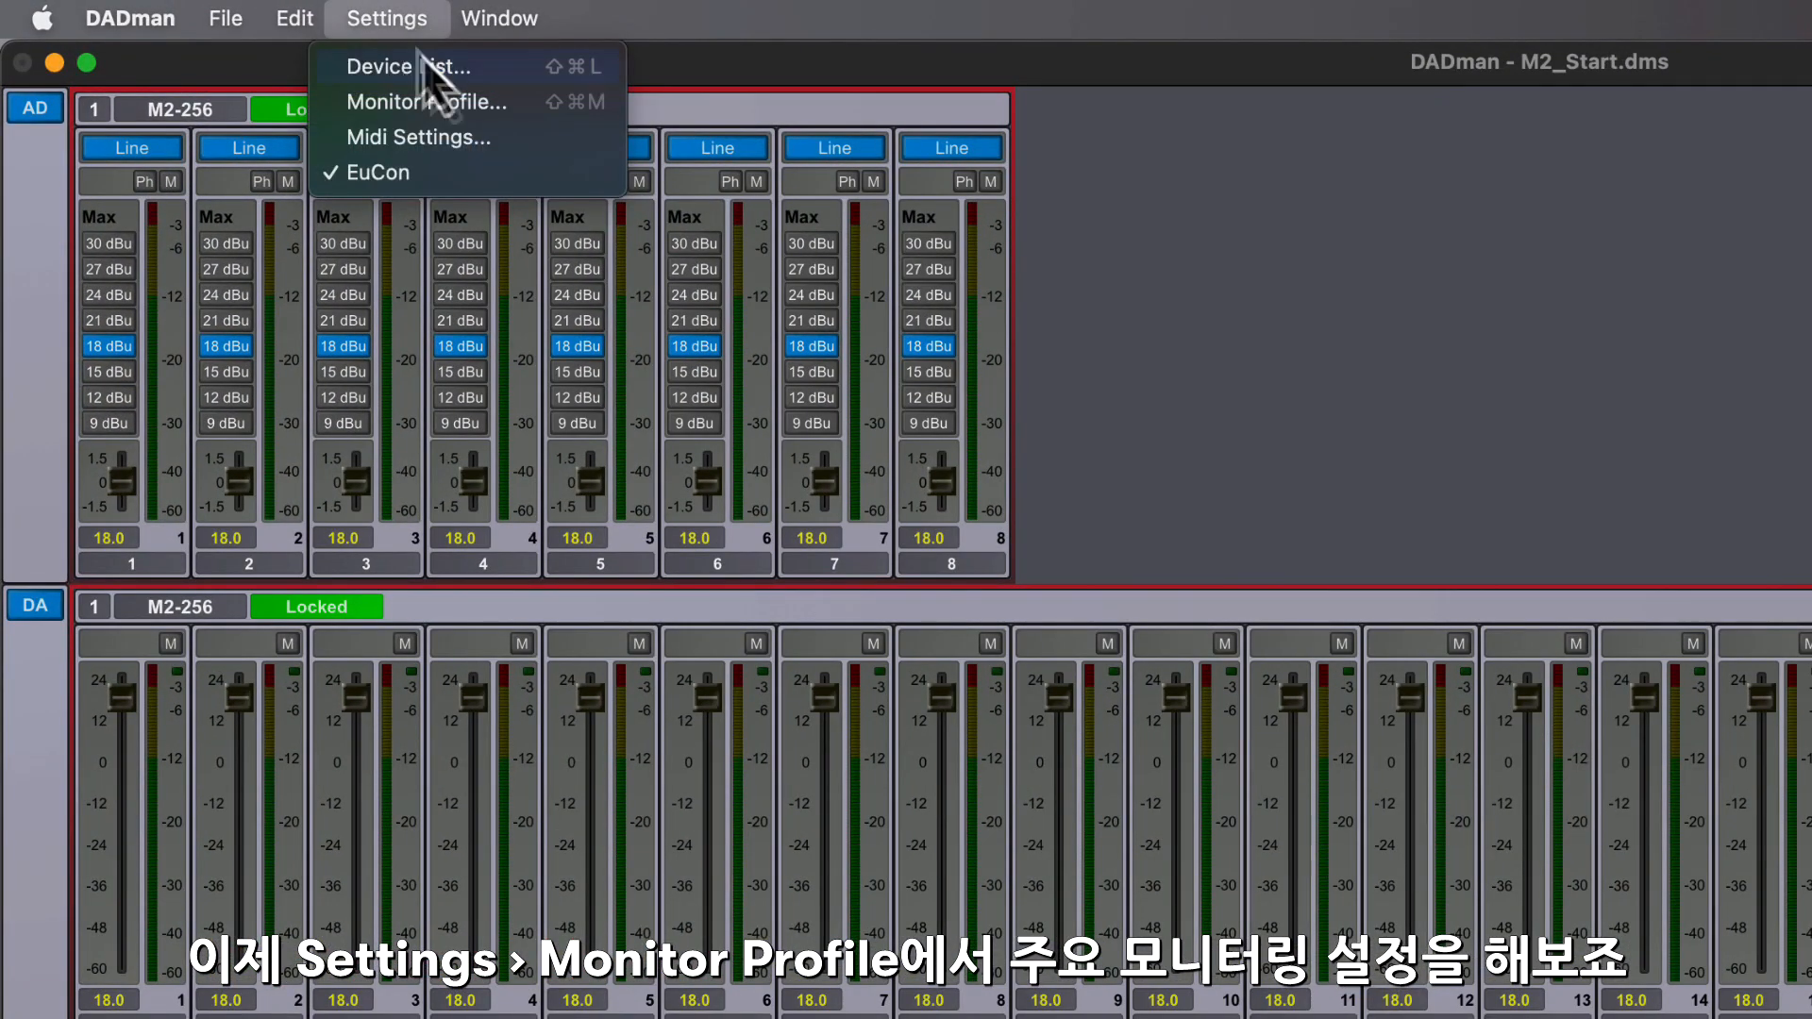
left_click(513, 113)
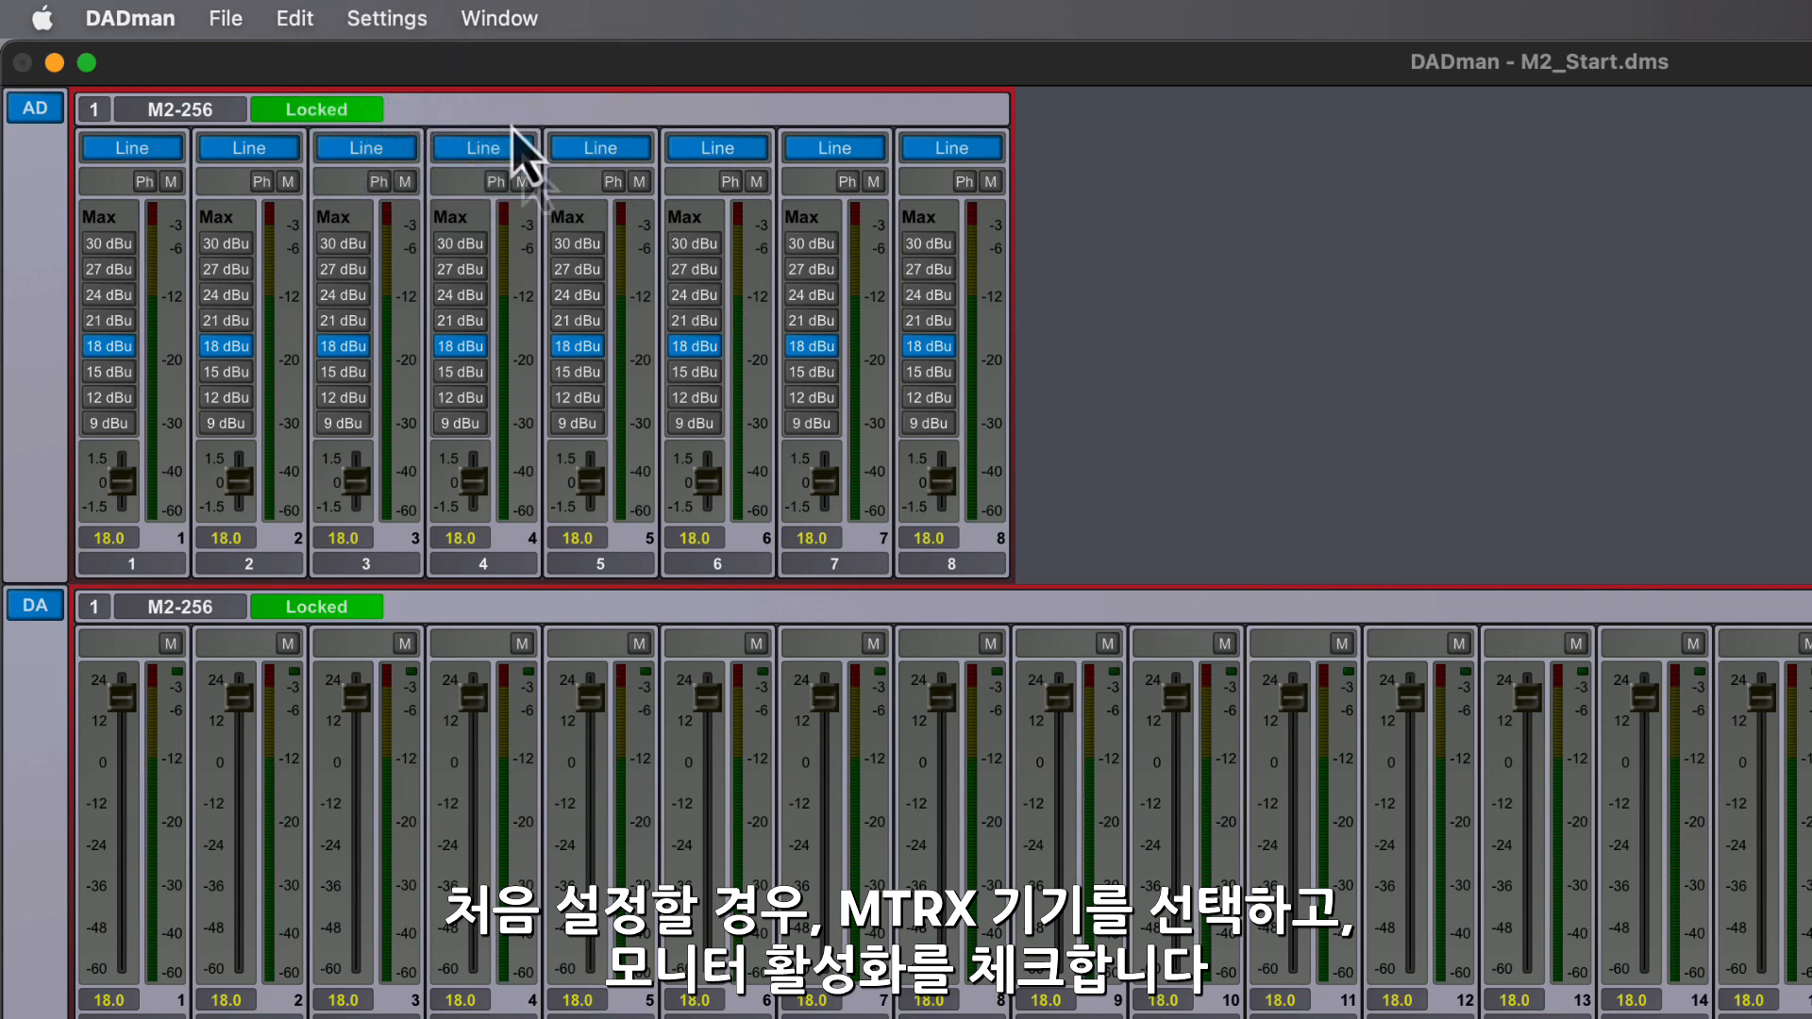
left_click(676, 329)
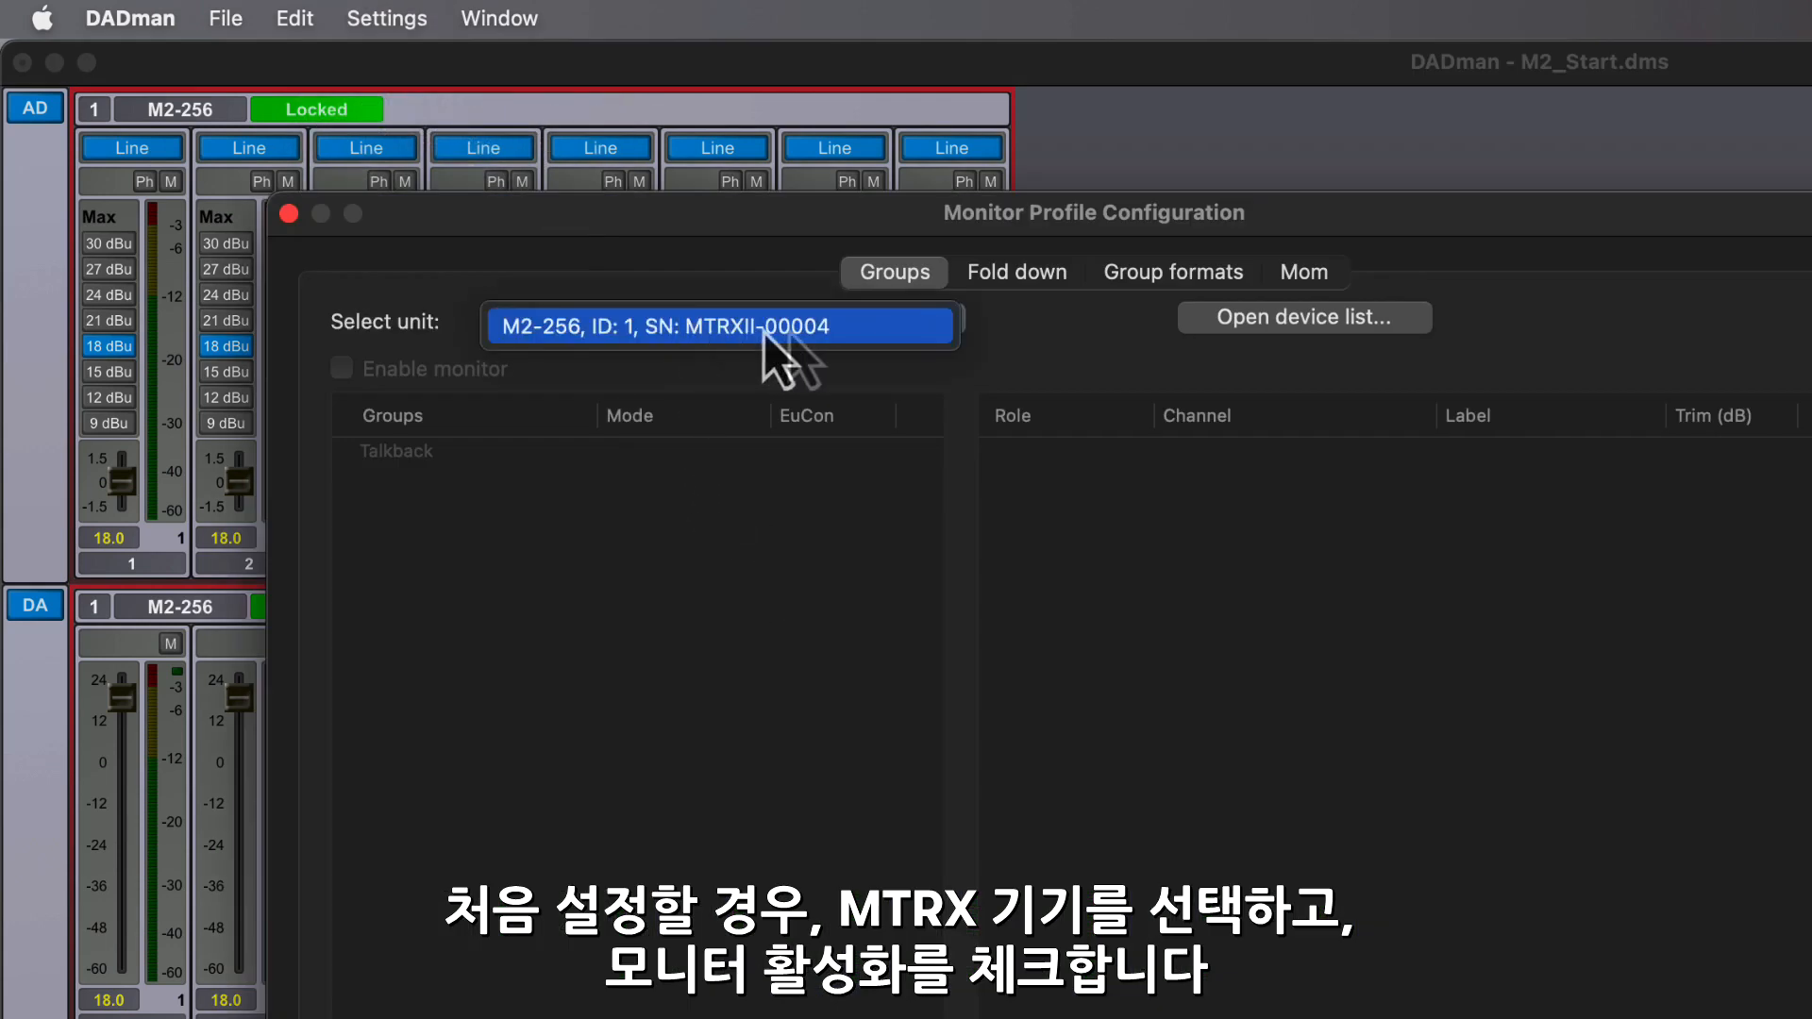
left_click(897, 330)
left_click(345, 373)
- Add a monitor to the profile's groups and name it "Control Room"
right_click(475, 610)
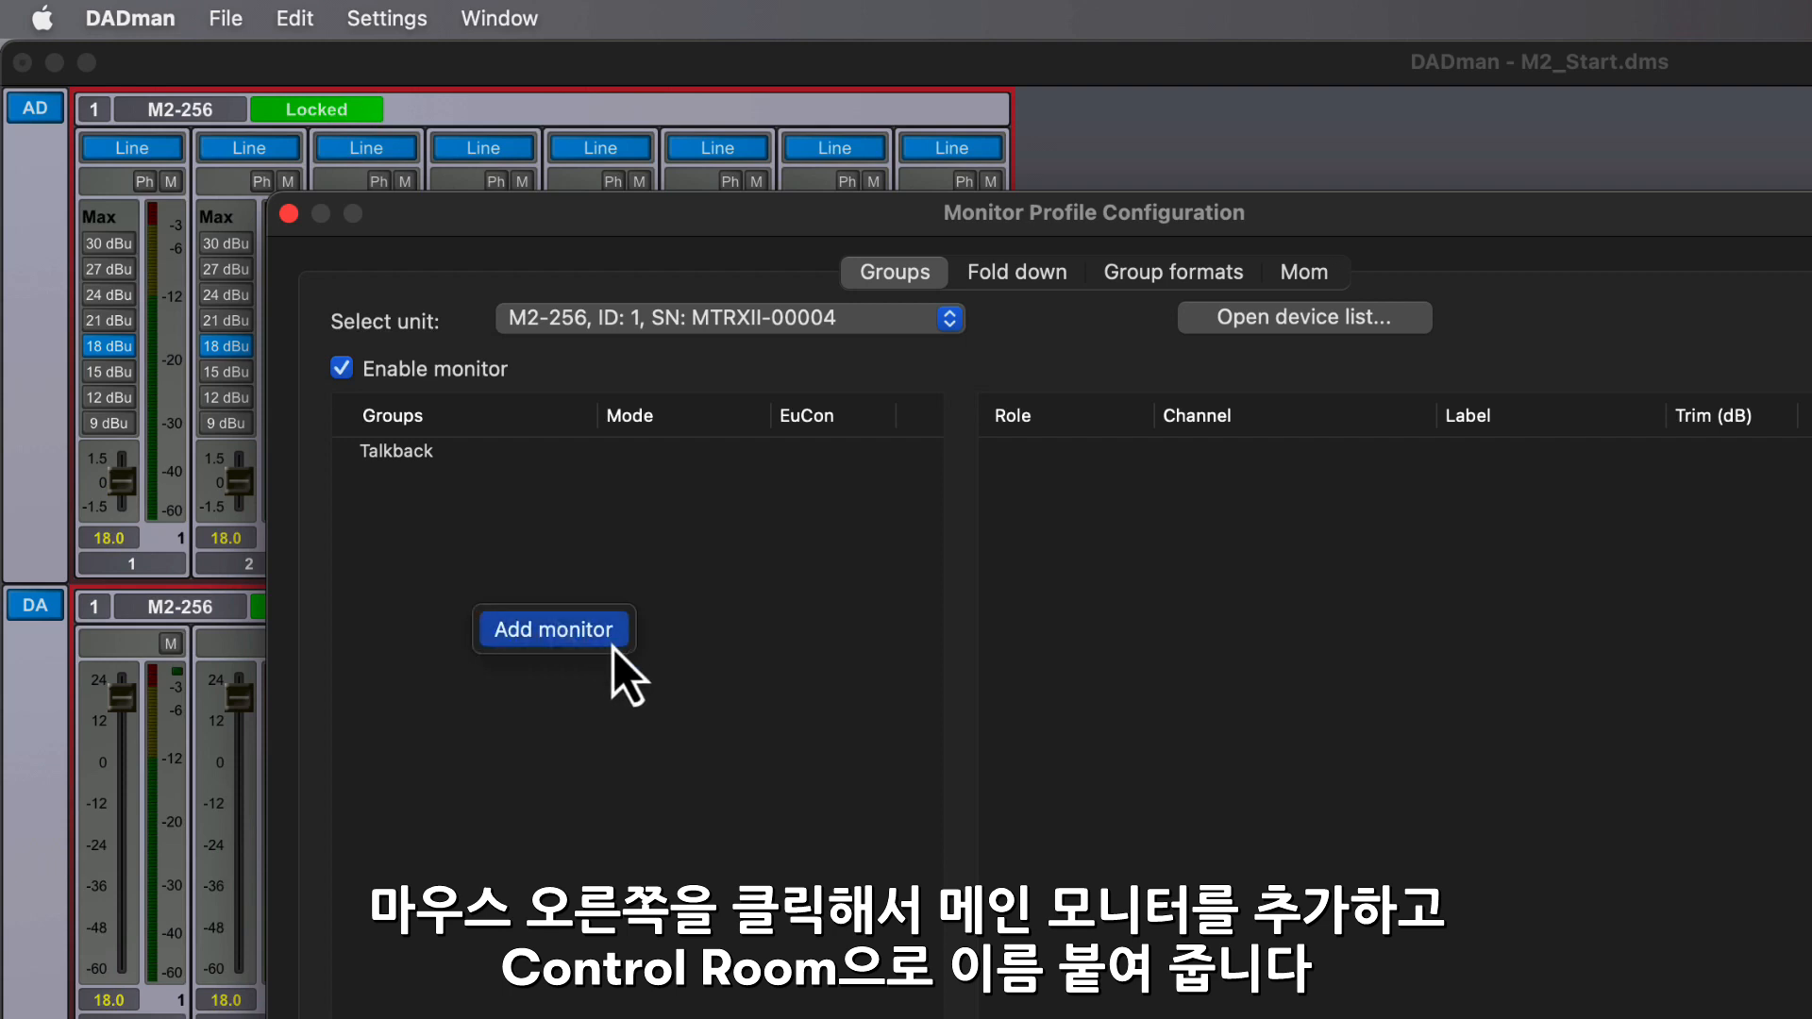
left_click(612, 644)
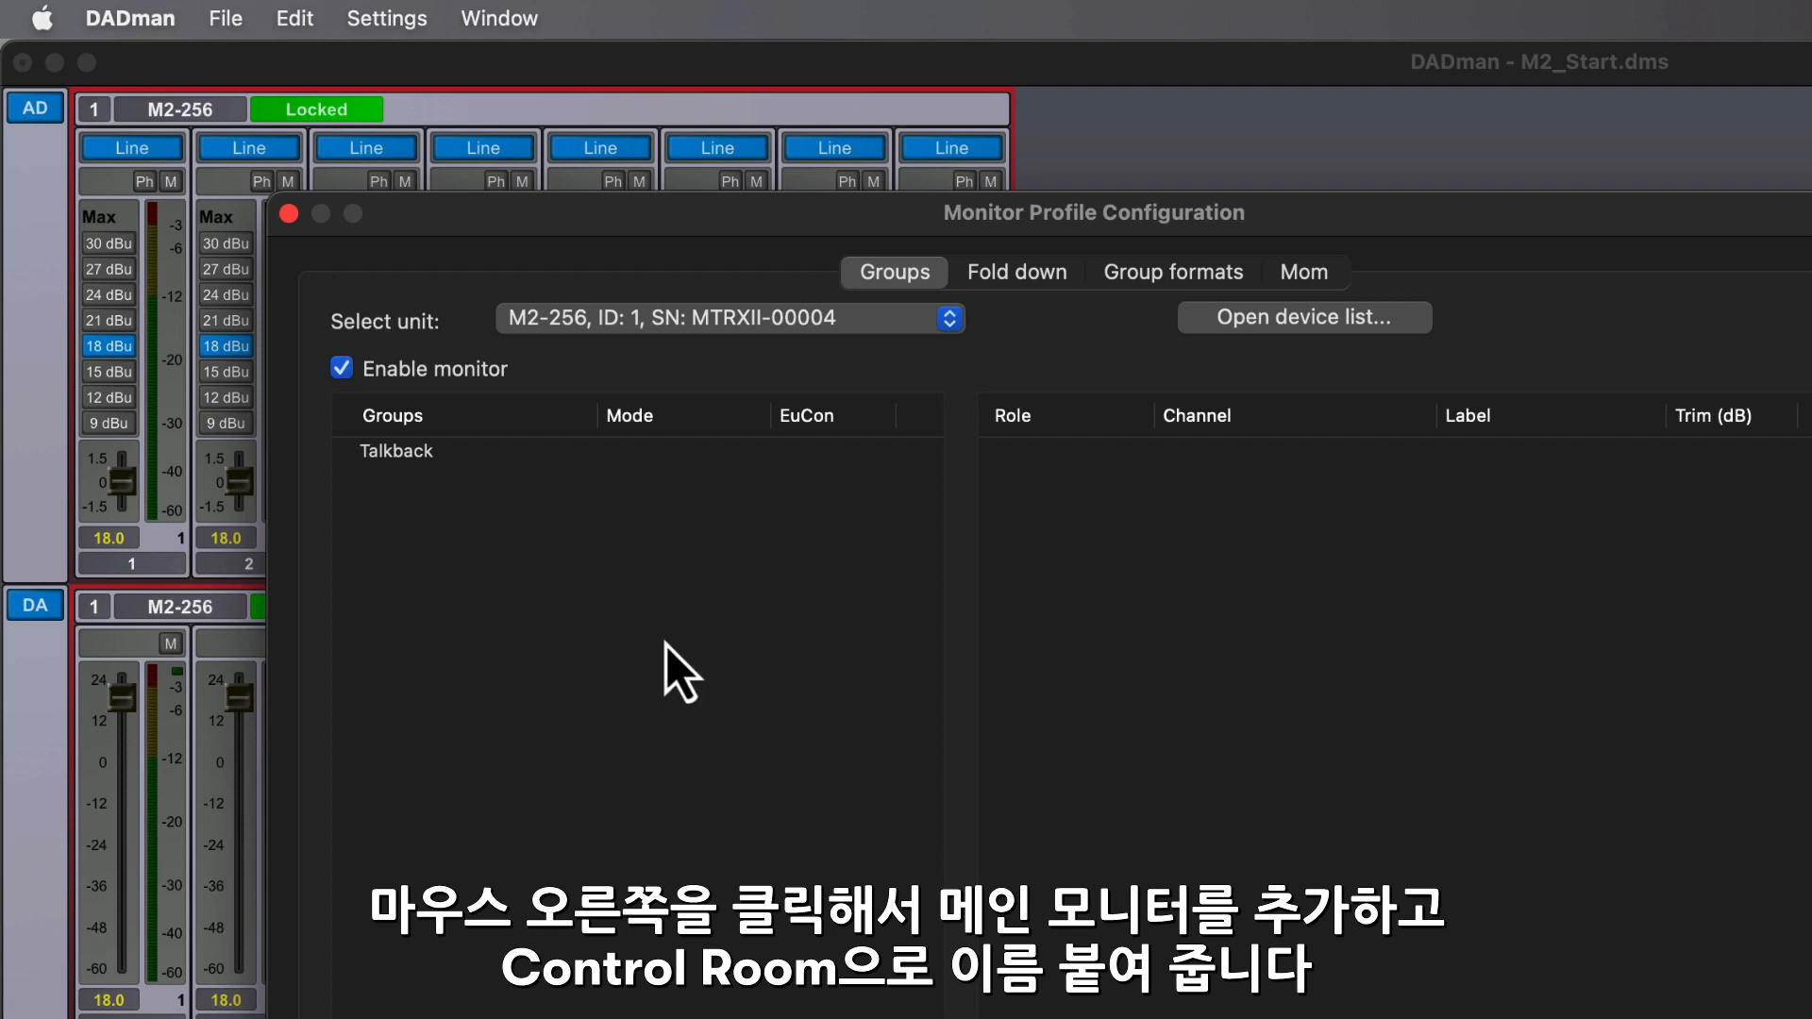
double_click(420, 486)
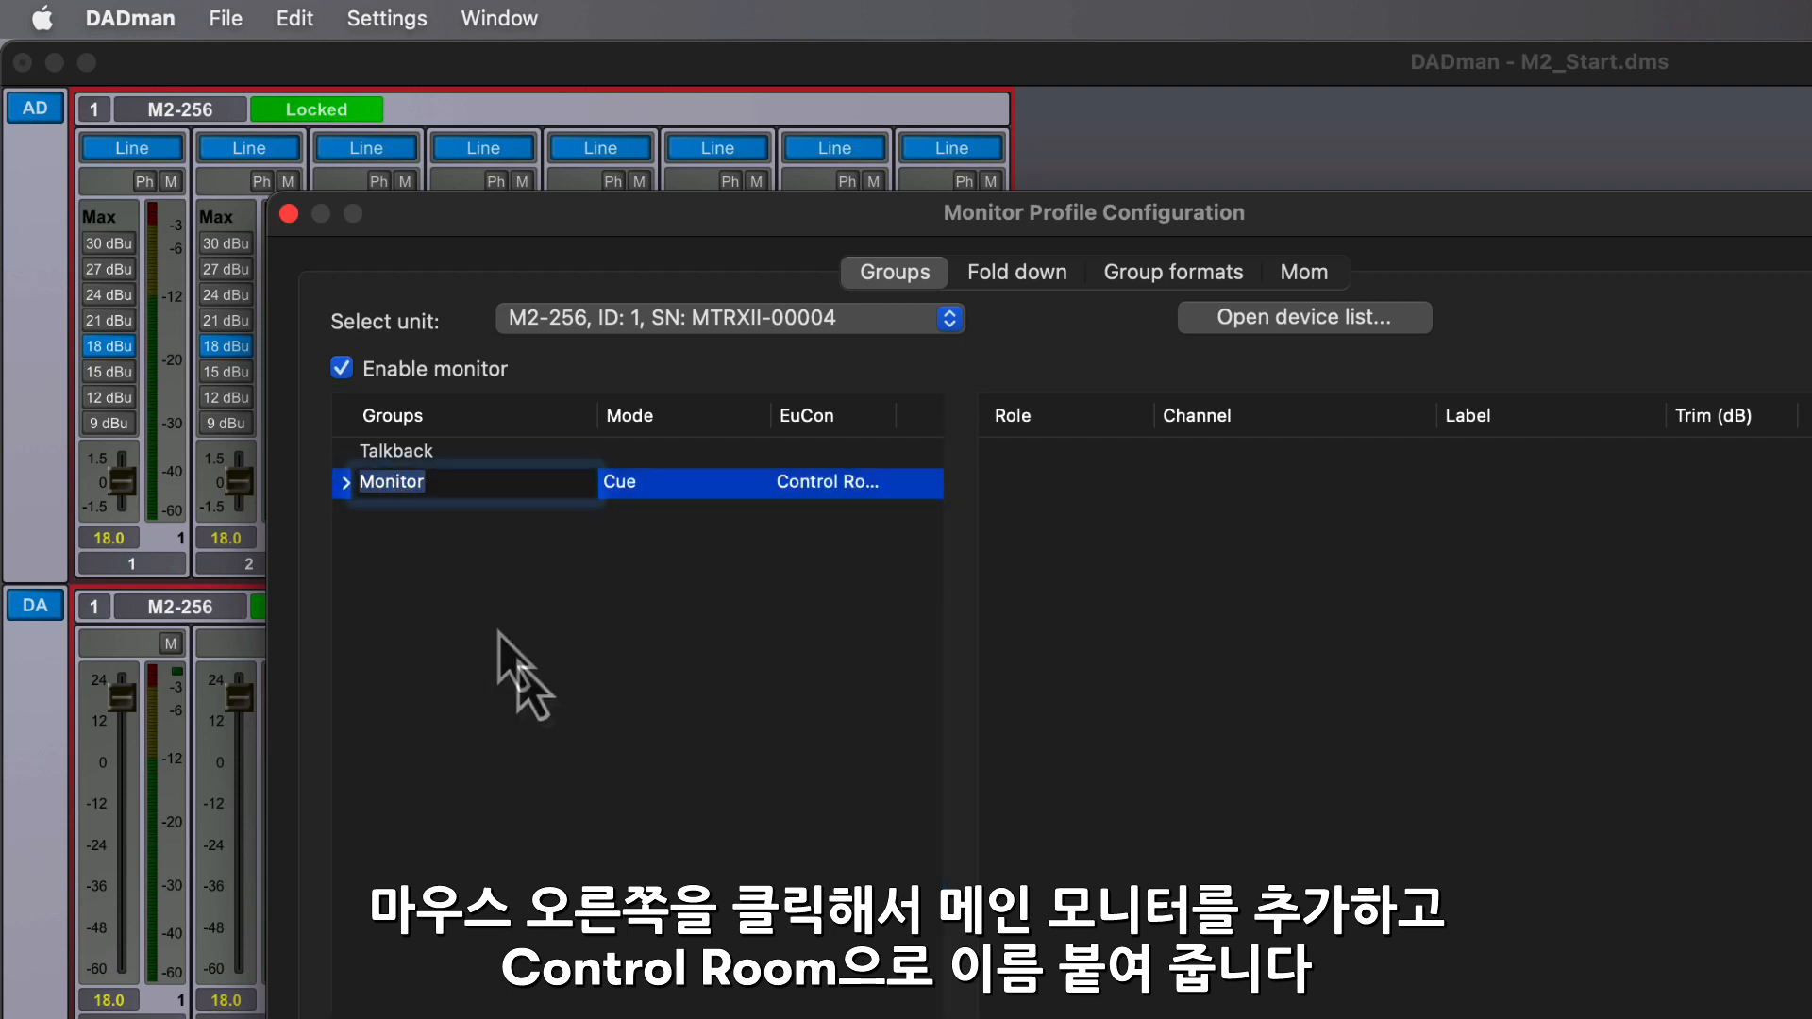
type("Control Room")
key("Return")
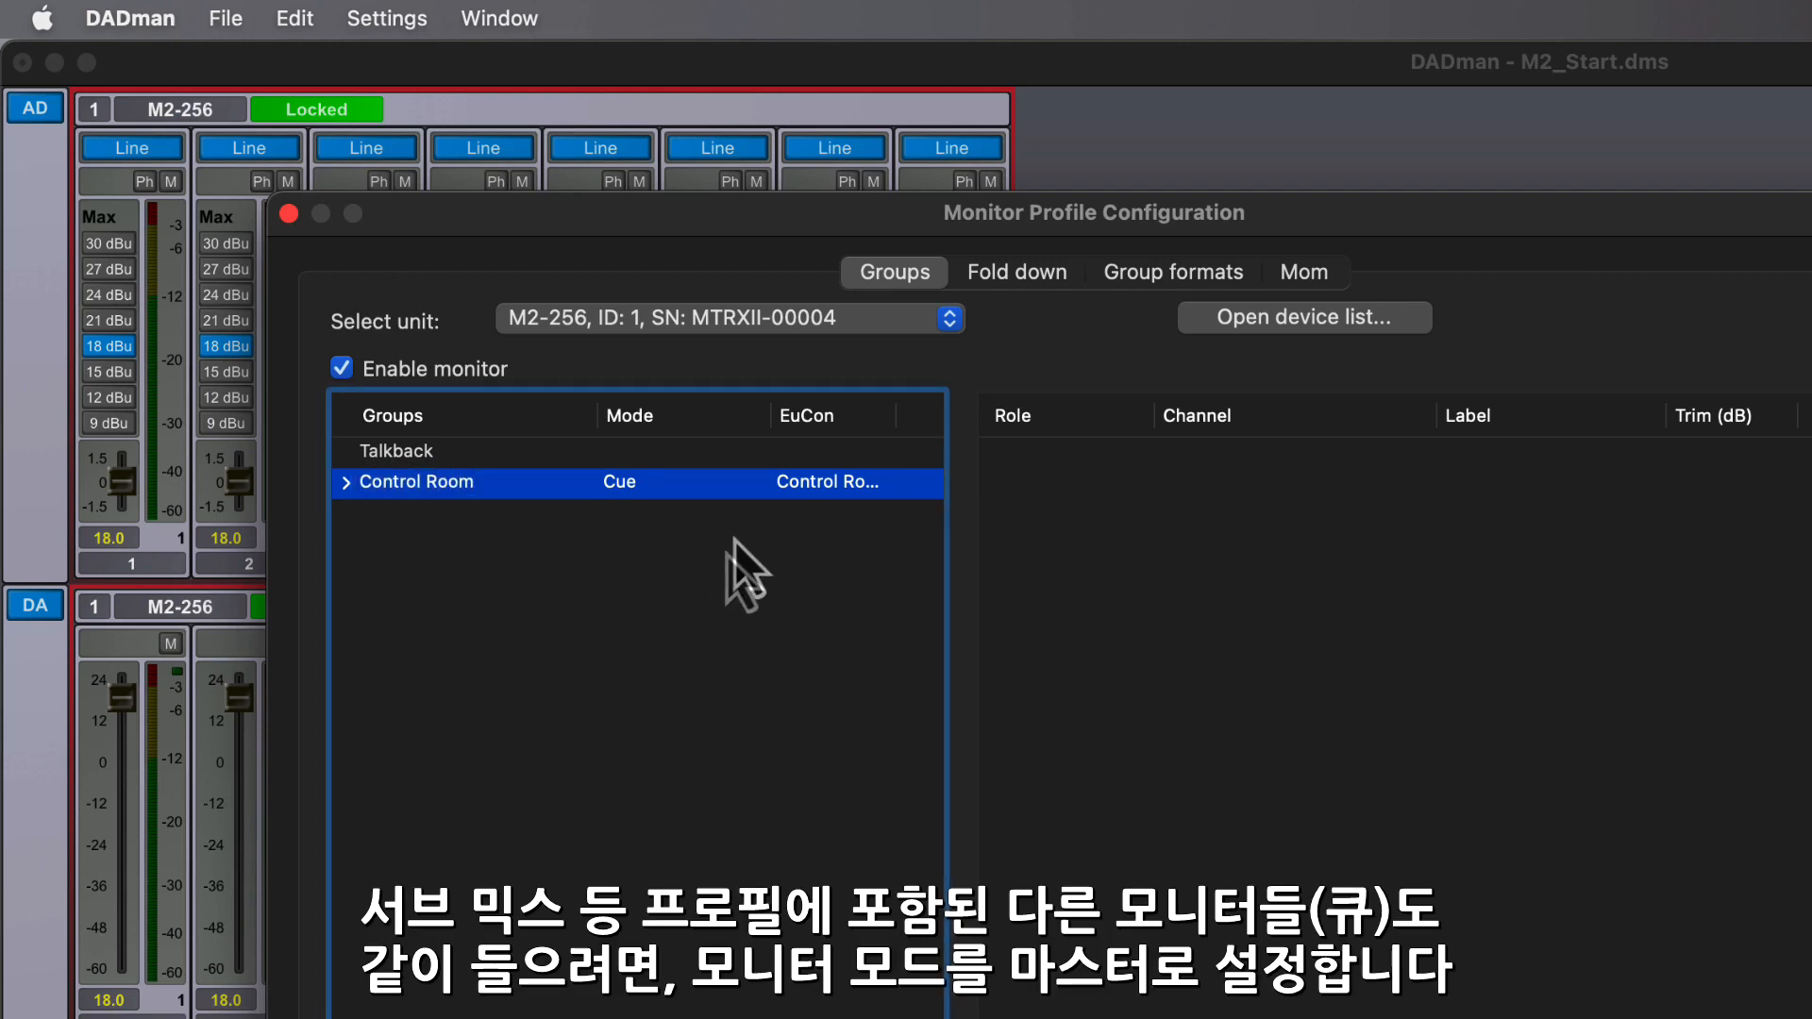
- Set the Control Room monitor's mode to Master and its EuCon mode to Control Room
right_click(651, 485)
mouse_move(887, 642)
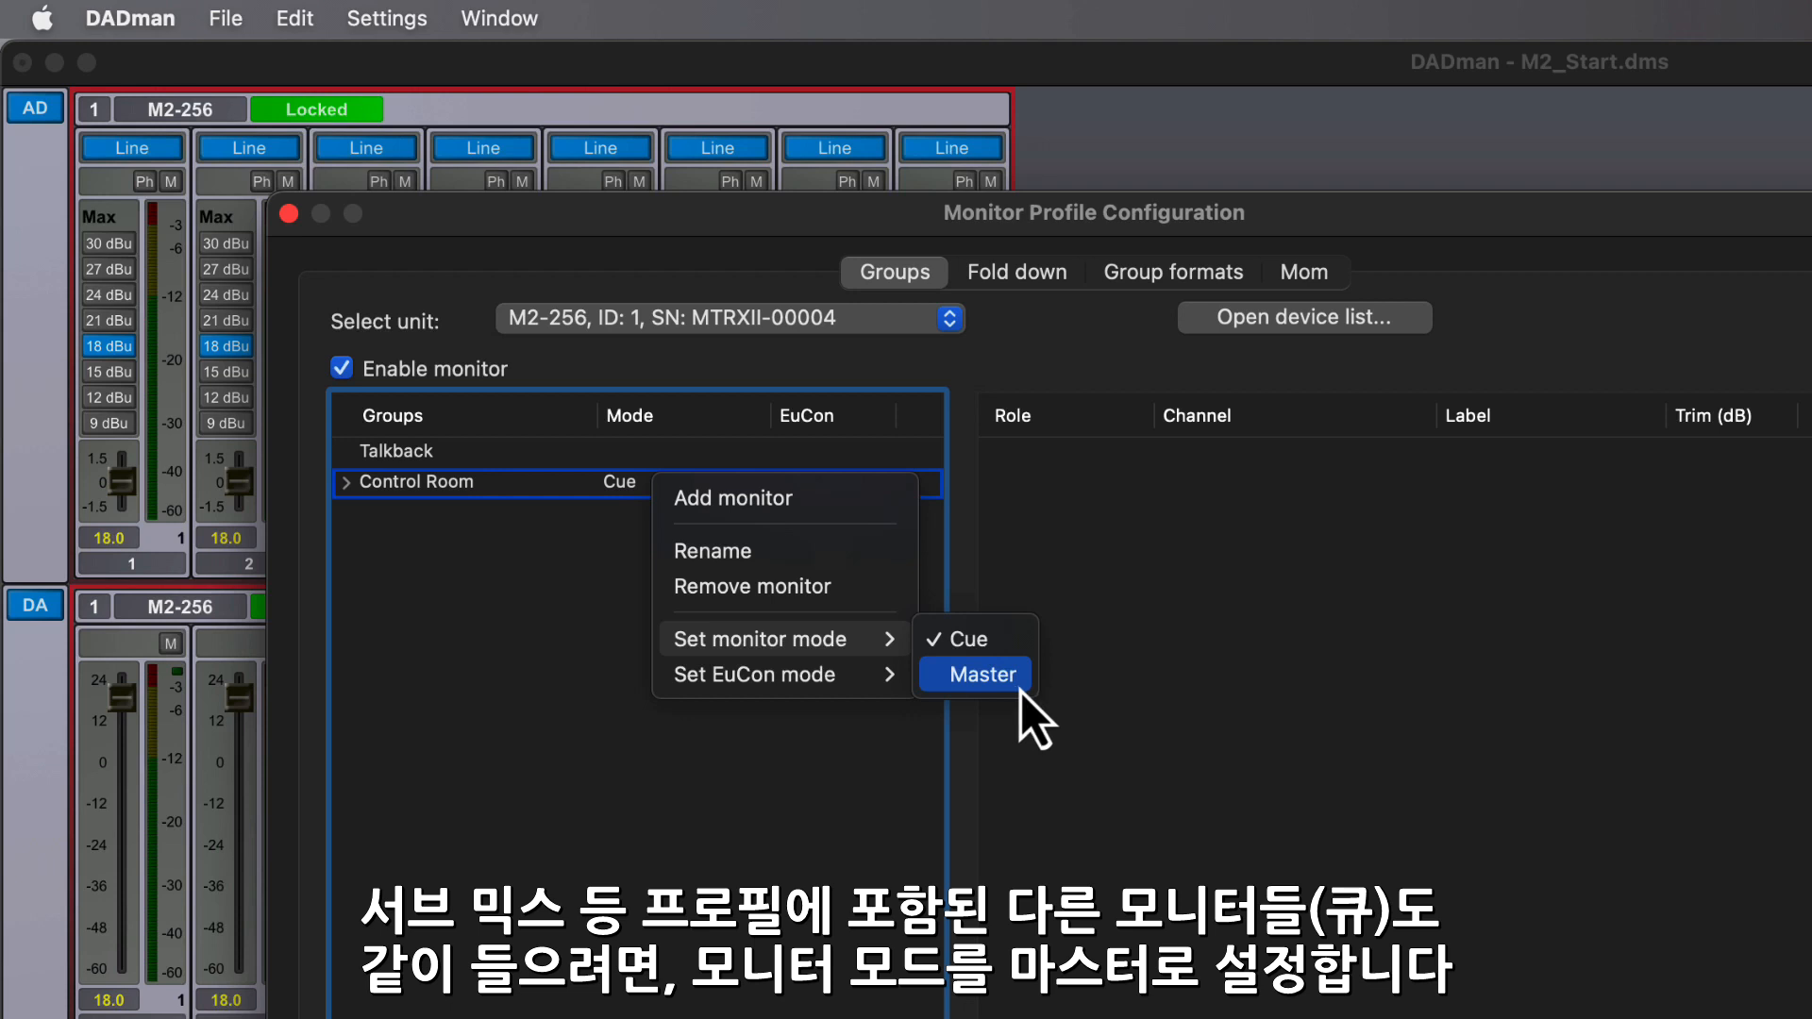
left_click(981, 675)
left_click(632, 493)
right_click(631, 491)
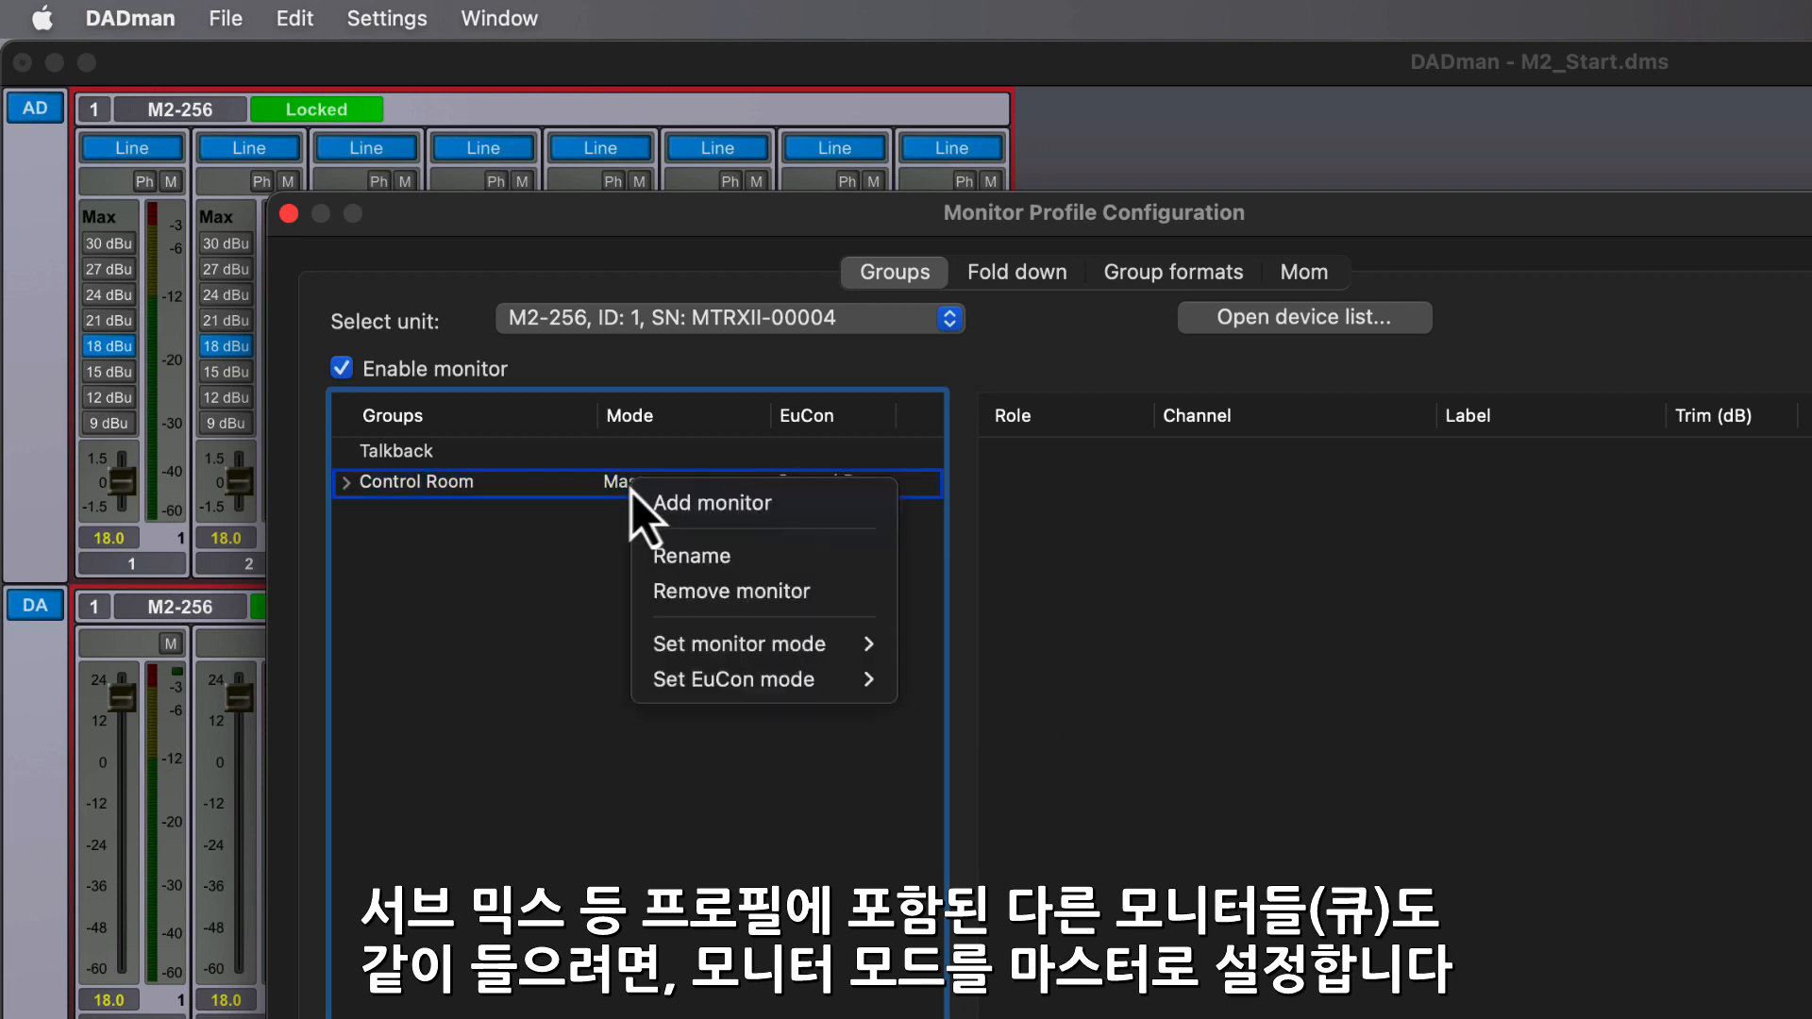
mouse_move(855, 696)
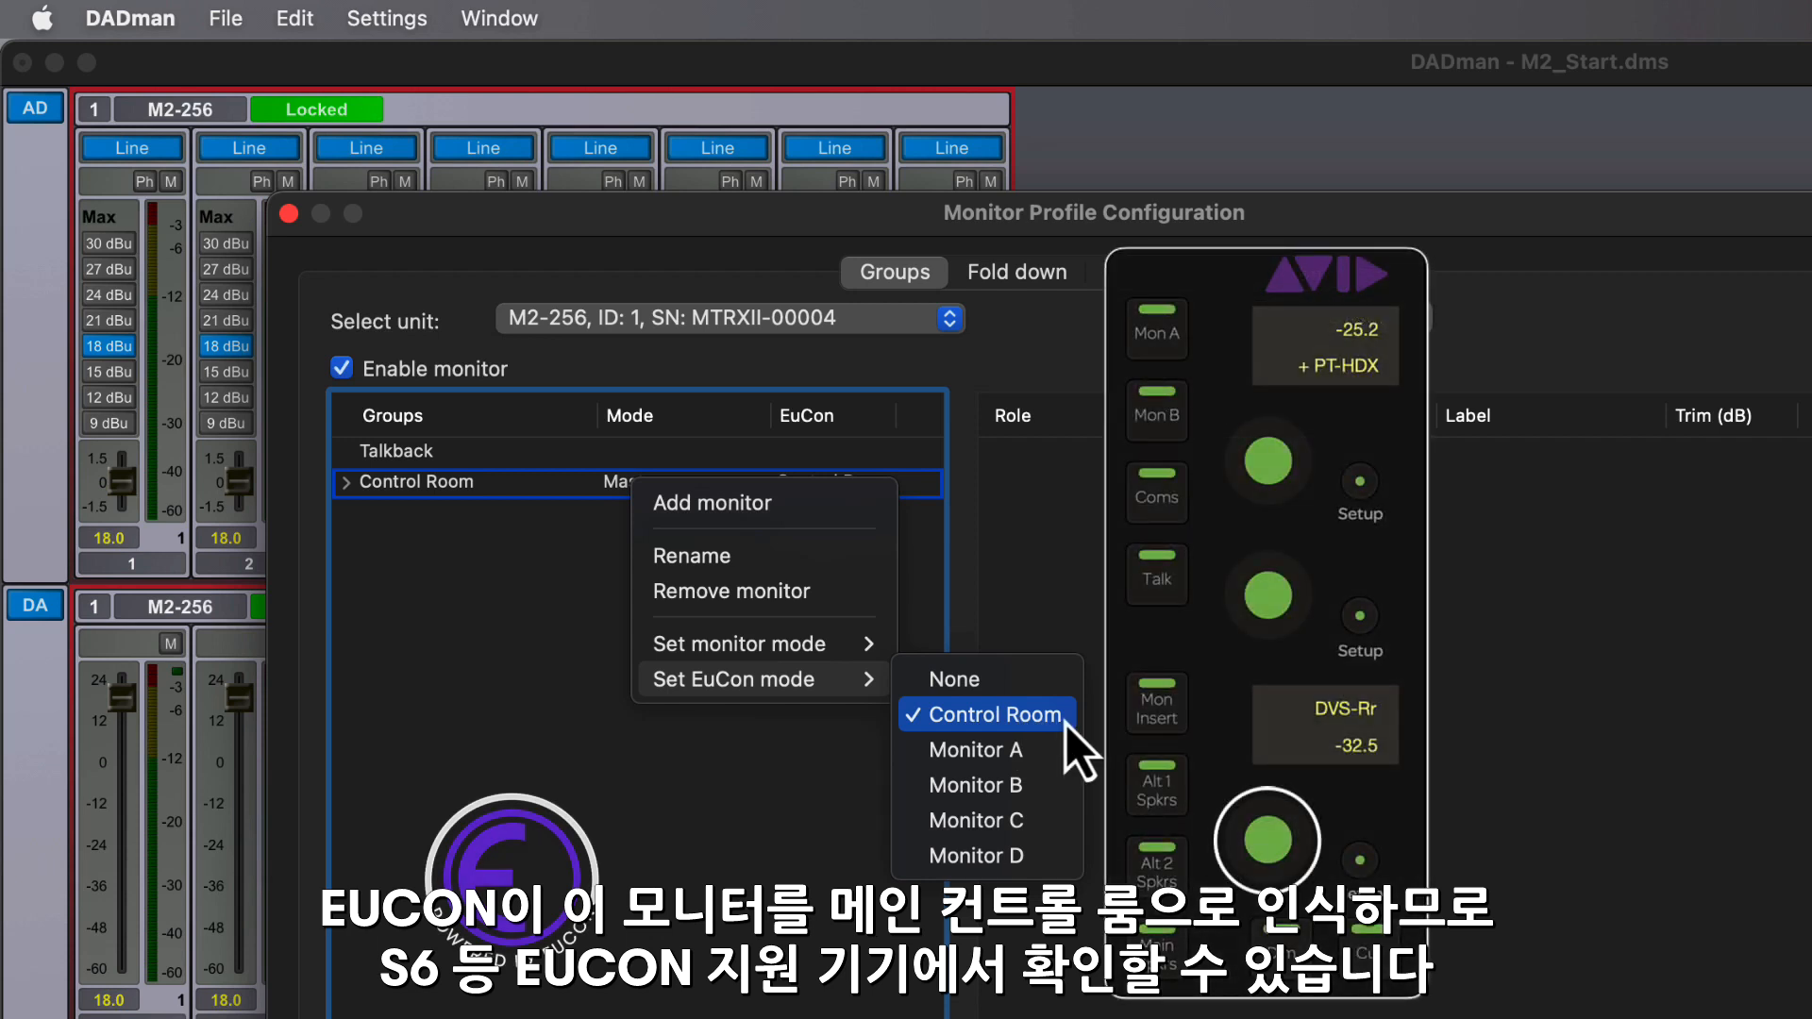
left_click(1067, 721)
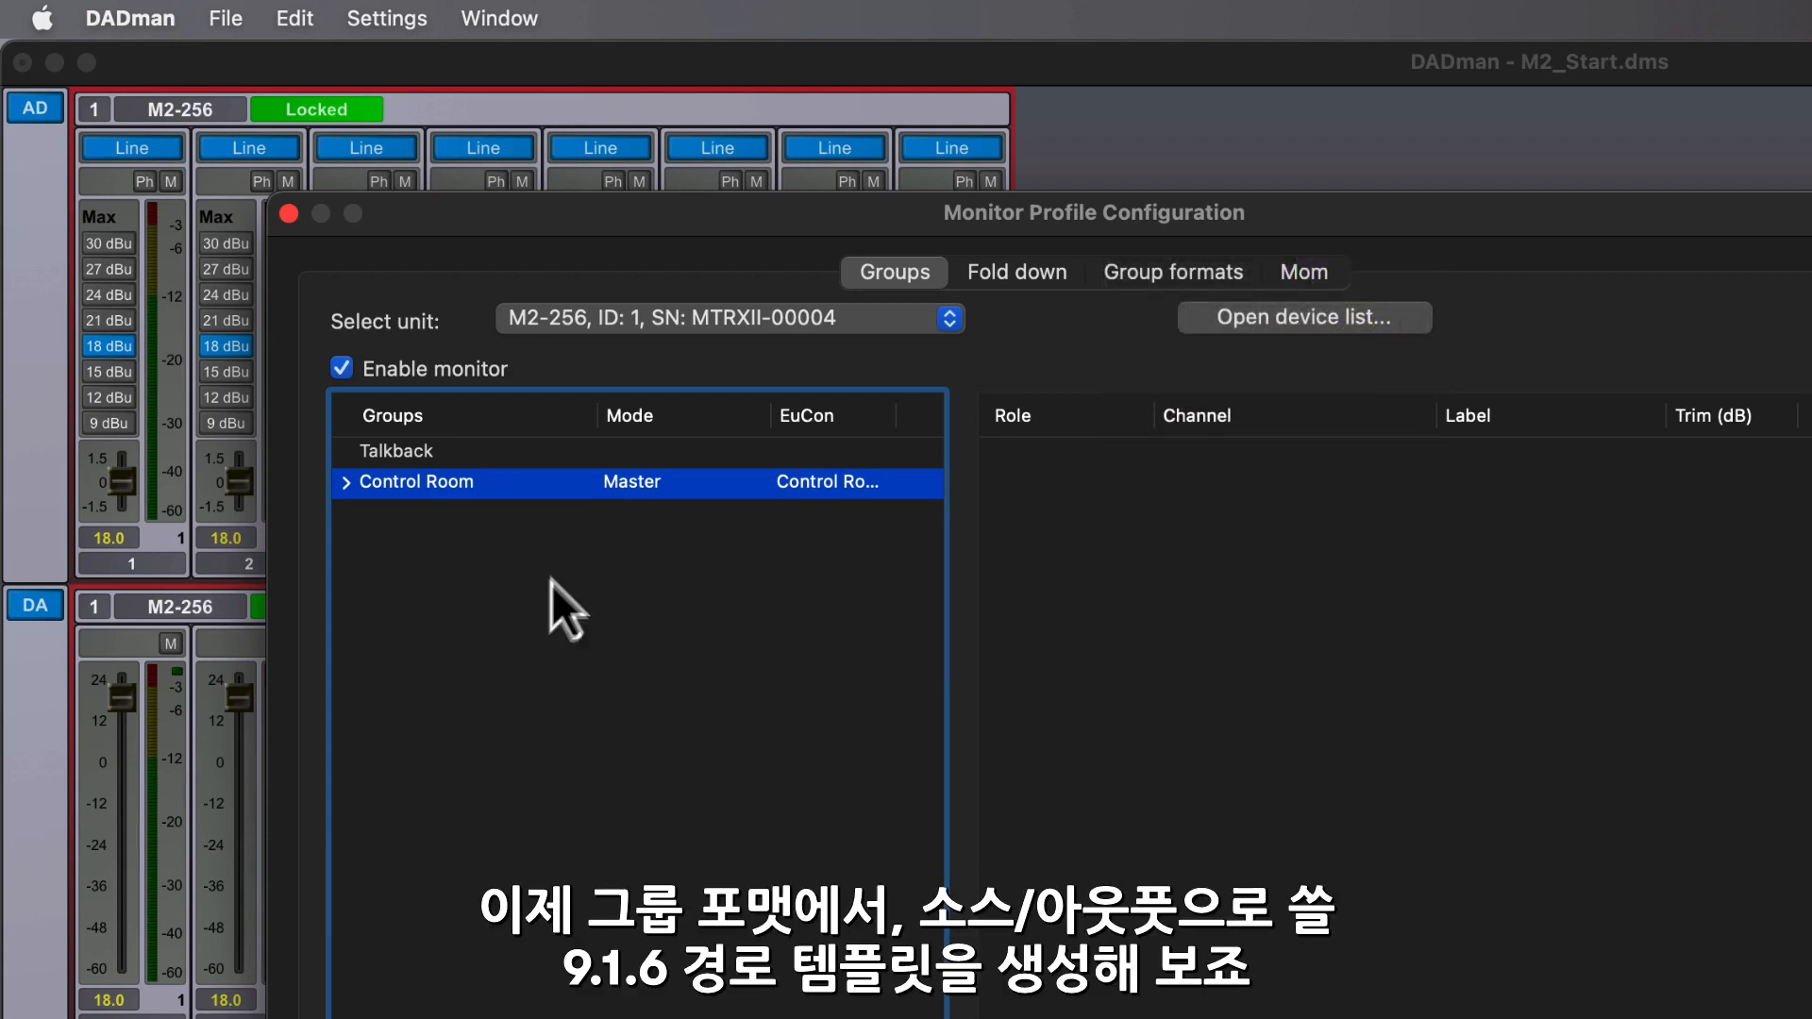
- Start a new custom group format that includes the left, center and right channels
left_click(1166, 275)
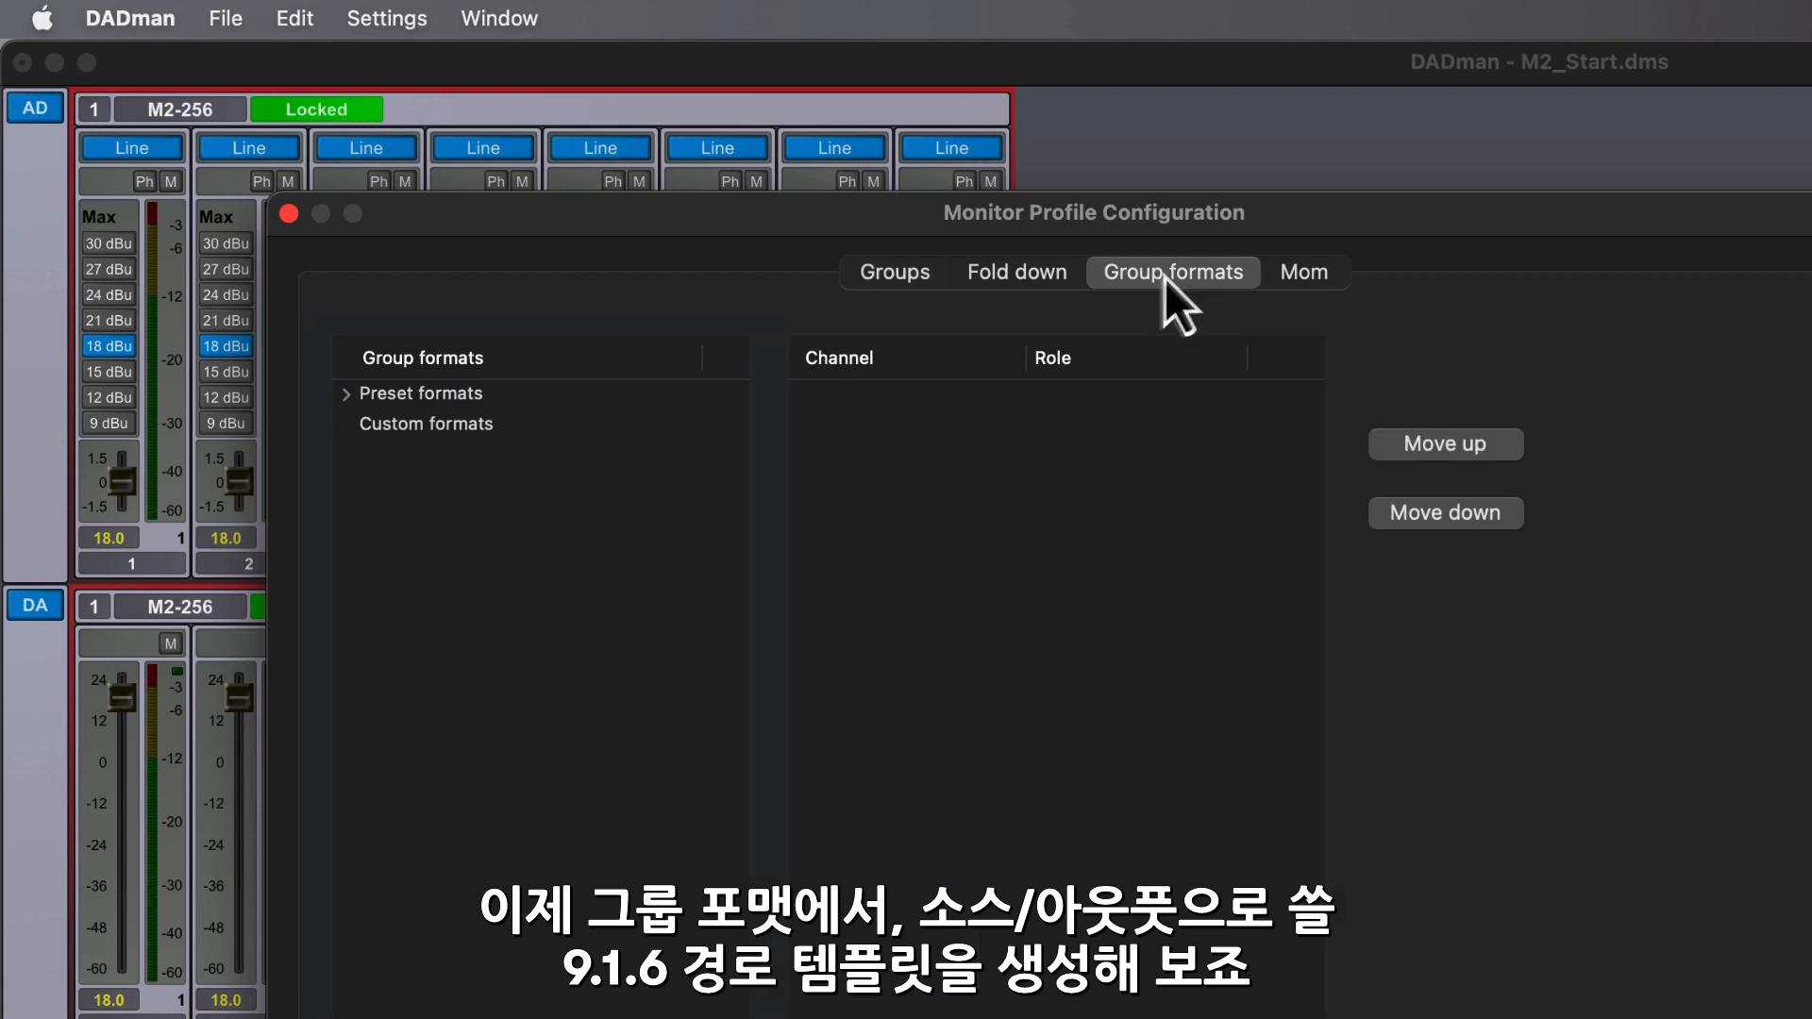
right_click(427, 437)
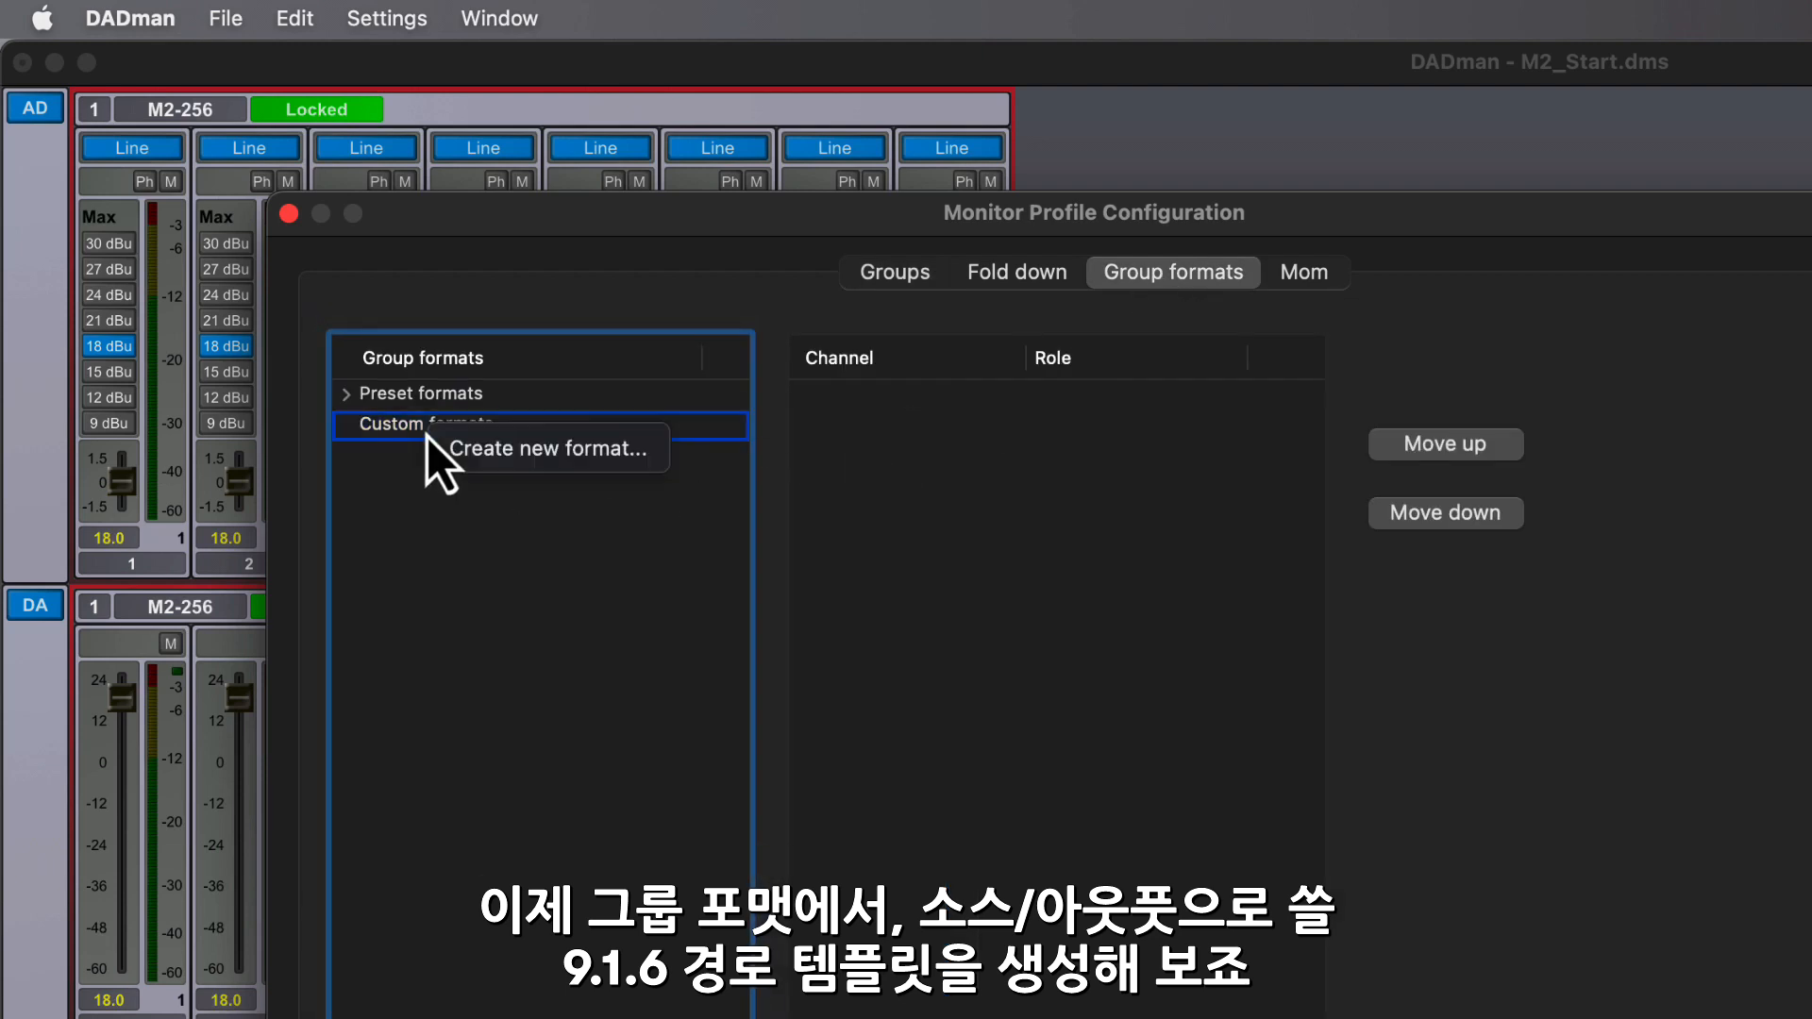
left_click(641, 464)
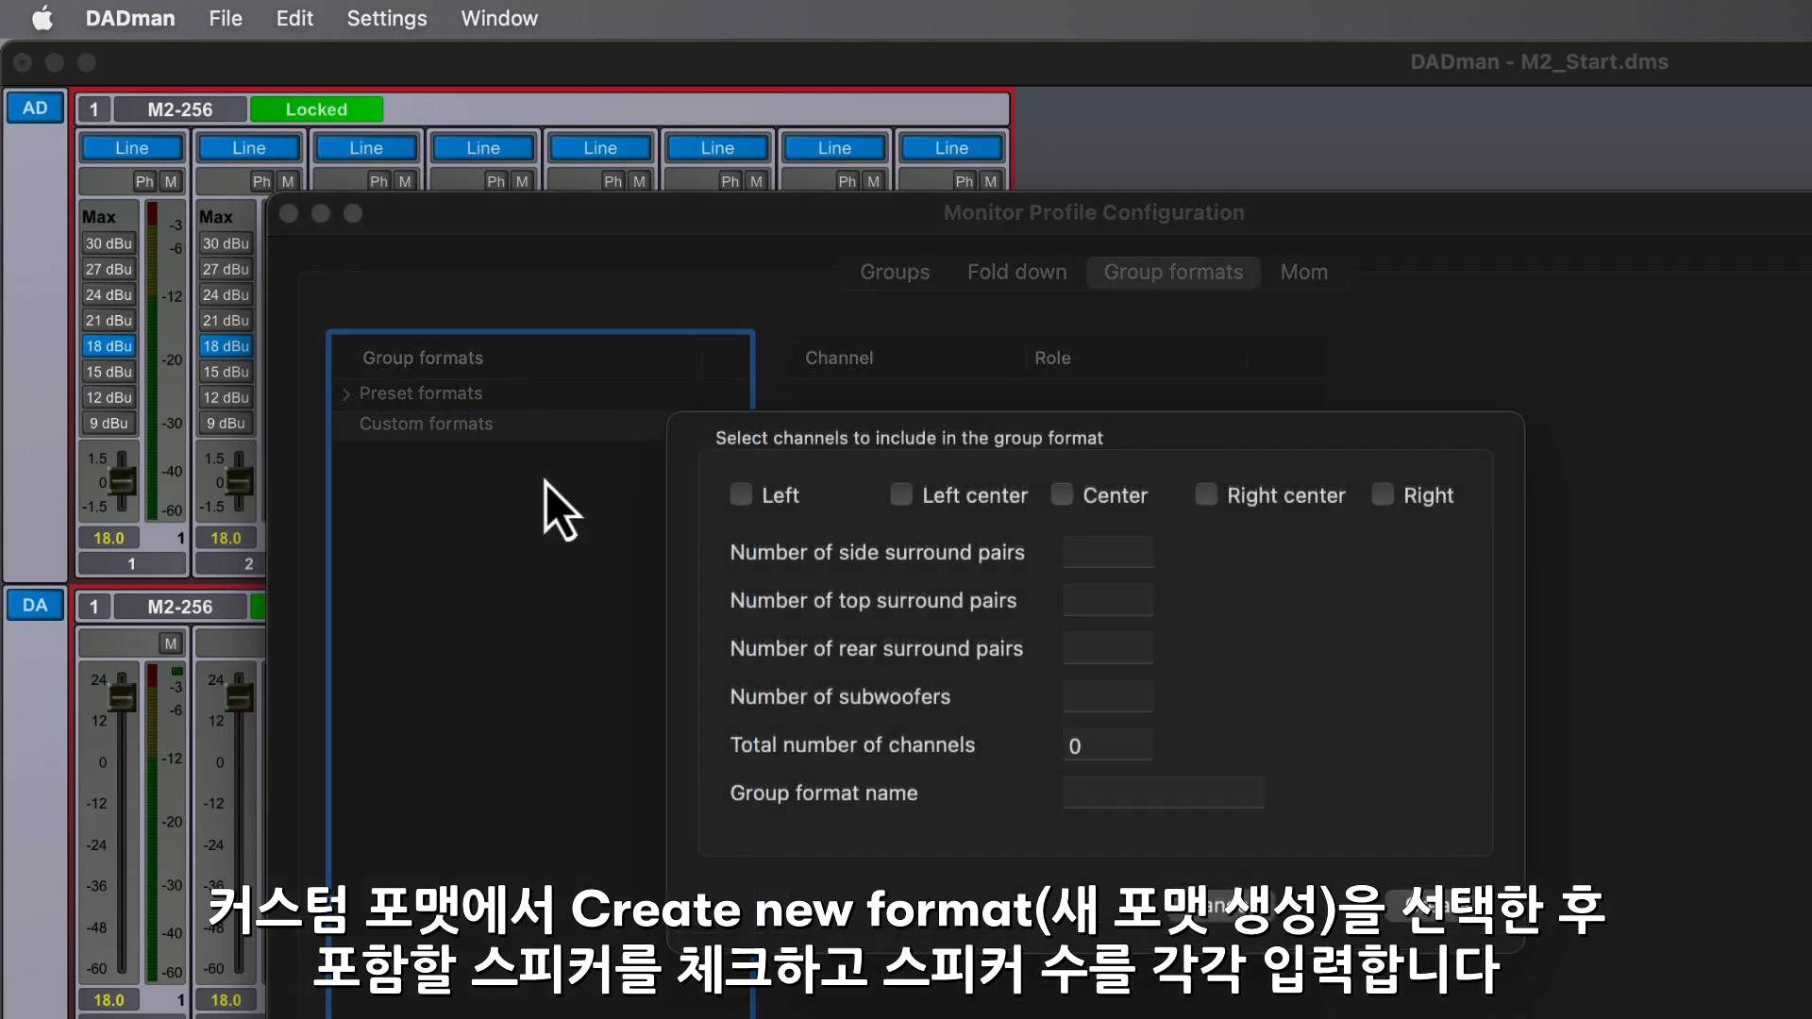
left_click(1062, 495)
left_click(1382, 495)
- Set 2 side, 3 top and 1 rear surround pairs and 1 subwoofer, and create the format as "9.1.6 Dolby"
left_click(1108, 553)
type("2")
key("Tab")
type("3")
key("Tab")
type("1")
key("Tab")
type("1")
key("Tab")
type("9.")
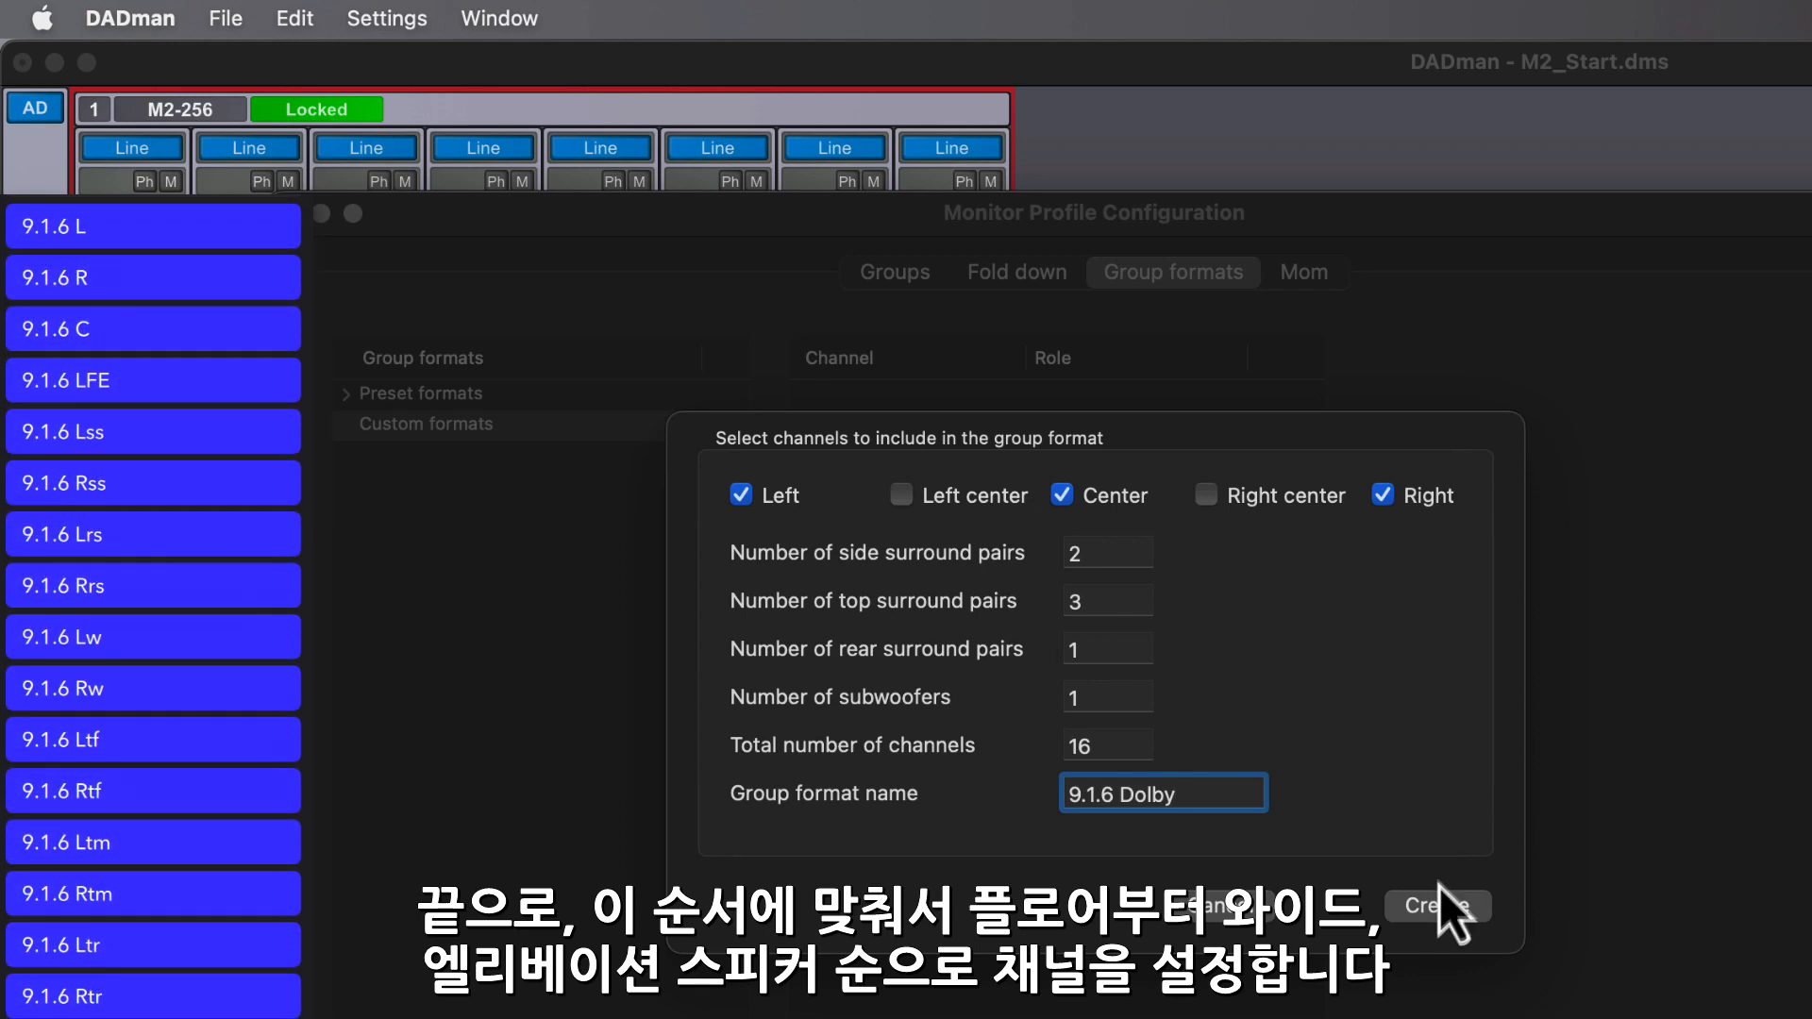
left_click(1452, 914)
- In the 9.1.6 Dolby format, move Right to channel 2 and Low freq. effect 1 to channel 4
left_click(345, 423)
left_click(486, 457)
left_click(1123, 460)
left_click(1431, 449)
left_click(1132, 849)
left_click(1429, 450)
left_click(1429, 449)
left_click(1428, 449)
left_click(1428, 449)
left_click(1429, 449)
- Move Left rear 1 and Right rear 1 to channels 7 and 8 of the 9.1.6 Dolby format, and check the channel order
left_click(1142, 557)
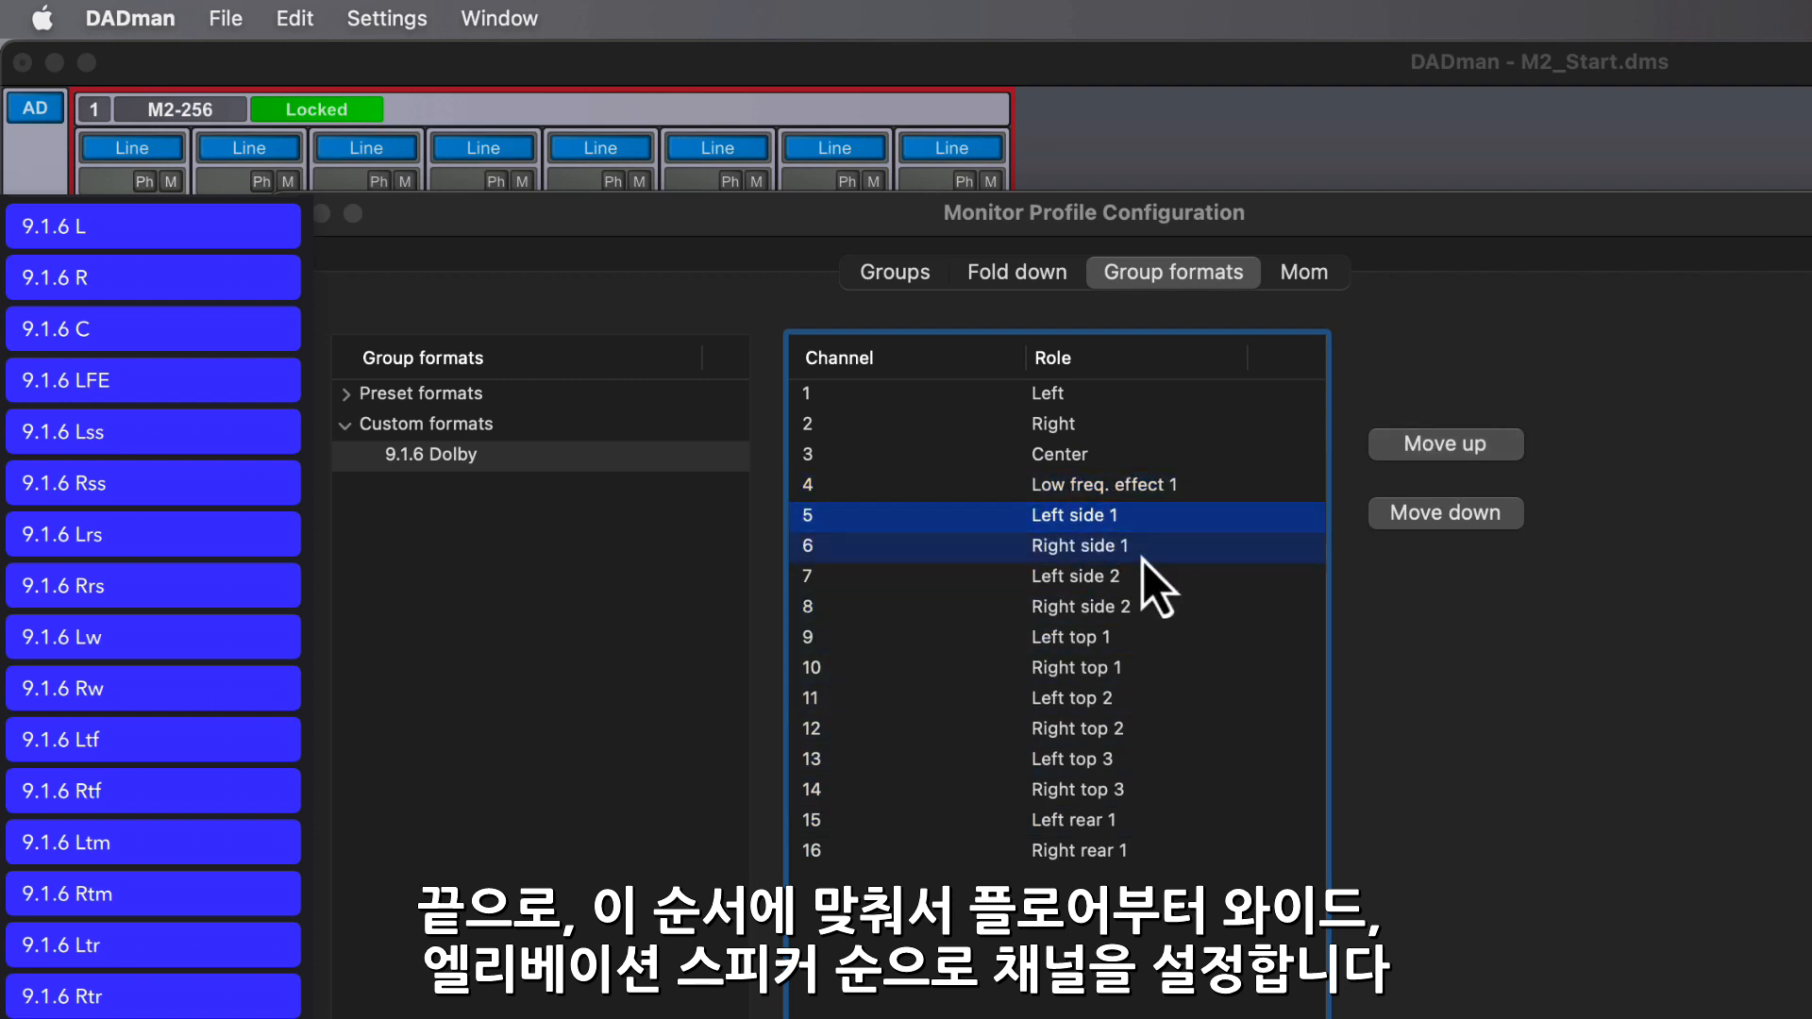
left_click(1136, 827)
left_click(1416, 444)
left_click(1415, 444)
left_click(1137, 852)
left_click(1434, 443)
left_click(1434, 444)
left_click(1152, 642)
left_click(1128, 706)
left_click(1133, 728)
left_click(1137, 819)
left_click(1100, 393)
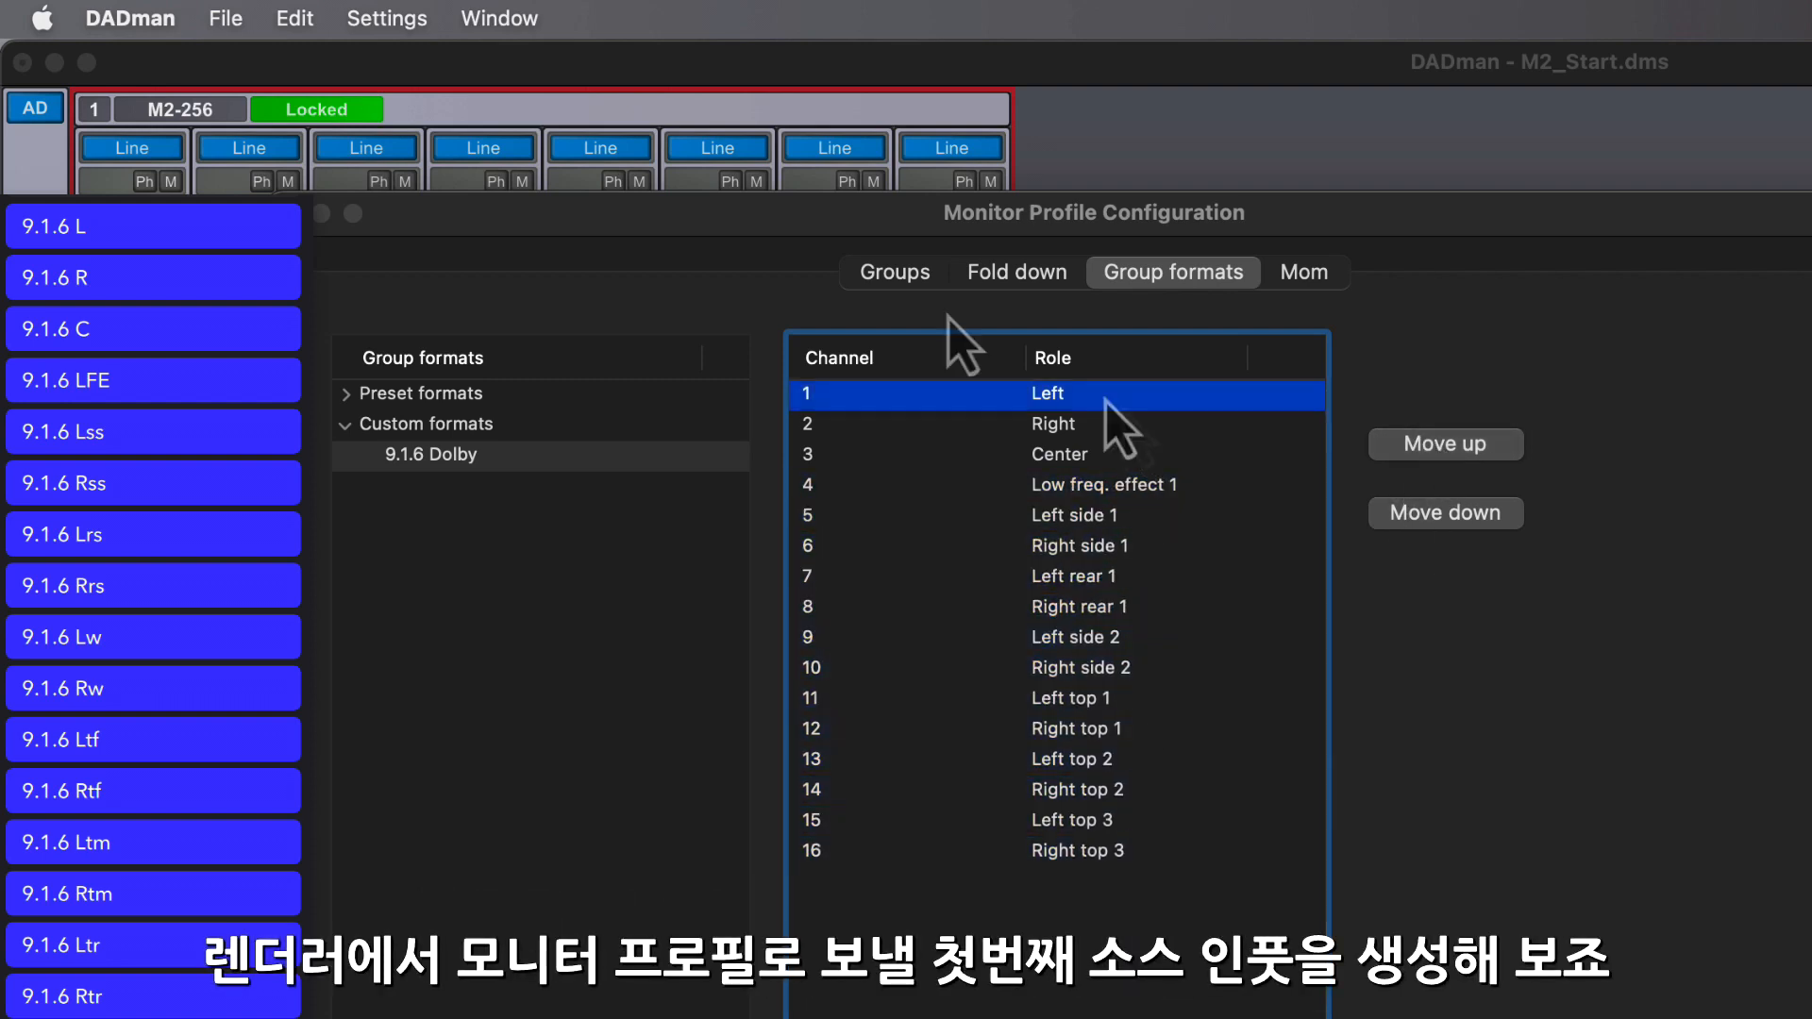
- Add a new source to the Control Room group and name it "DAR 9.1.6"
left_click(896, 274)
left_click(489, 540)
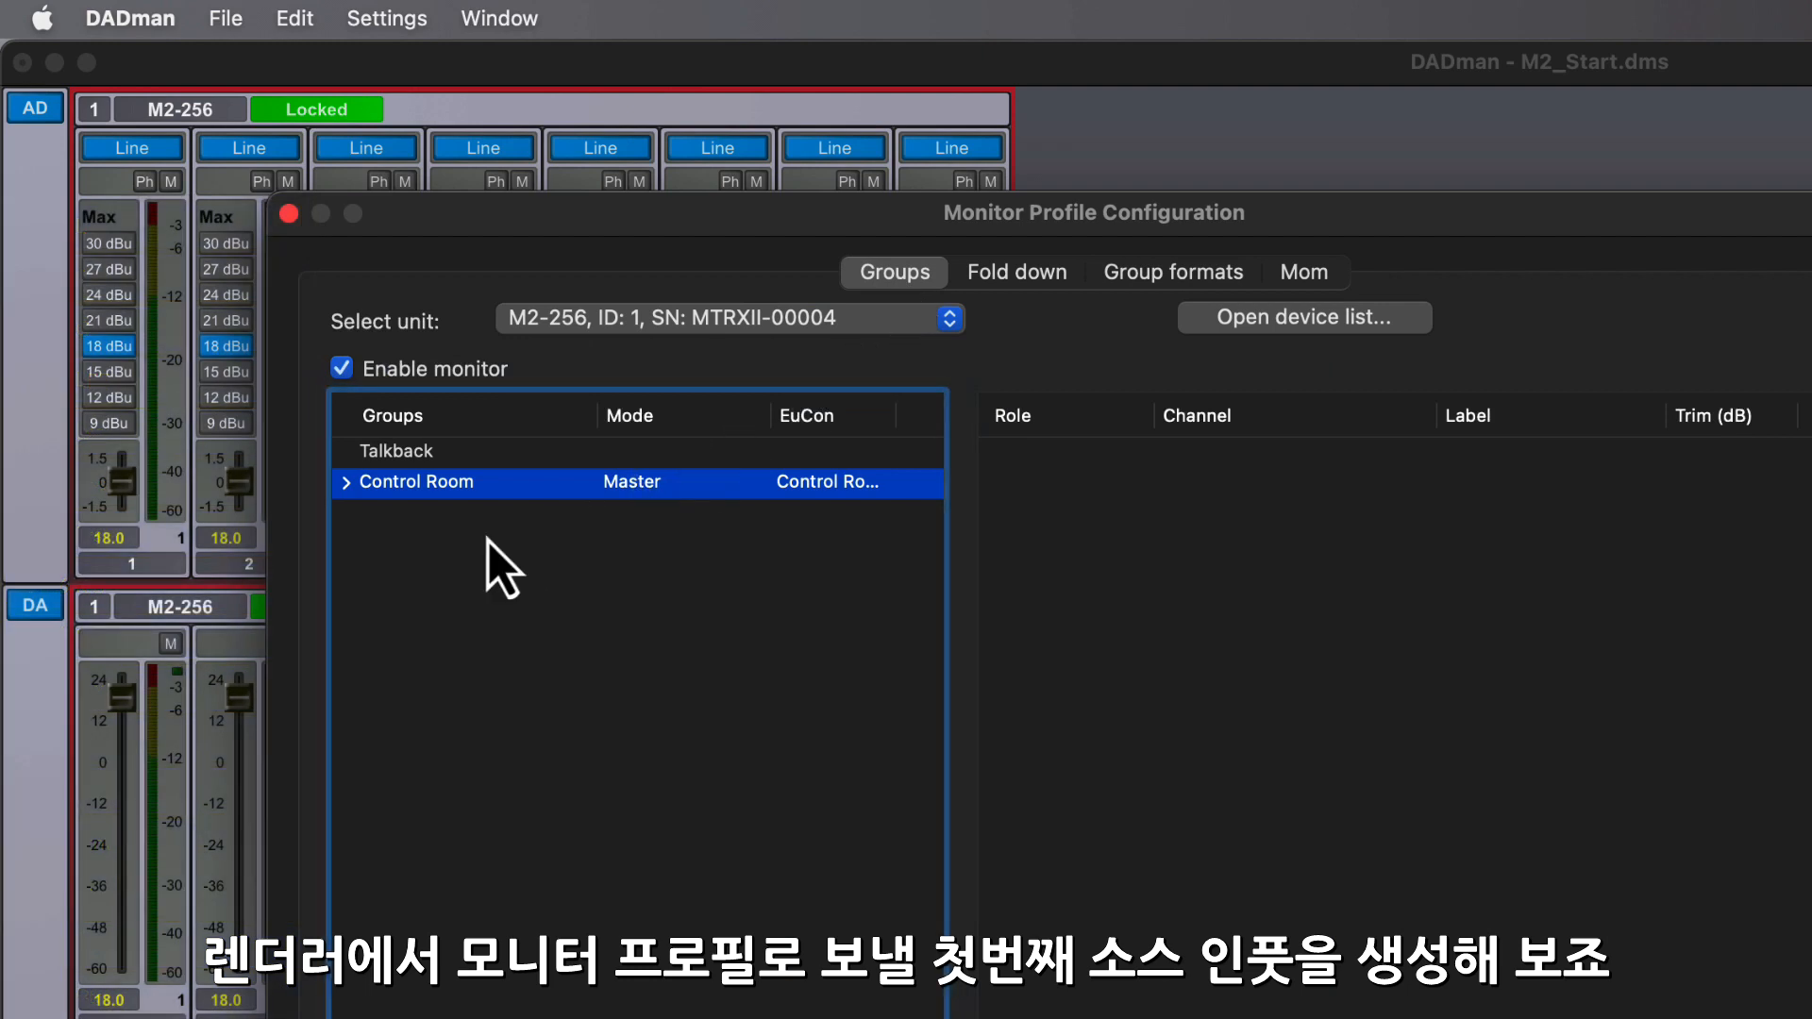
left_click(346, 483)
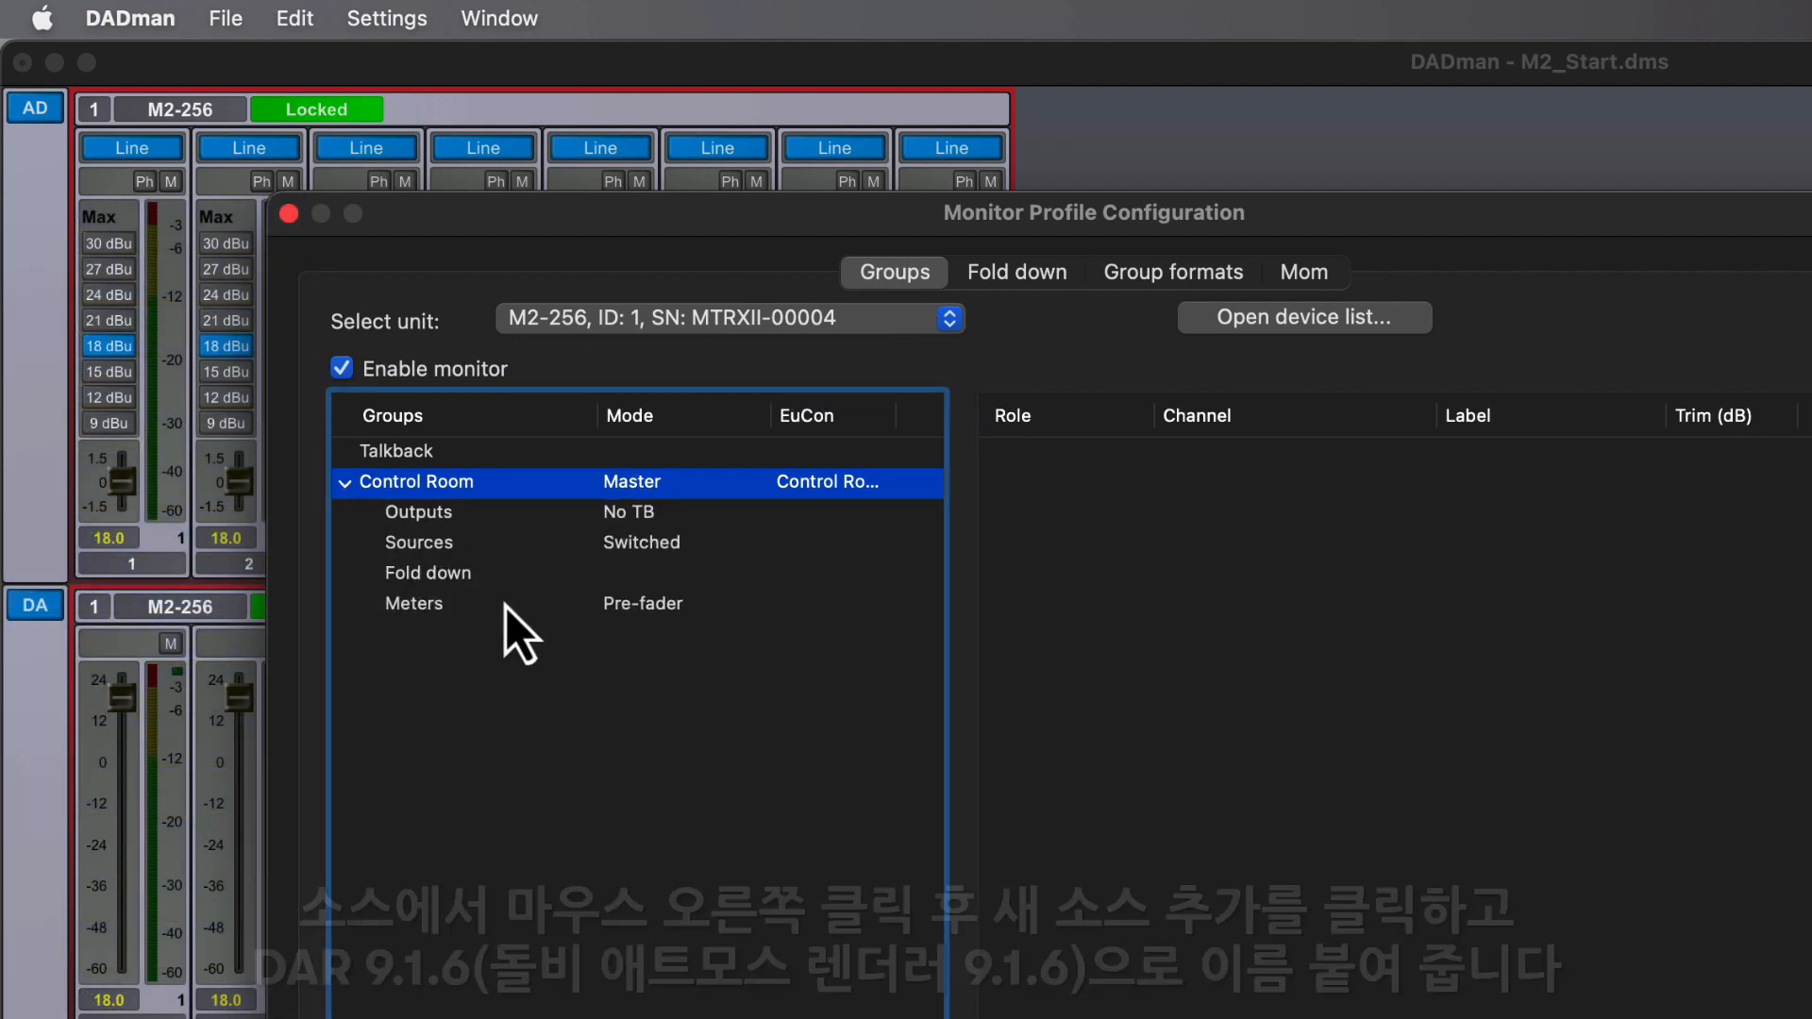
left_click(479, 552)
right_click(493, 552)
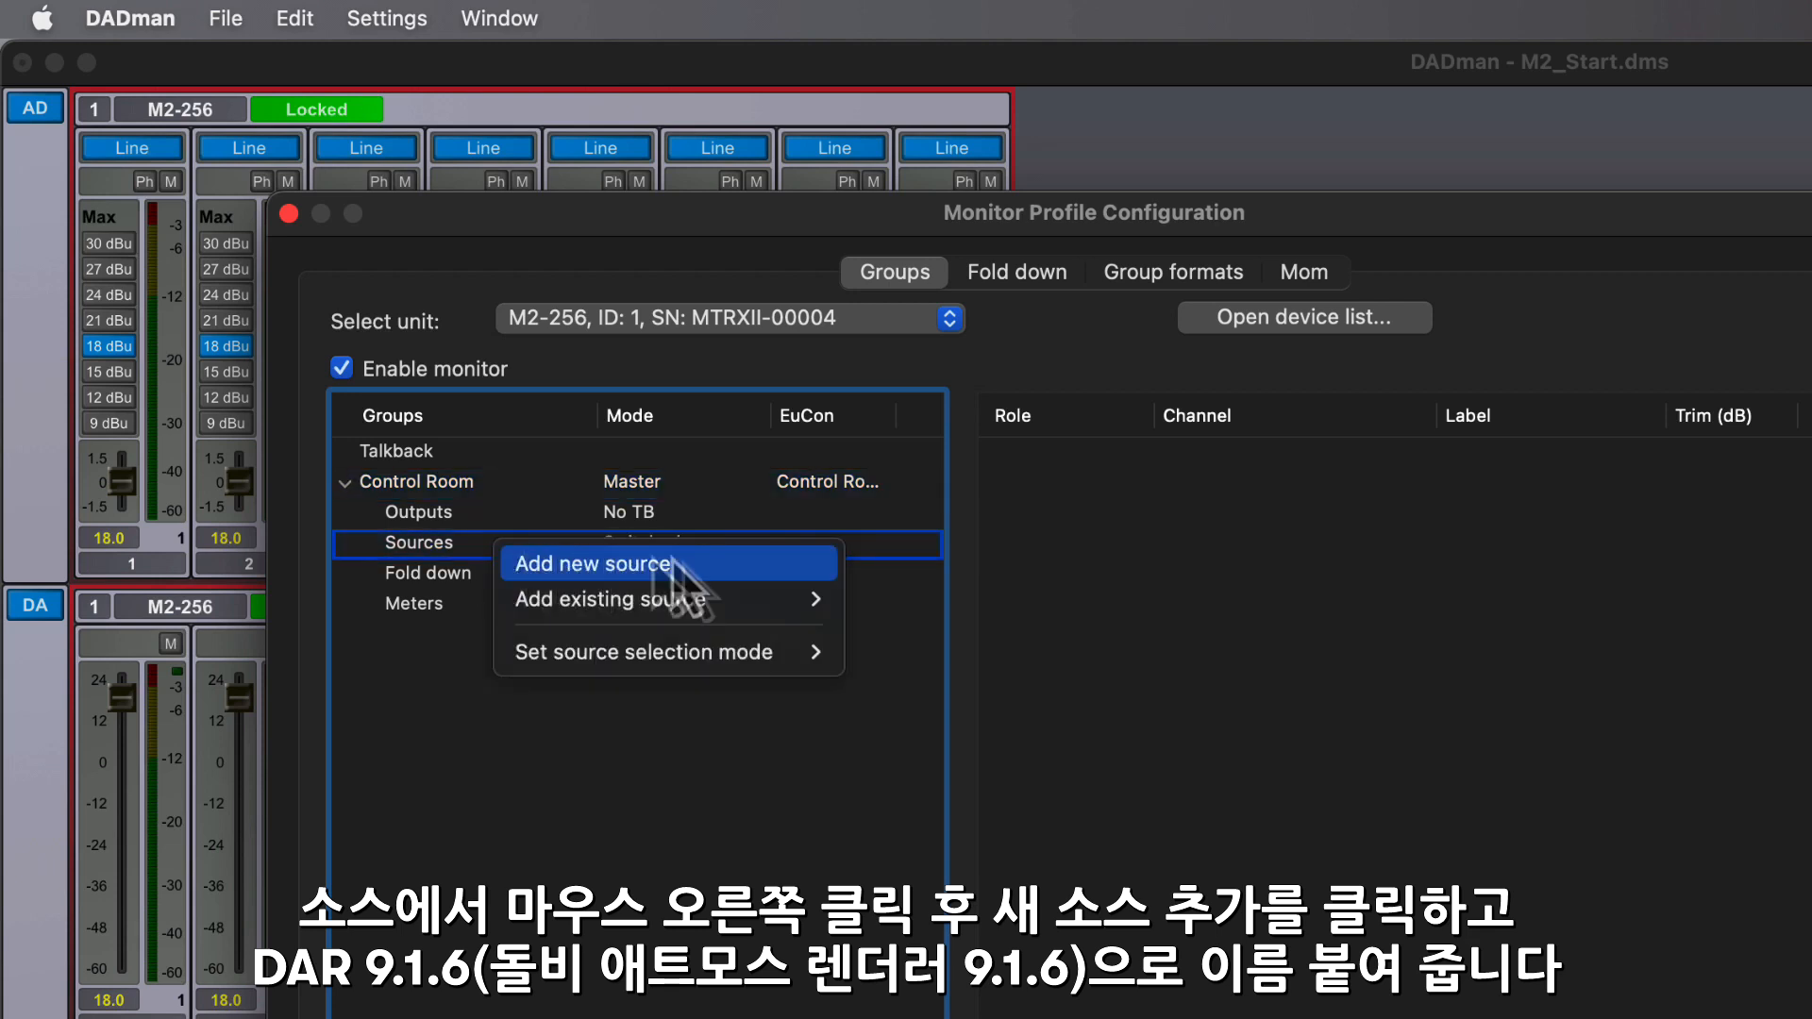
left_click(722, 570)
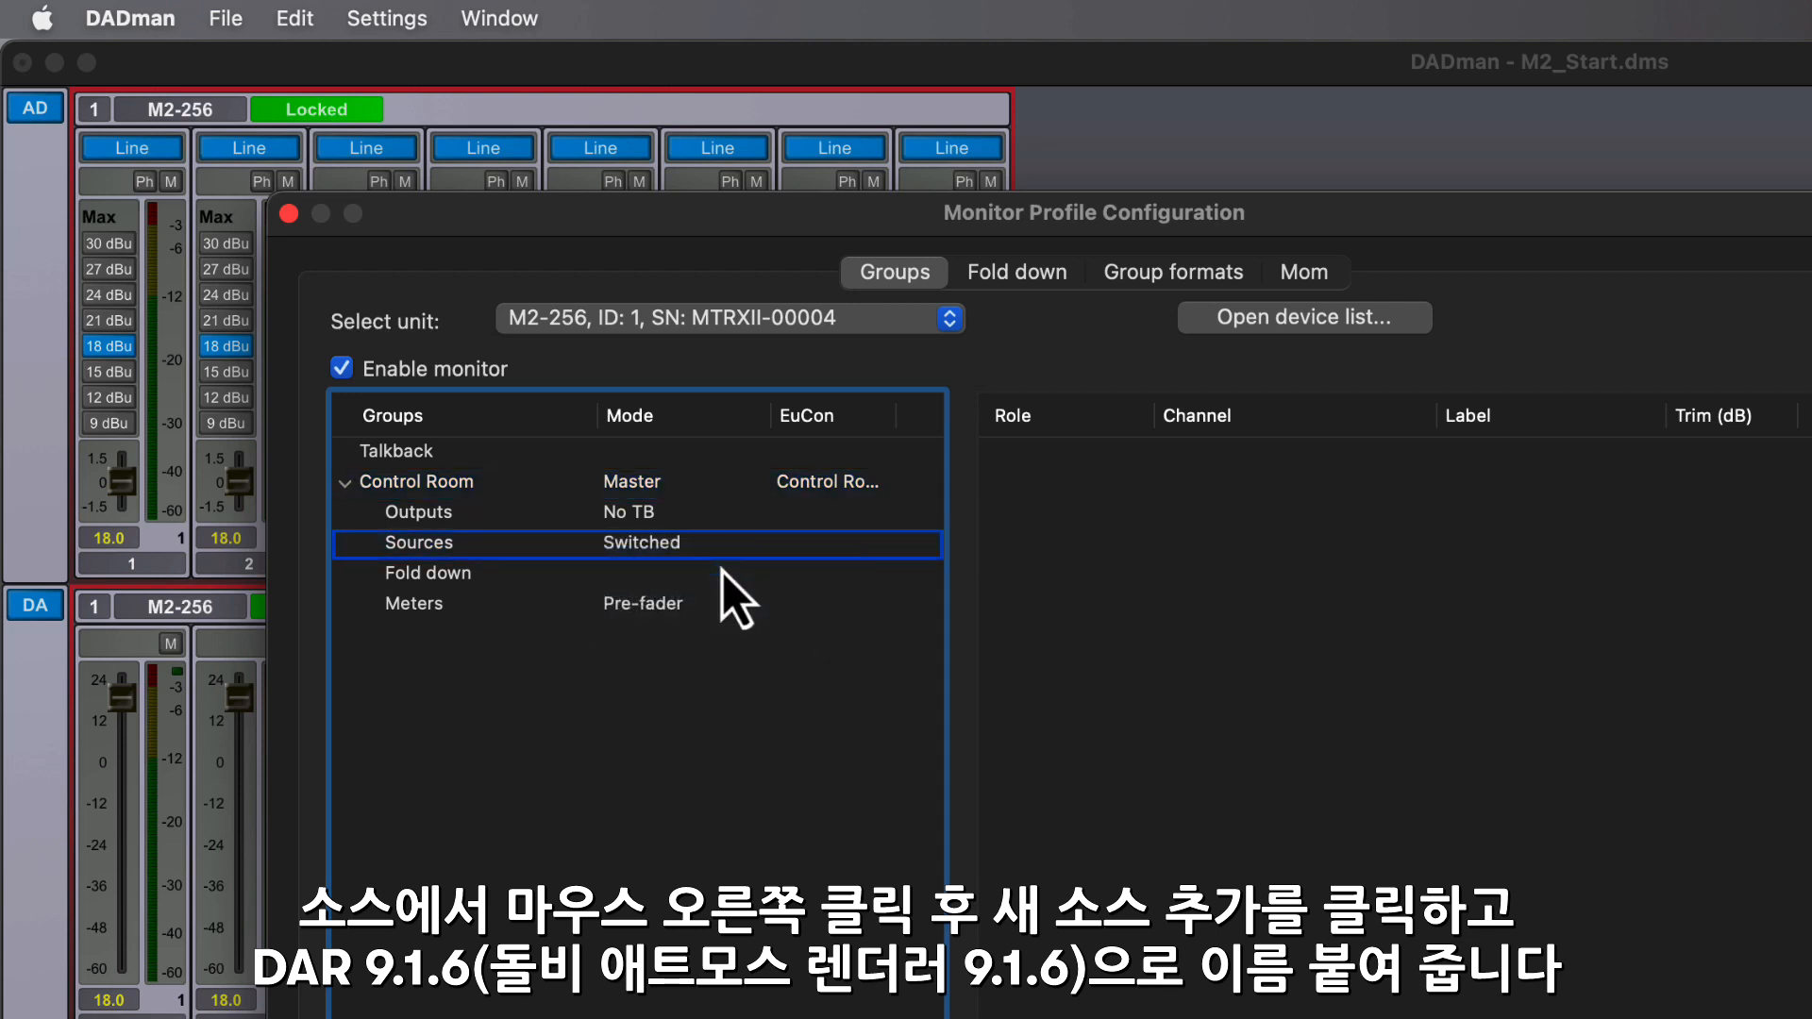
left_click(372, 551)
double_click(484, 572)
type("DAR 9.1.6")
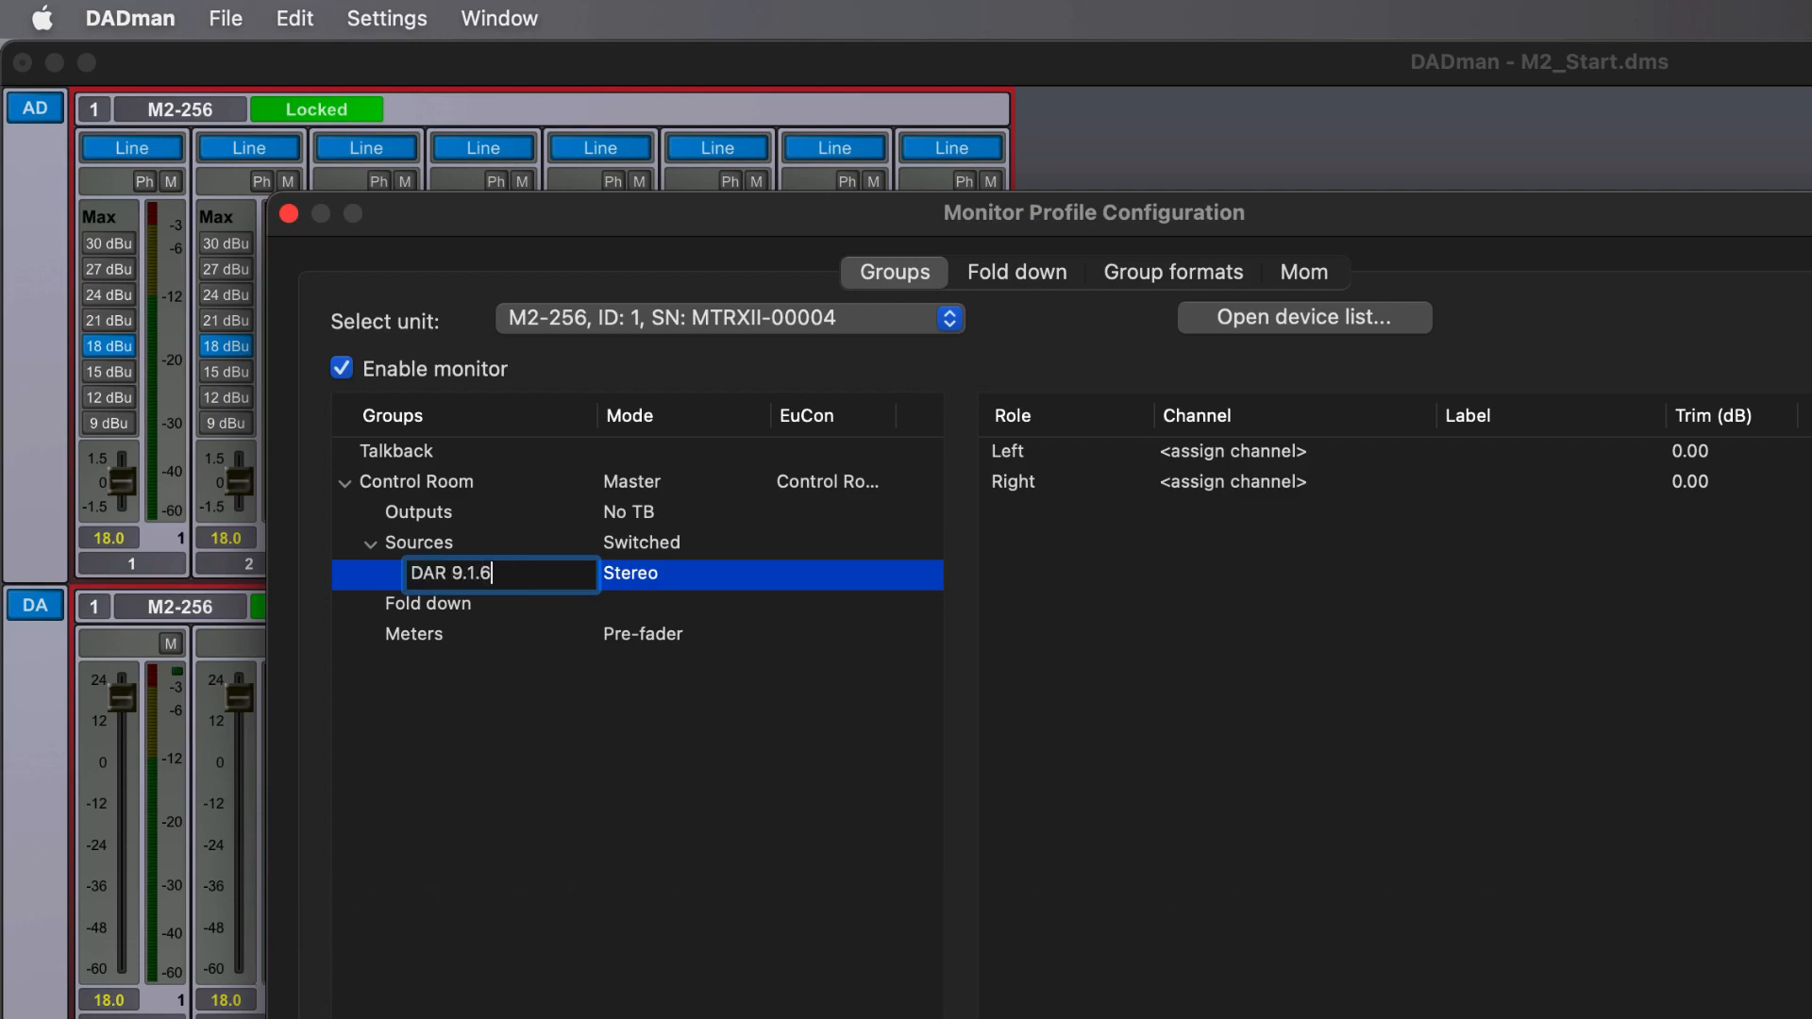
key("Return")
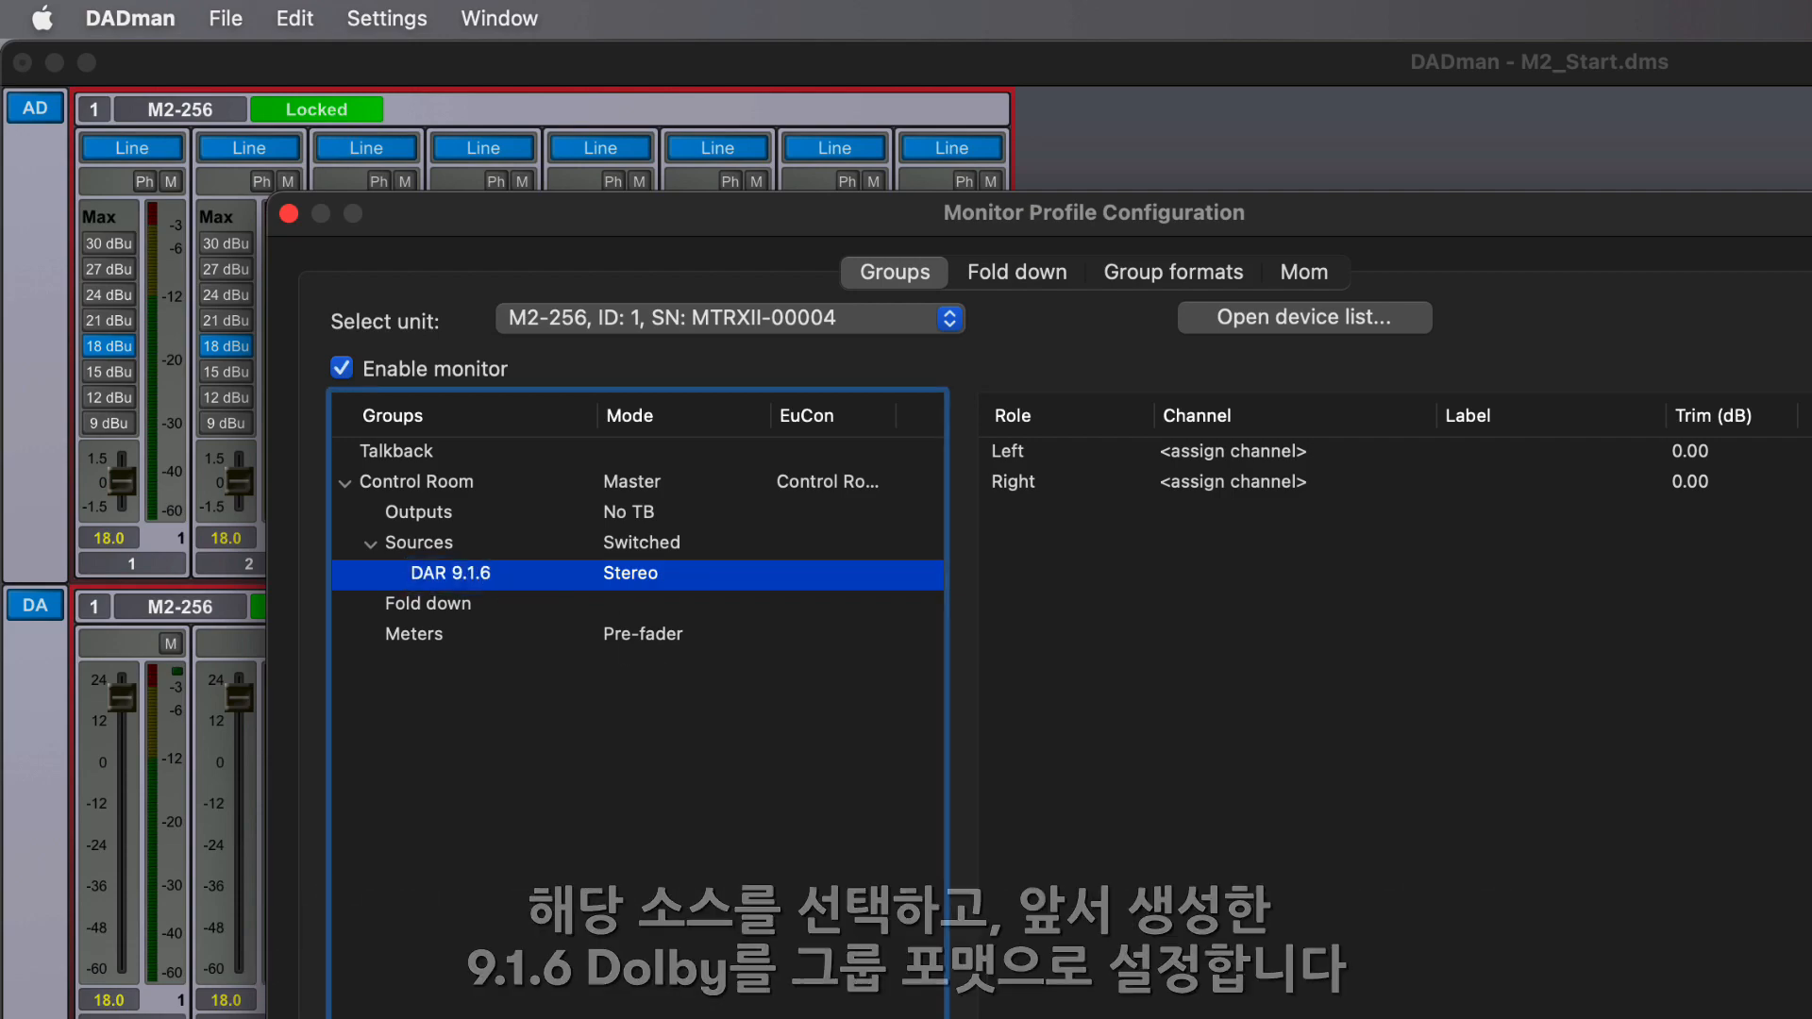
- Set the group format of the DAR 9.1.6 source to 9.1.6 Dolby
right_click(666, 581)
mouse_move(779, 870)
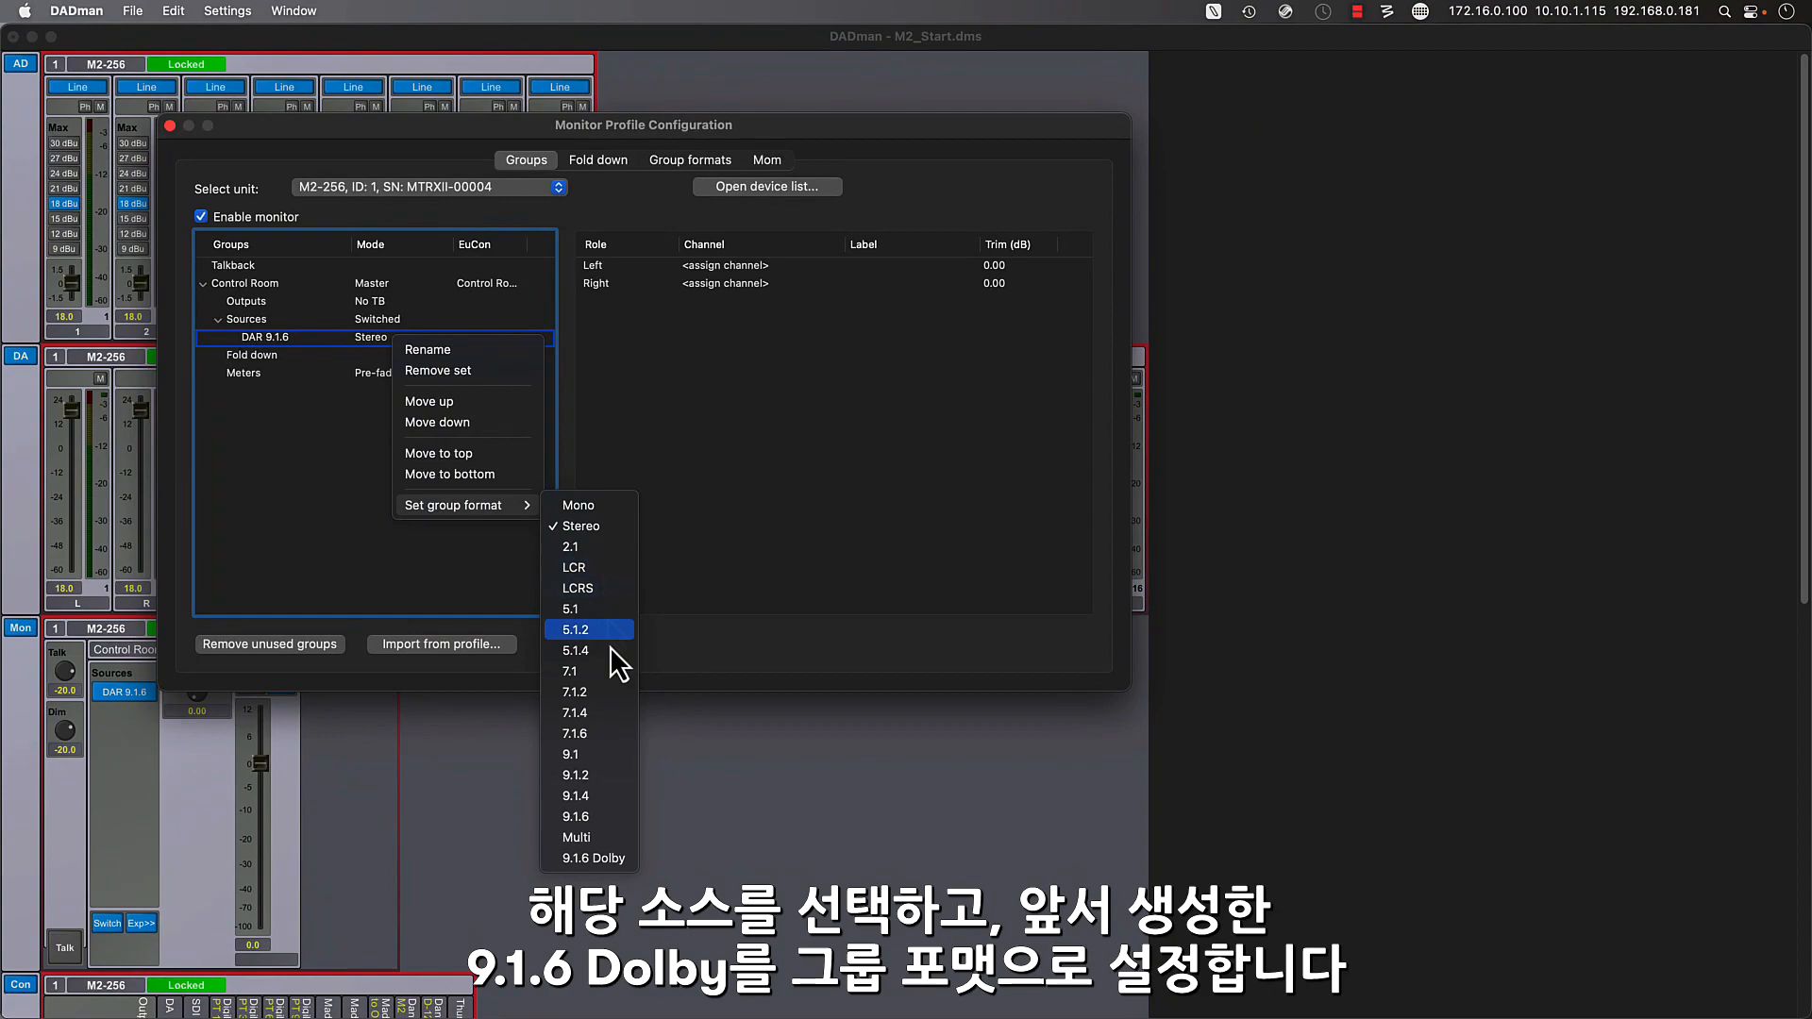
left_click(623, 858)
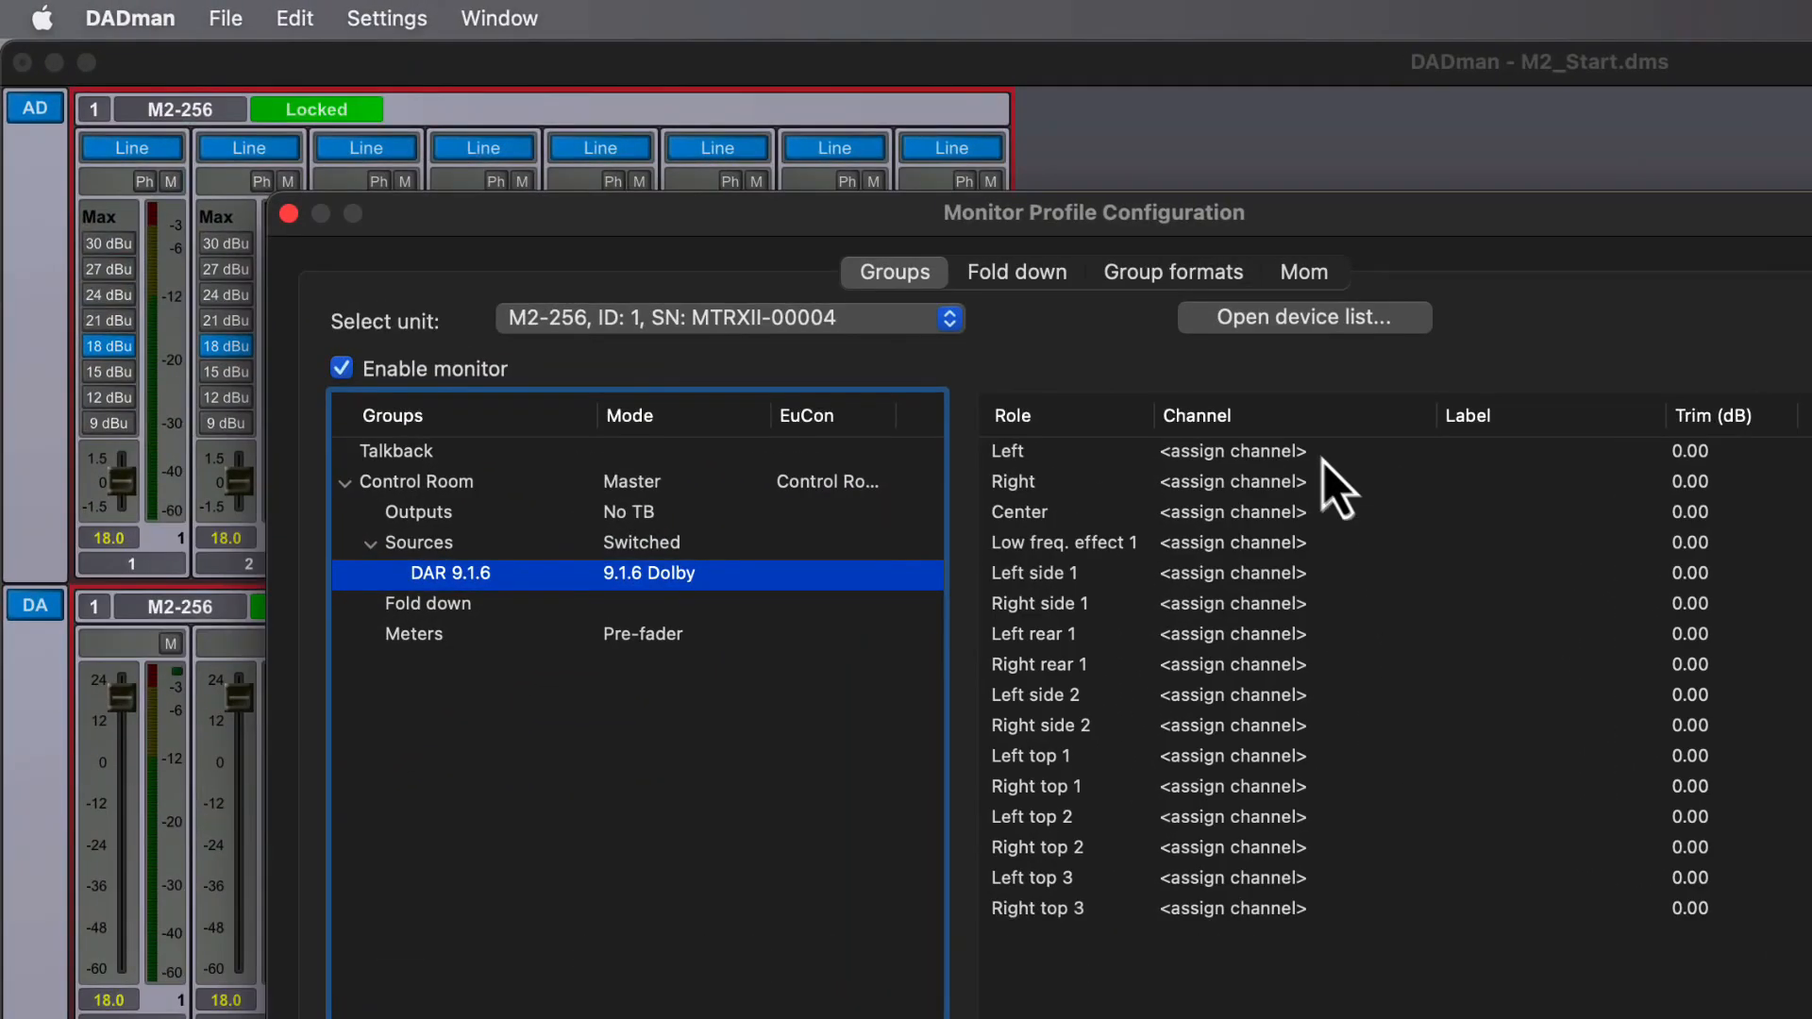
- Assign Thunderbolt ch. 1 to the Left role of the DAR 9.1.6 source and add the next 15 available Thunderbolt channels to the remaining roles
left_click(873, 307)
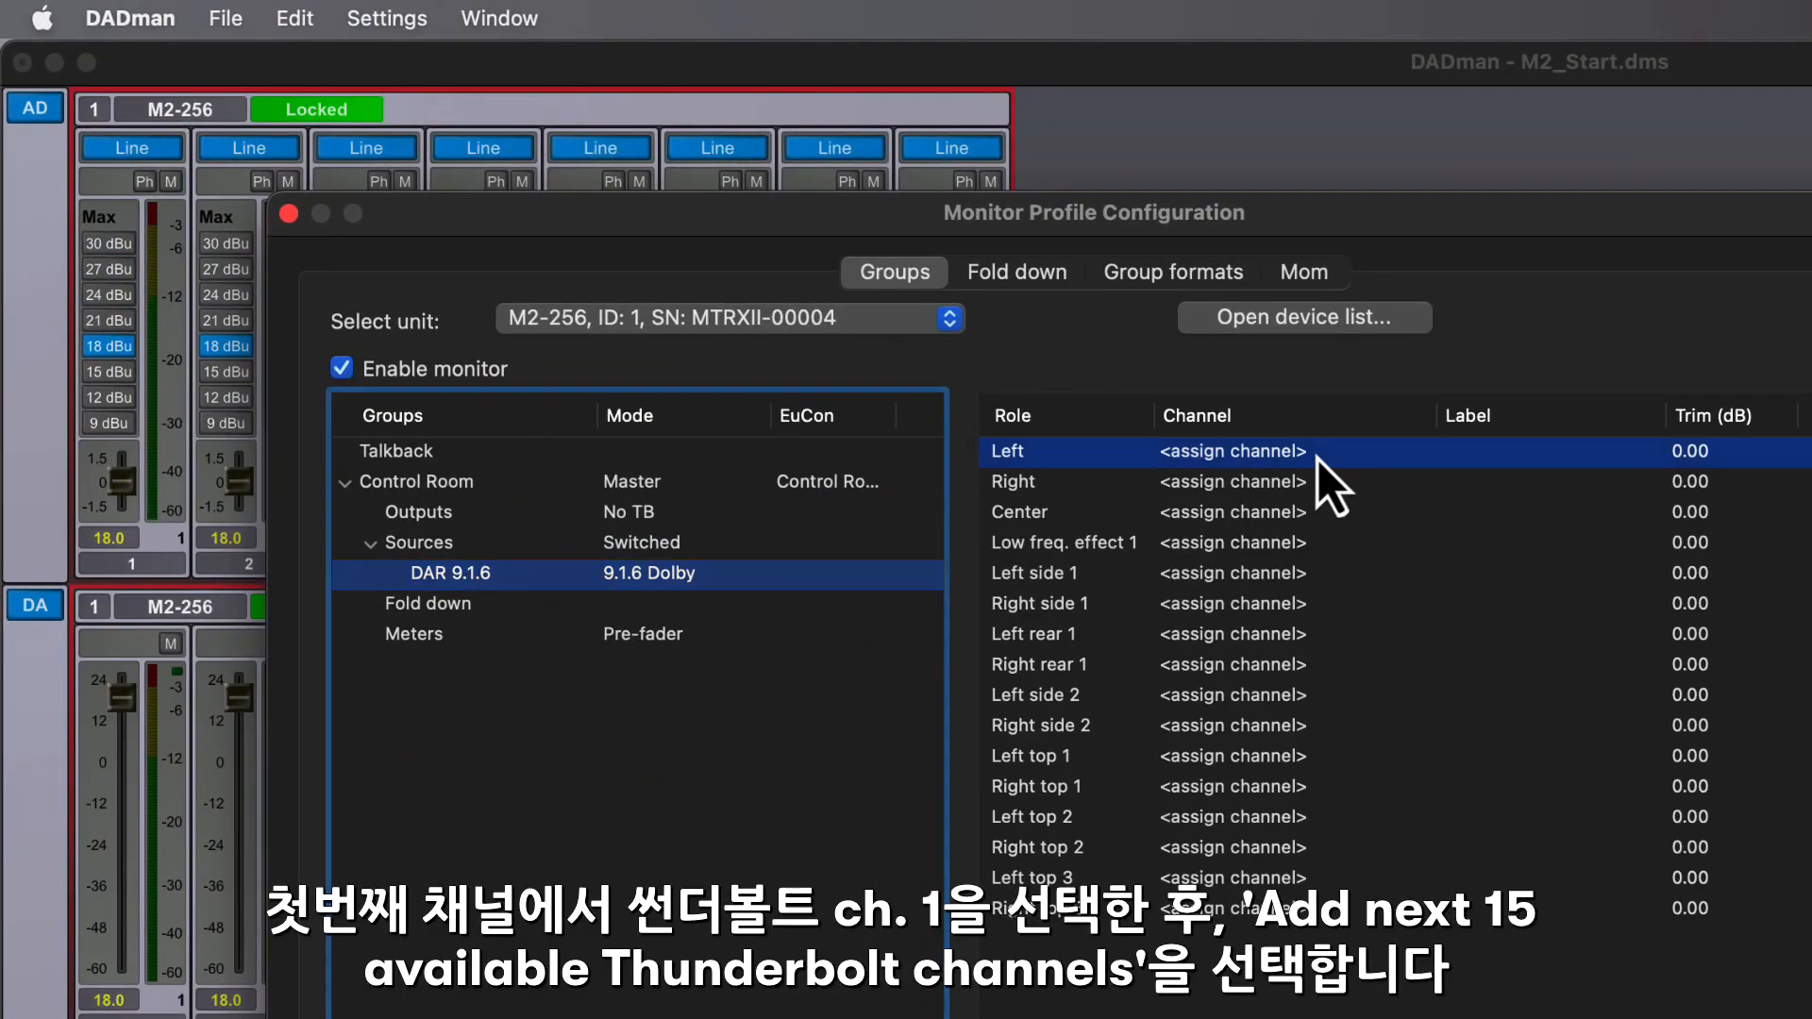
left_click(1308, 461)
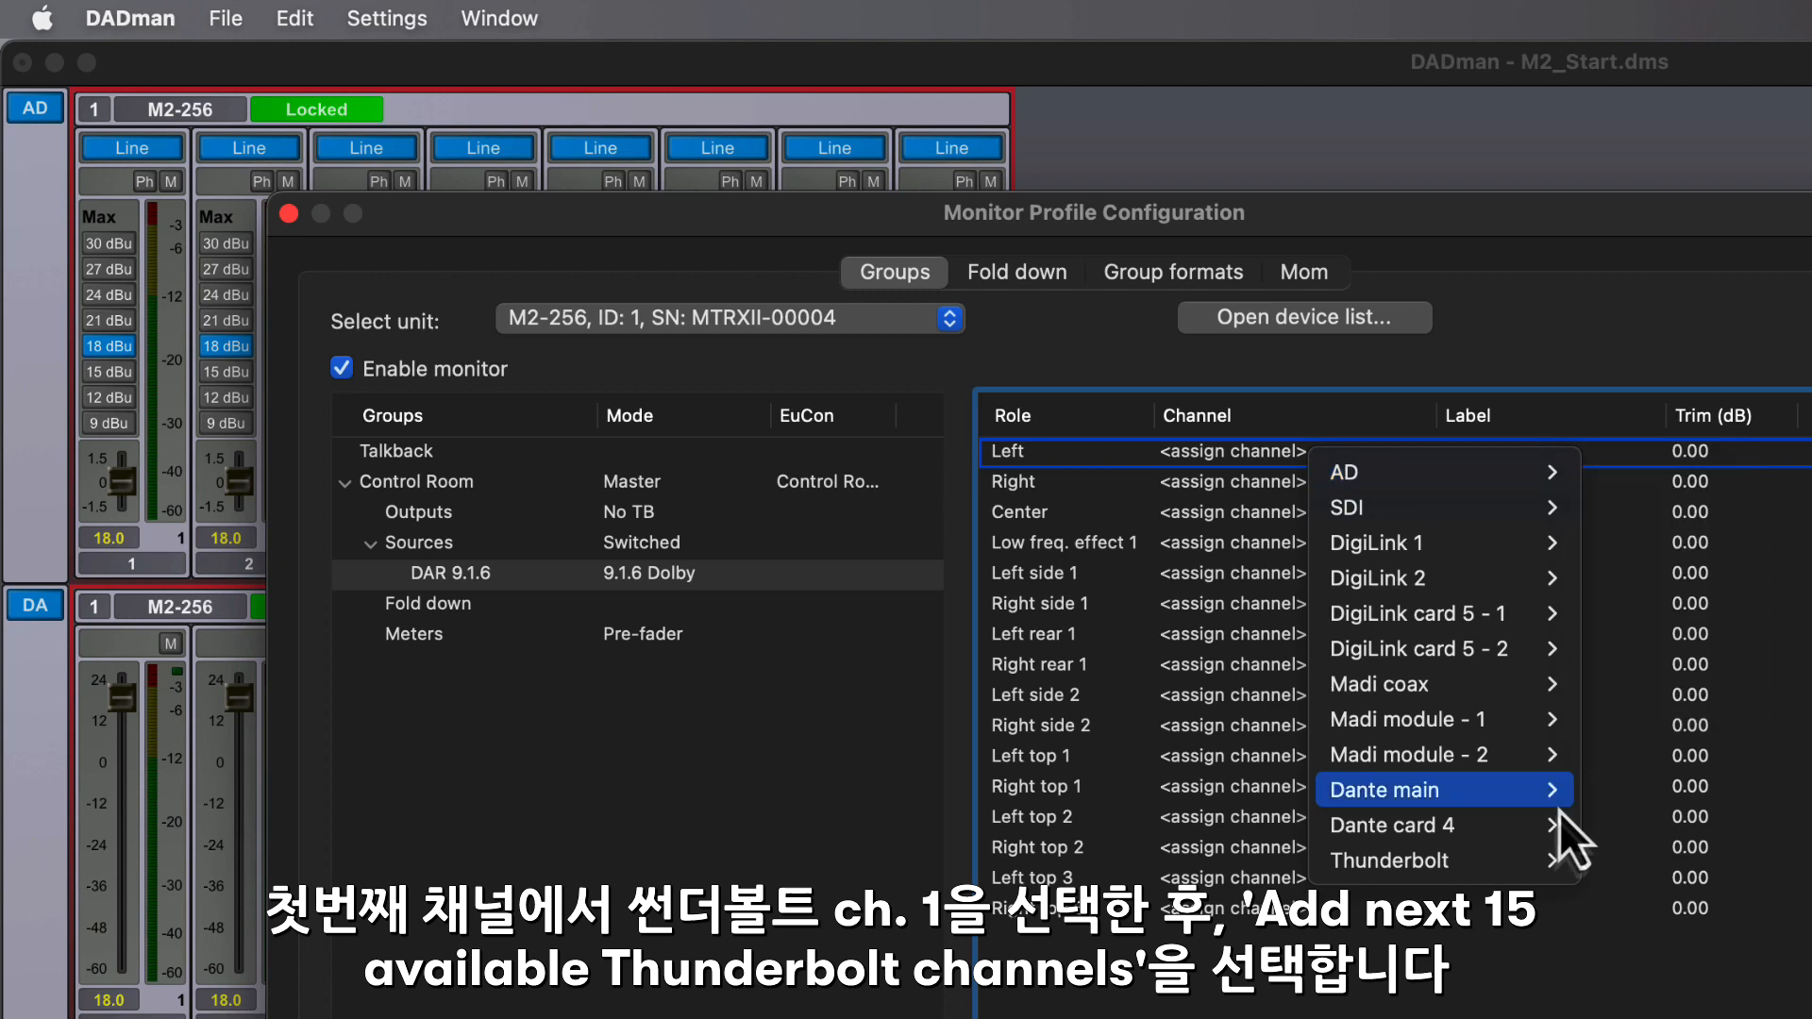
mouse_move(1545, 867)
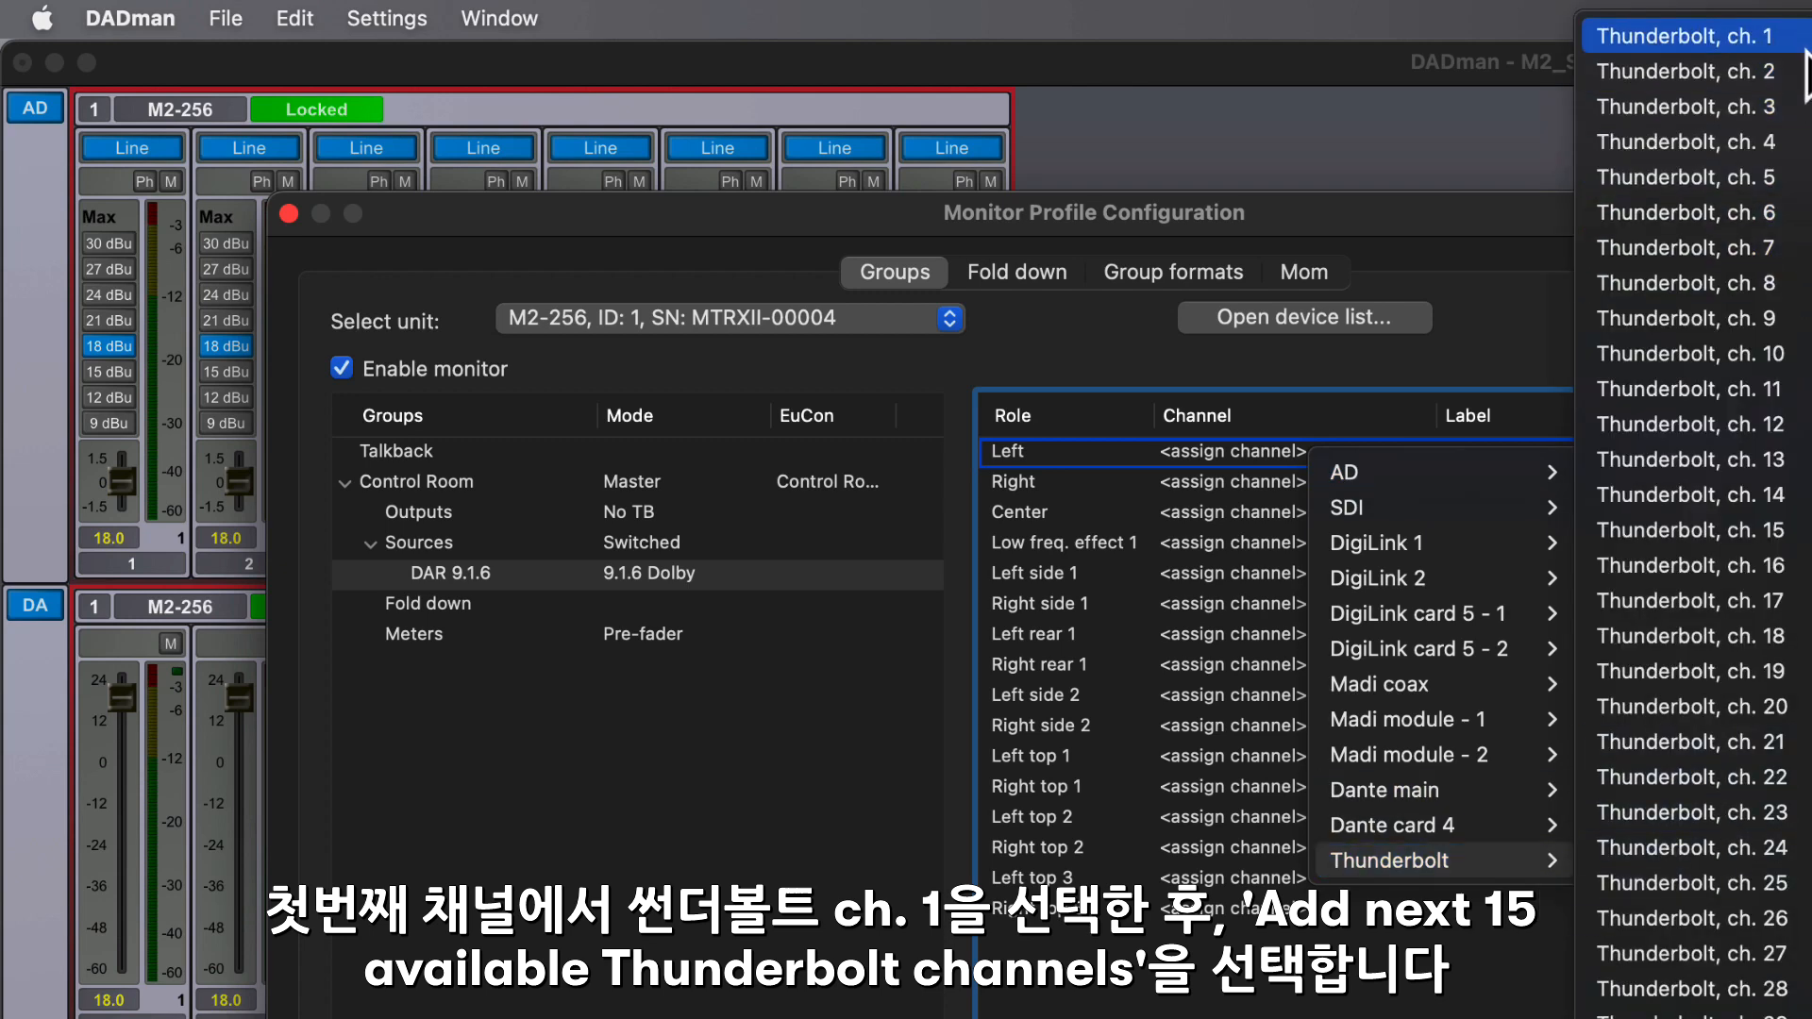
left_click(1799, 45)
left_click(1289, 491)
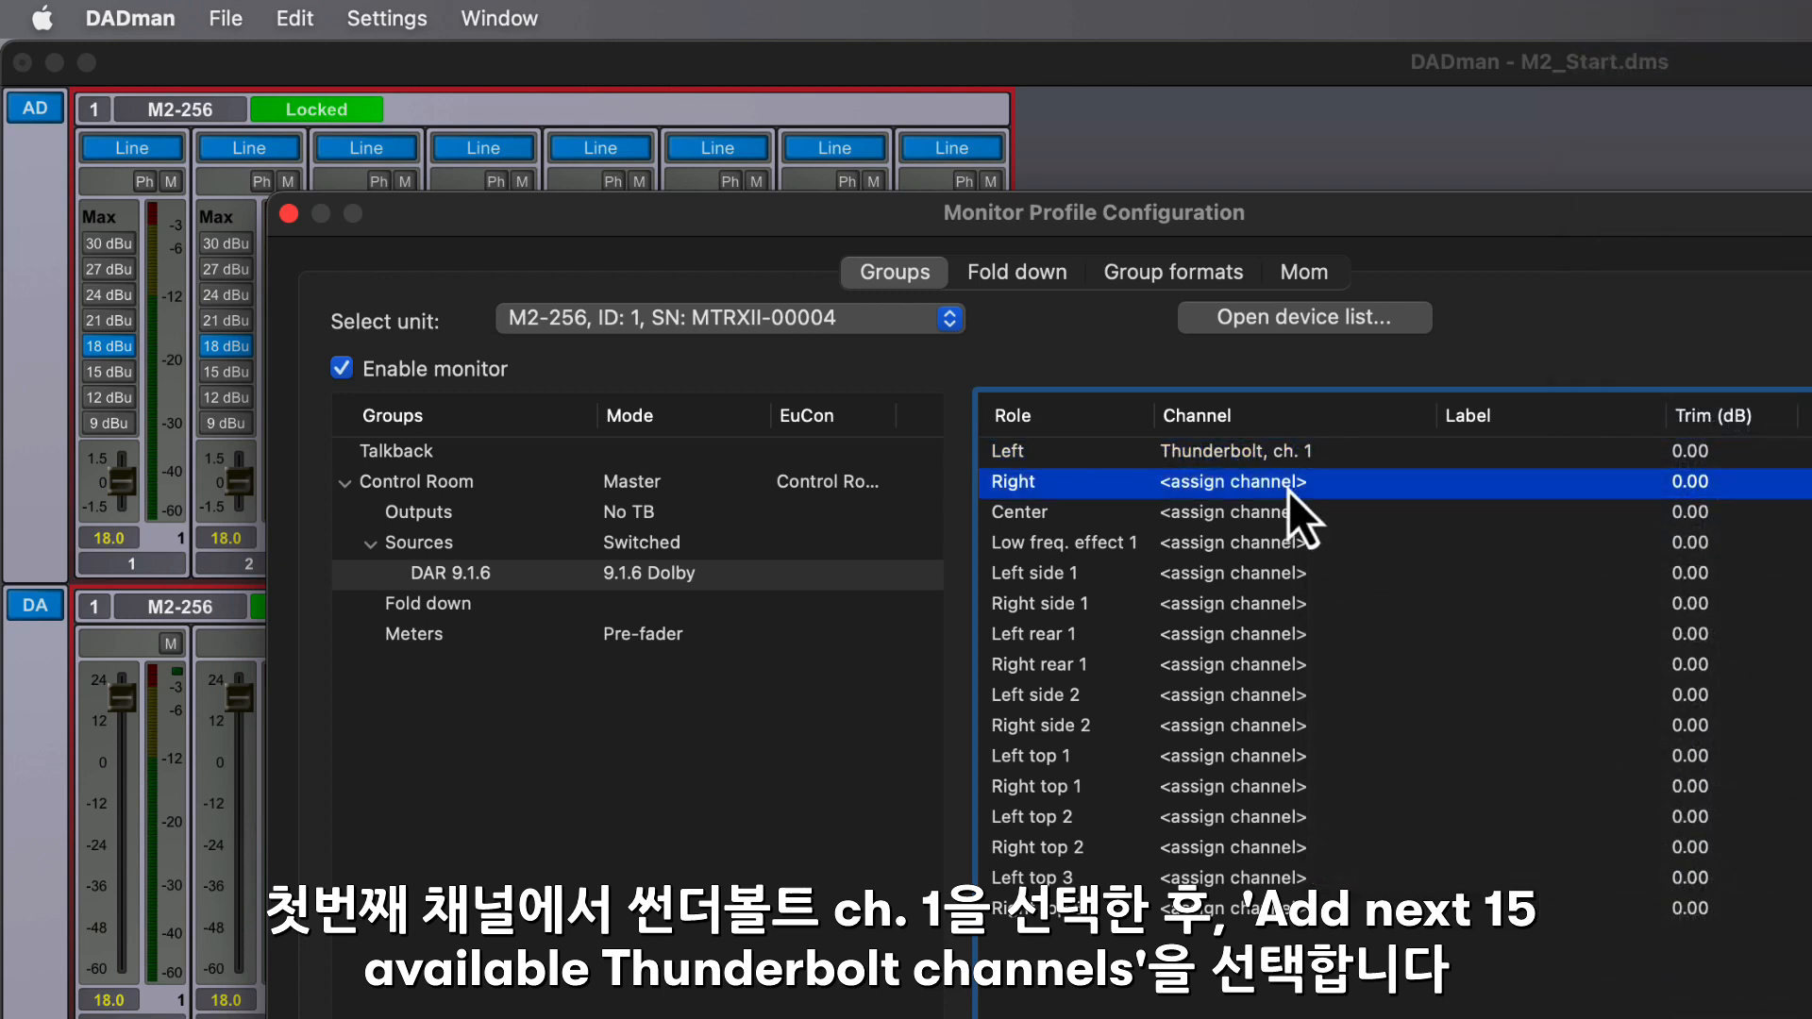
left_click(1288, 491)
left_click(1710, 546)
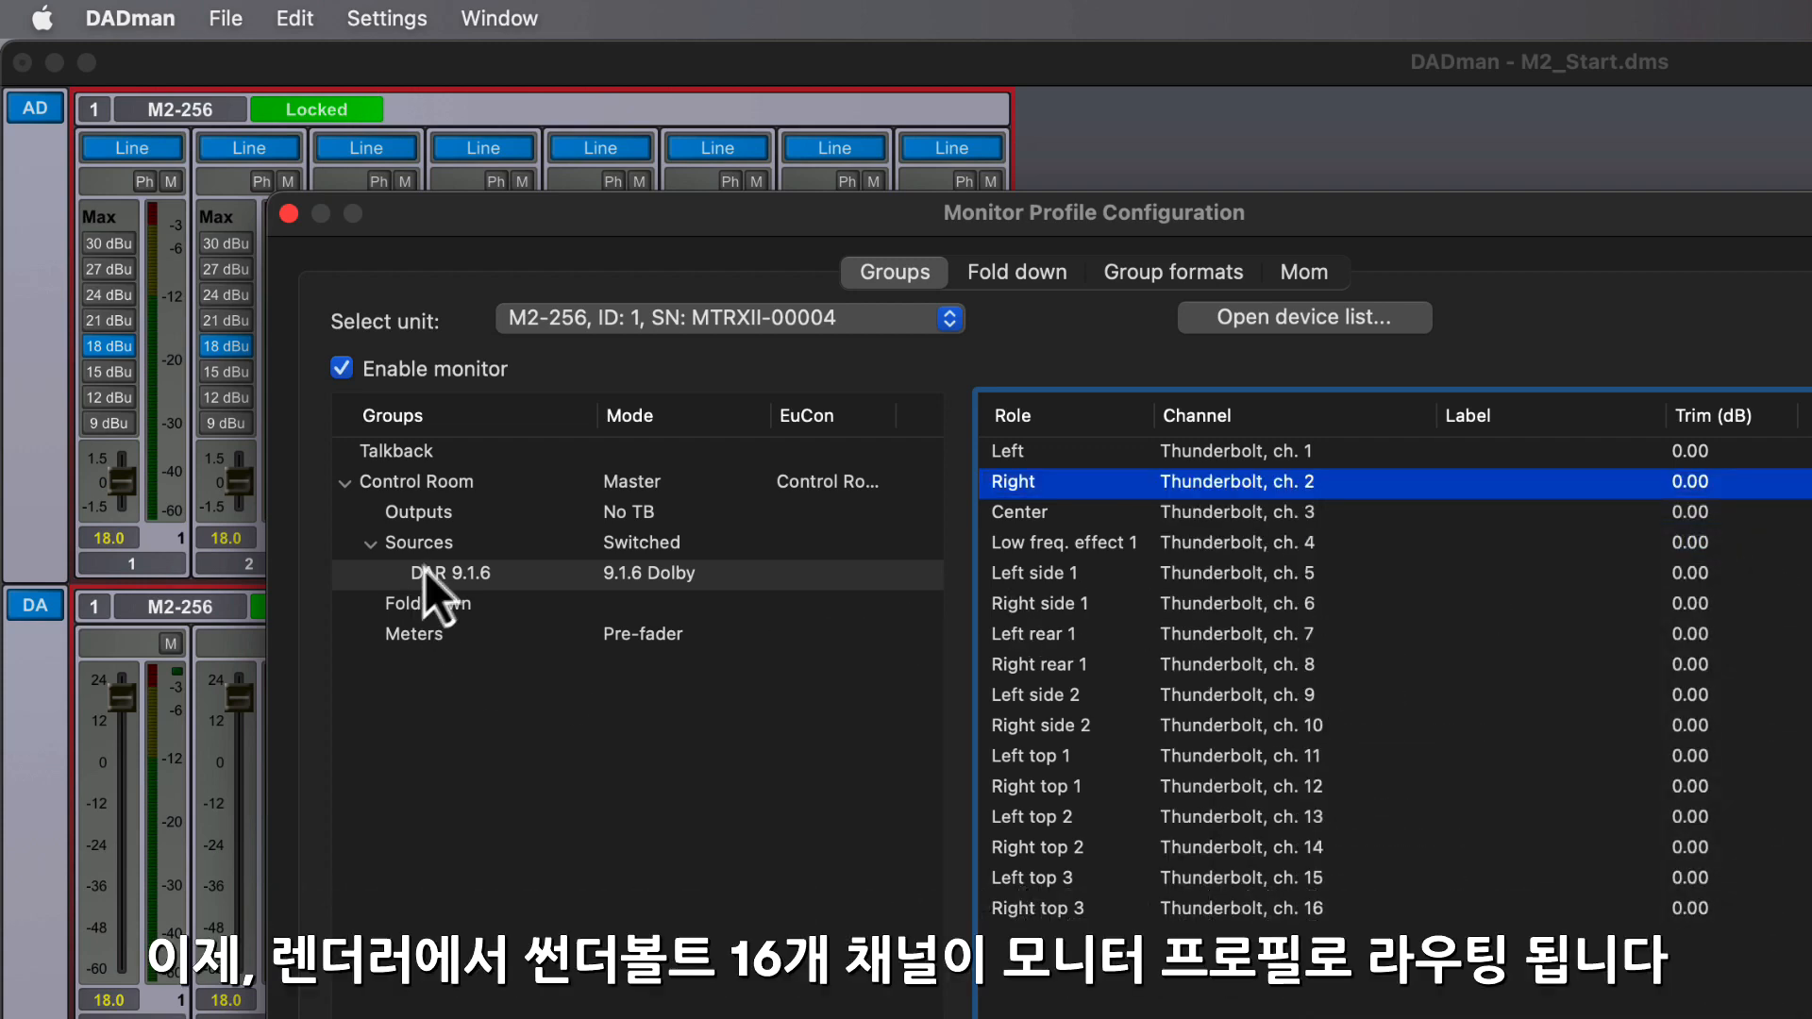
- Add a new output set to the Control Room group and name it "ATC 9.1.6"
left_click(453, 517)
right_click(468, 514)
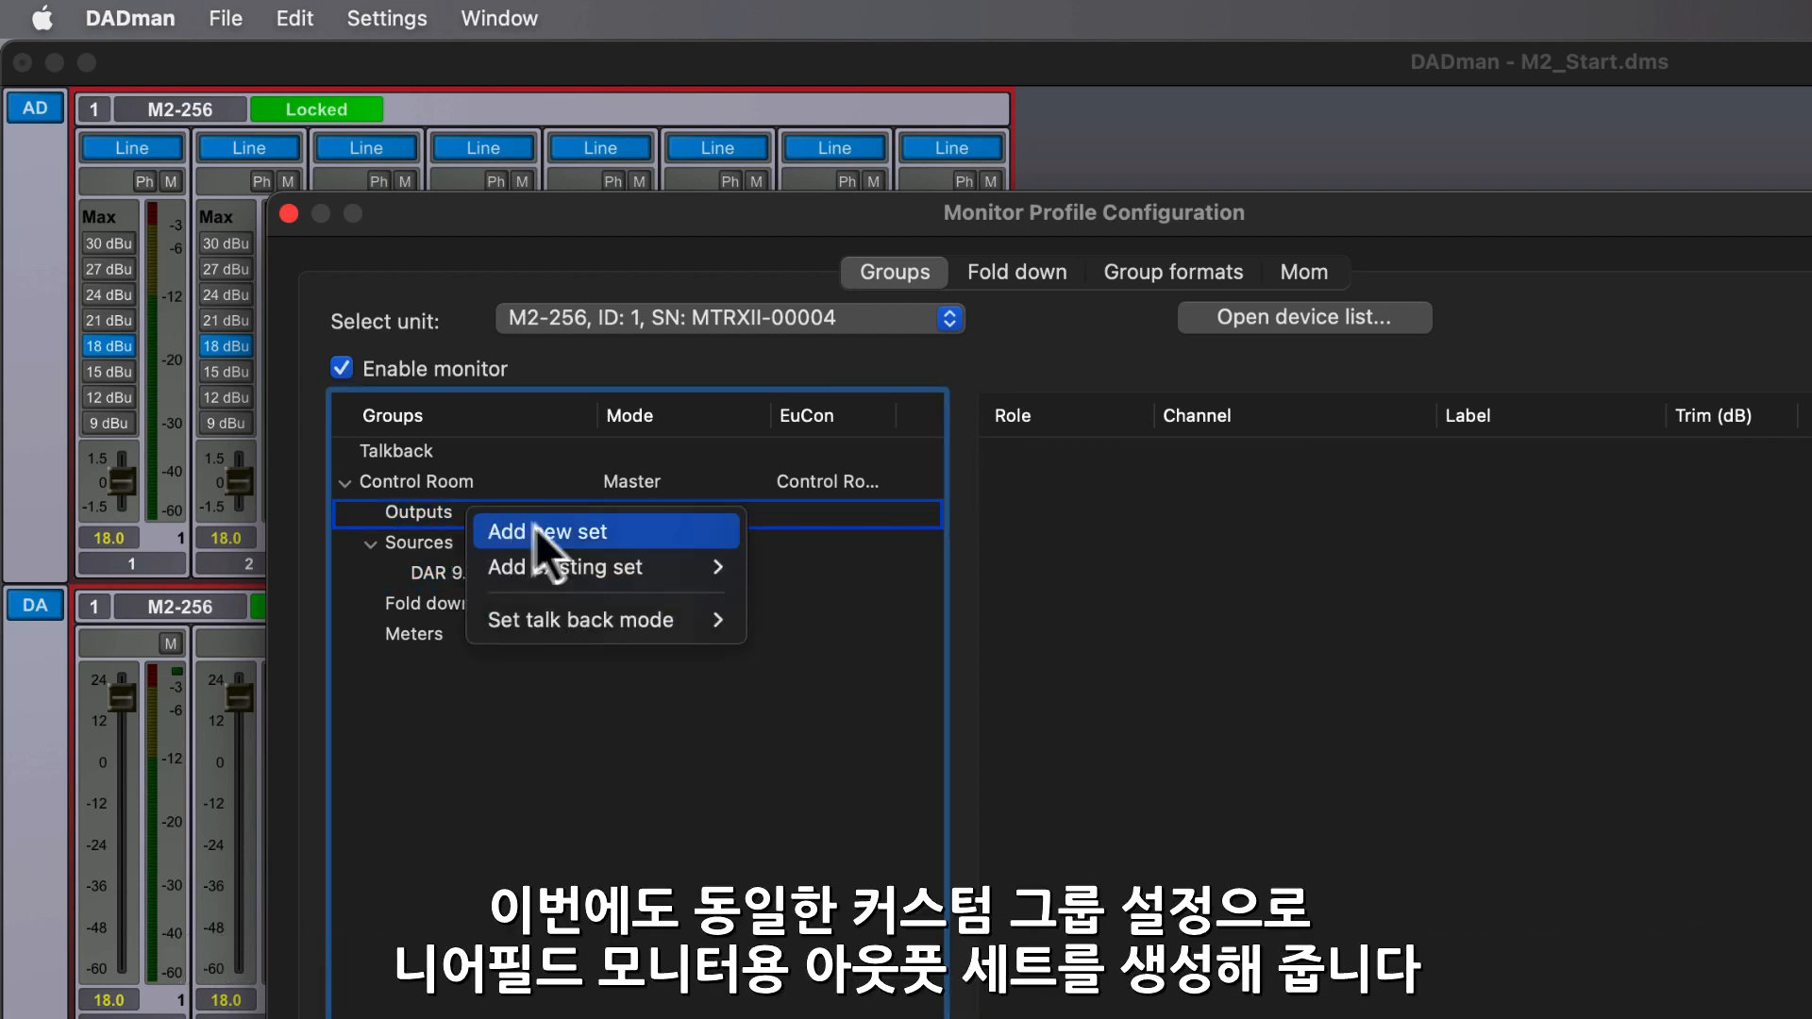
left_click(552, 534)
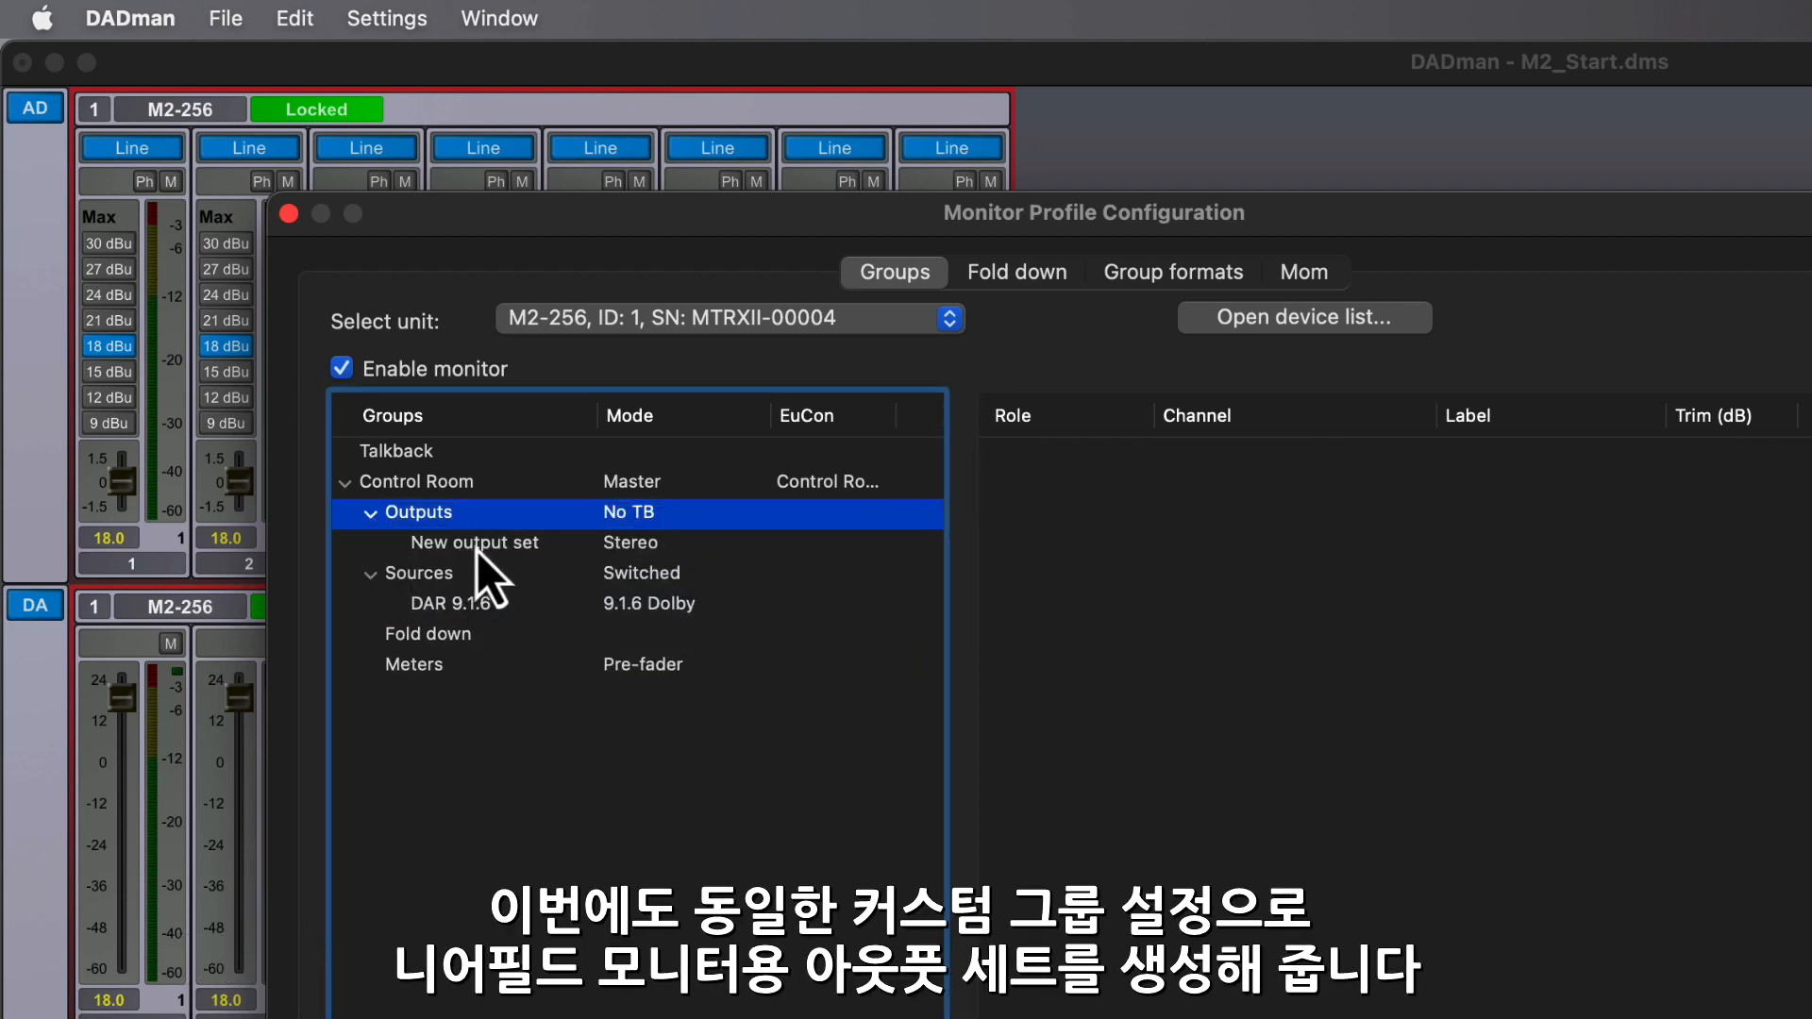
double_click(476, 545)
type("ATC")
key("Return")
- Set the group format of the ATC 9.1.6 output set to 9.1.6 Dolby
right_click(663, 544)
mouse_move(866, 825)
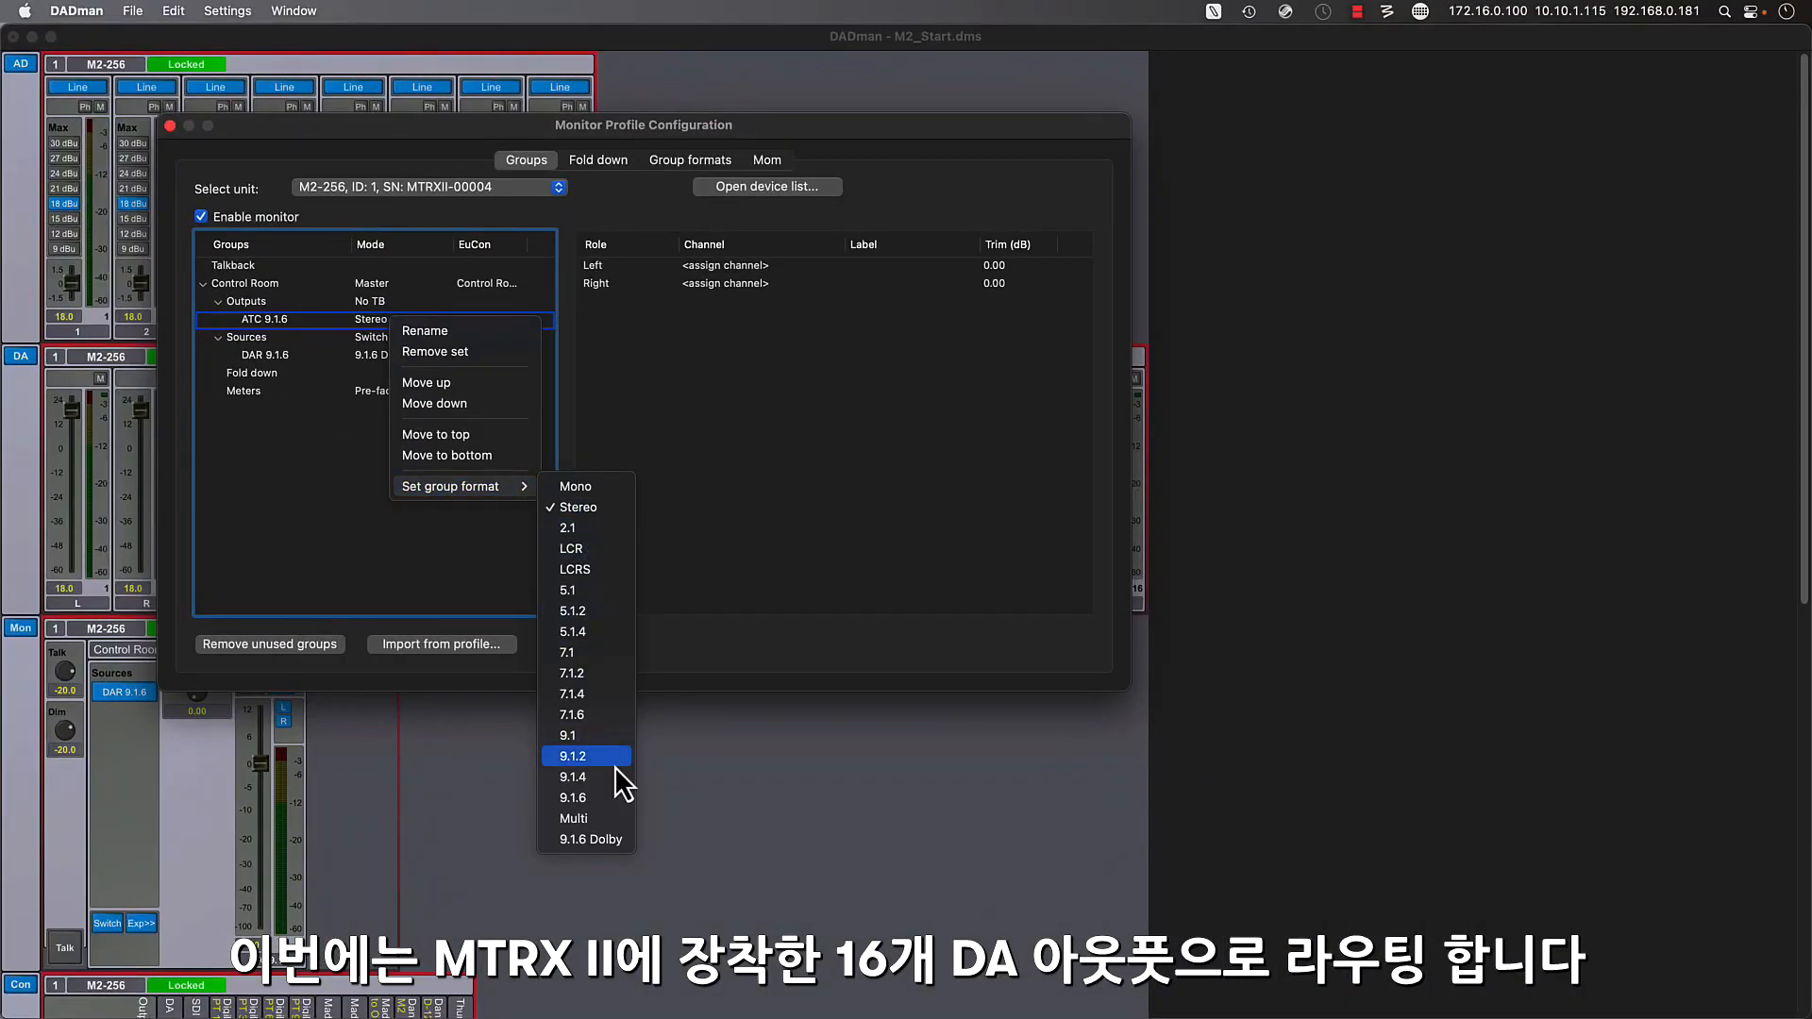
left_click(604, 838)
- Assign DA ch. 1 to the Left role of ATC 9.1.6 and add the next 15 available DA channels to the remaining roles
left_click(764, 267)
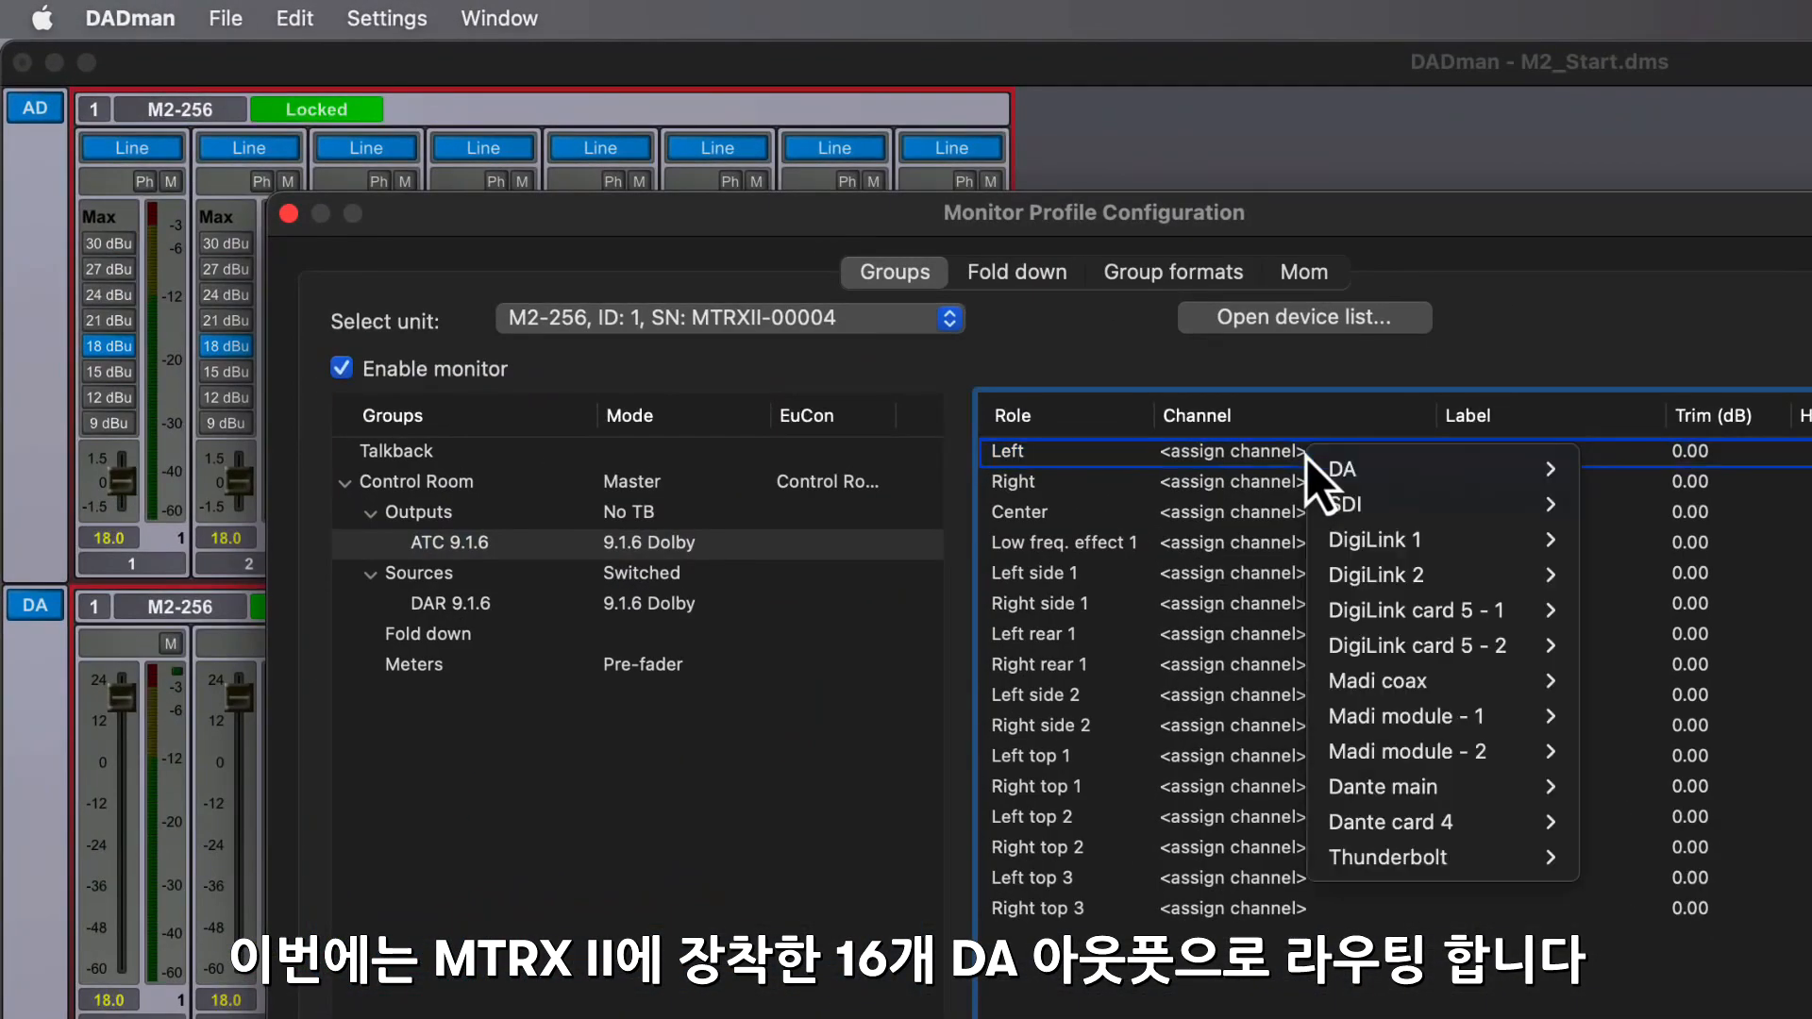
mouse_move(1311, 464)
left_click(1618, 469)
left_click(1350, 481)
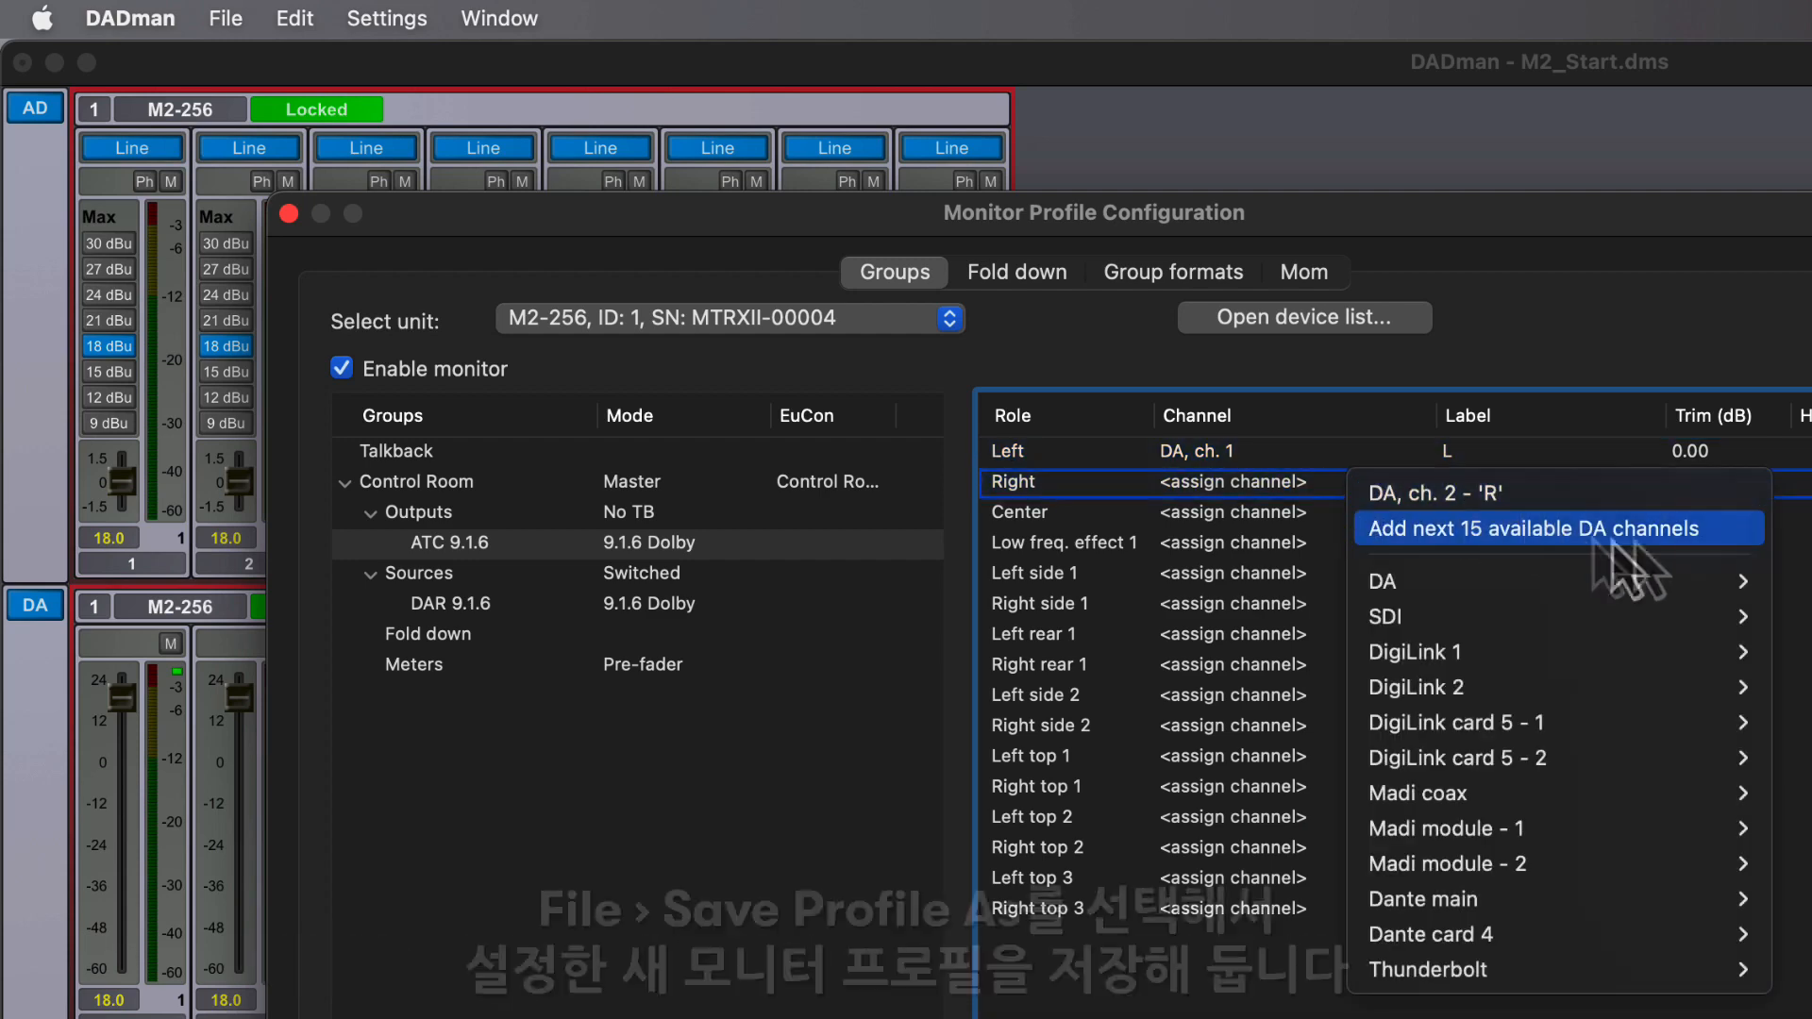
left_click(1715, 534)
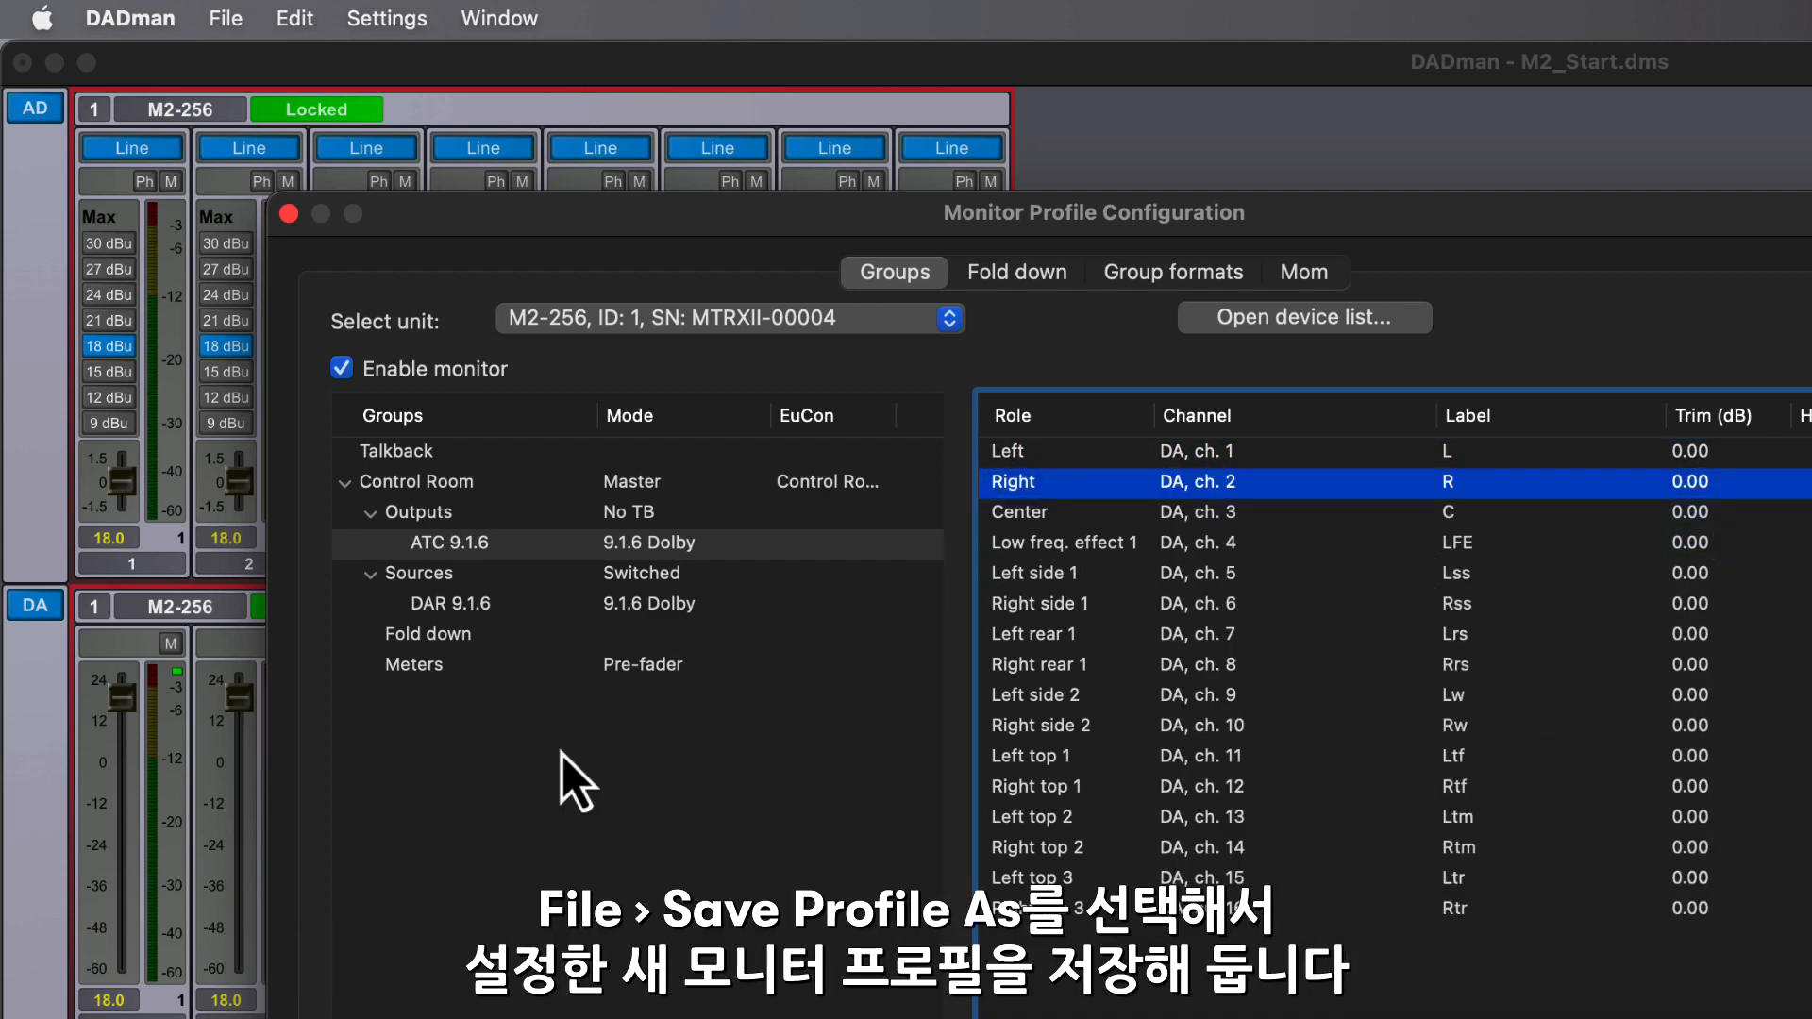
- Close the monitor profile configuration and save the profile as M2_Start_MP in the DAD Configs folder
left_click(289, 216)
left_click(227, 18)
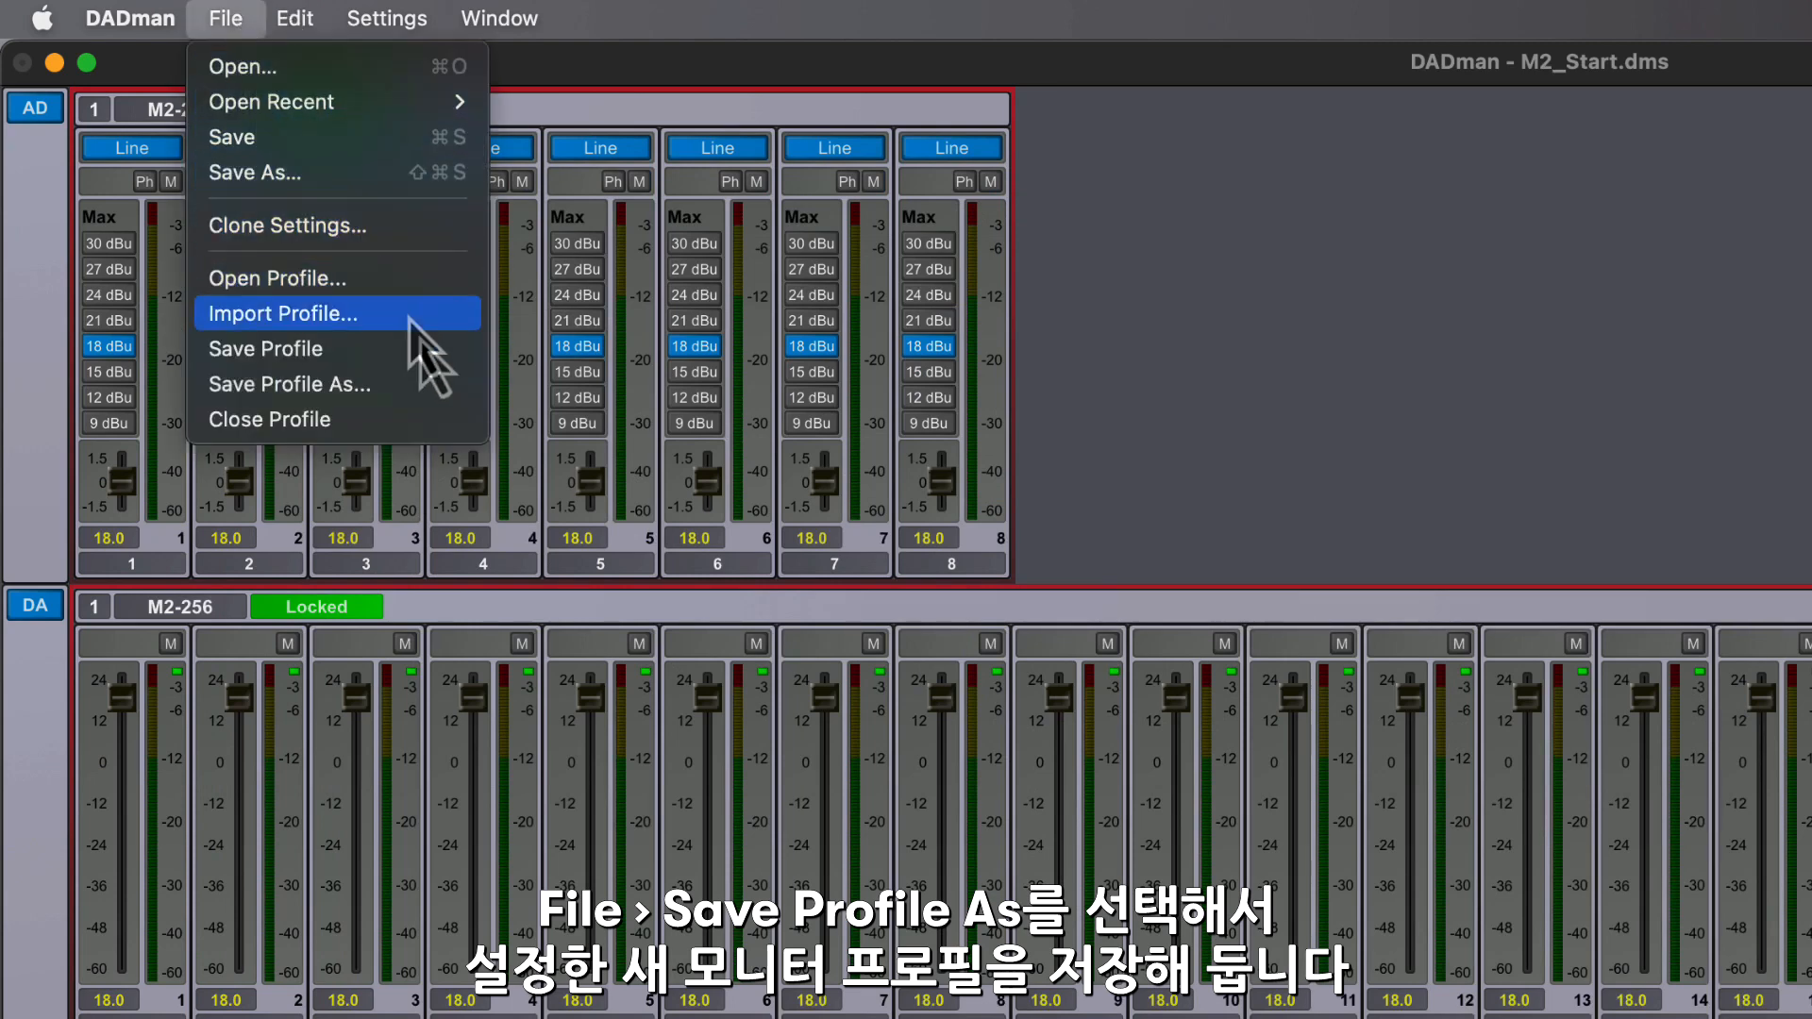
left_click(446, 394)
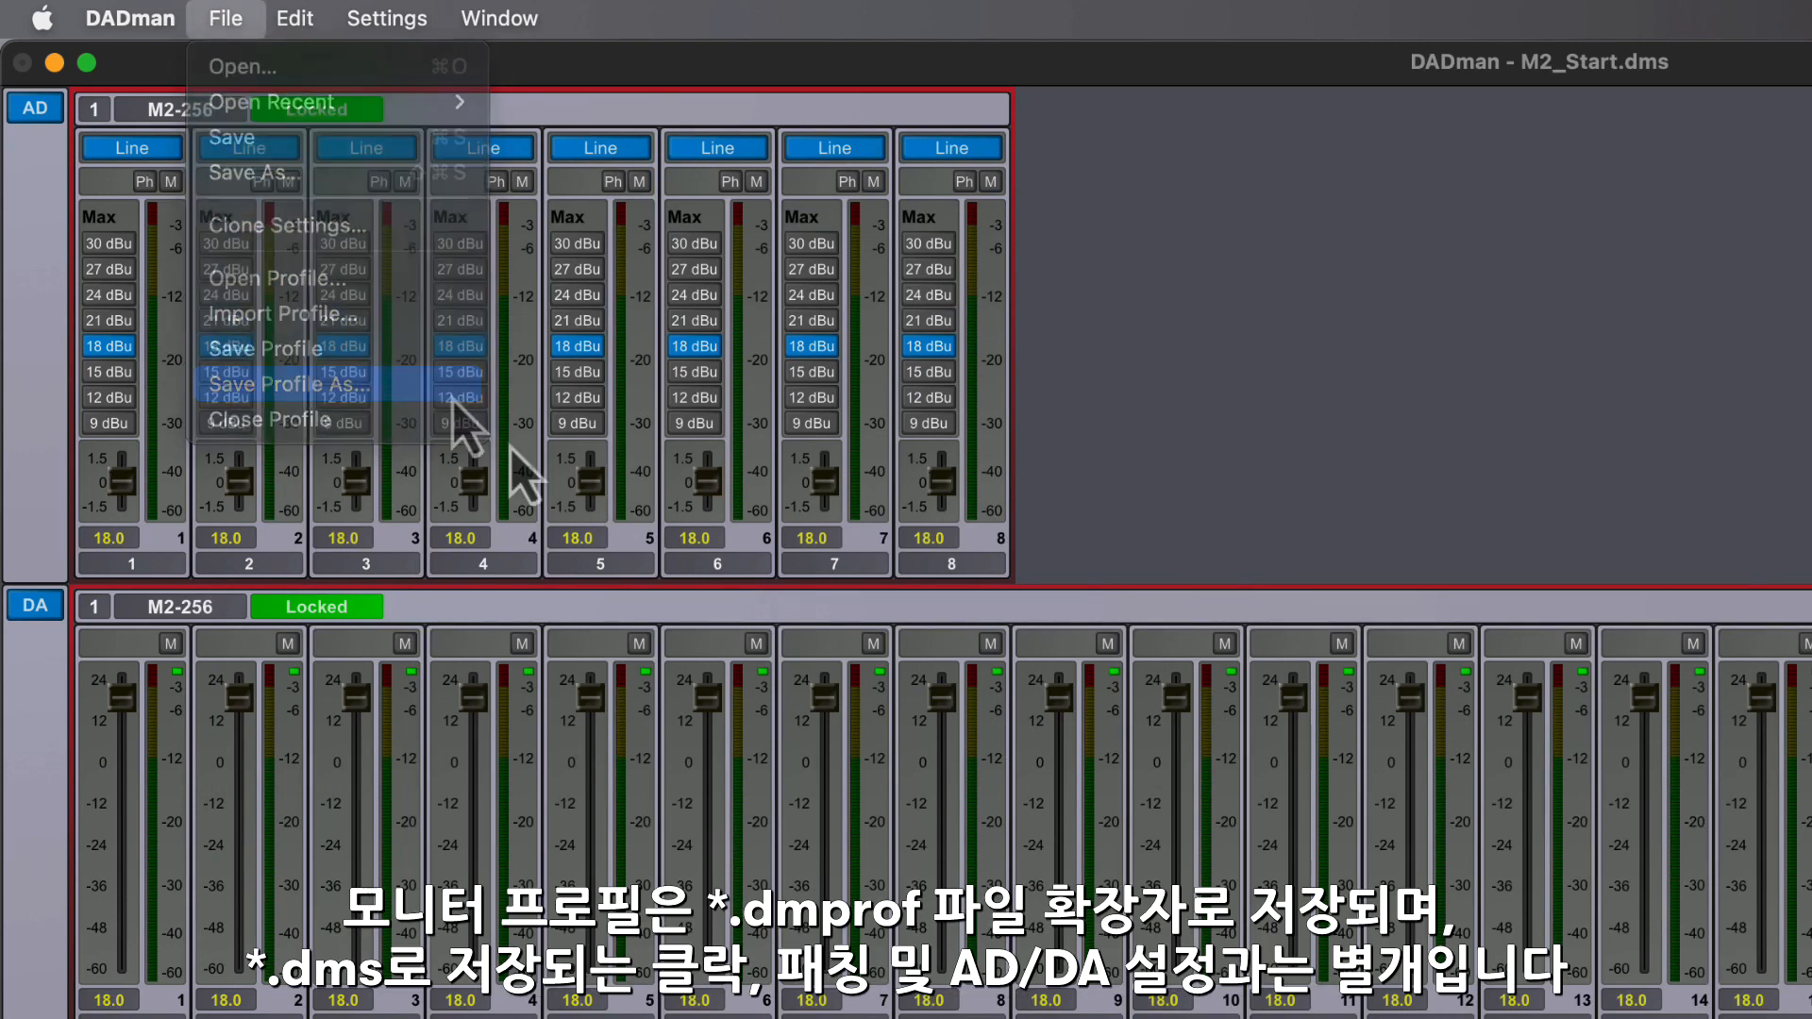
type("M2_Start_MP")
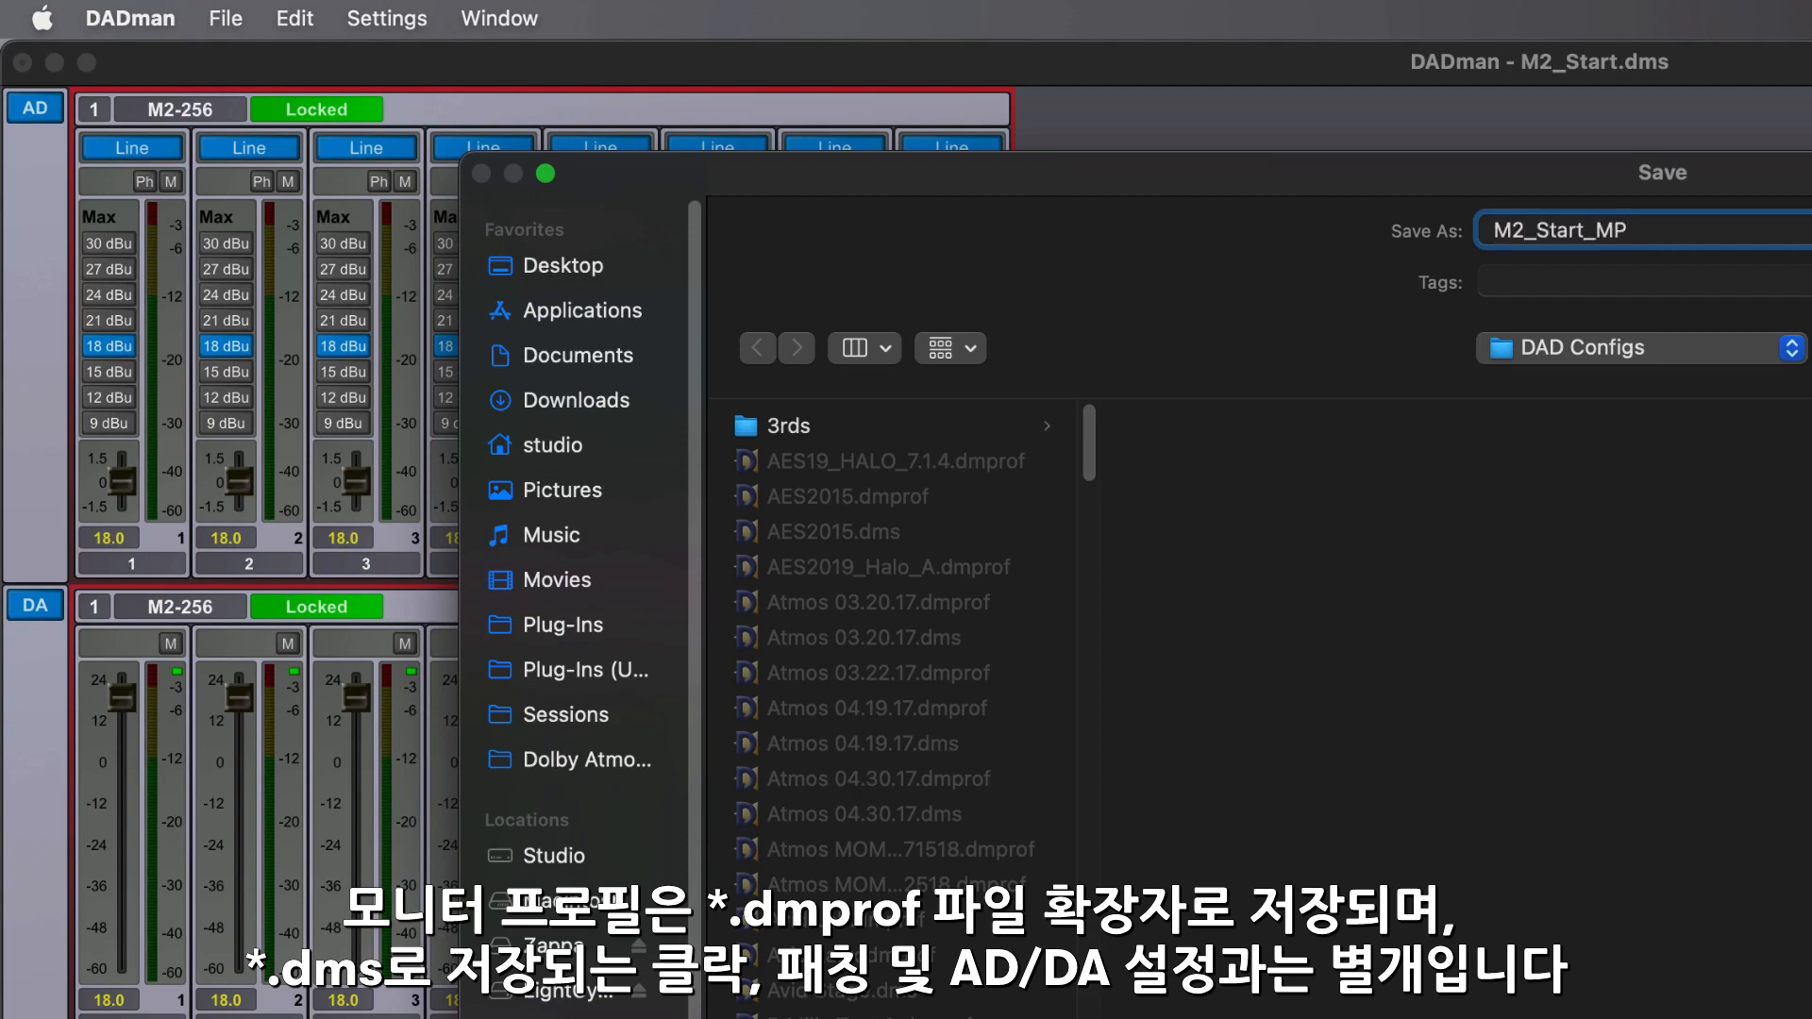
key("Return")
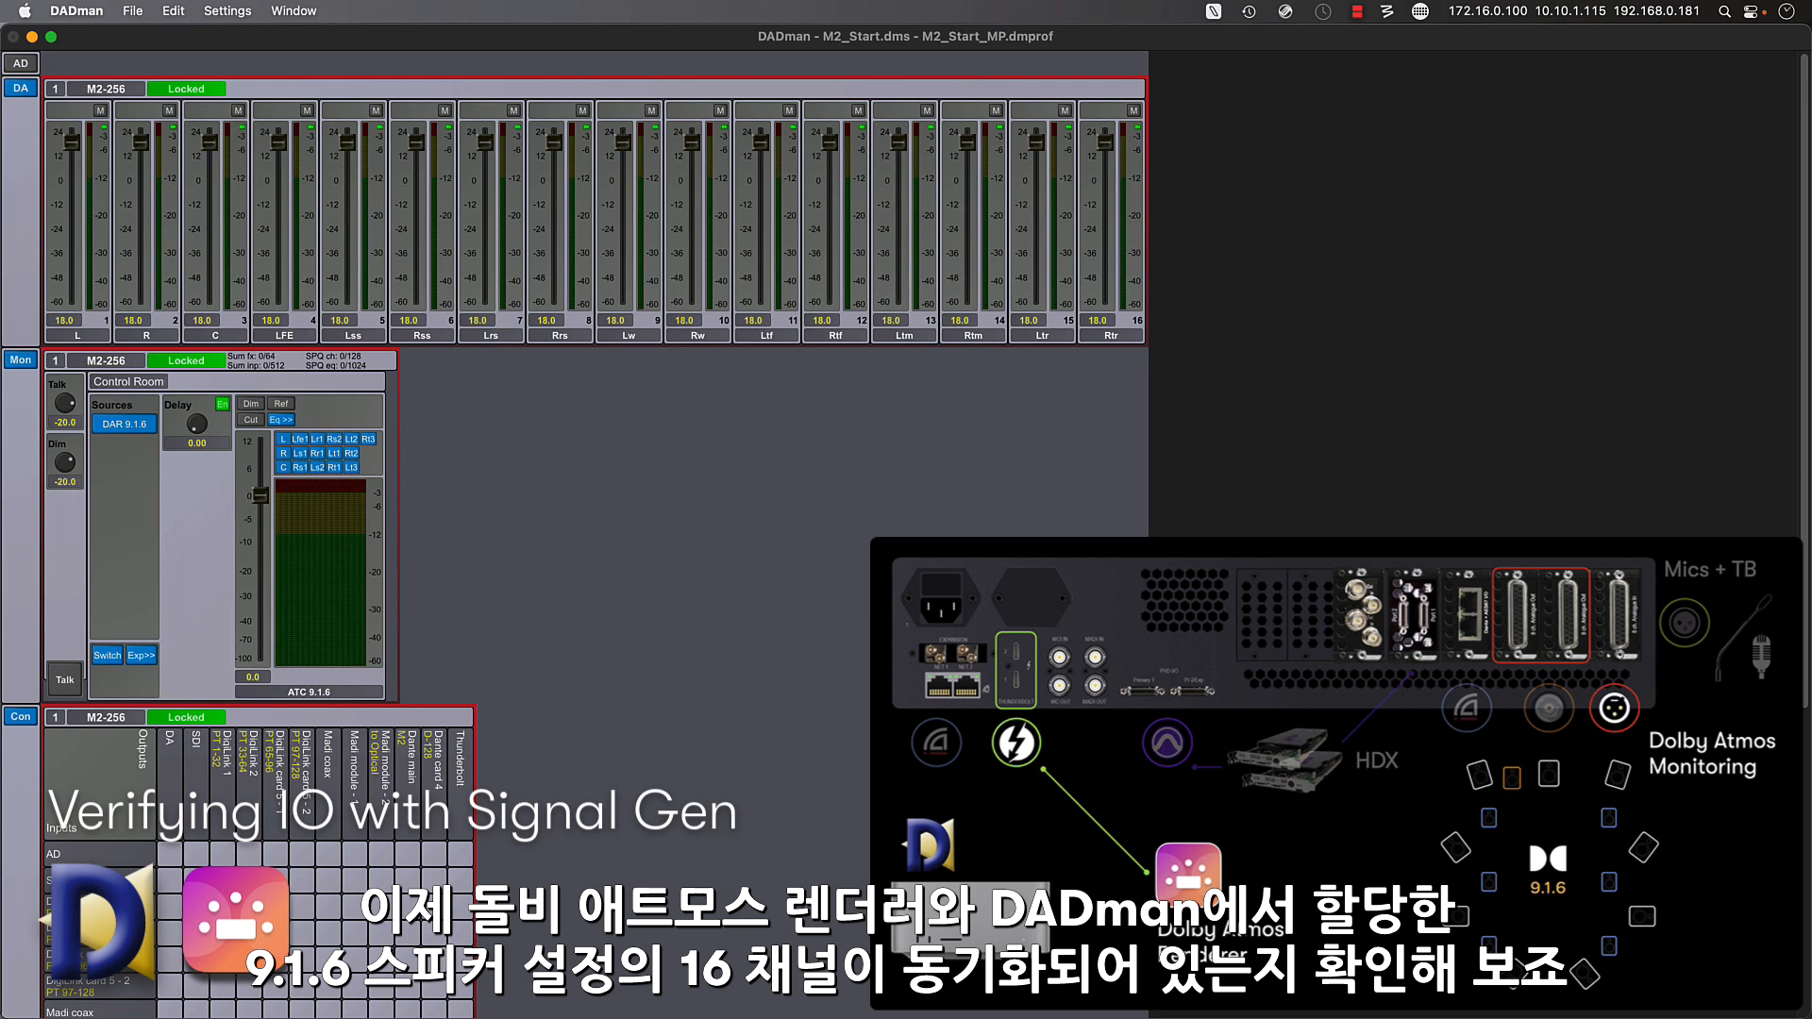
- Expand the Control Room source meters, and open Speaker Calibration in the Dolby Atmos Renderer, placed clear of the DADman meters
left_click(141, 655)
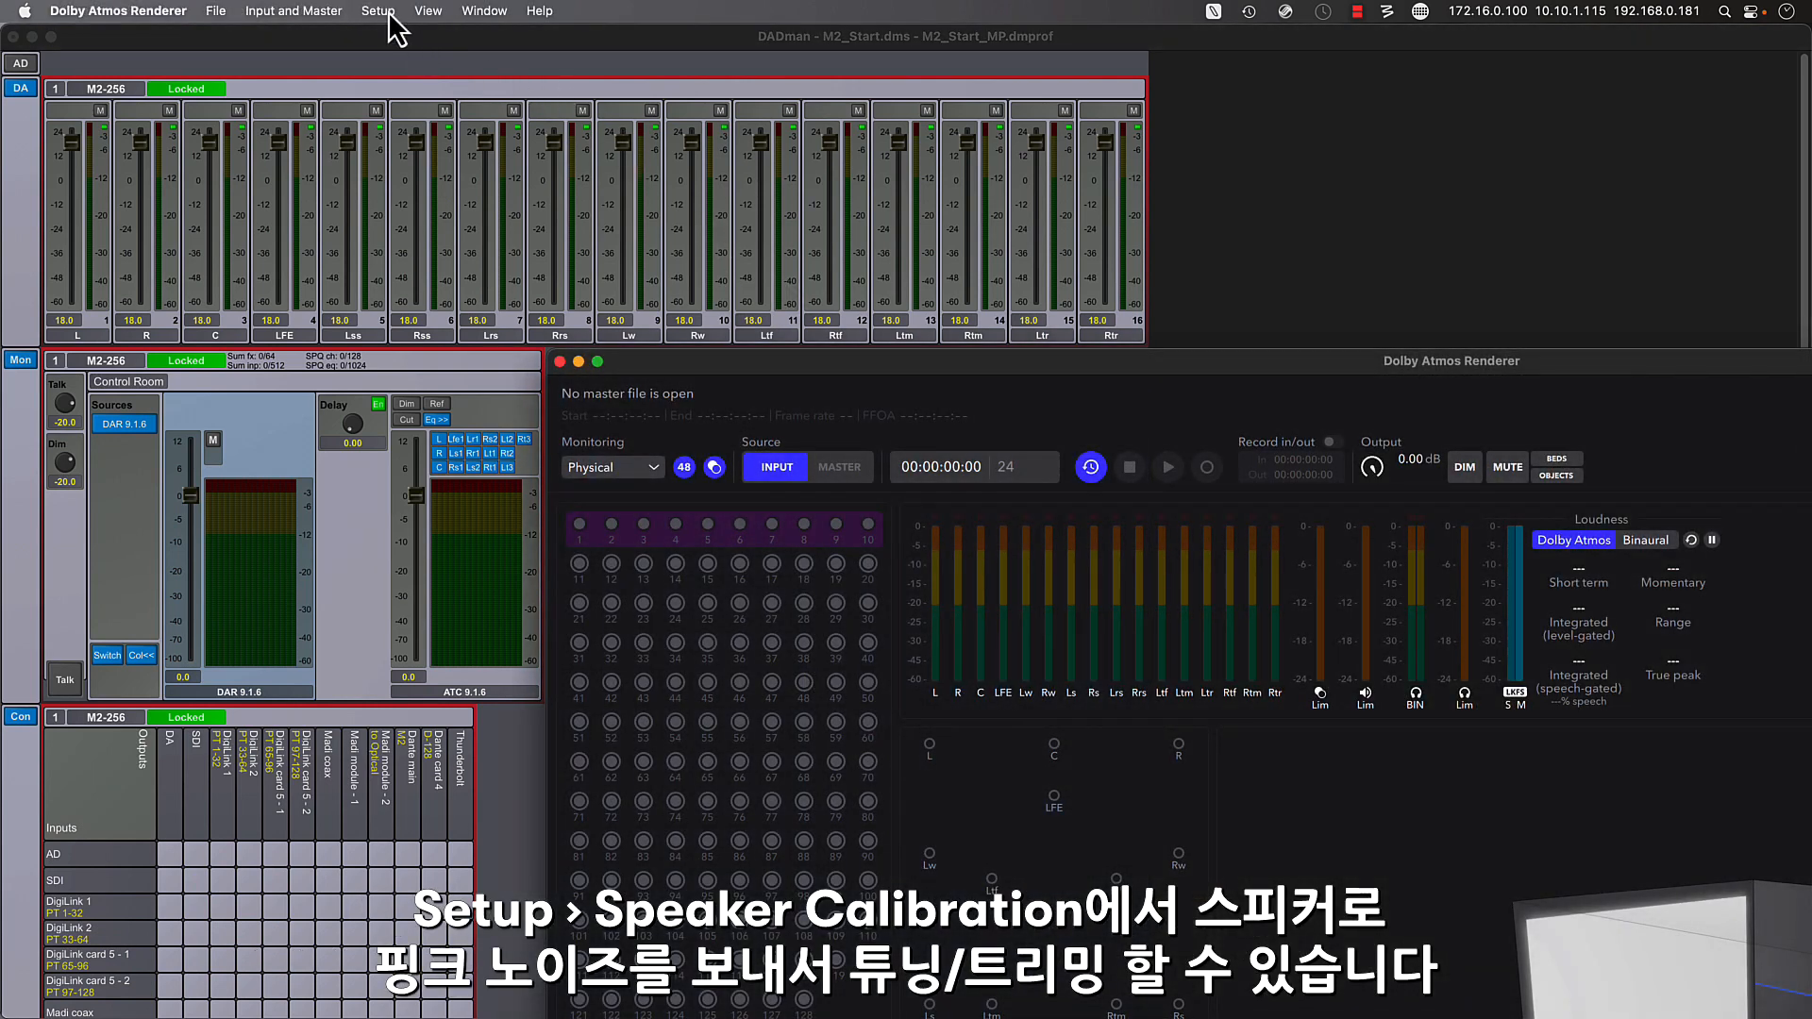
left_click(378, 12)
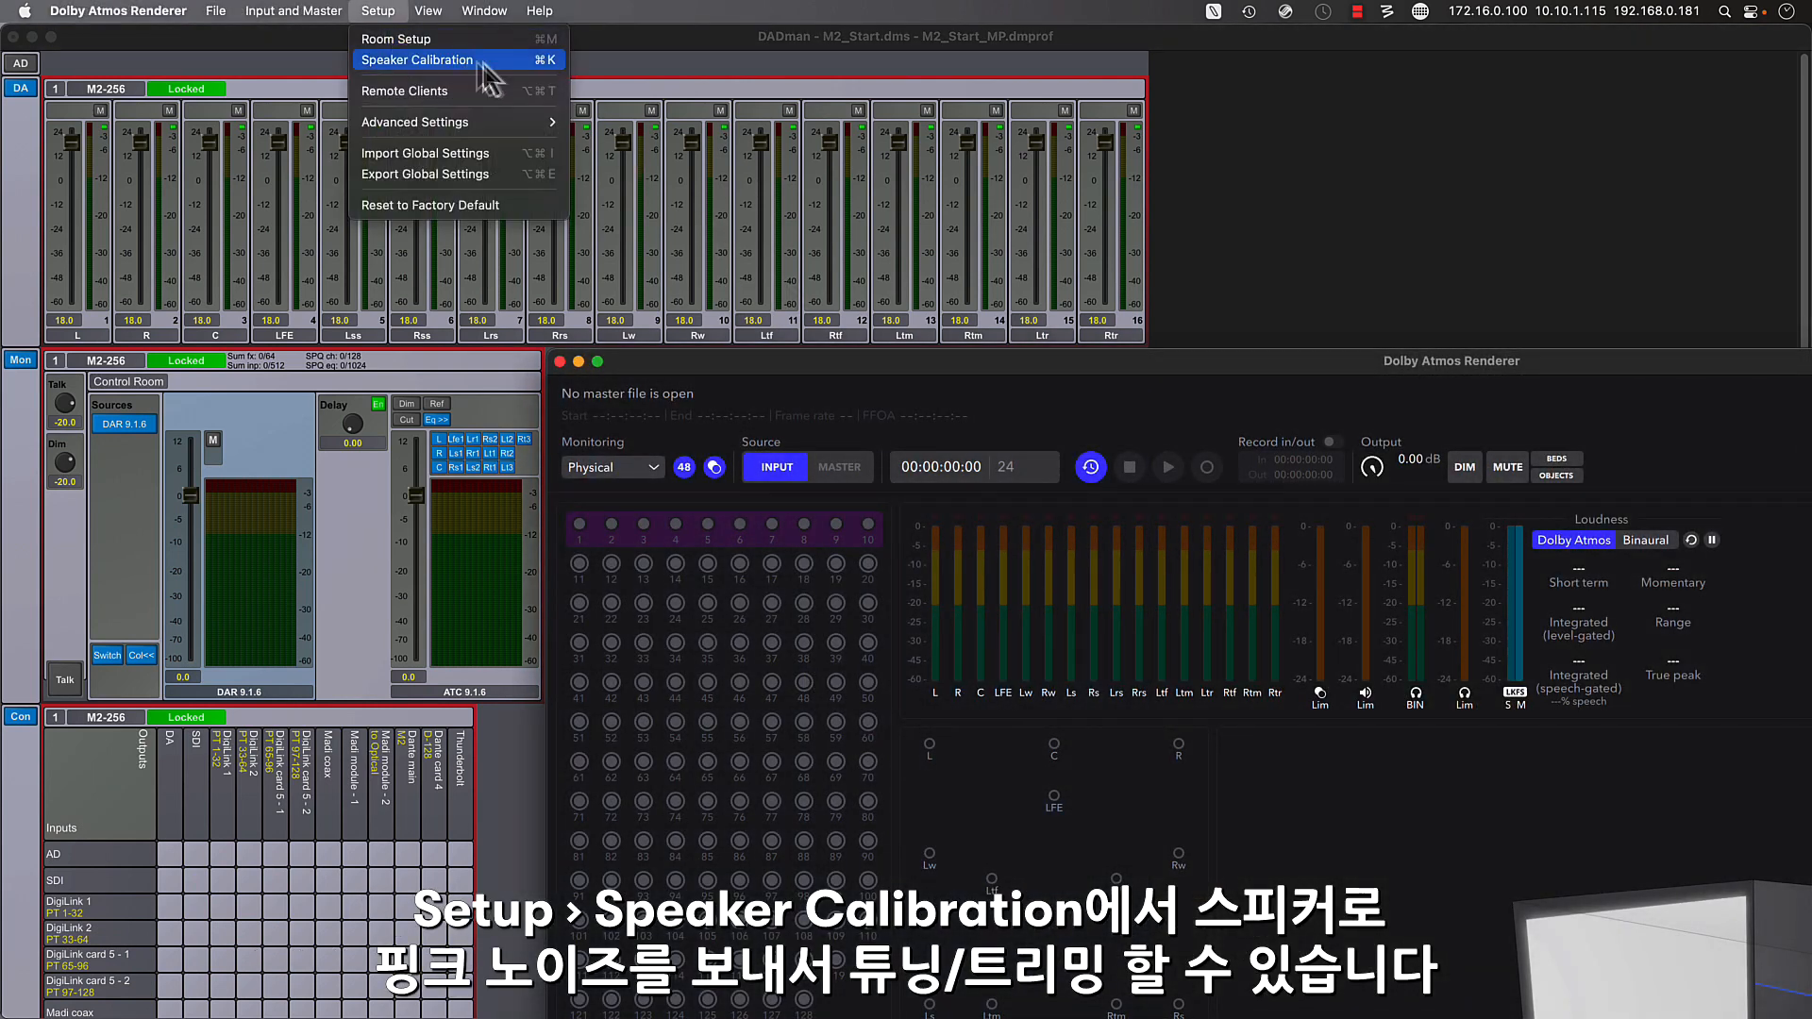
left_click(501, 66)
left_click_drag(896, 179, 1383, 47)
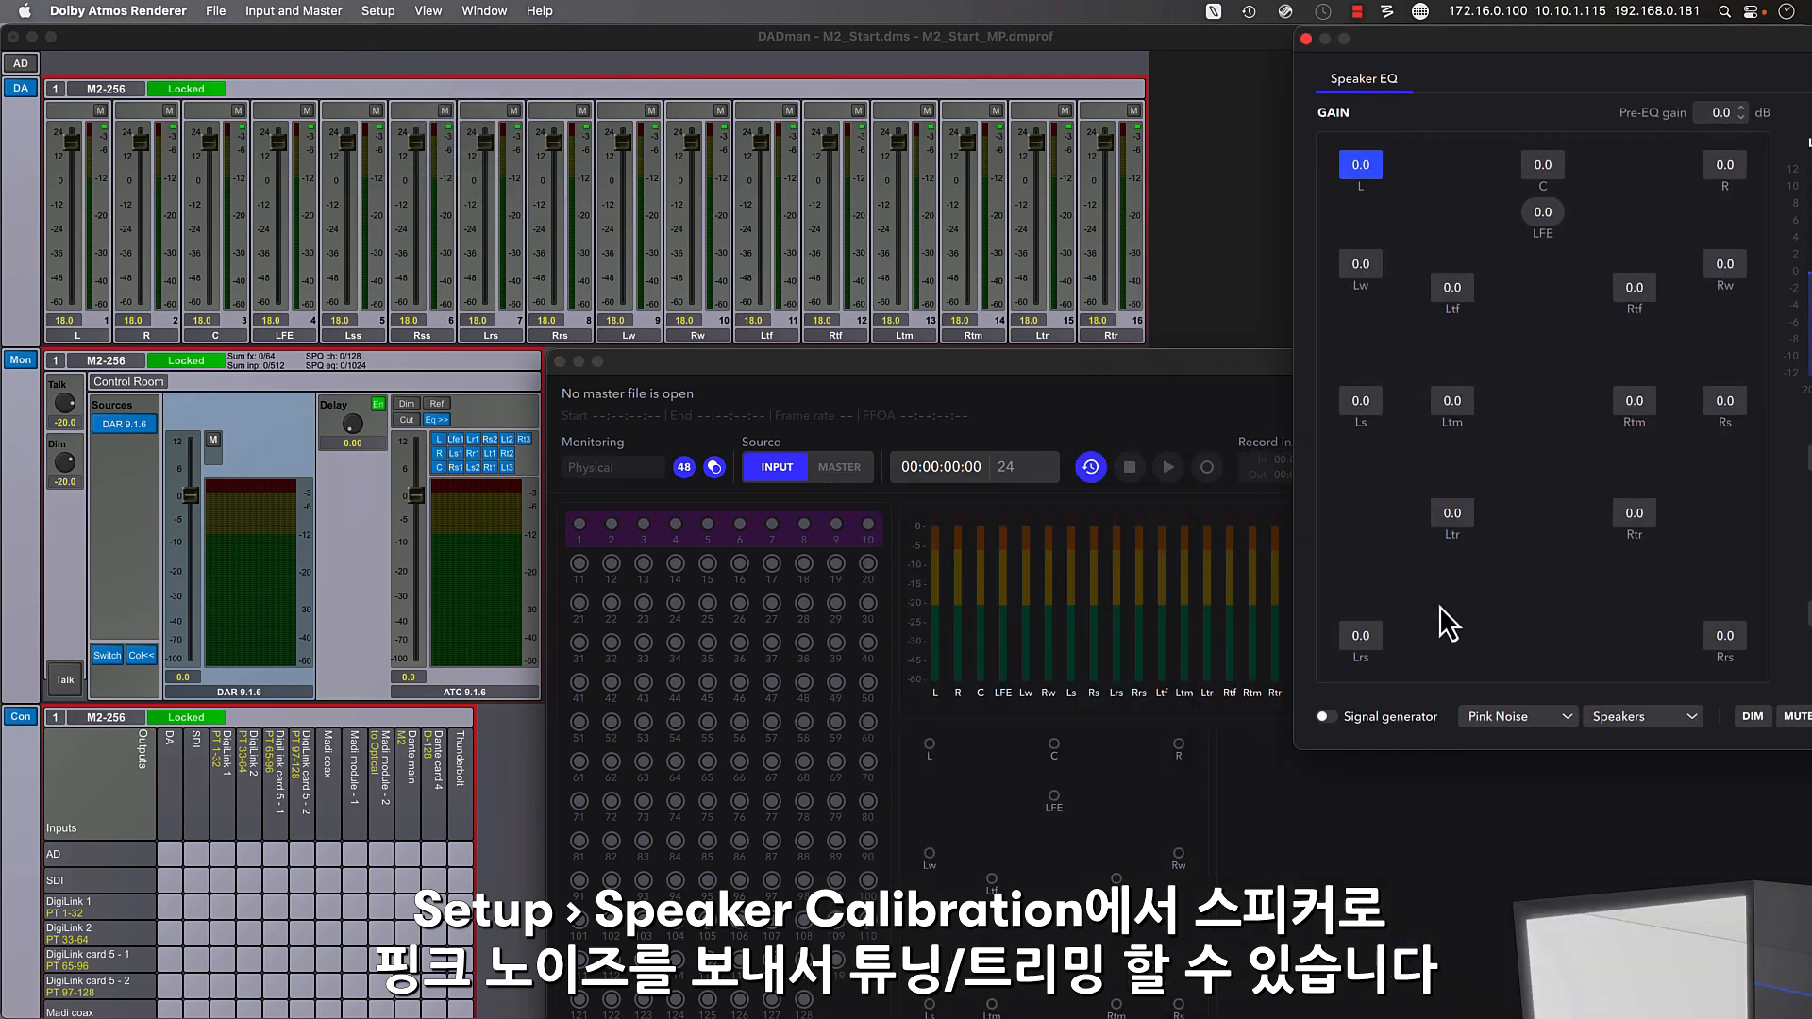
- Enable the pink noise signal generator and check the signal routing of the L, R, C, LFE, Ls, Rs, Lrs and Rrs speakers
left_click(1326, 716)
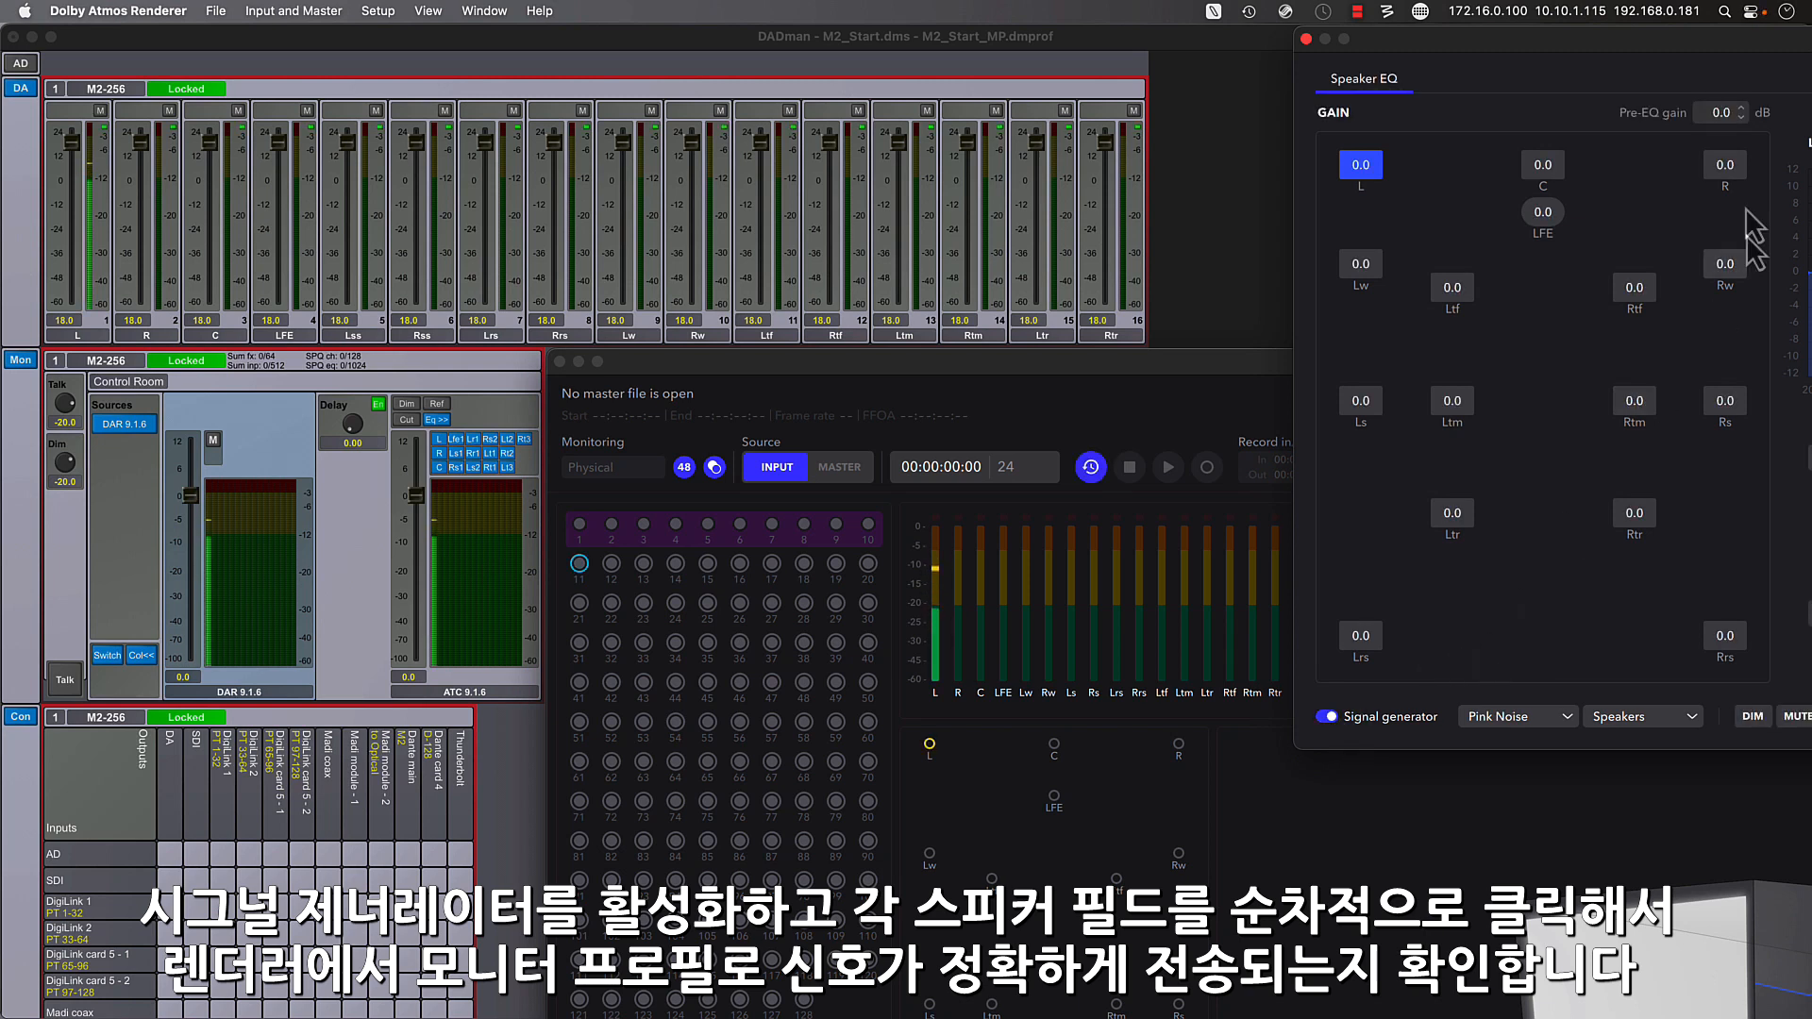
left_click(1725, 165)
left_click(1547, 167)
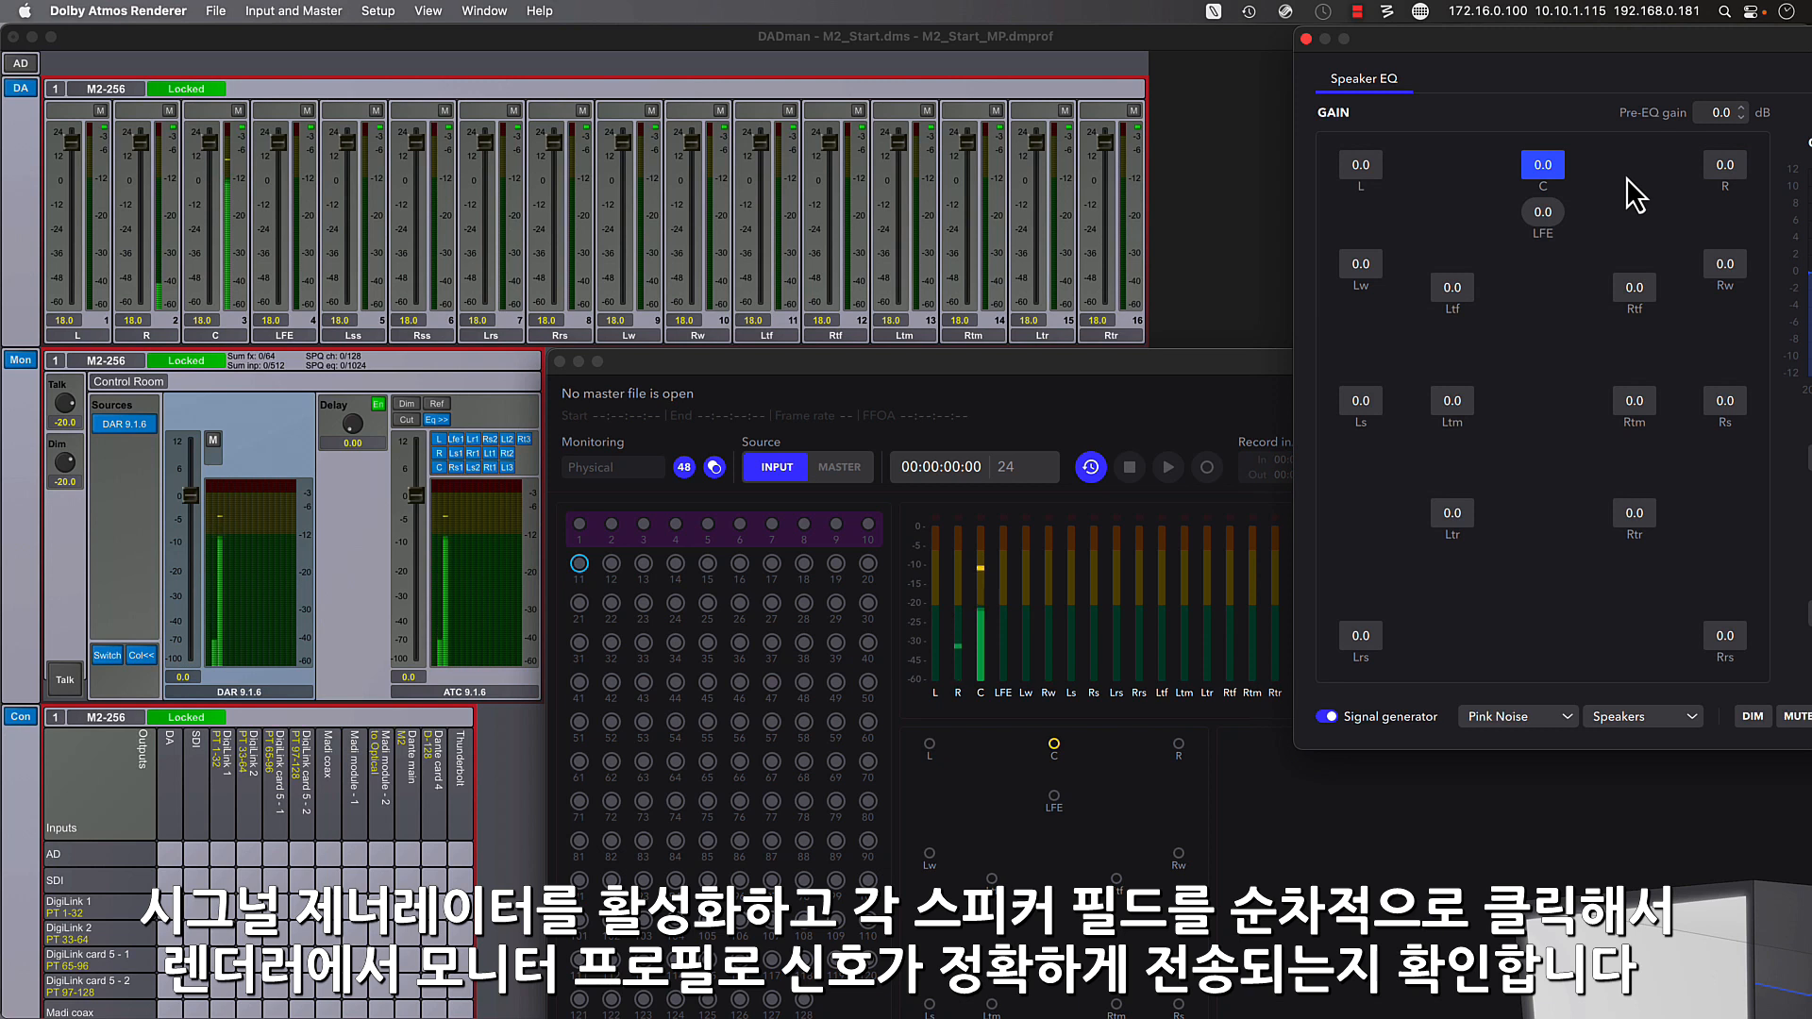
left_click(1555, 213)
left_click(1364, 404)
left_click(1726, 401)
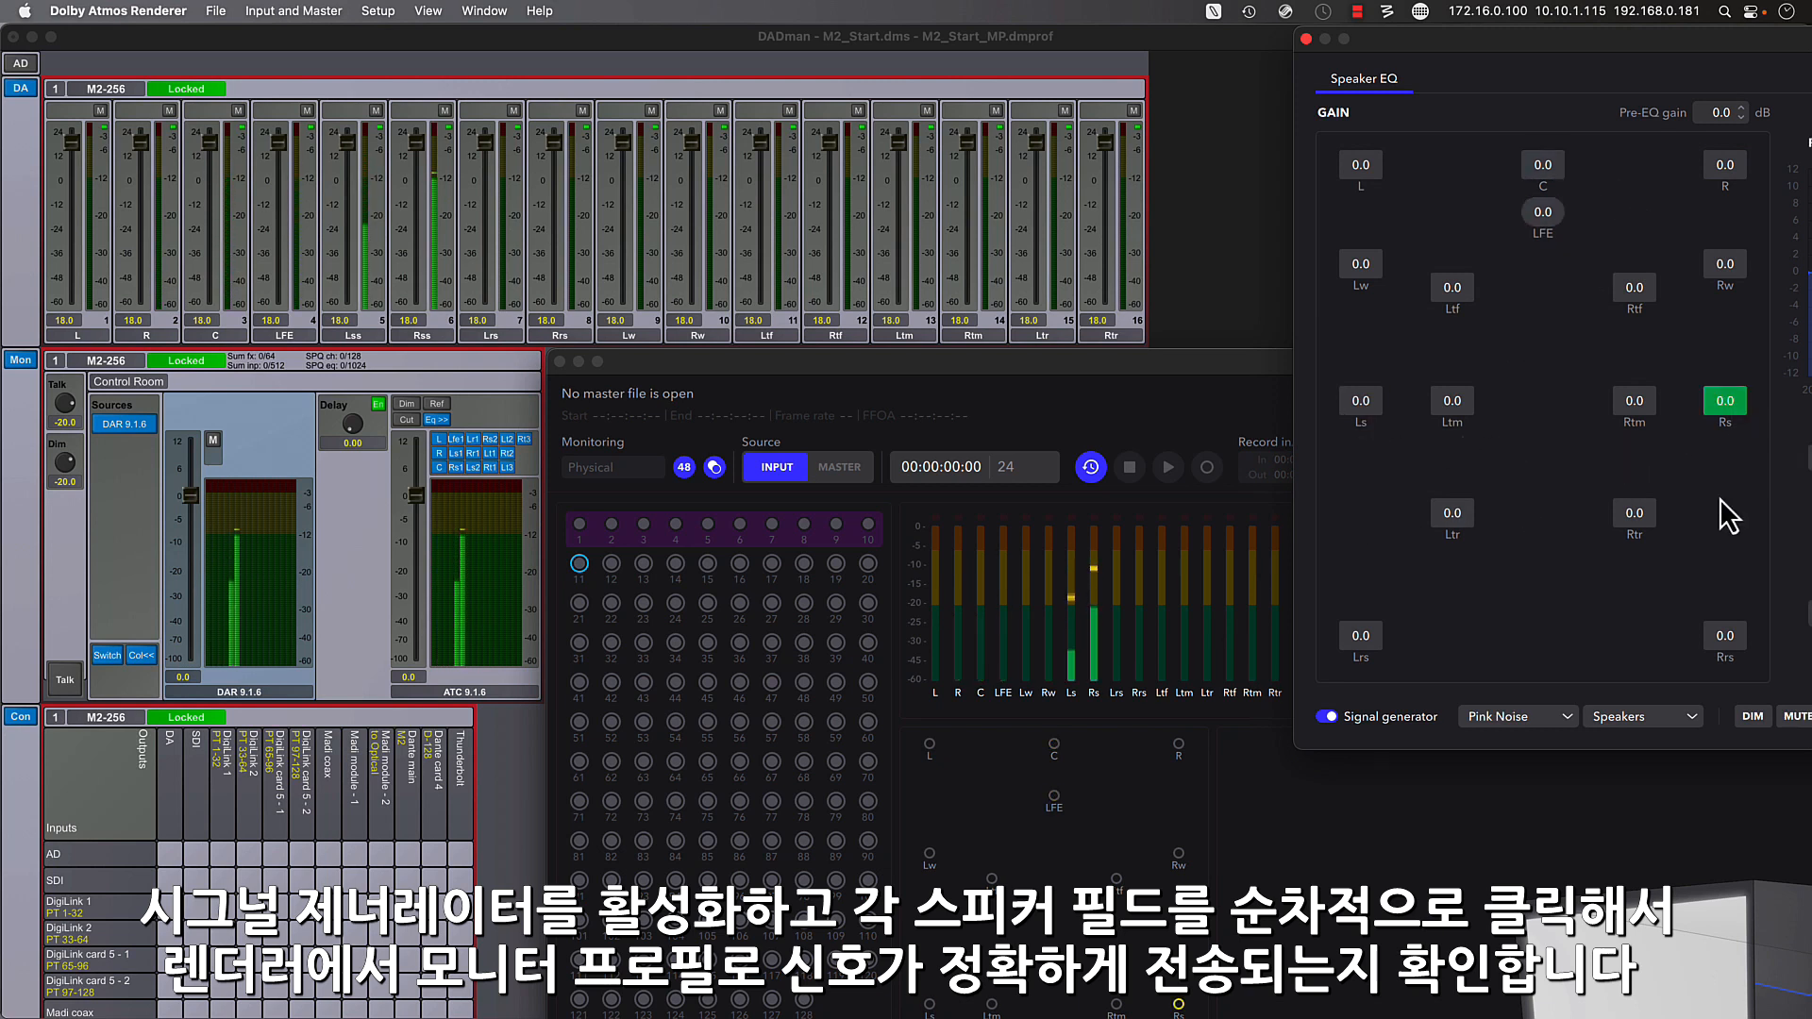
left_click(1360, 635)
left_click(1725, 635)
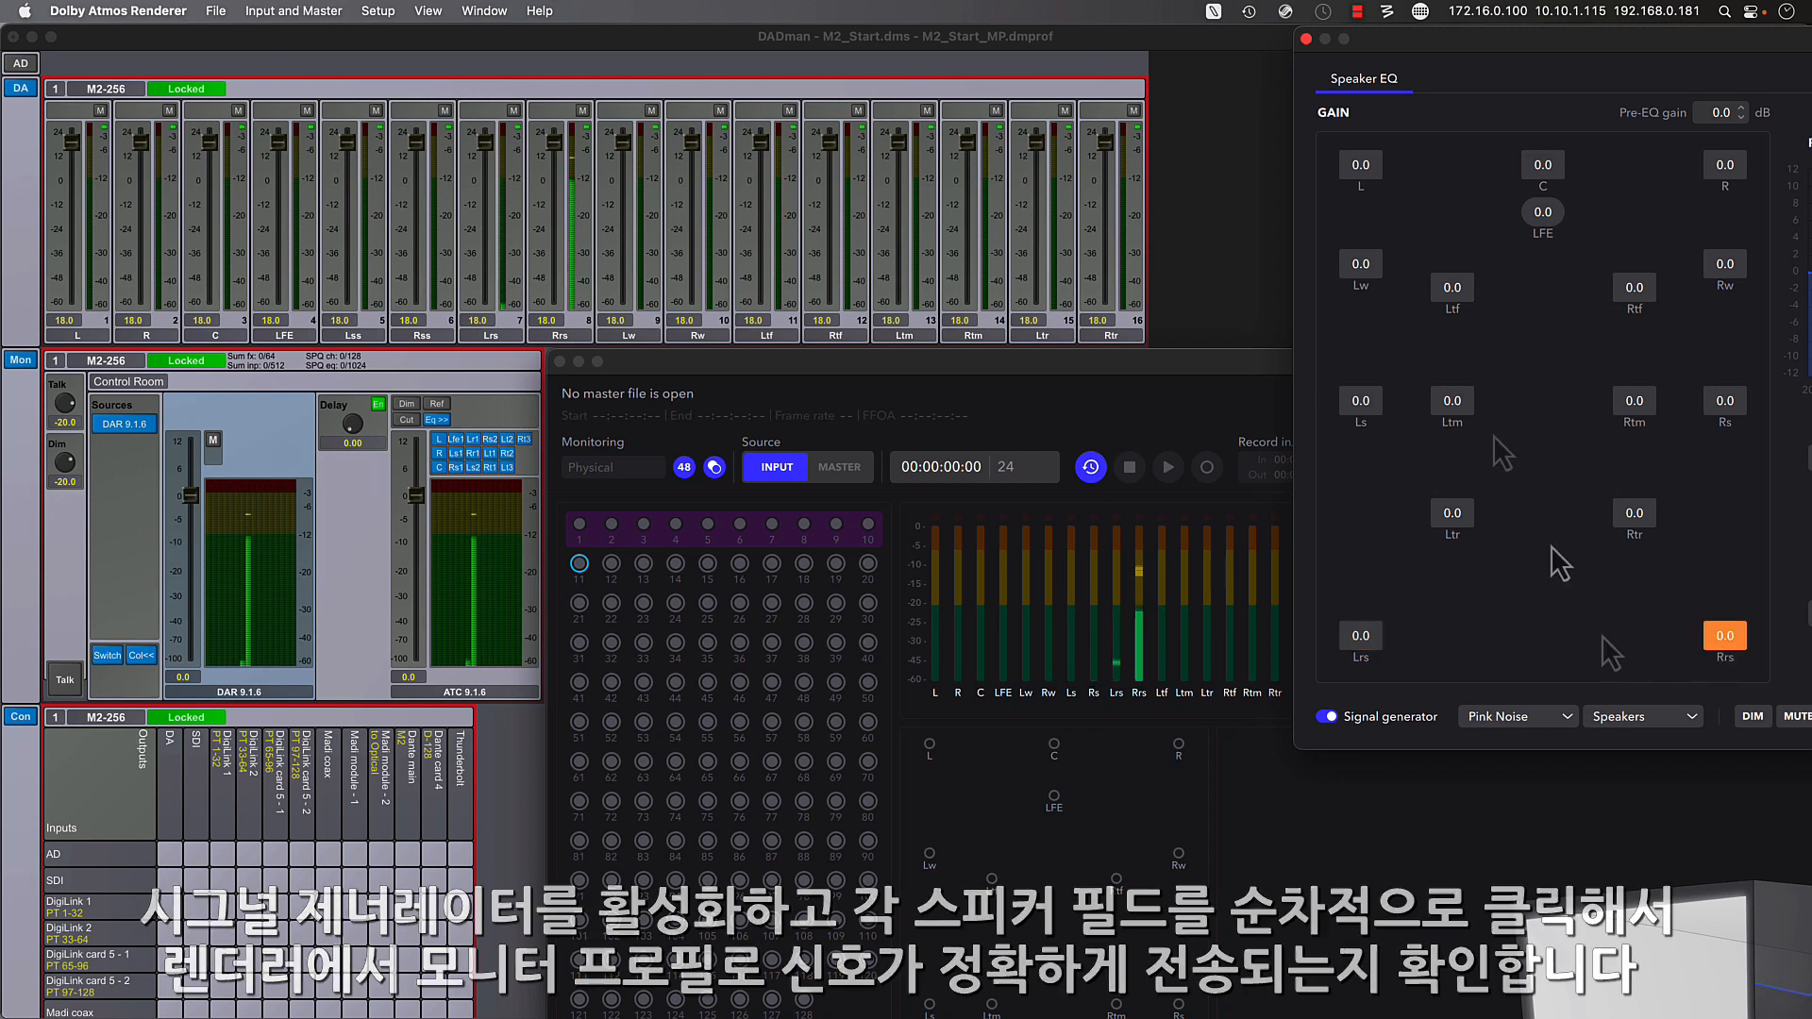
- Check the pink noise routing of the Lw, Rw, Ltf, Rtf, Ltm, Rtm, Ltr and Rtr speakers in turn
left_click(1360, 264)
left_click(1725, 263)
left_click(1451, 287)
left_click(1634, 287)
left_click(1451, 401)
left_click(1633, 401)
left_click(1451, 513)
left_click(1634, 513)
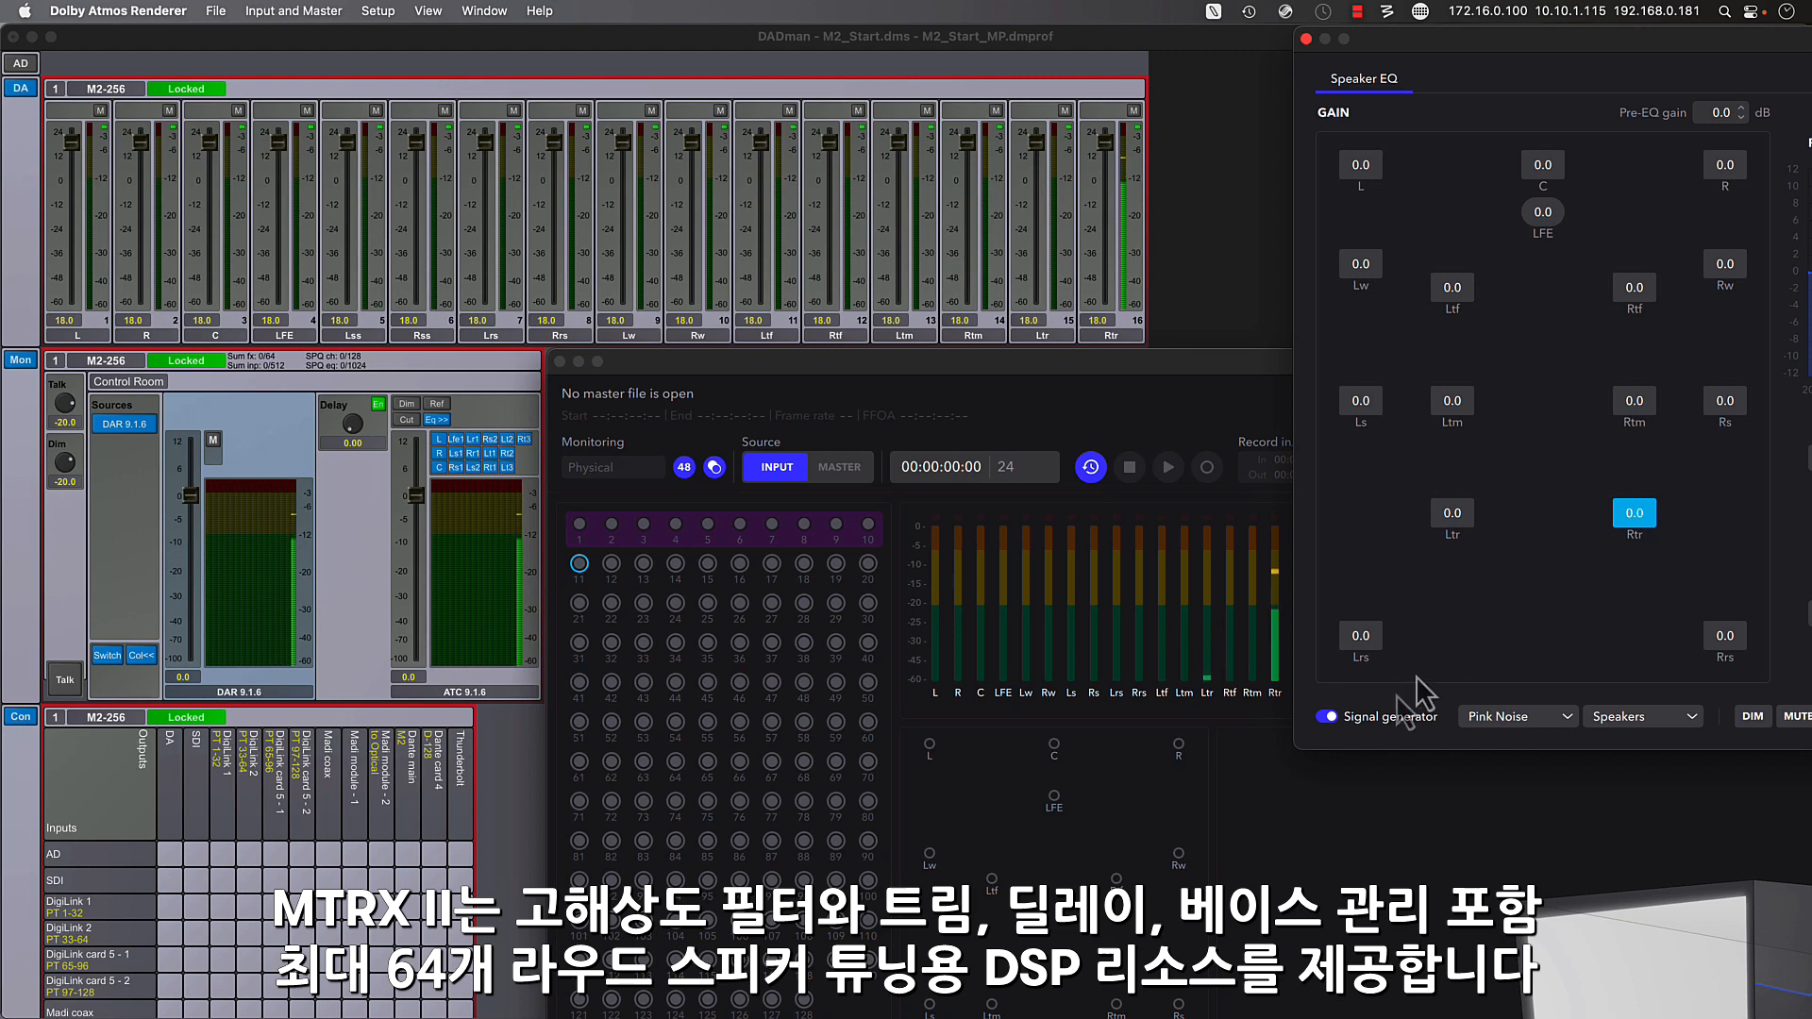
- Turn off the signal generator, close the speaker calibration window and return to DADman
left_click(1331, 721)
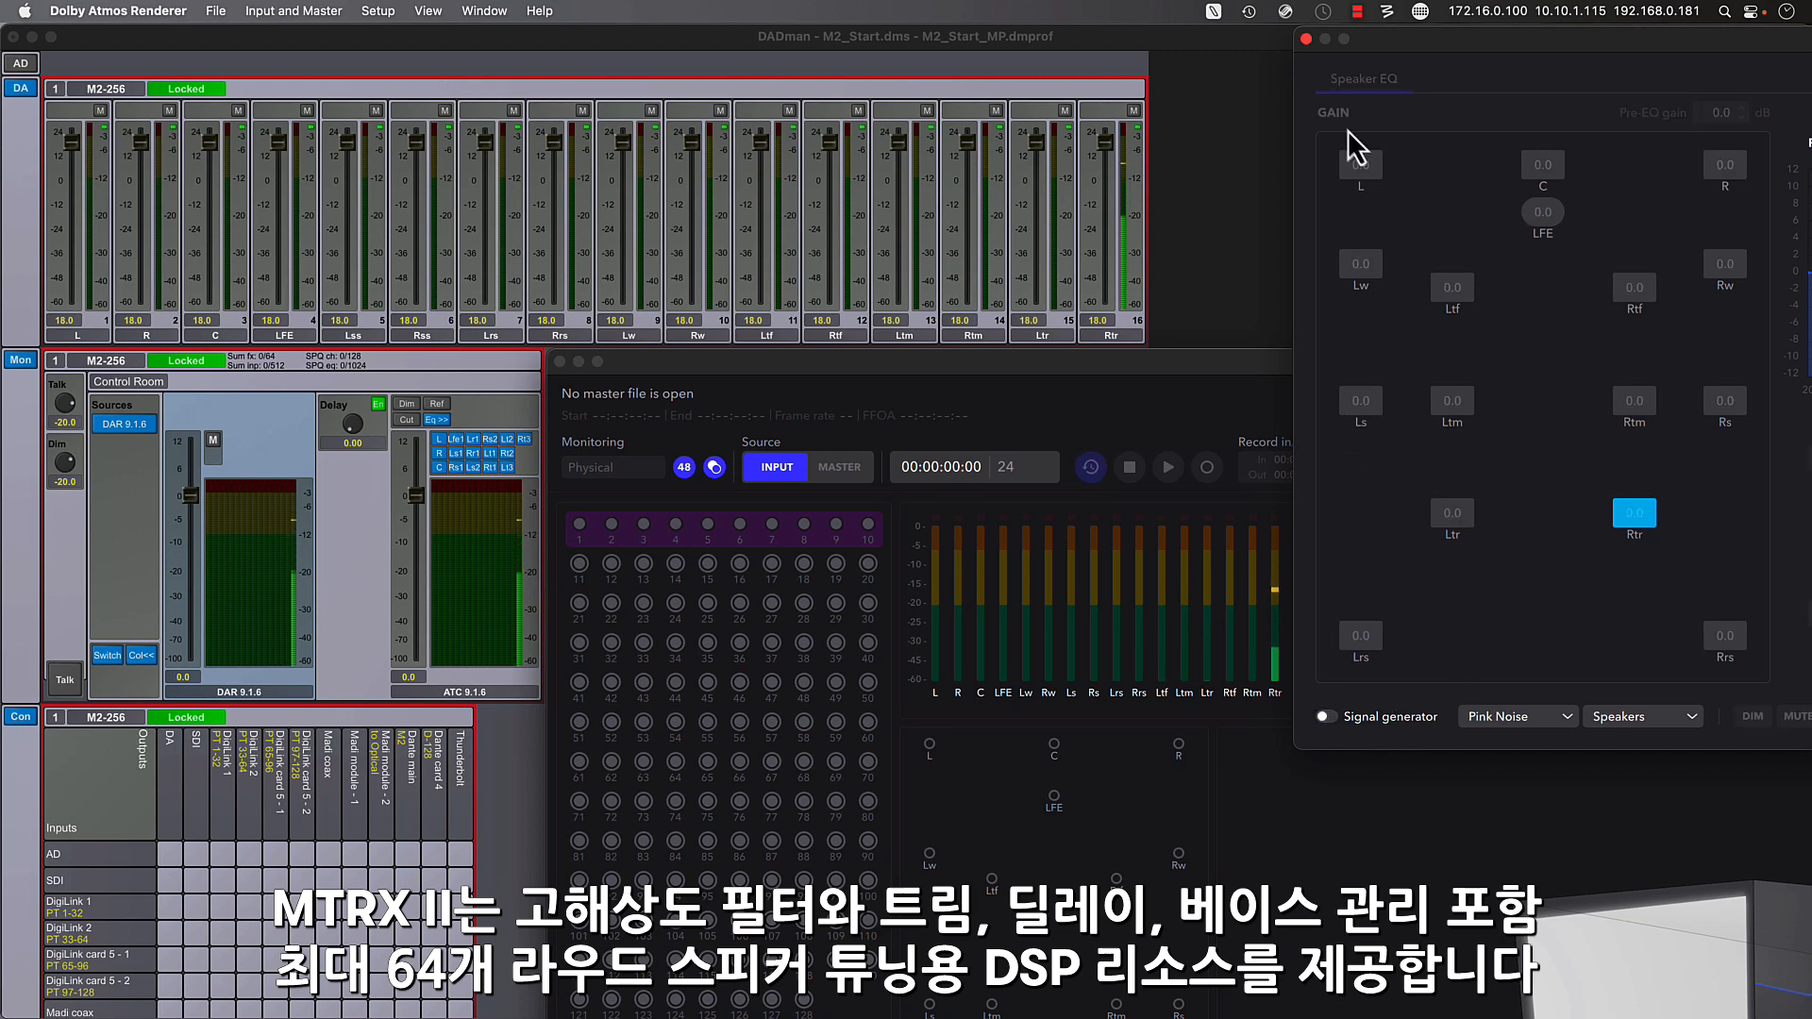
left_click(1306, 38)
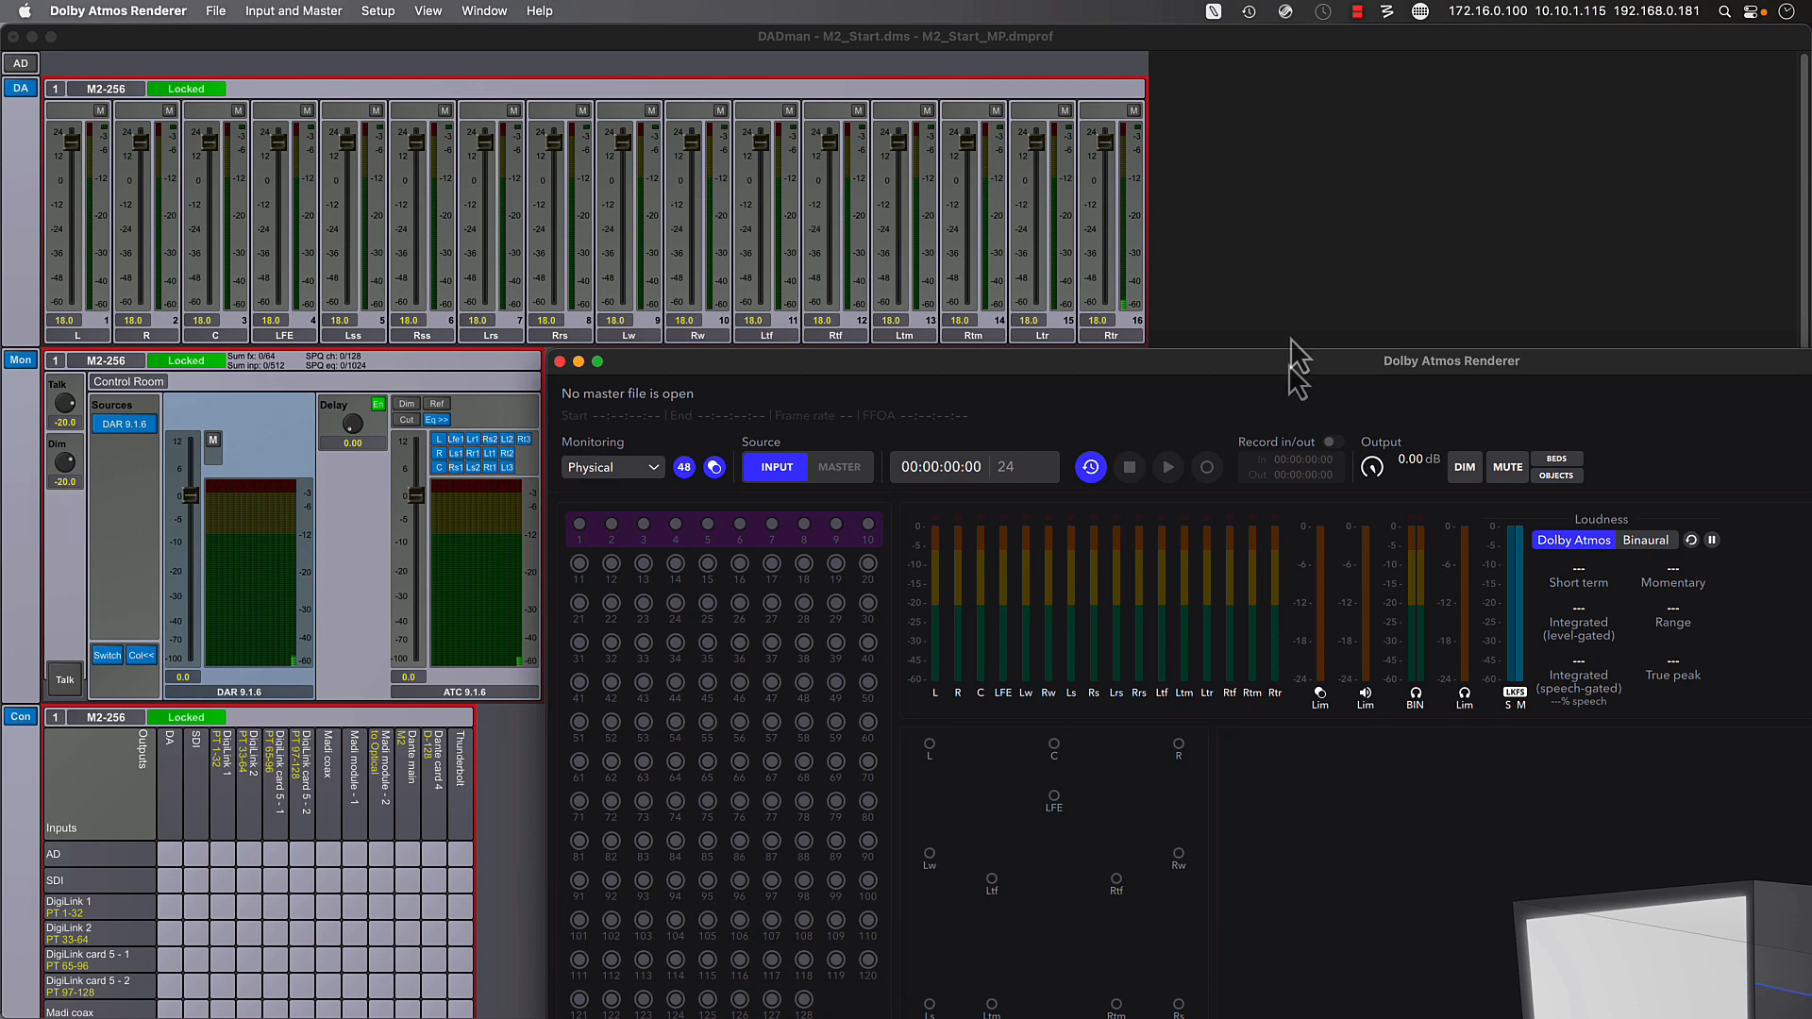
left_click(1260, 269)
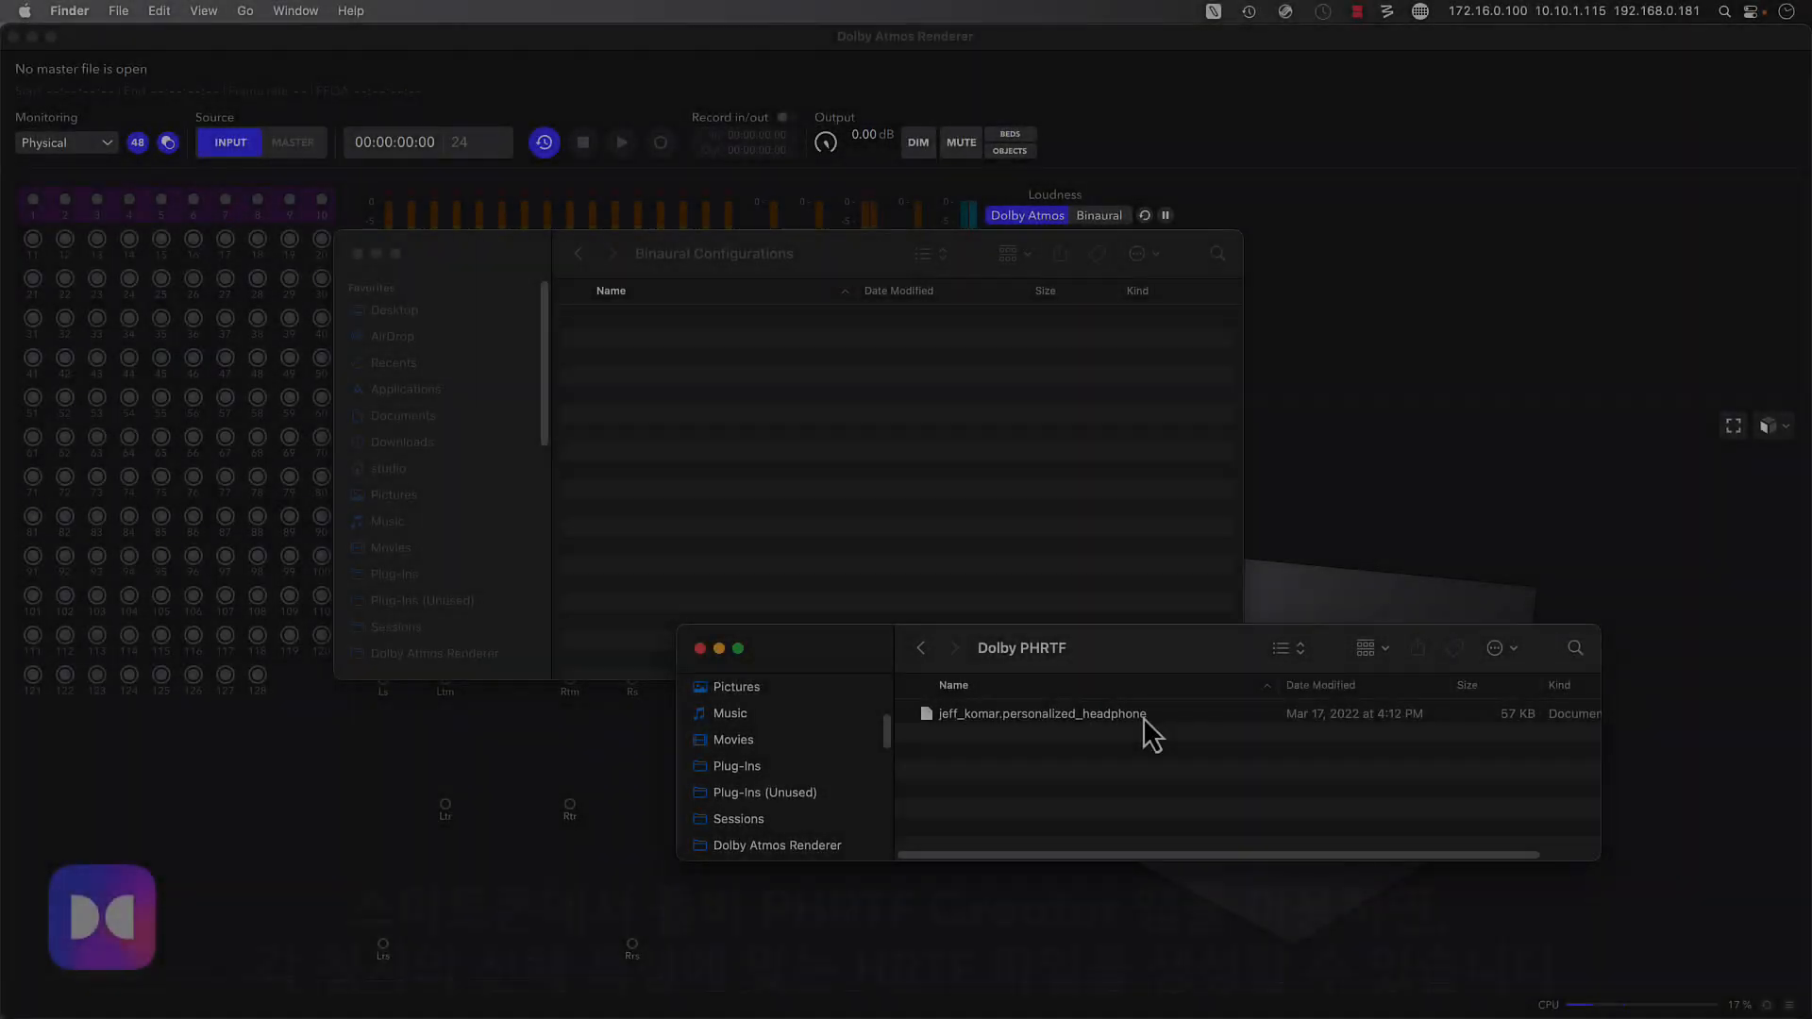
- Copy the personalized headphone file from Dolby PHRTF into the Renderer's Binaural Configurations folder and choose it as the Renderer's binaural configuration
left_click(1142, 718)
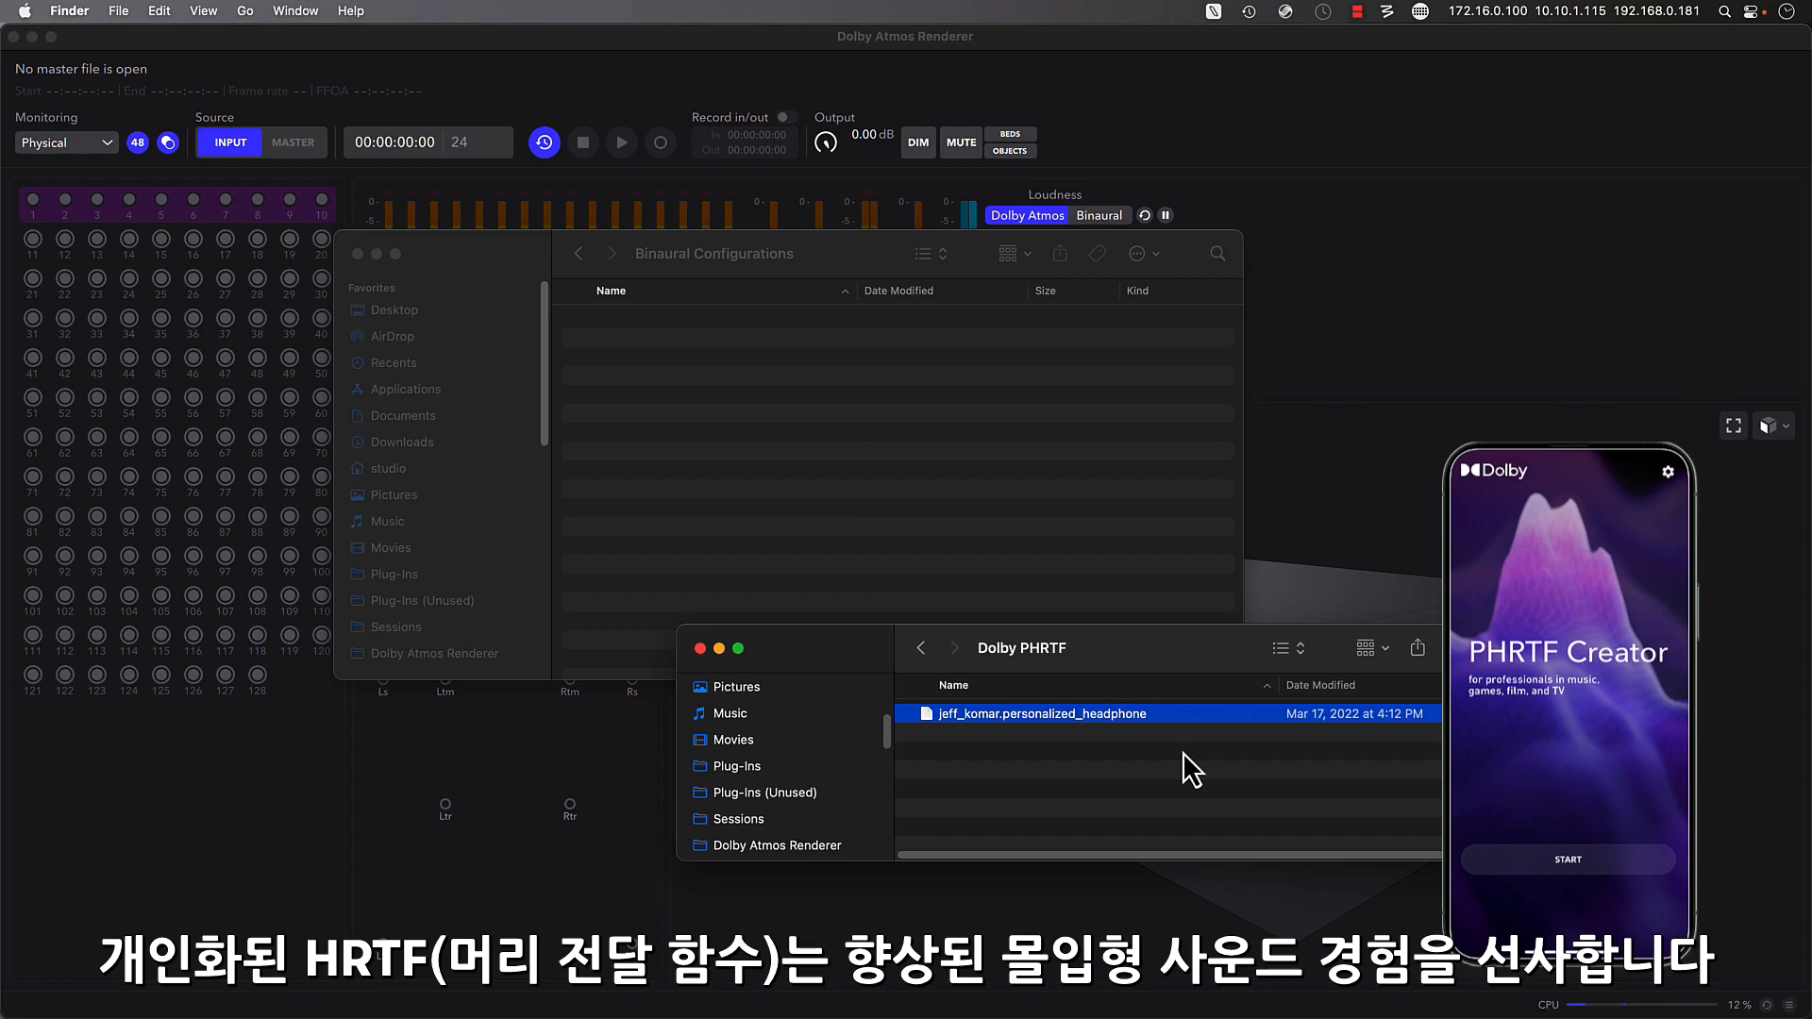
left_click(842, 242)
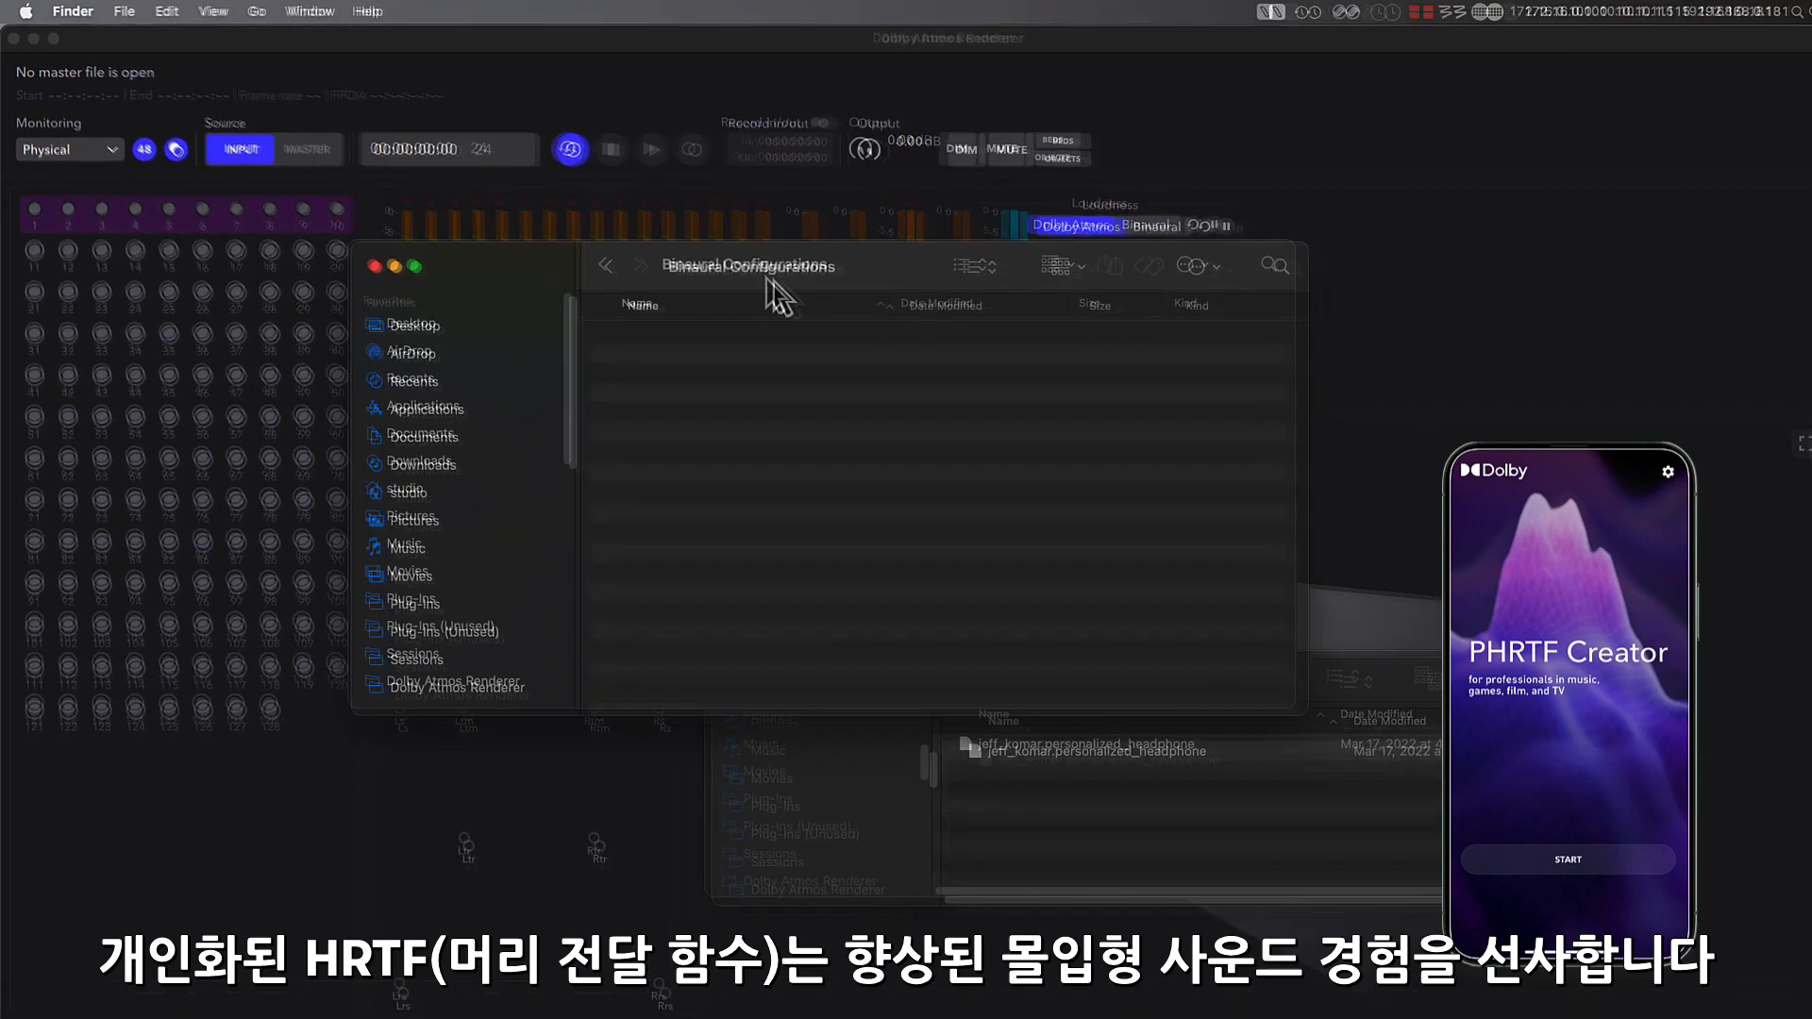
right_click(732, 255)
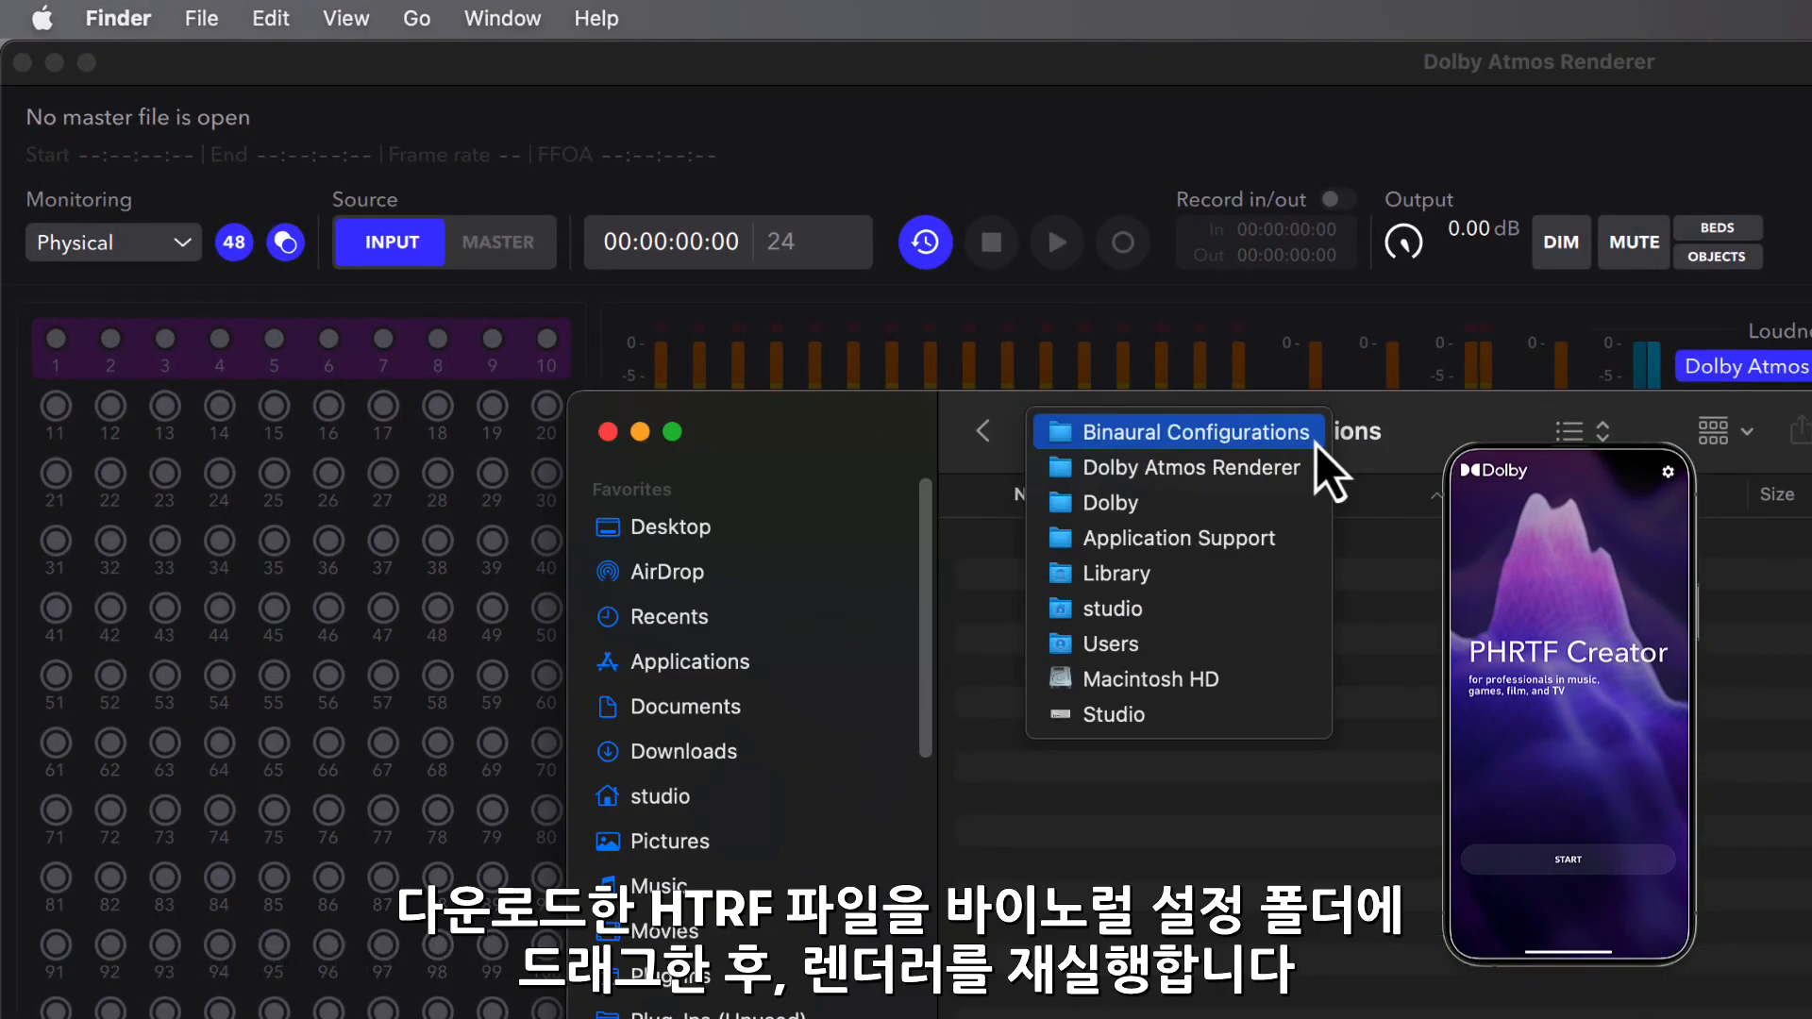
left_click(1316, 445)
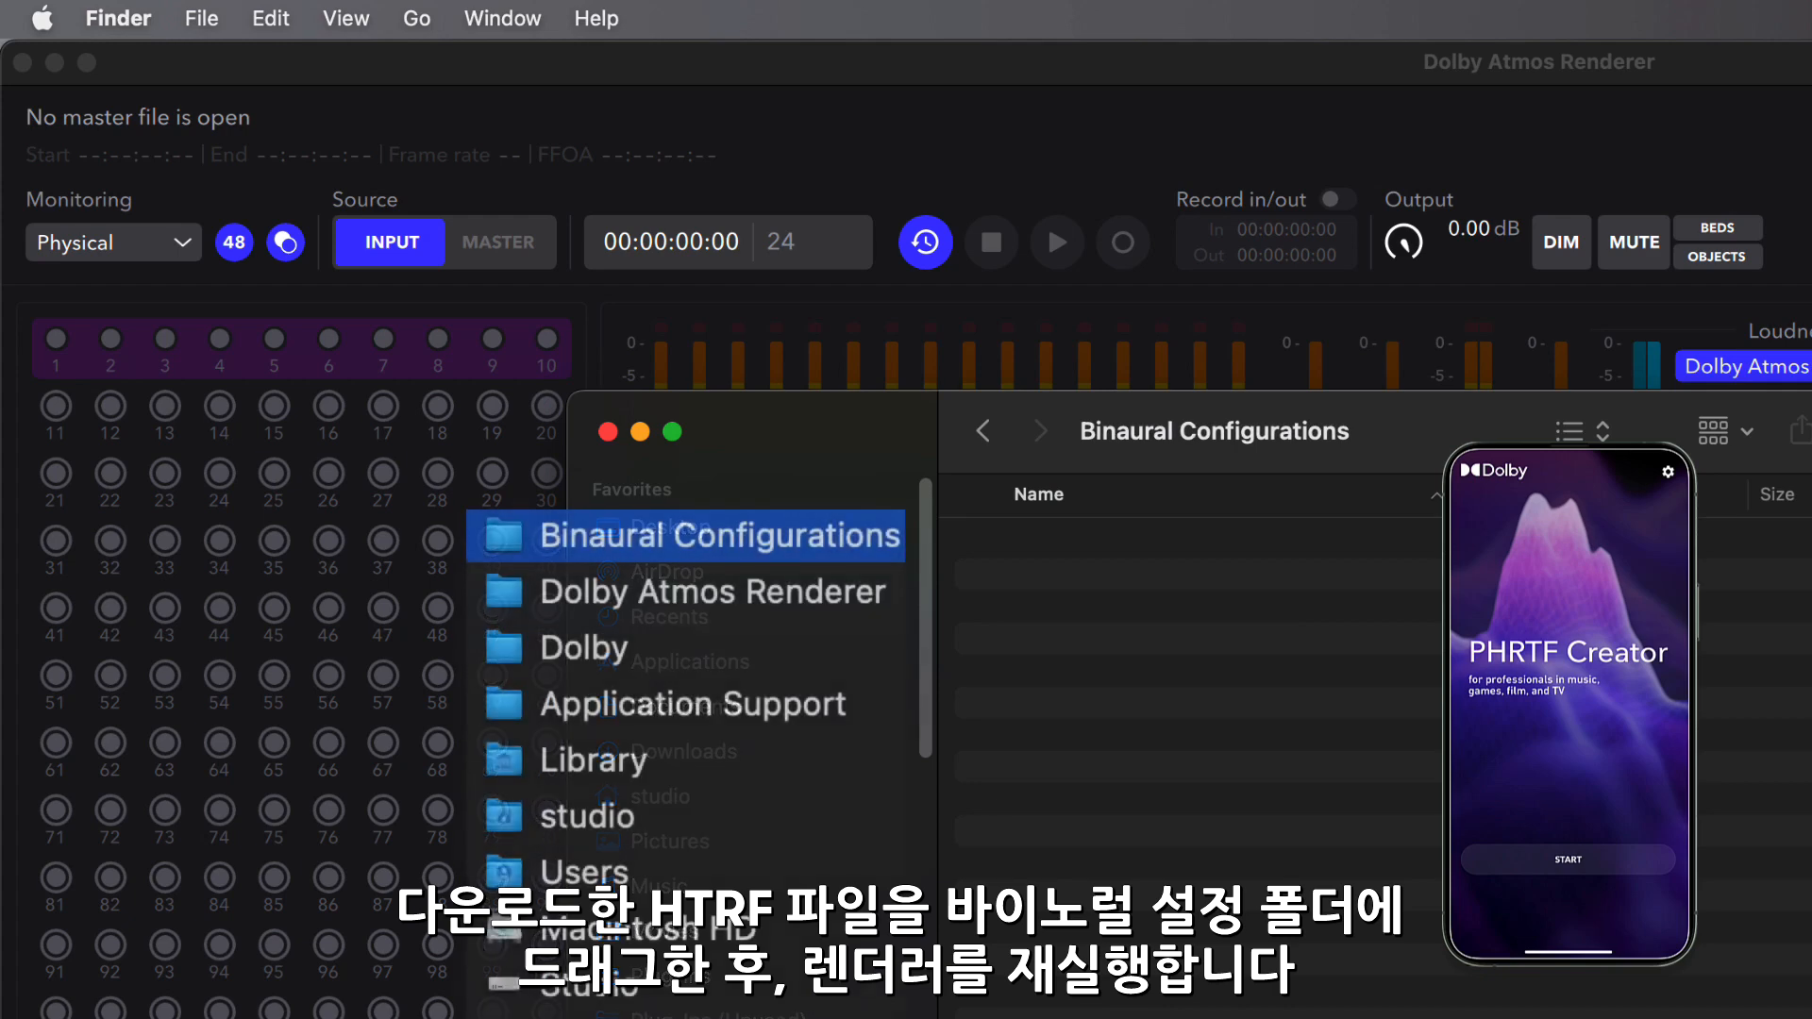
left_click_drag(1443, 840, 1368, 821)
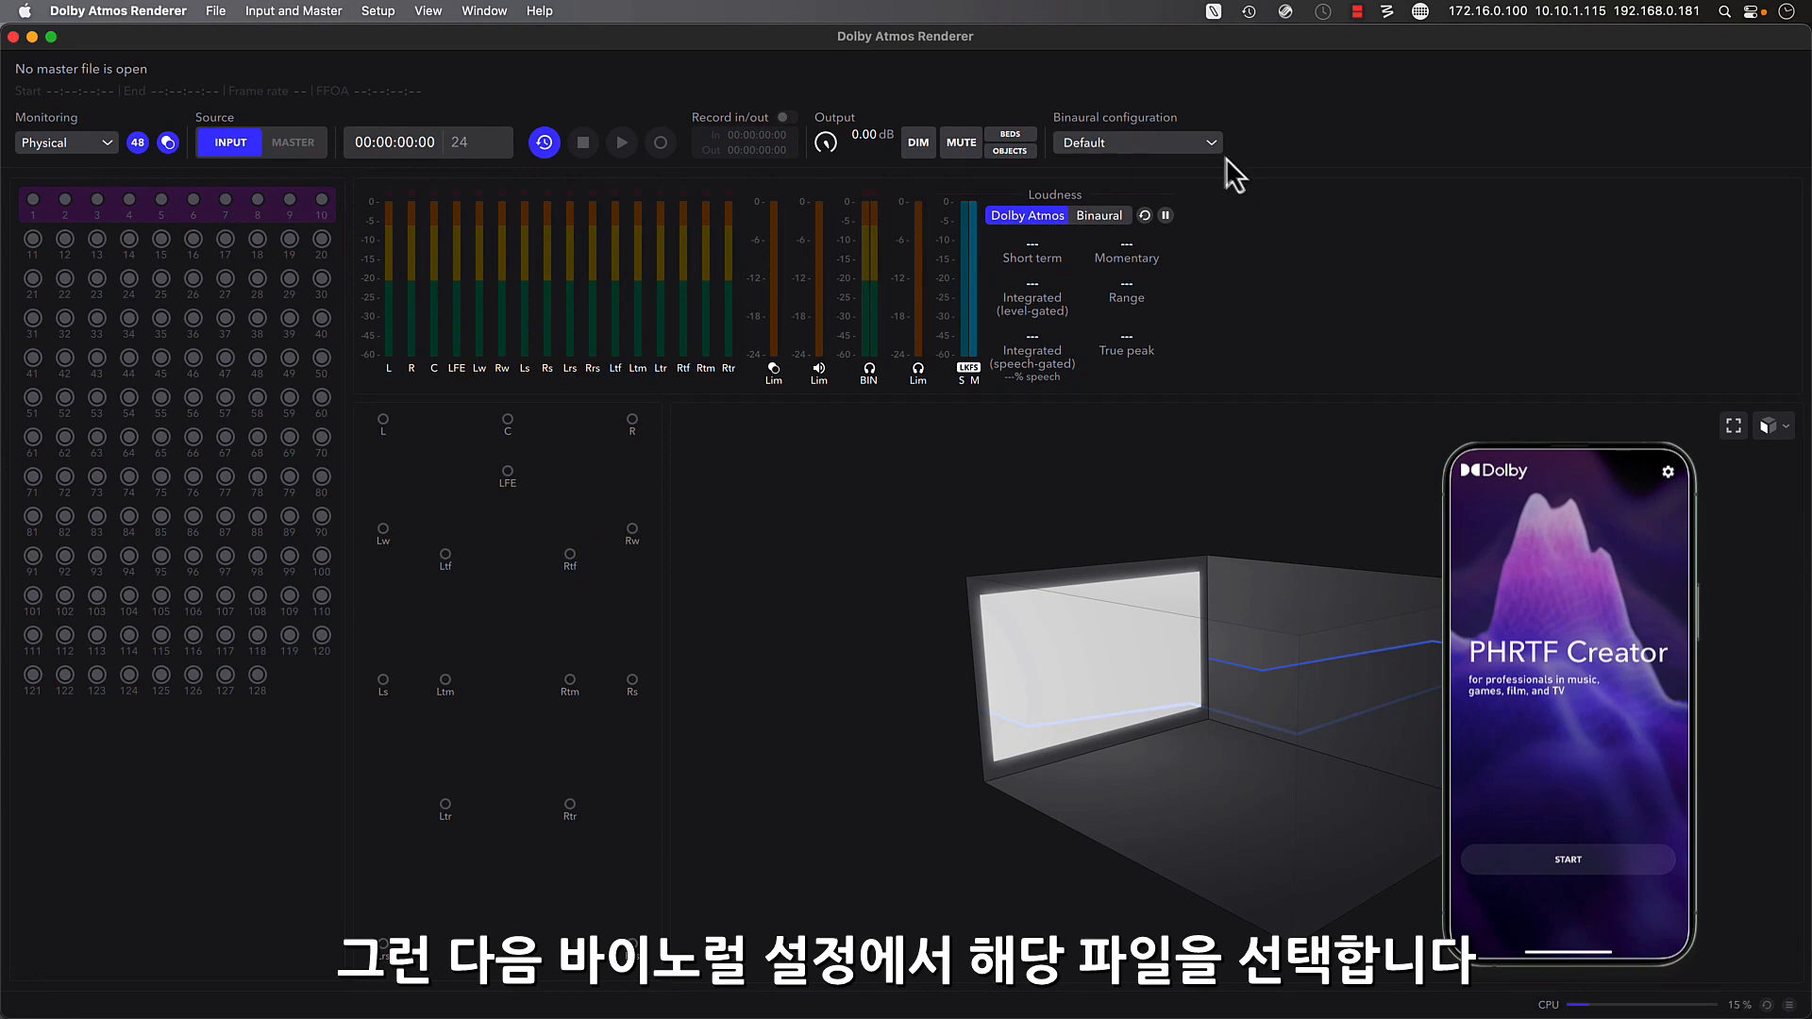
left_click(1213, 143)
left_click(1203, 201)
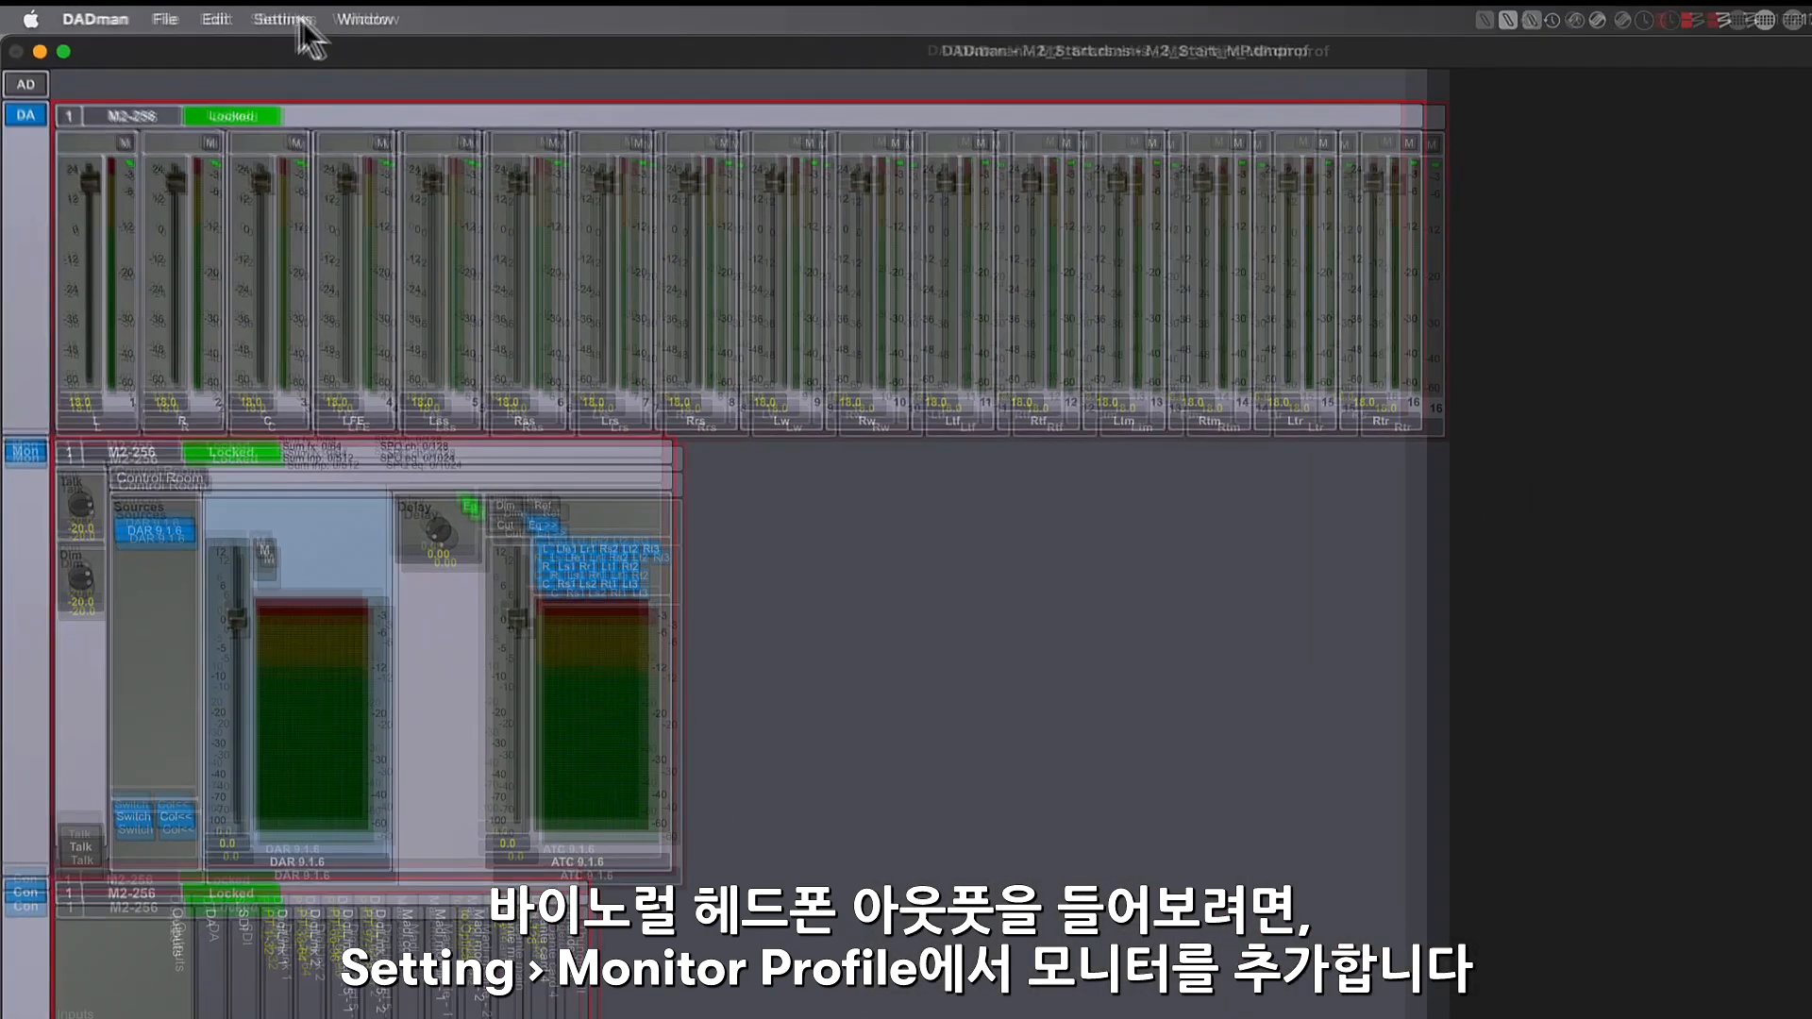
- In DADman's monitor profile configuration, add a new monitor group and name it "Engineer"
left_click(292, 21)
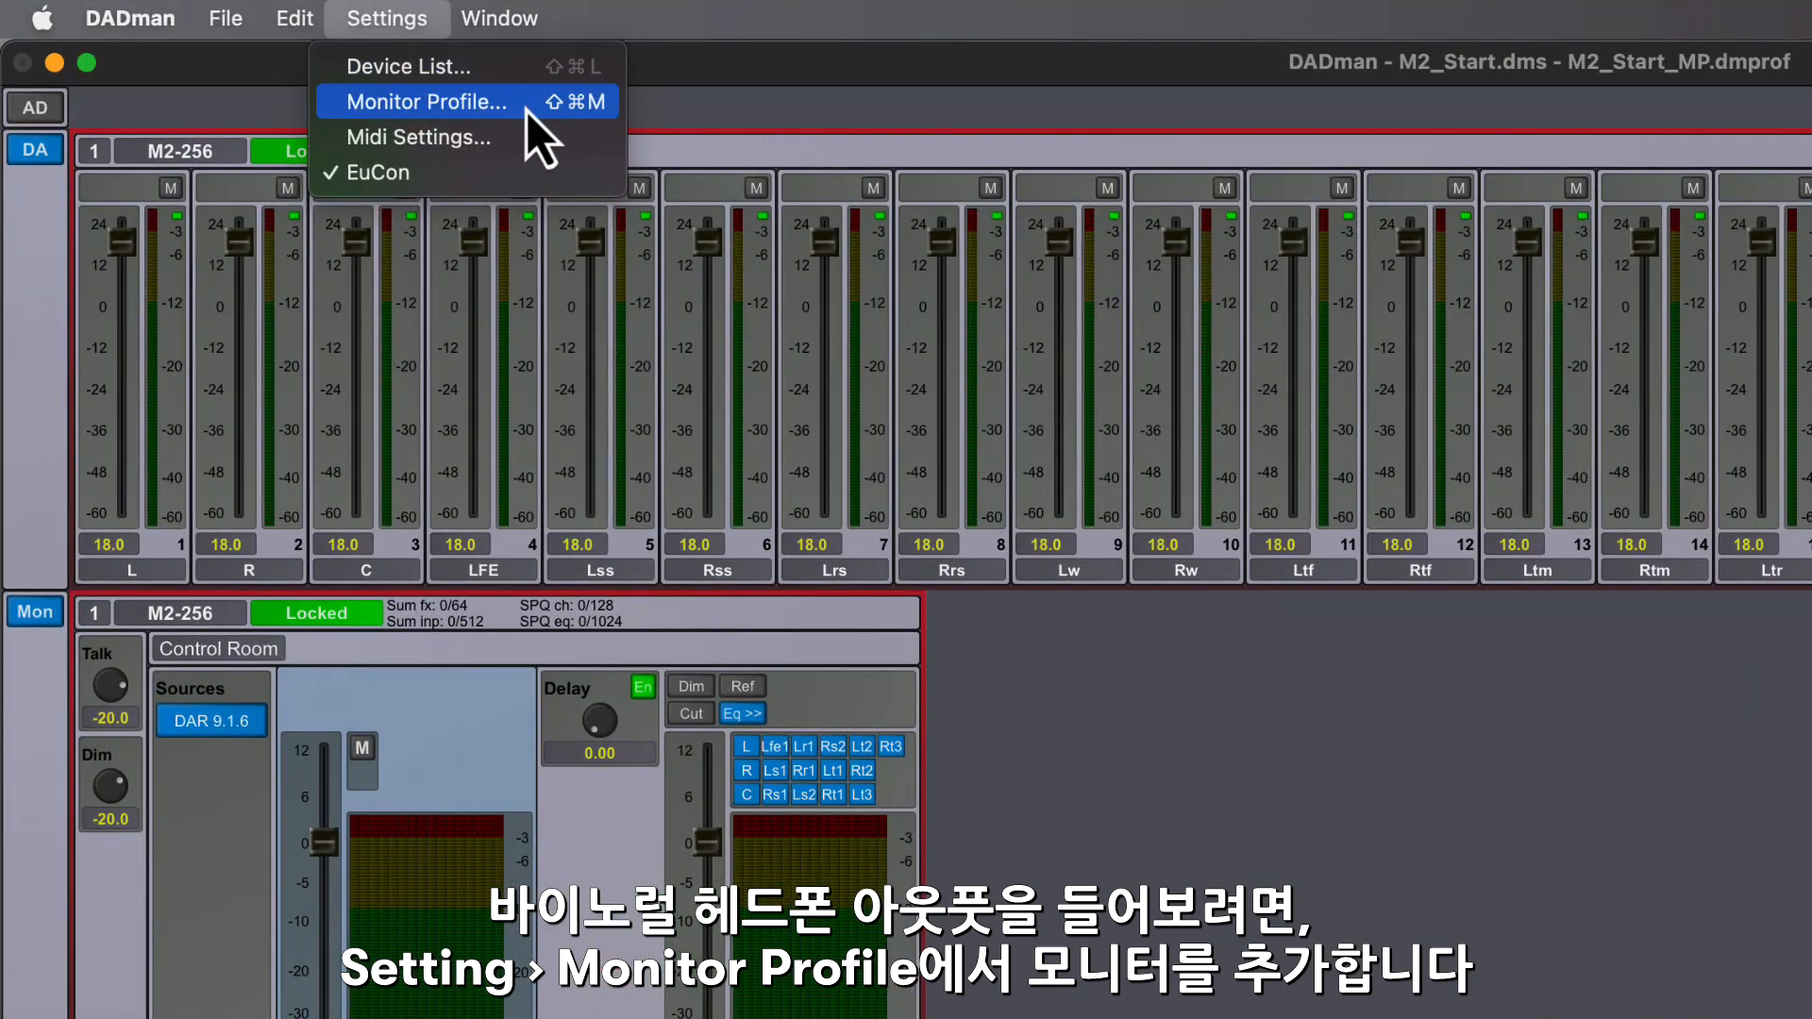
left_click(527, 110)
right_click(534, 648)
left_click(672, 664)
double_click(405, 513)
type("Engineer")
key("Return")
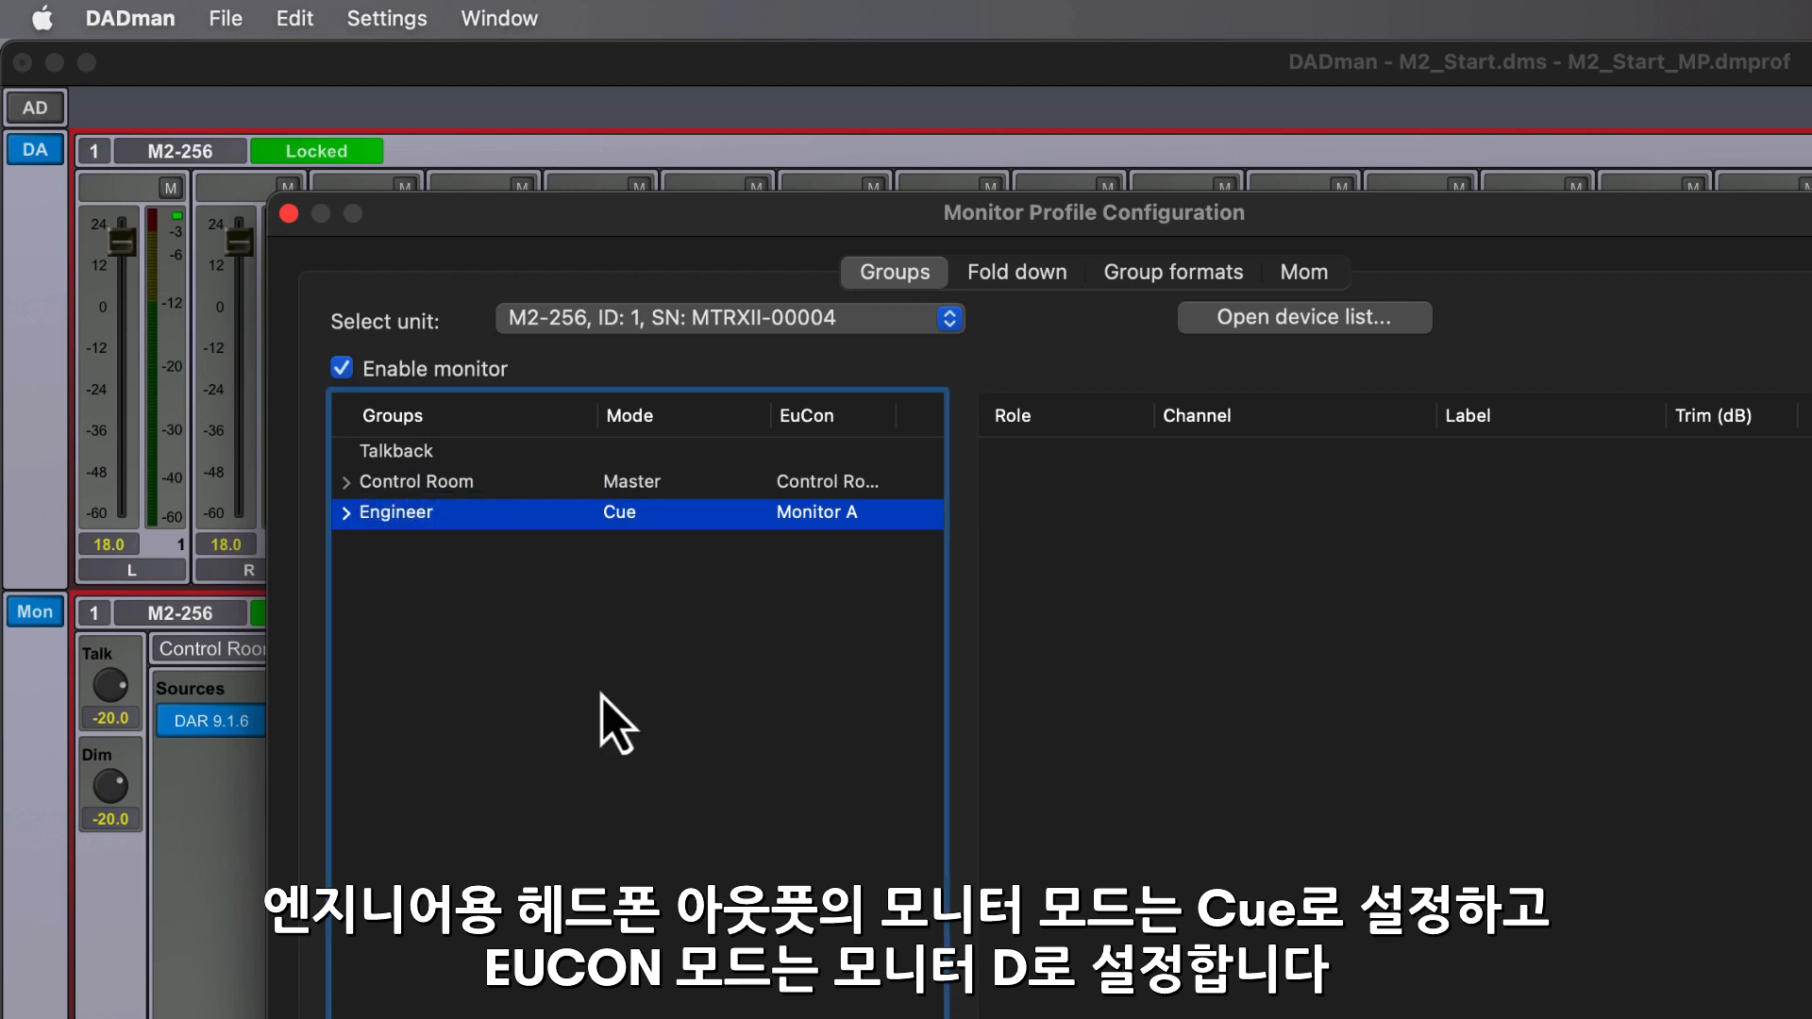
- Set the Engineer monitor's EuCon mode to Monitor D and expand the Engineer group
right_click(651, 523)
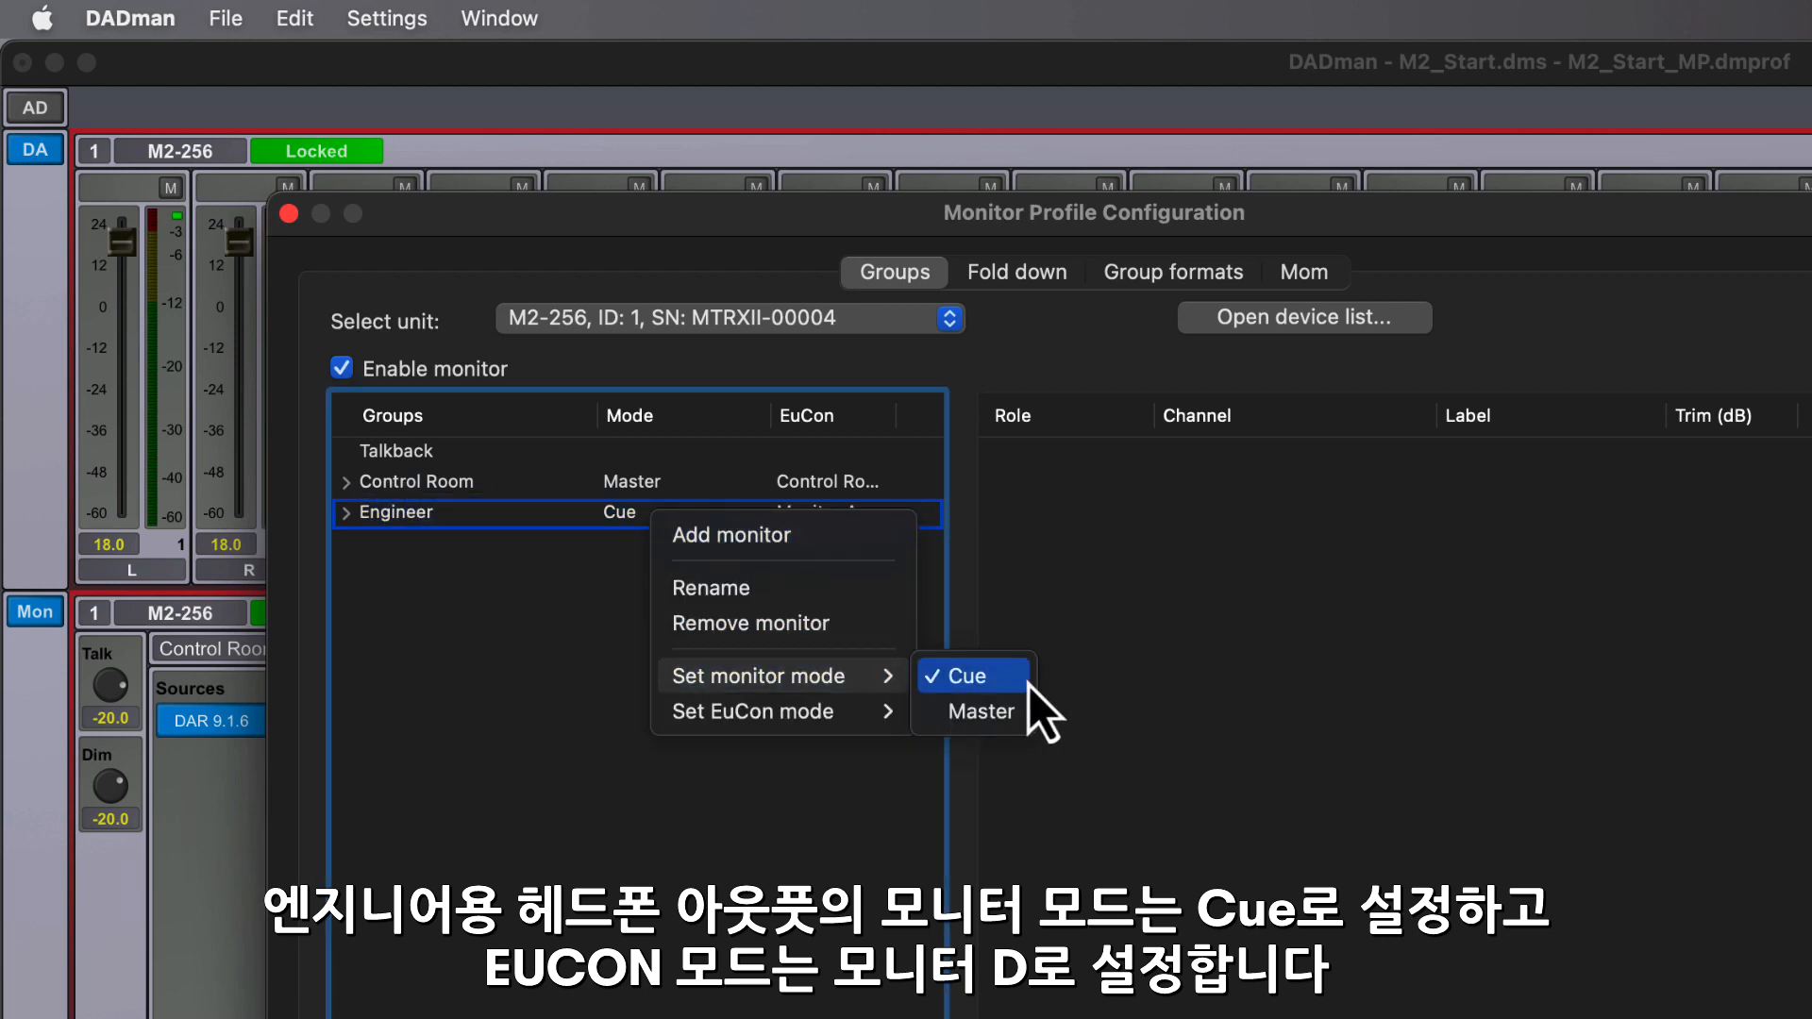
mouse_move(866, 711)
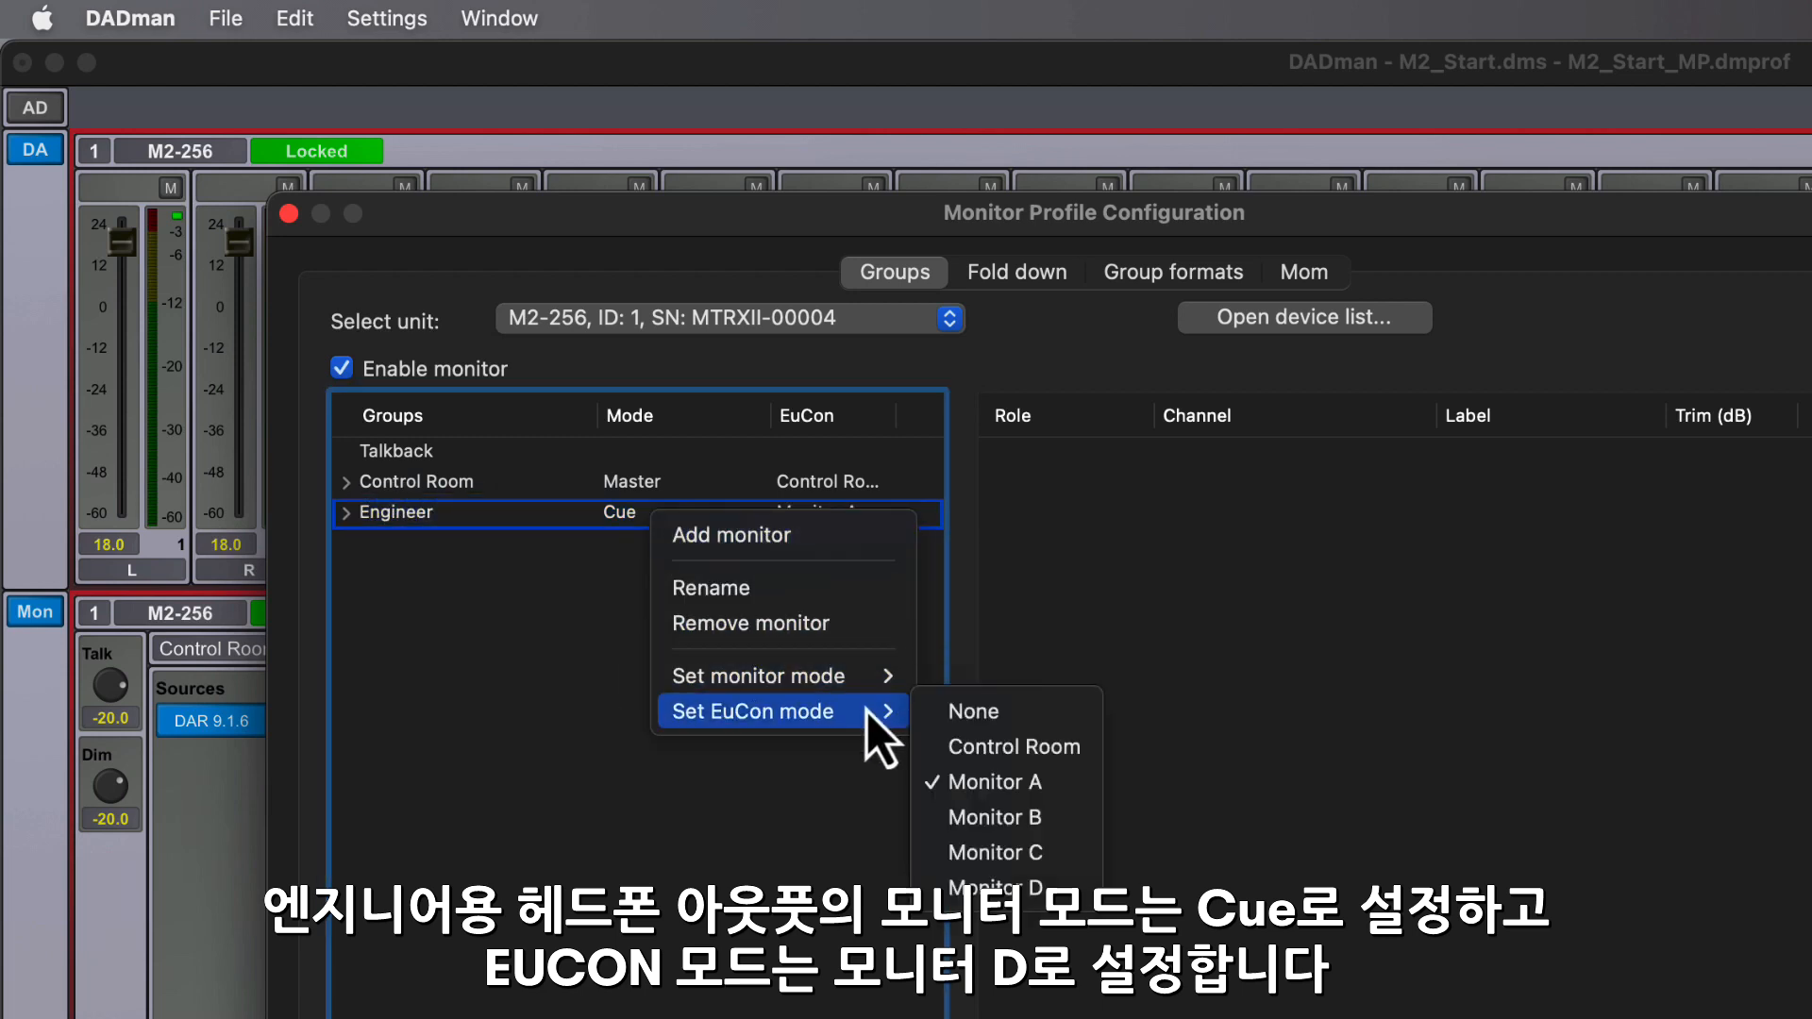
left_click(1059, 898)
left_click(347, 516)
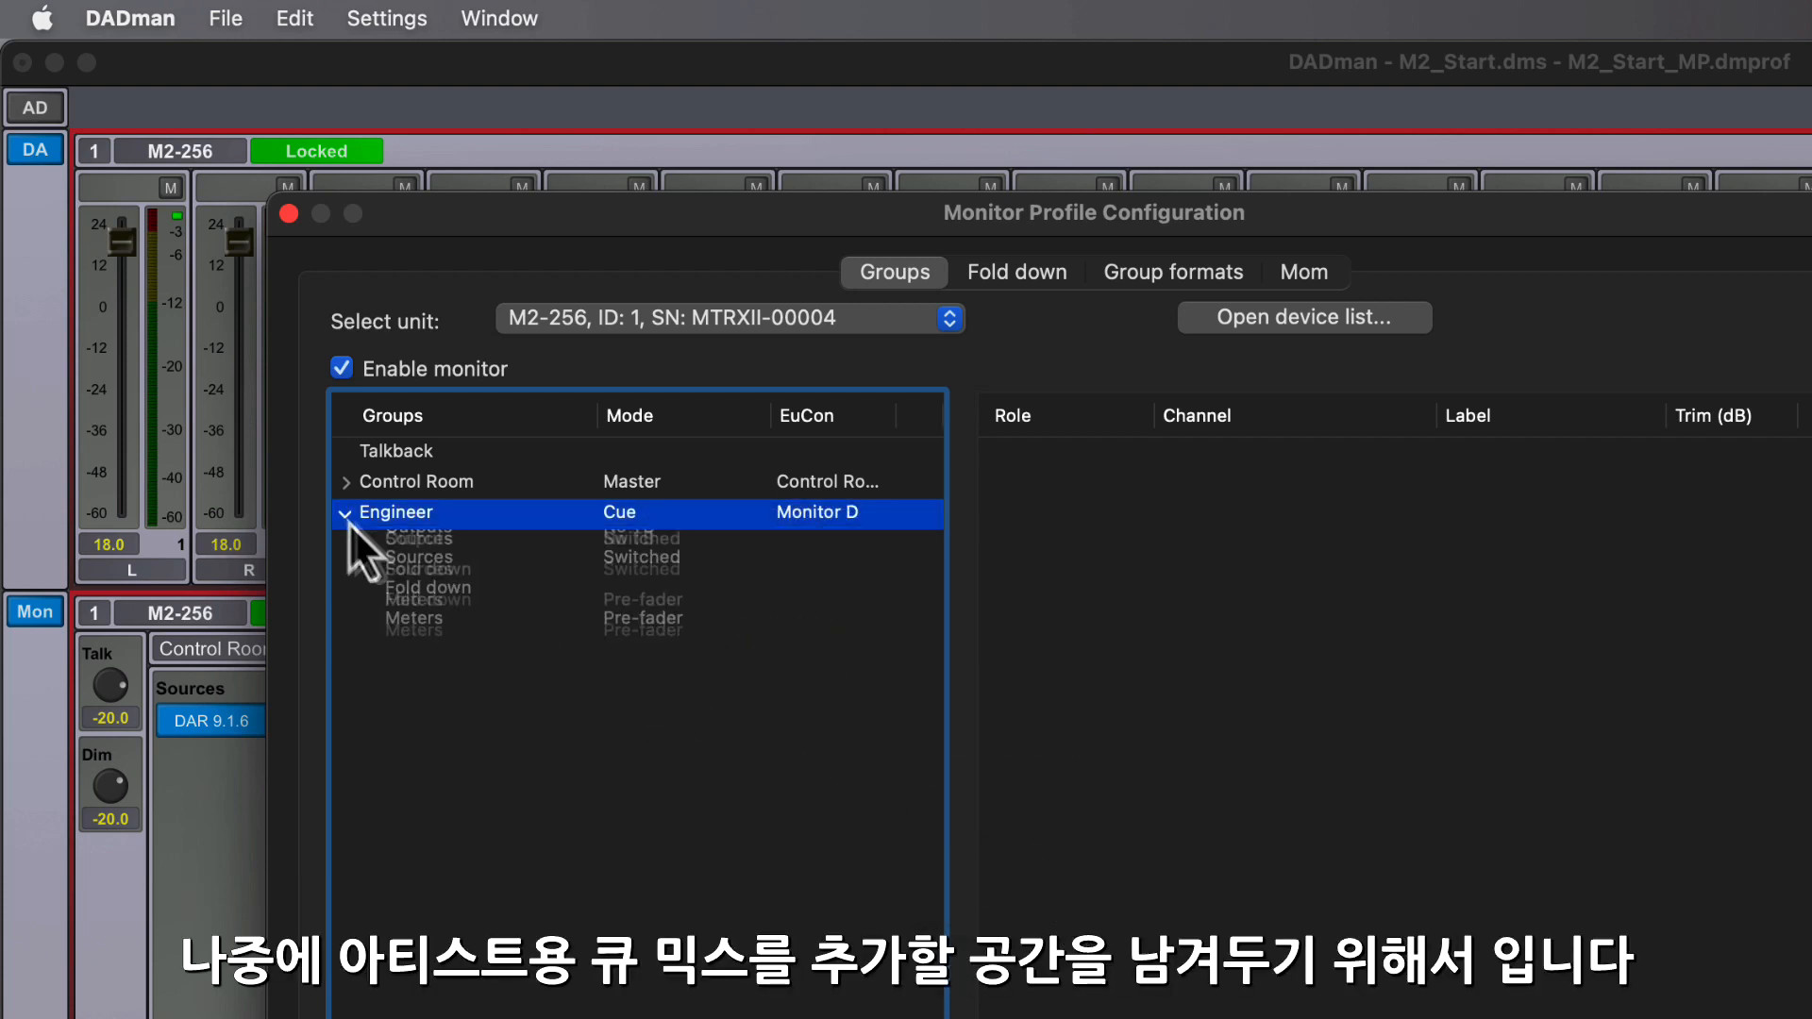
- Add a new stereo source to the Engineer monitor group and name it "DAR BIN"
right_click(459, 576)
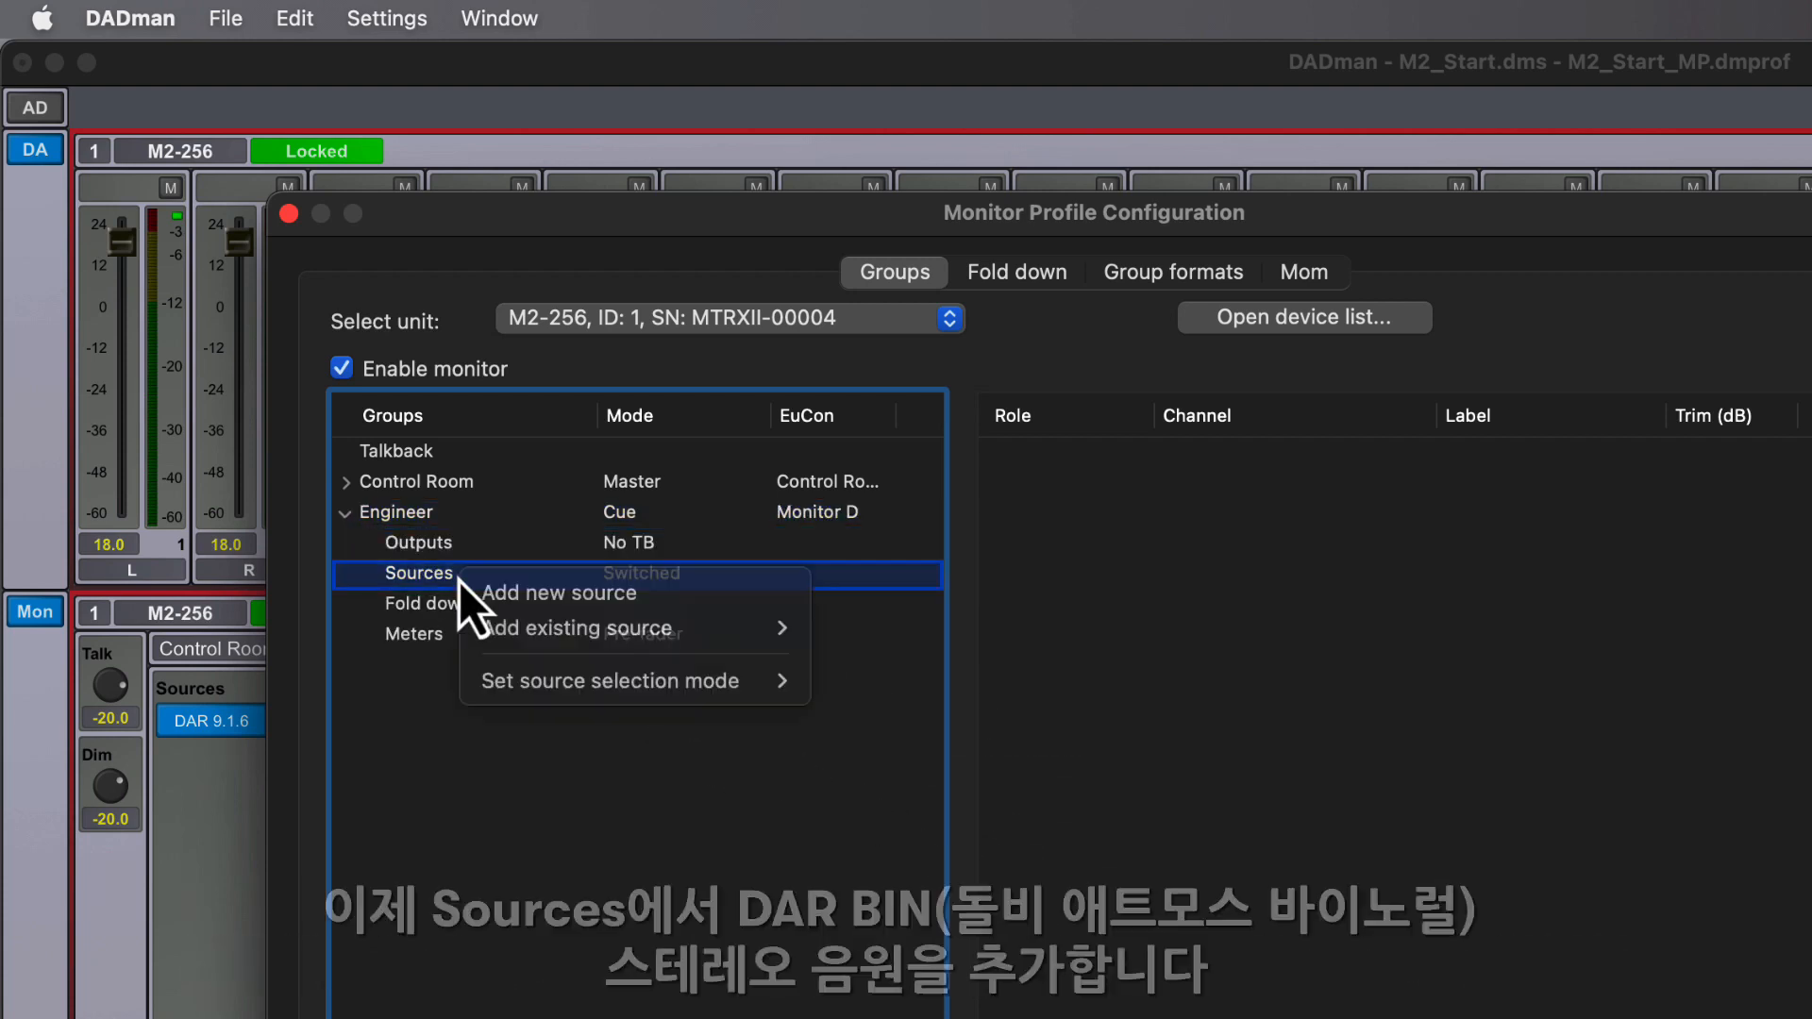
left_click(678, 594)
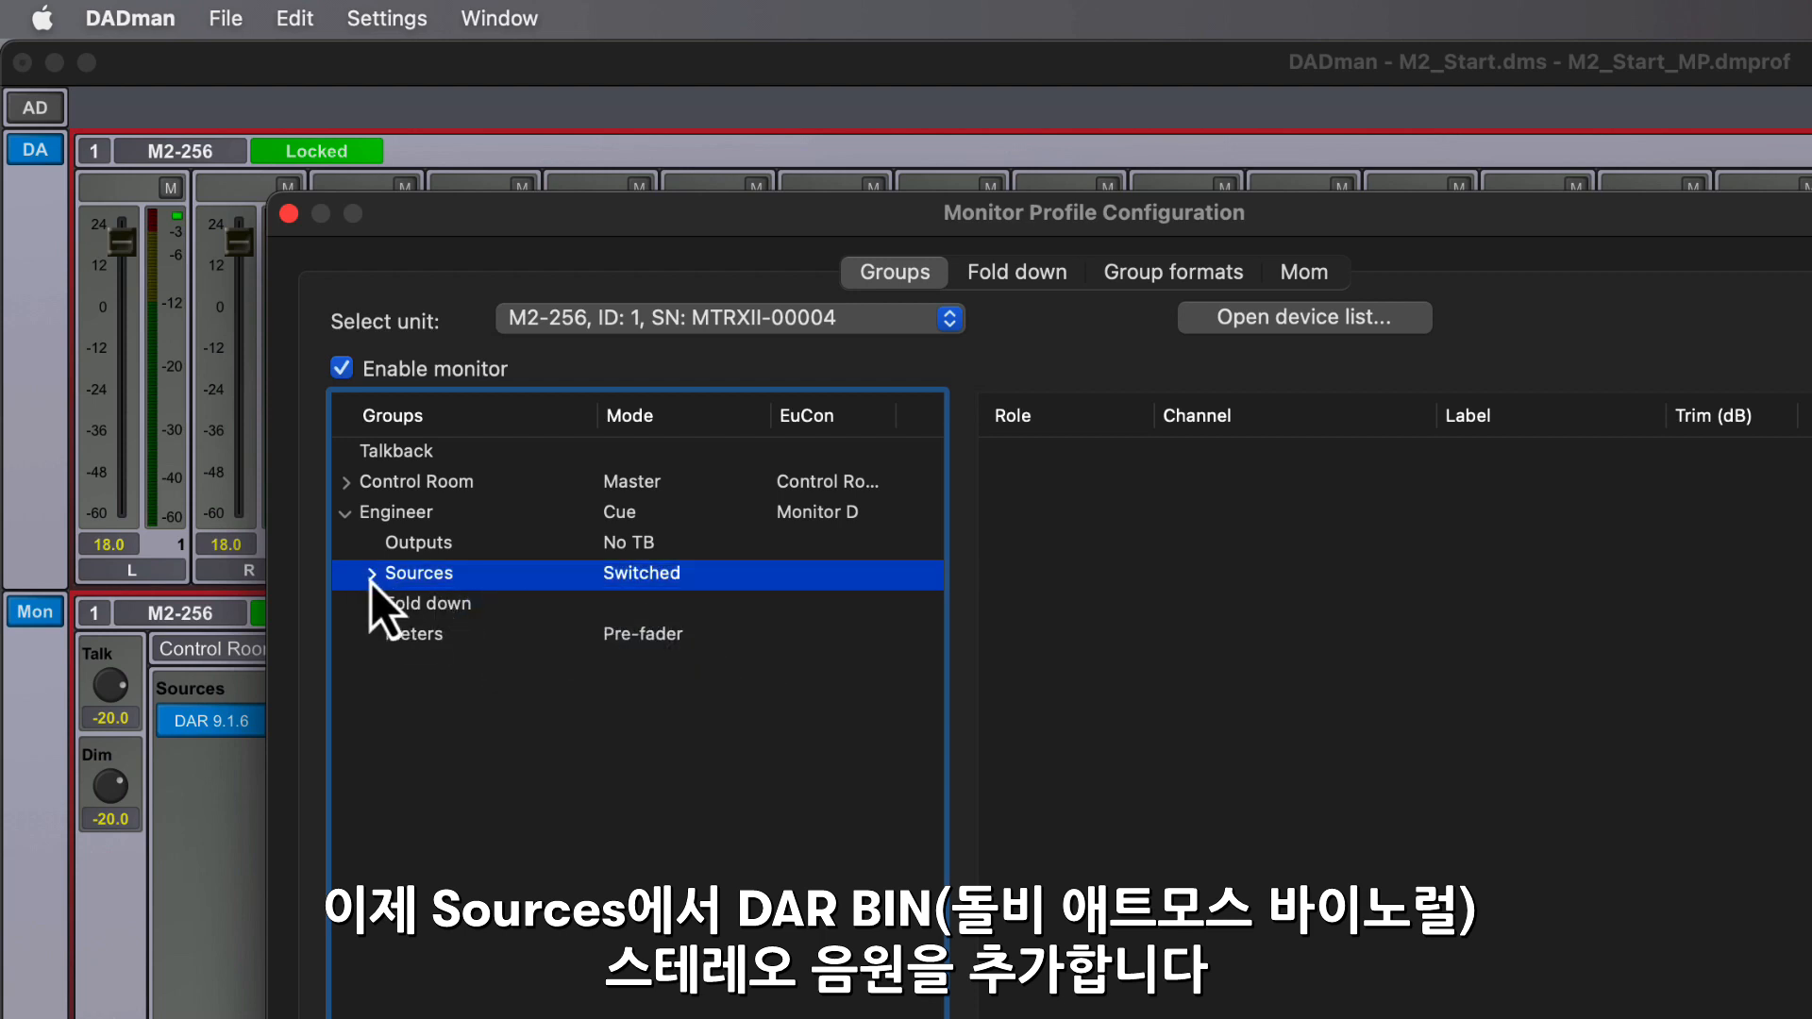
left_click(371, 573)
left_click(509, 606)
key("Return")
type("DAR BIN")
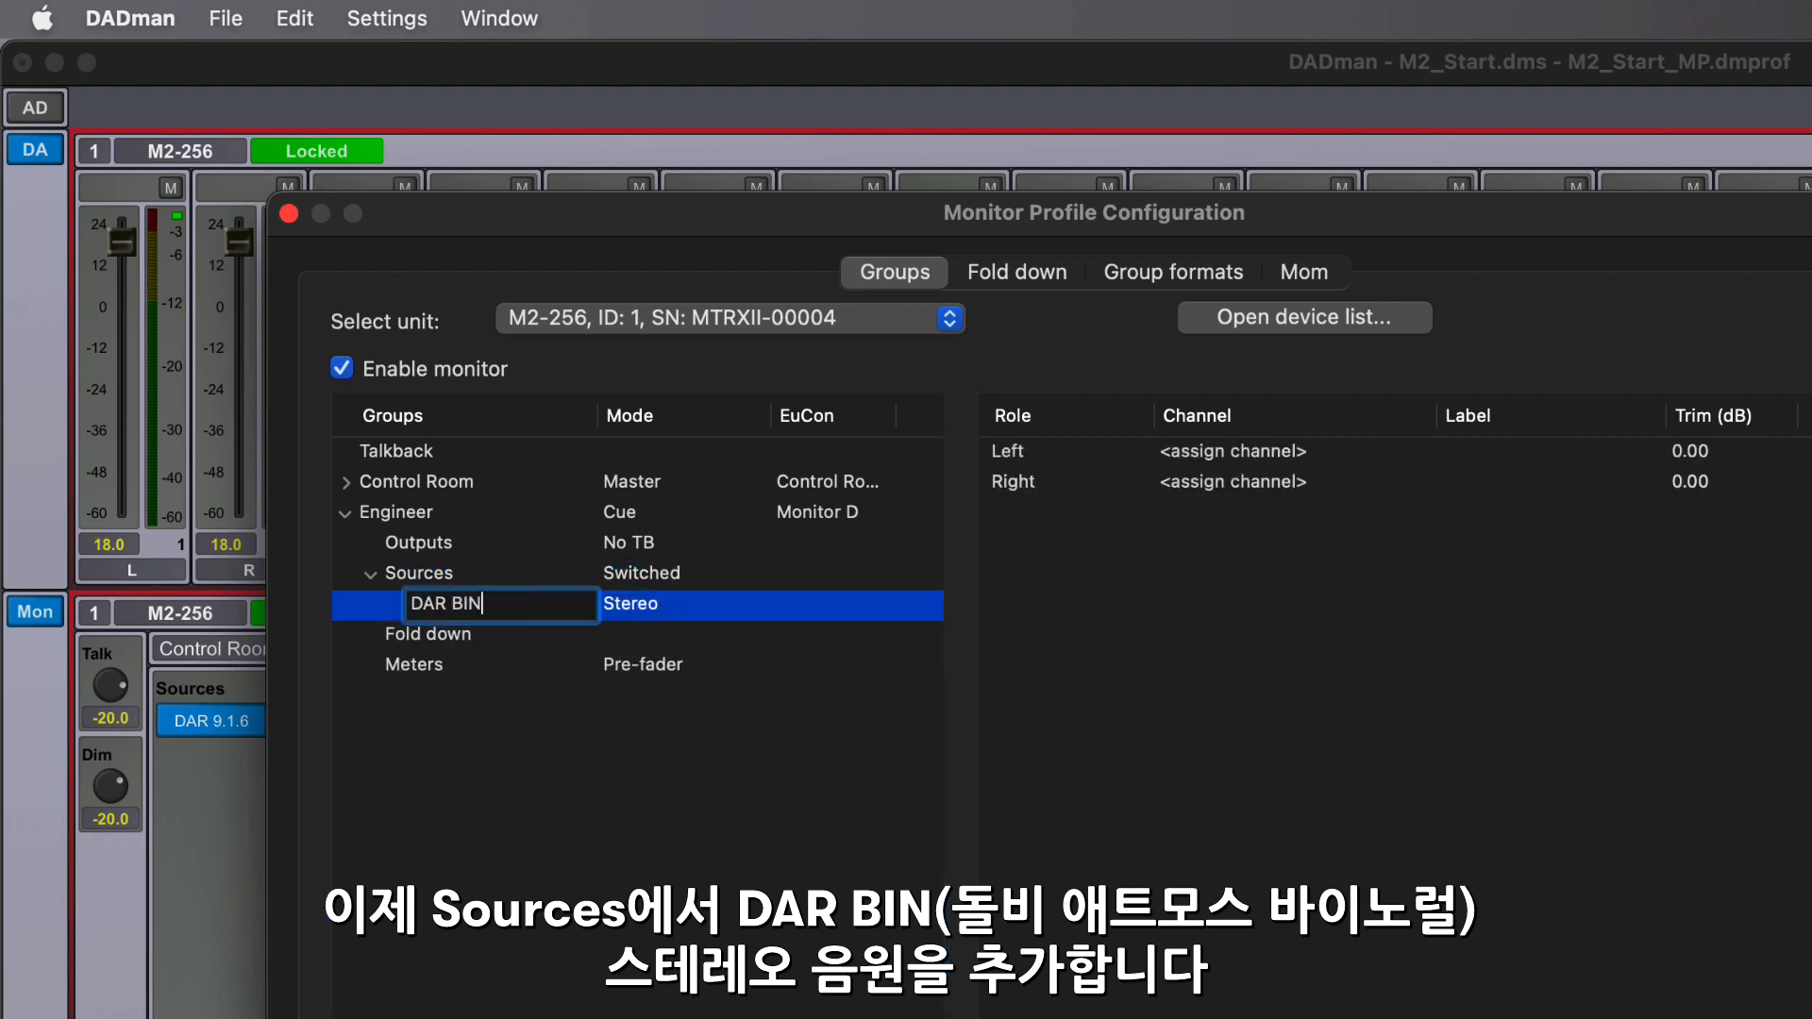
key("Return")
- Assign Thunderbolt channels 17 and 18 to the left and right roles of the DAR BIN source
left_click(1286, 455)
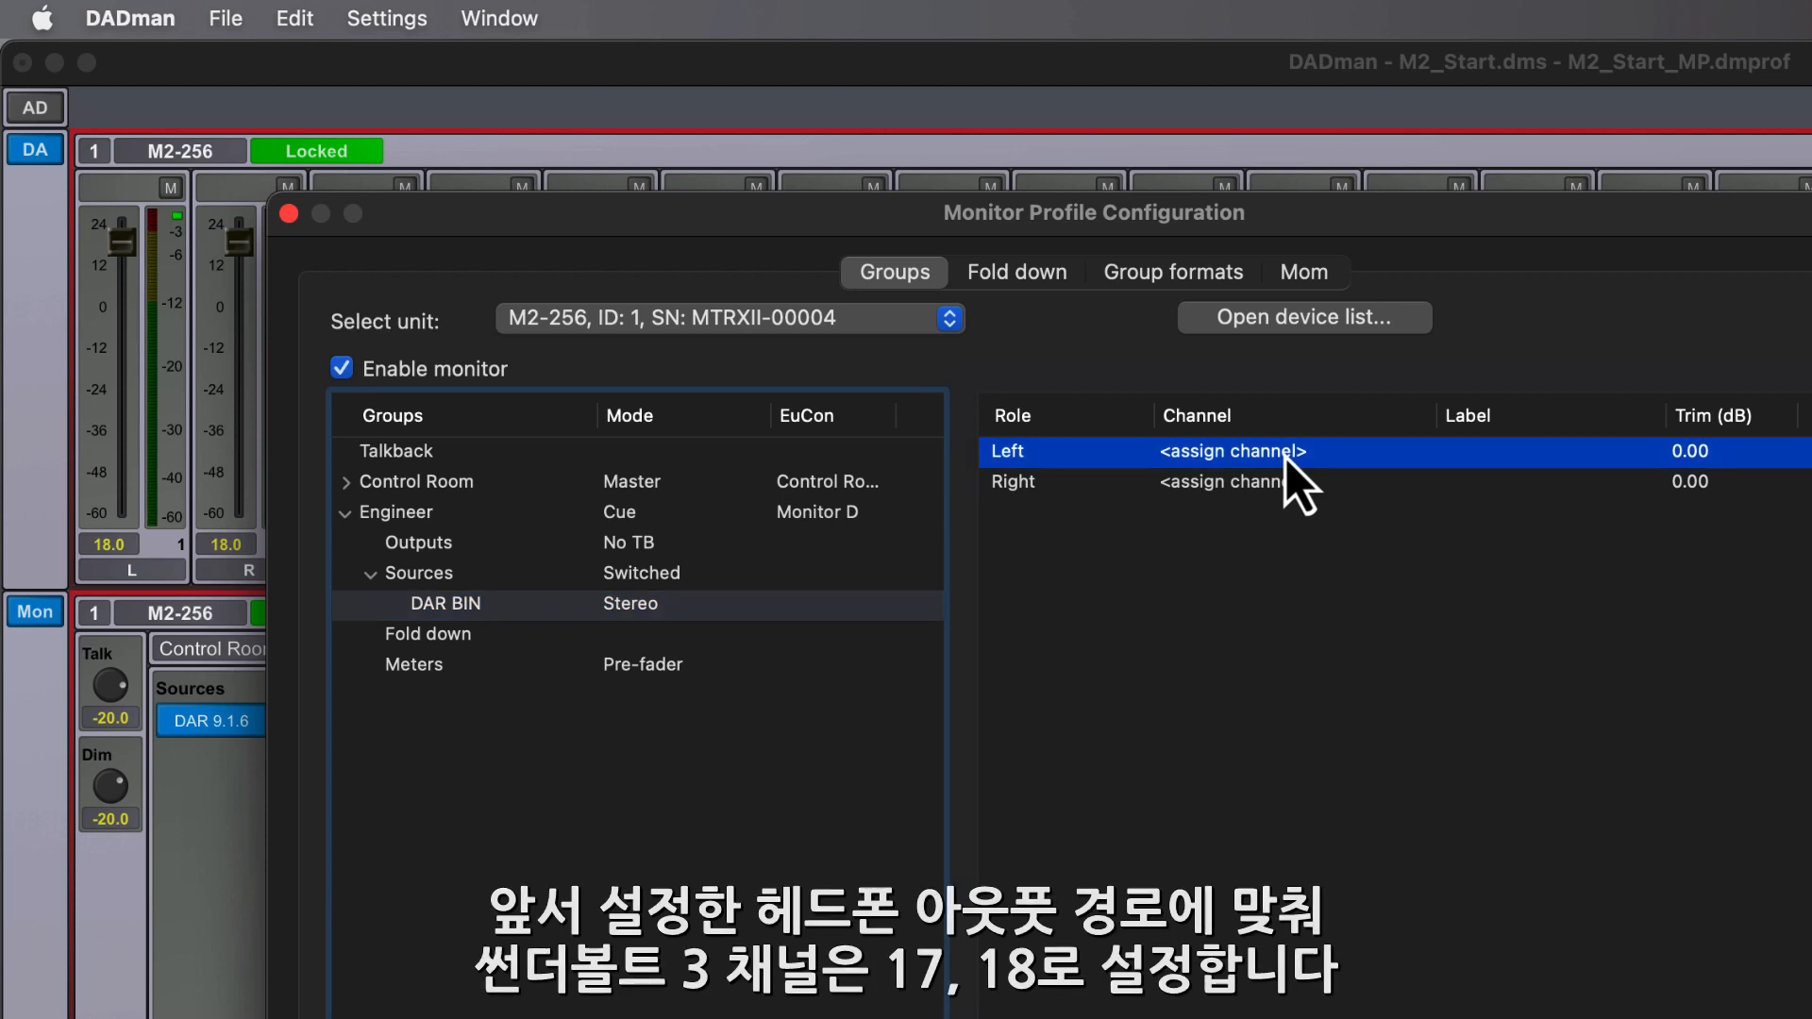
left_click(1285, 455)
mouse_move(1515, 860)
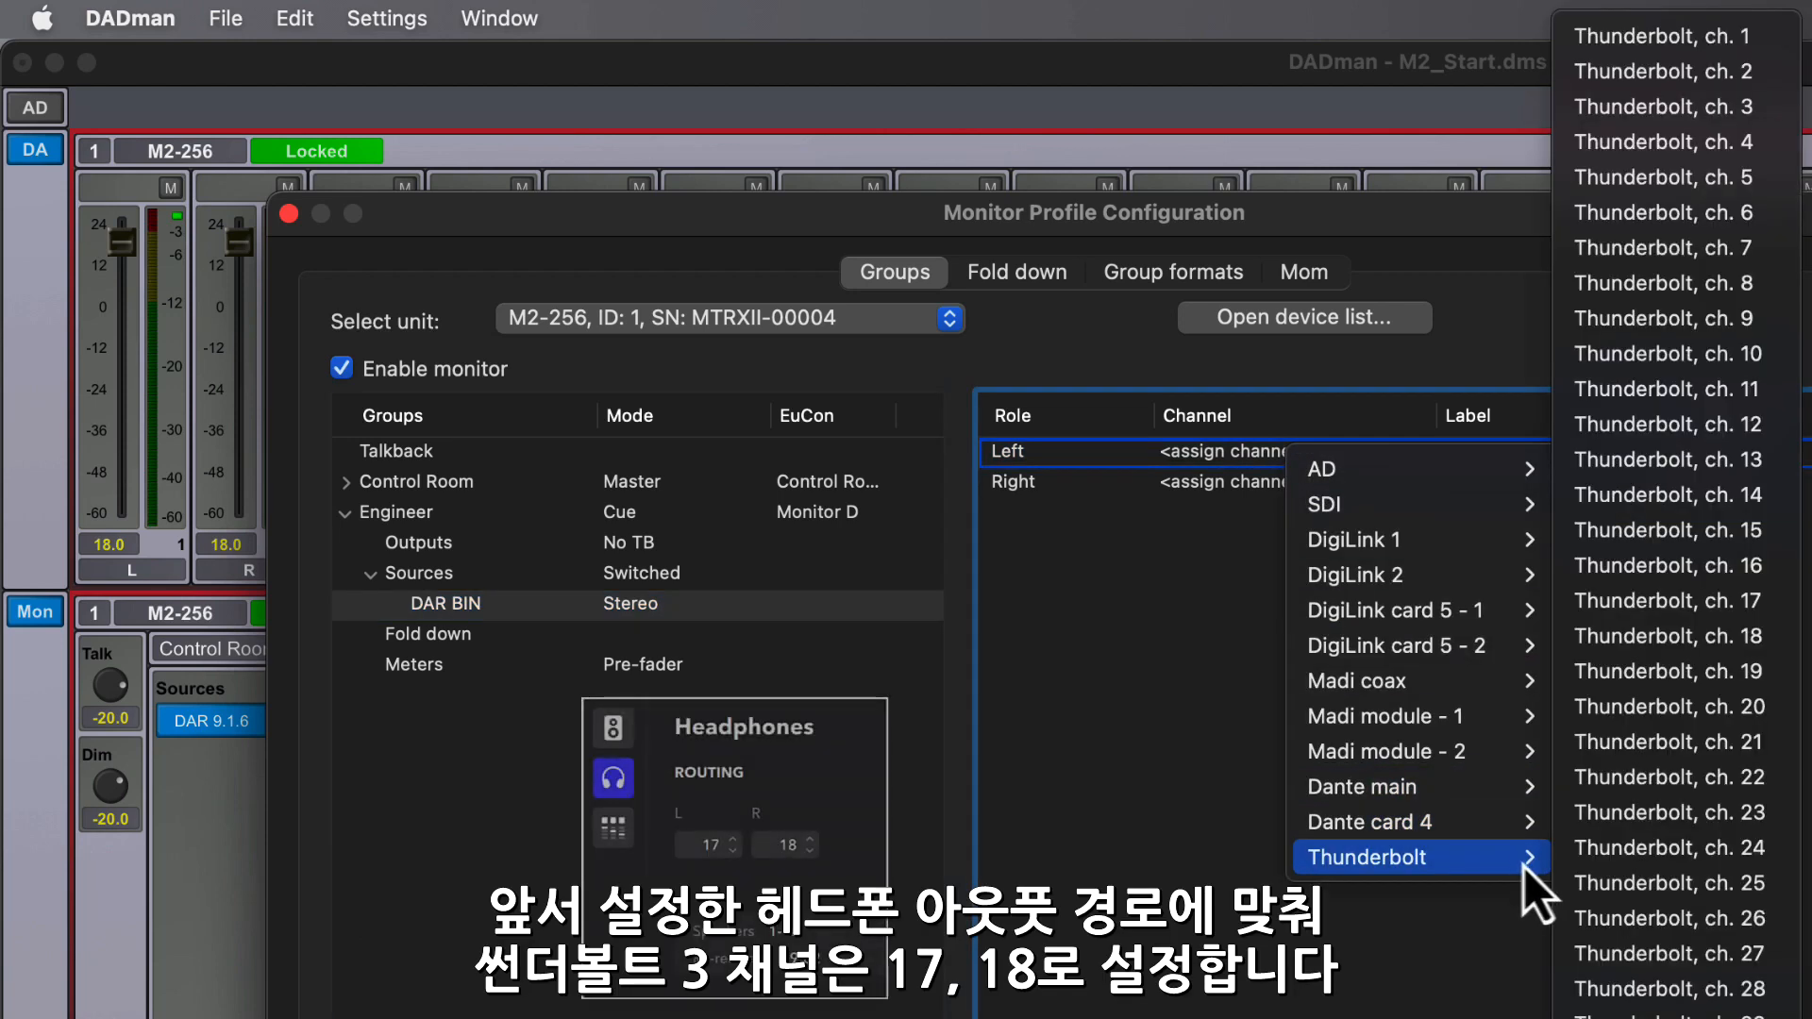
left_click(1776, 610)
left_click(1276, 491)
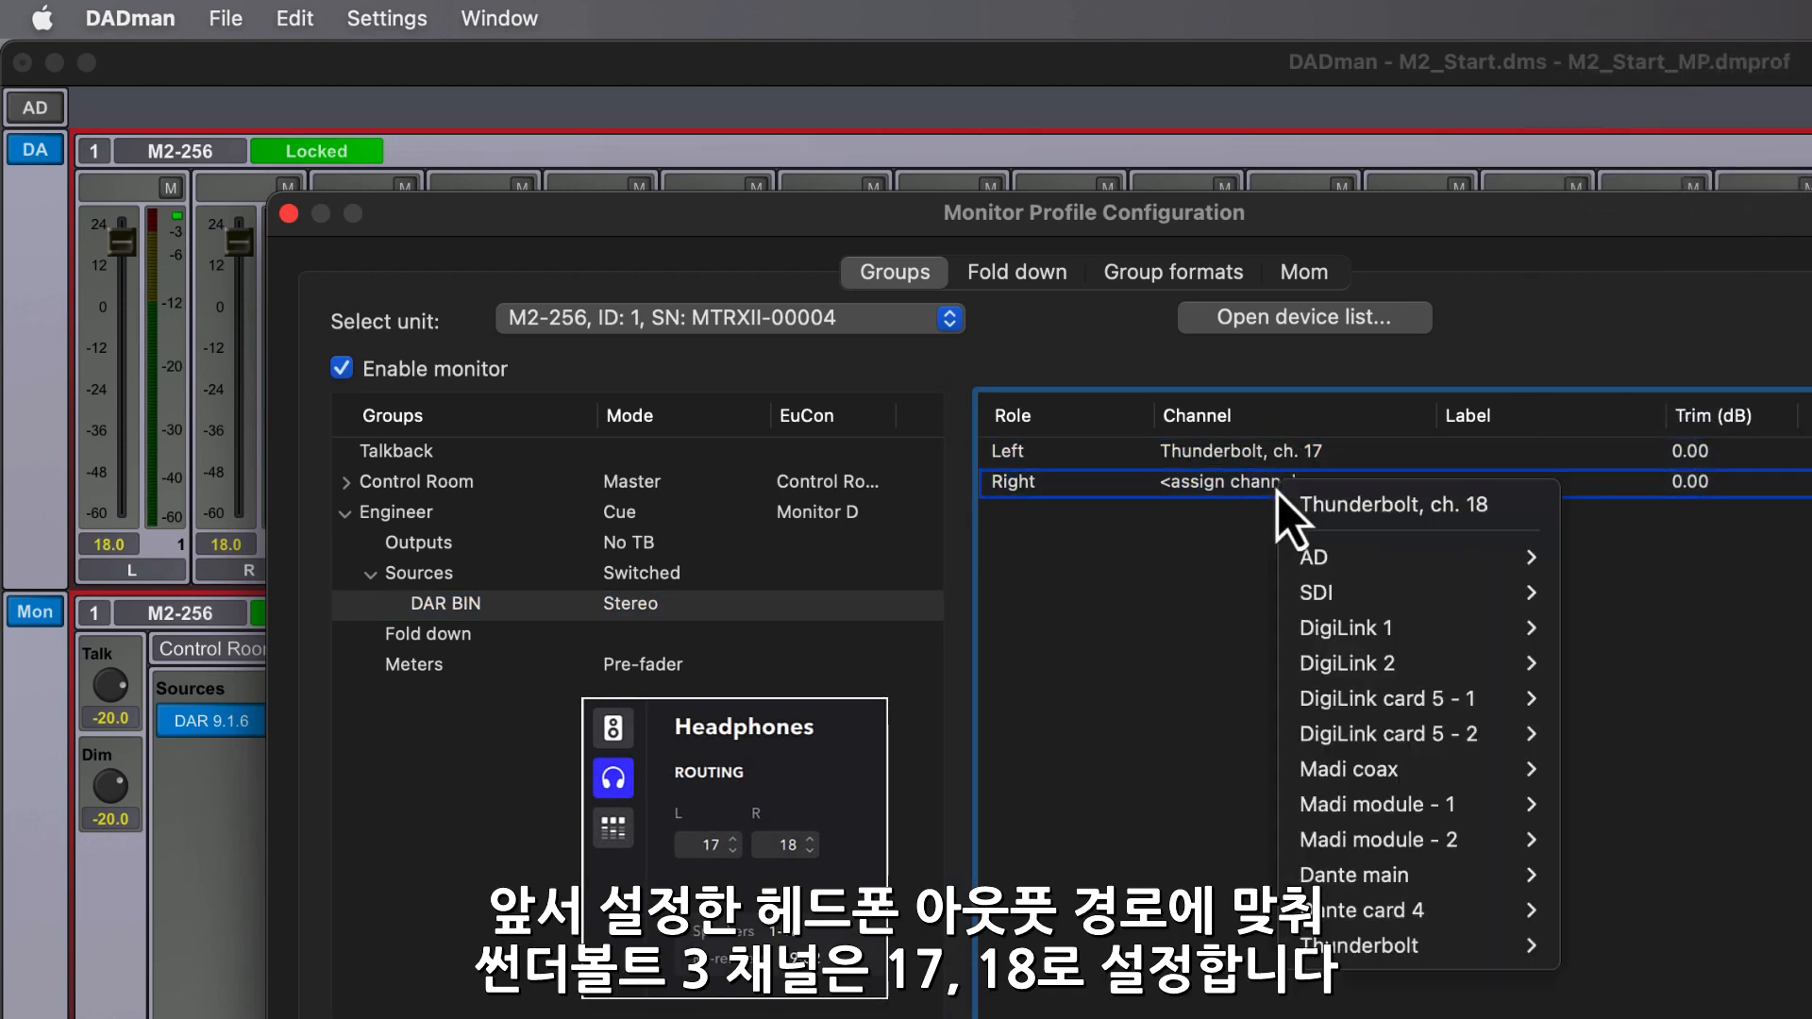
left_click(1457, 516)
left_click(461, 604)
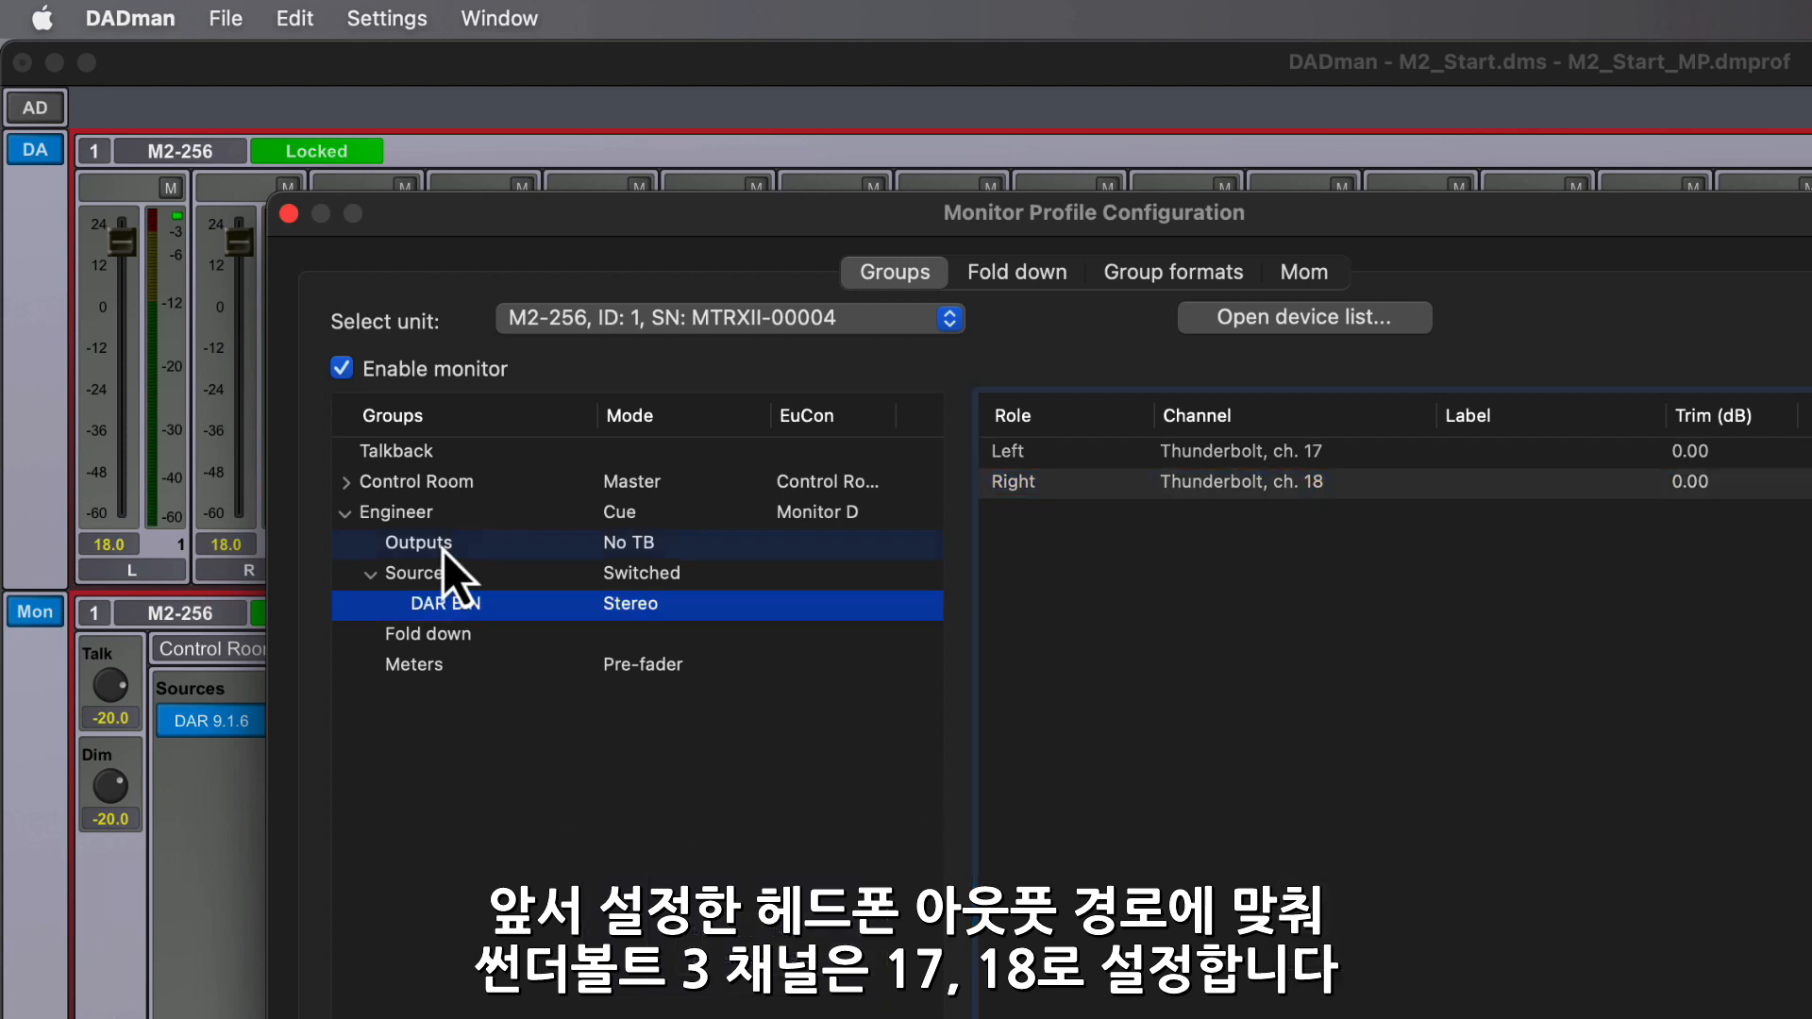
- Add a new stereo output to the Engineer monitor group and name it "KLANG-D"
left_click(443, 551)
right_click(455, 553)
left_click(522, 560)
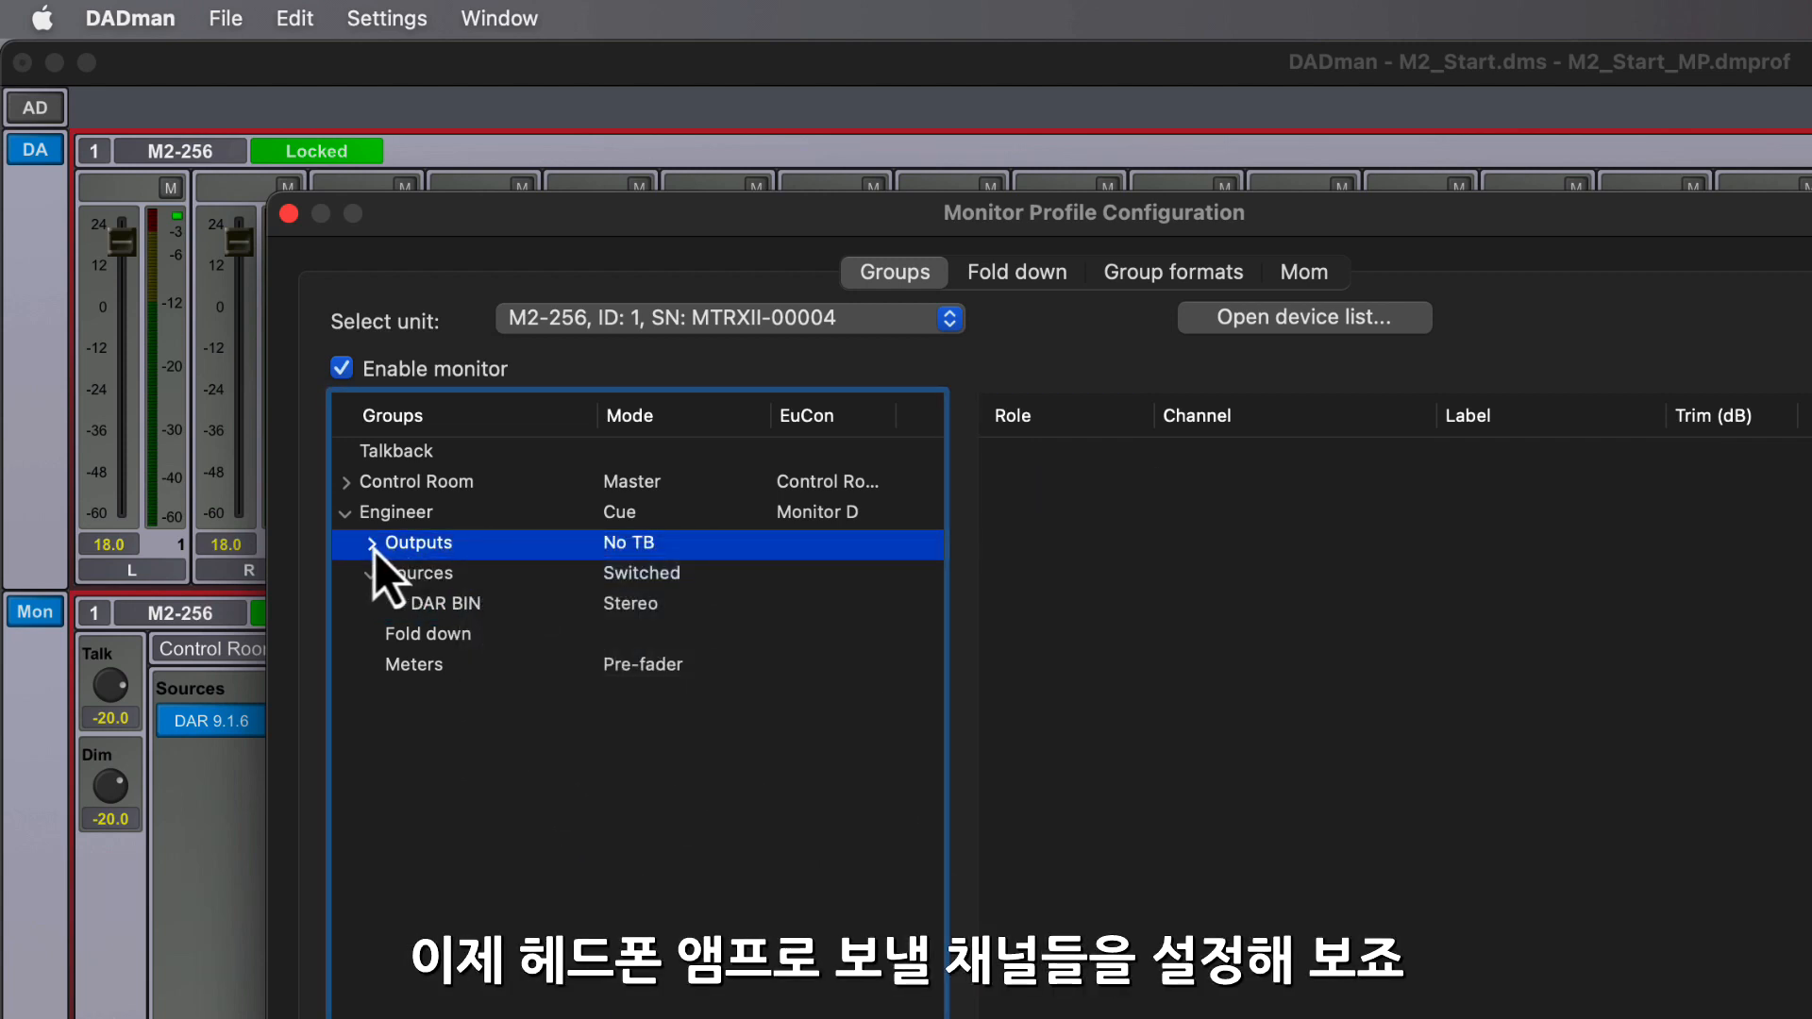
left_click(372, 543)
double_click(456, 573)
type("KLANG")
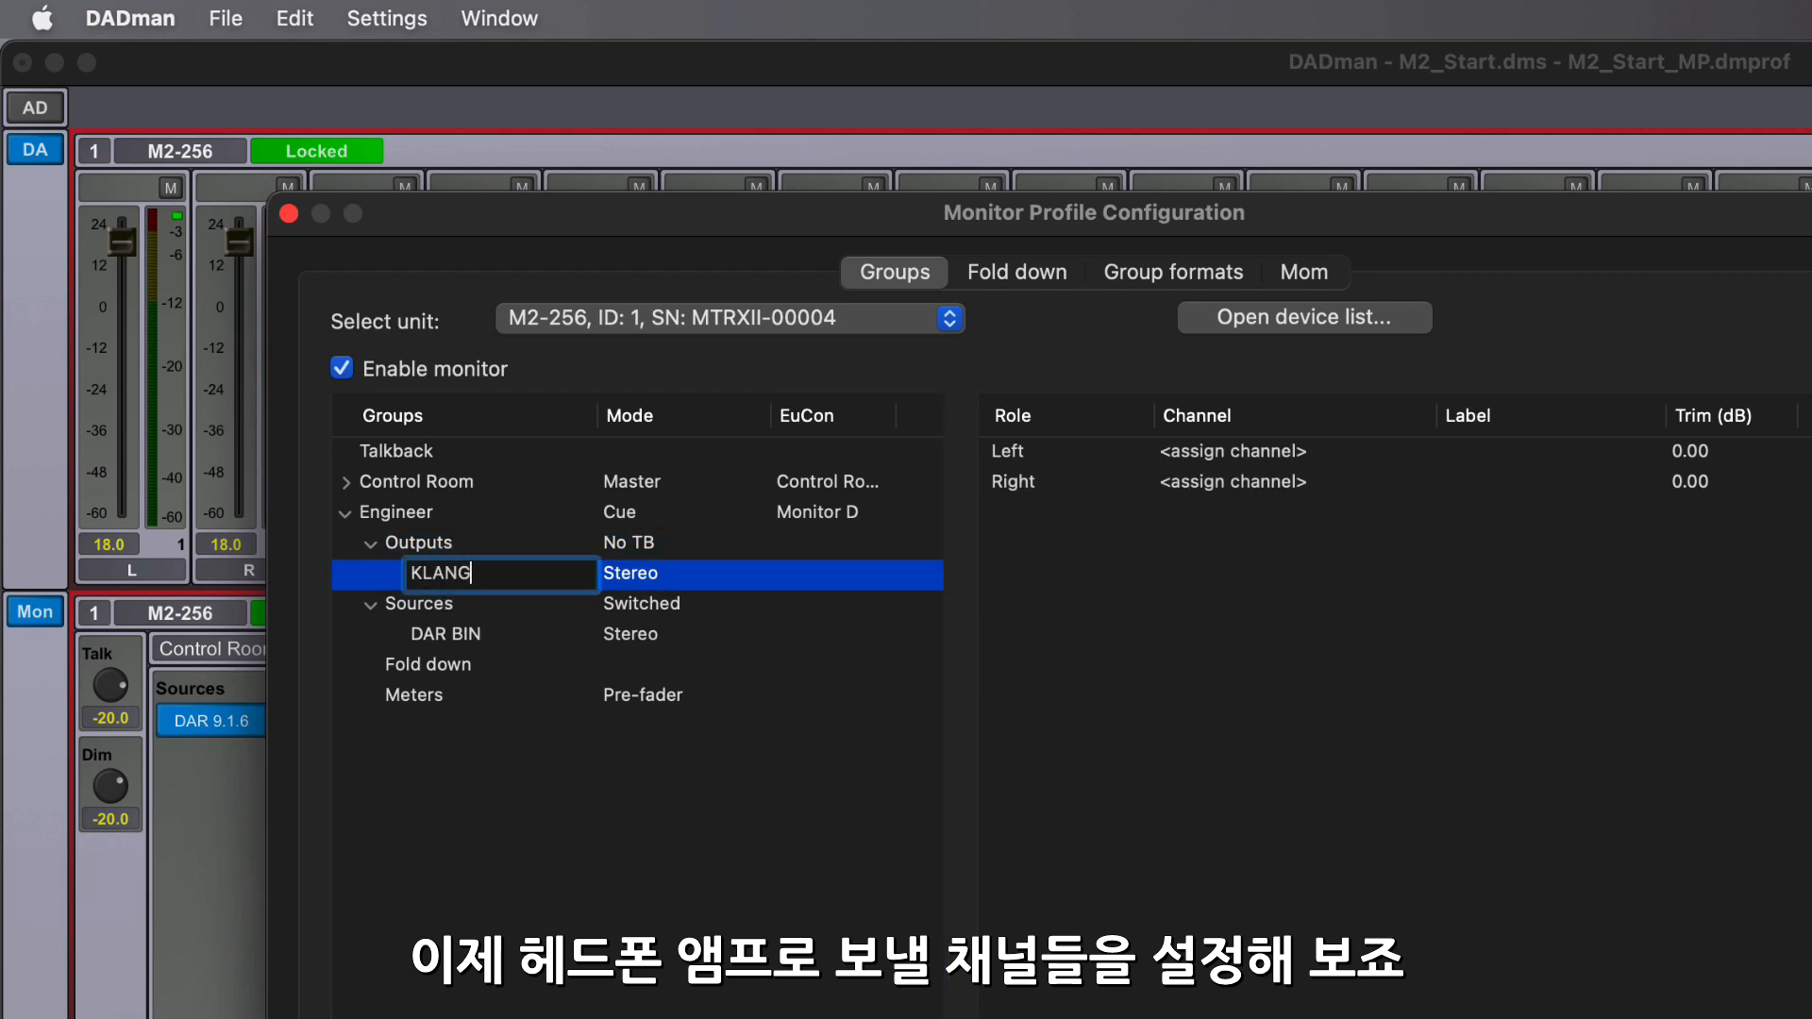
type("-D")
key("Return")
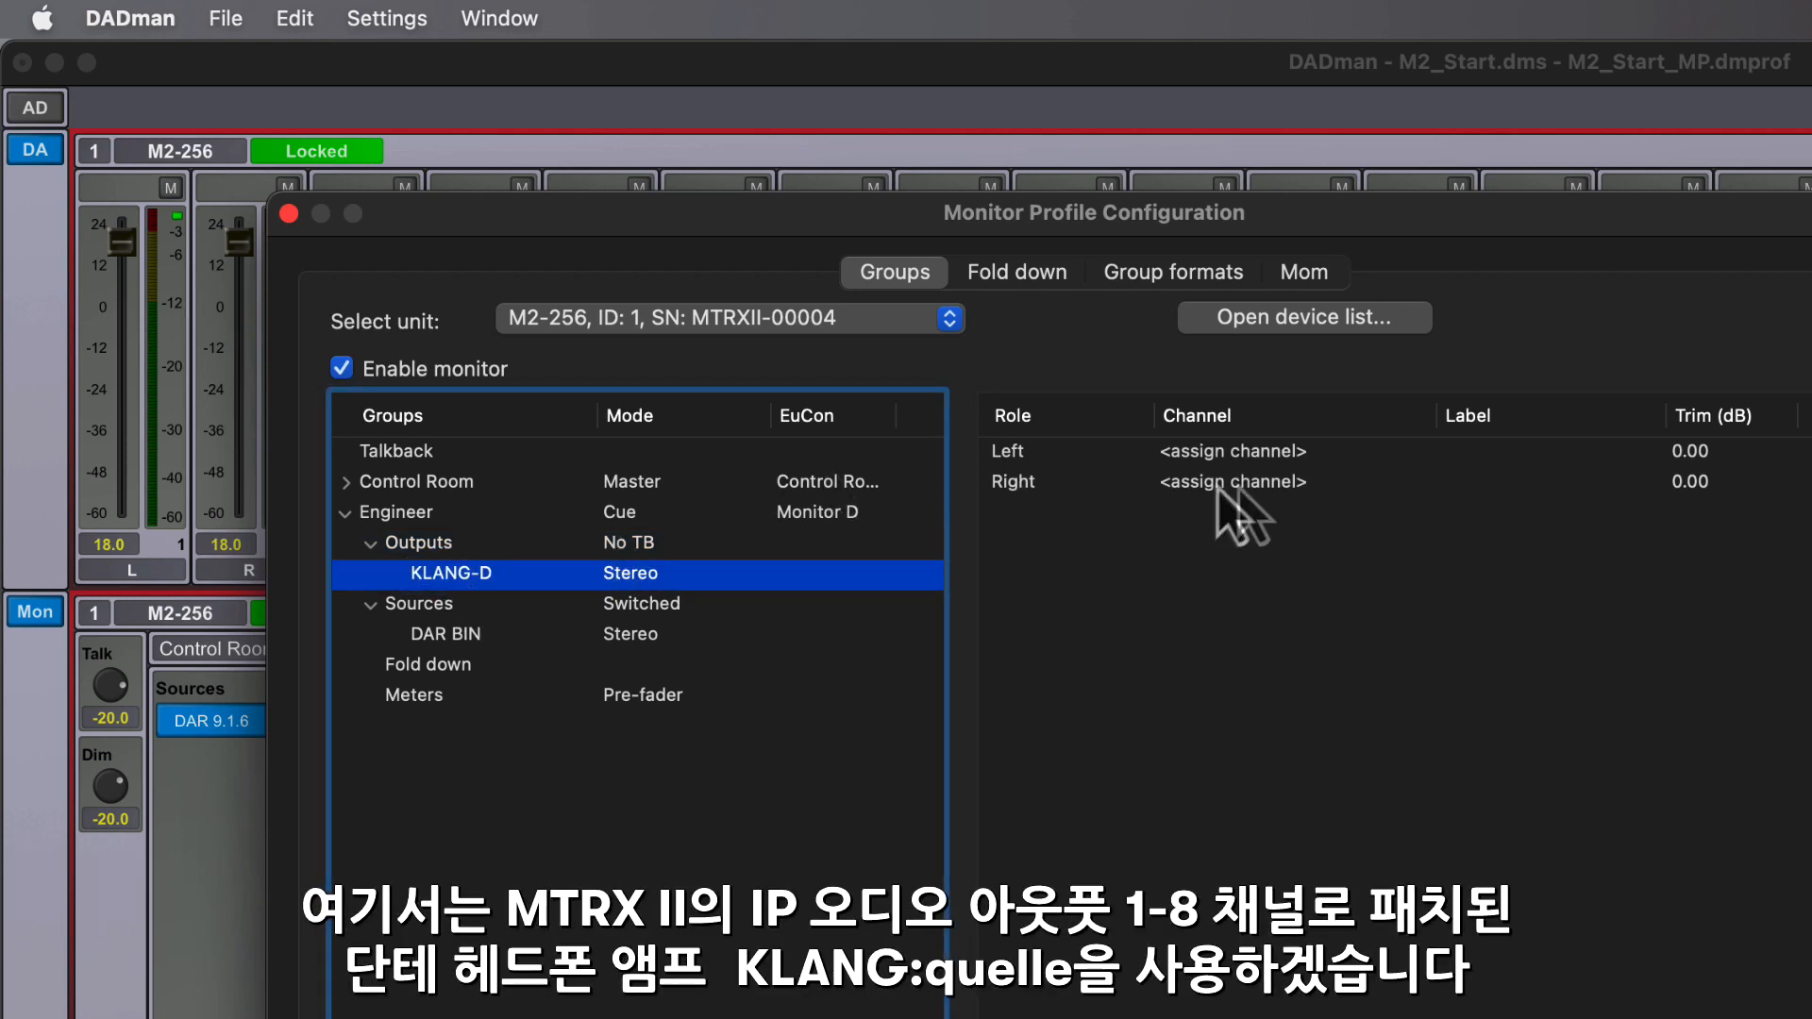
- Assign Dante main channels 7 and 8 to the left and right of KLANG-D, check the DAR BIN channels and close the monitor profile configuration
left_click(1232, 453)
mouse_move(1317, 476)
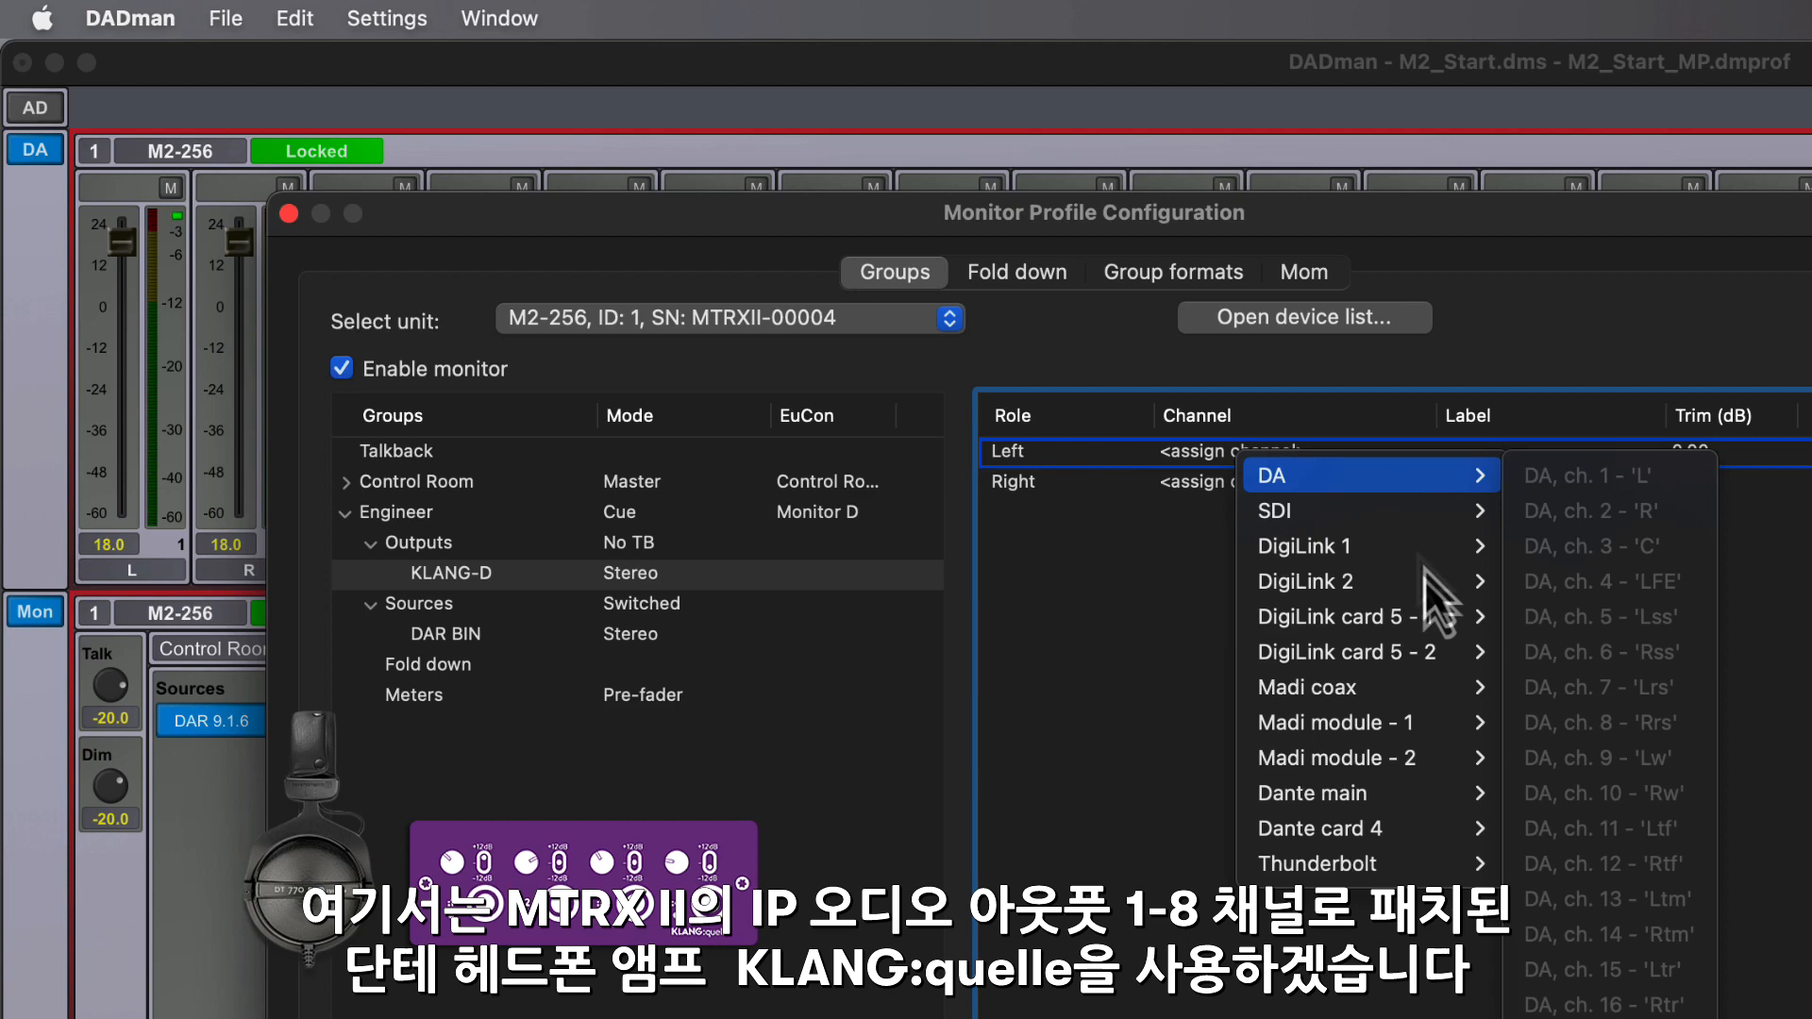
mouse_move(1448, 793)
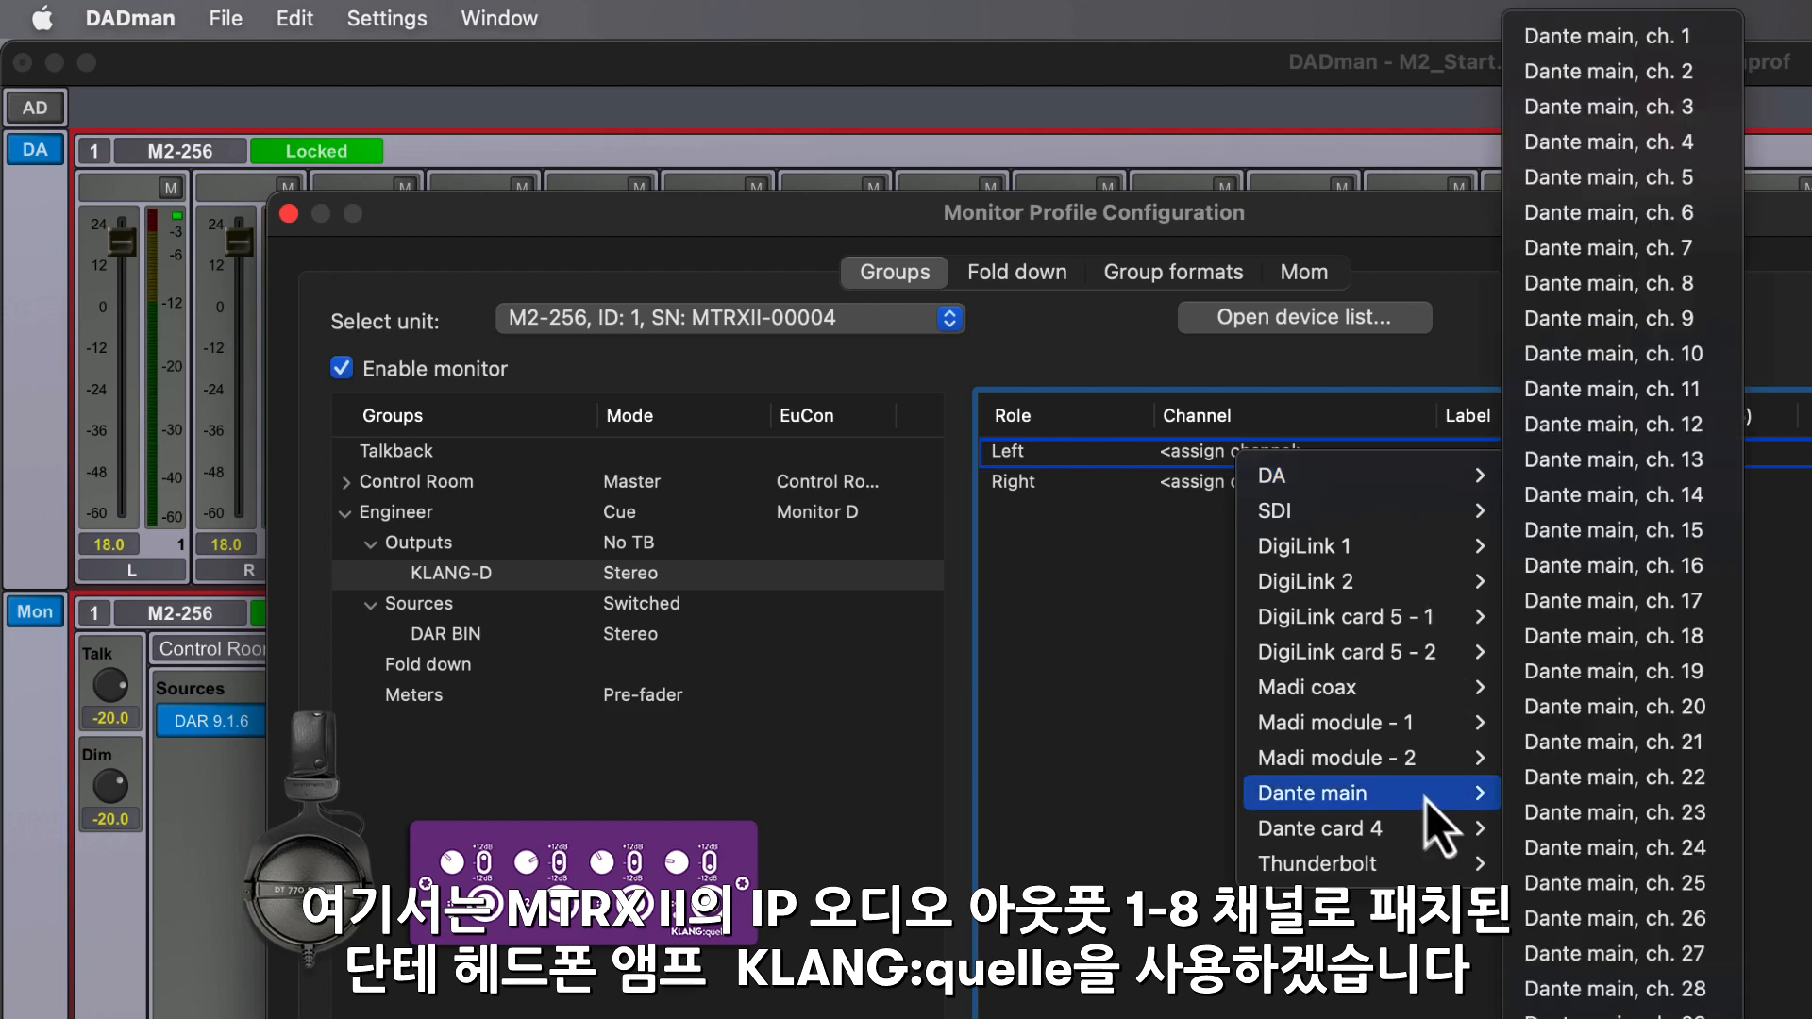
left_click(1707, 250)
left_click(1482, 486)
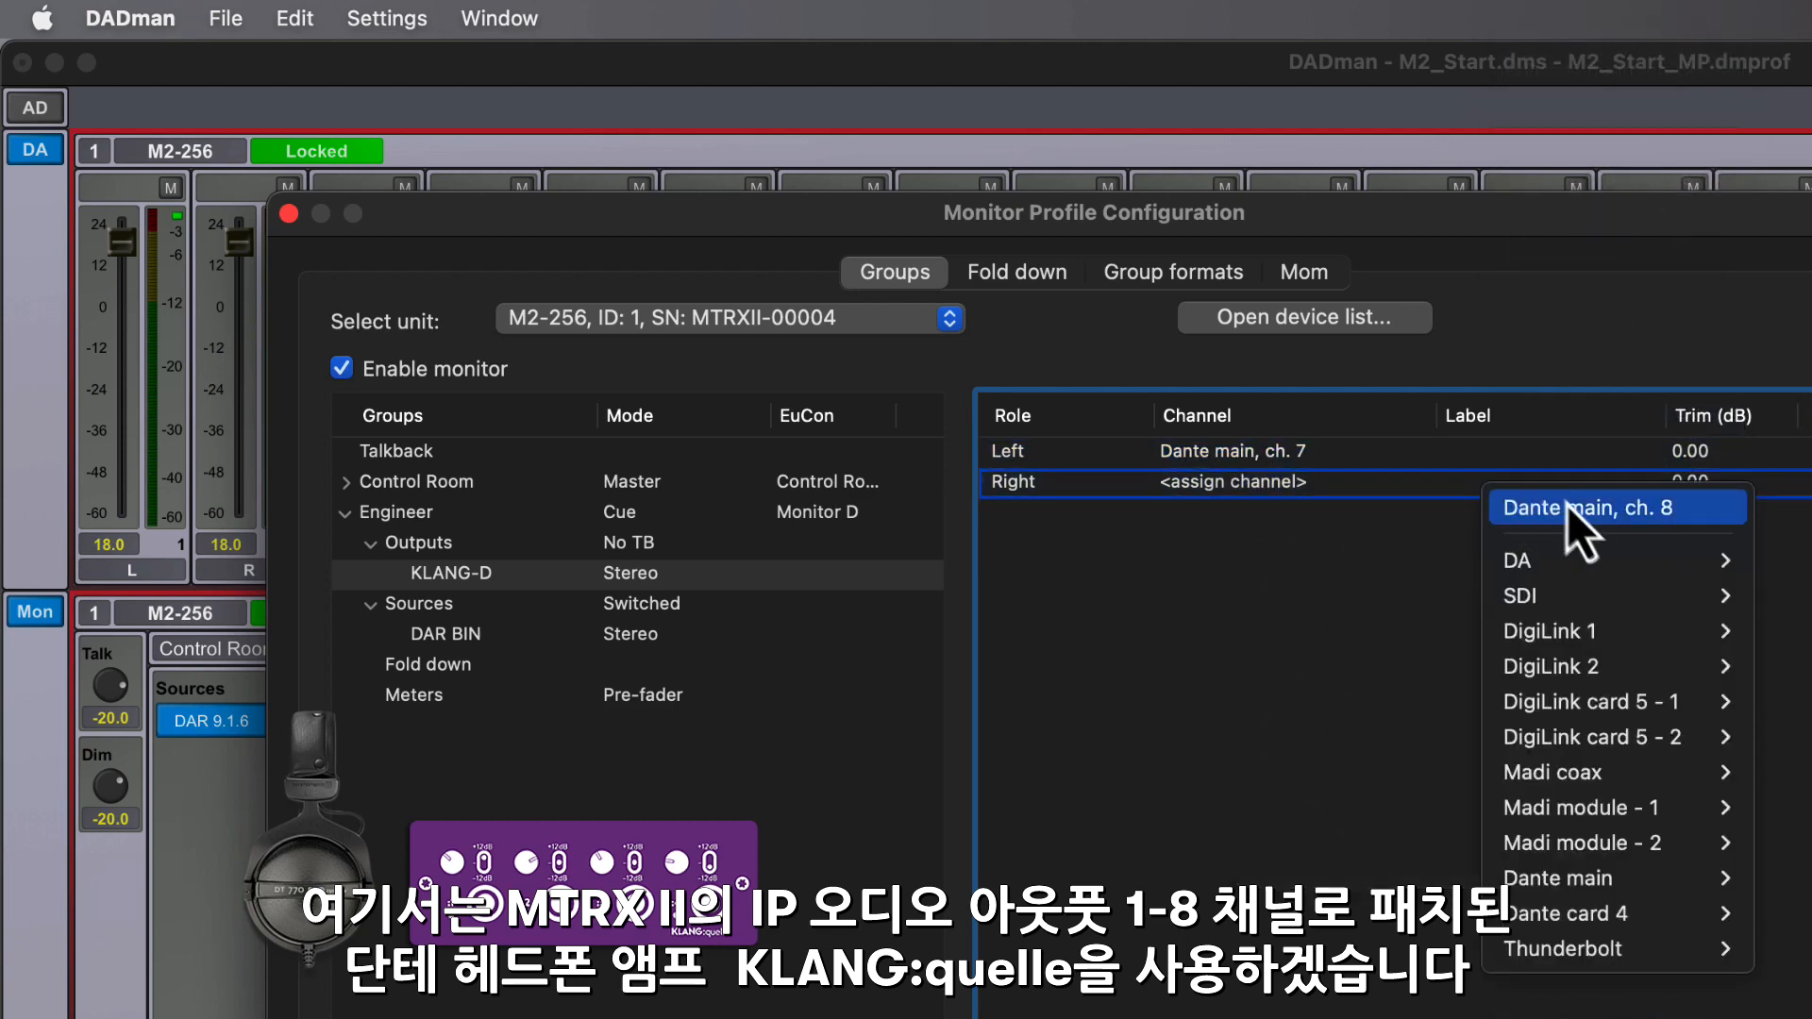
left_click(1719, 510)
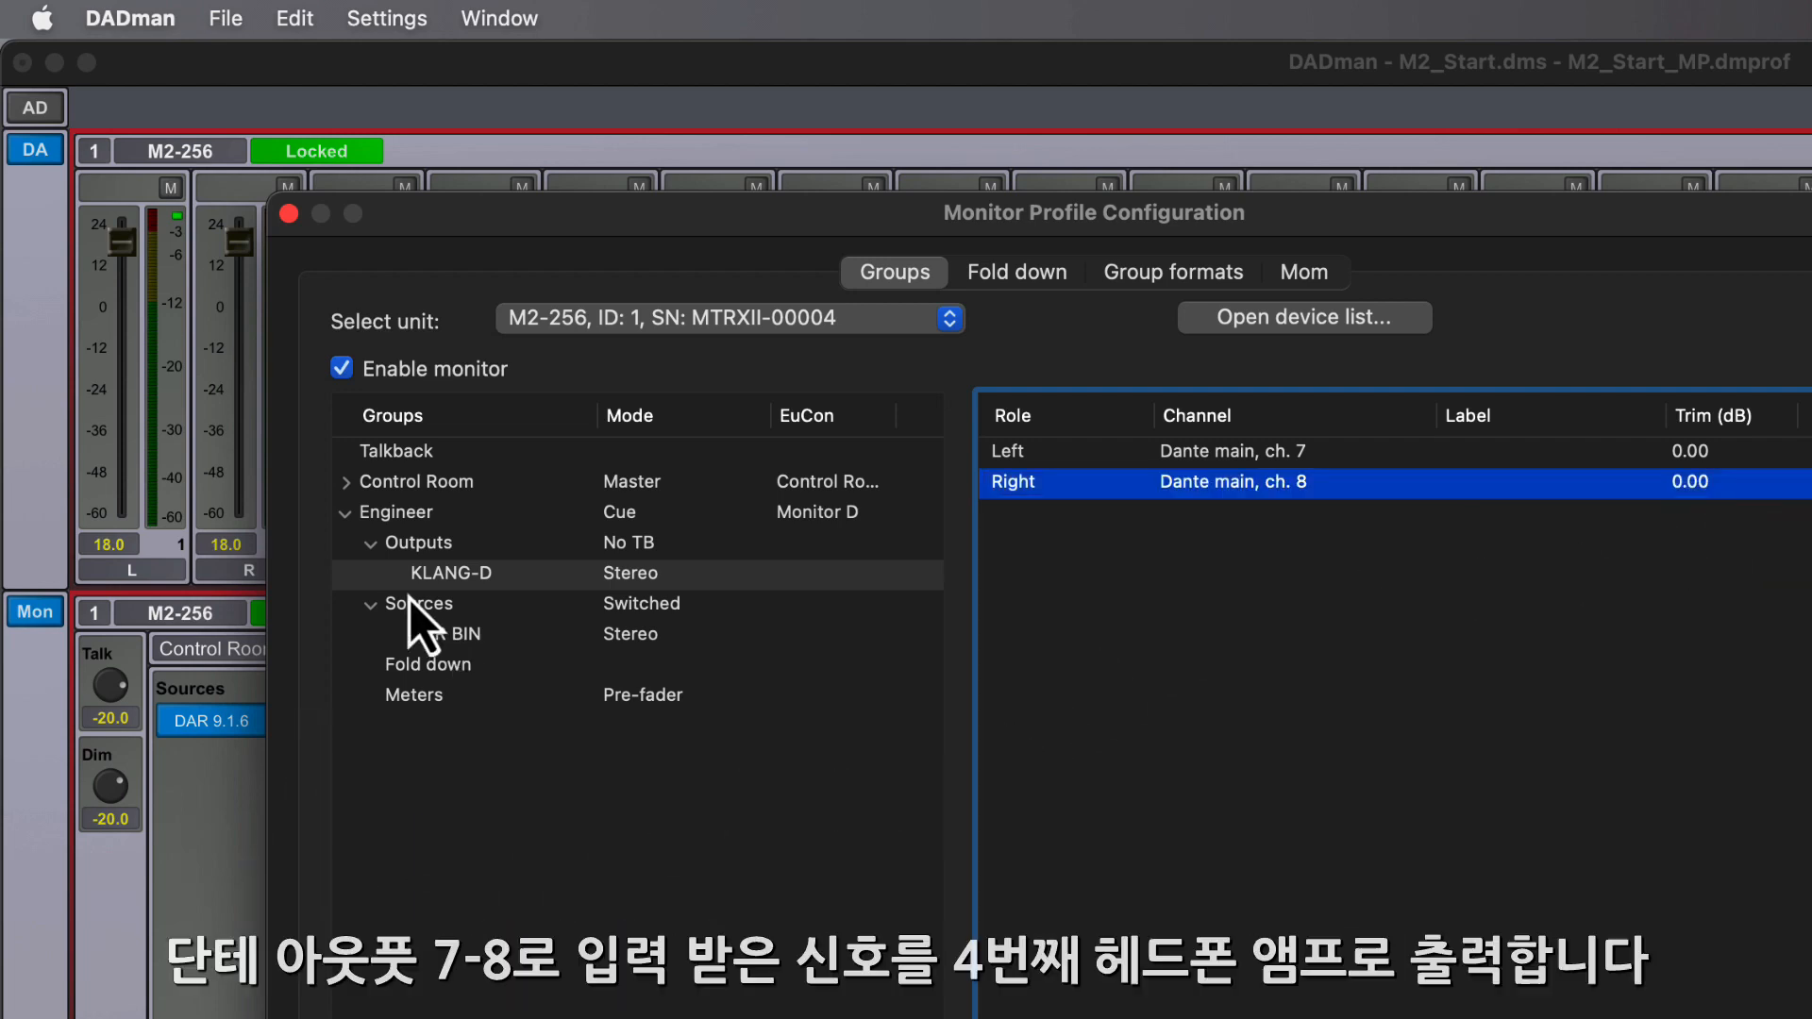
left_click(436, 634)
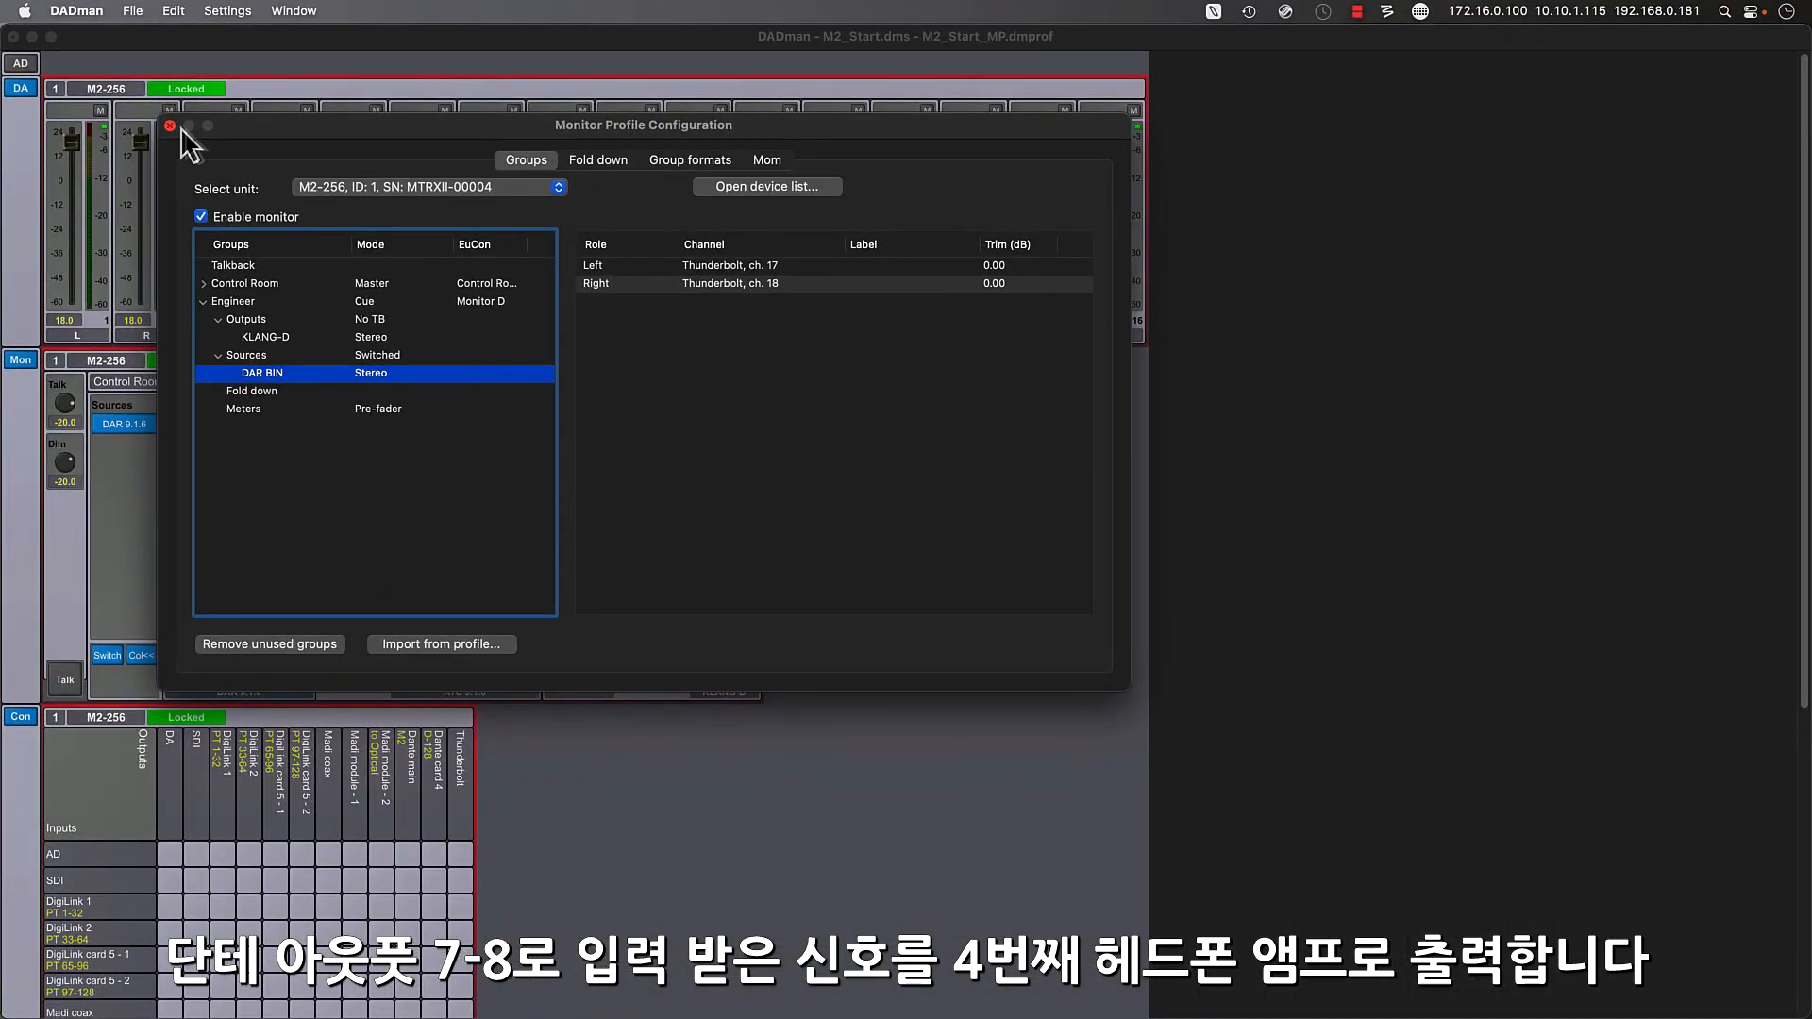
left_click(170, 126)
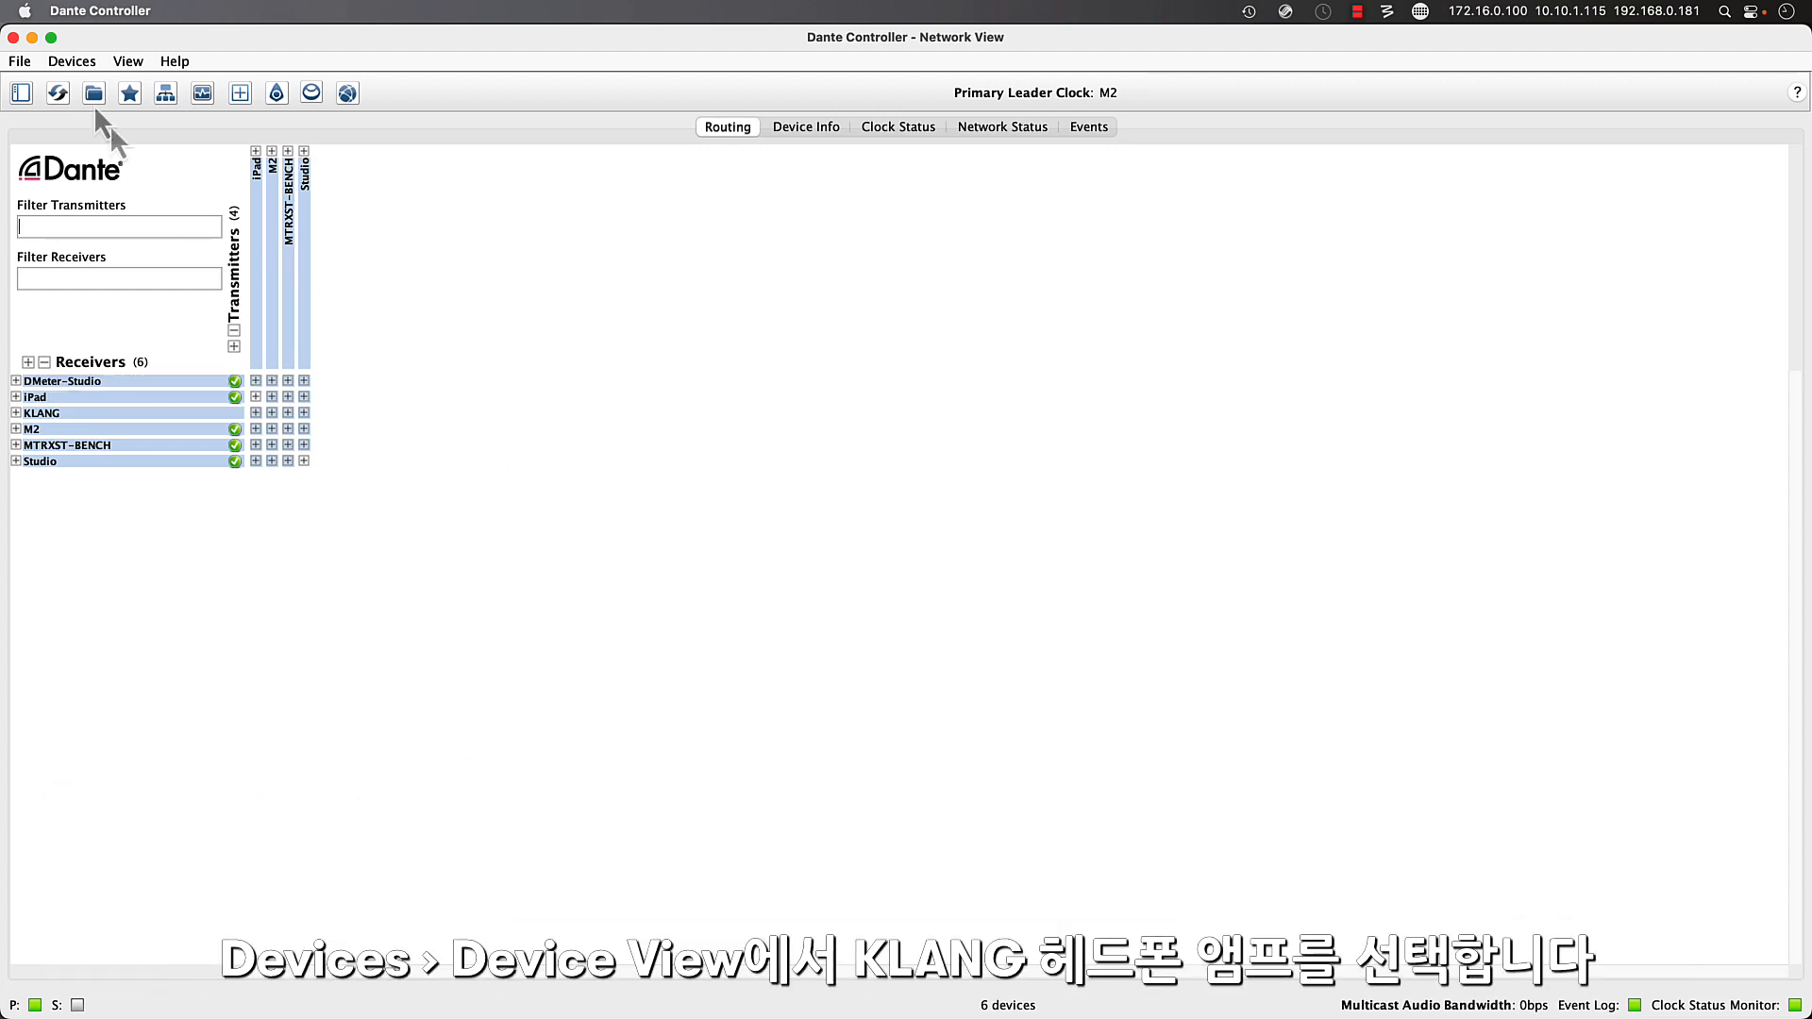
- Switch to Dante Controller and open the Device View for the KLANG headphone amplifier
left_click(84, 62)
left_click(166, 139)
left_click(982, 238)
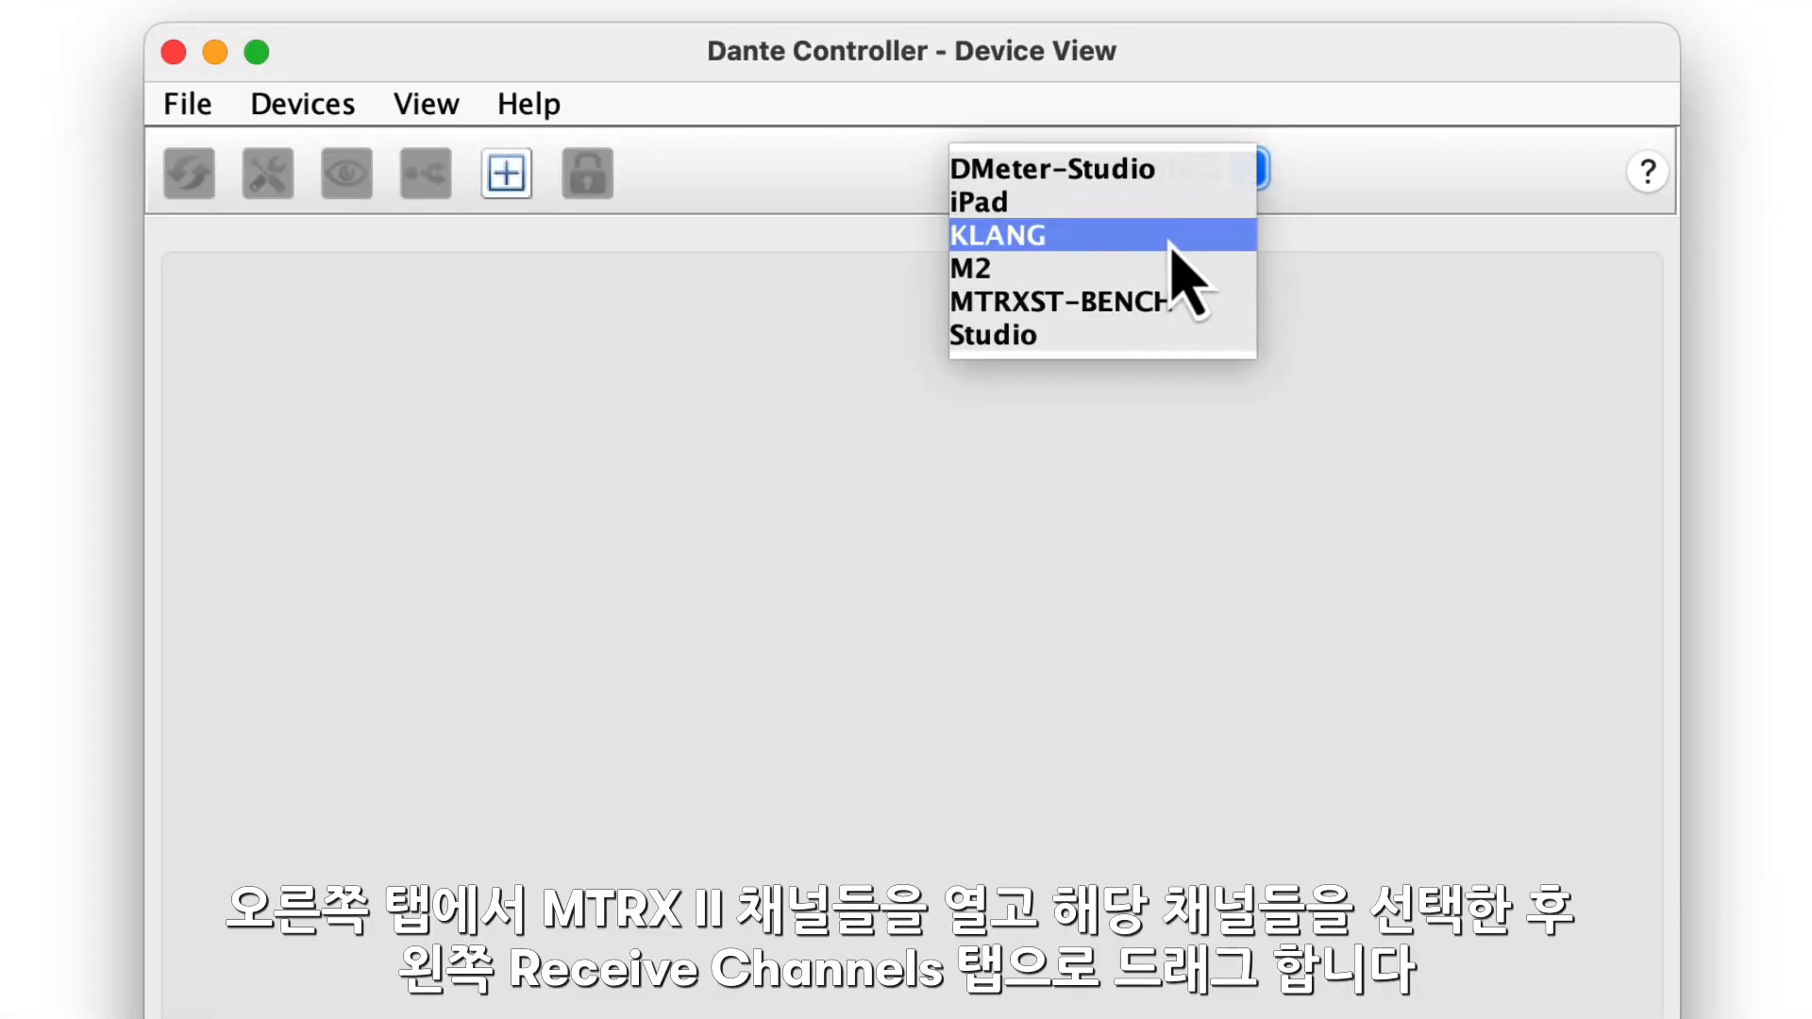
left_click(1060, 272)
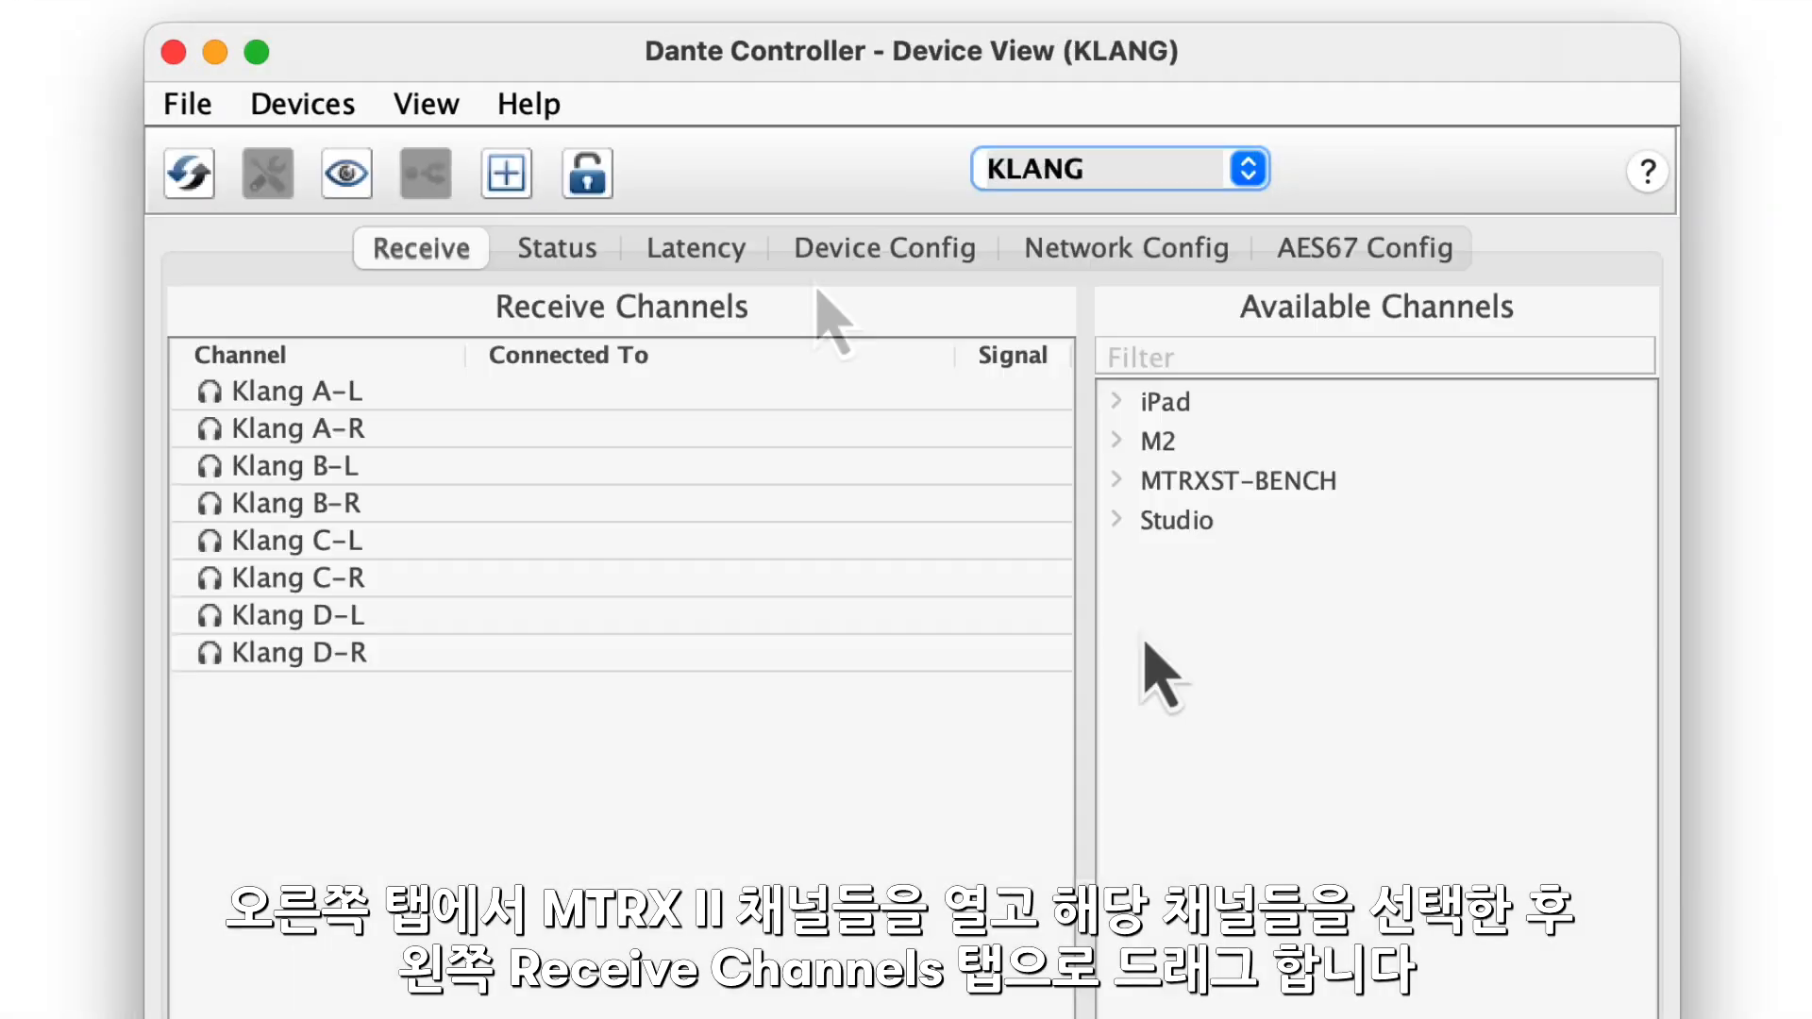
- Connect M2's eight transmit channels, Cue A-L through Cue D-R, to KLANG's receive channels in order, starting at Klang A-L
left_click(1117, 440)
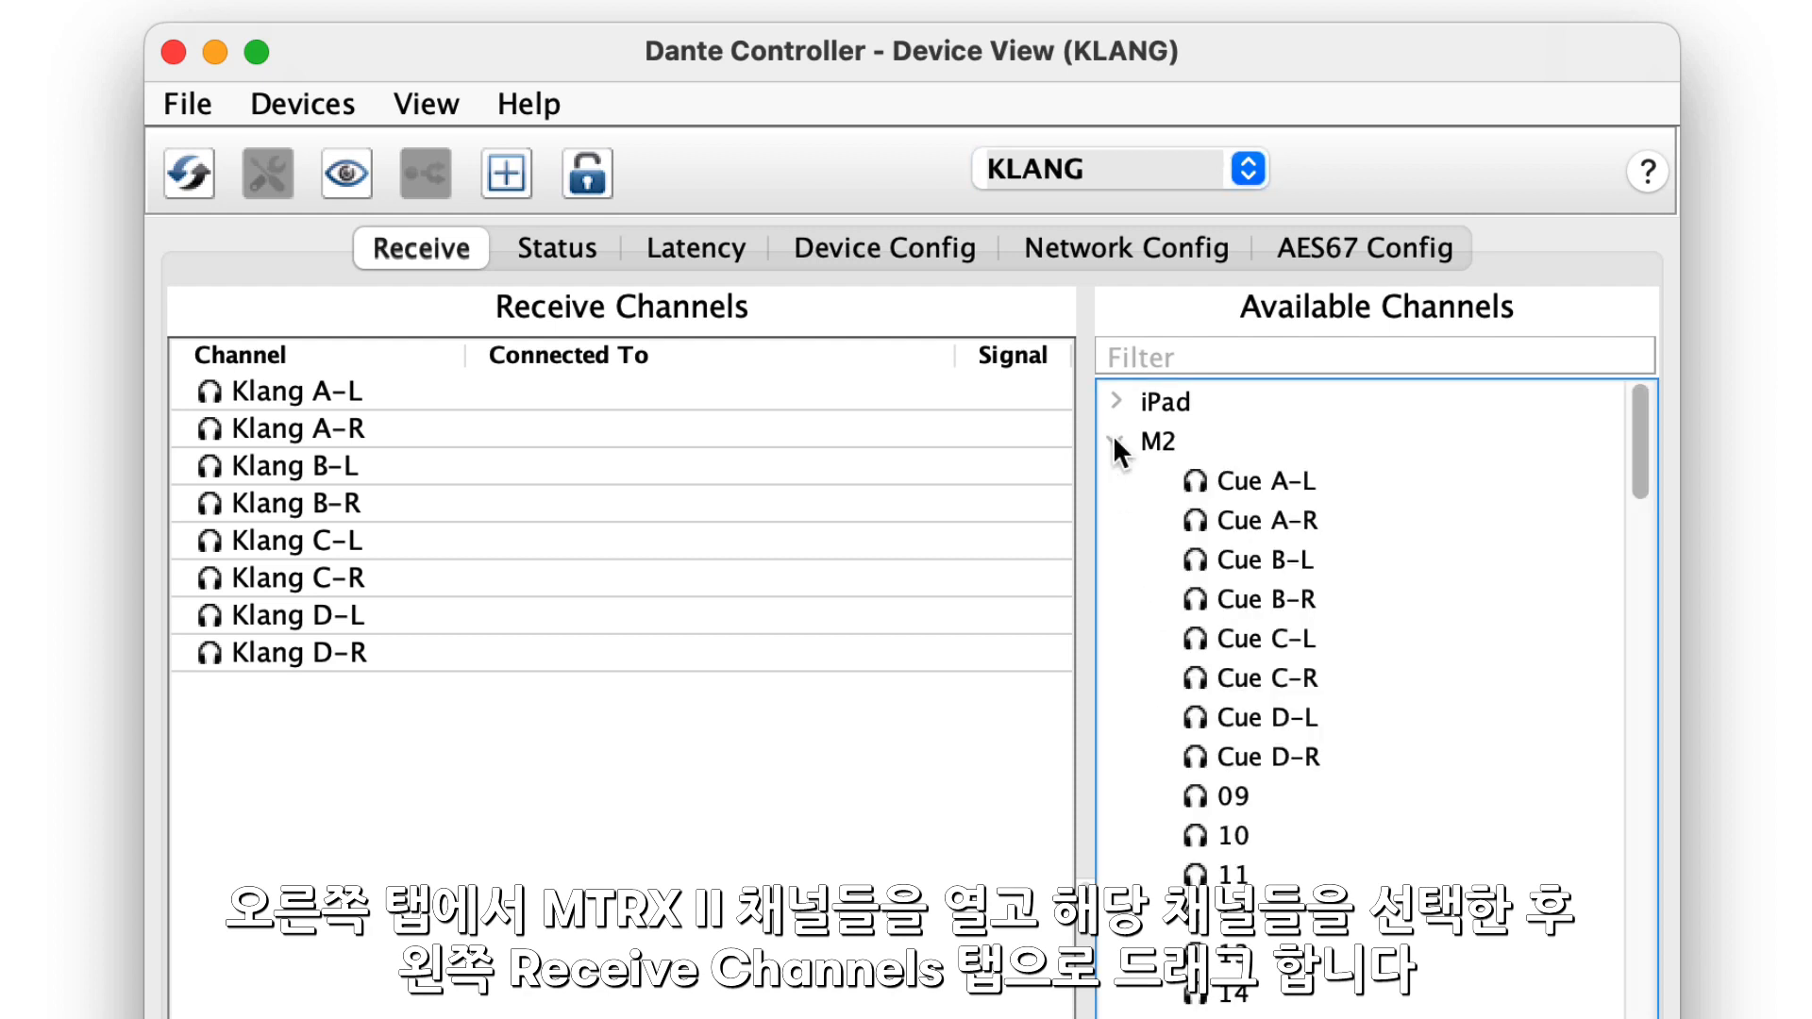
left_click(1266, 482)
left_click(1270, 757, "shift")
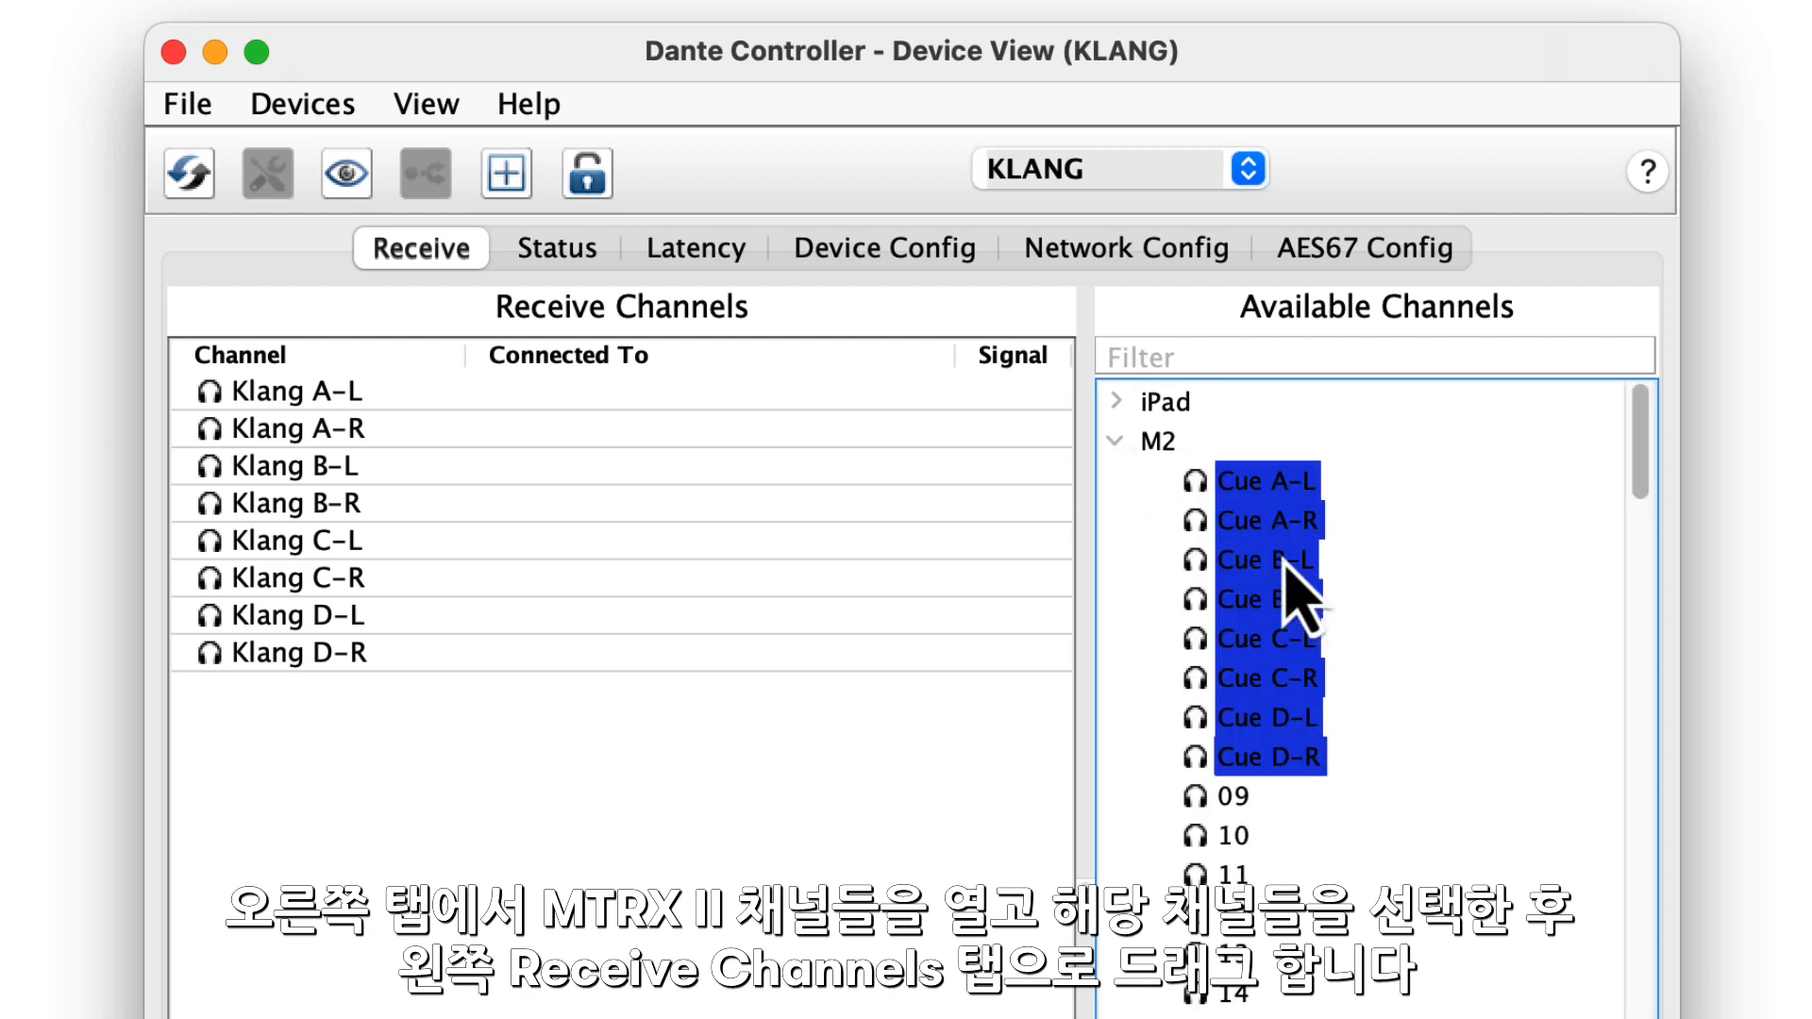
left_click_drag(1253, 484, 727, 396)
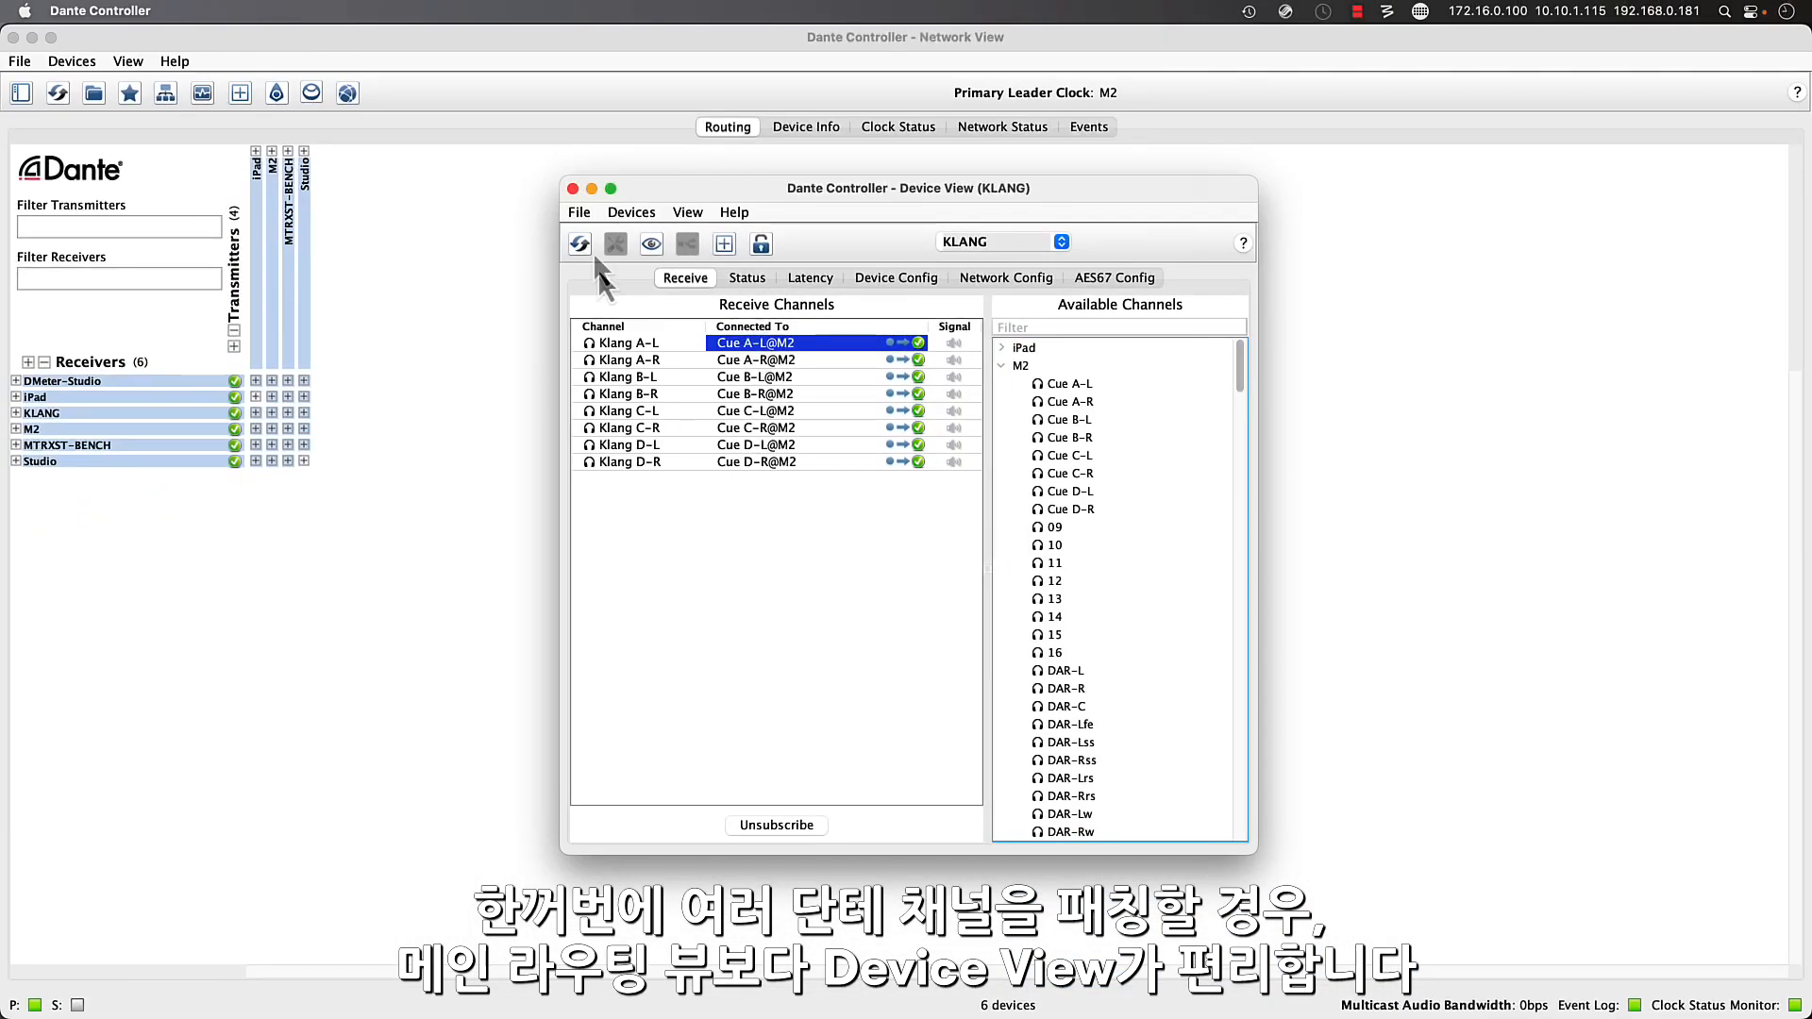
- Close the KLANG Device View and expand the M2 transmitter and KLANG receiver channels in the network routing grid
left_click(572, 187)
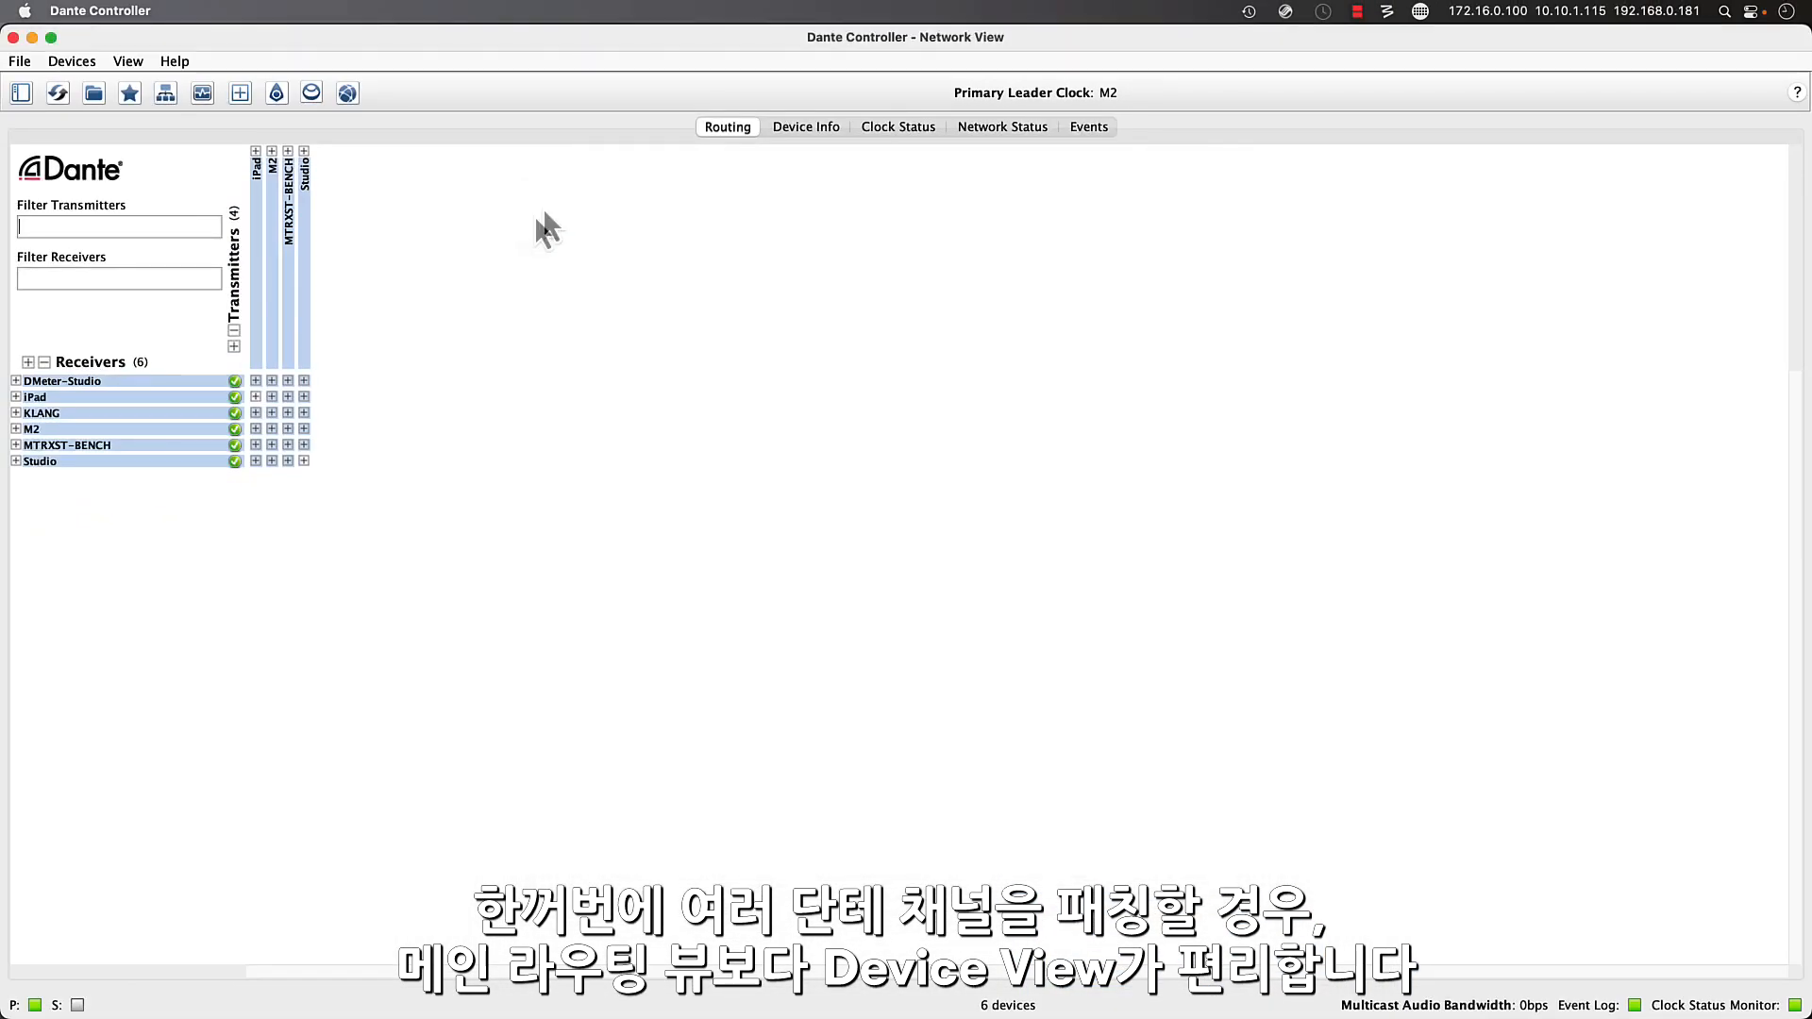
left_click(272, 151)
left_click(15, 412)
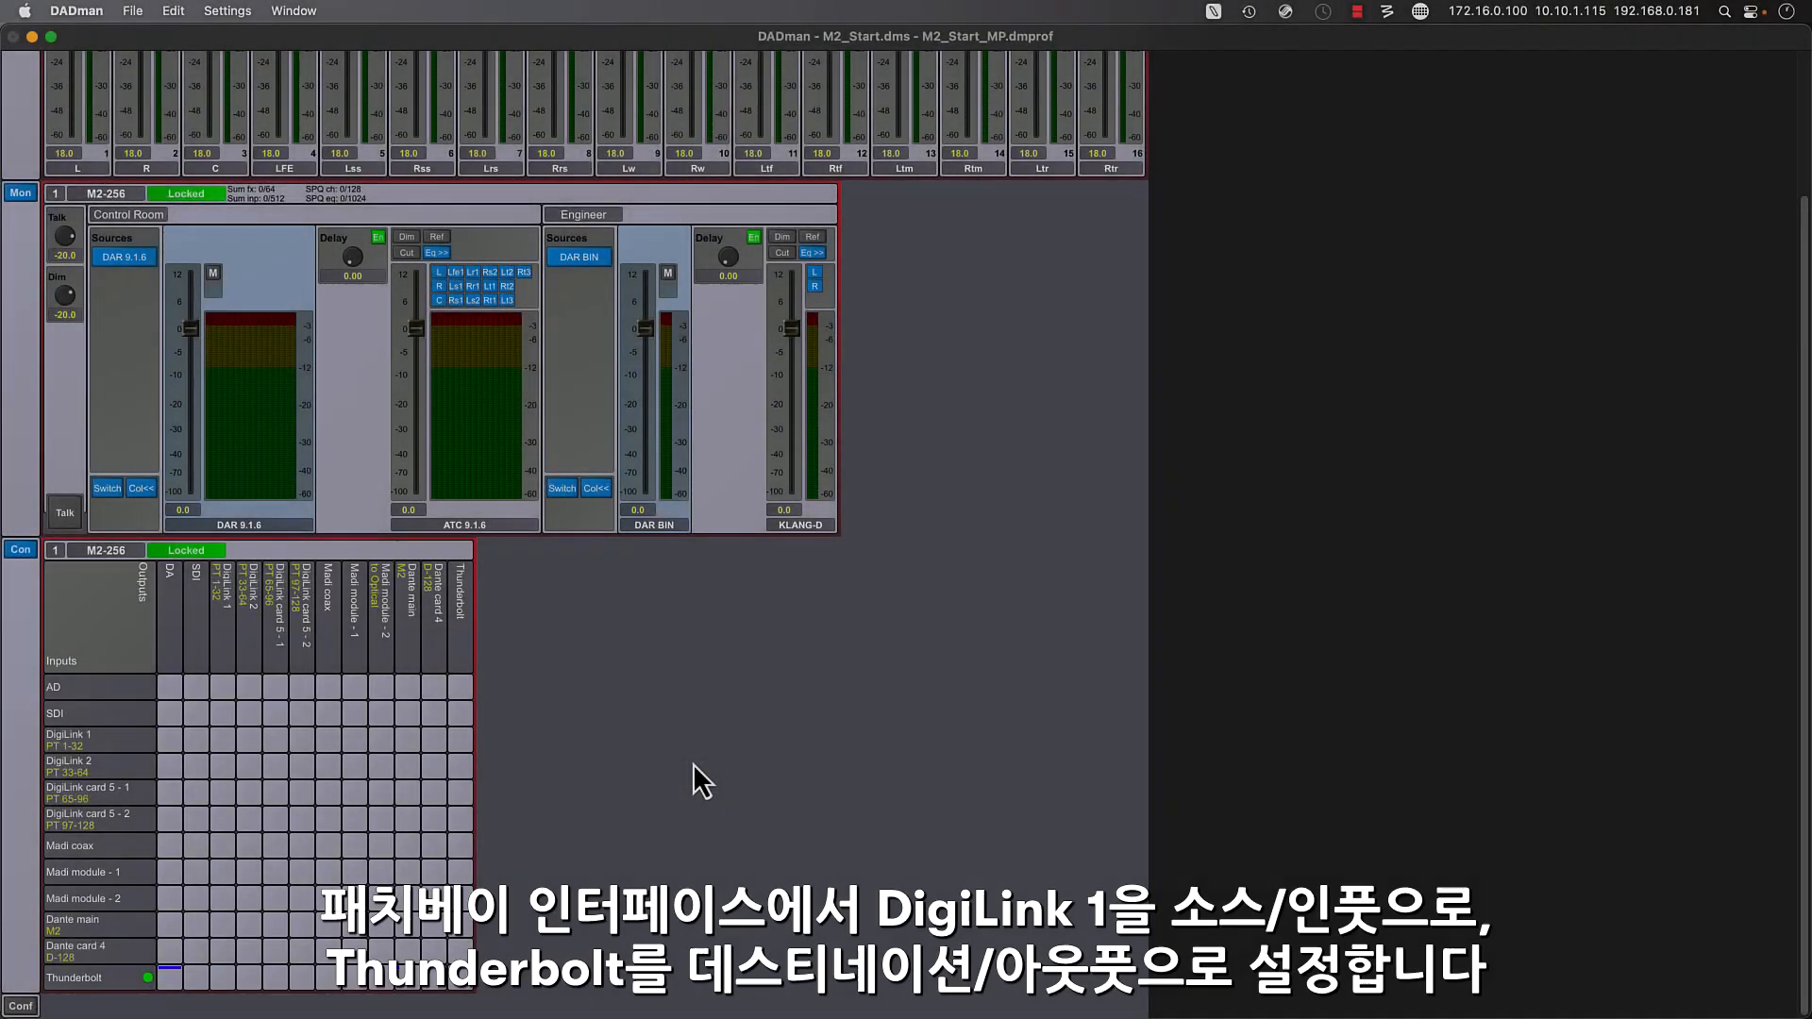
- In DADman's connection matrix, patch DigiLink 1 inputs 1–32 one-to-one to Thunderbolt outputs 1–32
left_click(100, 740)
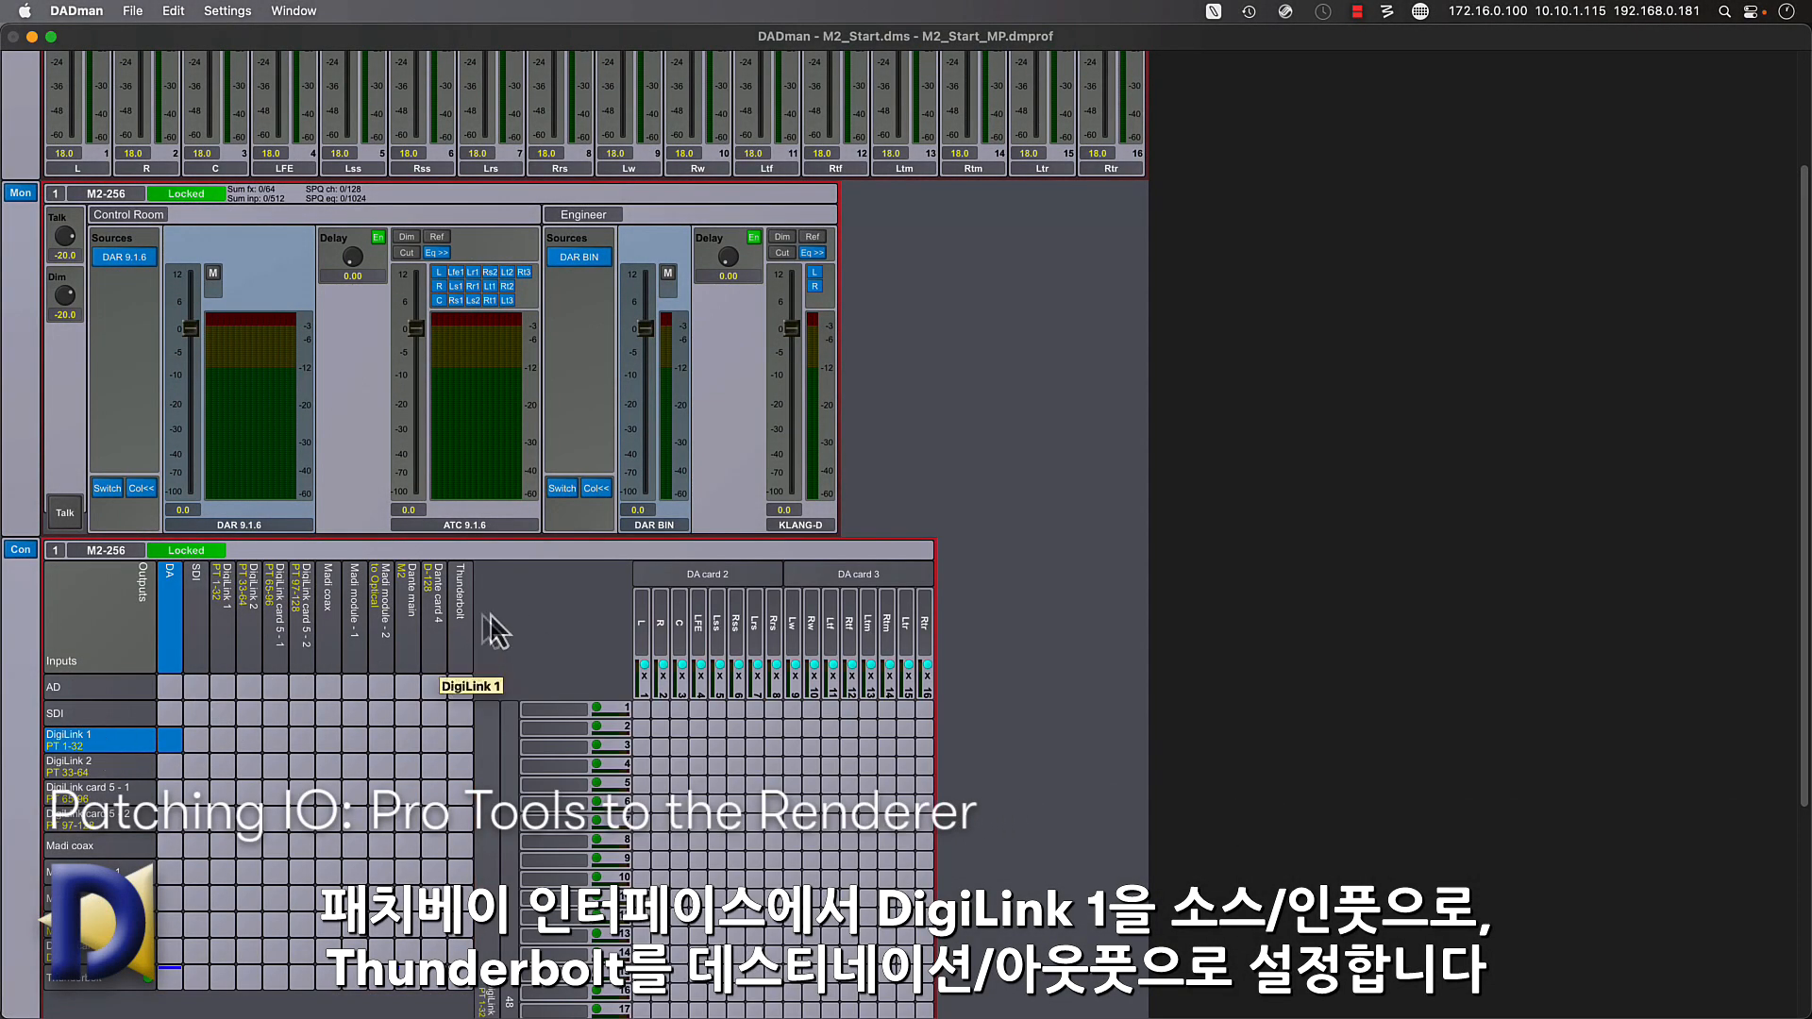
left_click(460, 631)
scroll(461, 631, "down", 5)
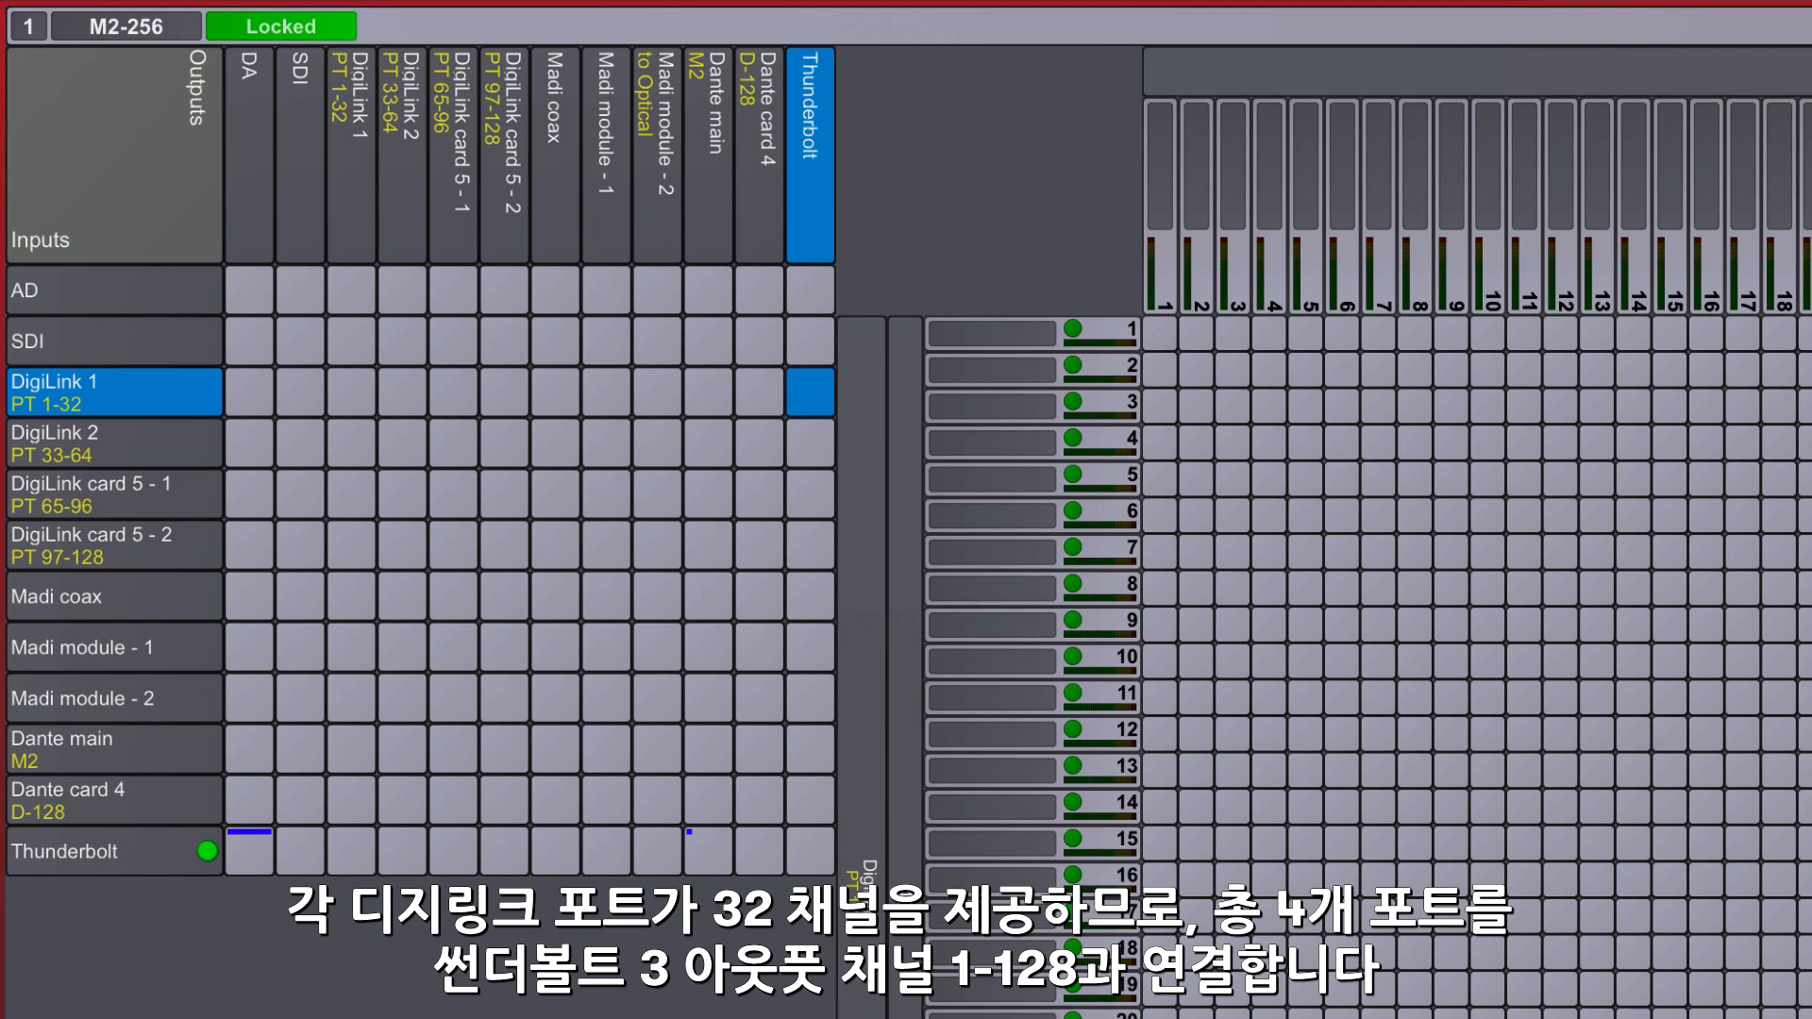
left_click(1159, 336, "super")
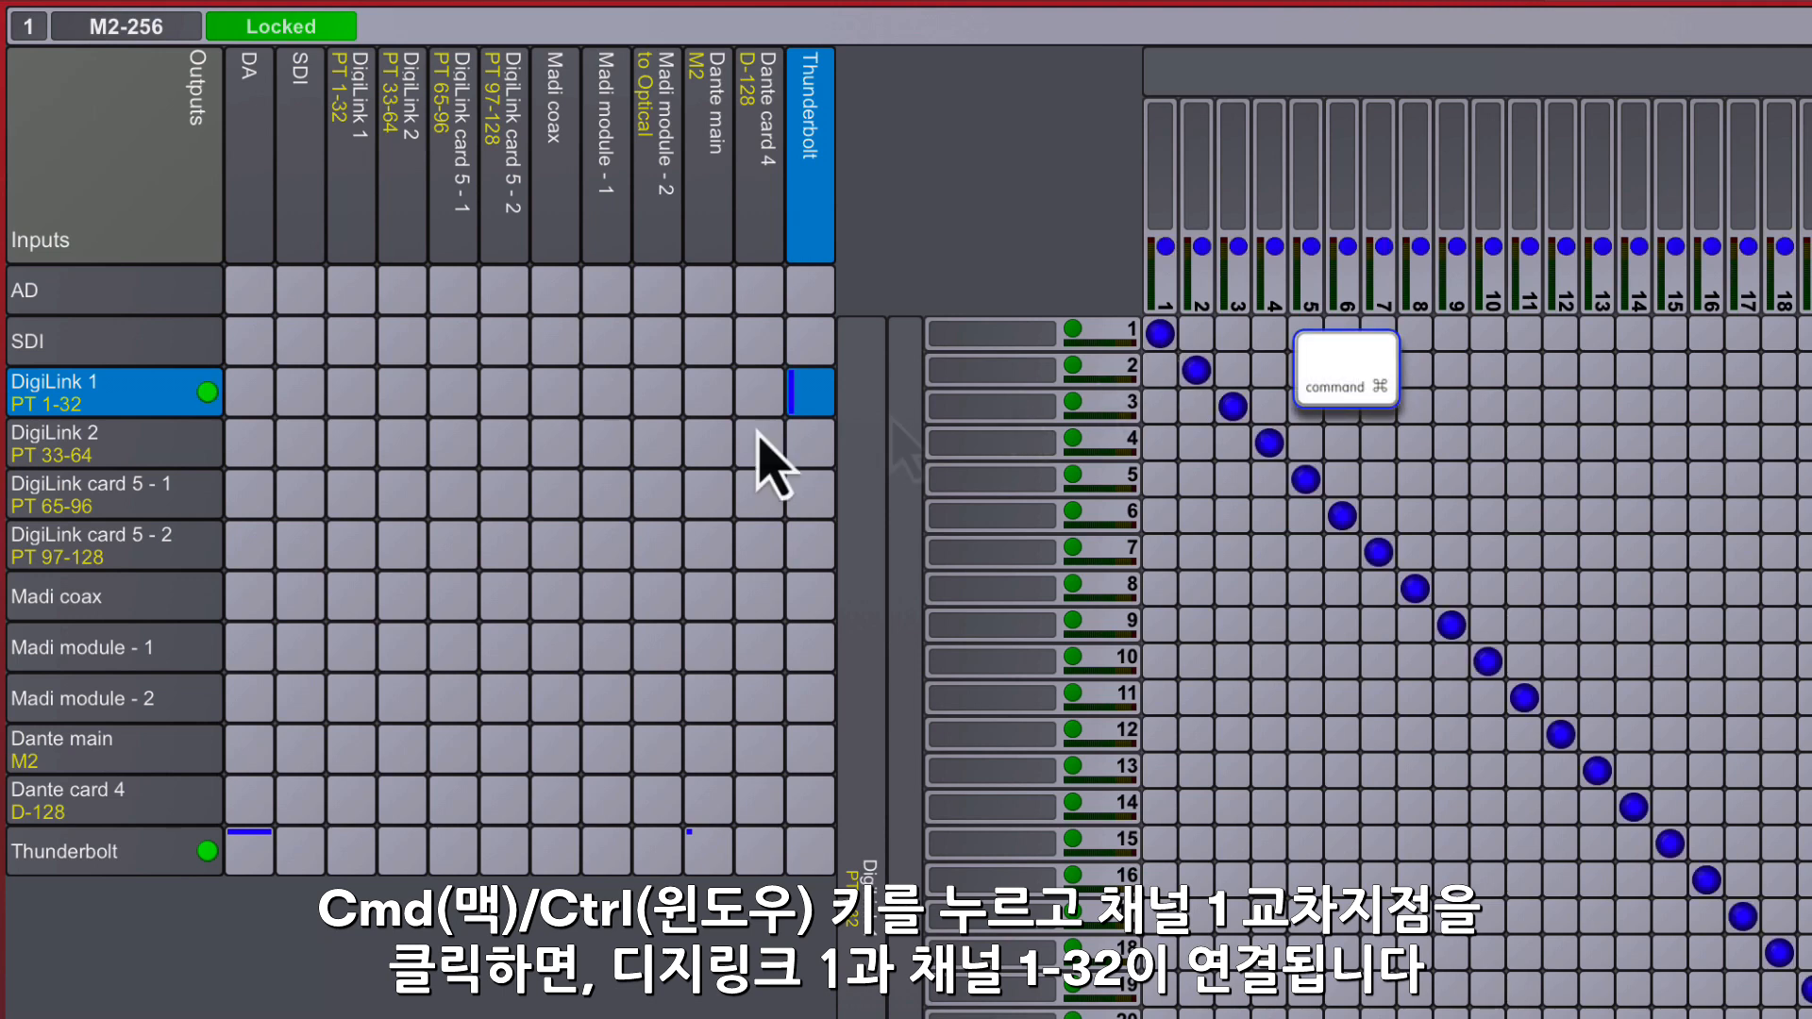
- Patch all 32 DigiLink 2 inputs one-to-one to Thunderbolt outputs 33–64
left_click(126, 451)
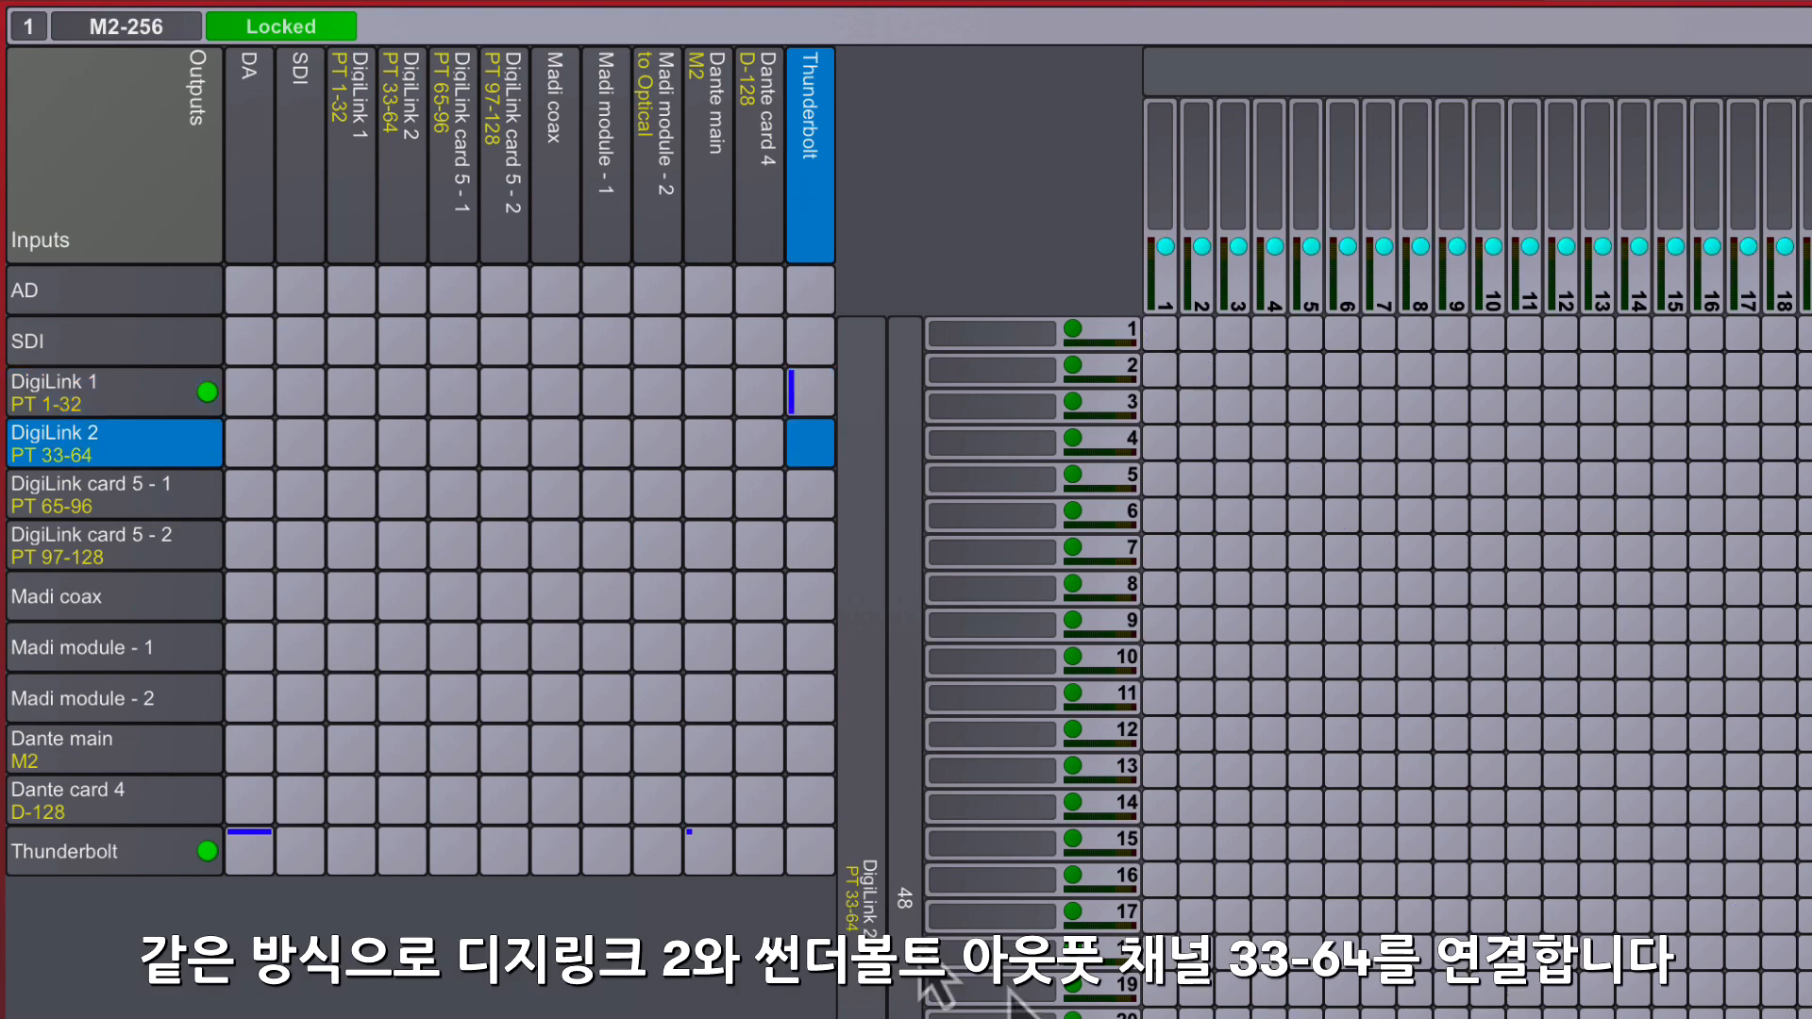
scroll(1477, 604, "right", 5)
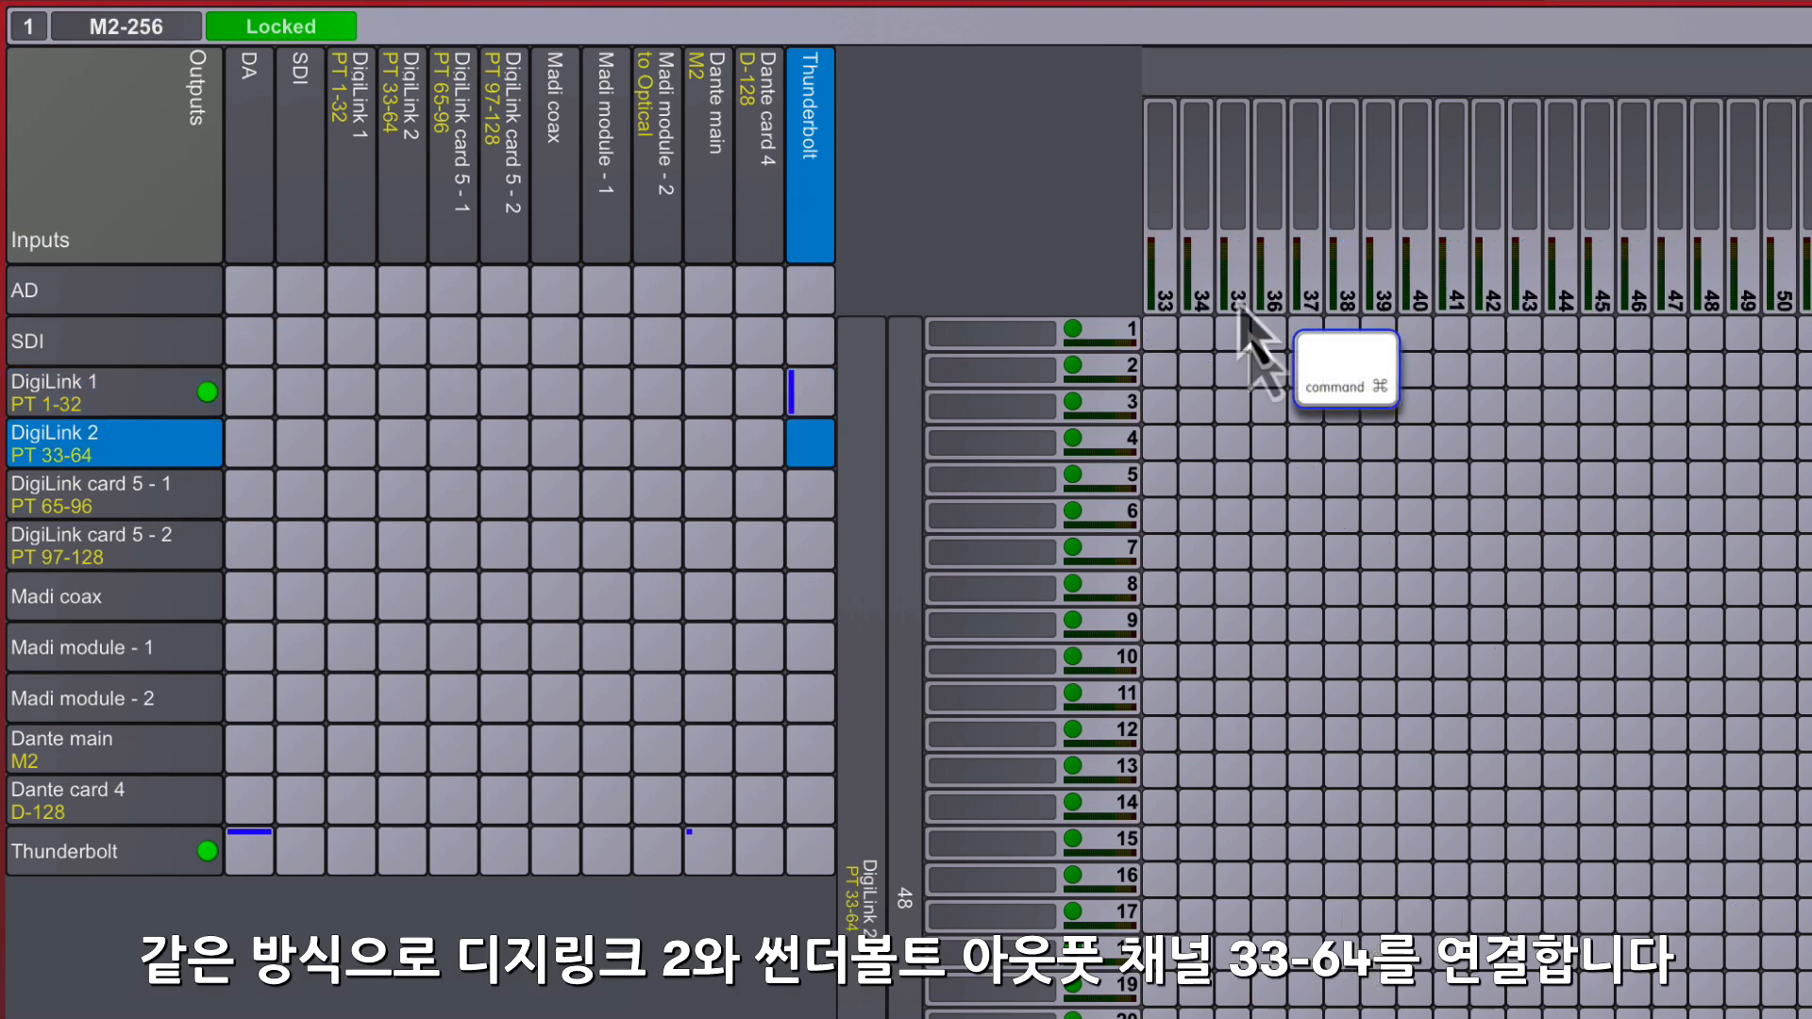
left_click(1162, 332, "super")
- Patch DigiLink card 5 - 1 to Thunderbolt outputs 65–96 and DigiLink card 5 - 2 to outputs 97–128, one-to-one
left_click(174, 500)
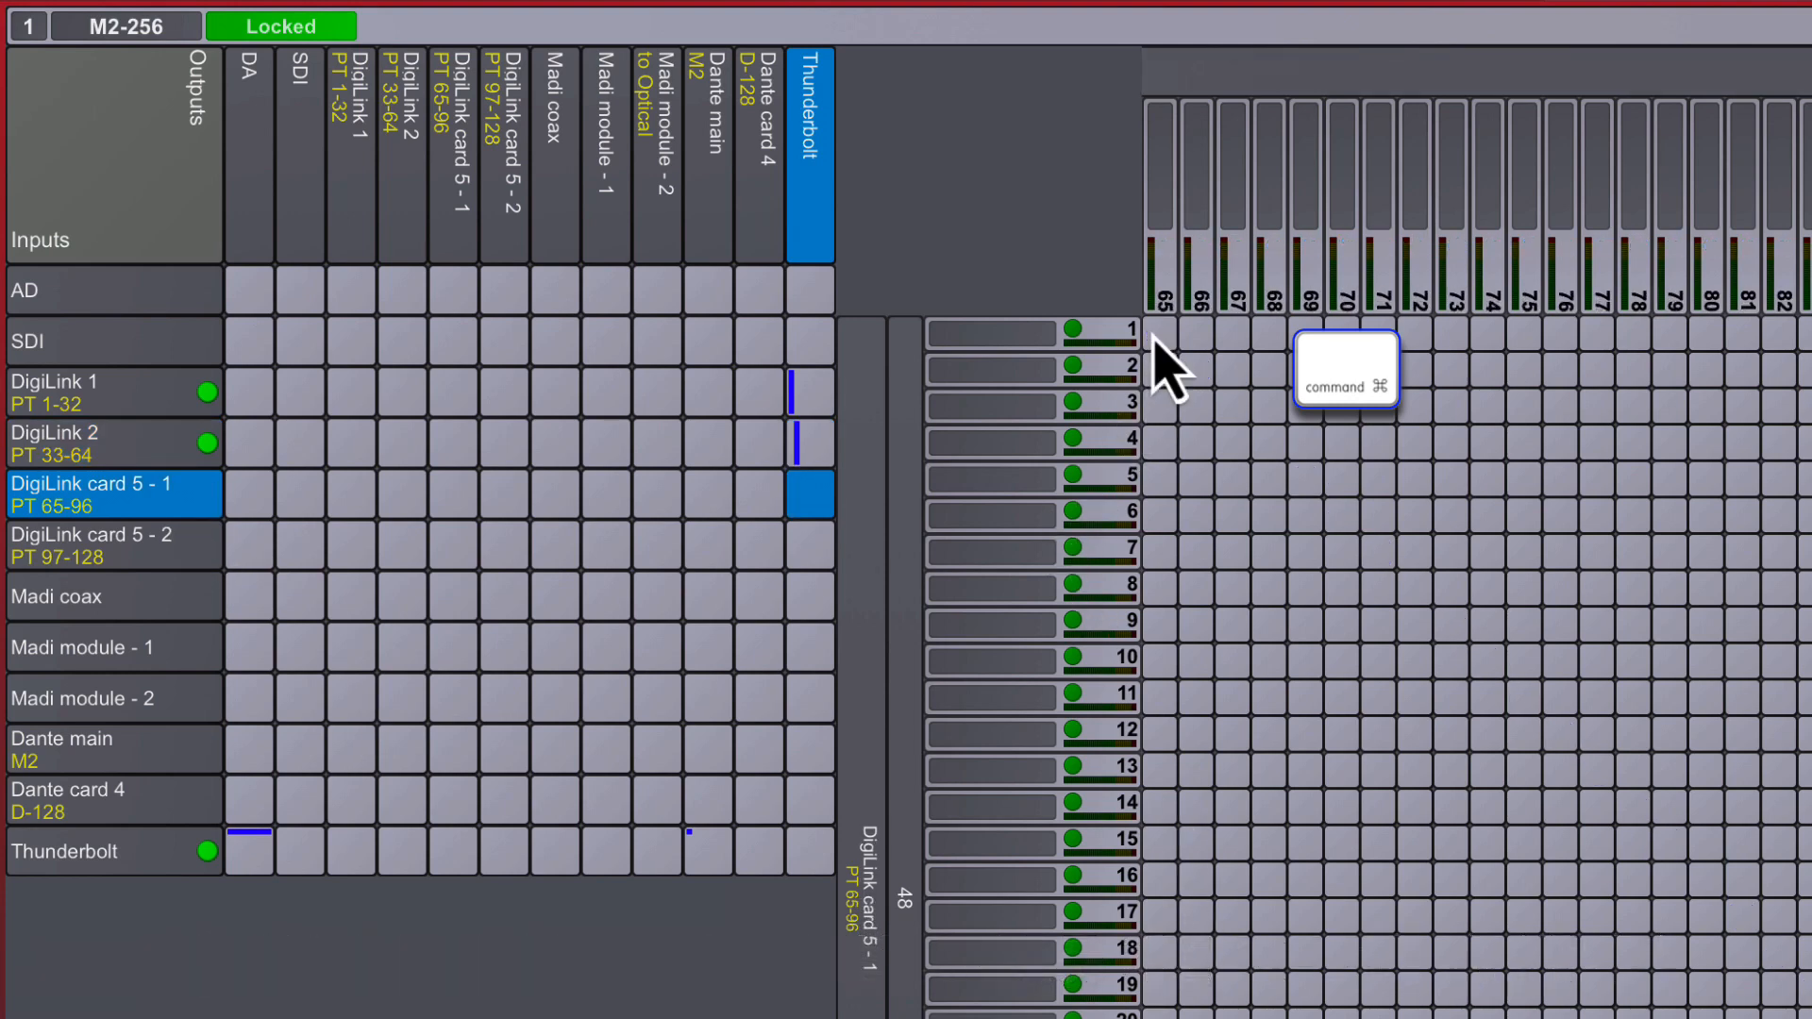
left_click(1161, 334, "super")
left_click(179, 546)
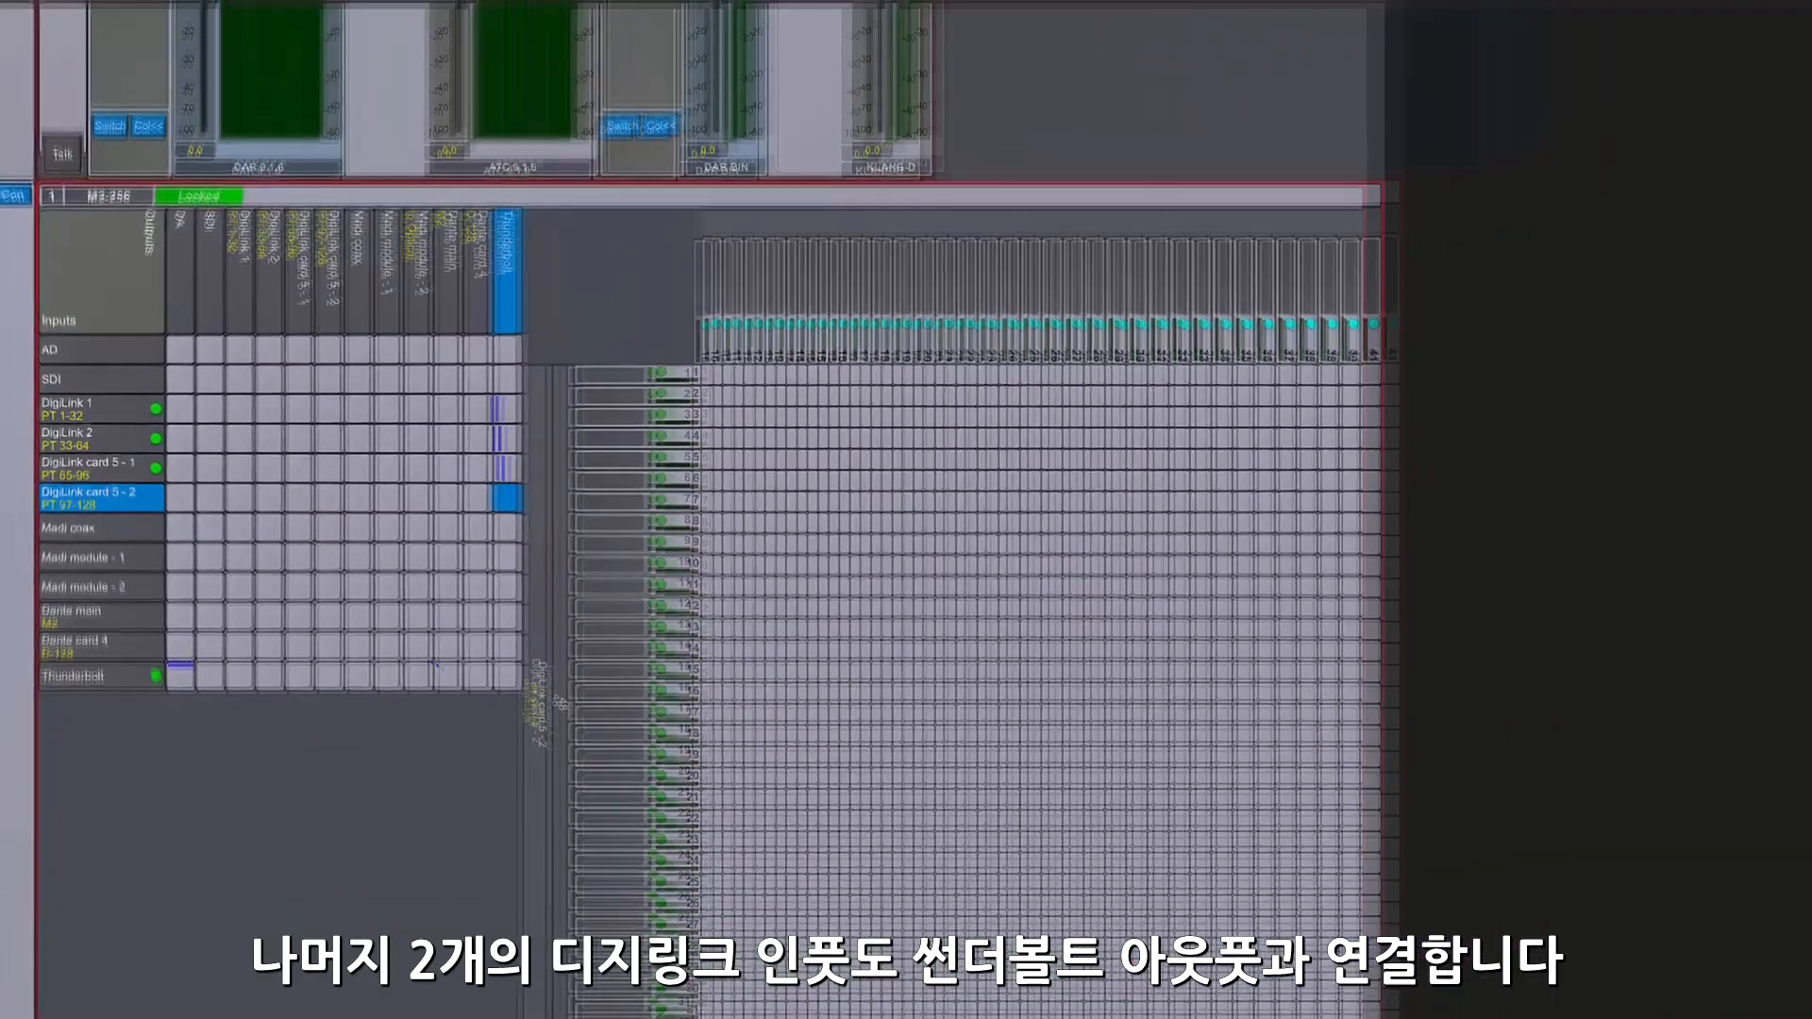
left_click_drag(700, 984, 917, 1005)
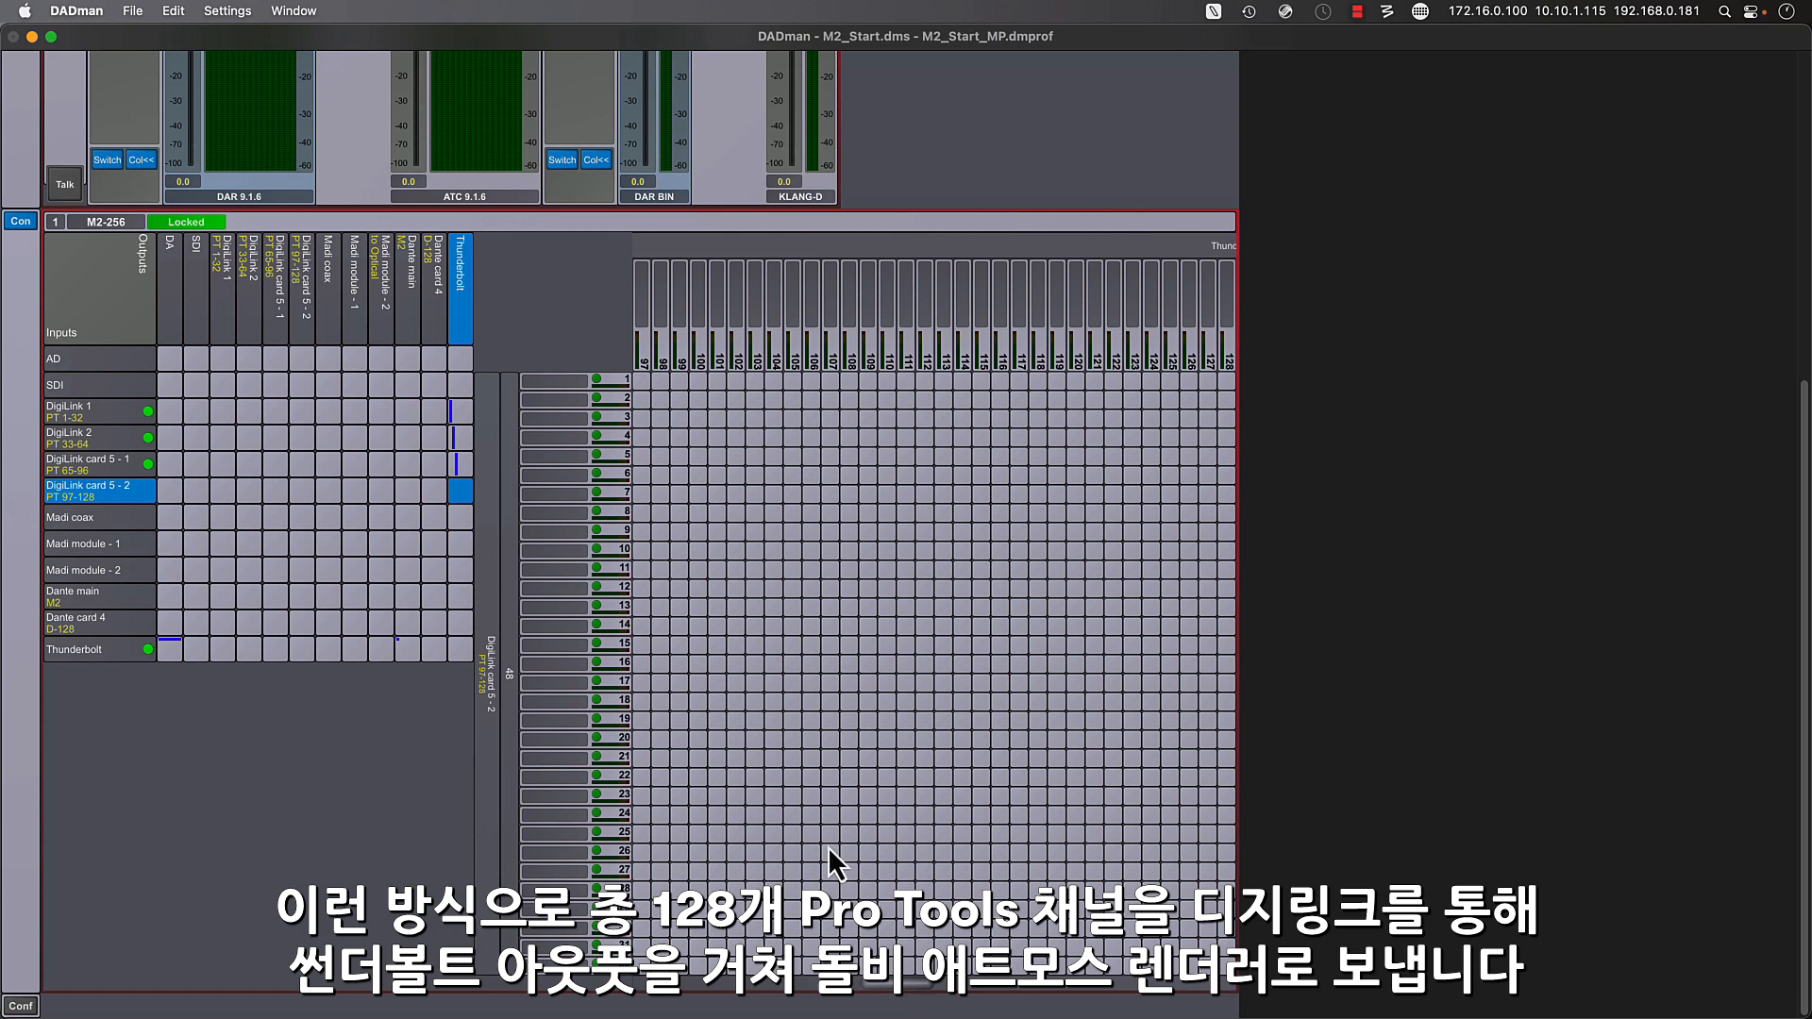
left_click(644, 380, "super")
left_click(76, 415)
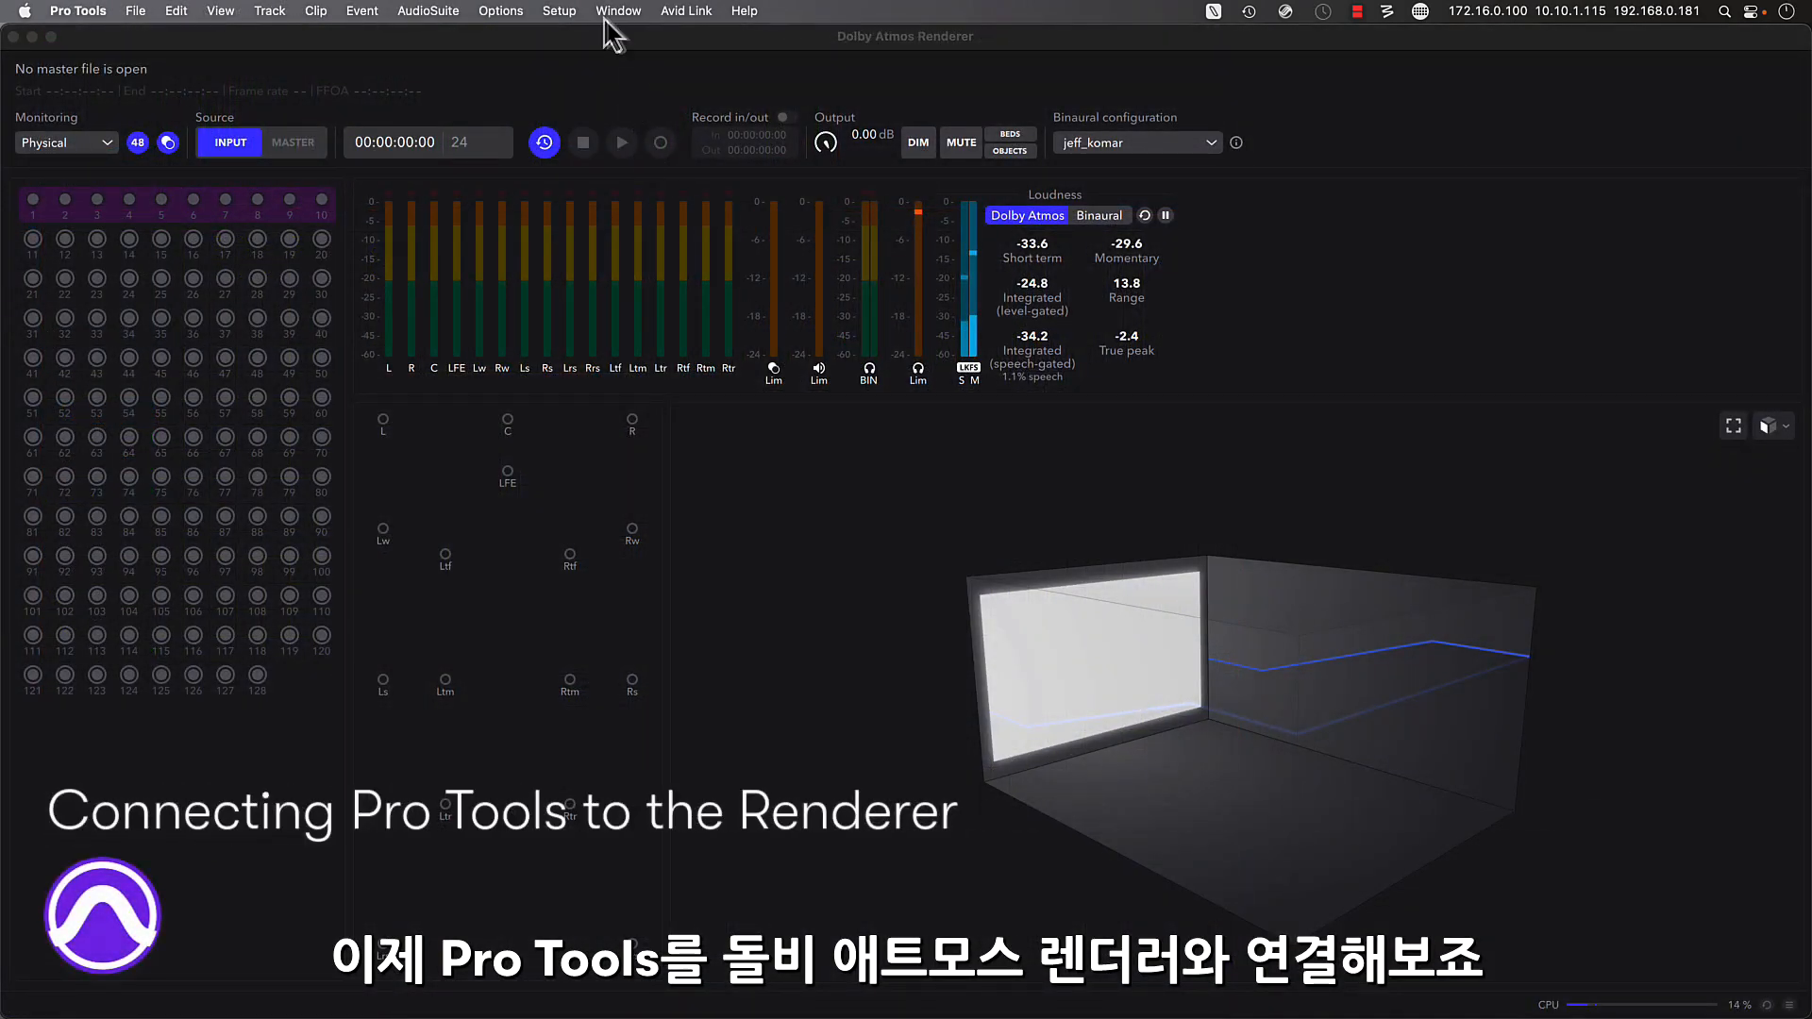
- Enable the Dolby Atmos Renderer connection in Pro Tools' peripheral settings with Studio.local as the renderer host
left_click(572, 12)
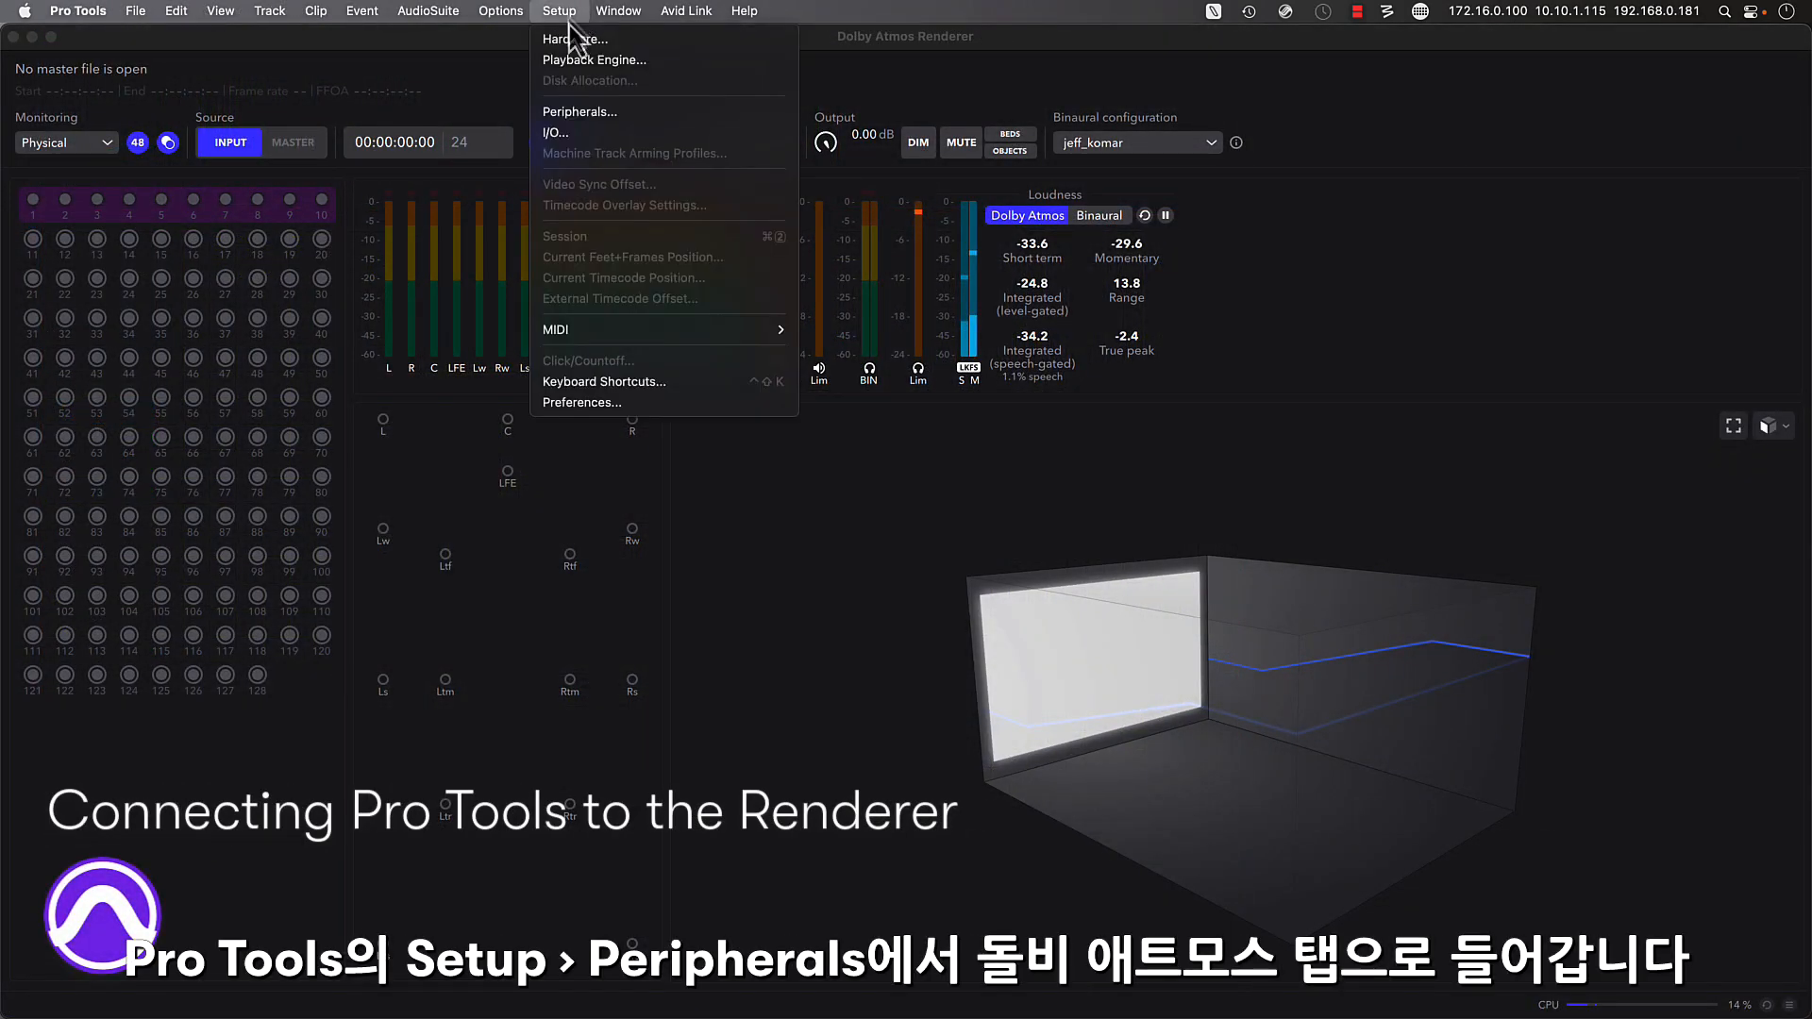
left_click(676, 115)
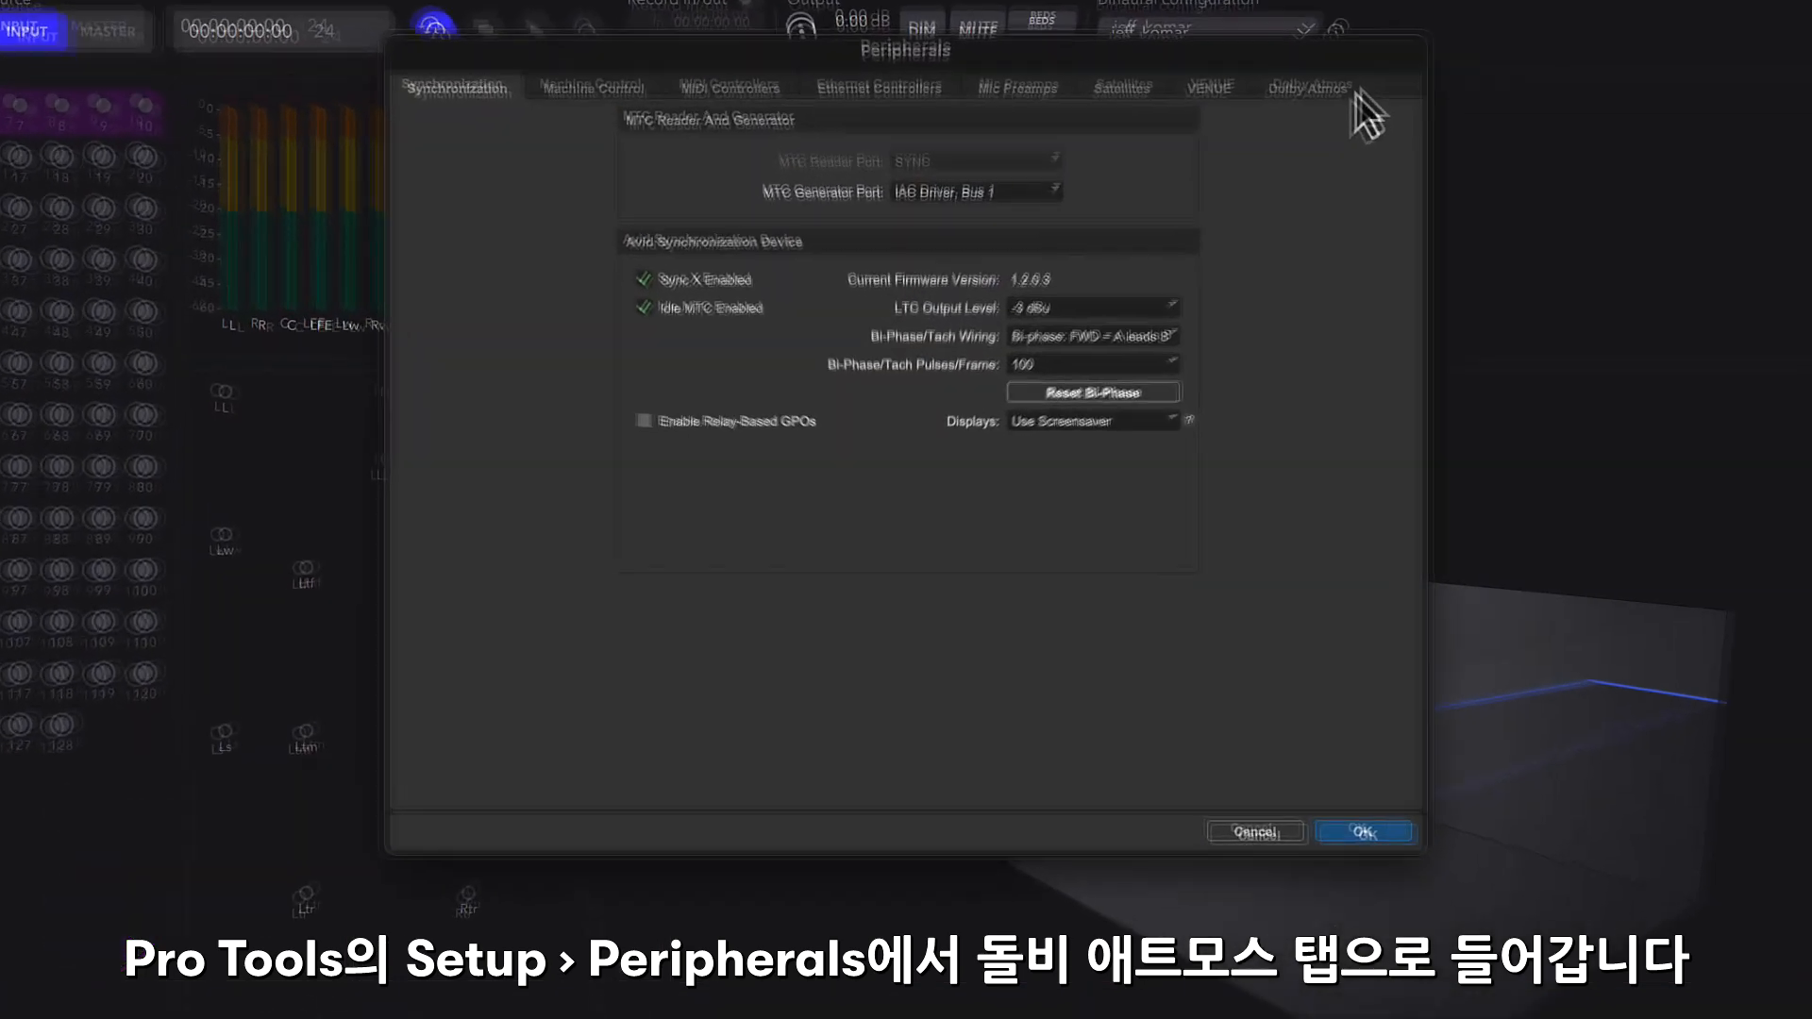
left_click(1223, 184)
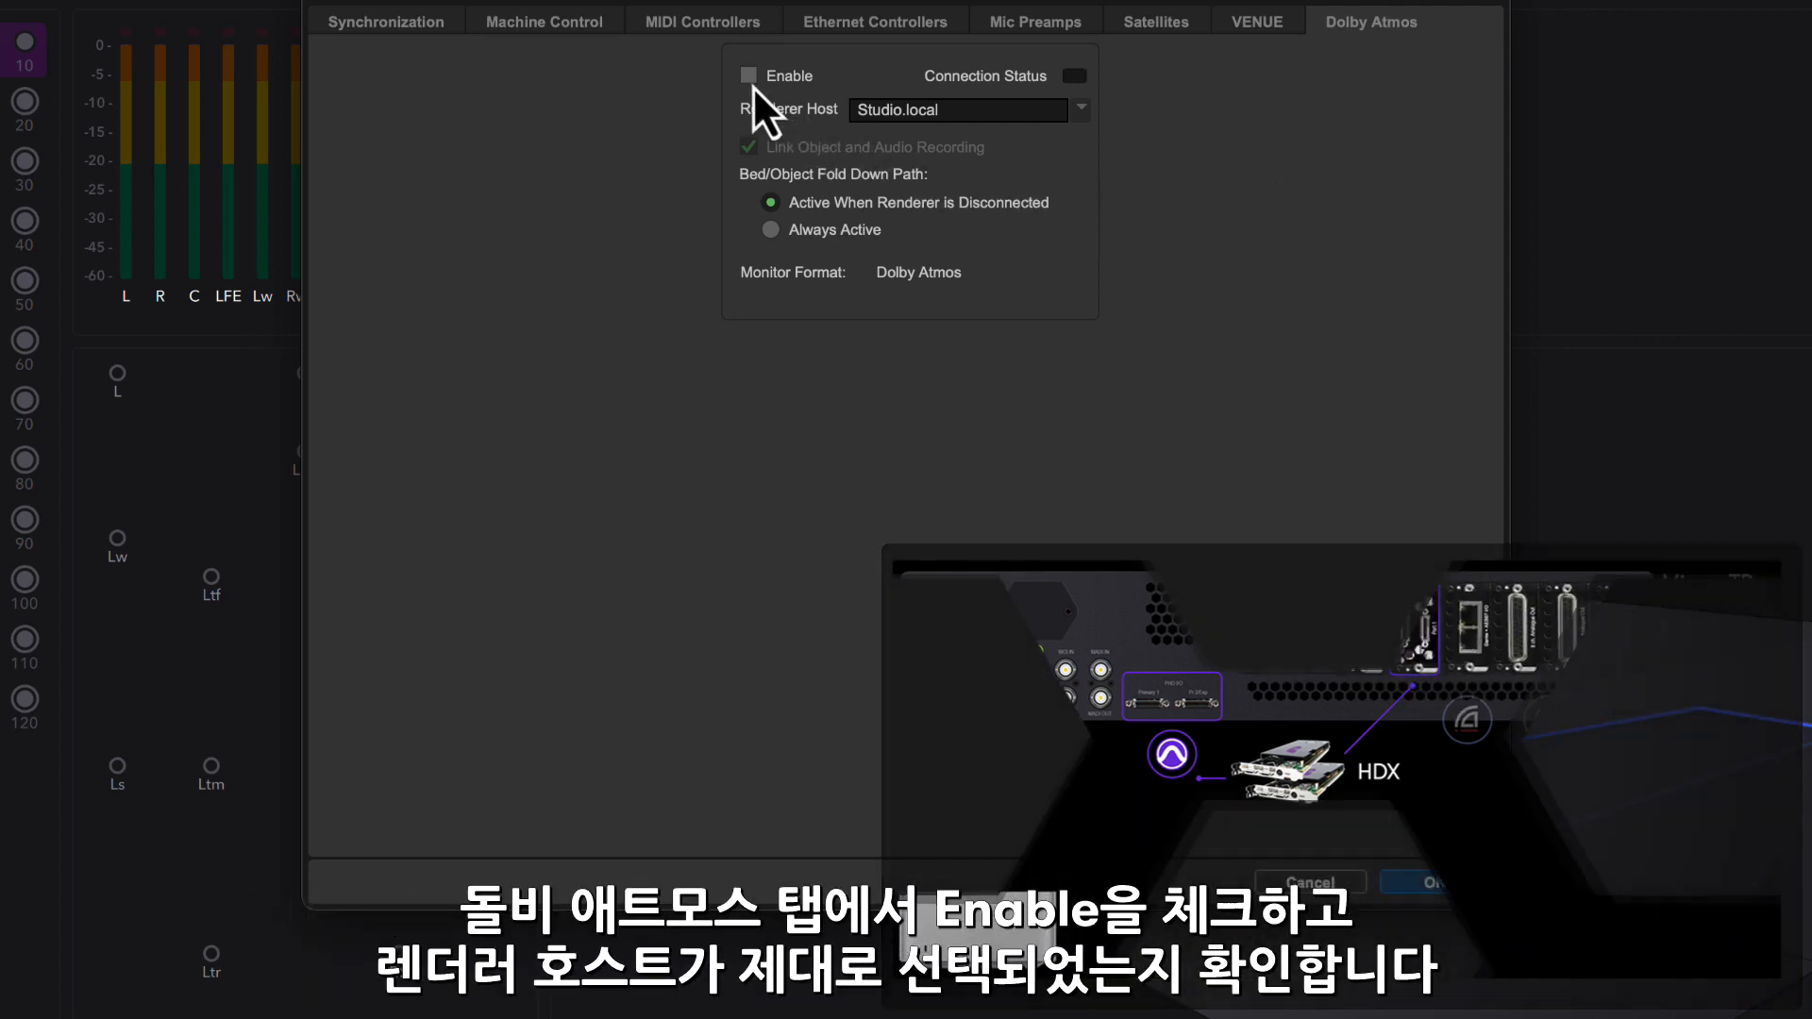
left_click(750, 75)
left_click(1084, 113)
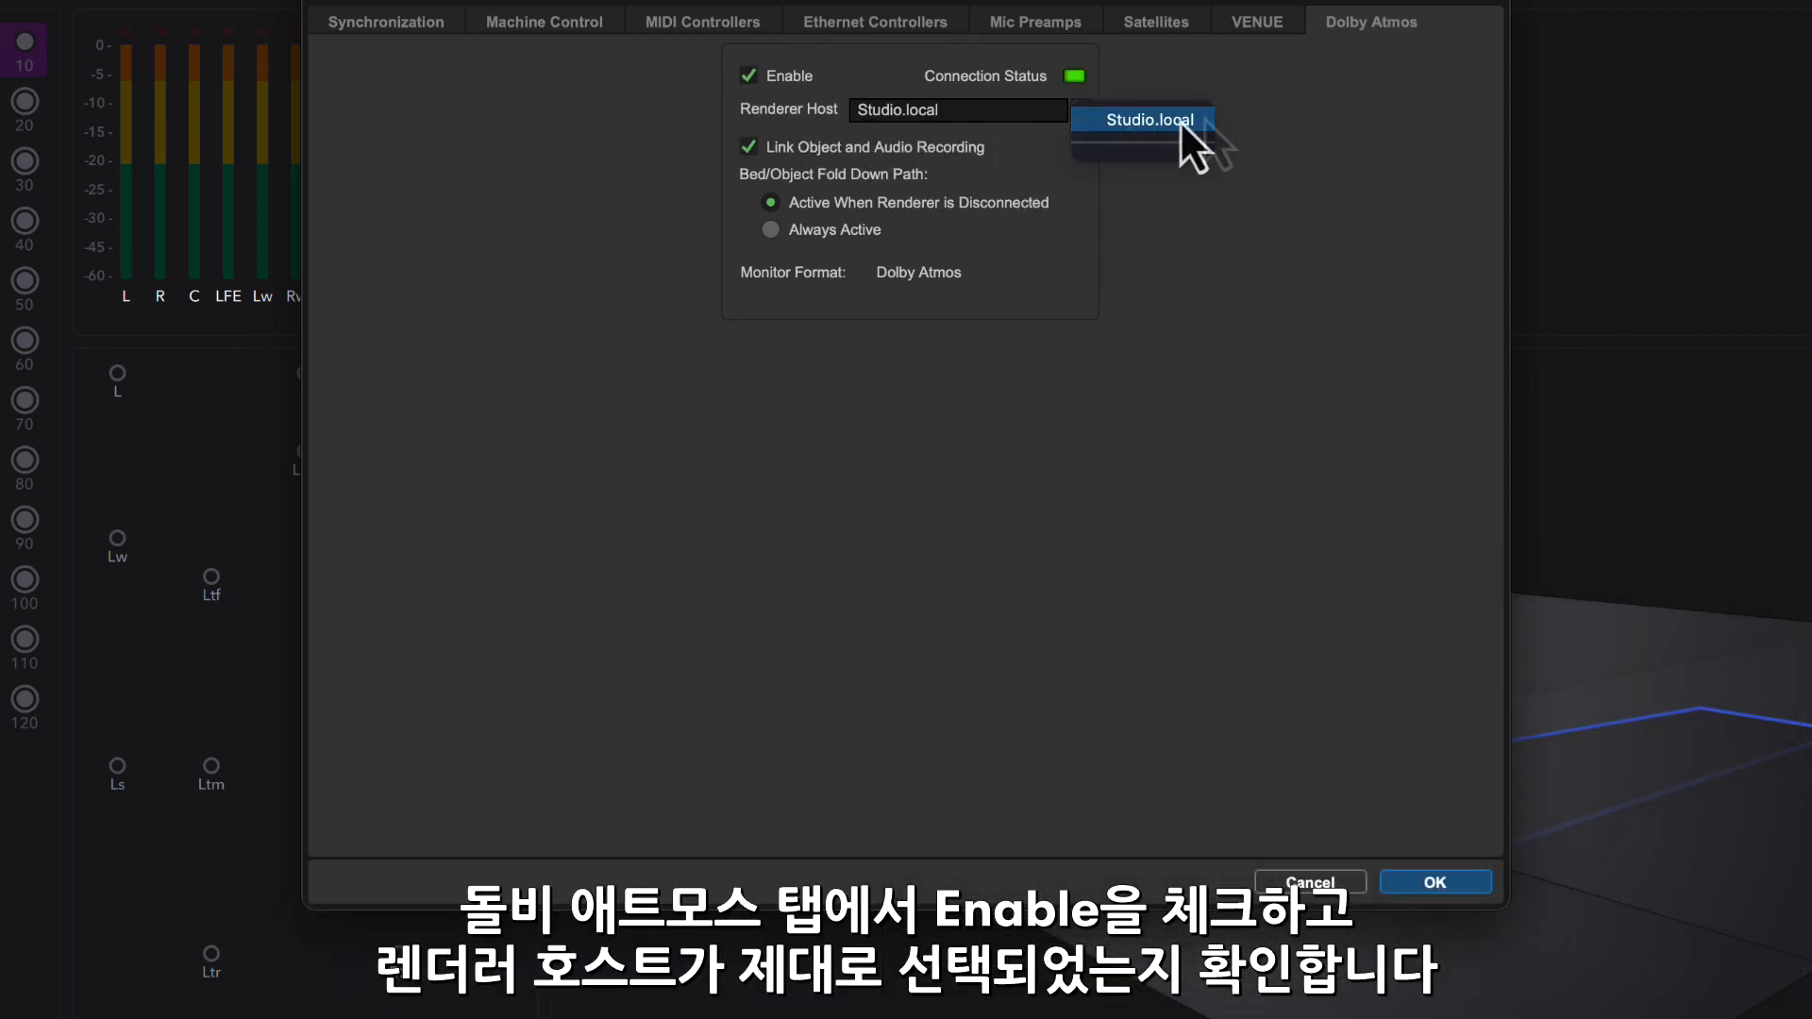
left_click(1261, 123)
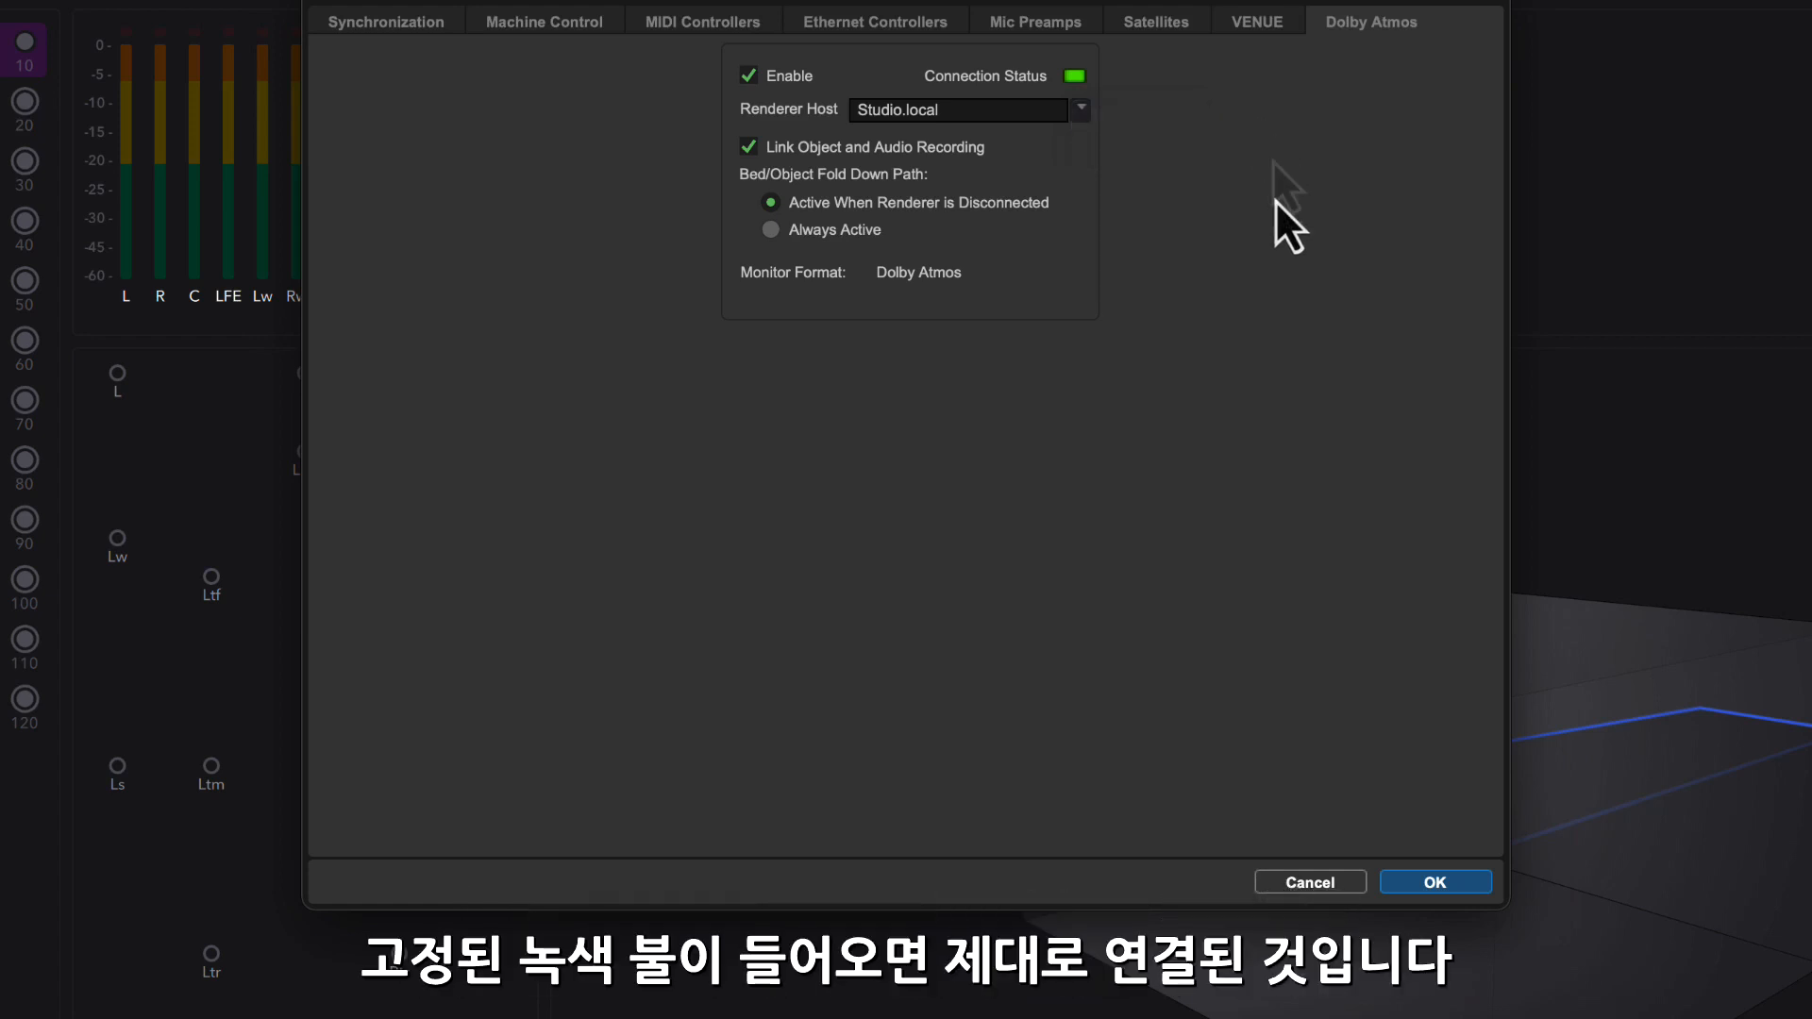
left_click(1434, 882)
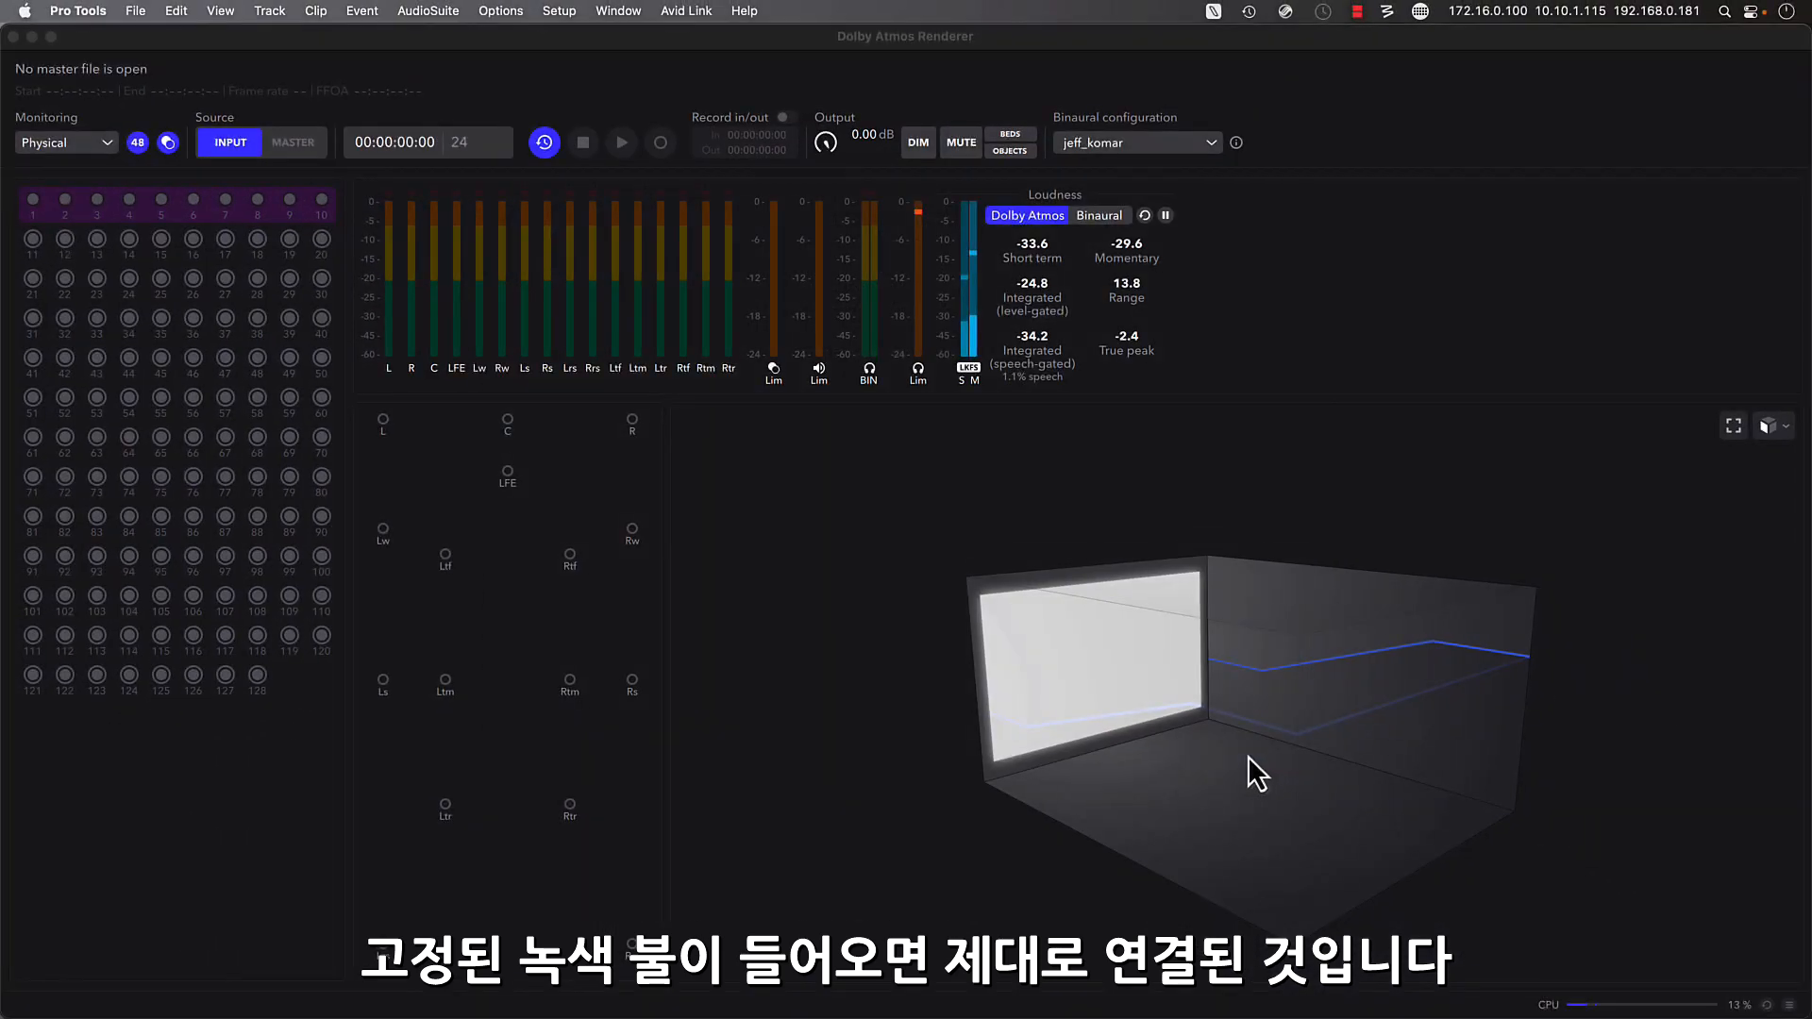
- Open the recent session Sol Levante Final Mix Session
left_click(138, 13)
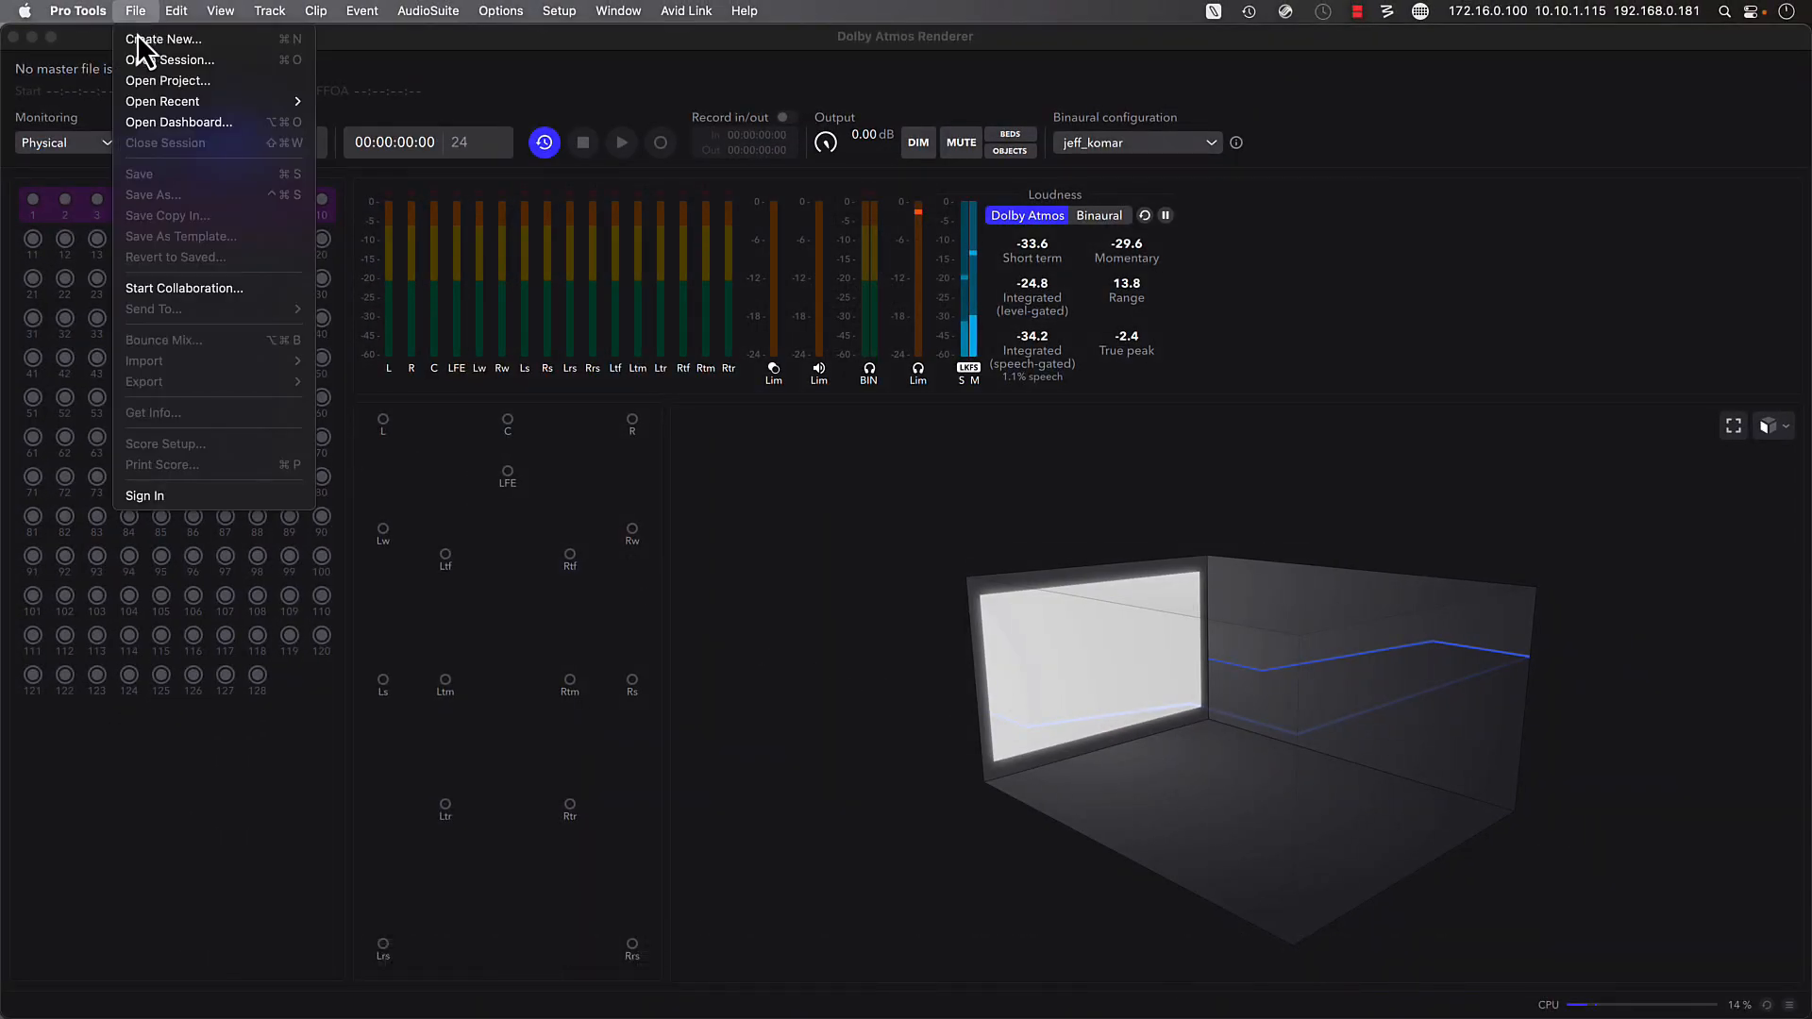
mouse_move(246, 104)
left_click(370, 102)
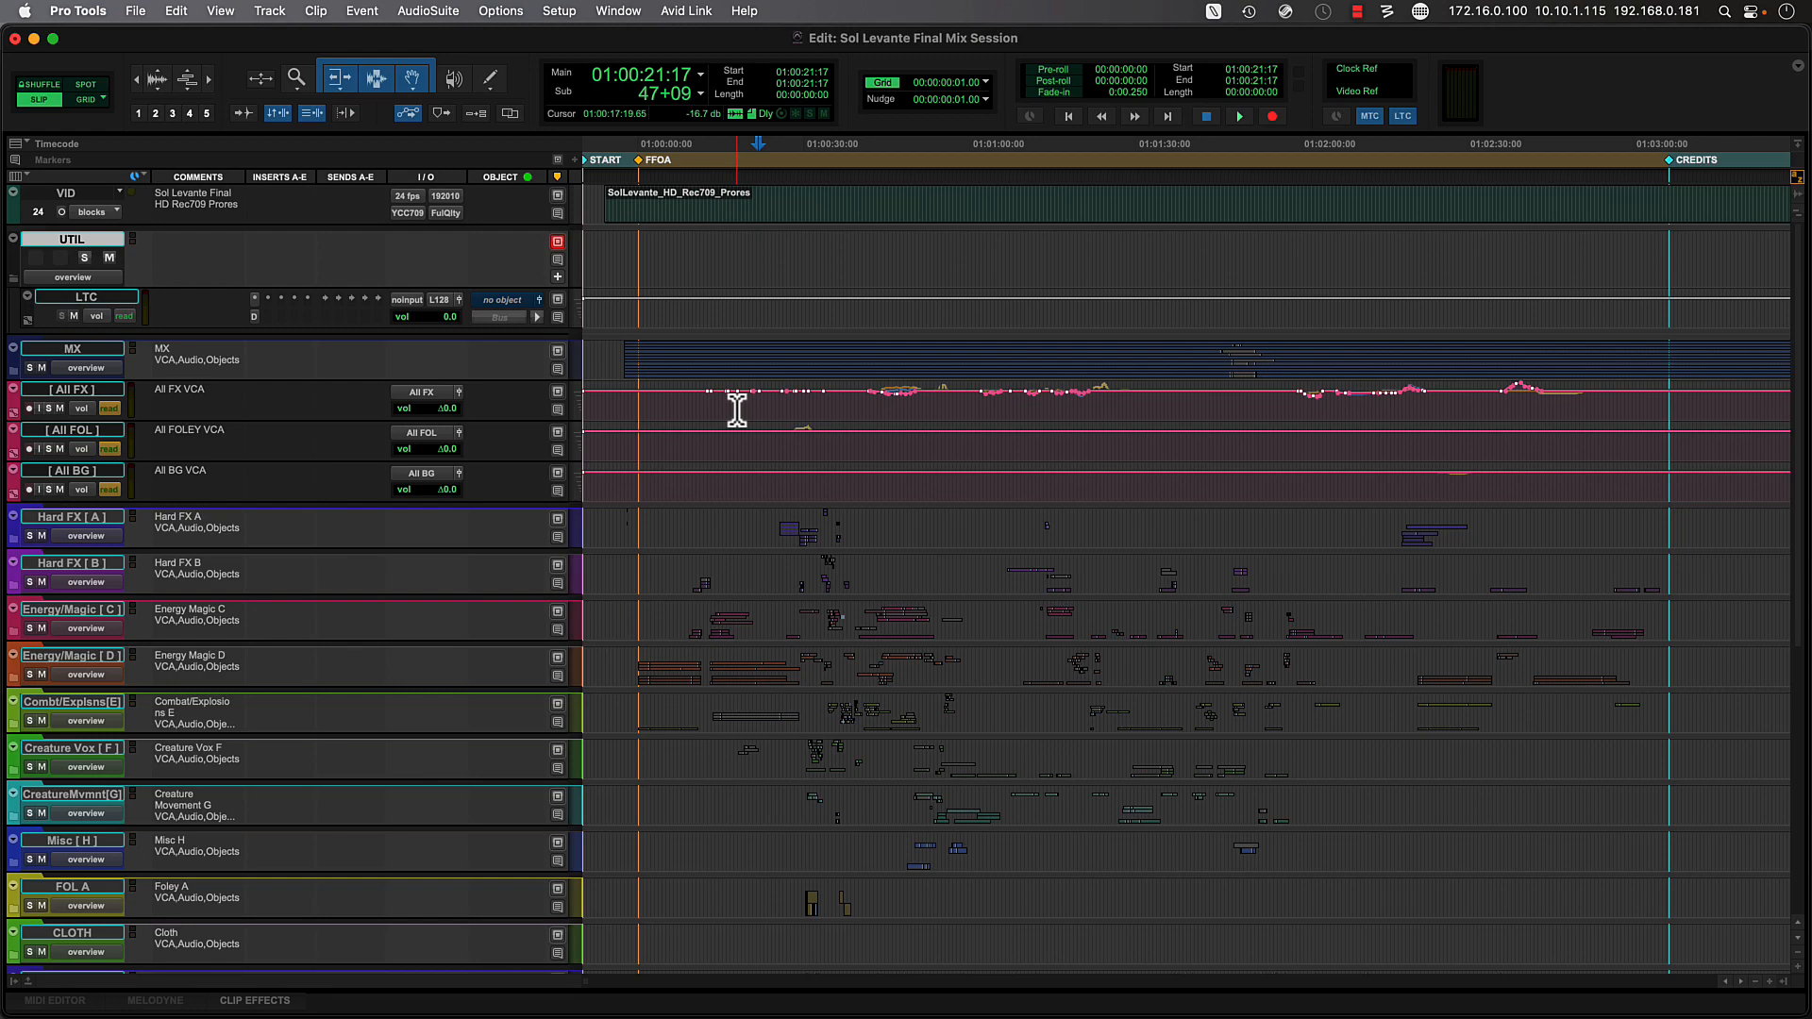
- Examine the bus-to-renderer mappings in I/O Setup and the channel assignment of the mono LTC output path
left_click(562, 12)
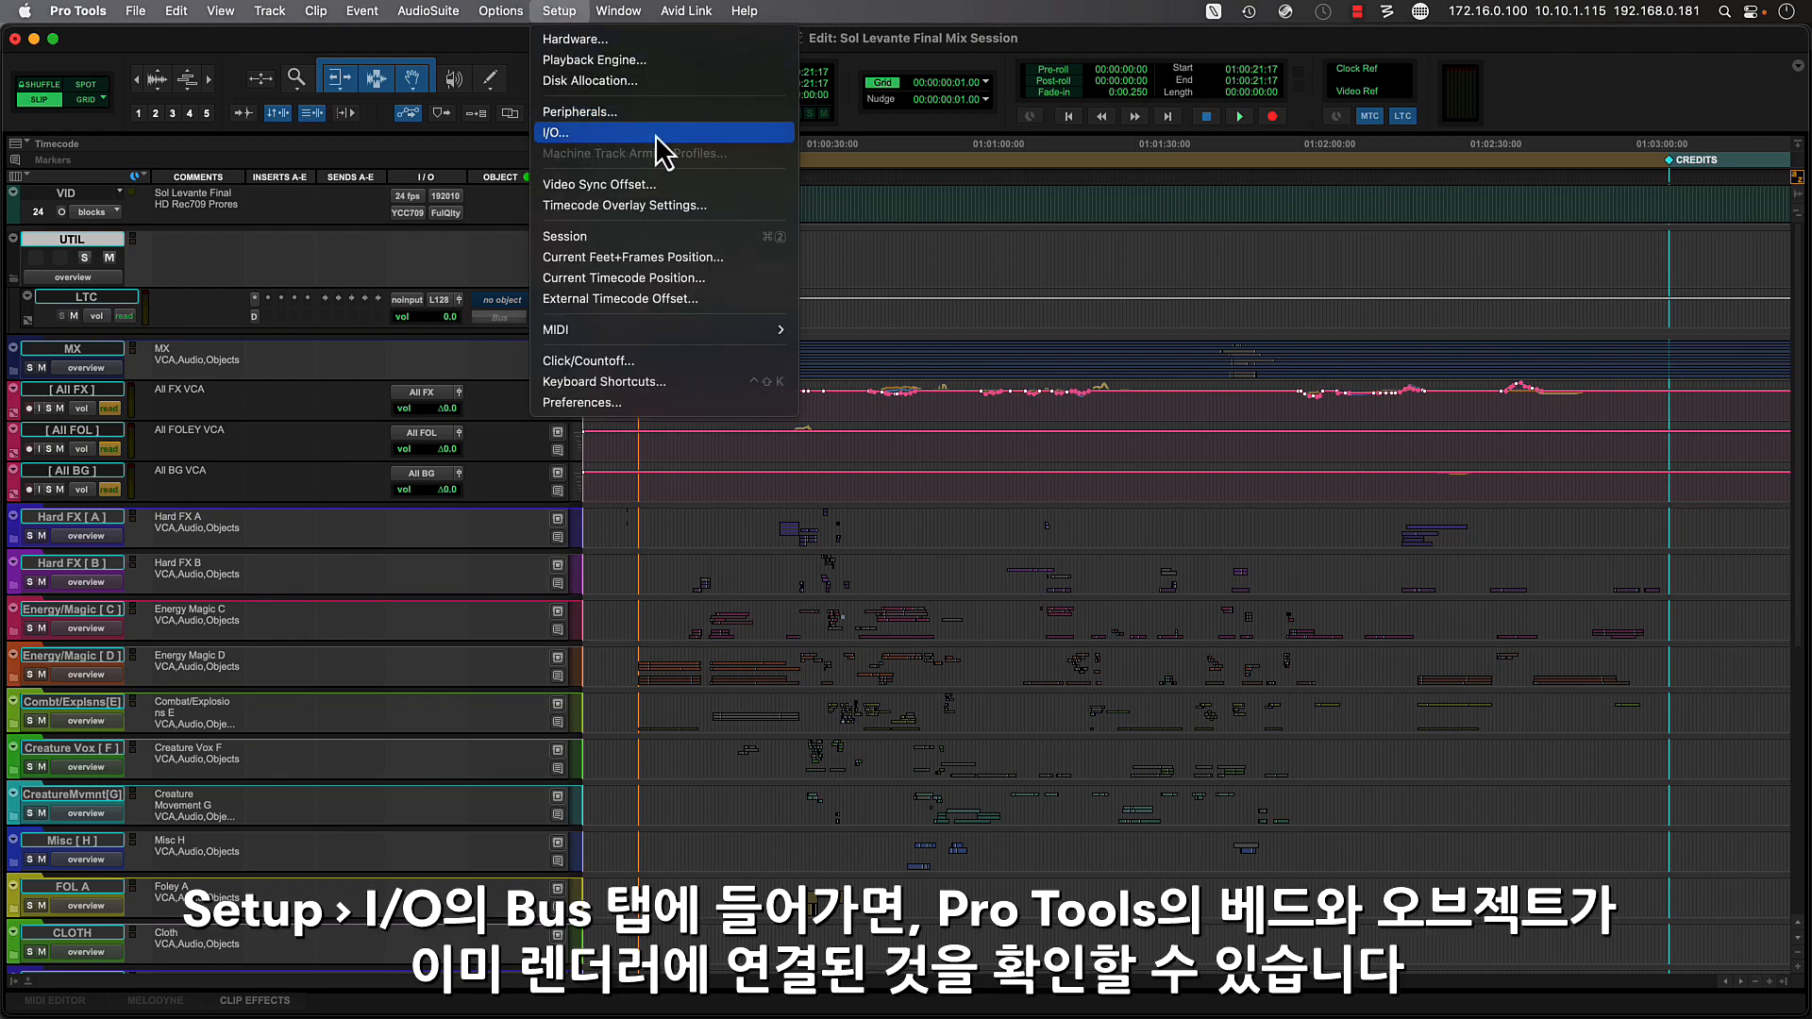
left_click(655, 134)
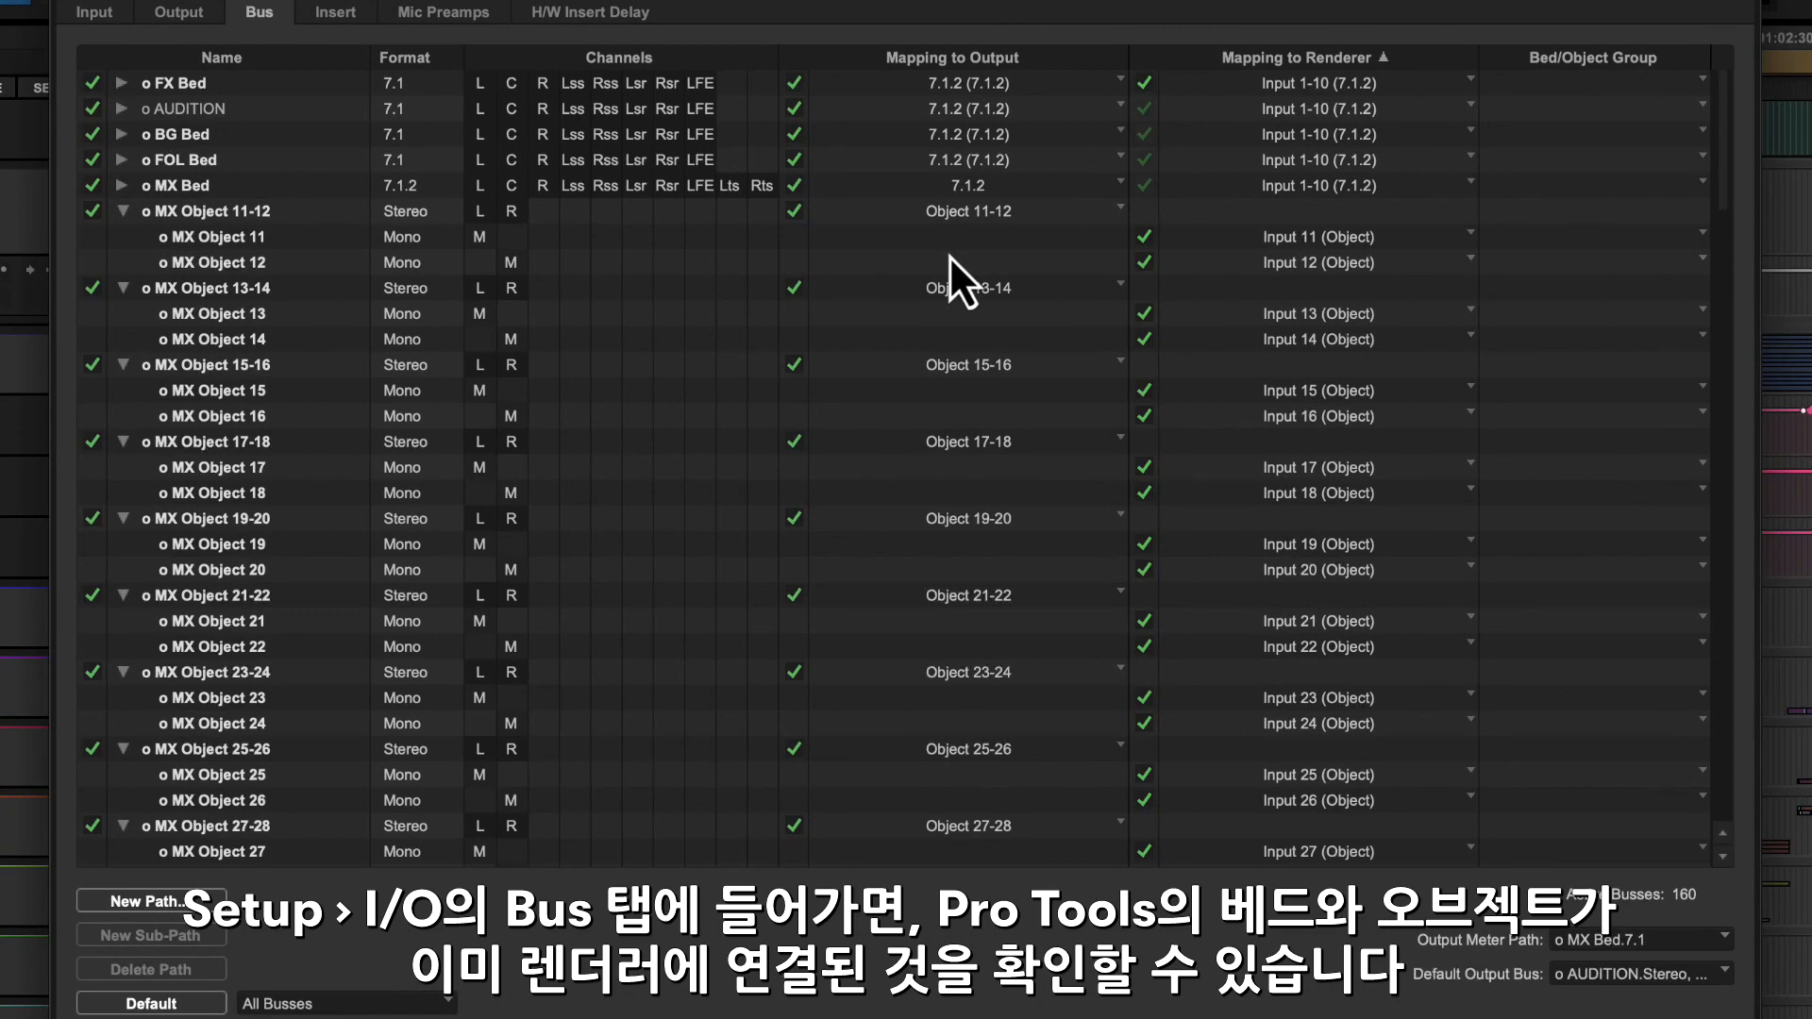
left_click(181, 13)
scroll(466, 600, "down", 5)
left_click(269, 788)
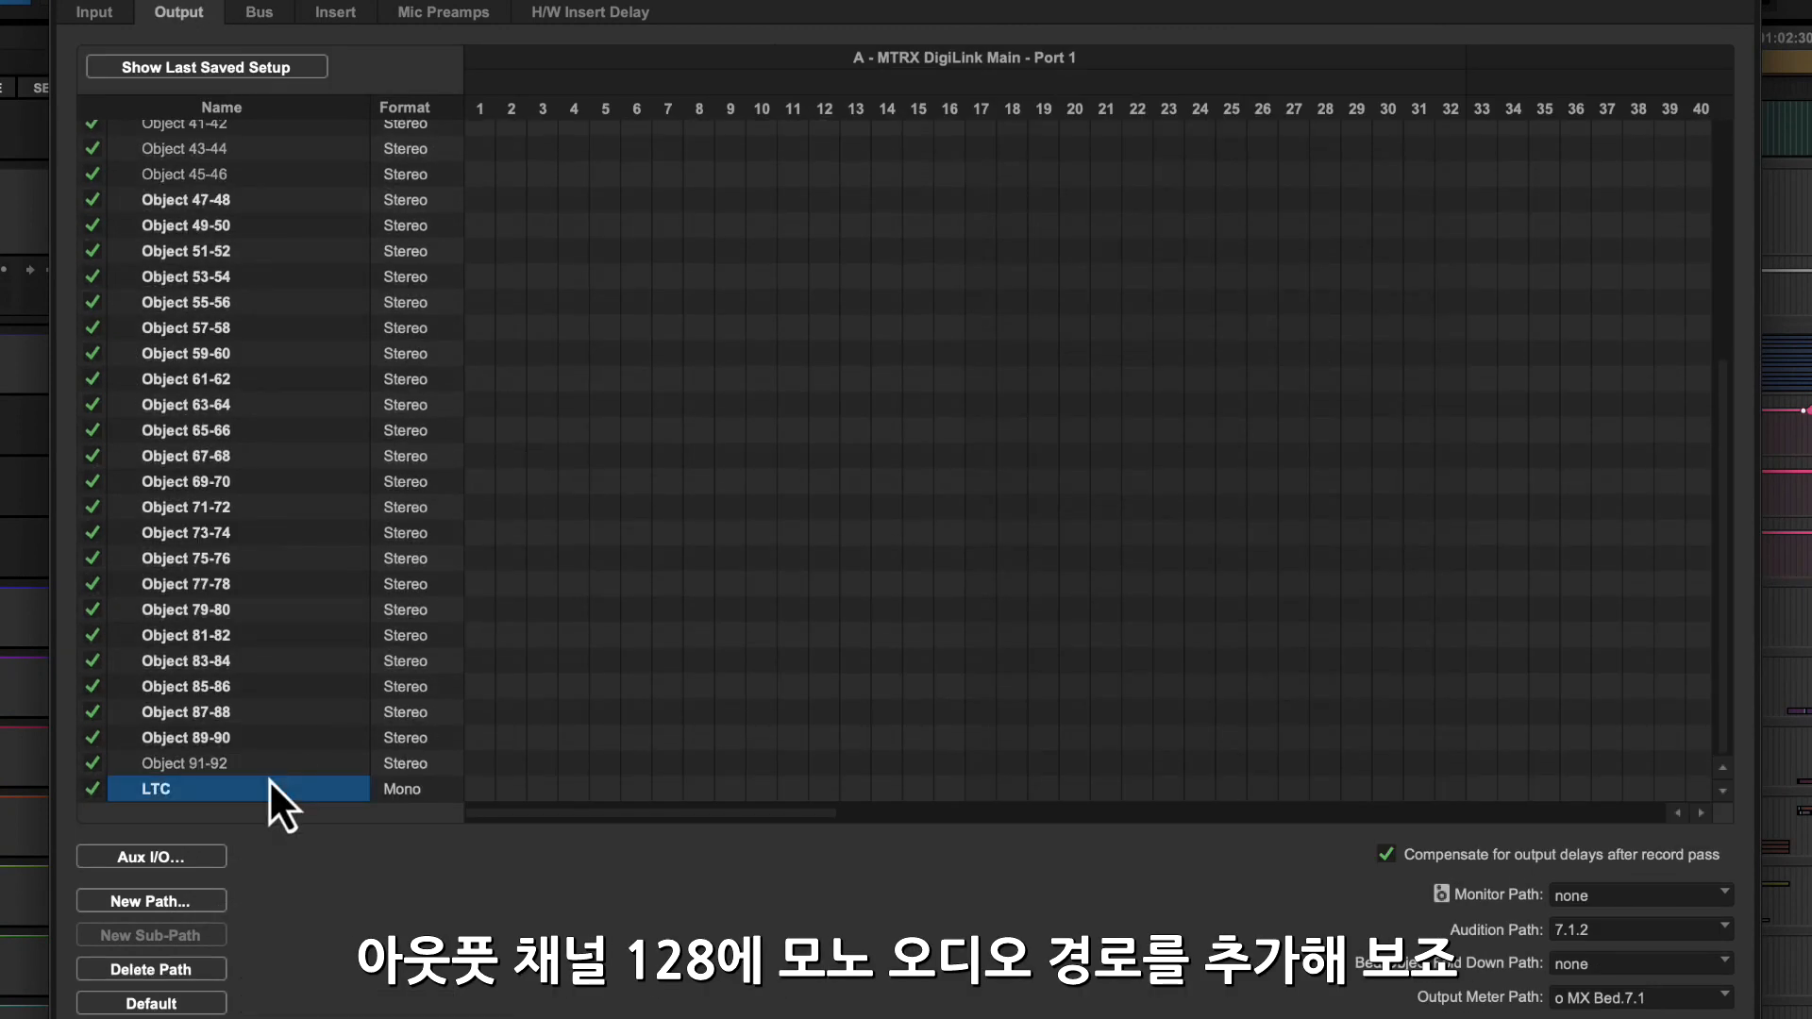
left_click_drag(731, 812, 1572, 892)
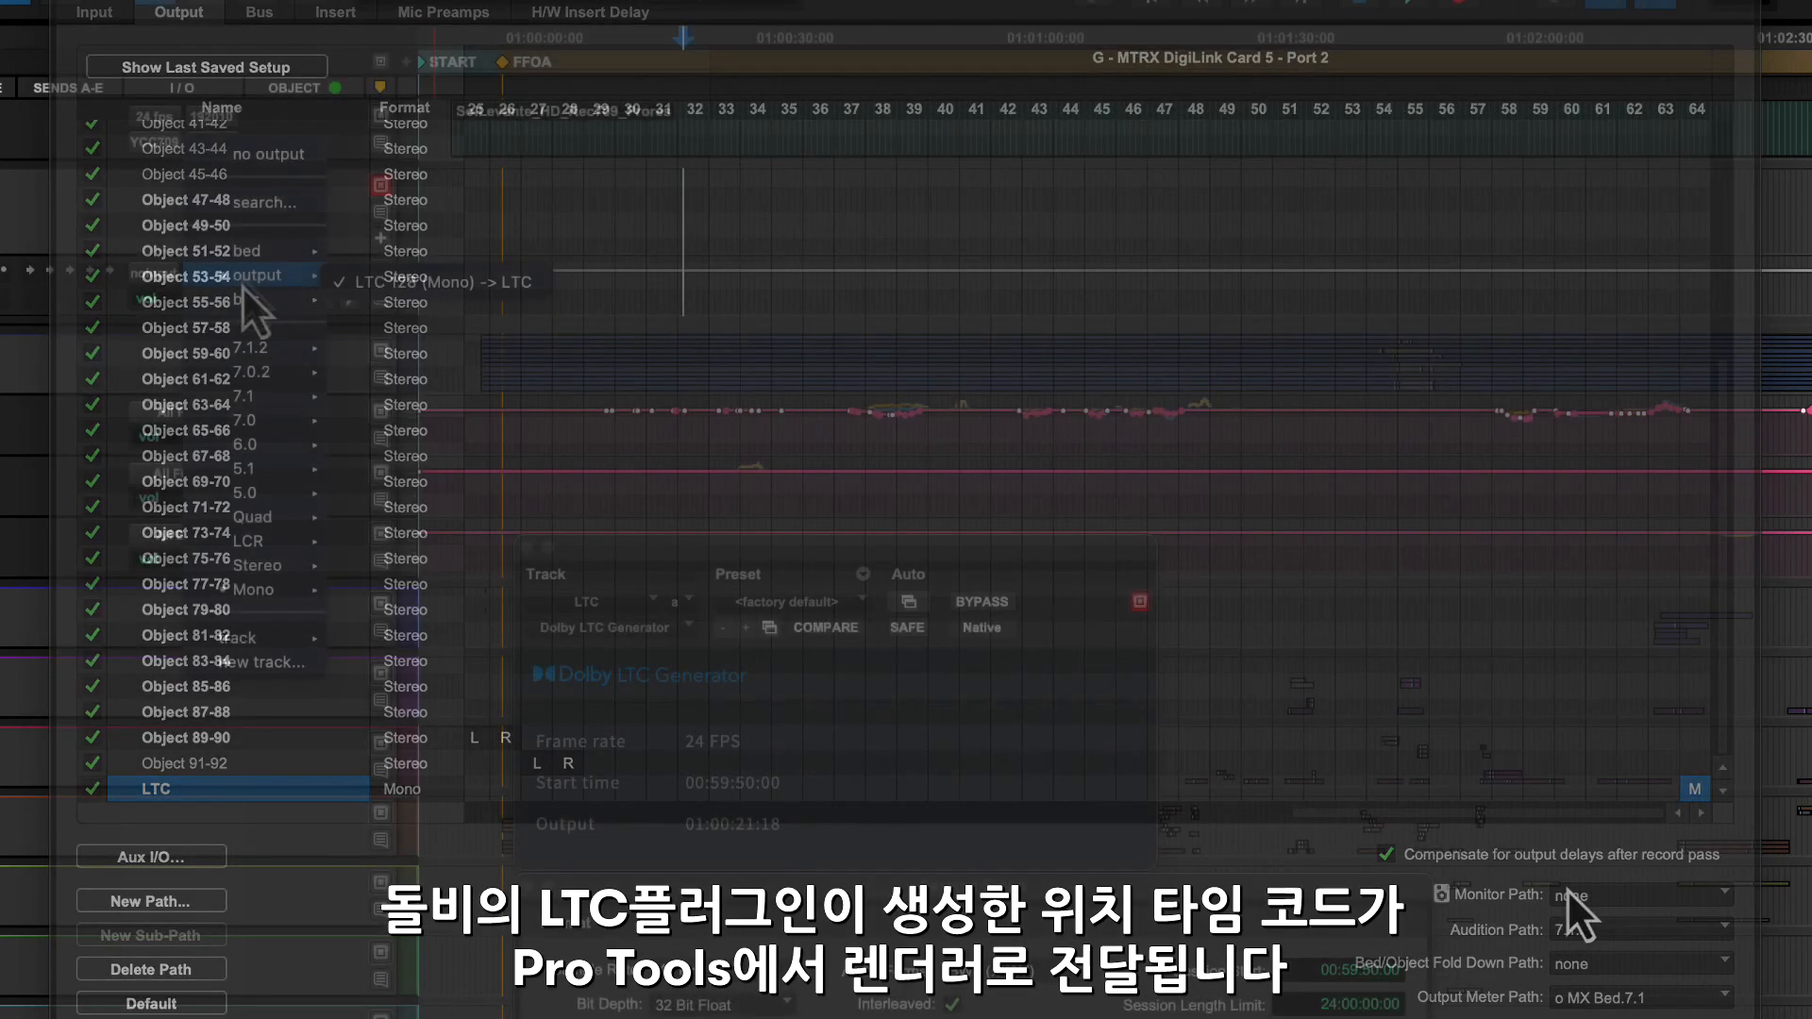
- Route the LTC track to the mono output LTC 128, and turn on timecode sync in the Dolby Atmos Renderer
mouse_move(292, 587)
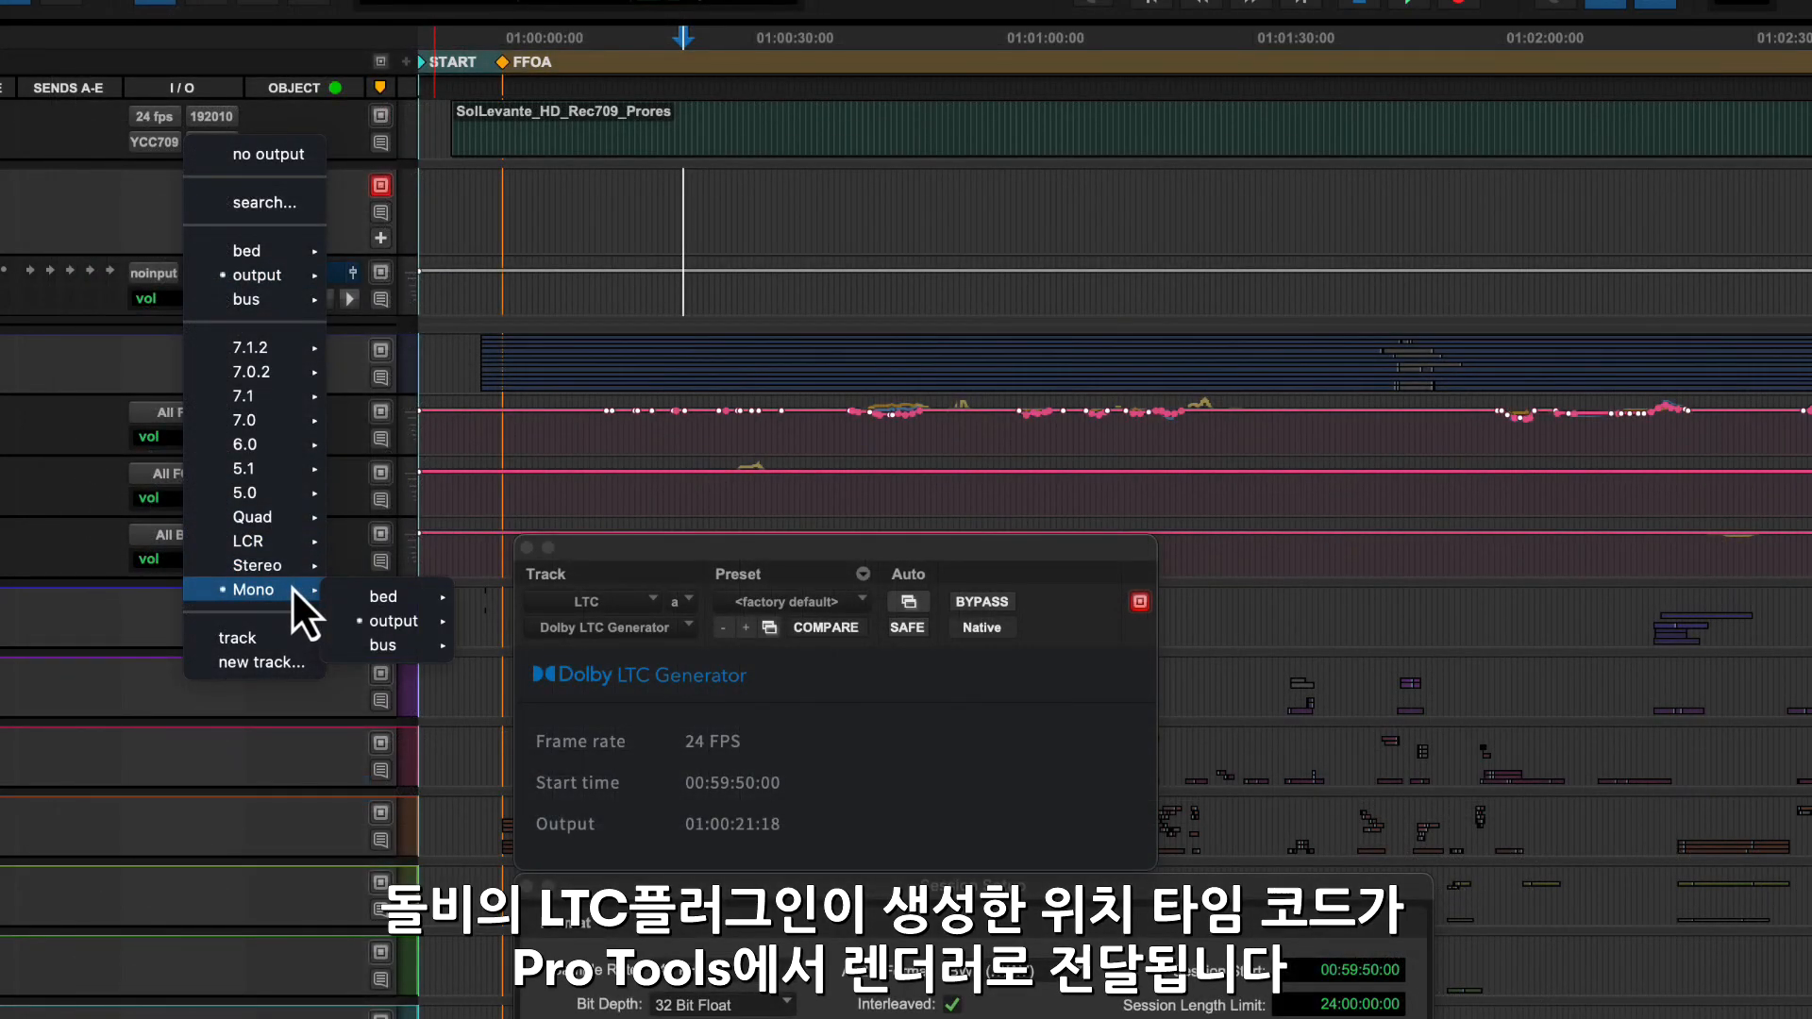
mouse_move(396, 621)
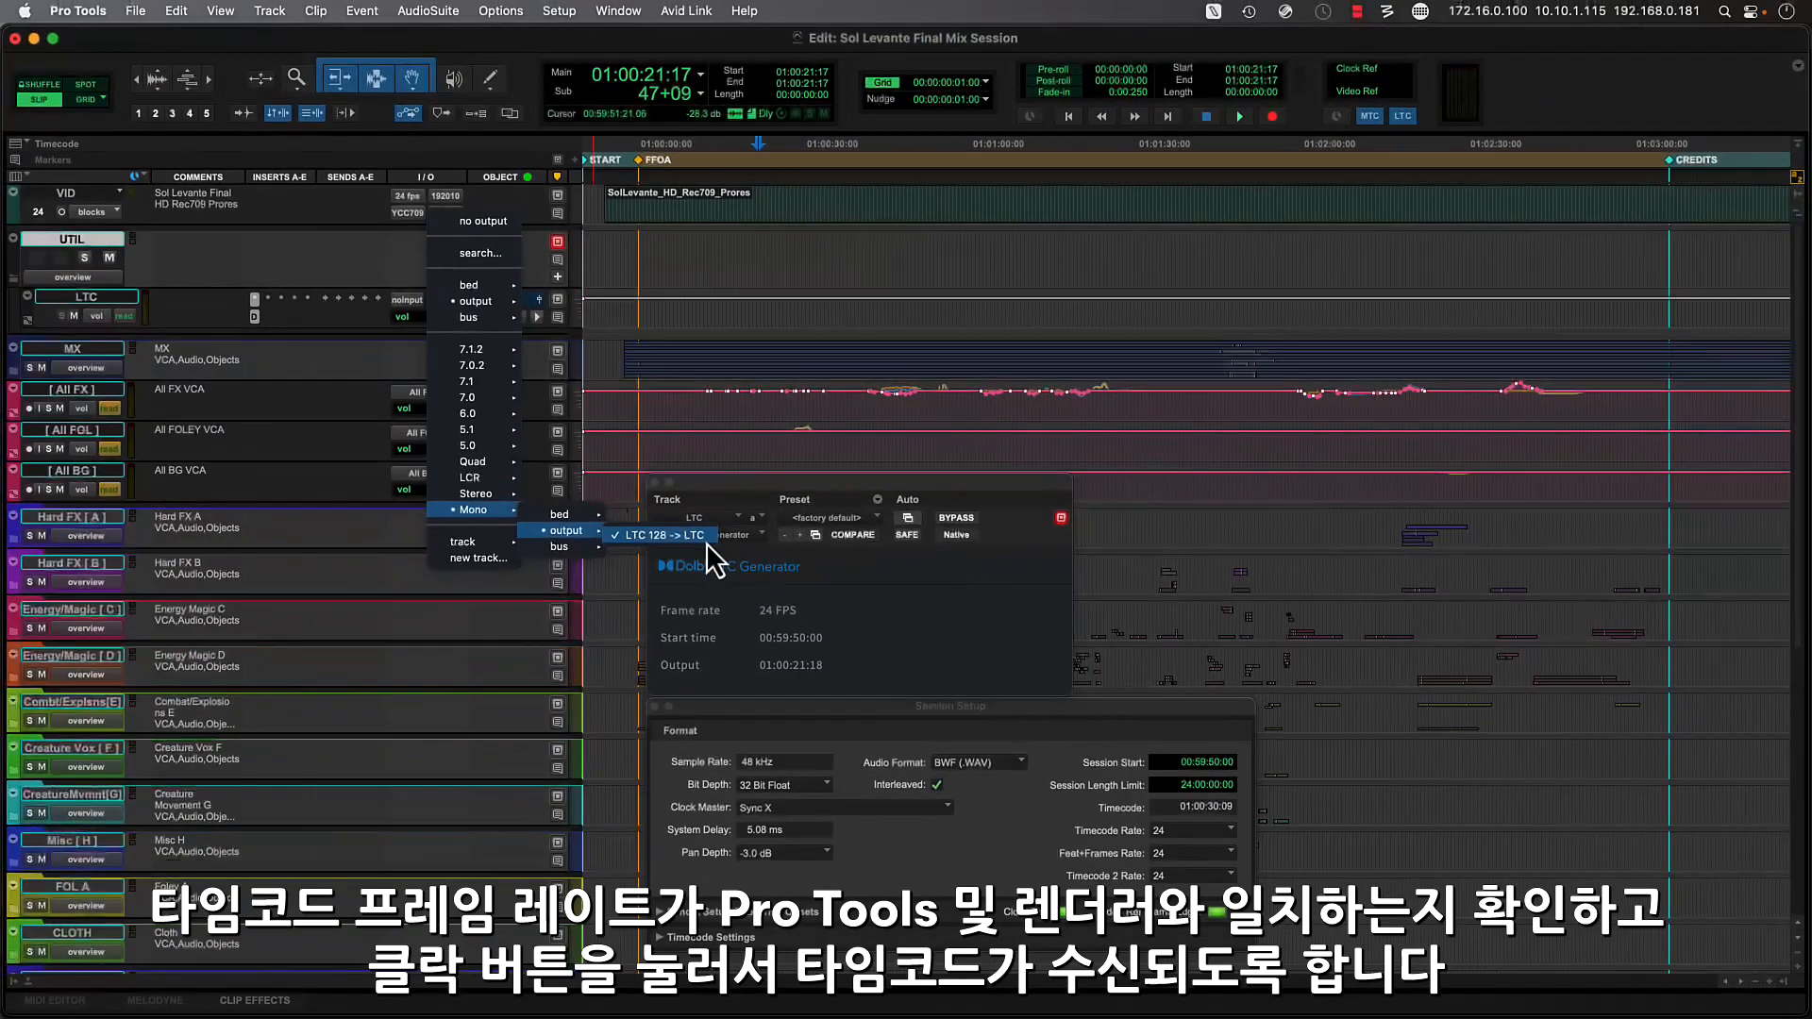
left_click(962, 602)
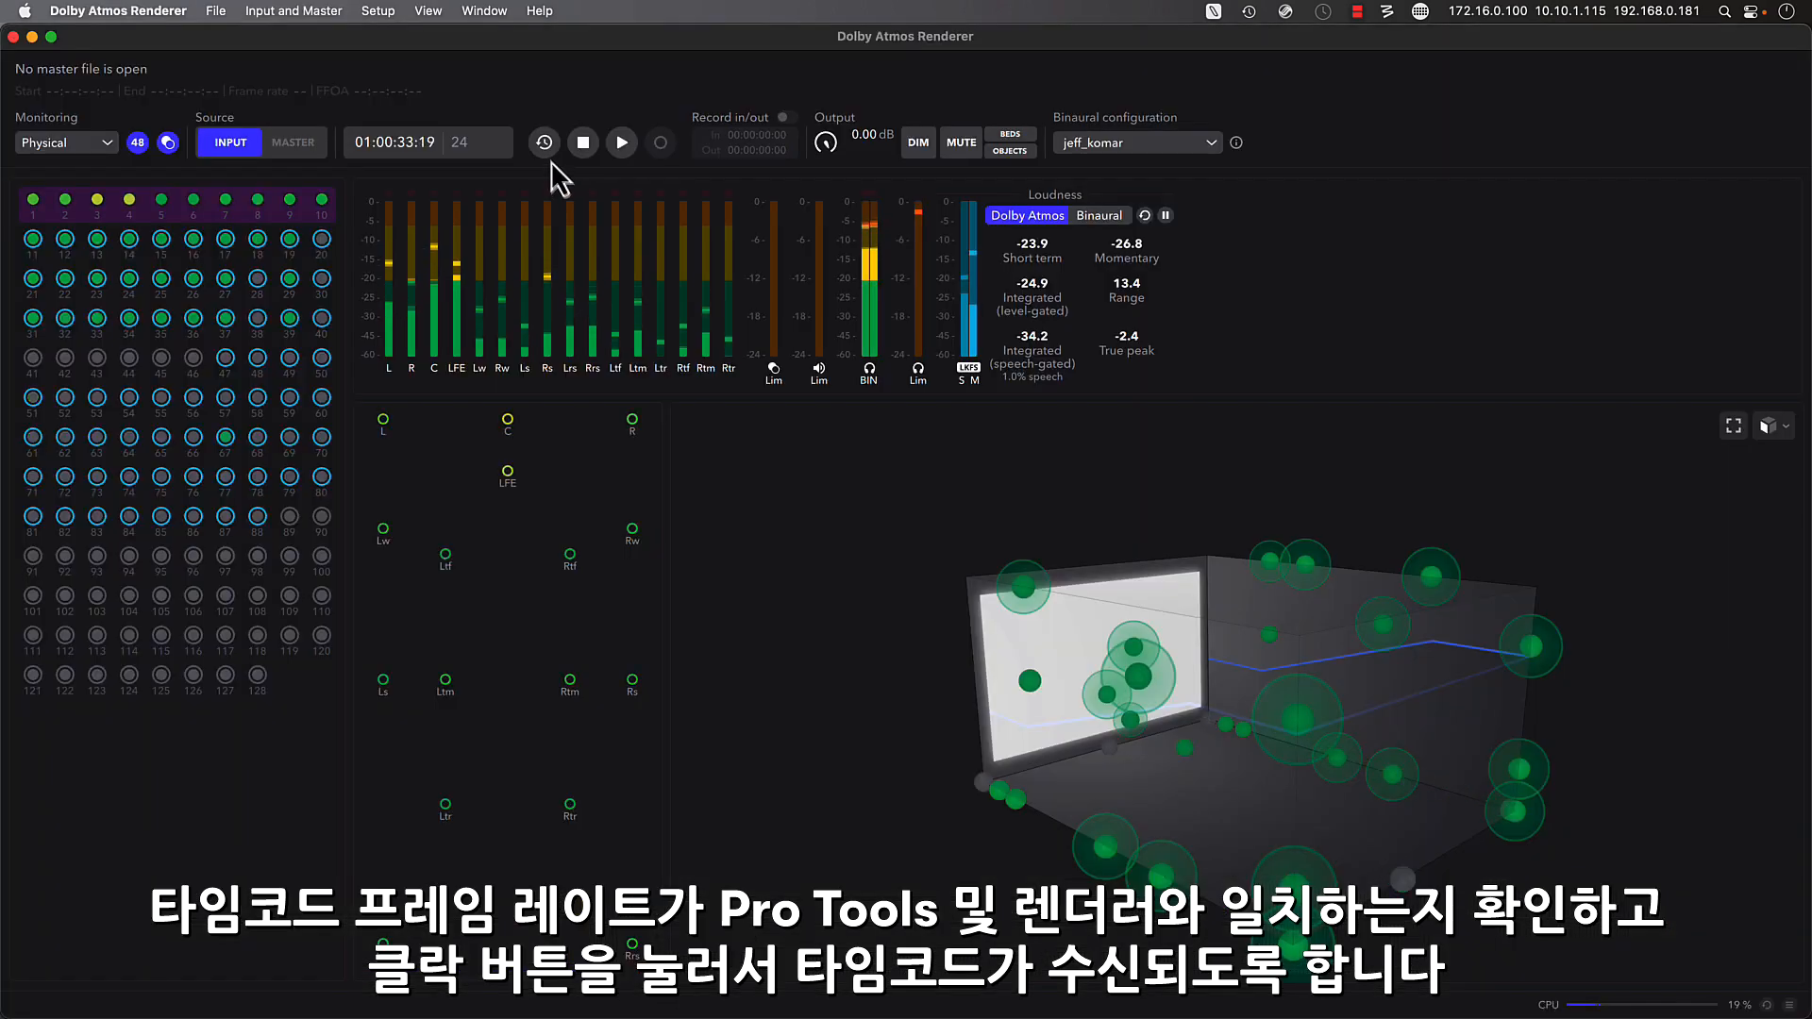
left_click(545, 149)
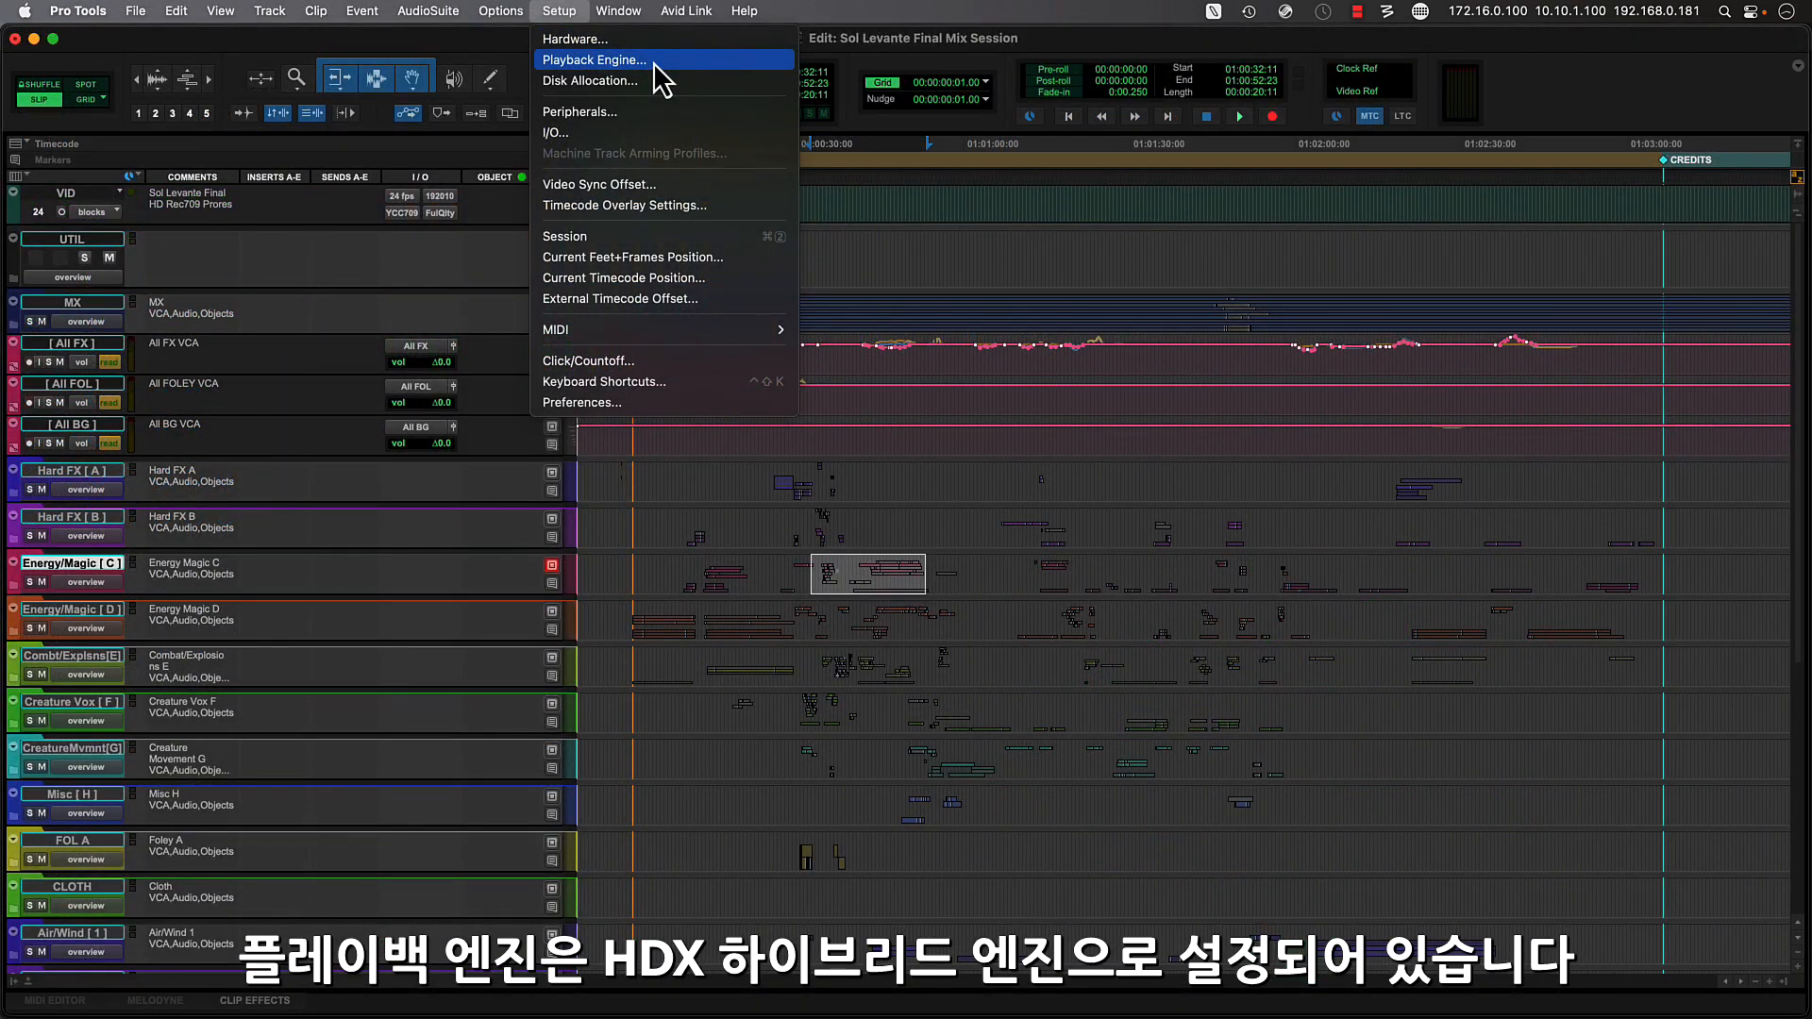
- Review the available playback devices in Pro Tools' Playback Engine settings, leaving HDX selected
left_click(654, 63)
left_click(959, 226)
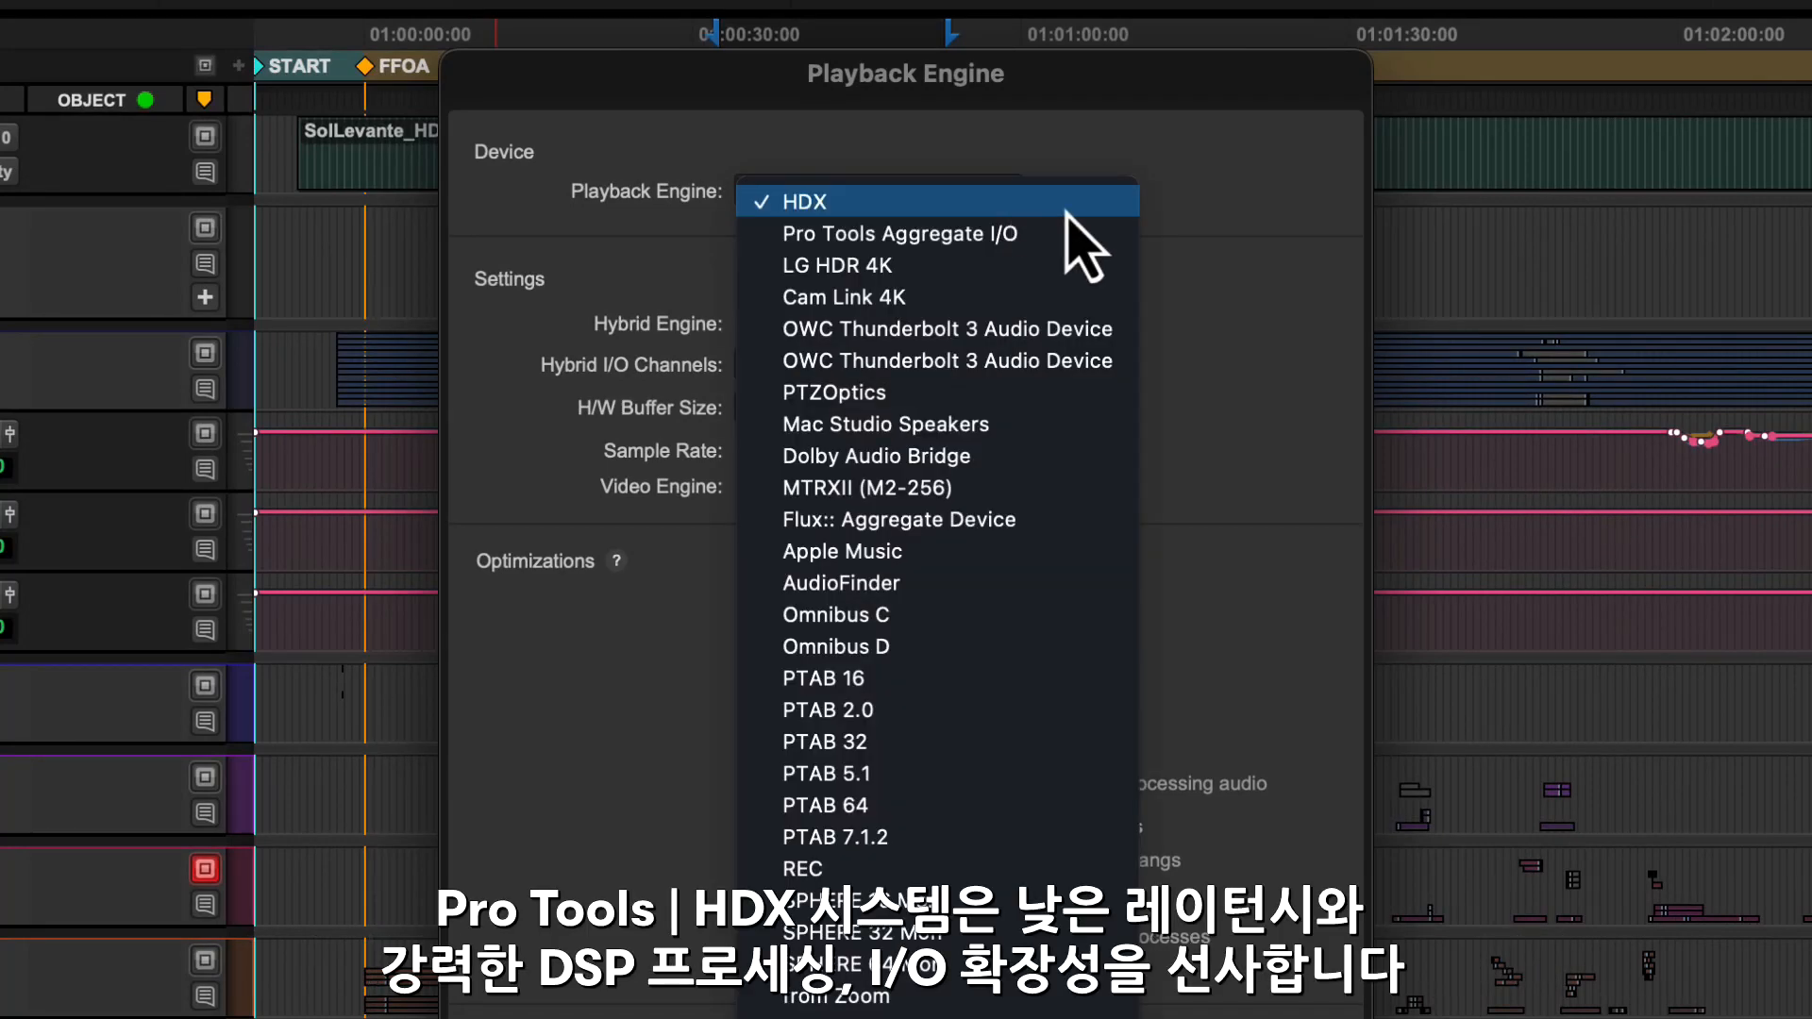
left_click(1203, 213)
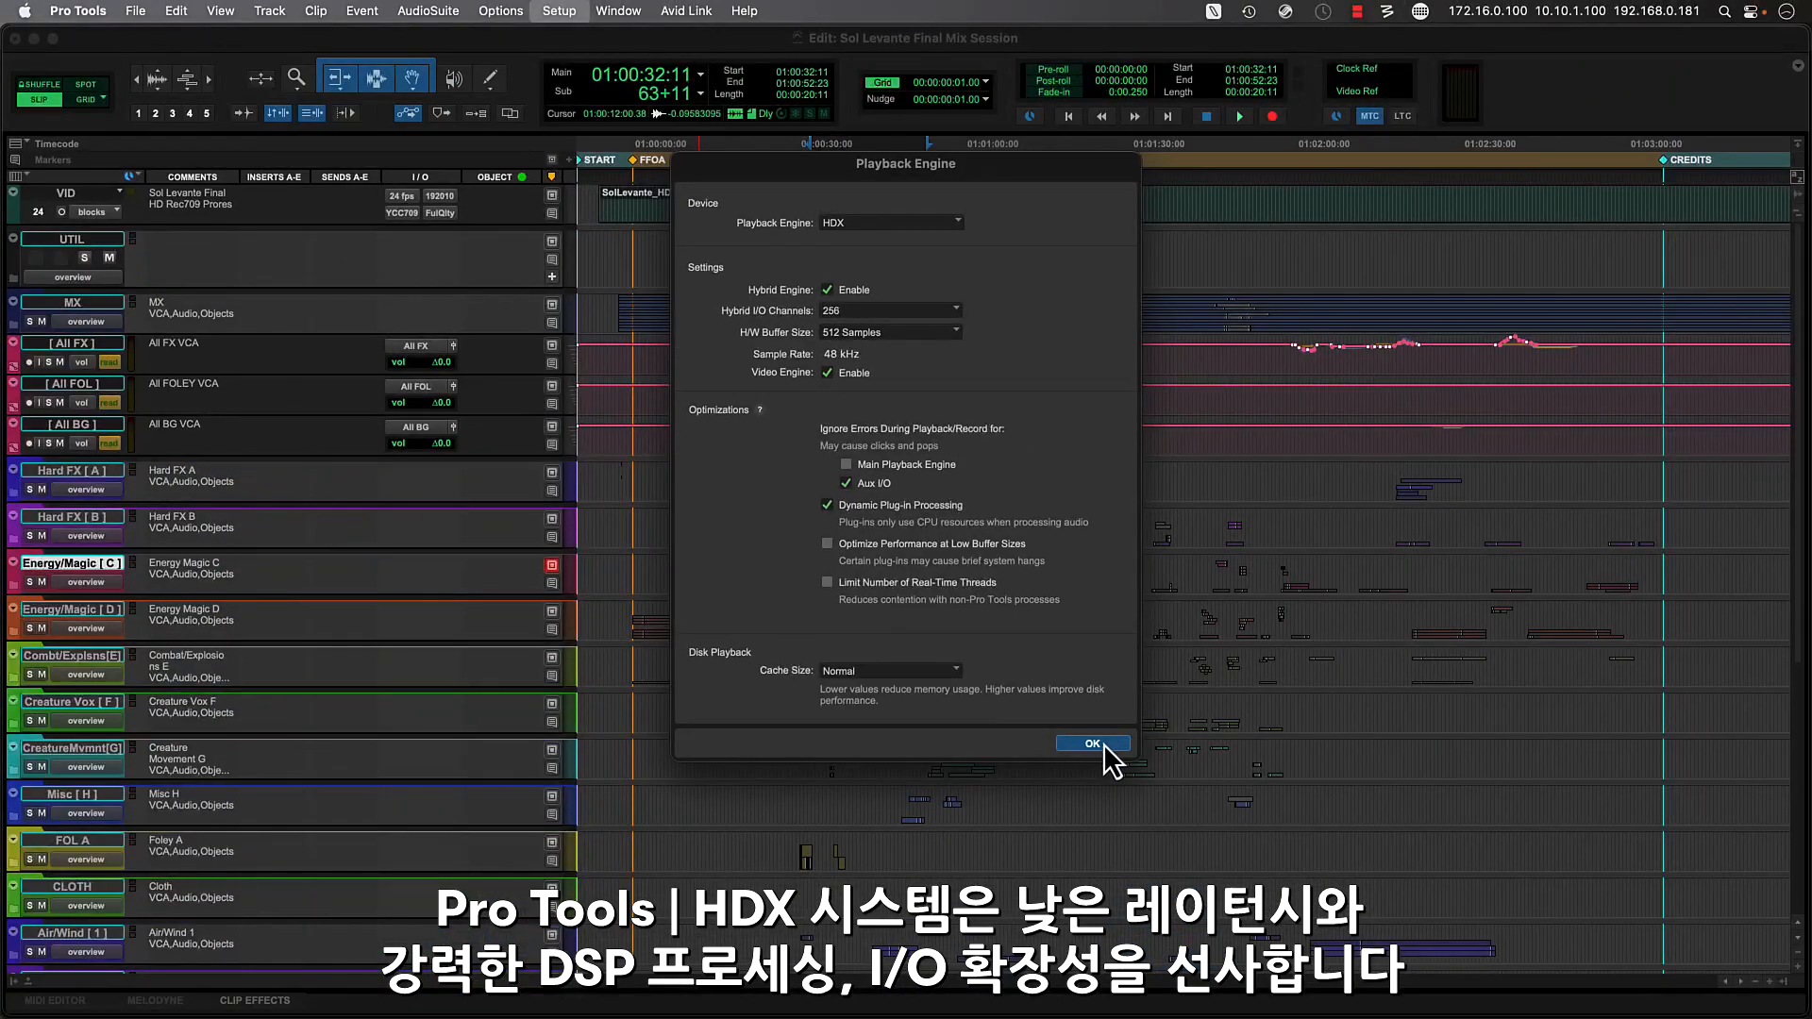
left_click(1109, 788)
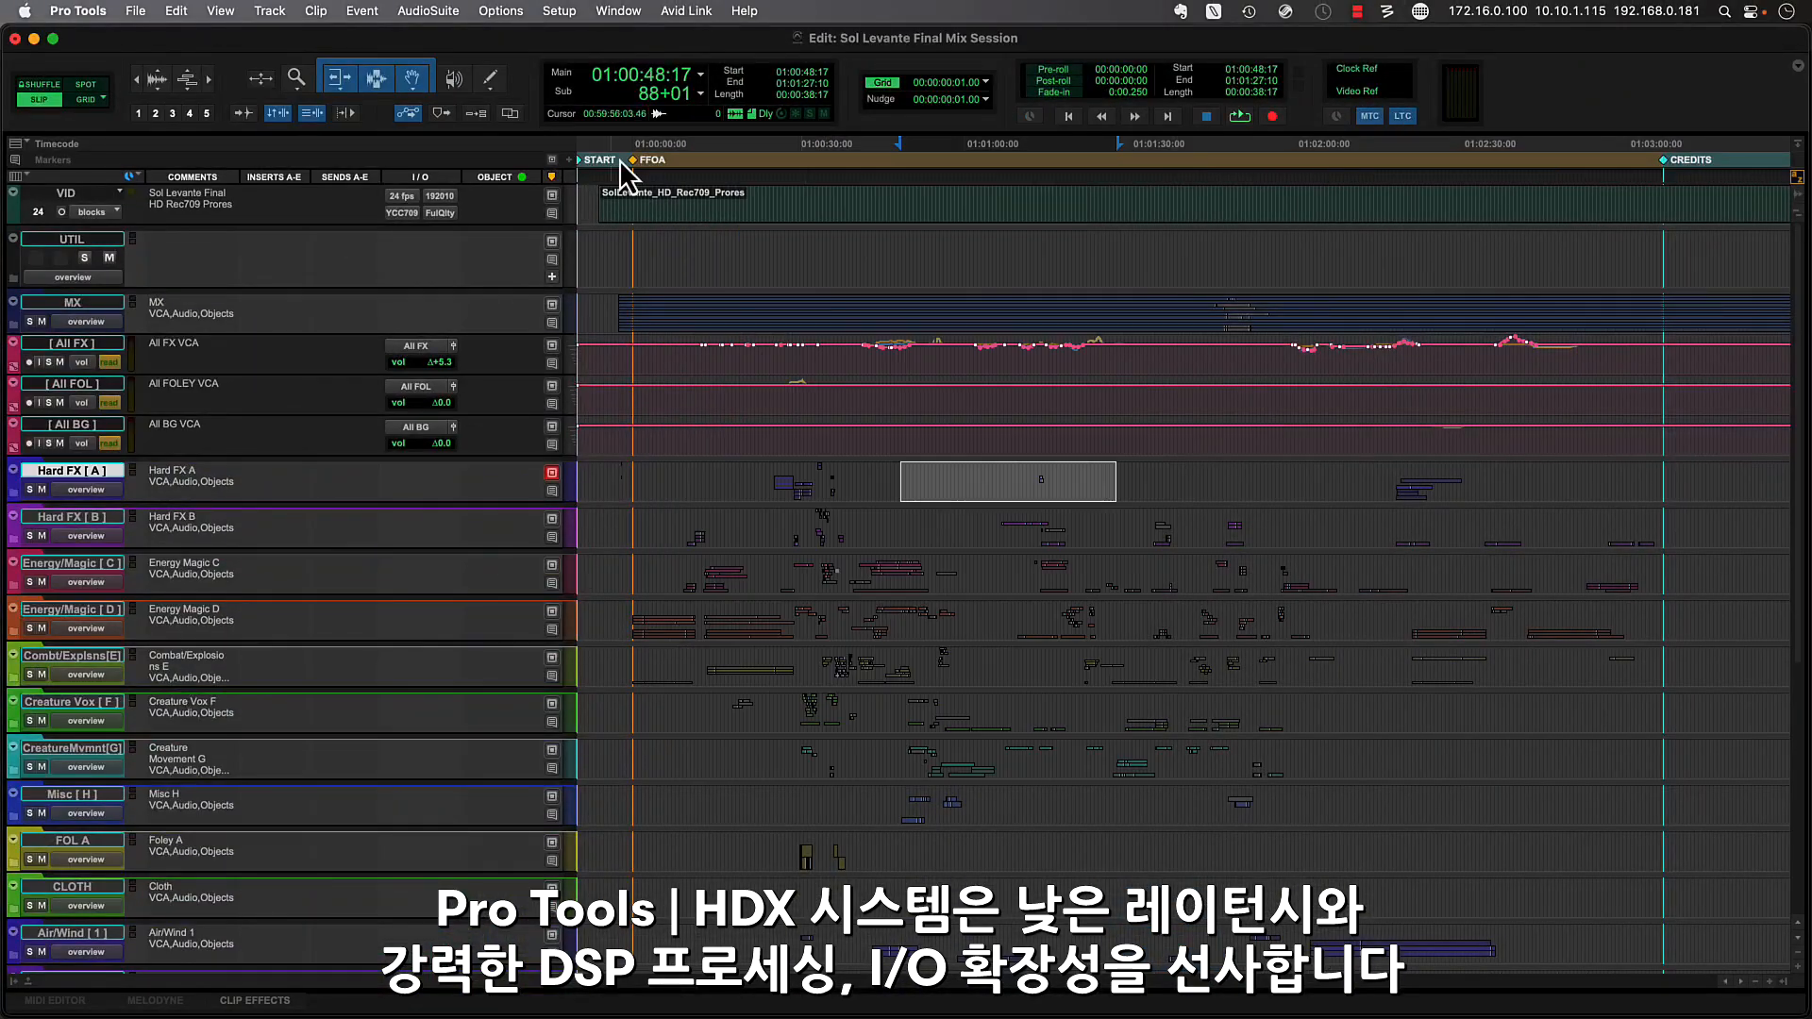
- Inspect the MTRX DigiLink peripherals in Hardware Setup, close it, and briefly start and stop playback
left_click(566, 12)
left_click(611, 42)
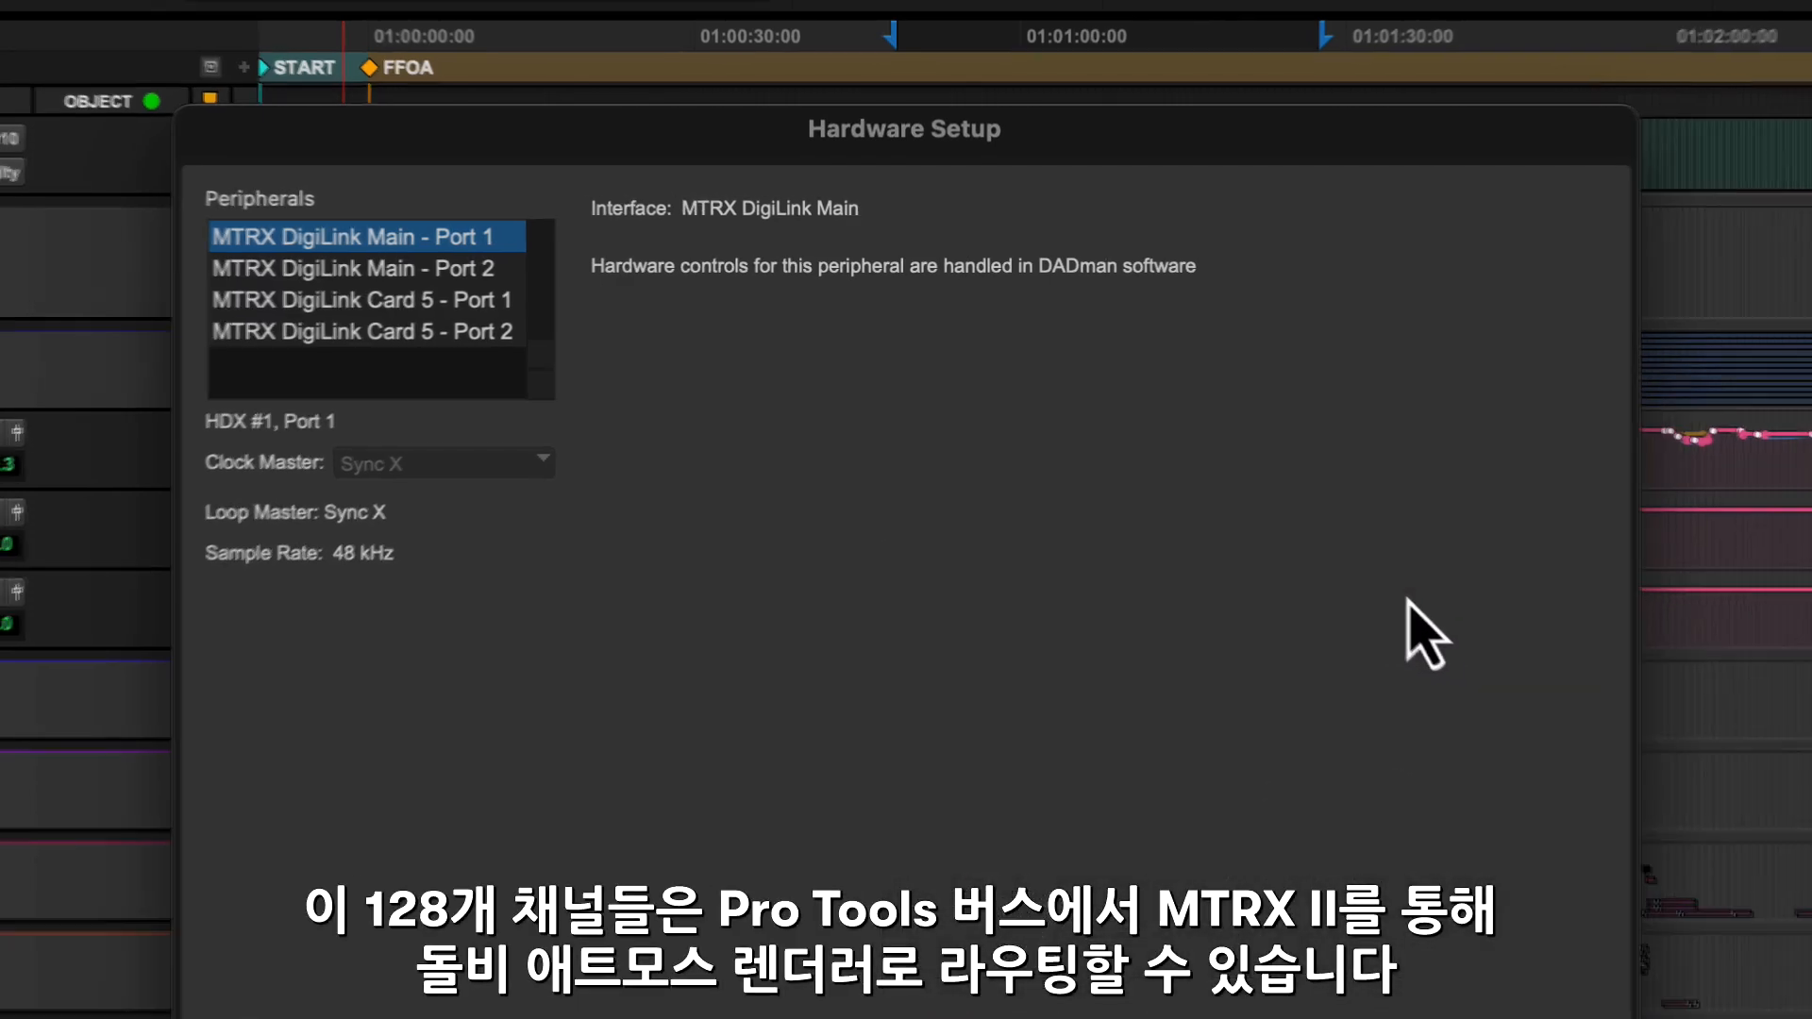
key("Return")
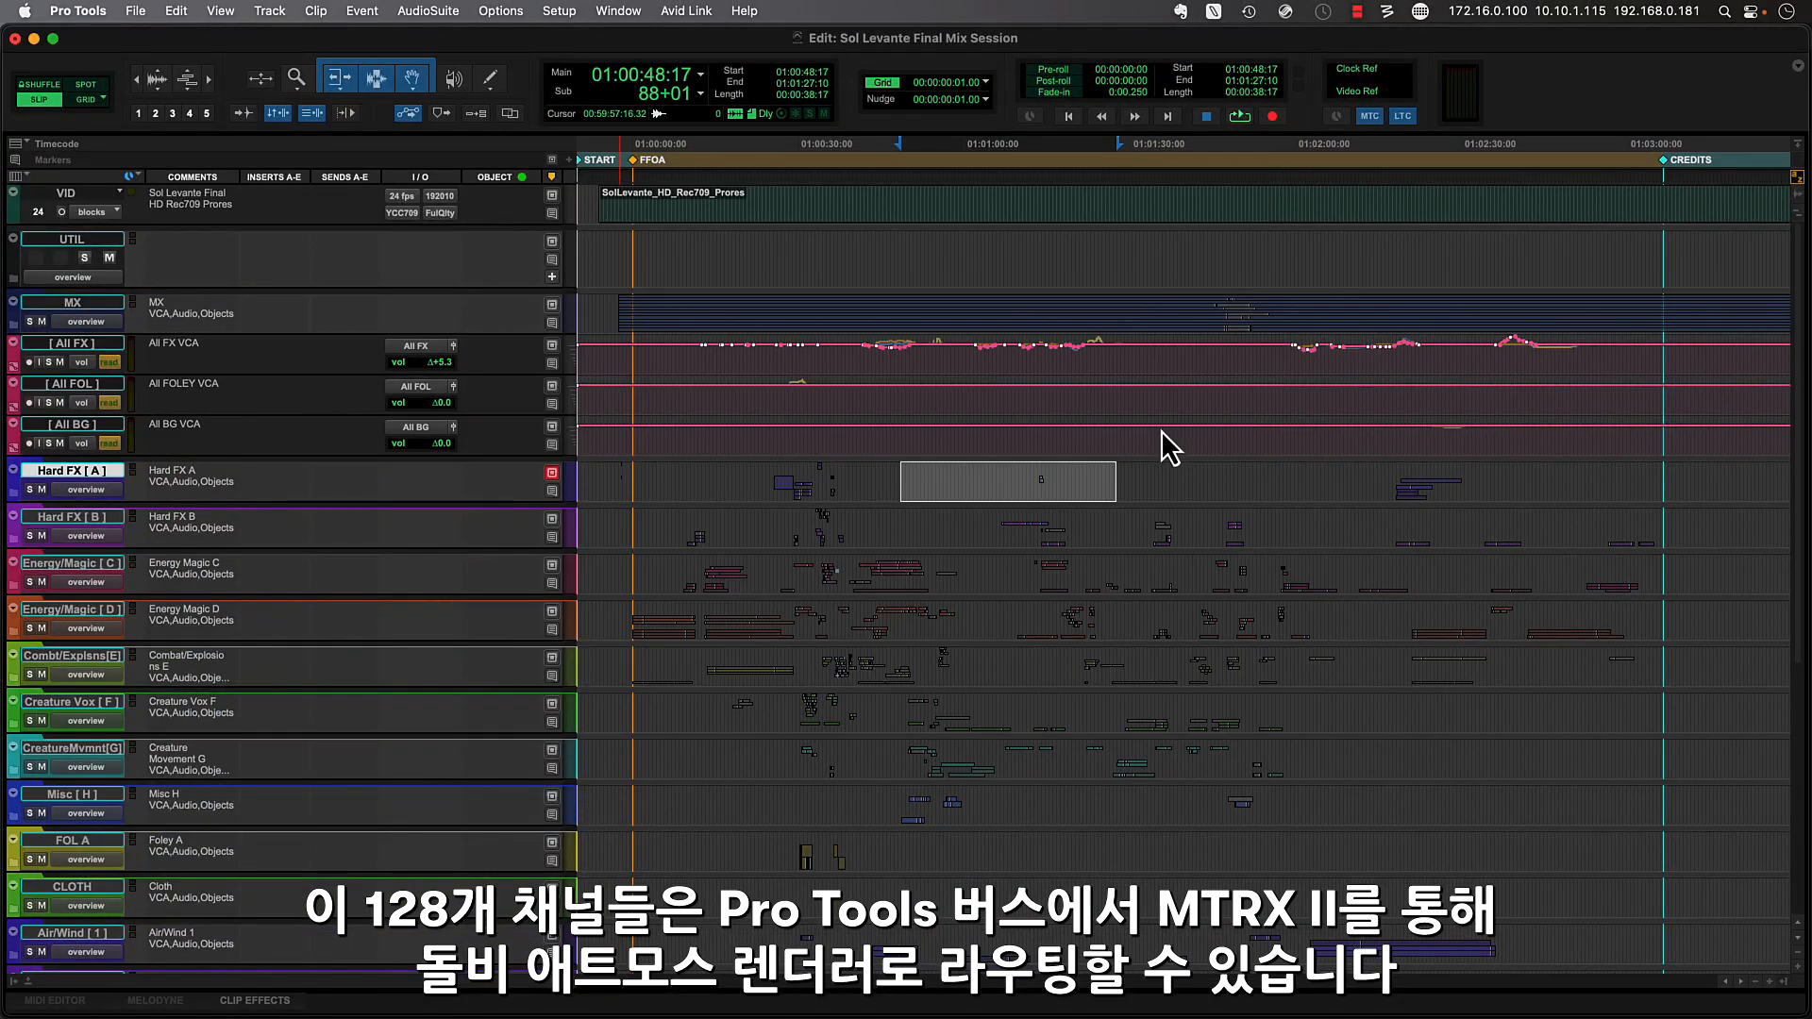
key("space")
key("space")
- In I/O Setup, collapse the object busses' sub-paths and choose Use Dolby Atmos Renderer (Stereo) as the default bus set
left_click(559, 10)
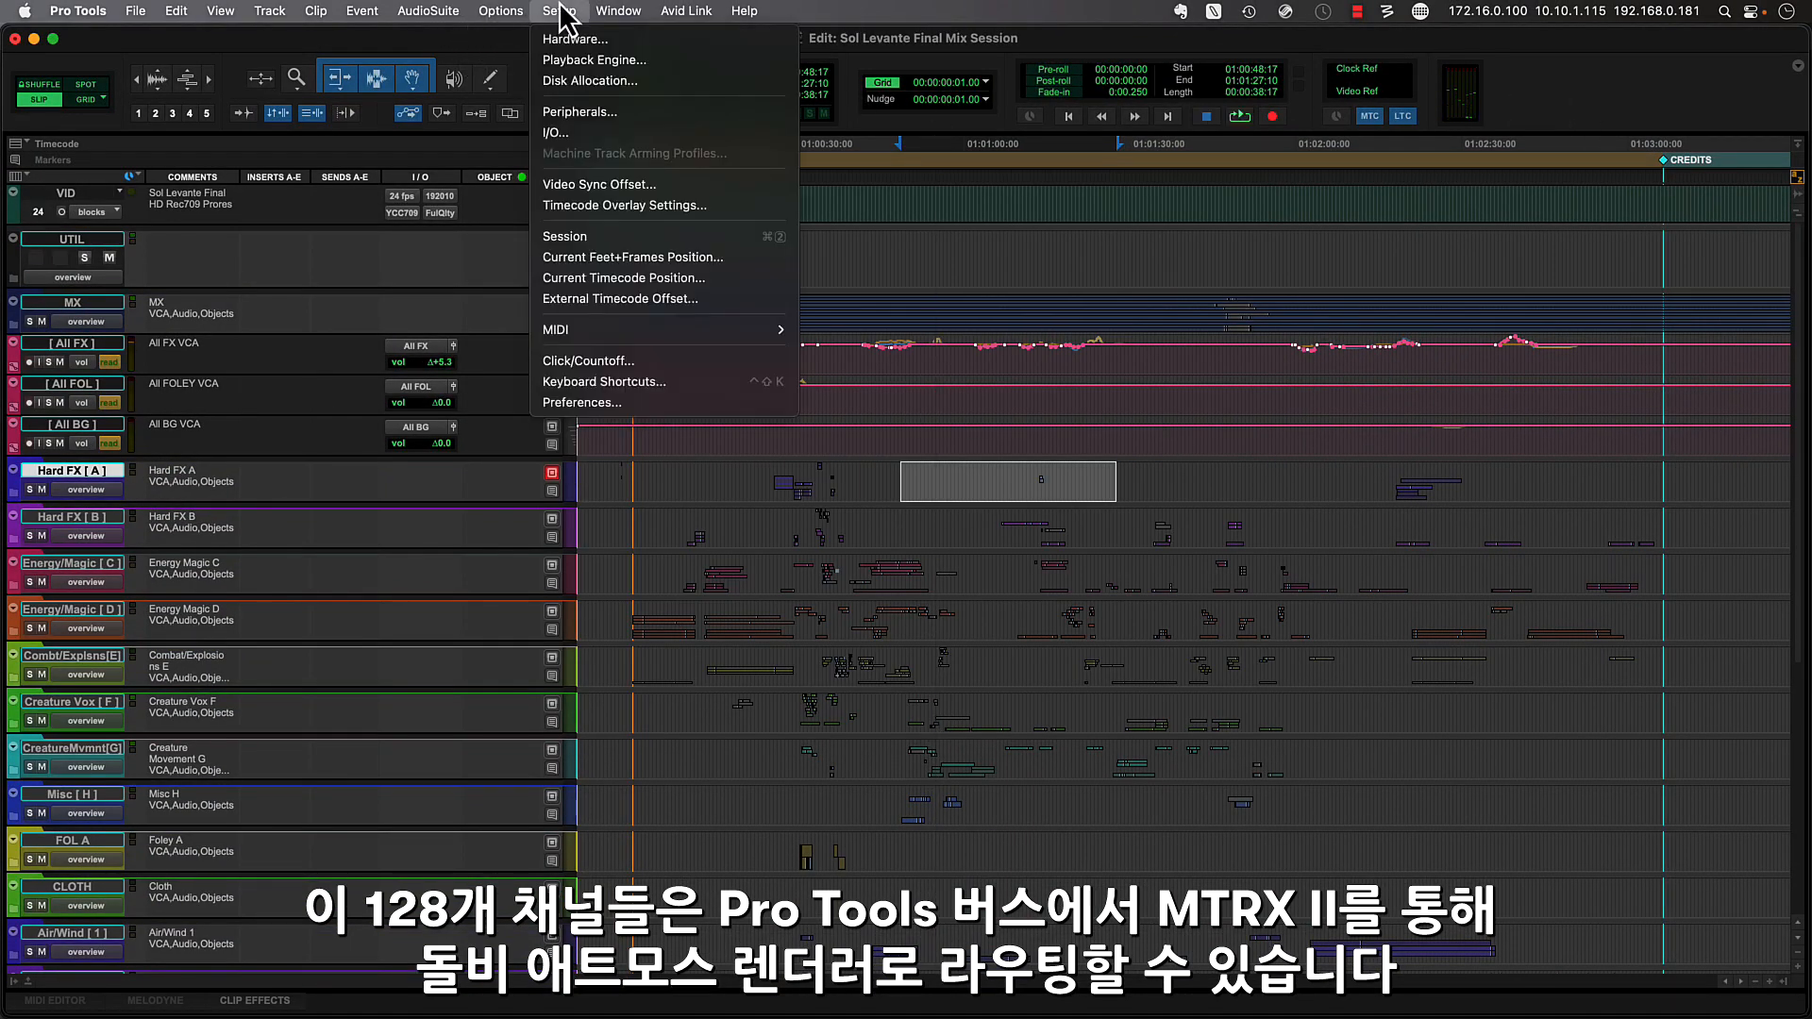
left_click(688, 141)
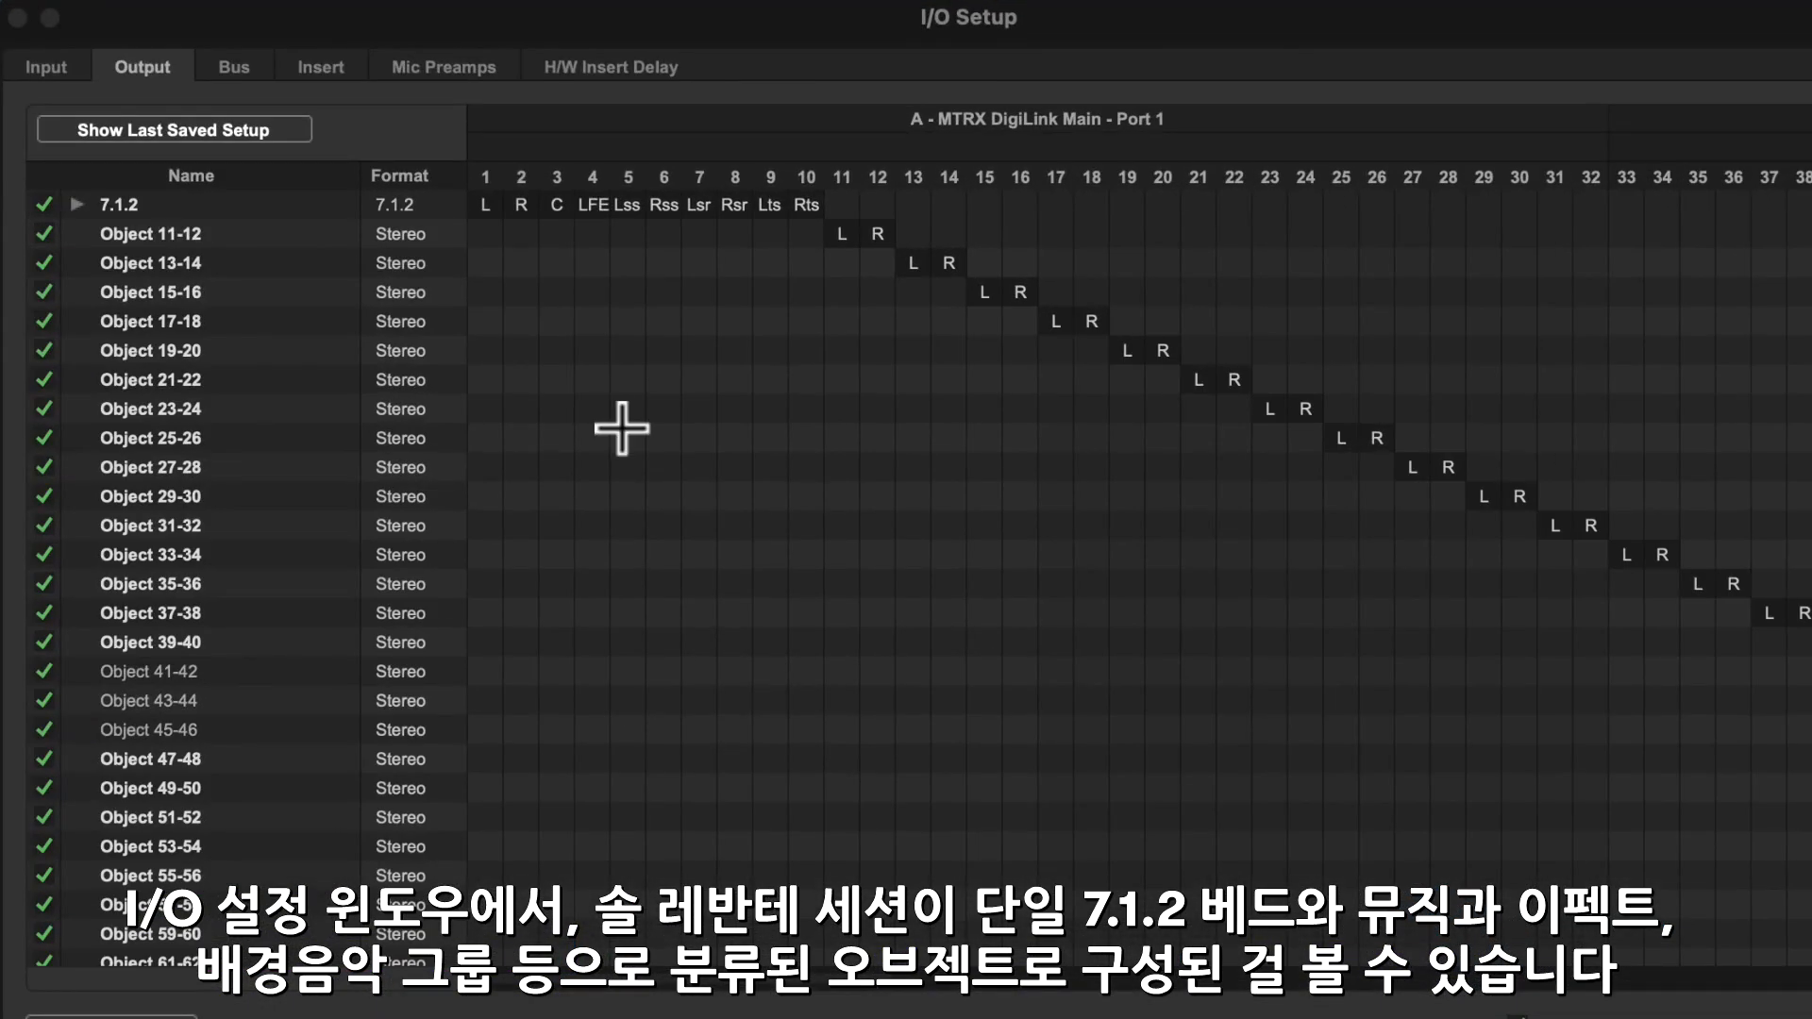
left_click(236, 68)
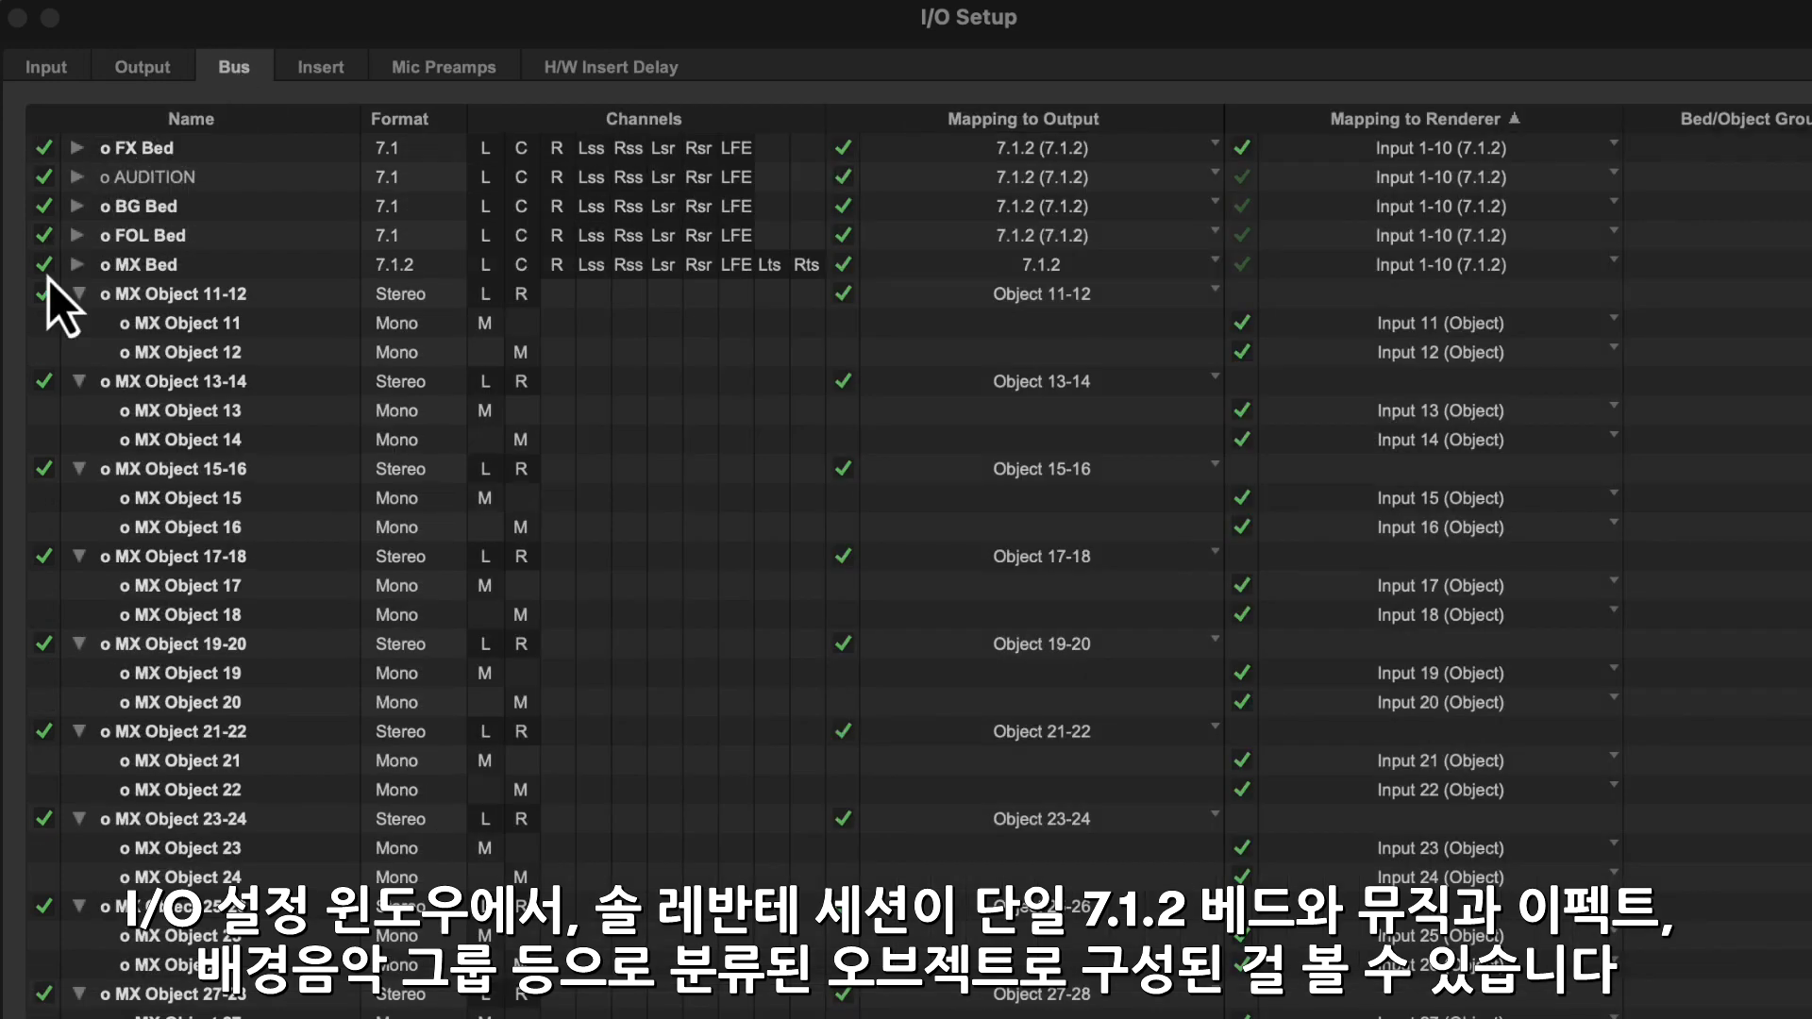
left_click(77, 293, "alt")
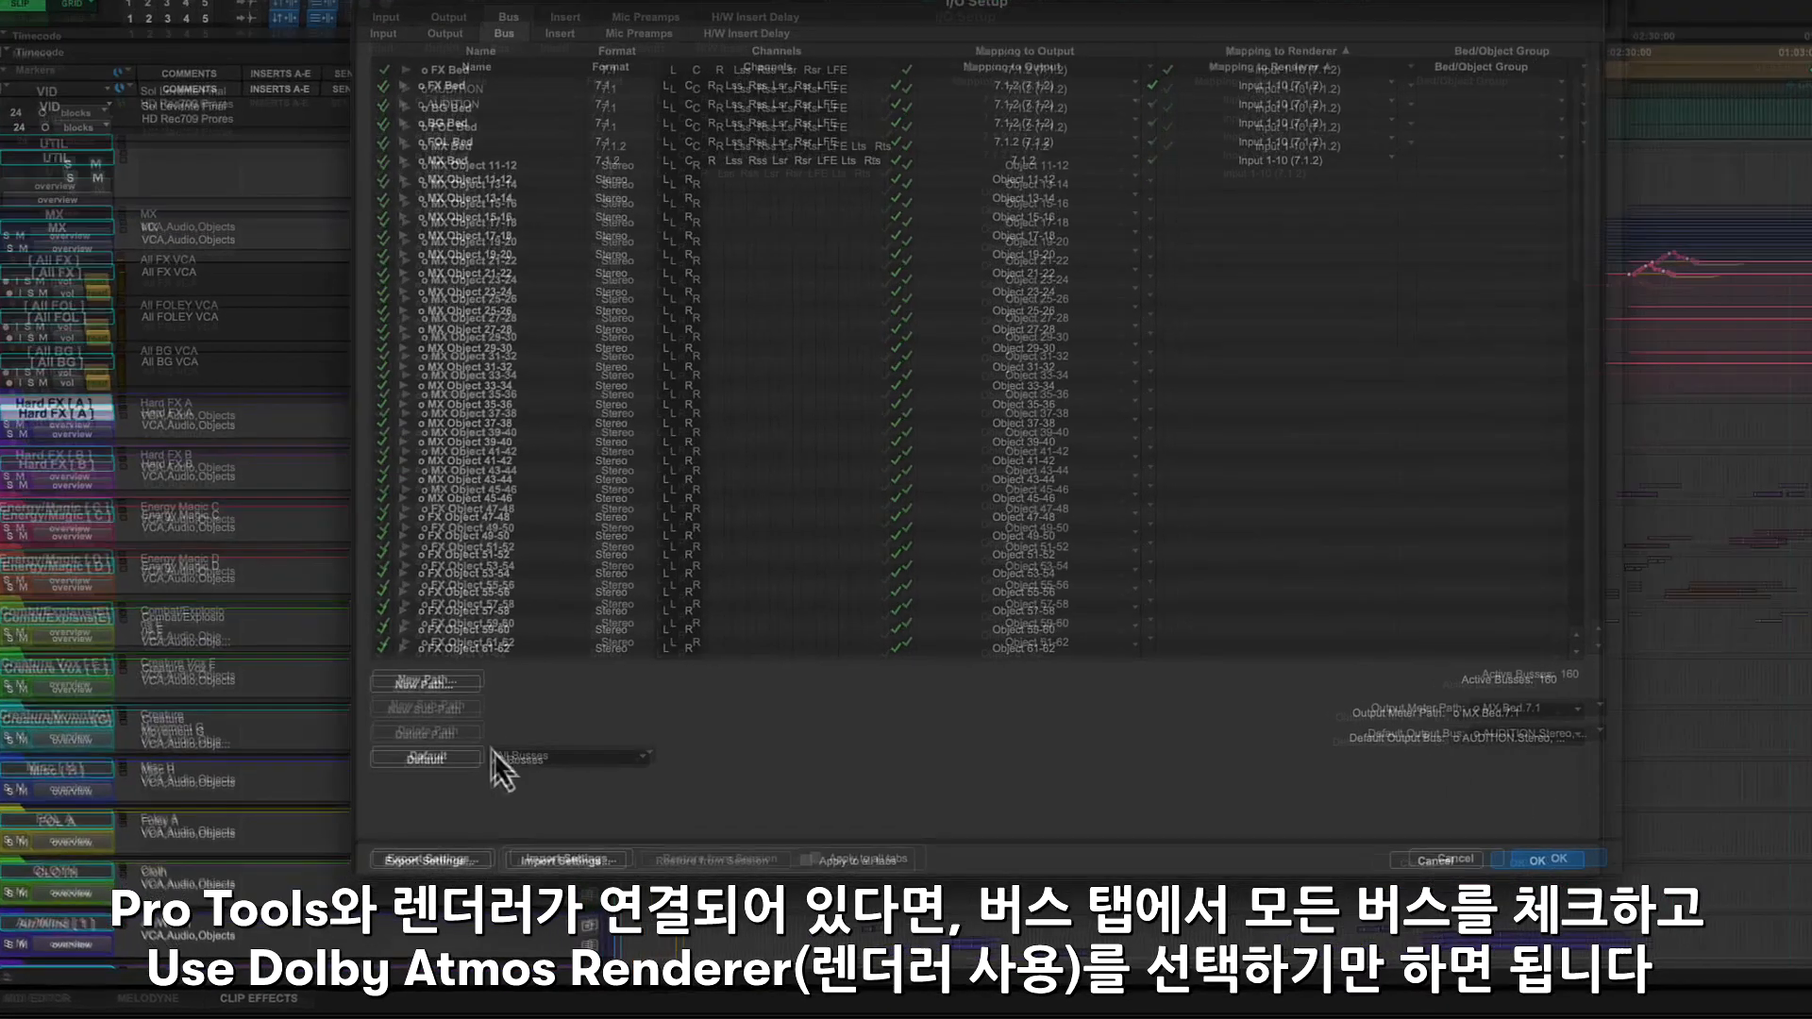
left_click(491, 784)
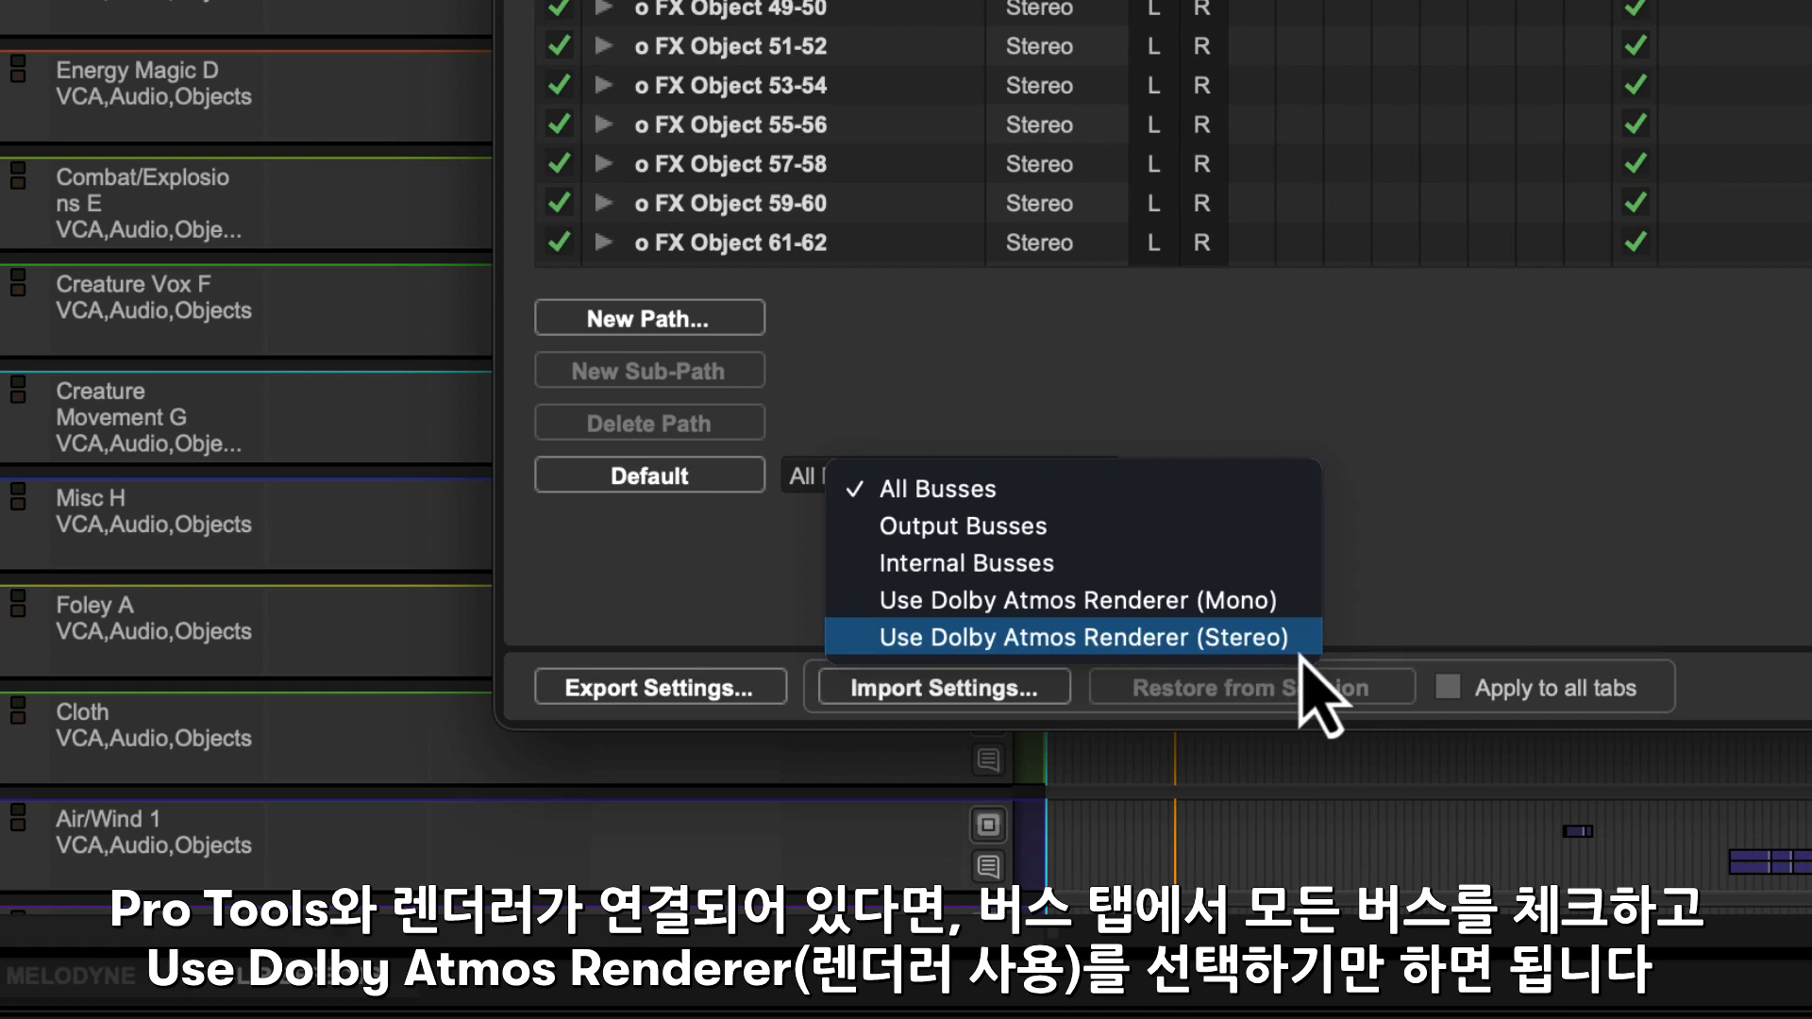
left_click(1297, 647)
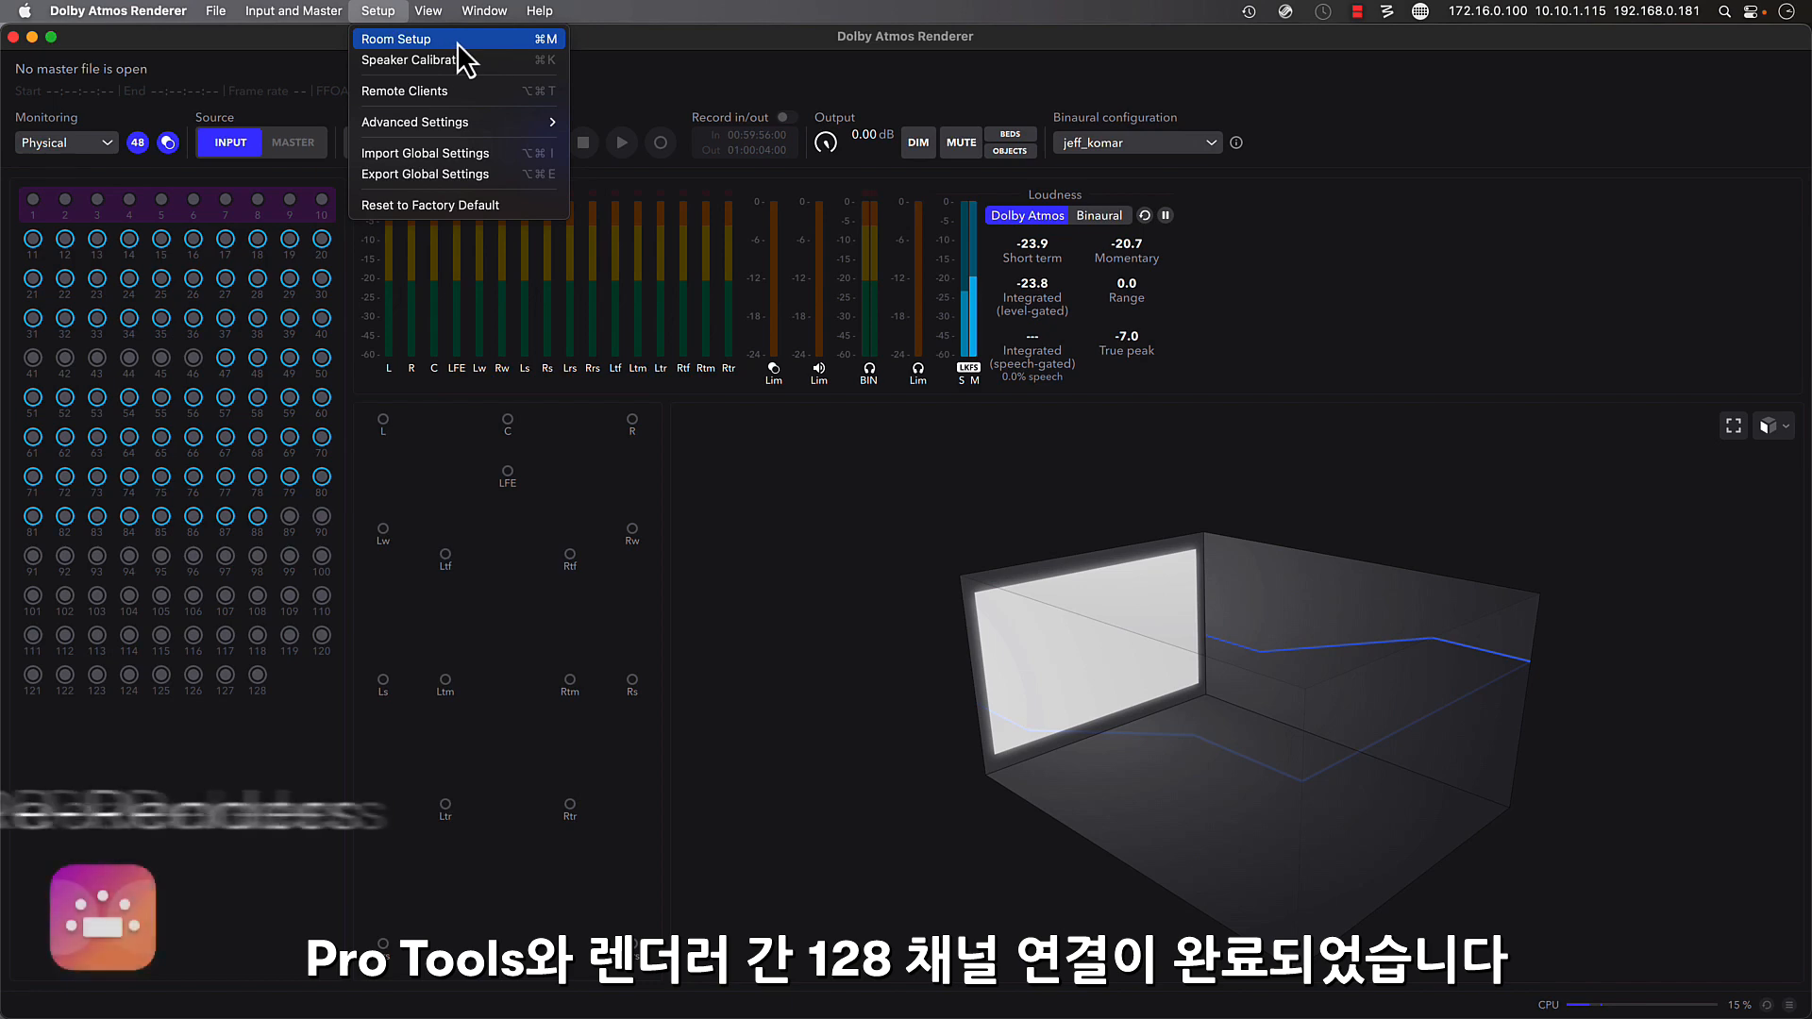
- Switch to the Dolby Atmos Renderer and open Room Setup
left_click(444, 38)
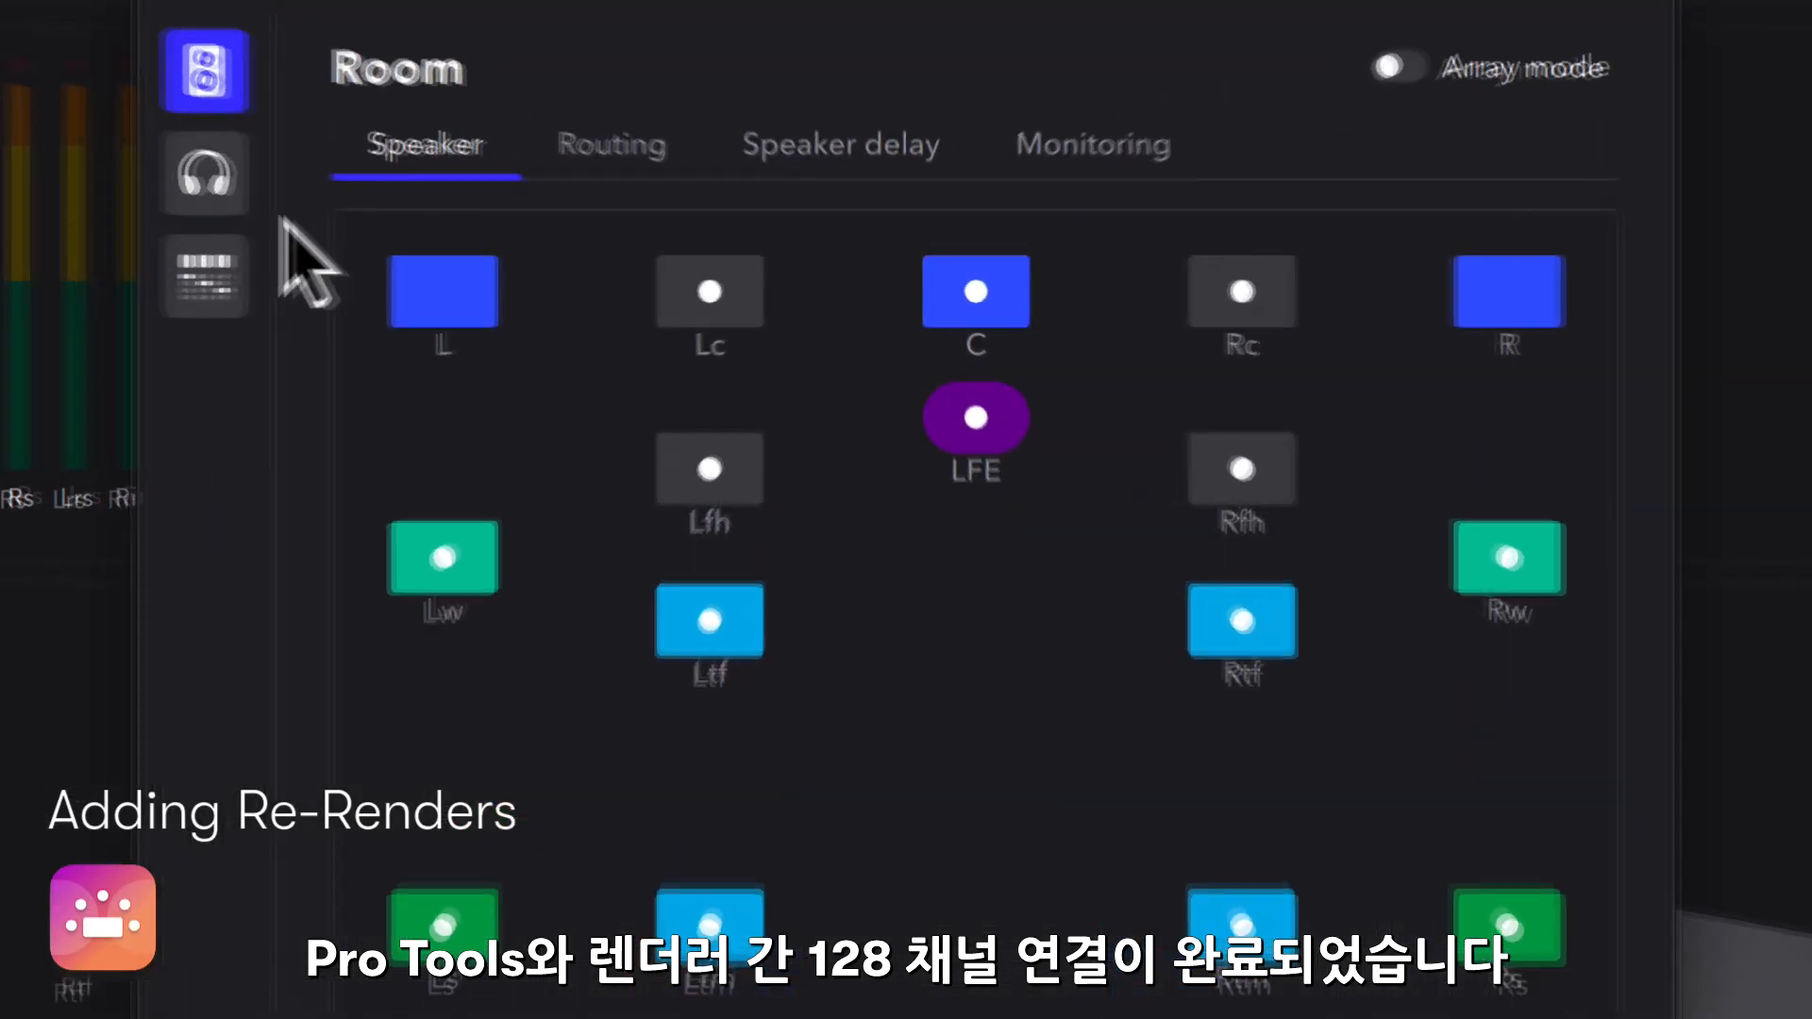
left_click(215, 181)
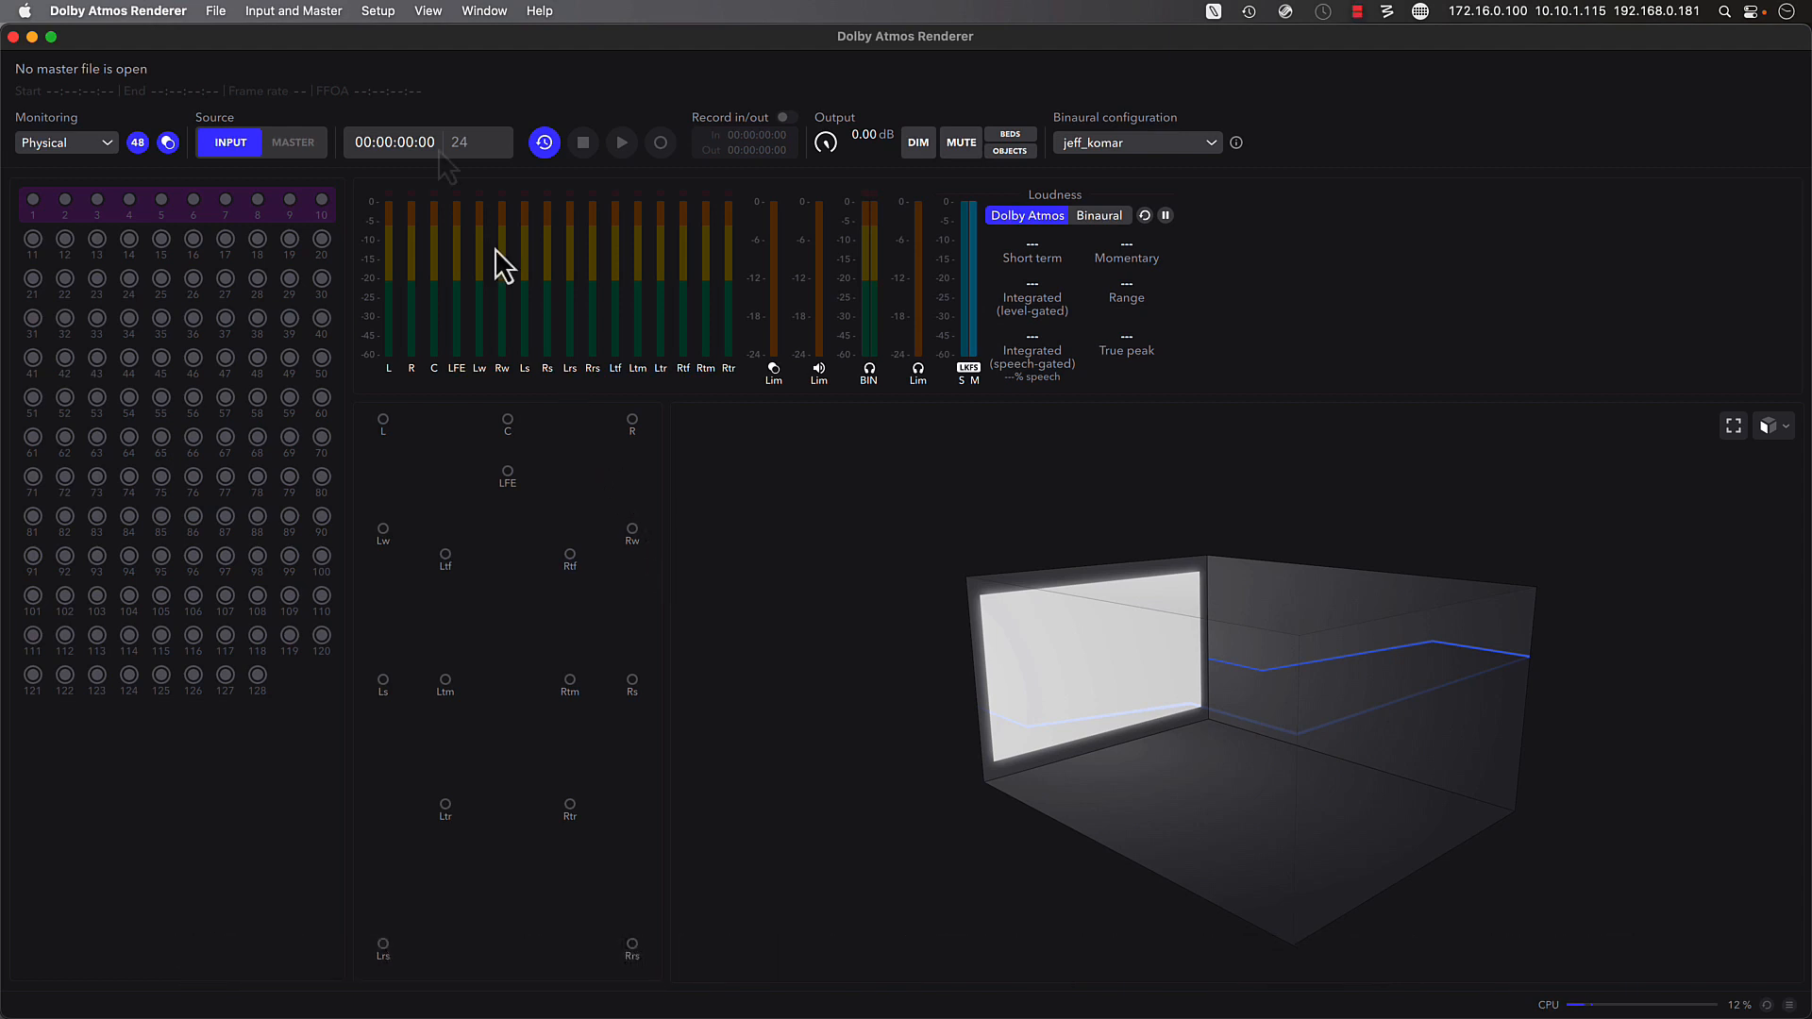
- Add a live re-render with the 2.0 layout and map it to channels 19-20
left_click(307, 8)
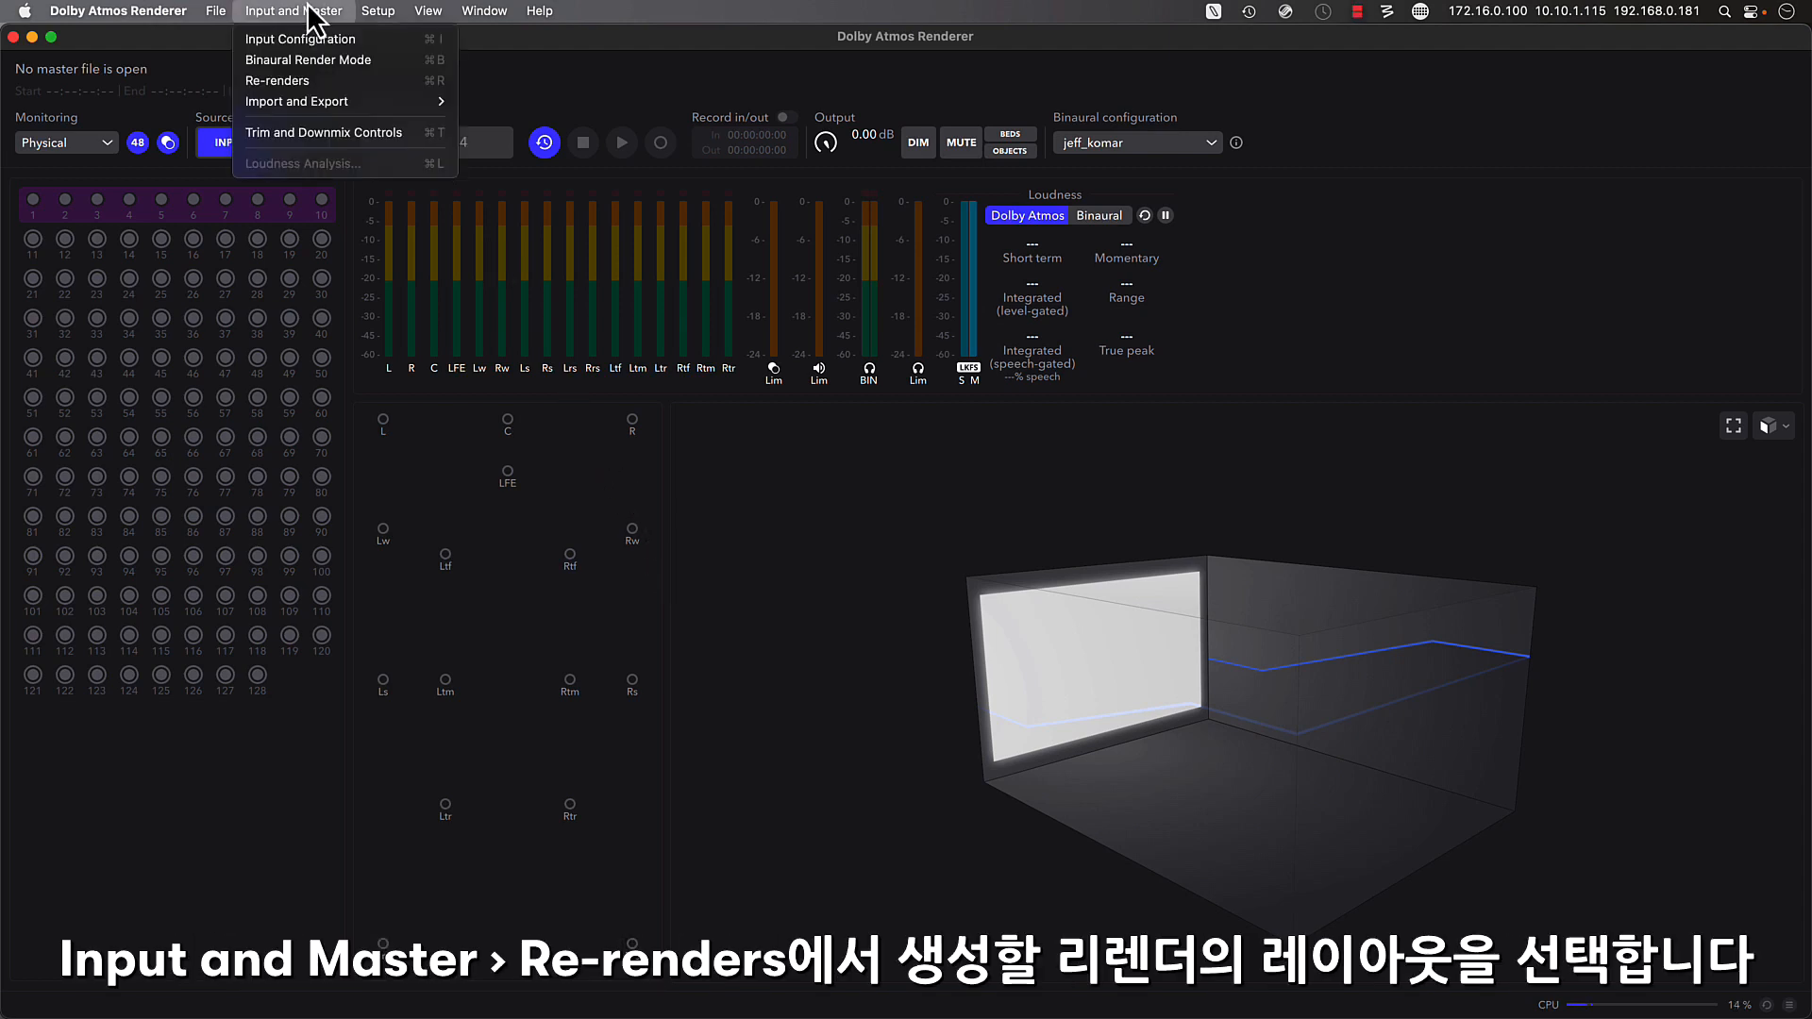
left_click(366, 79)
left_click(744, 303)
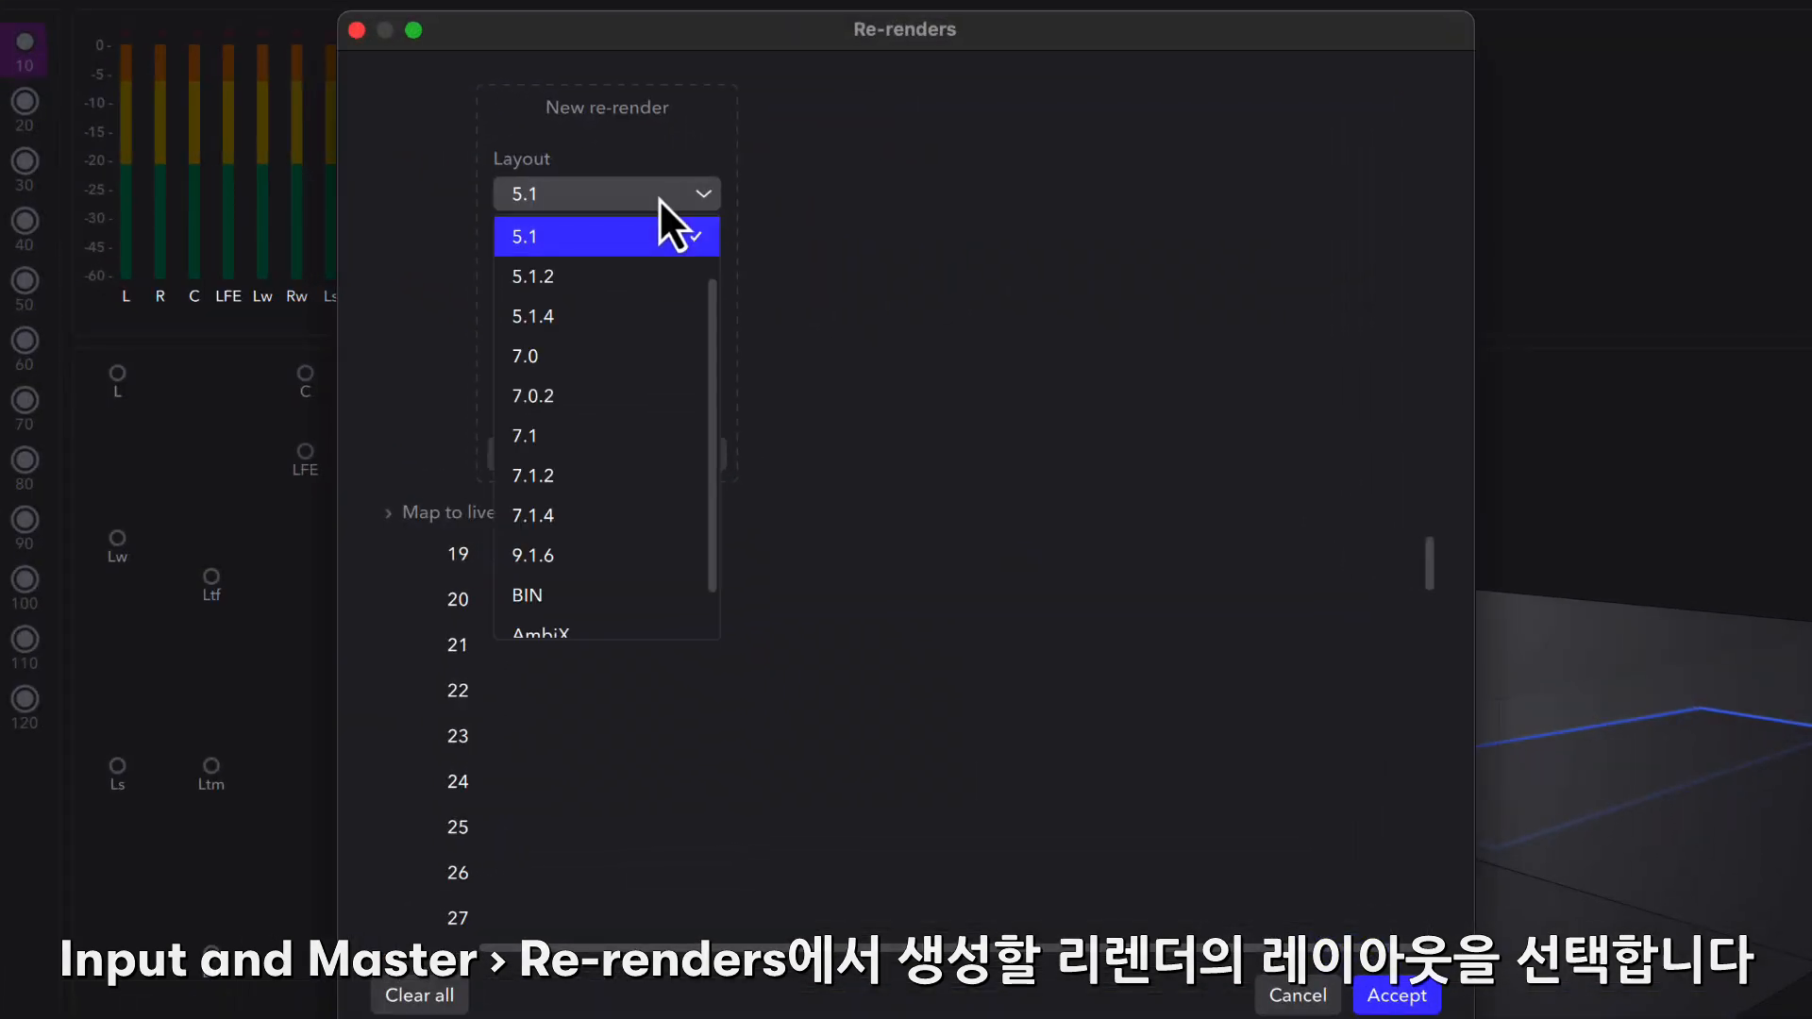
scroll(661, 296, "up", 2)
left_click(599, 230)
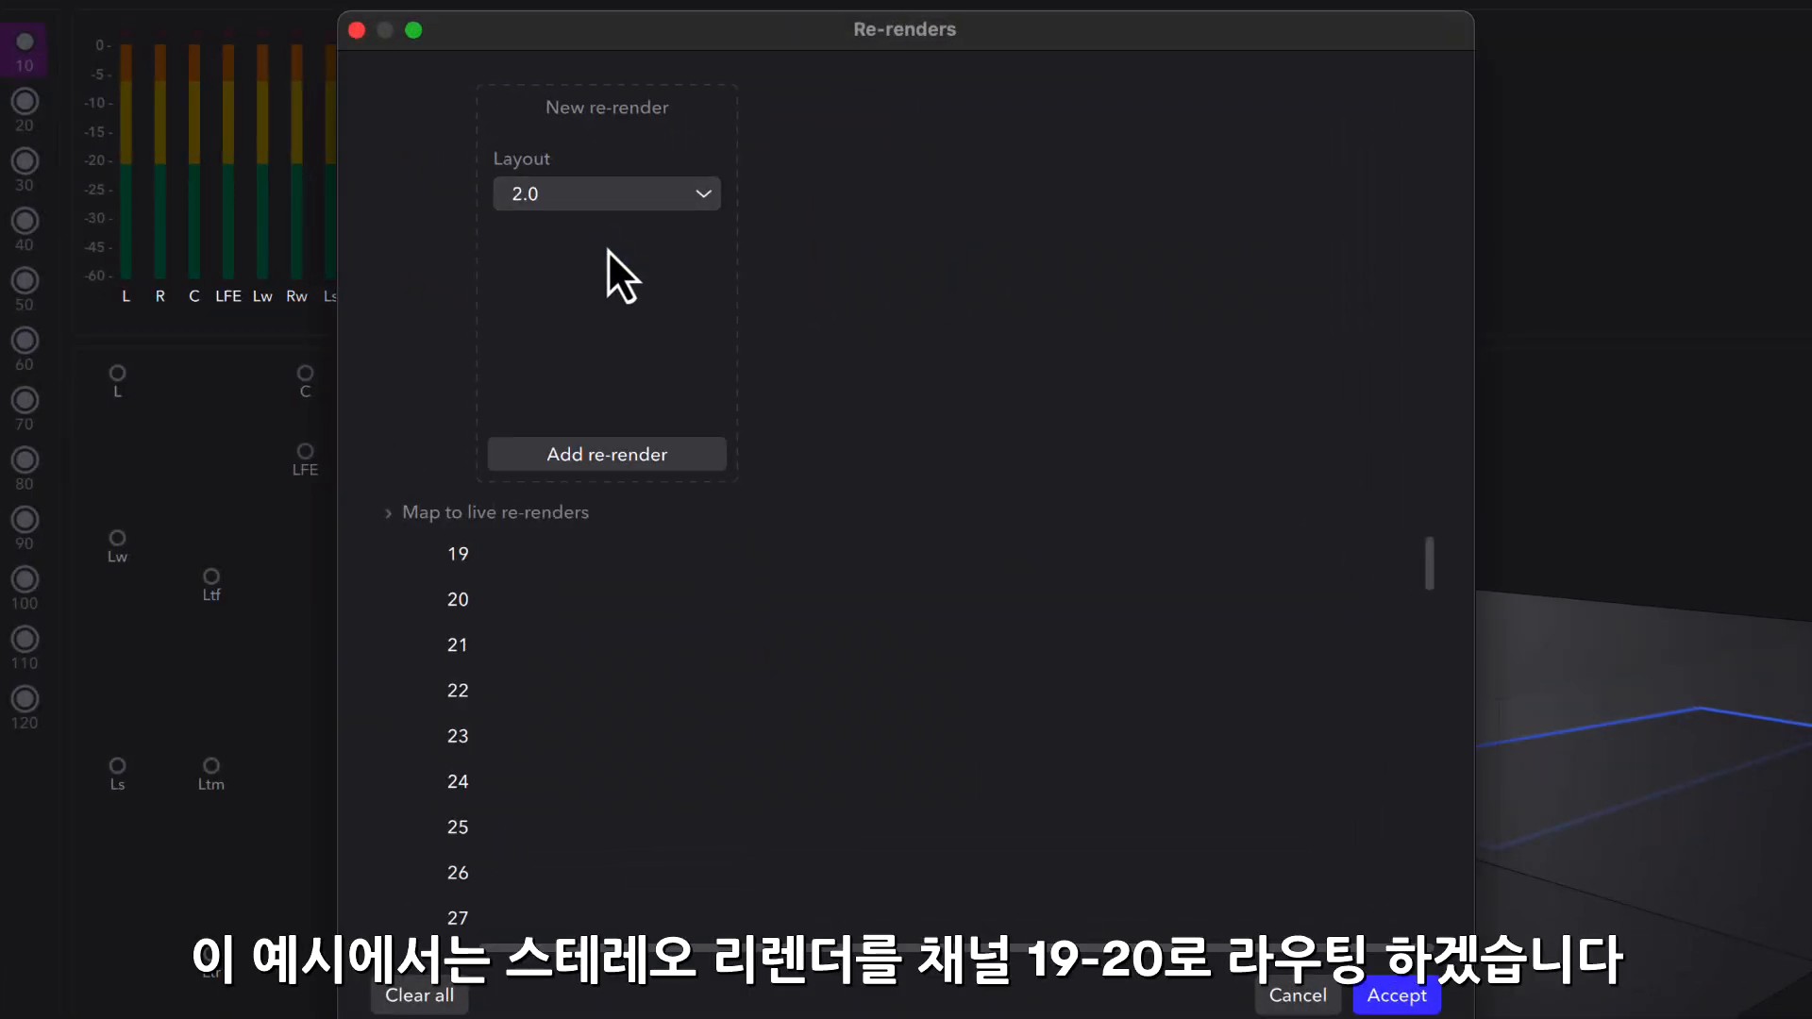
left_click(623, 454)
left_click(565, 551)
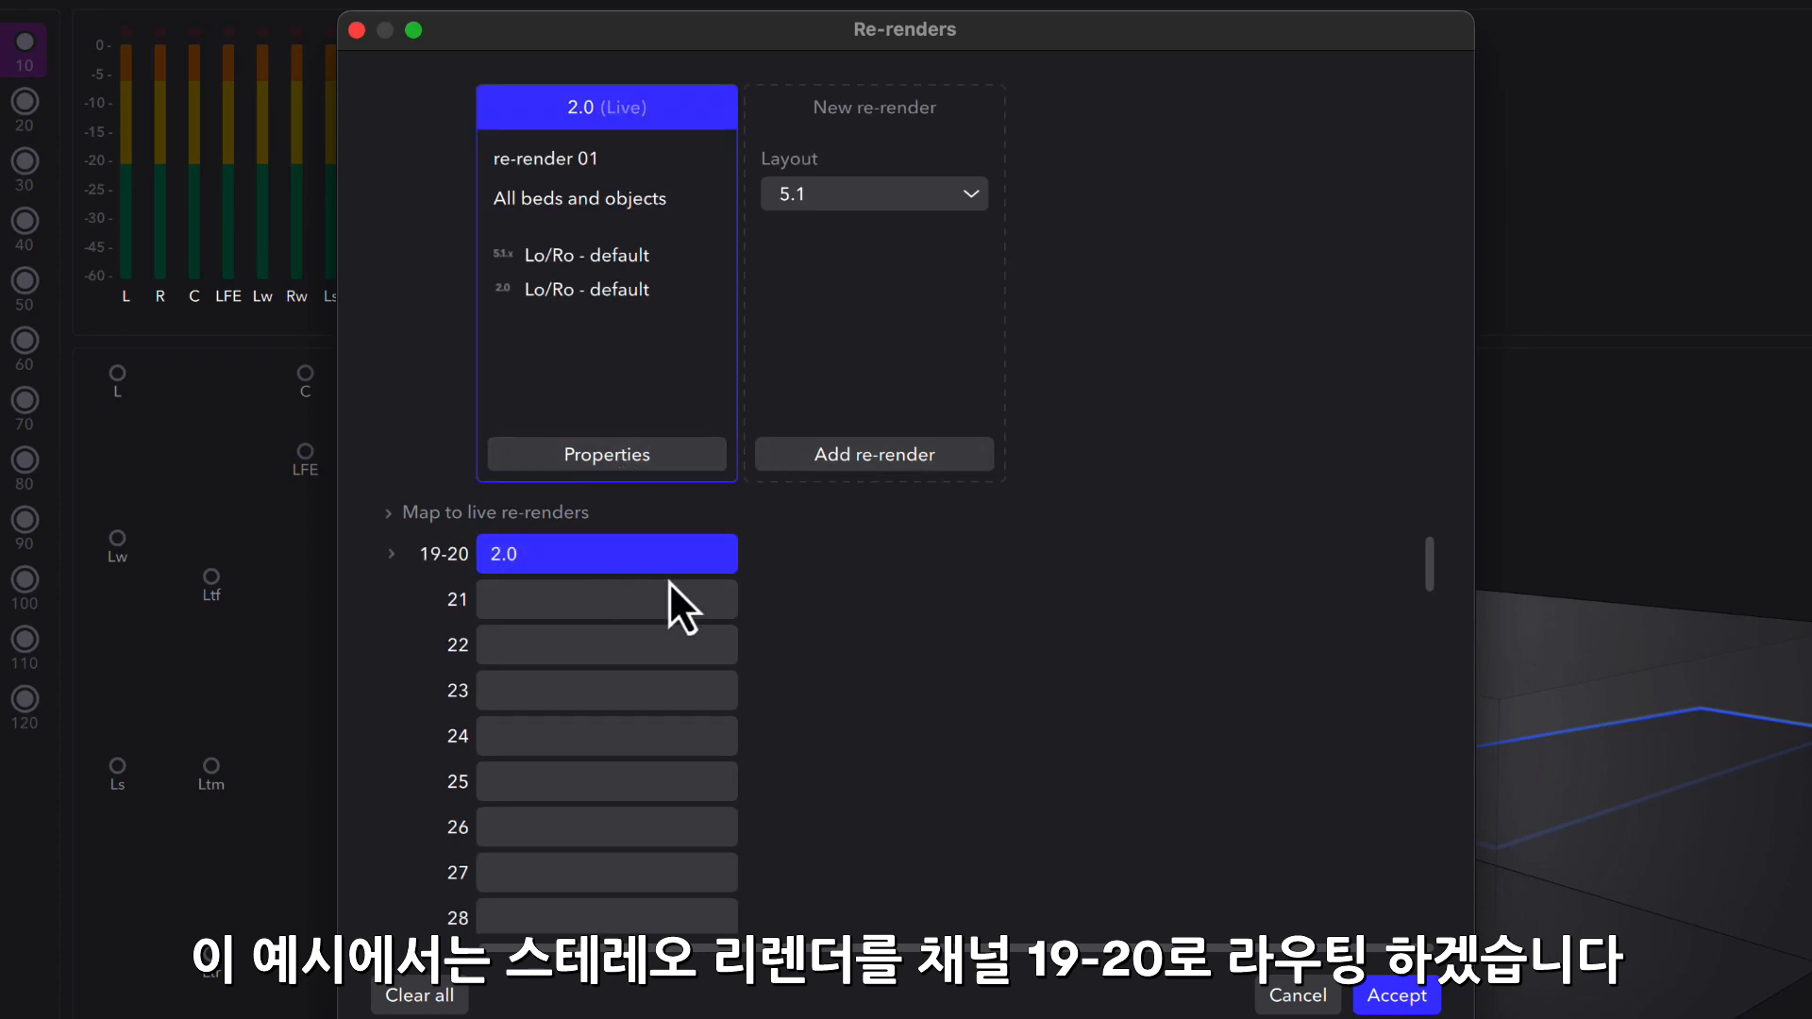
- Rename the 2.0 re-render to Stereo in its properties
left_click(641, 461)
triple_click(882, 242)
type("Stereo")
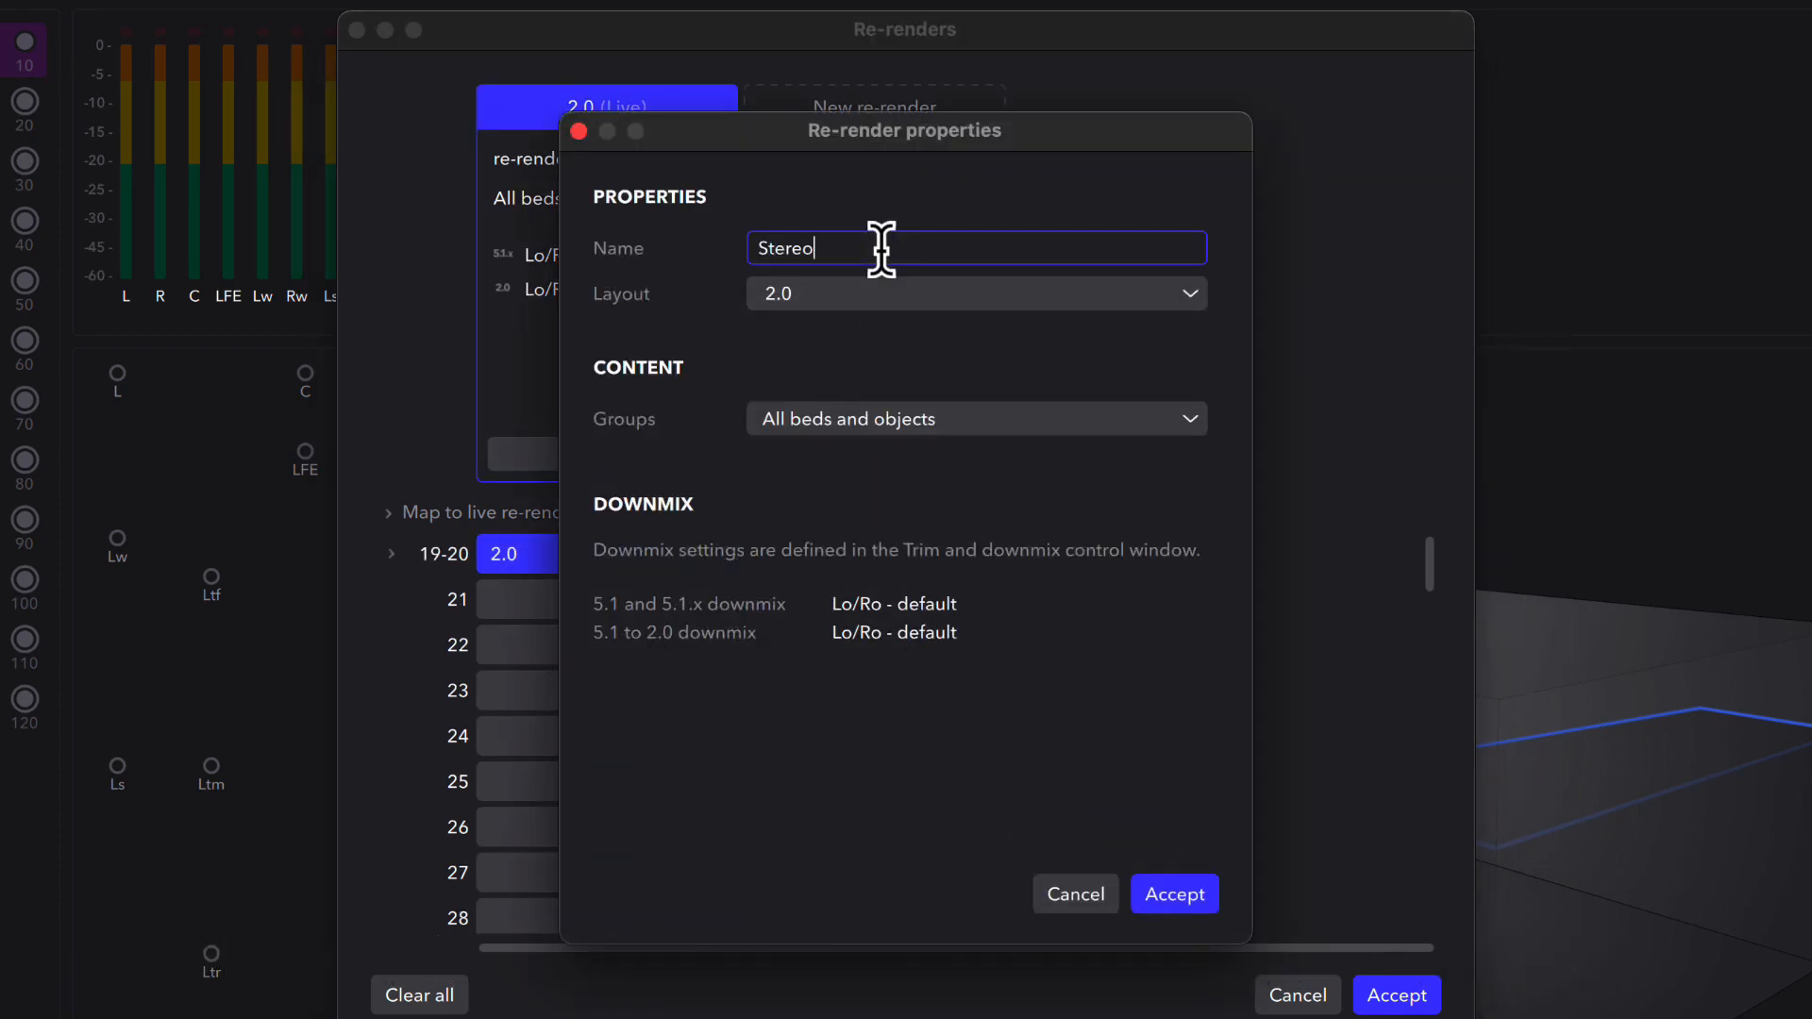
left_click(1187, 902)
- Add a new re-render with the Loudness layout
left_click(964, 194)
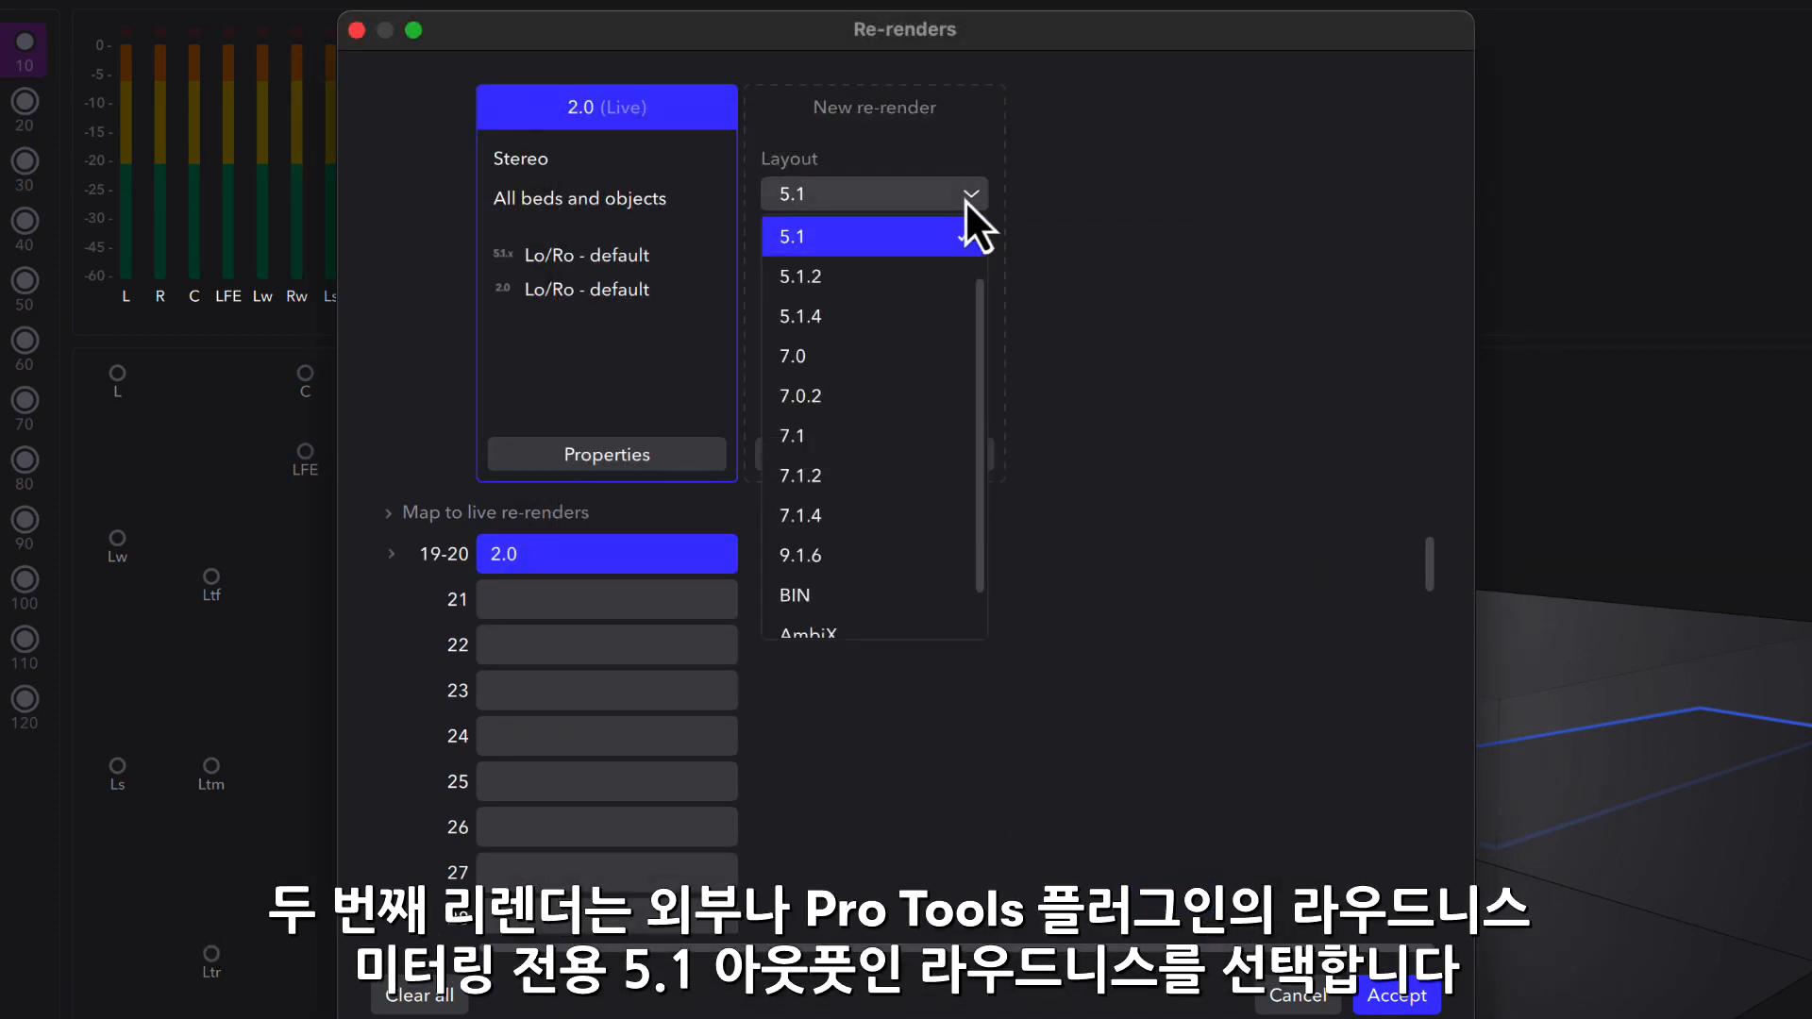
scroll(966, 393, "down", 2)
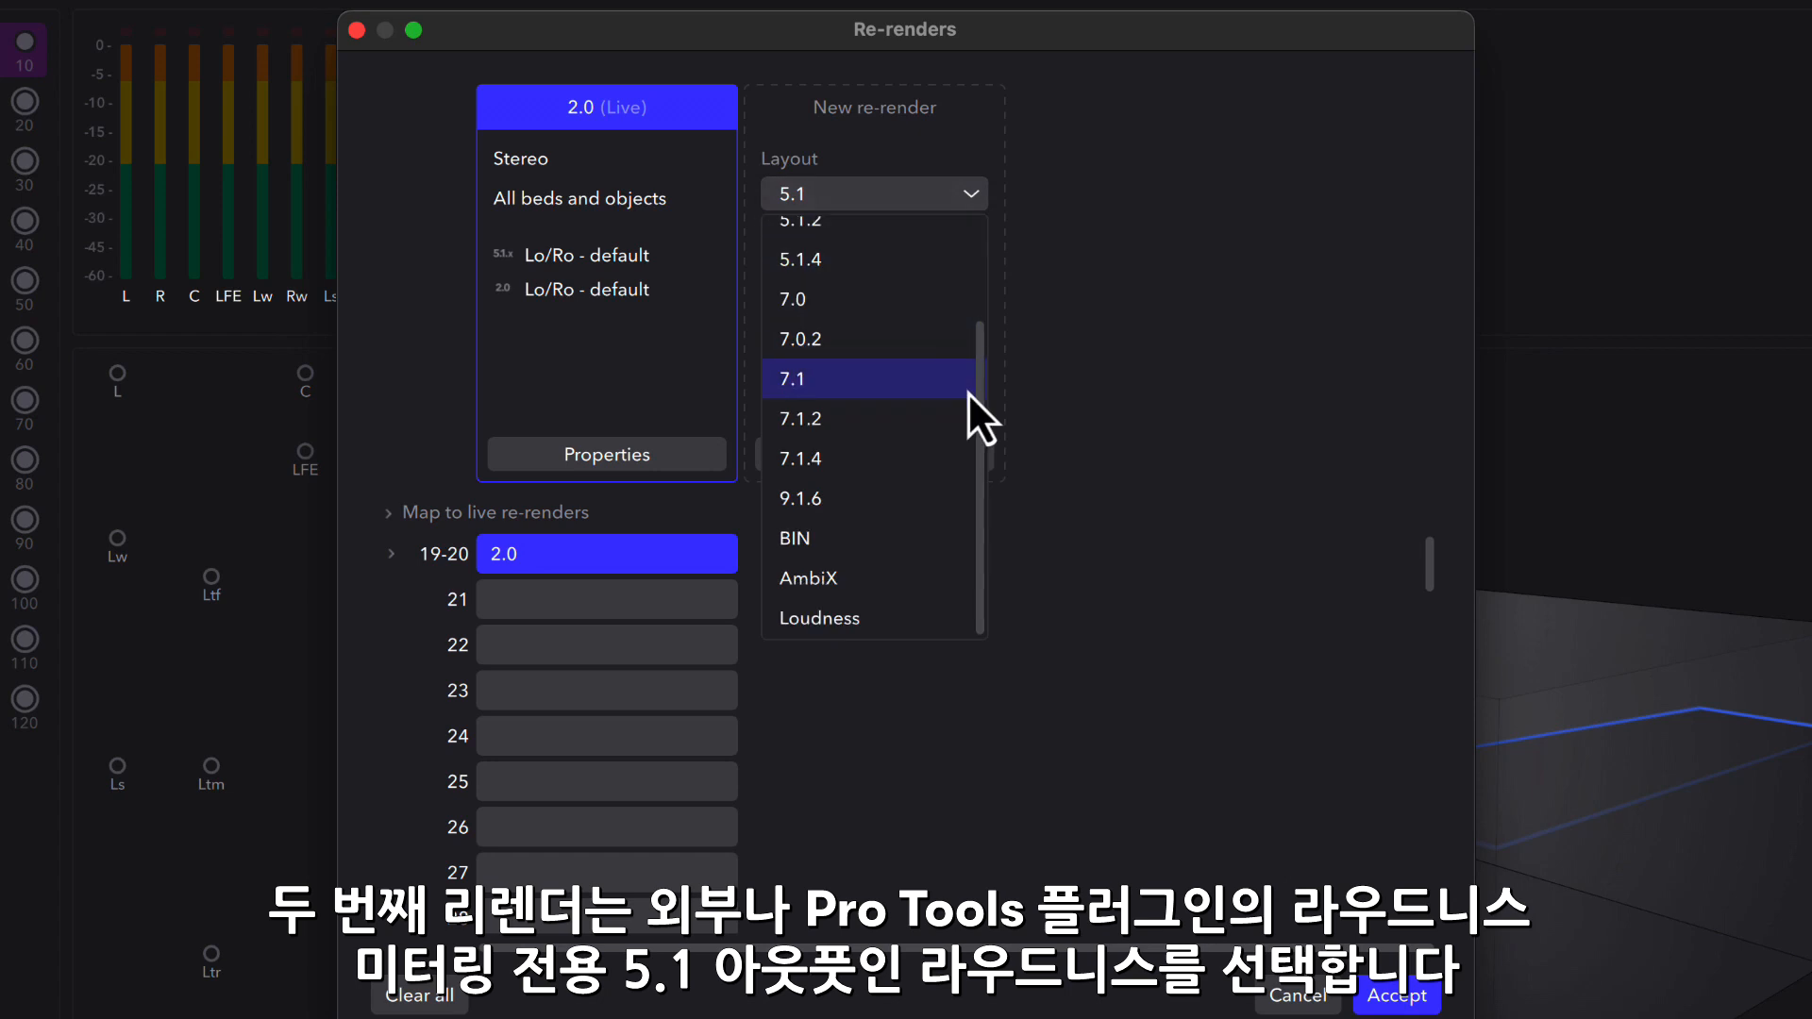
left_click(912, 615)
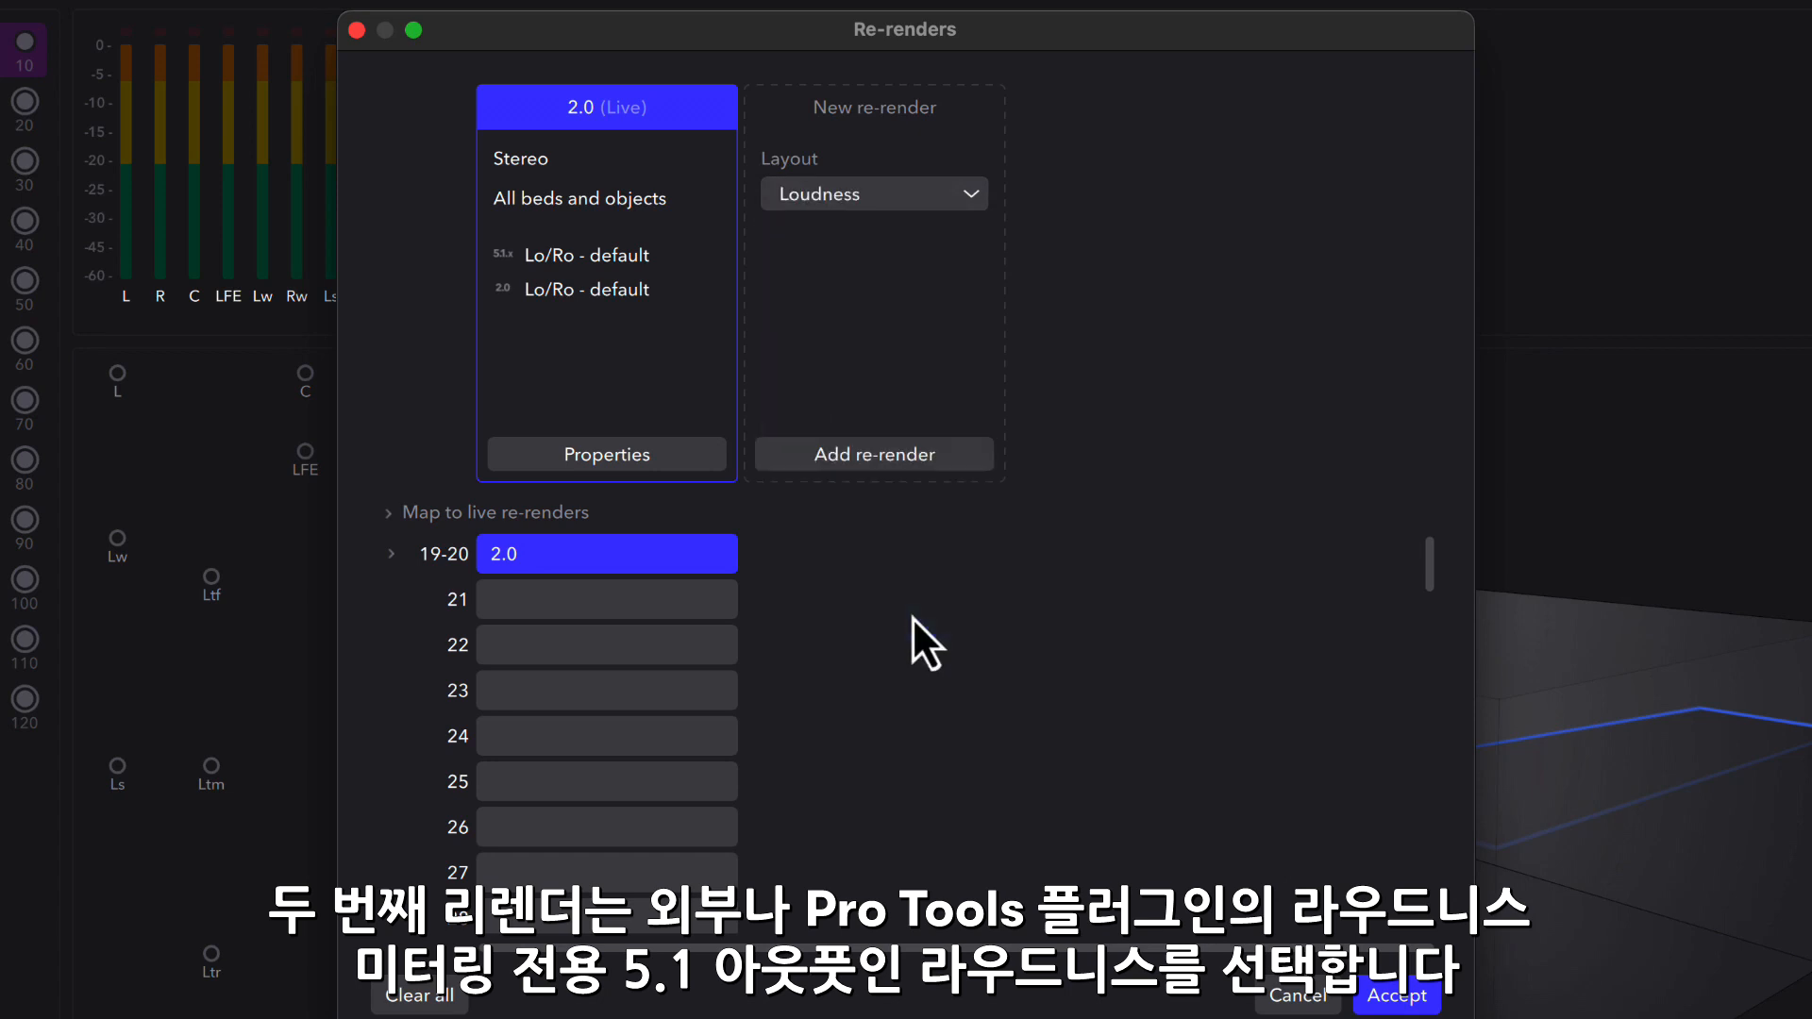
left_click(914, 455)
- Rename the Loudness re-render to 5.1 Loud in its properties
left_click(887, 459)
triple_click(861, 251)
type("5.1 Loud")
key("Return")
left_click(1175, 889)
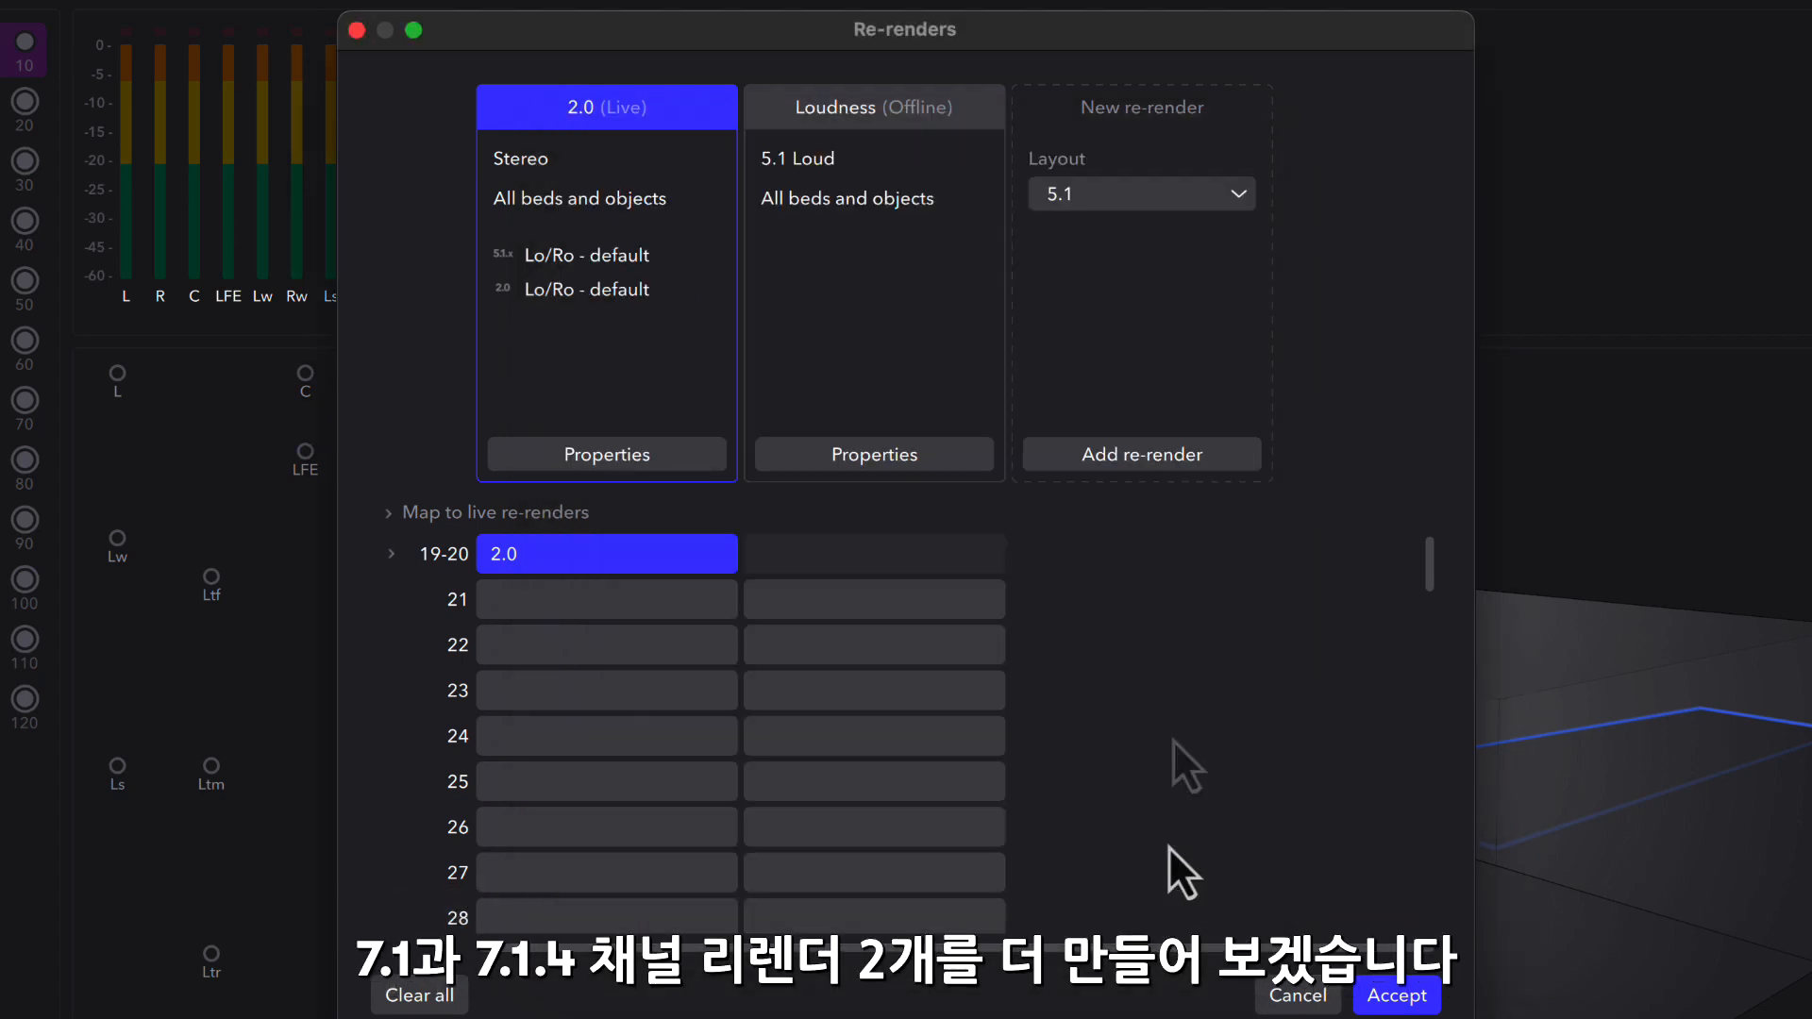
- Add a 7.1 re-render, and map the Loudness re-render to channels 21-26 and the 7.1 one to 27-34
left_click(1146, 200)
left_click(1138, 436)
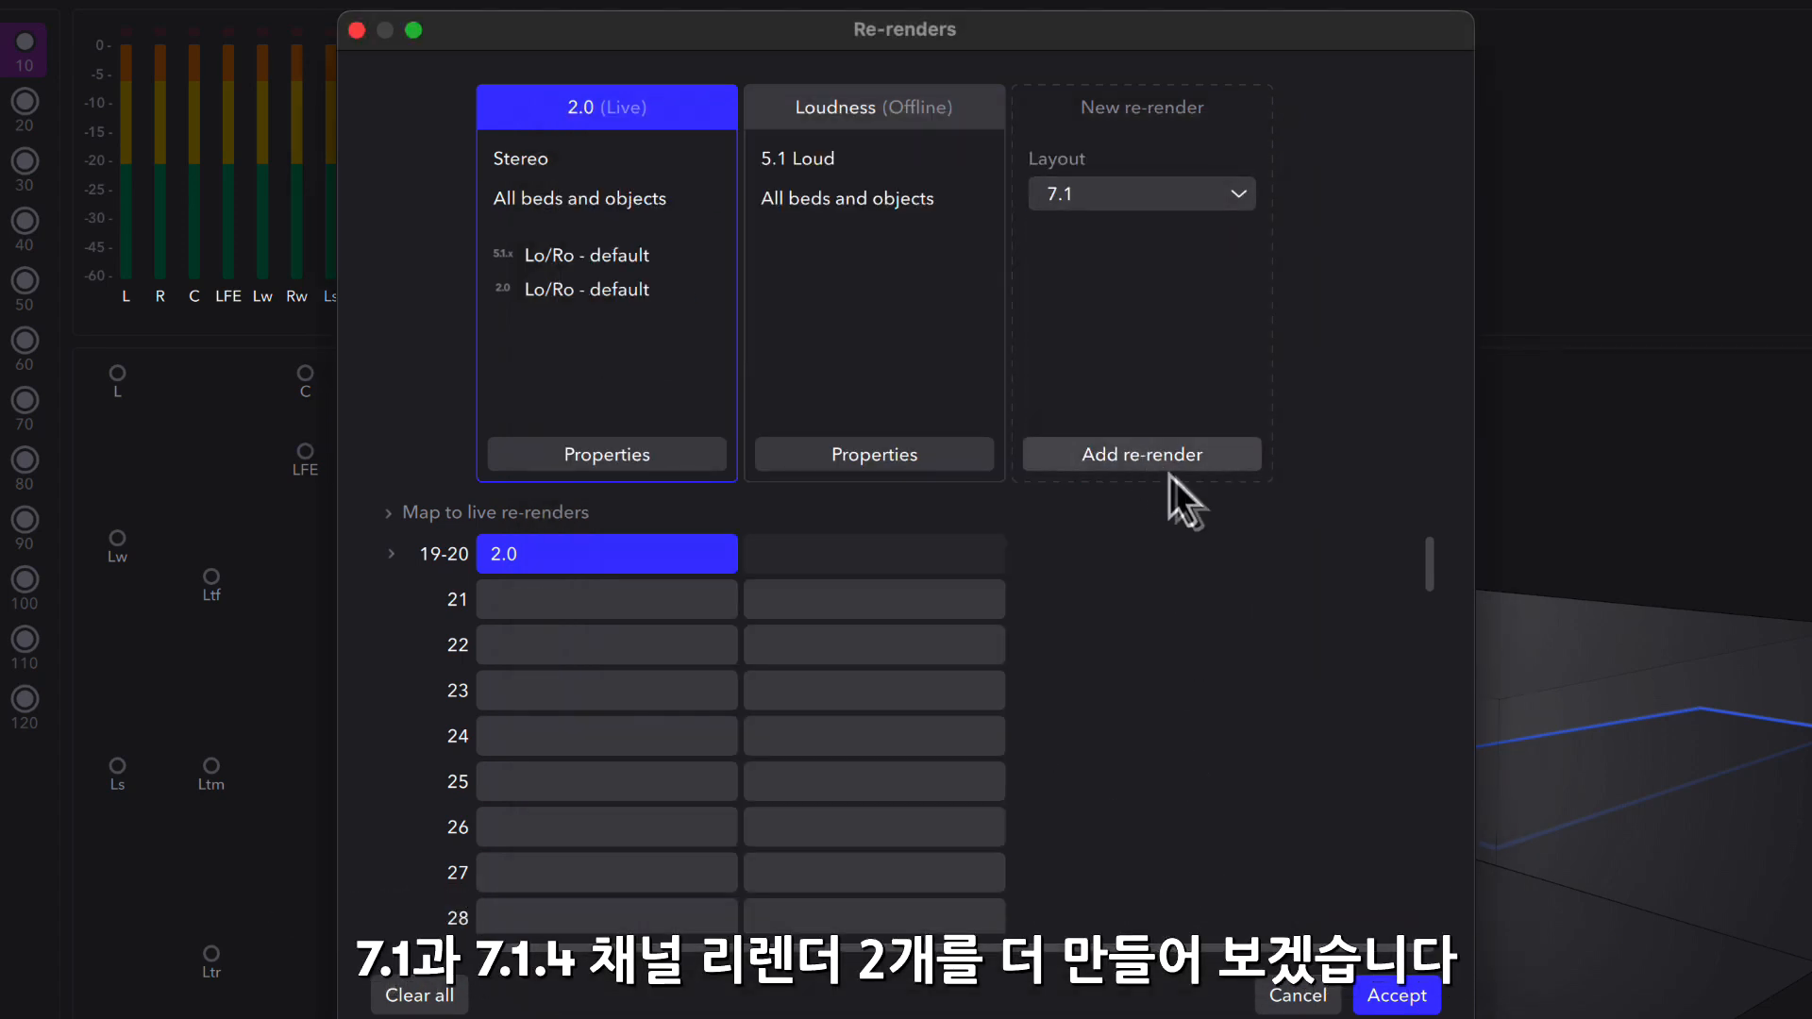
left_click(1168, 465)
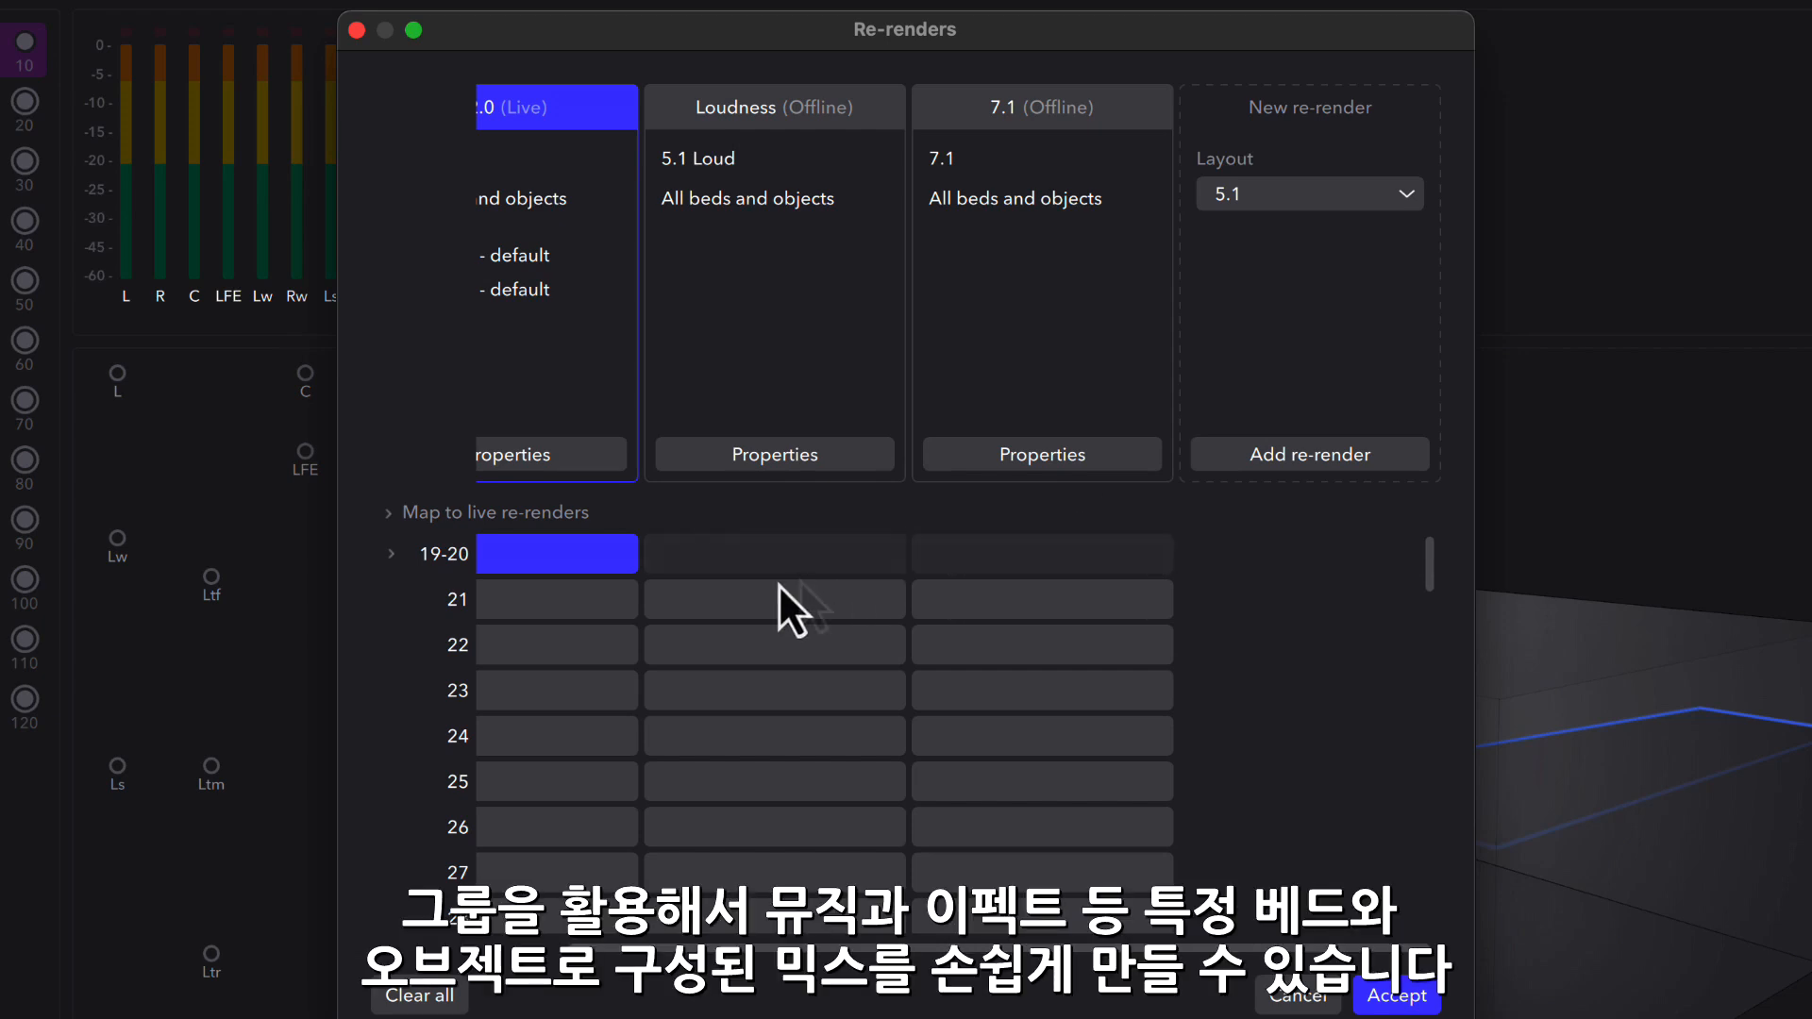
left_click(741, 600)
left_click(995, 651)
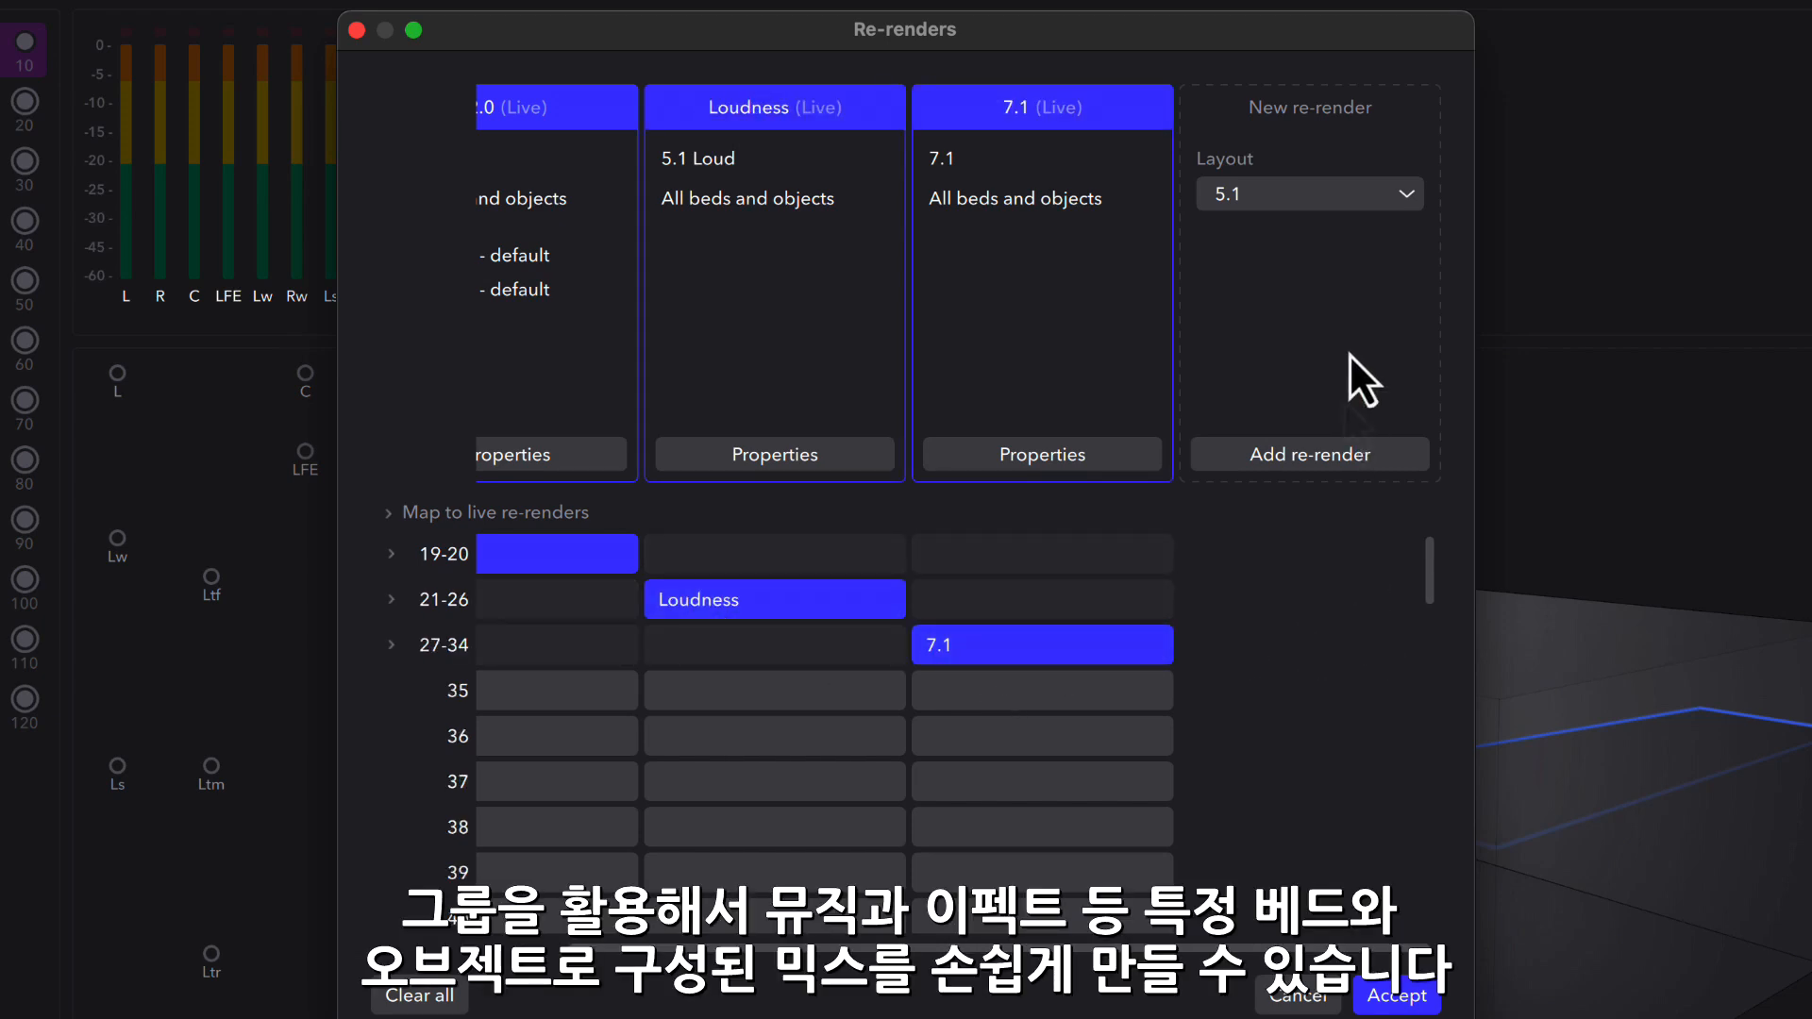
- Add a 7.1.4 re-render and map it to live channels 35-46
left_click(1355, 197)
left_click(1310, 510)
left_click(1327, 469)
left_click(1063, 689)
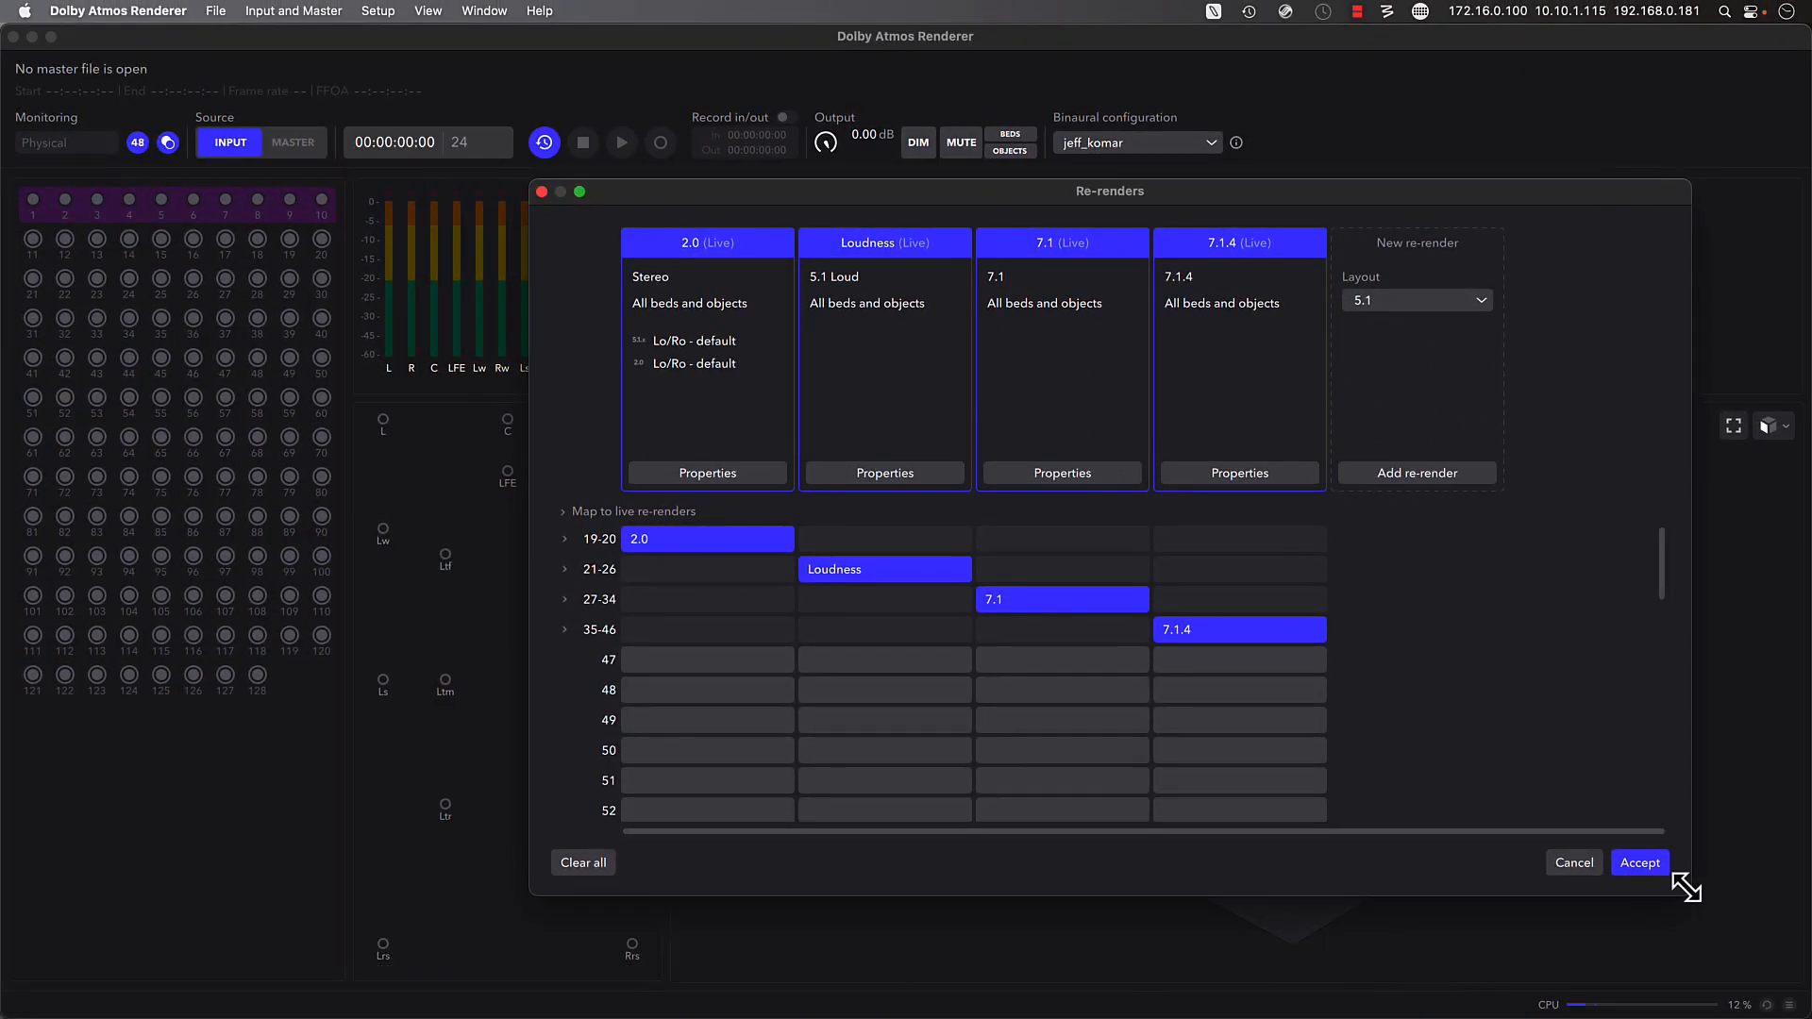
- Switch to DADman and open the Monitor Profile configuration
left_click(1330, 929)
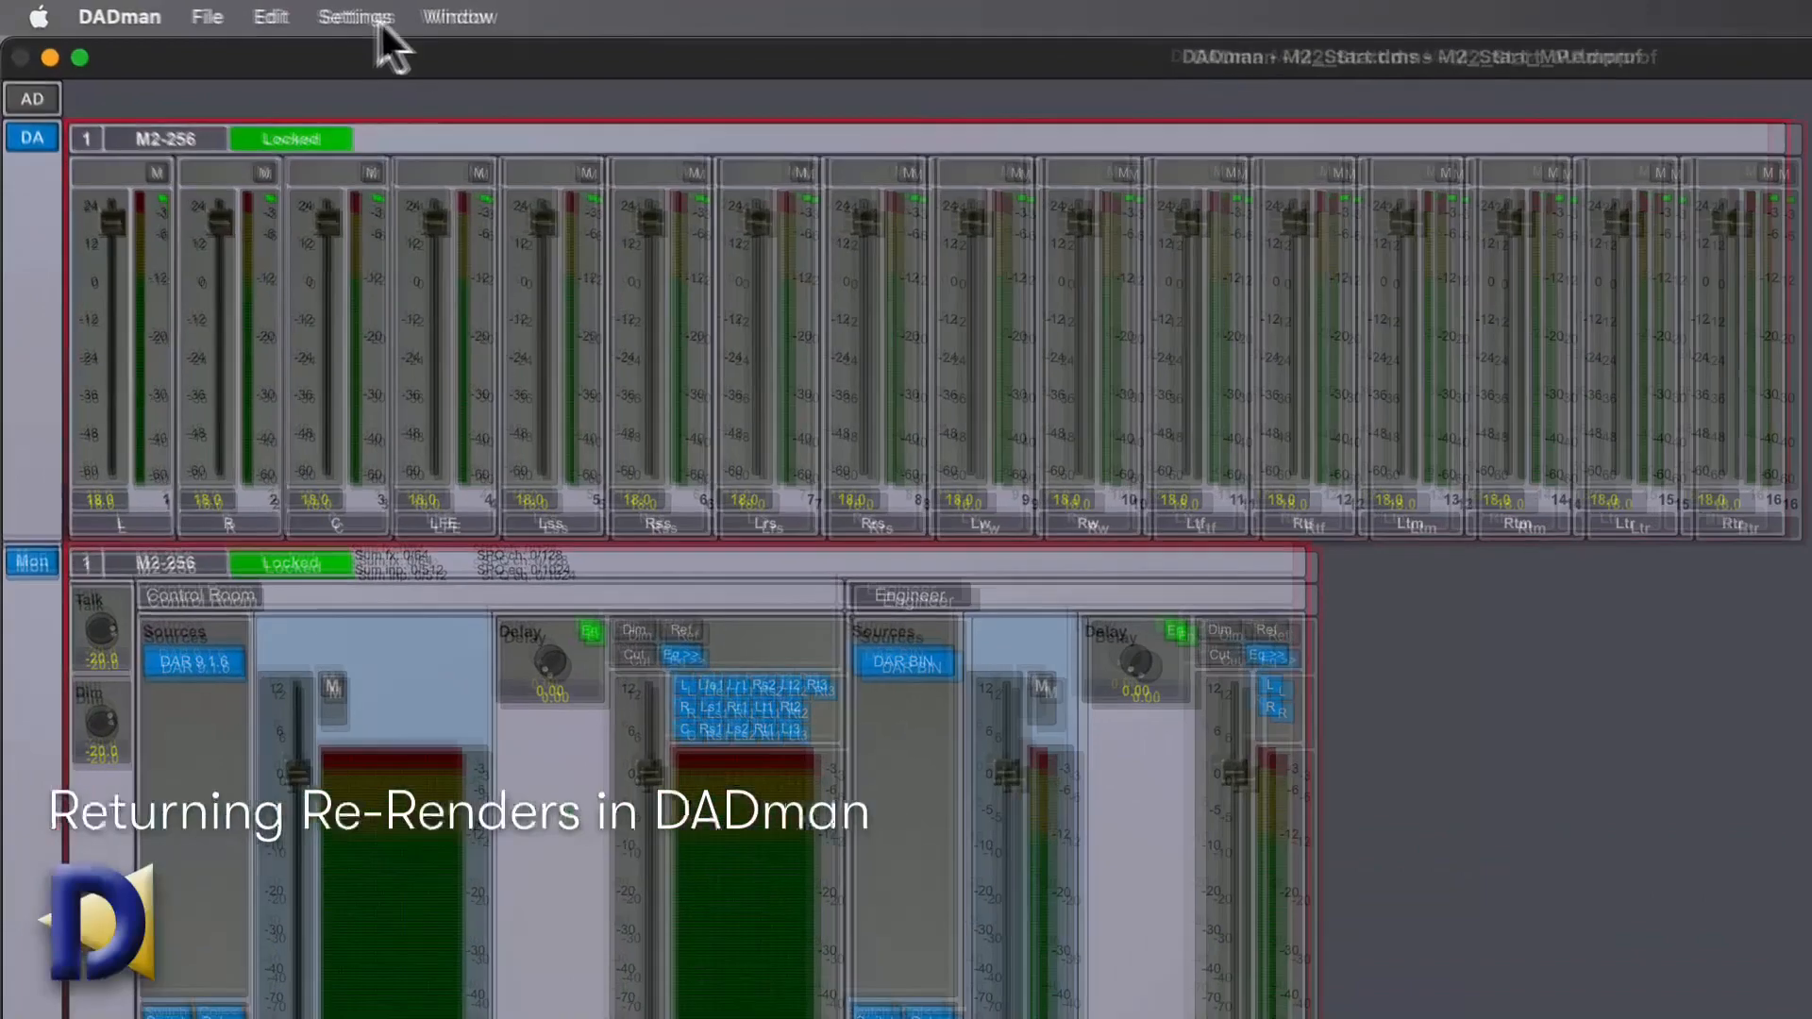
left_click(378, 19)
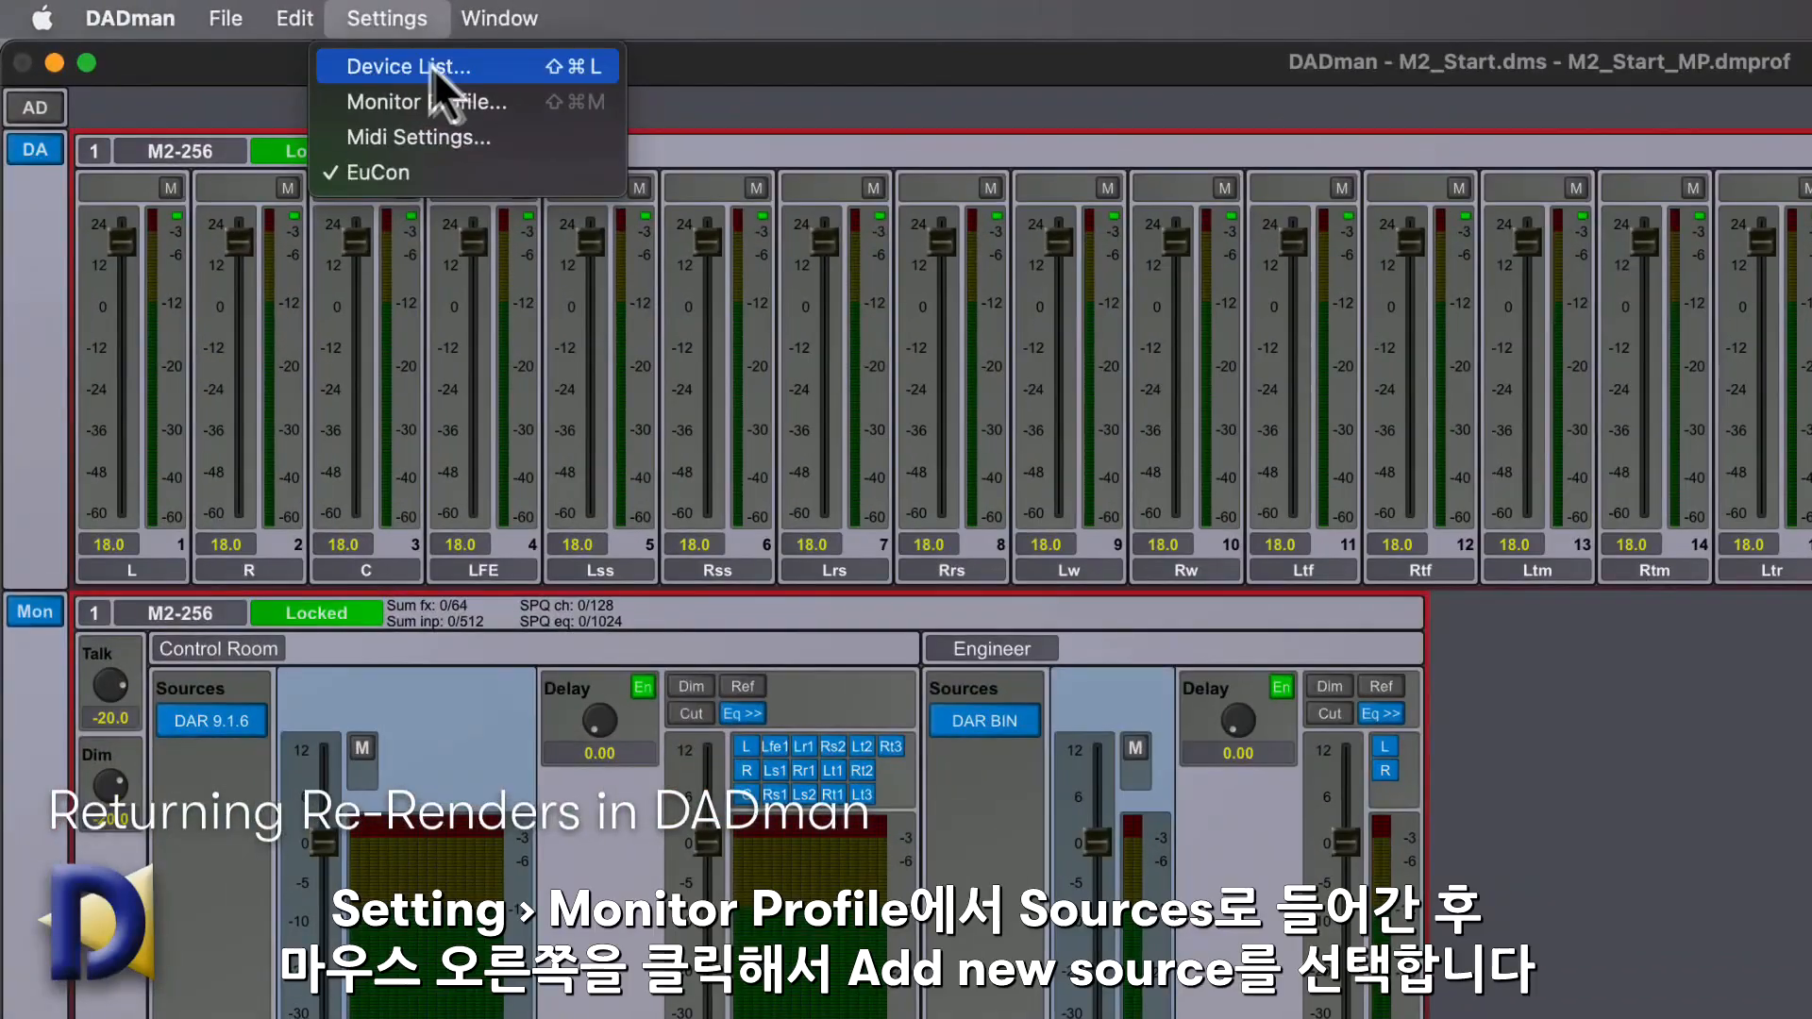
left_click(511, 111)
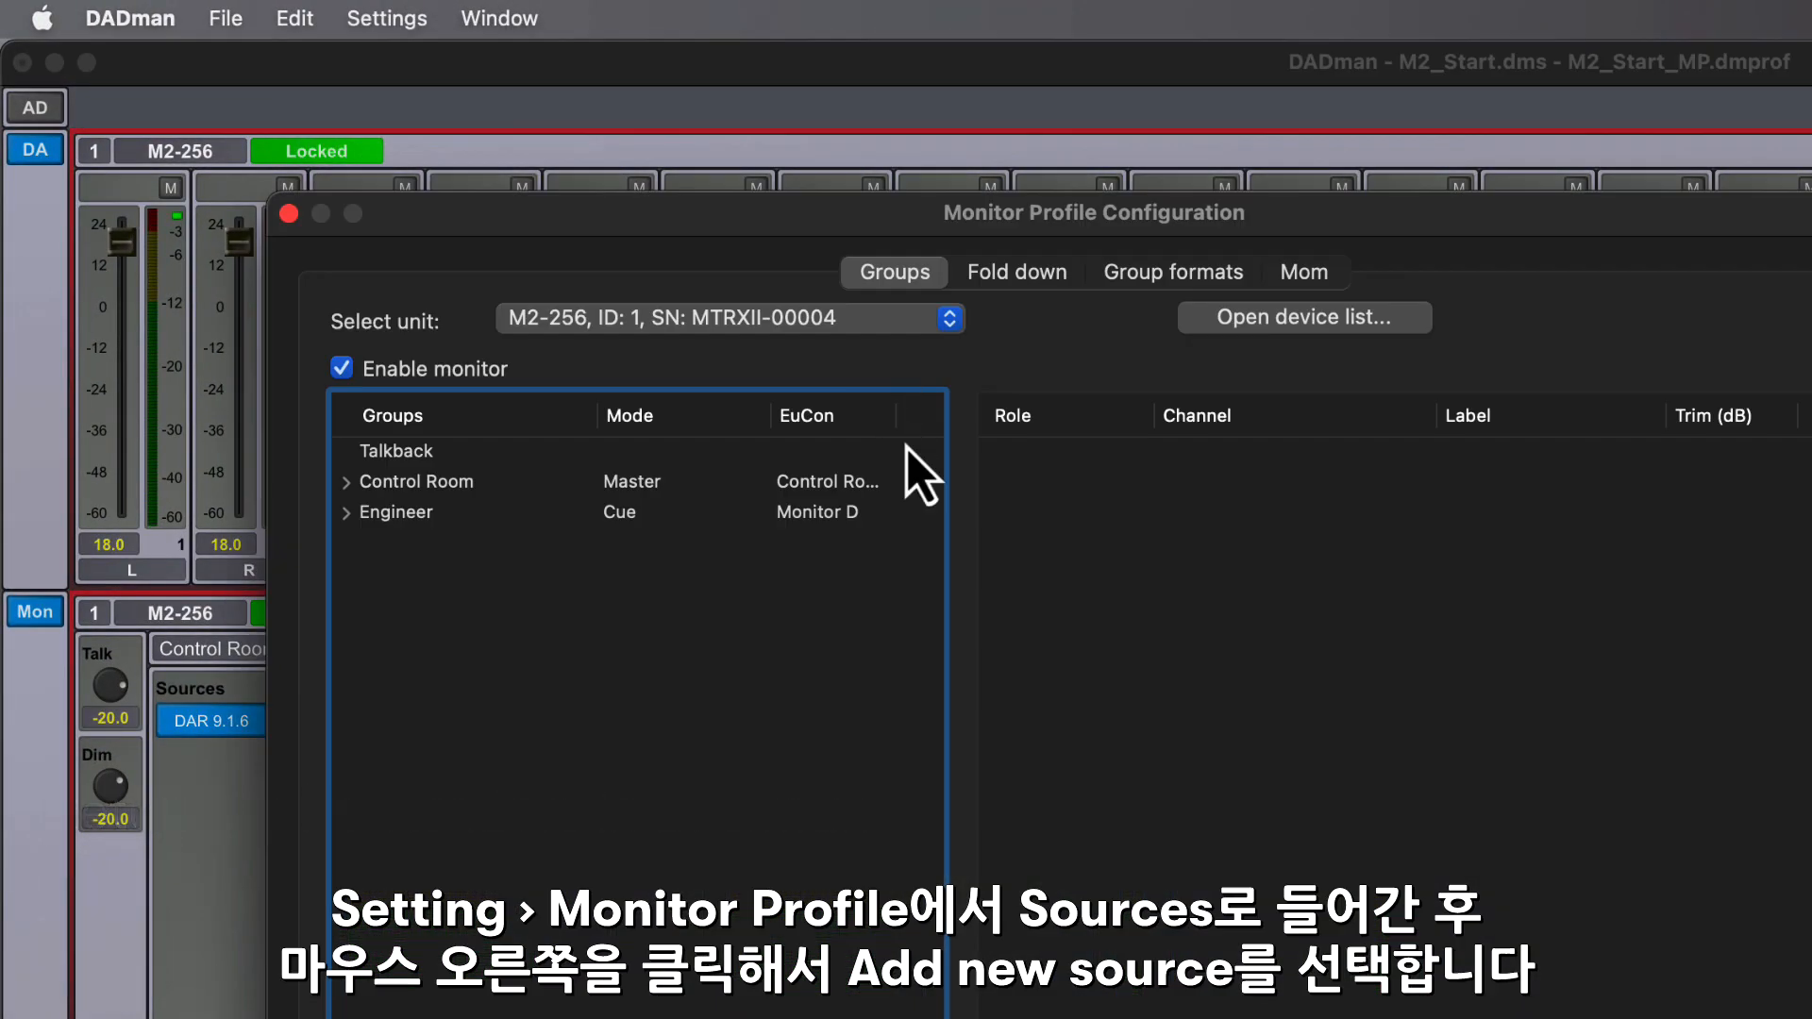
- Add four new sources to the Control Room group's Sources
left_click(345, 485)
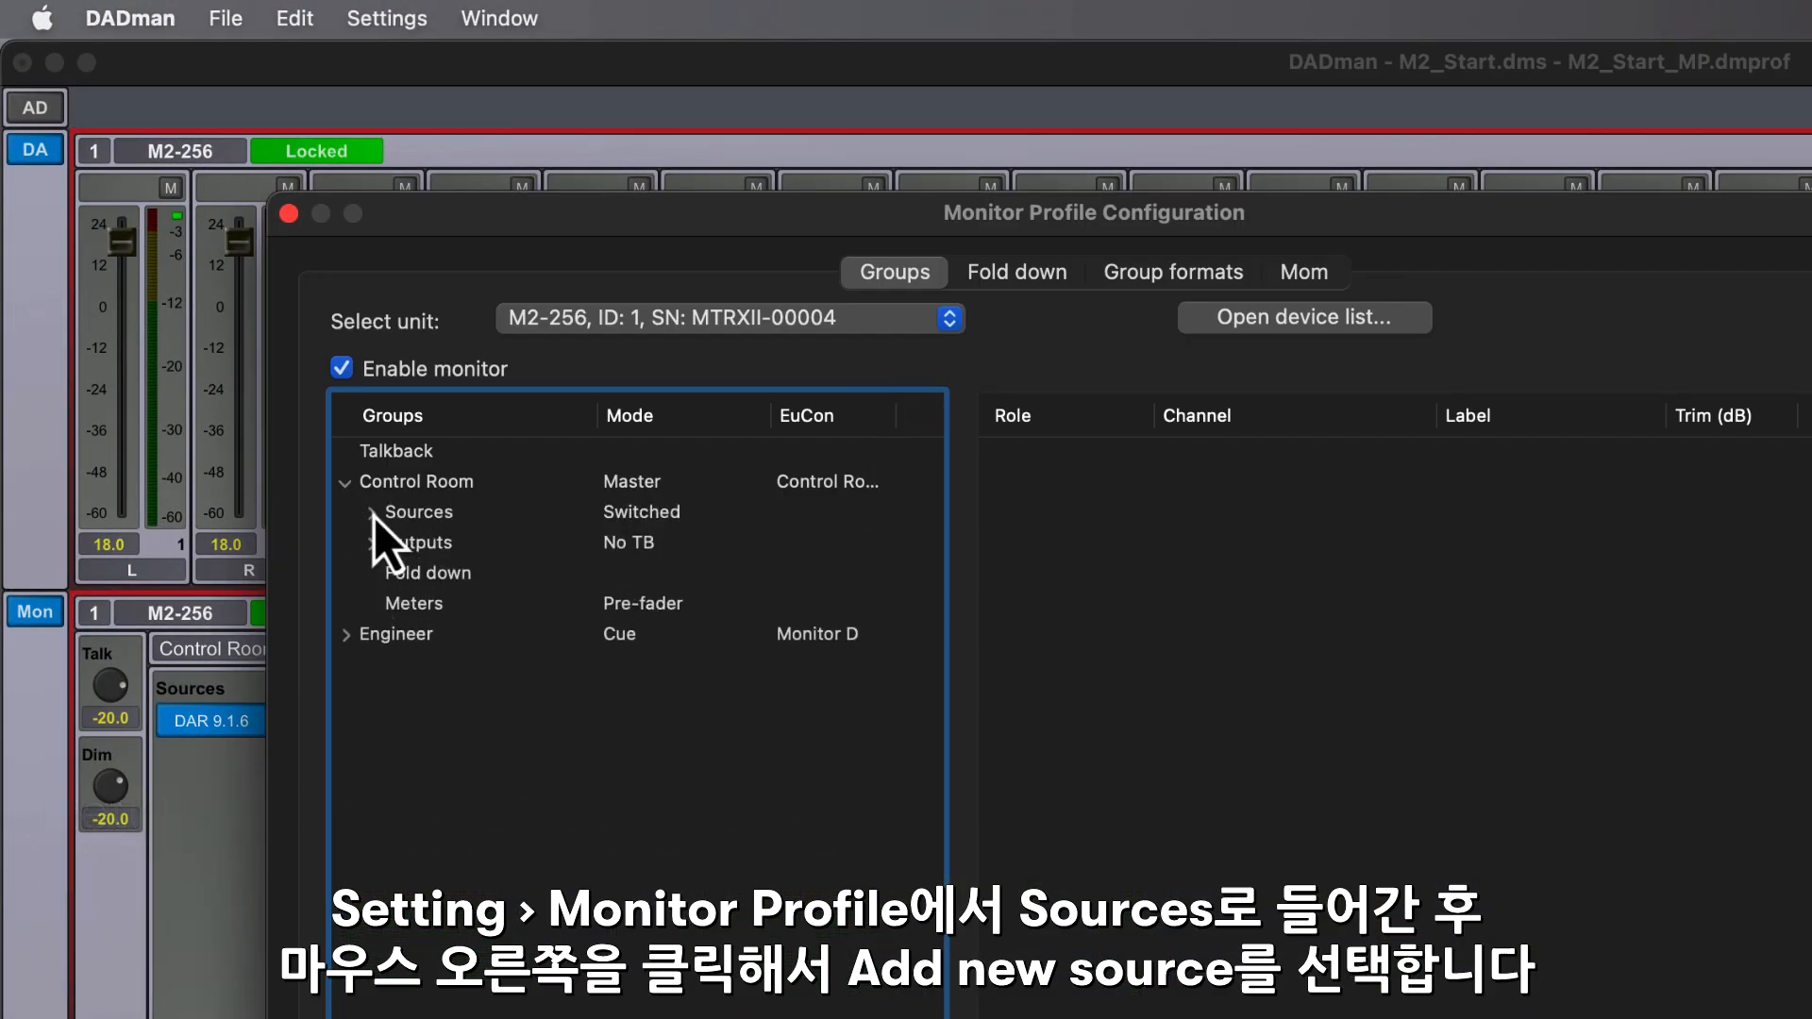
left_click(371, 513)
left_click(479, 525)
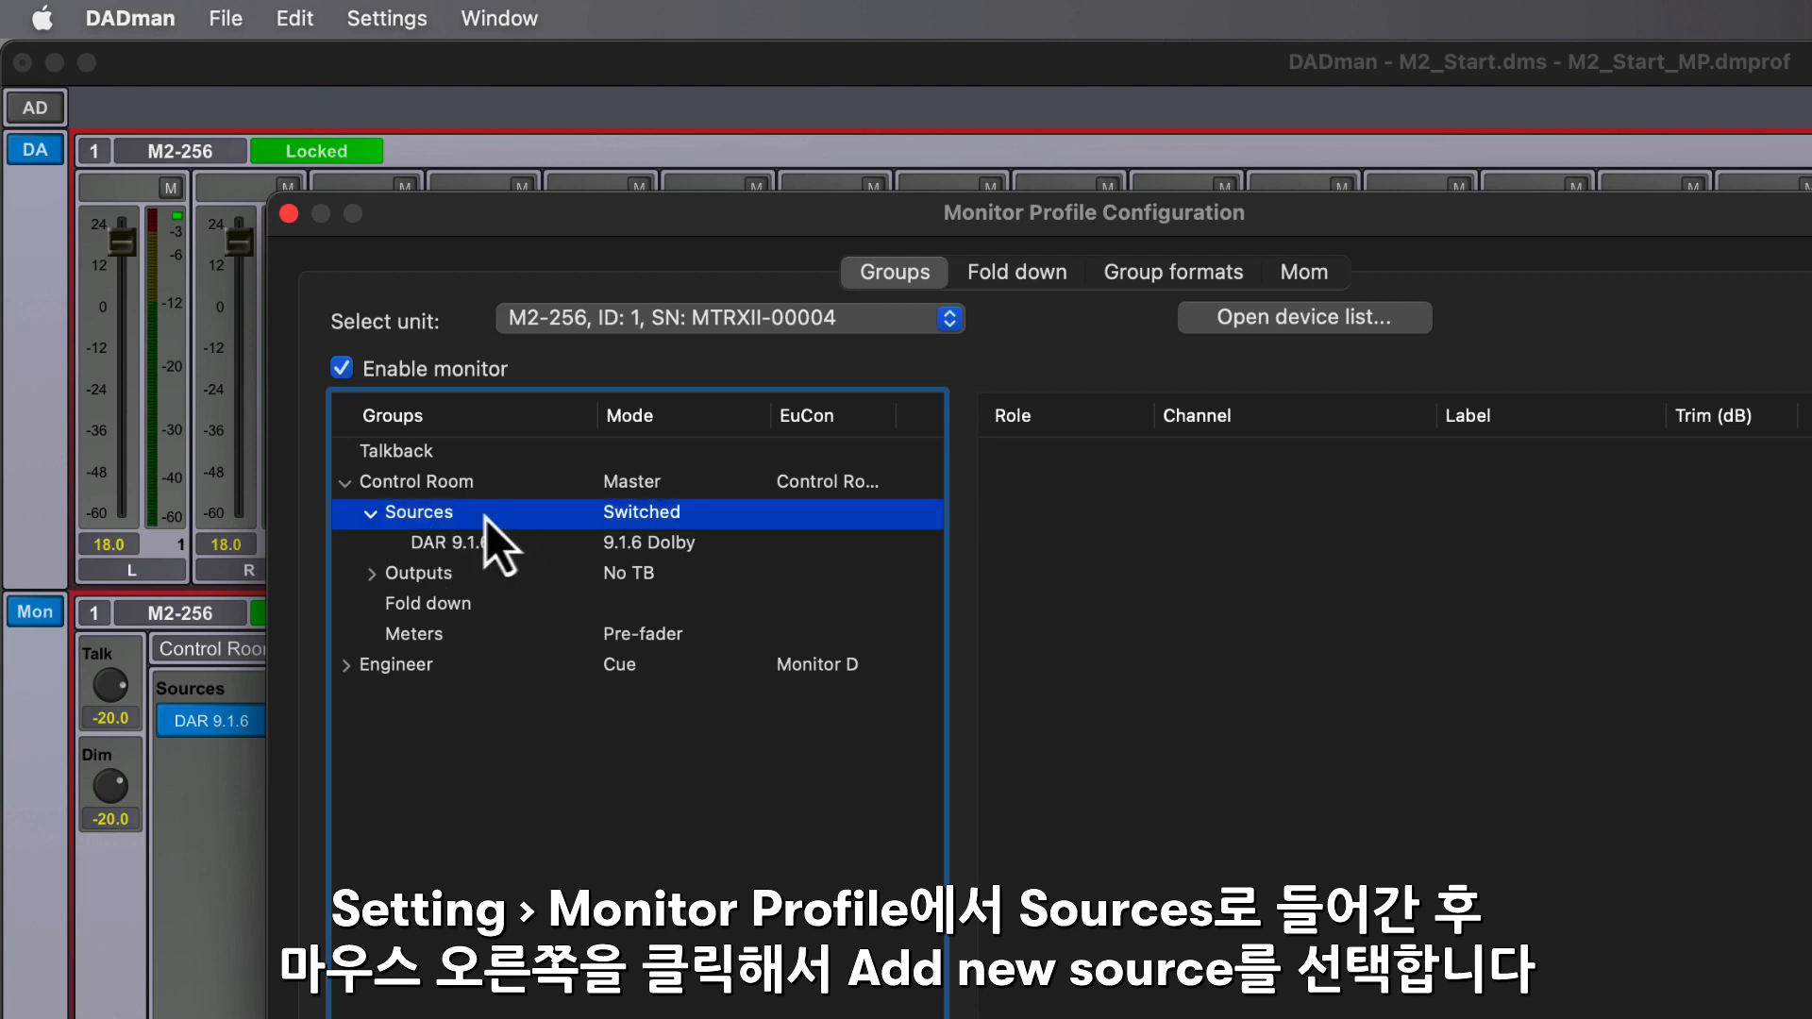
right_click(472, 517)
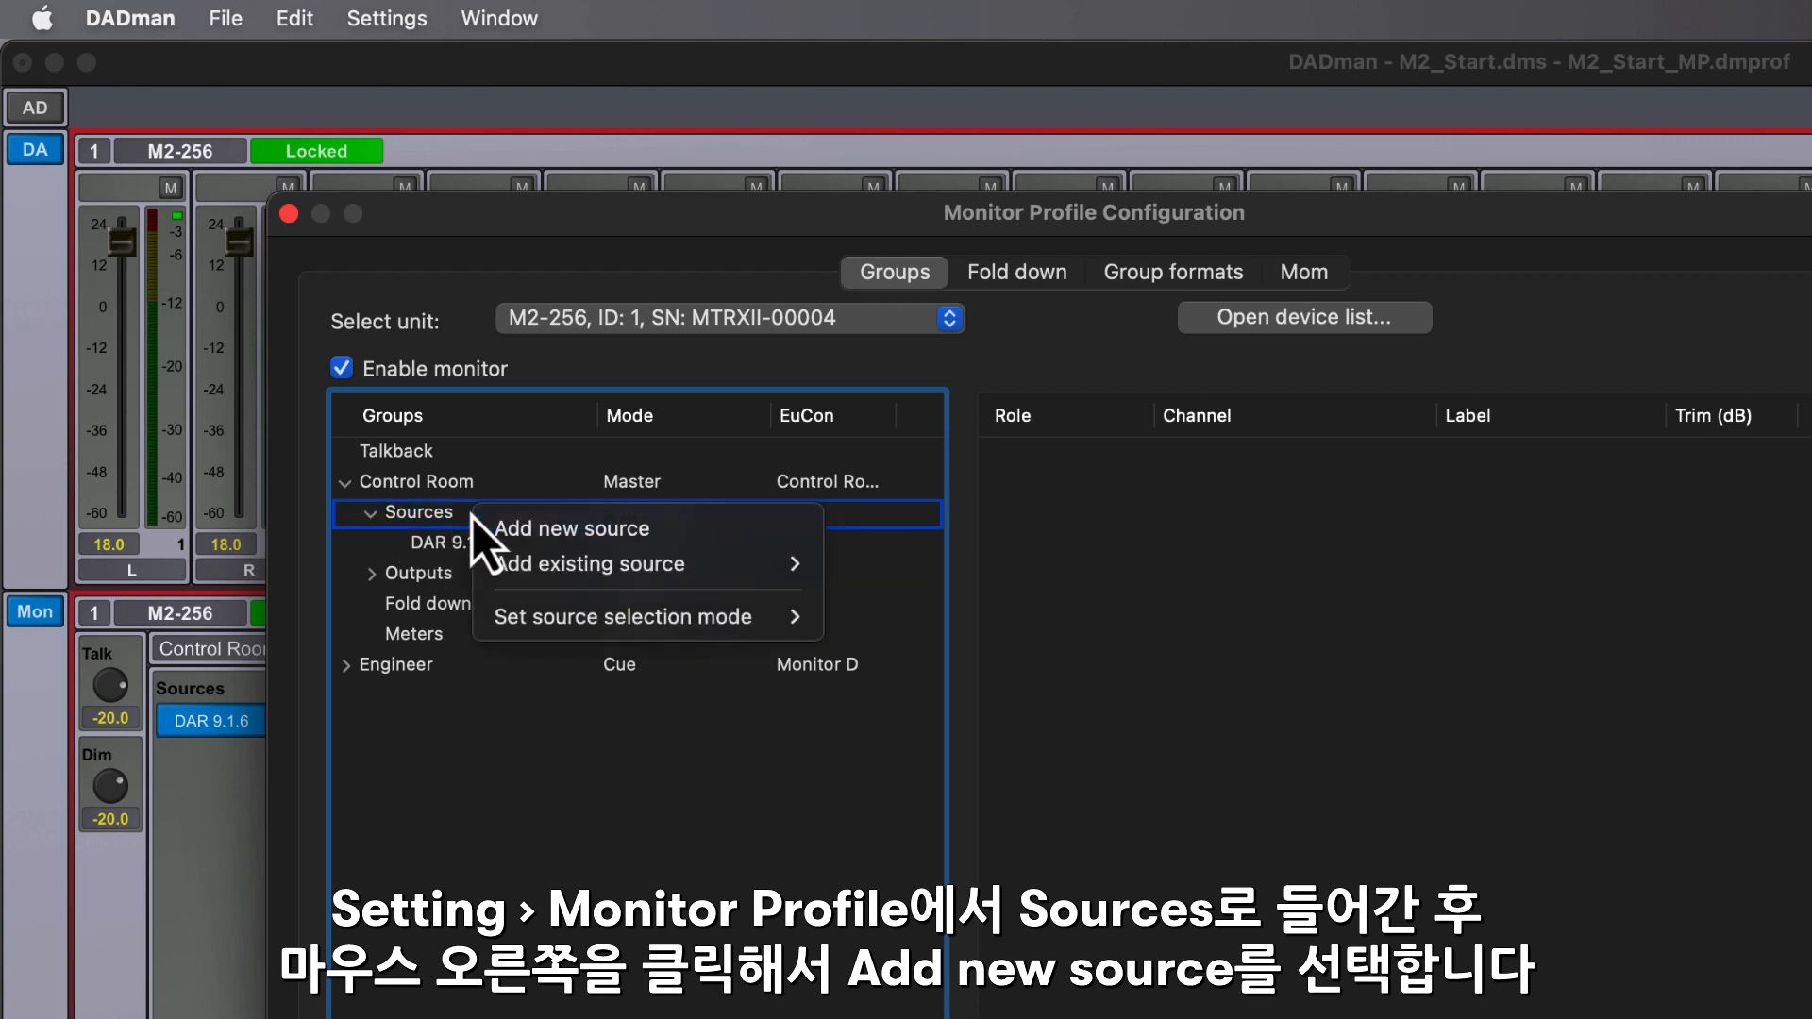
left_click(530, 530)
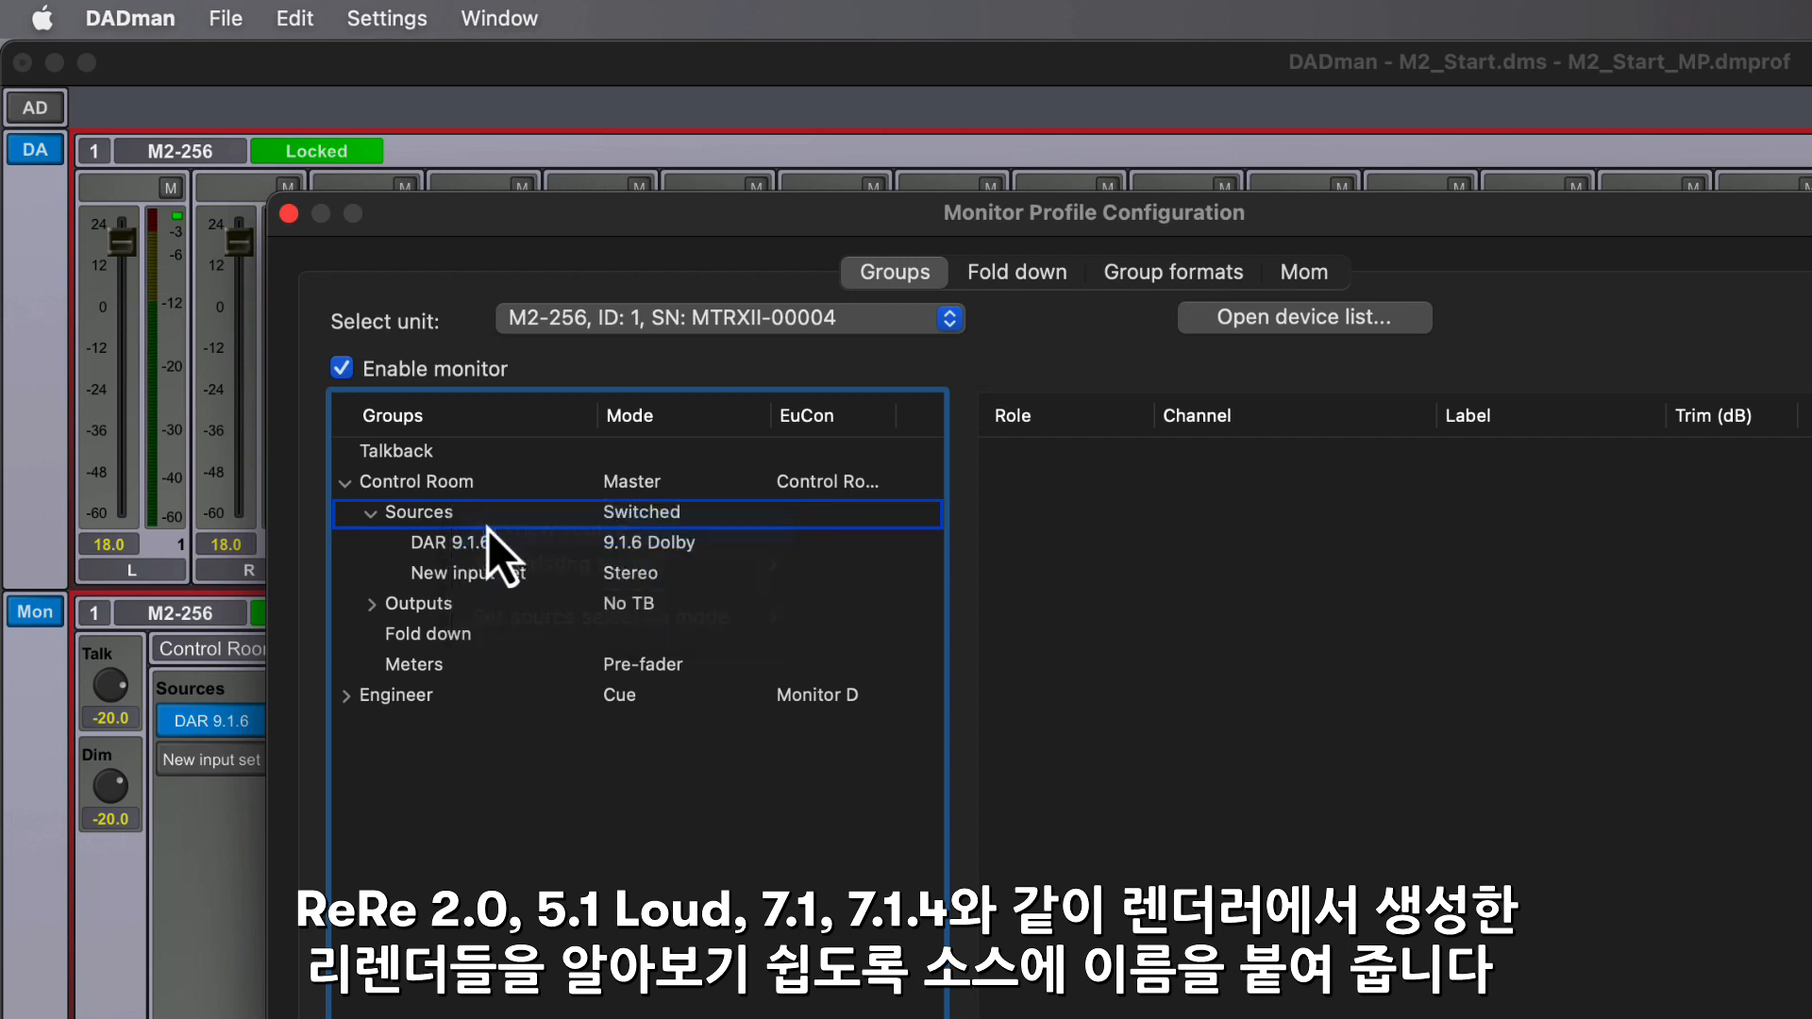
right_click(445, 515)
left_click(464, 526)
right_click(438, 518)
left_click(490, 530)
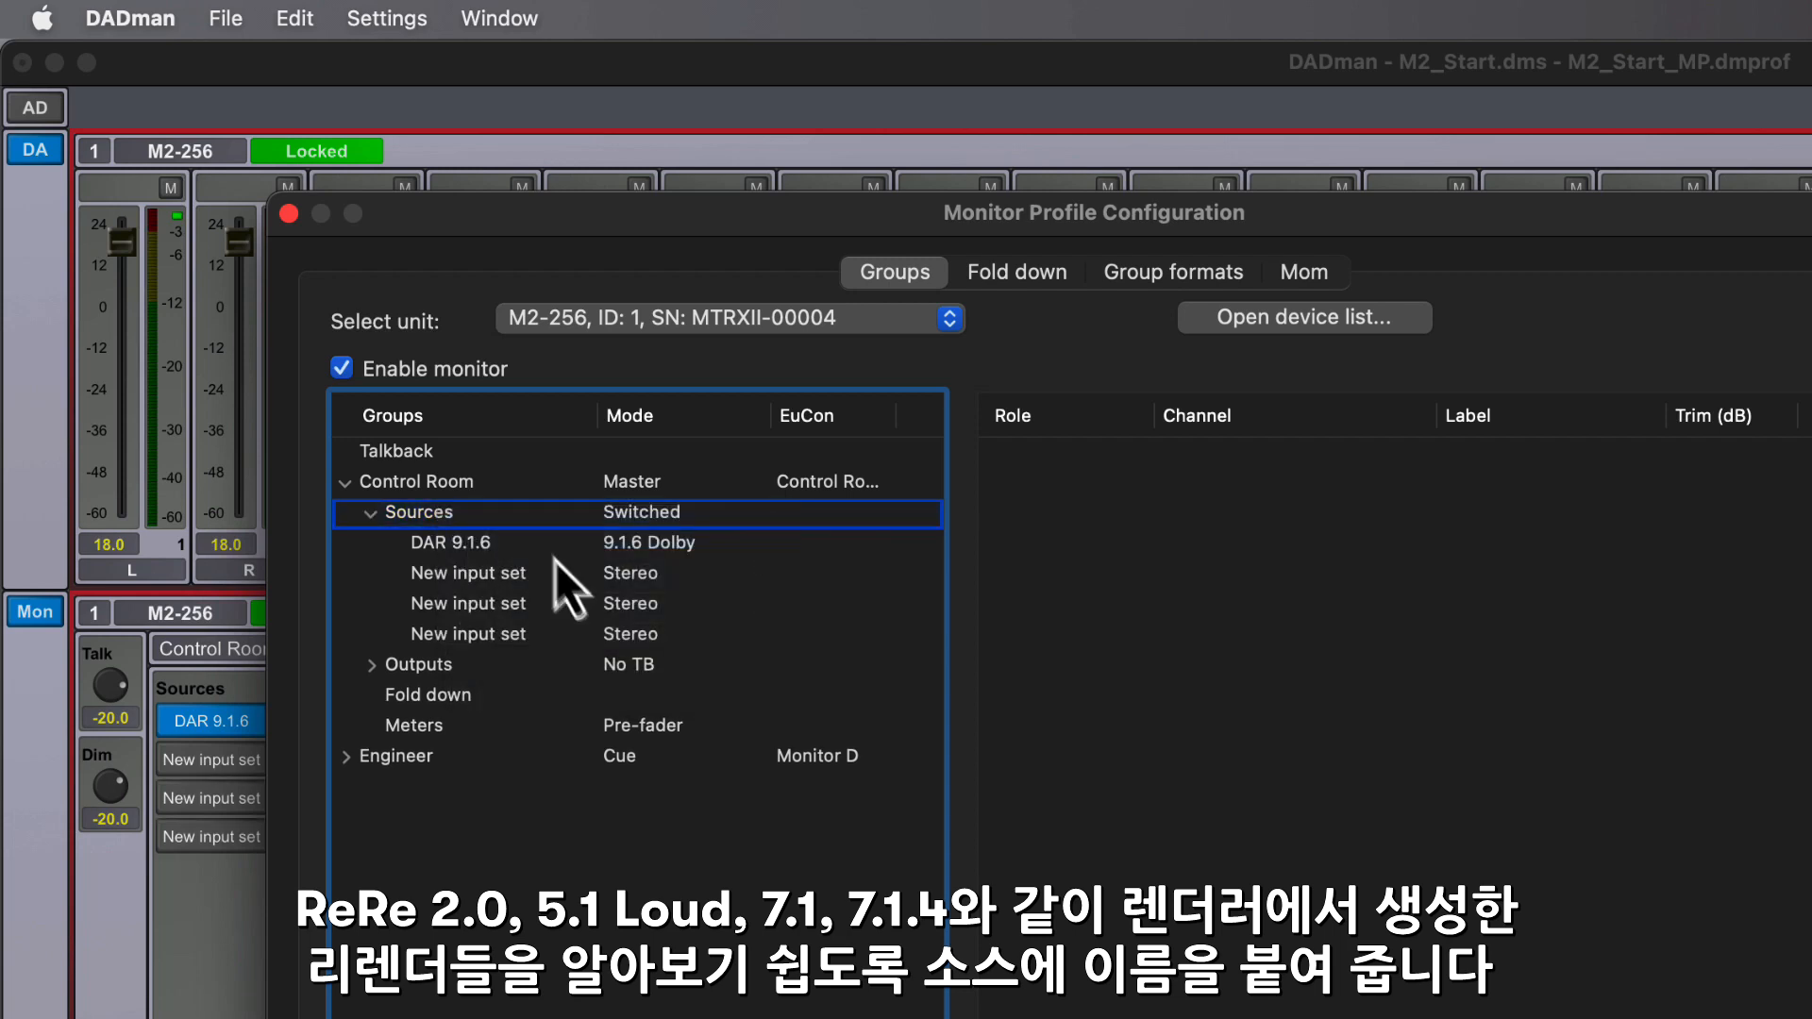
- Rename the first two new Control Room sources to ReRe 2.0 and ReRe 5.1 Loud
double_click(460, 579)
type("ReRe 2.0")
key("Return")
double_click(454, 604)
type("ReRe 5.1 Loud")
key("Return")
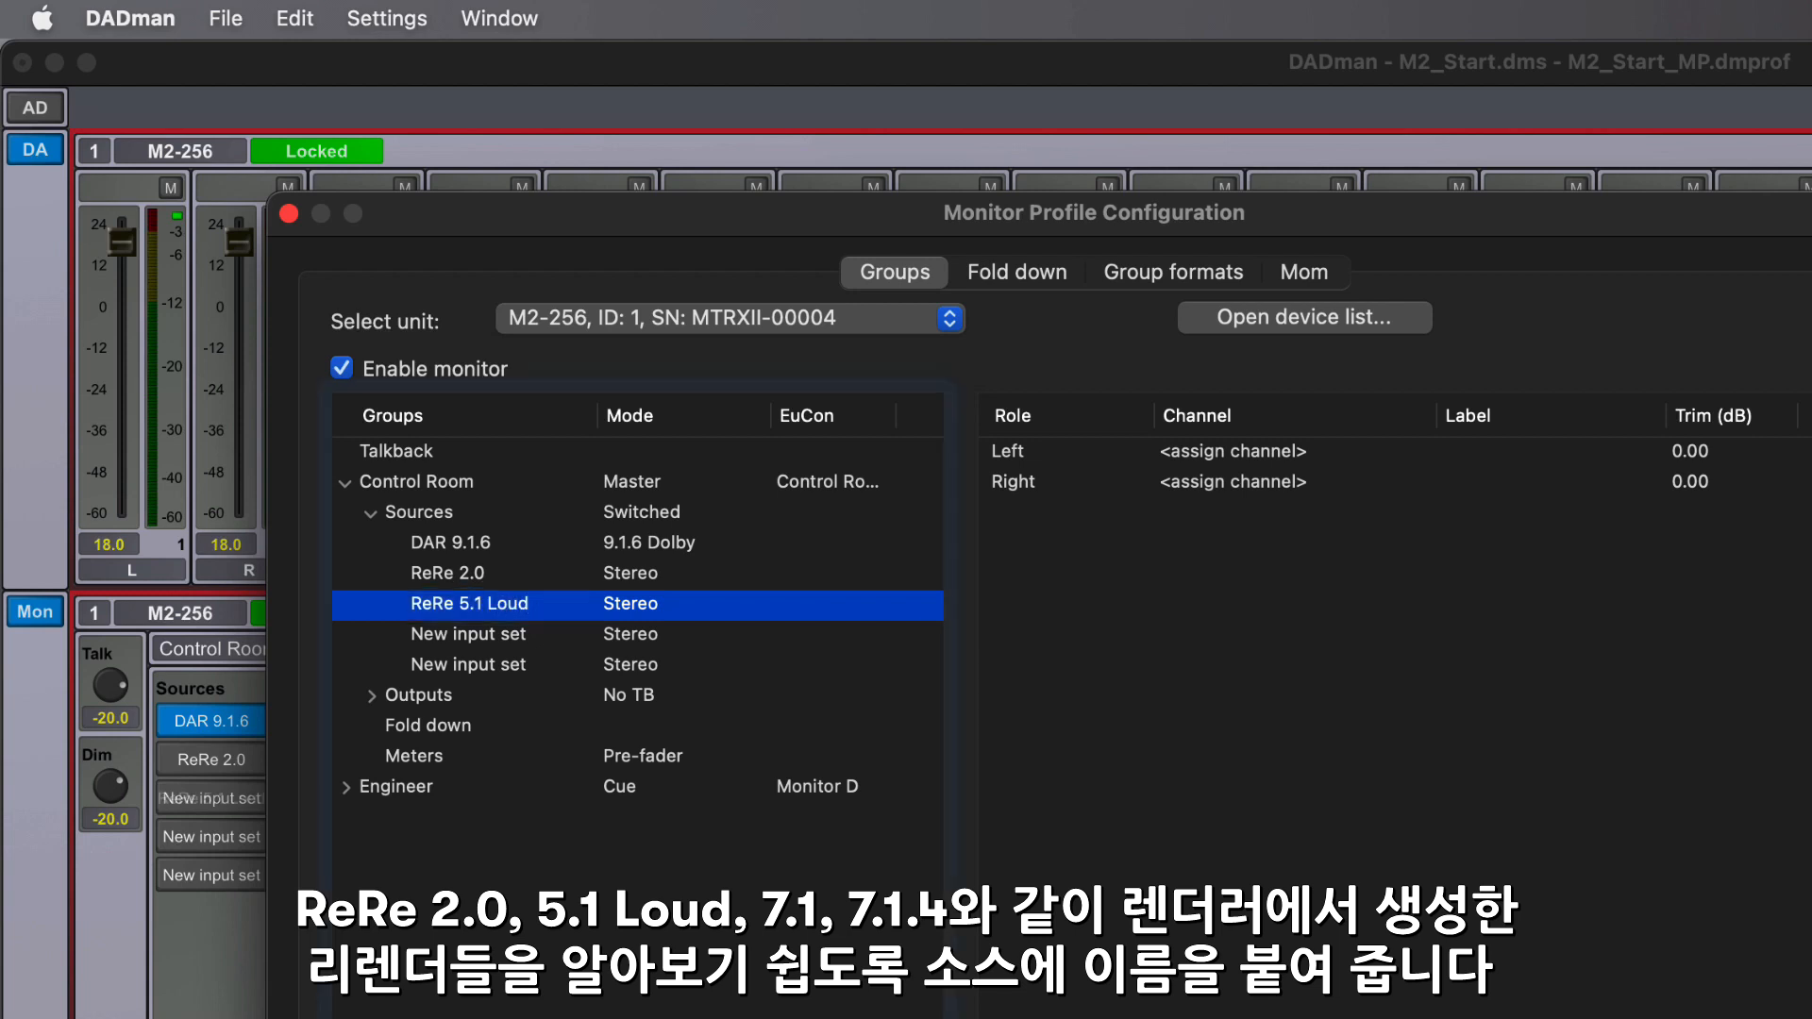
- Rename the remaining two new sources to ReRe 7.1 and ReRe 7.1.4
double_click(444, 634)
type("ReRe 7.1")
key("Return")
double_click(453, 665)
type("Re")
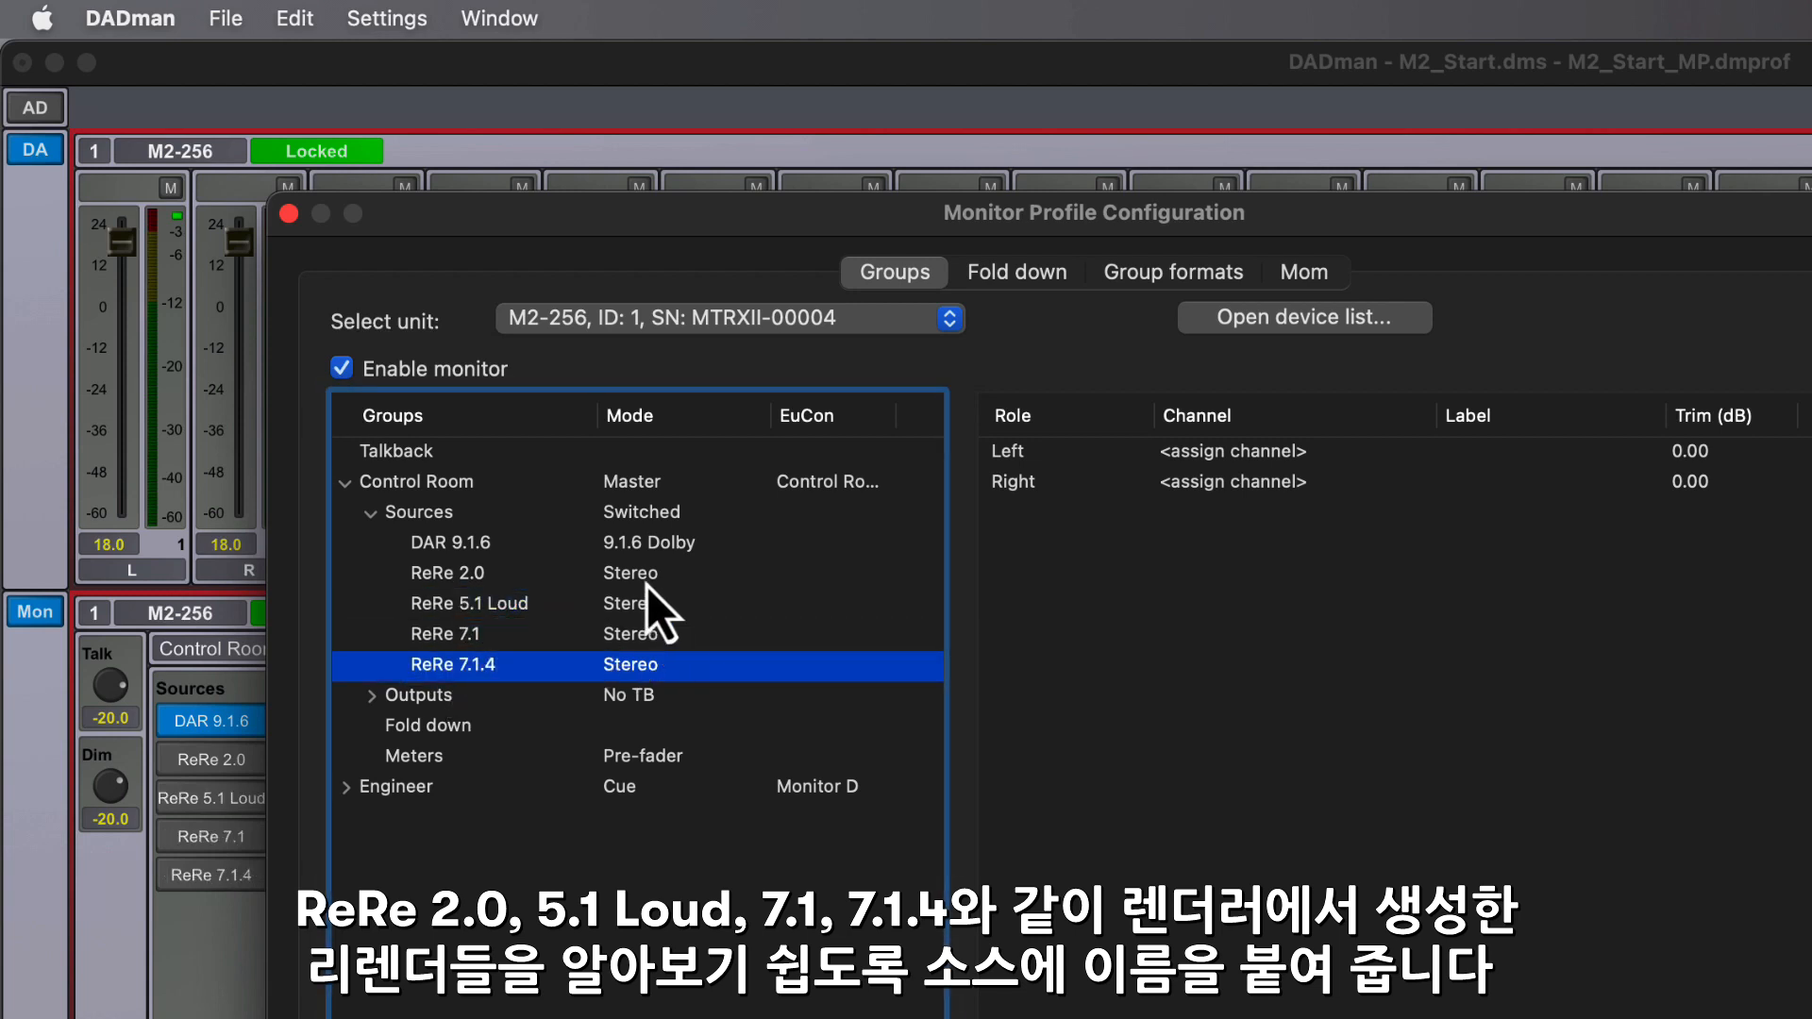
- Set the group format of ReRe 5.1 Loud to 5.1 SMPTE and of ReRe 7.1 to 7.1 SMPTE
left_click(649, 591)
right_click(652, 606)
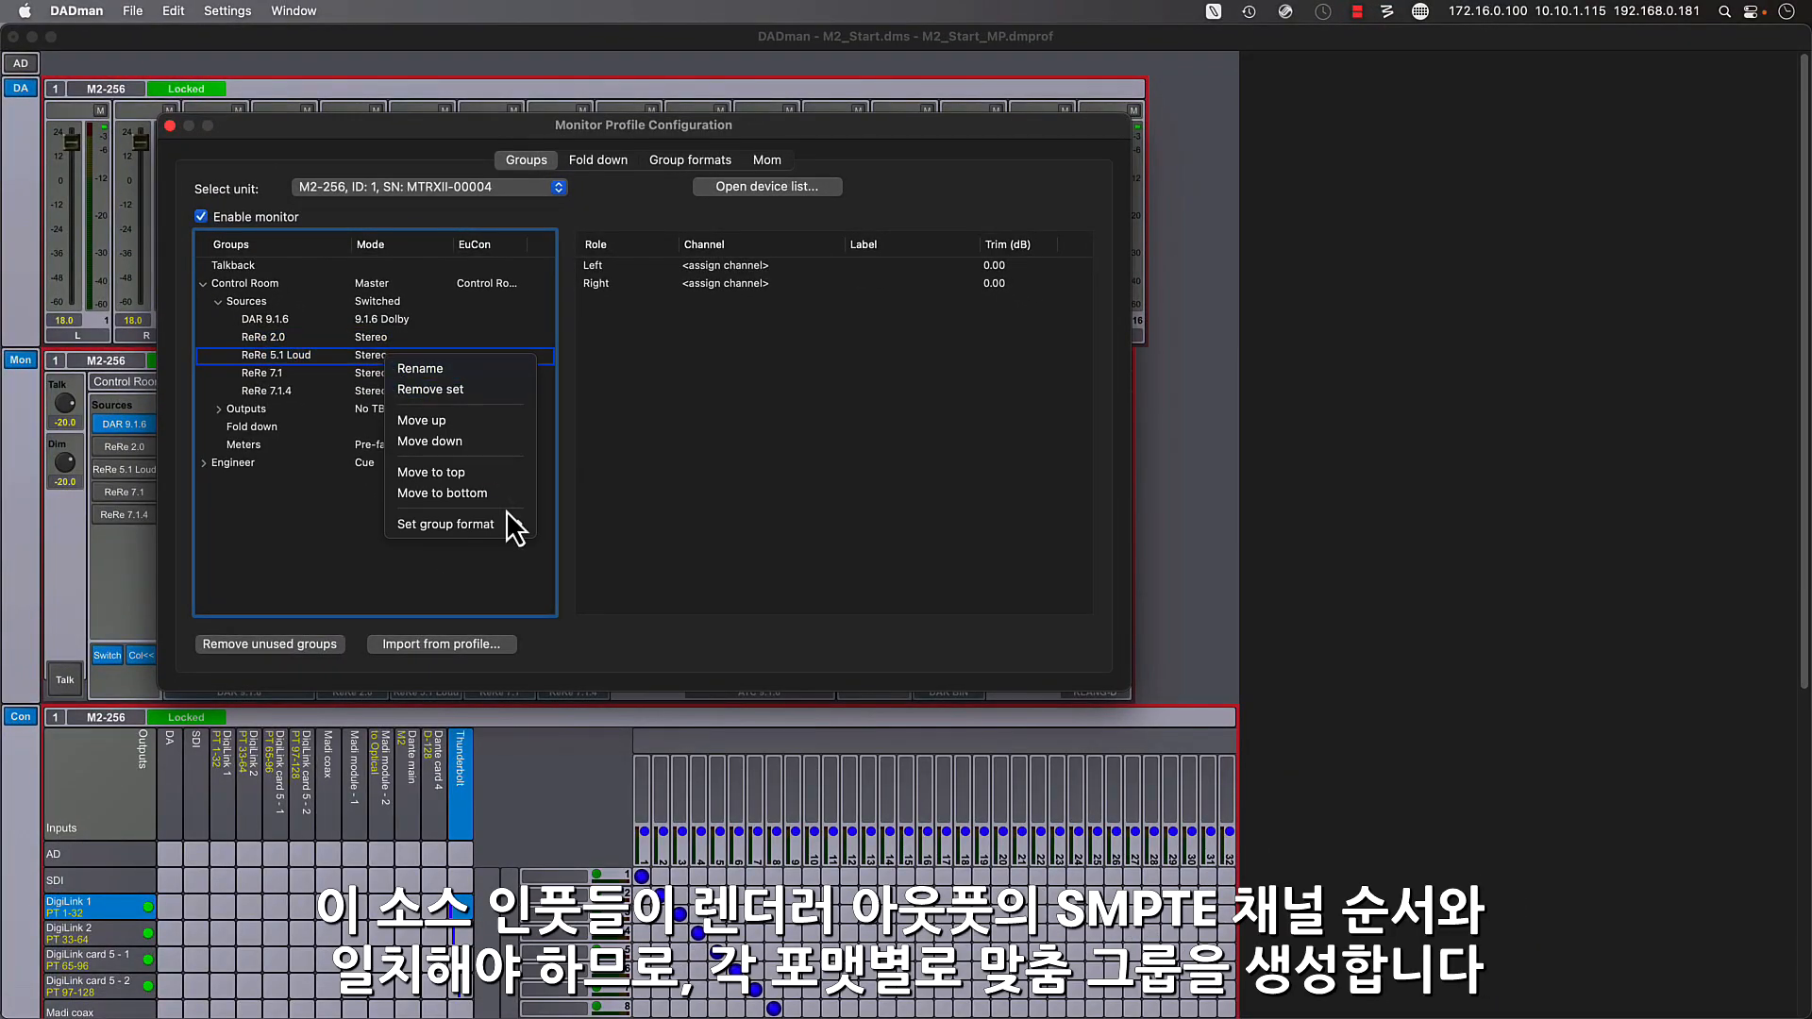
mouse_move(510, 525)
left_click(618, 901)
left_click(391, 376)
right_click(385, 377)
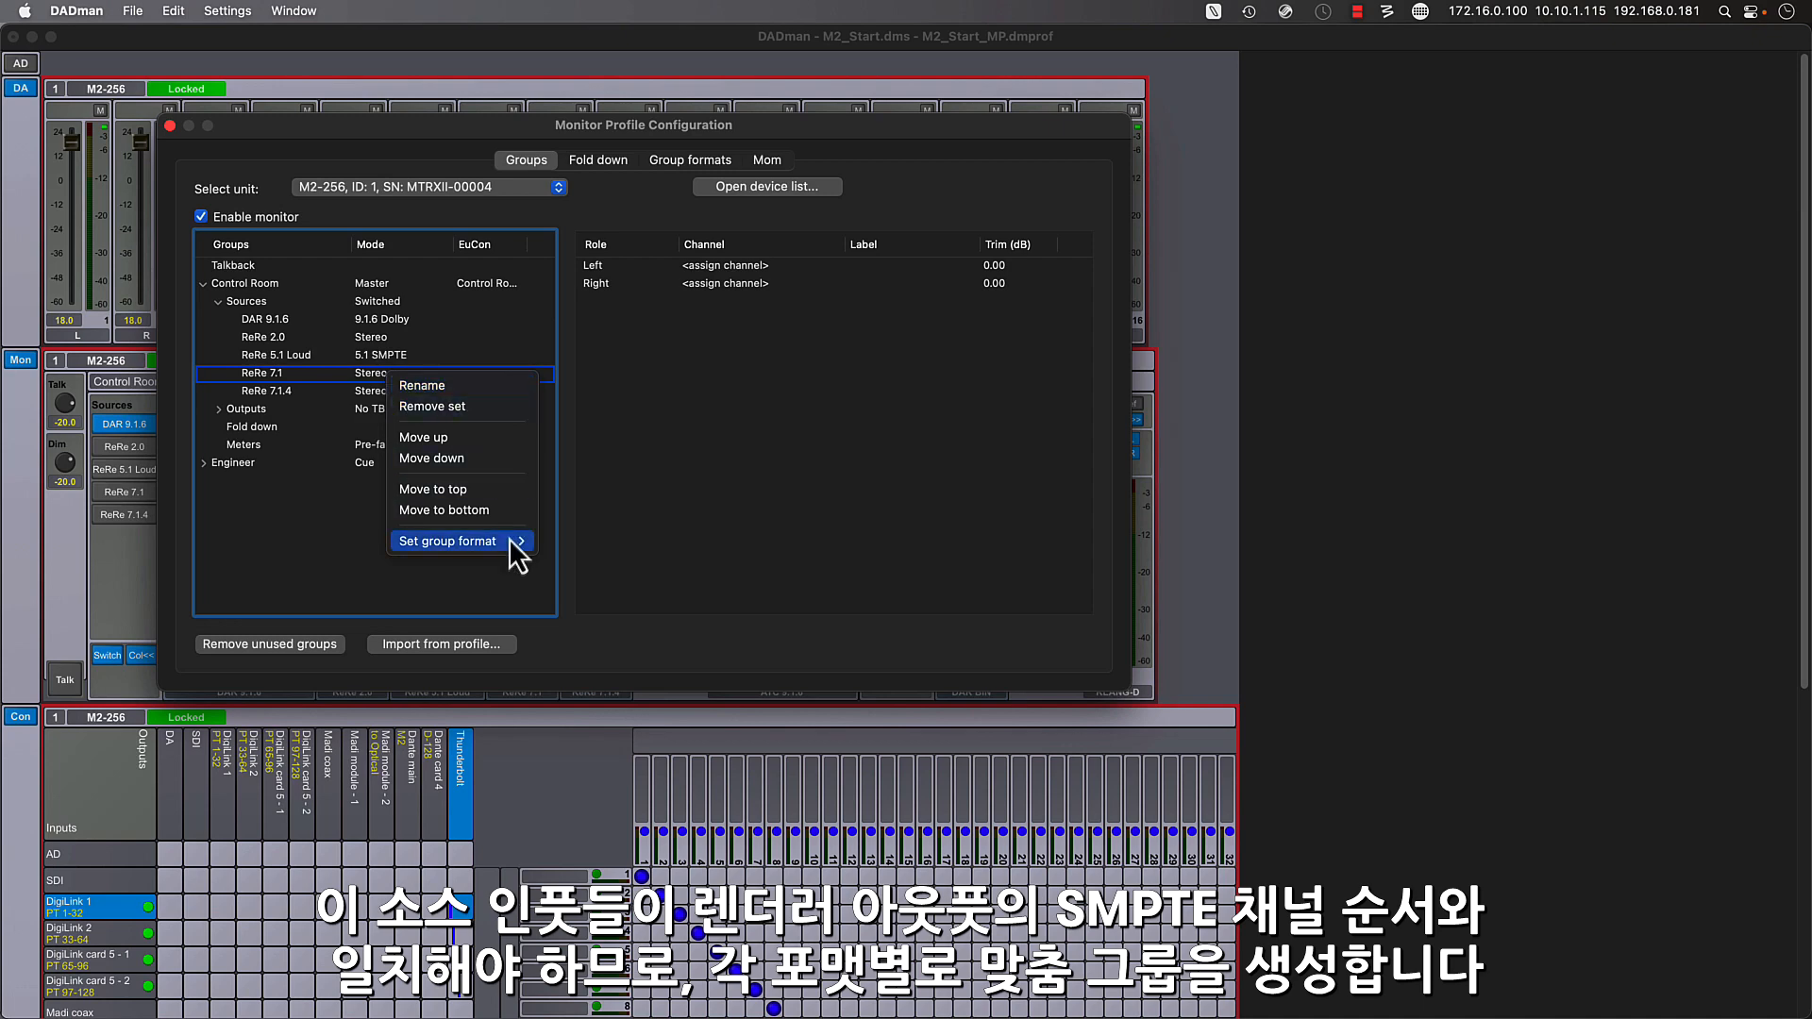
mouse_move(518, 541)
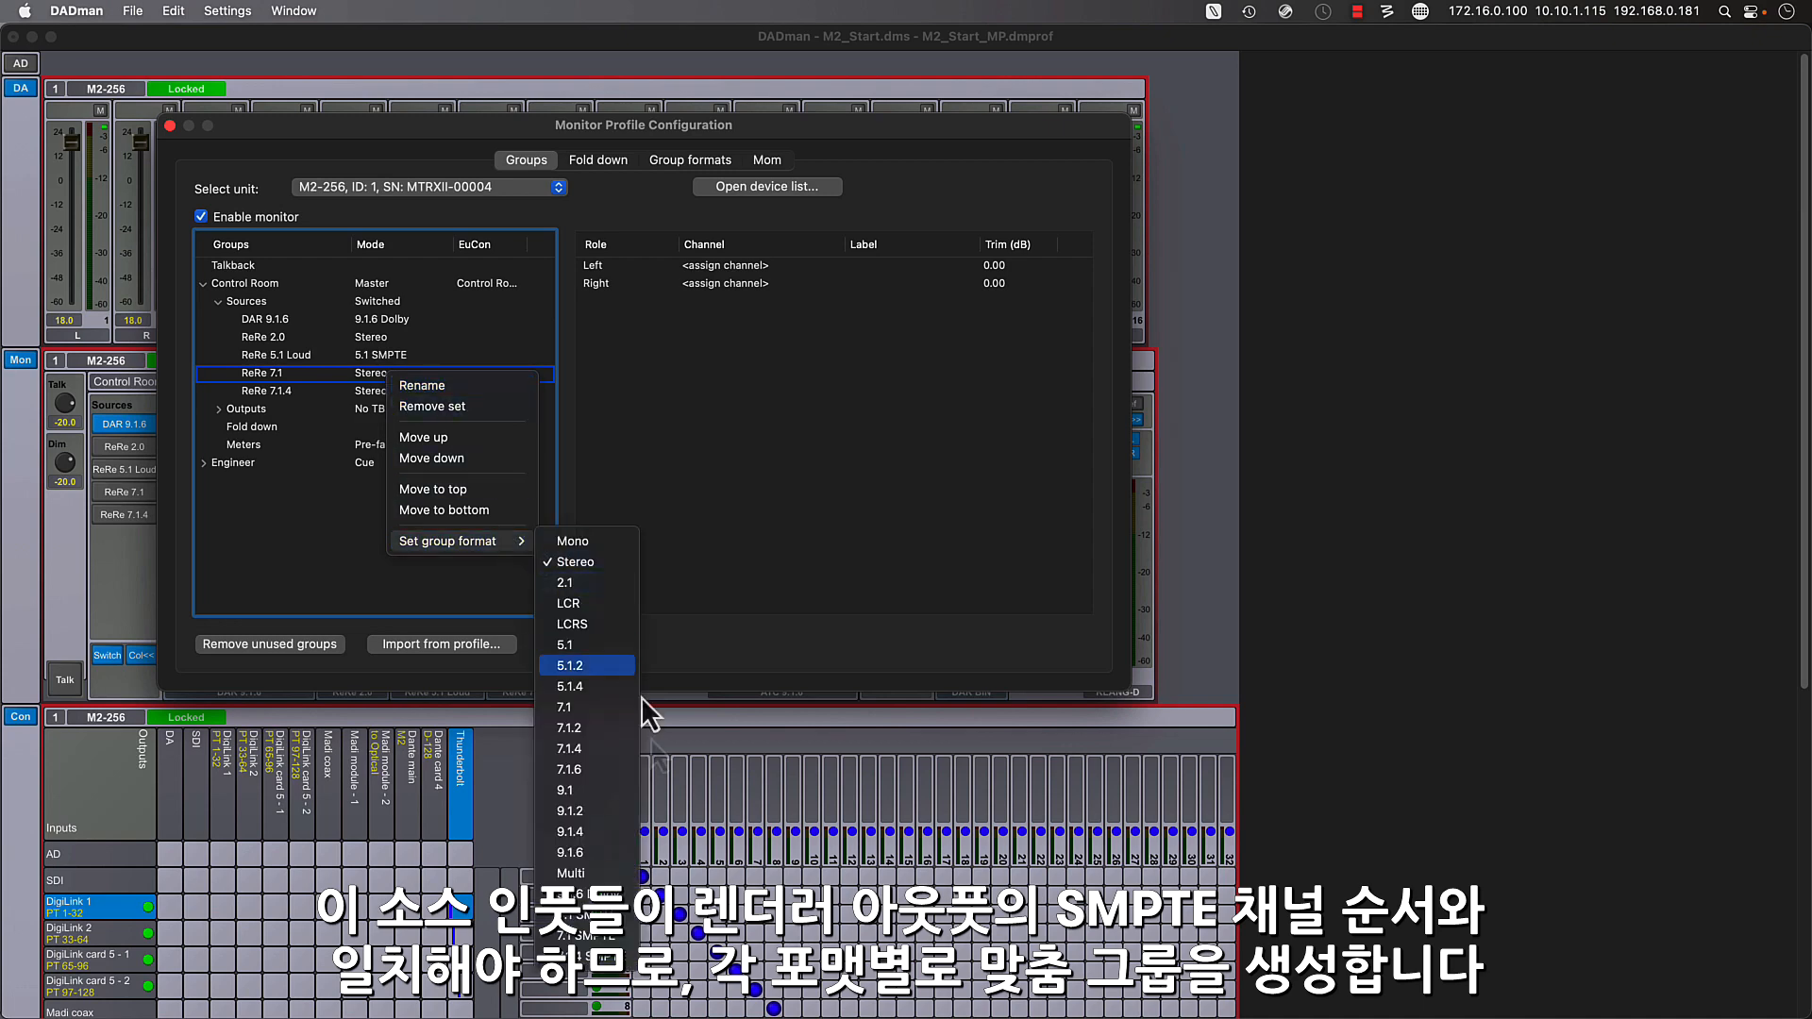
left_click(631, 937)
- Copy the preset 7.1.4 group format to make a custom format
left_click(689, 160)
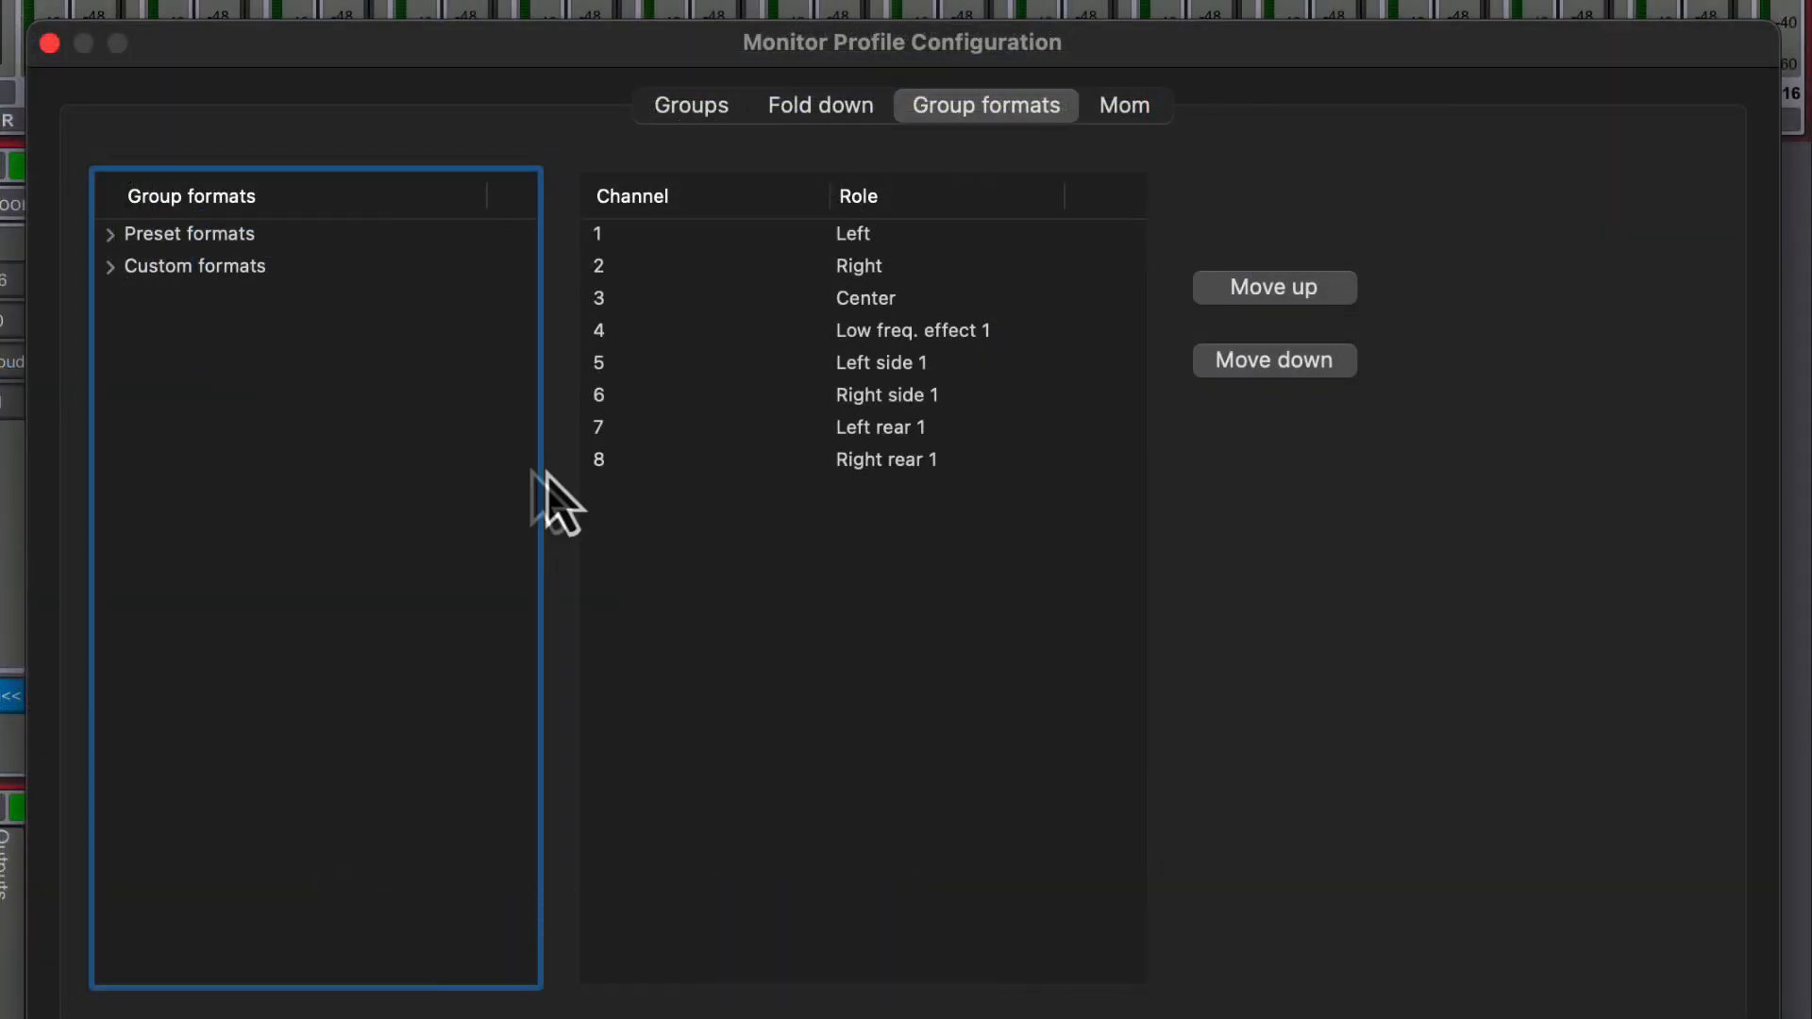
left_click(108, 236)
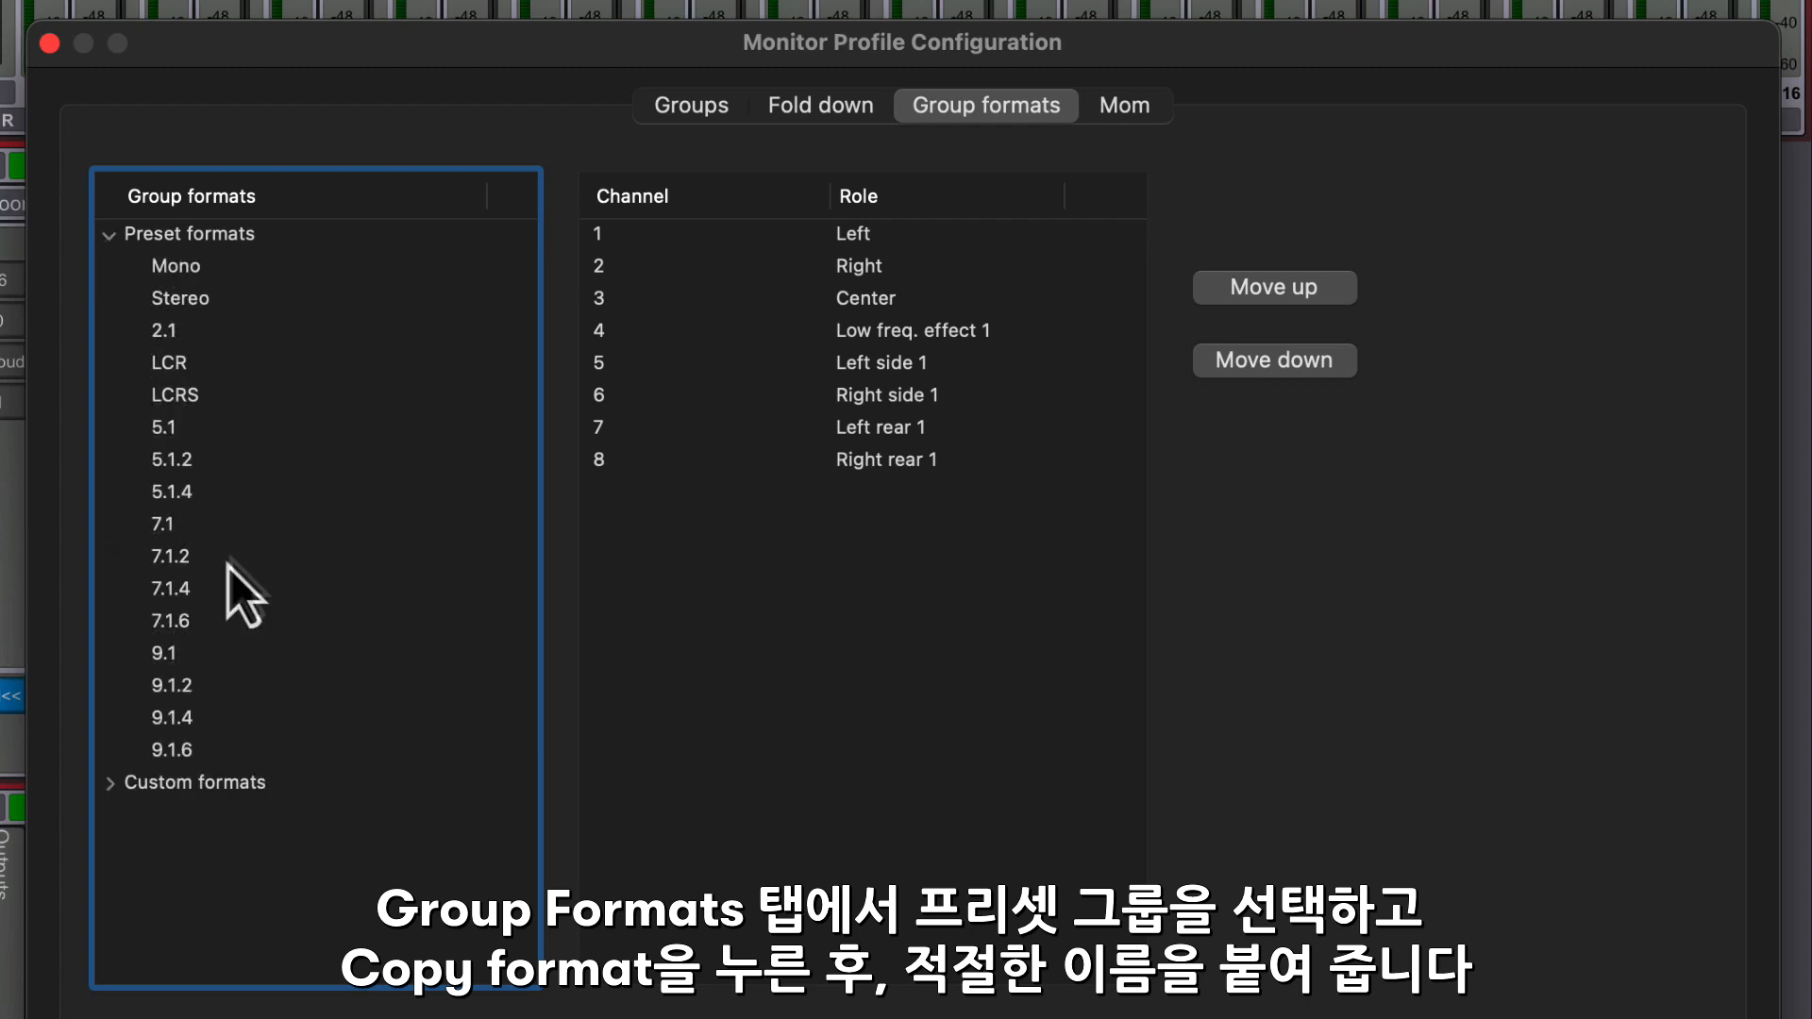
left_click(217, 589)
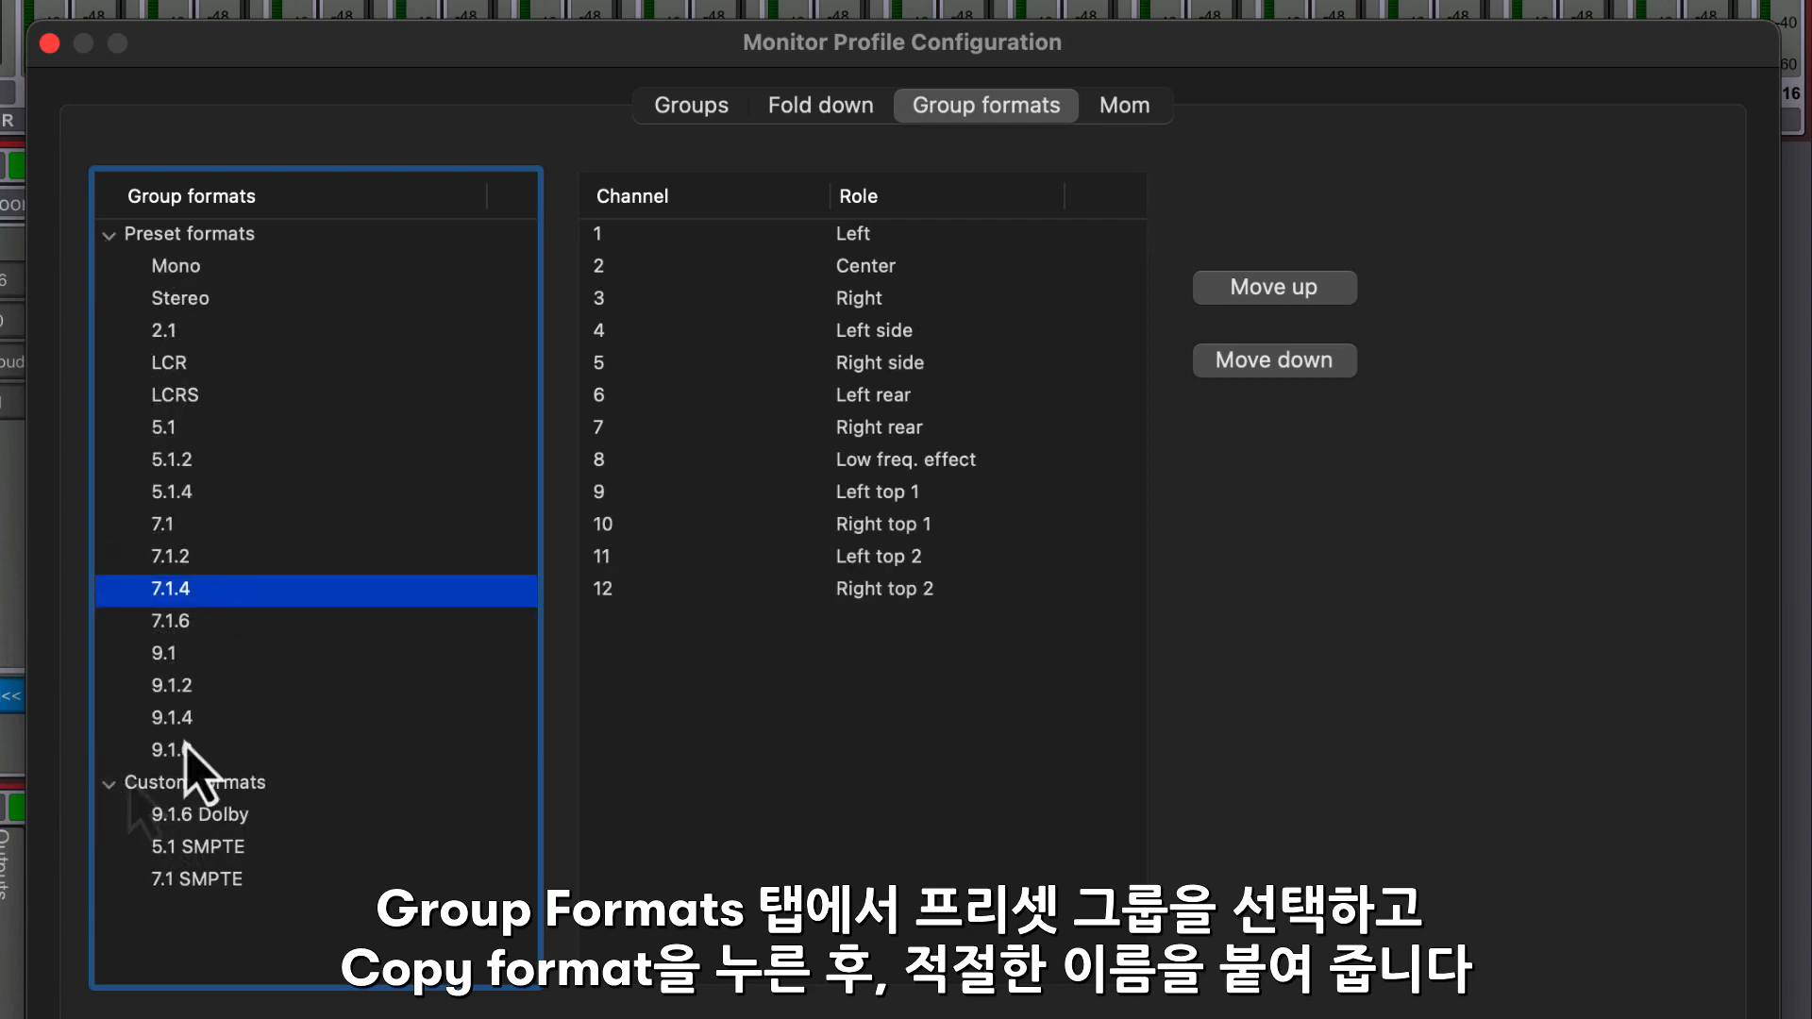
right_click(260, 591)
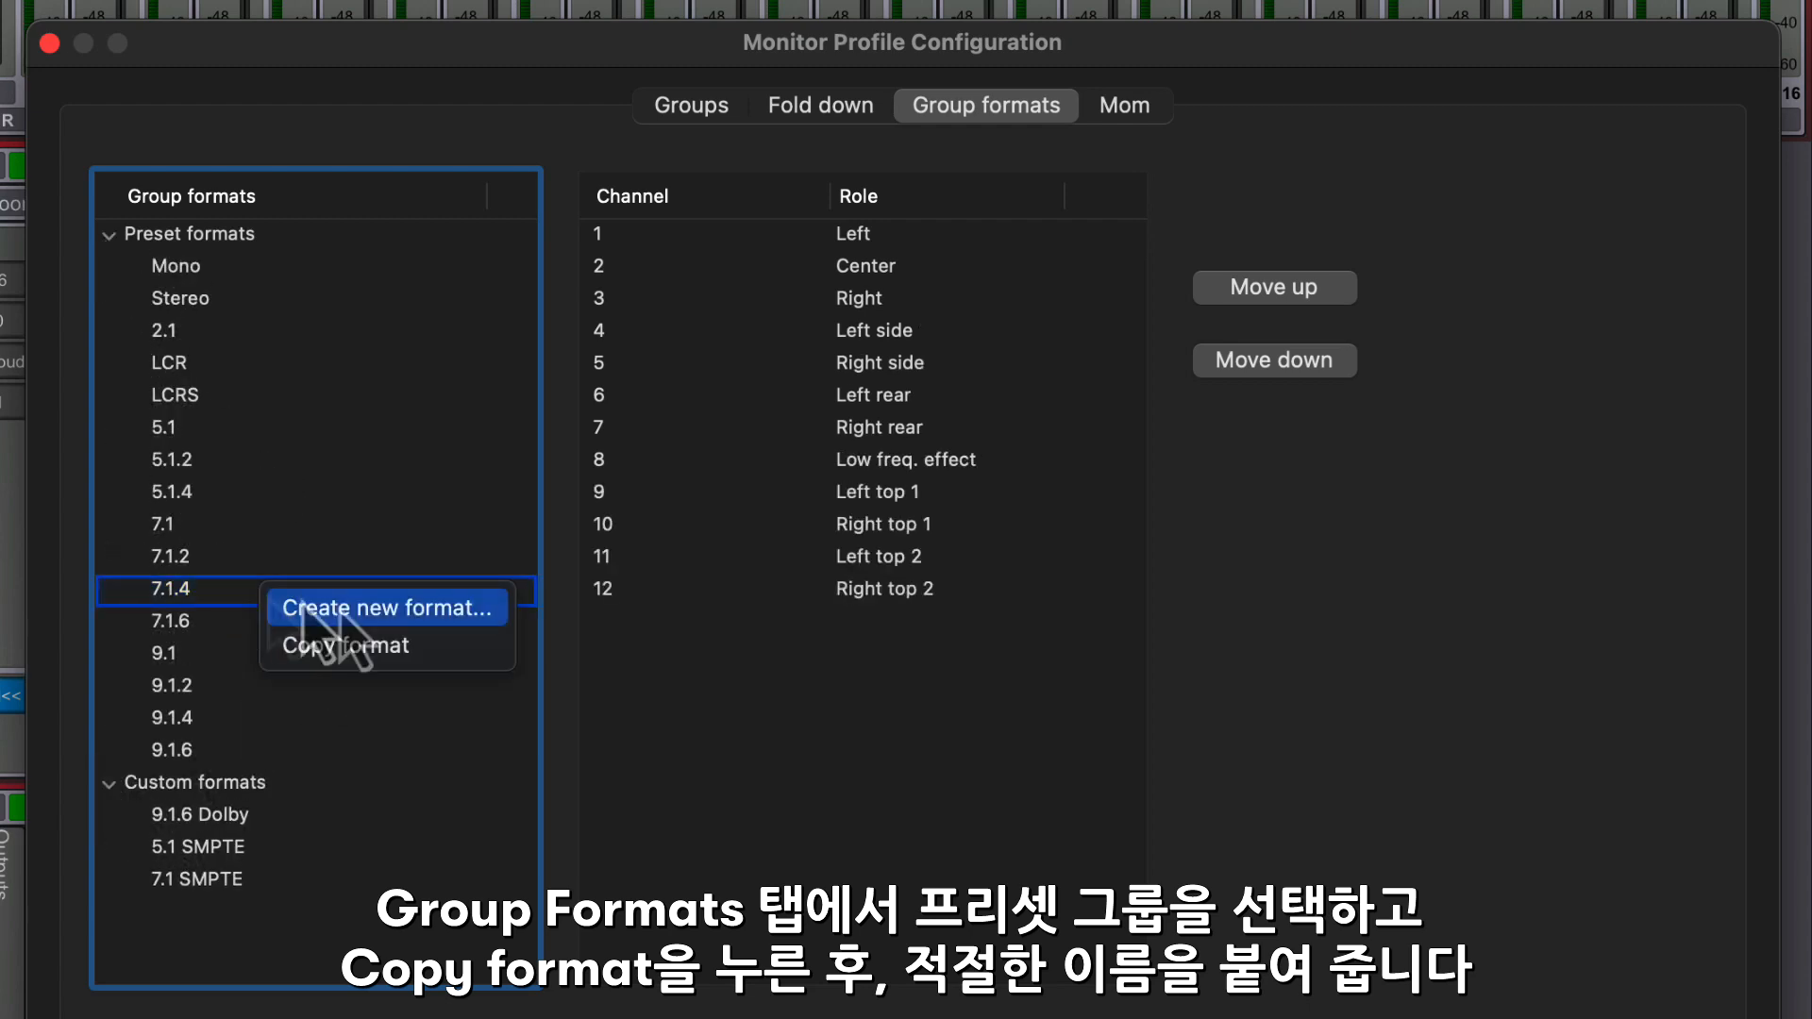
left_click(447, 650)
- Rename the copied 7.1.4 custom format to 7.1.4 SMPTE
double_click(194, 912)
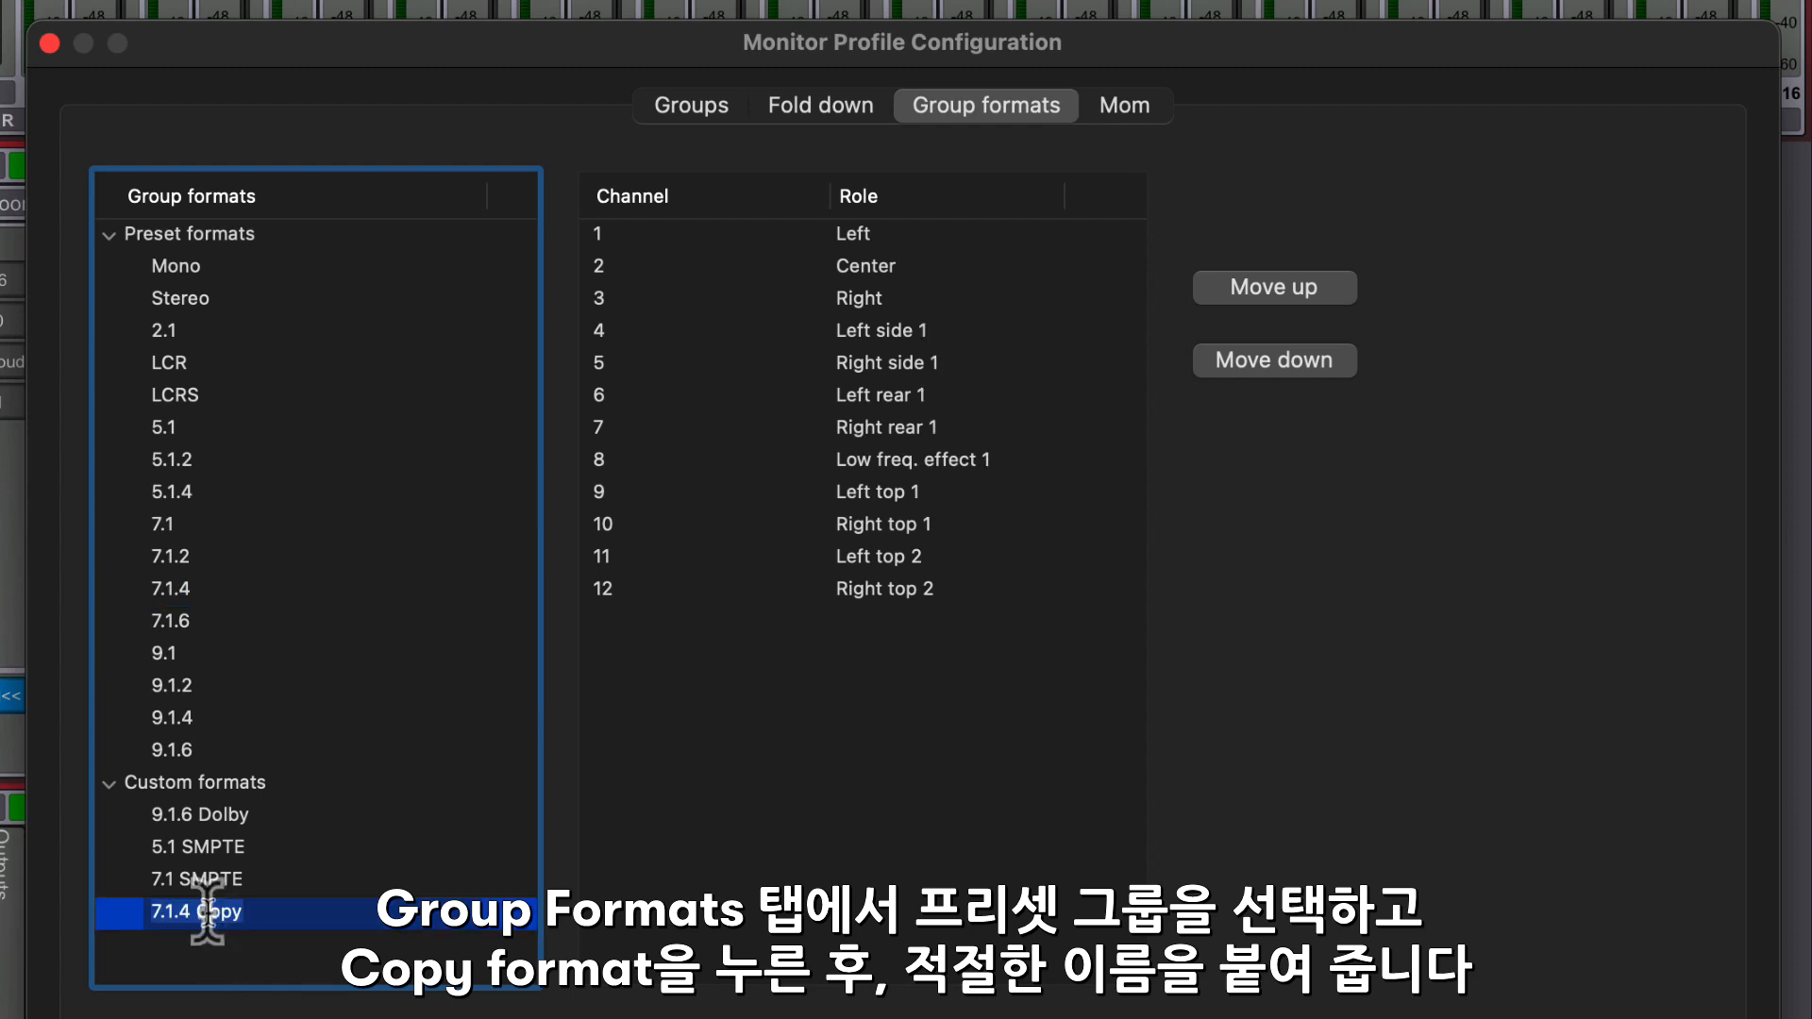
key("BackSpace")
key("BackSpace")
key("BackSpace")
key("BackSpace")
type("SMPTE")
key("Return")
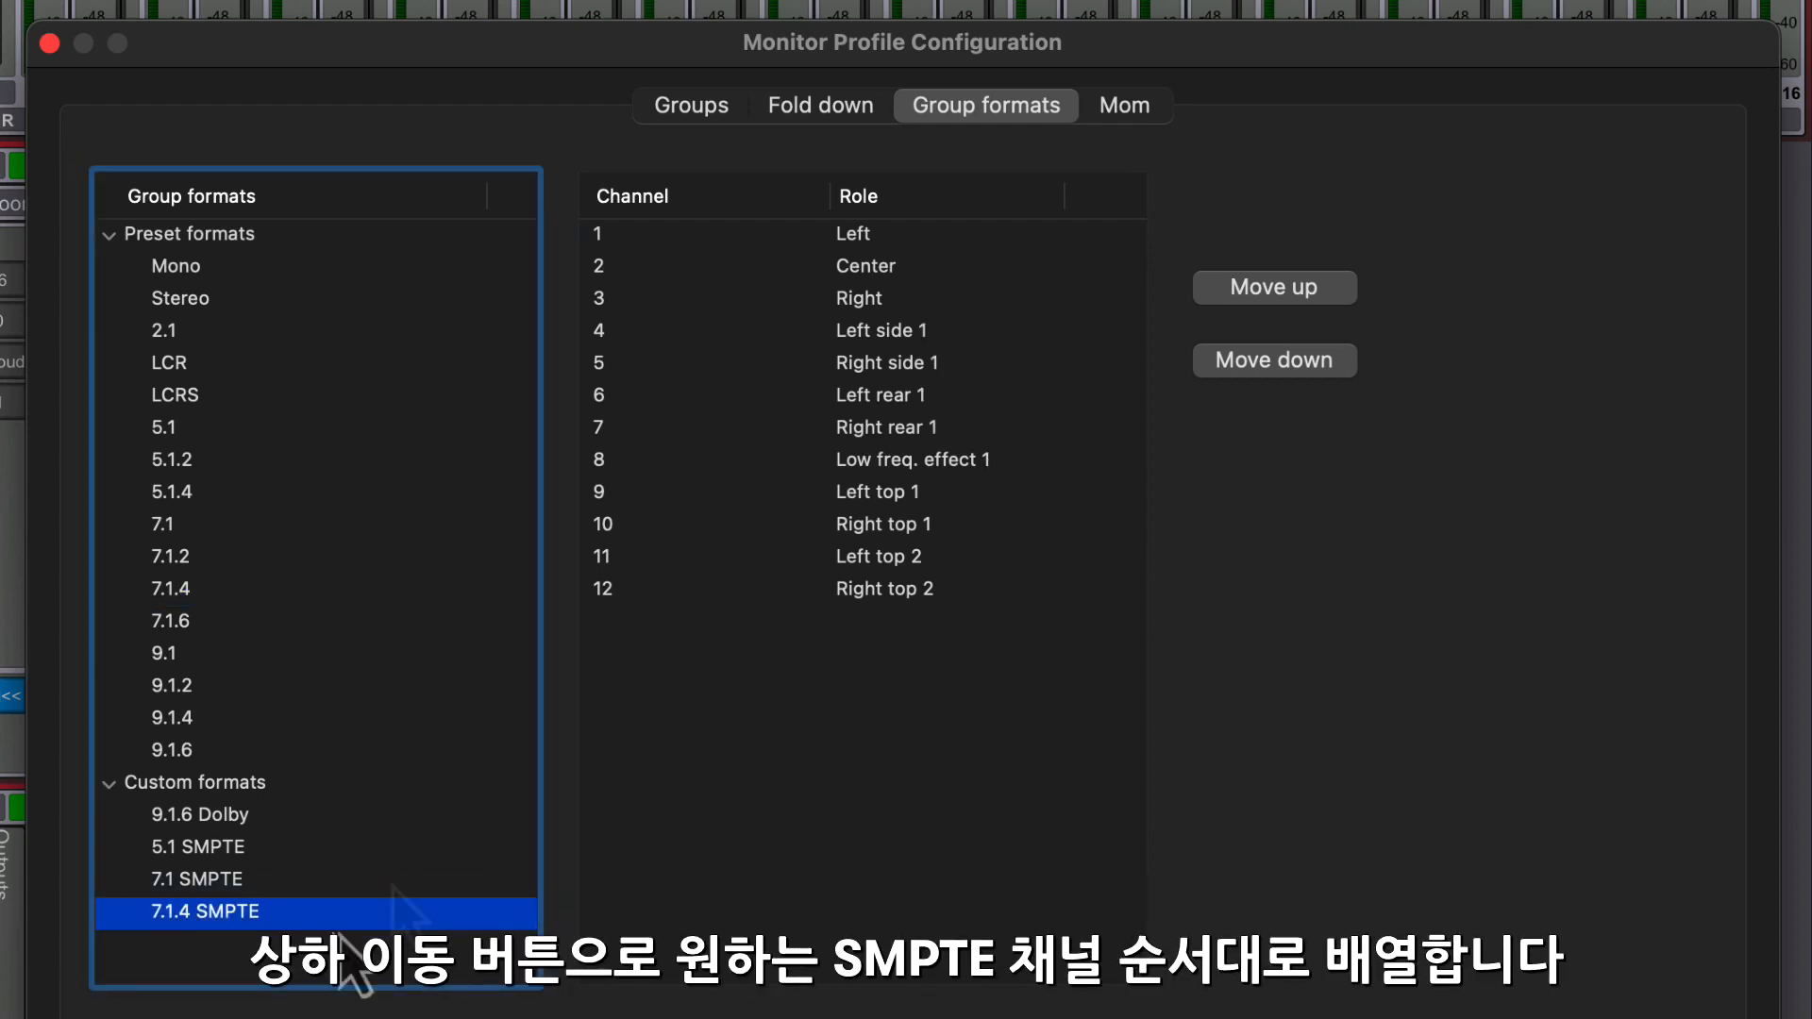
- Reorder the 7.1.4 SMPTE format so Right is channel 2 and Low freq. effect 1 is channel 4
left_click(927, 302)
left_click(1246, 288)
left_click(906, 460)
left_click(1226, 288)
left_click(1227, 288)
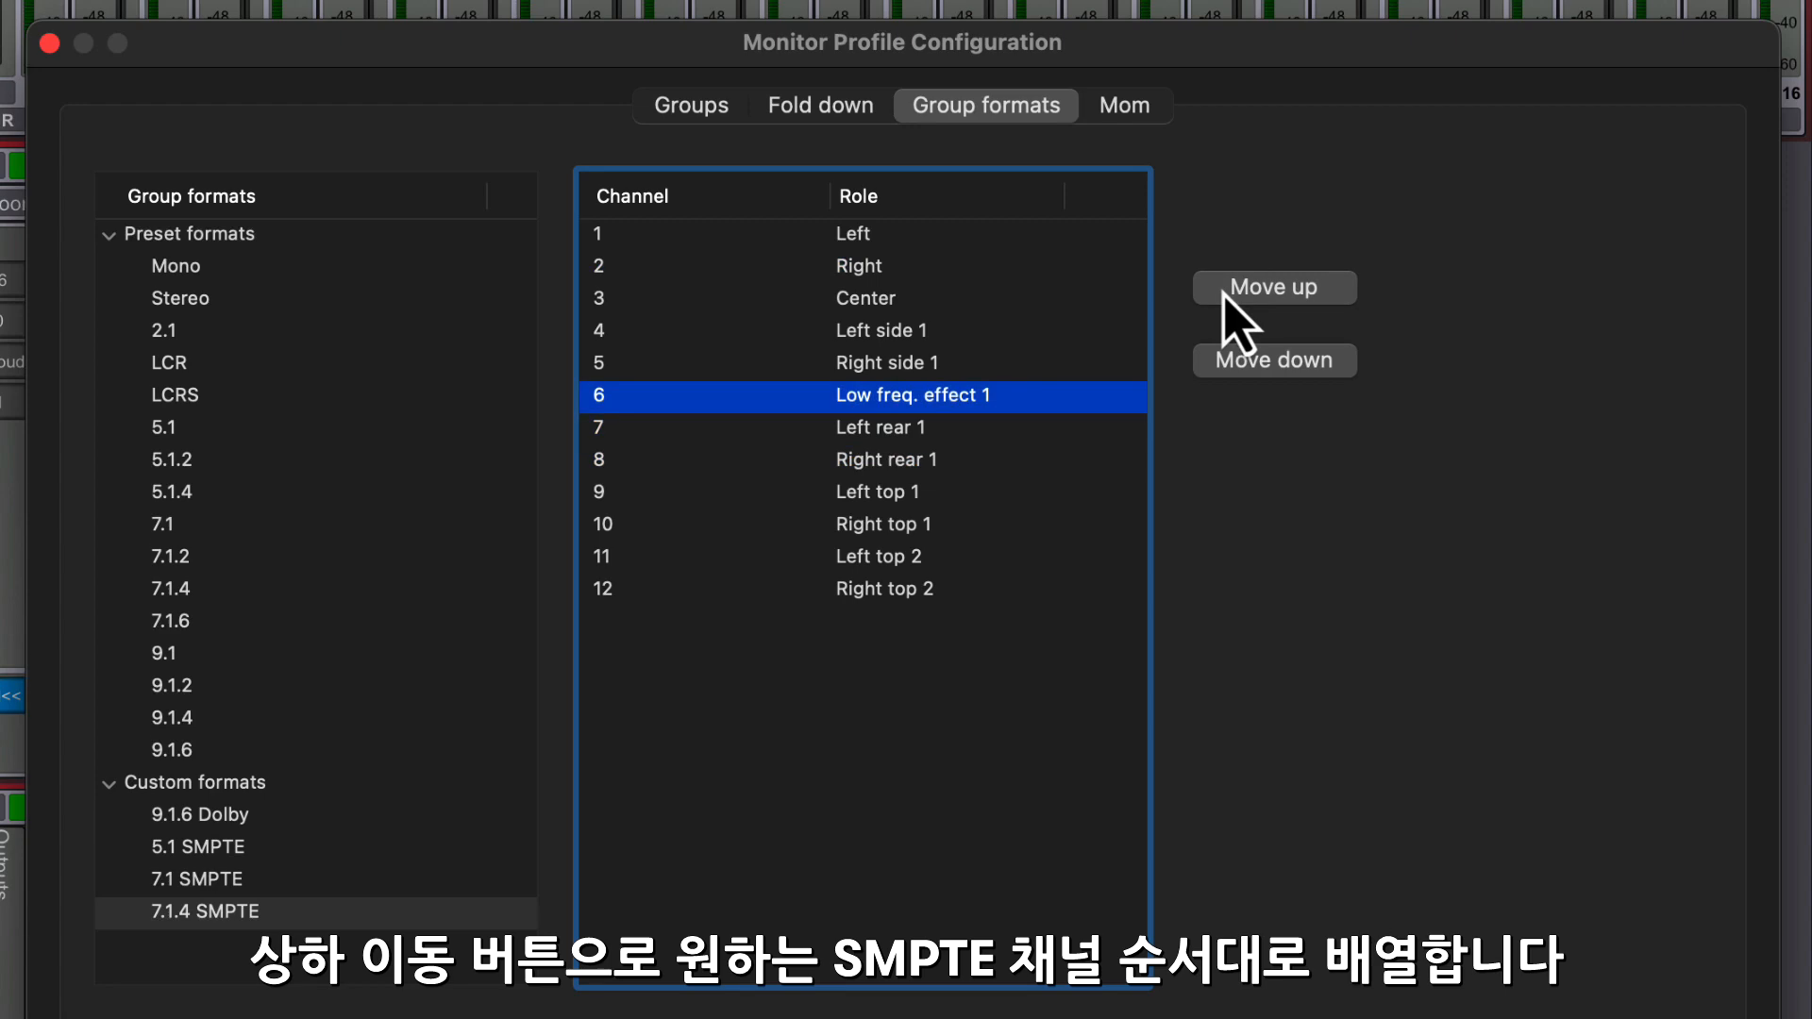
left_click(1227, 288)
left_click(1227, 287)
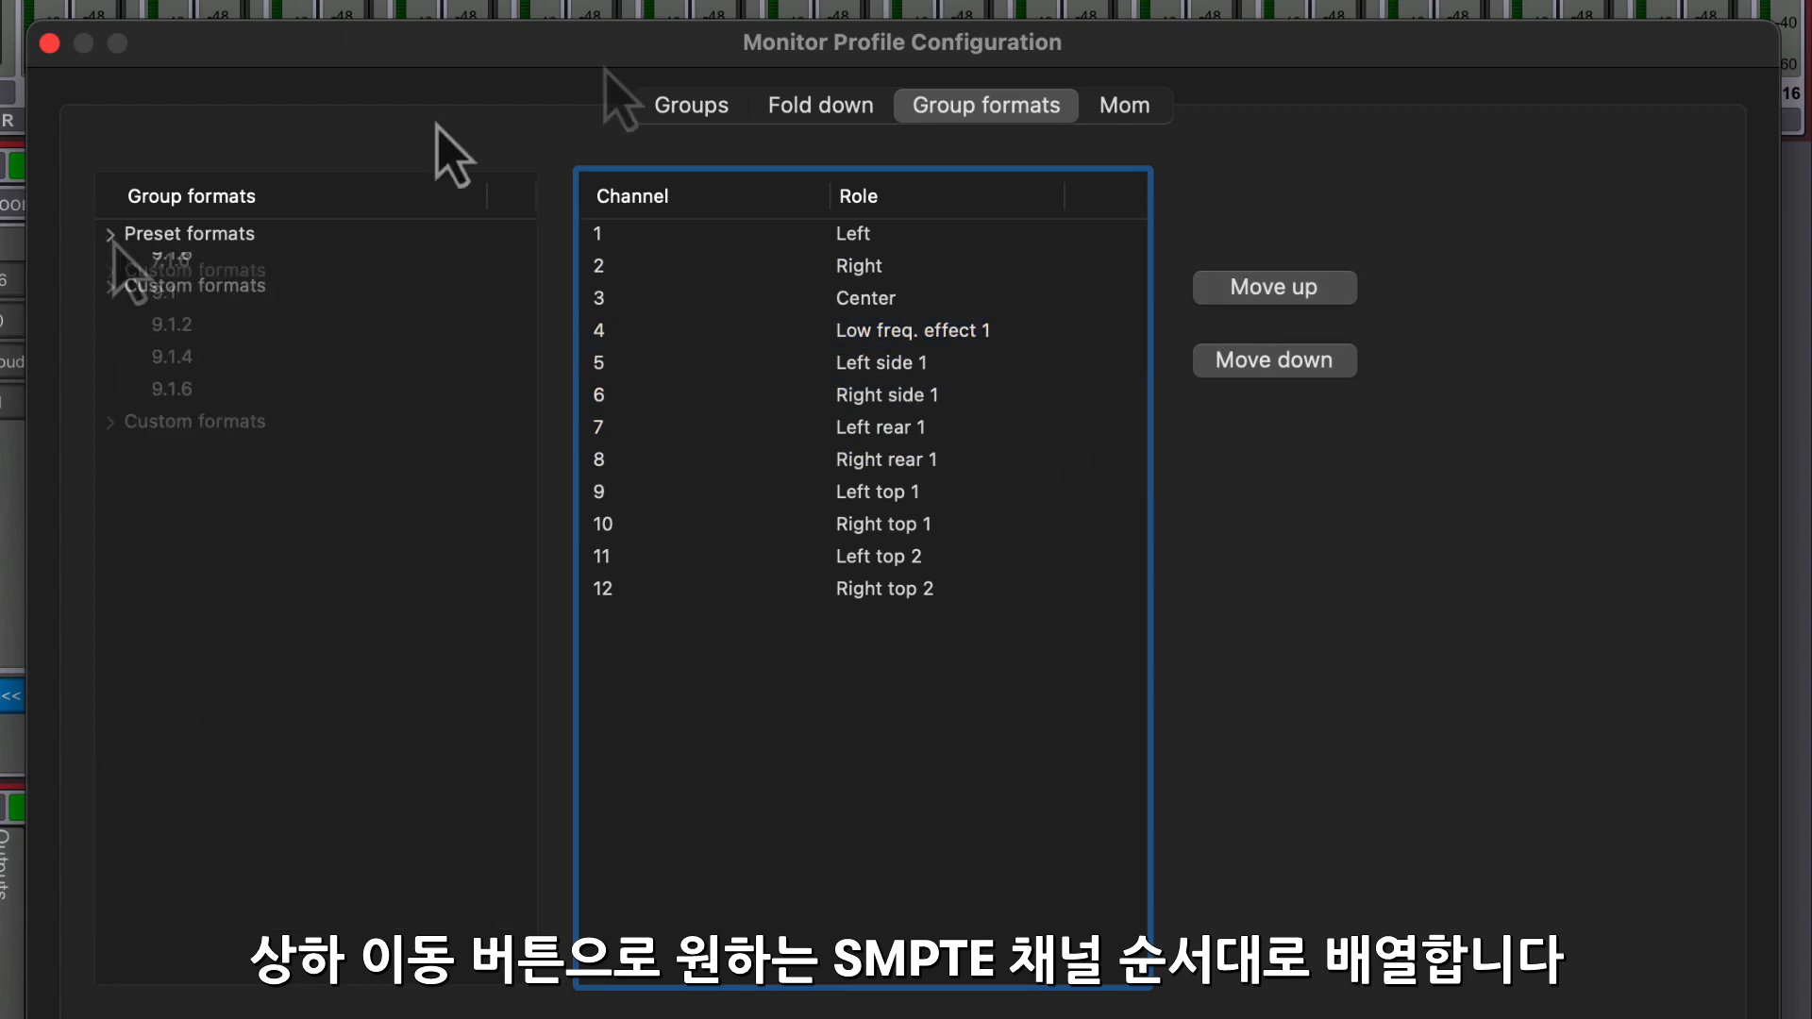
- Set the ReRe 7.1.4 source's group format to 7.1.4 SMPTE
right_click(375, 398)
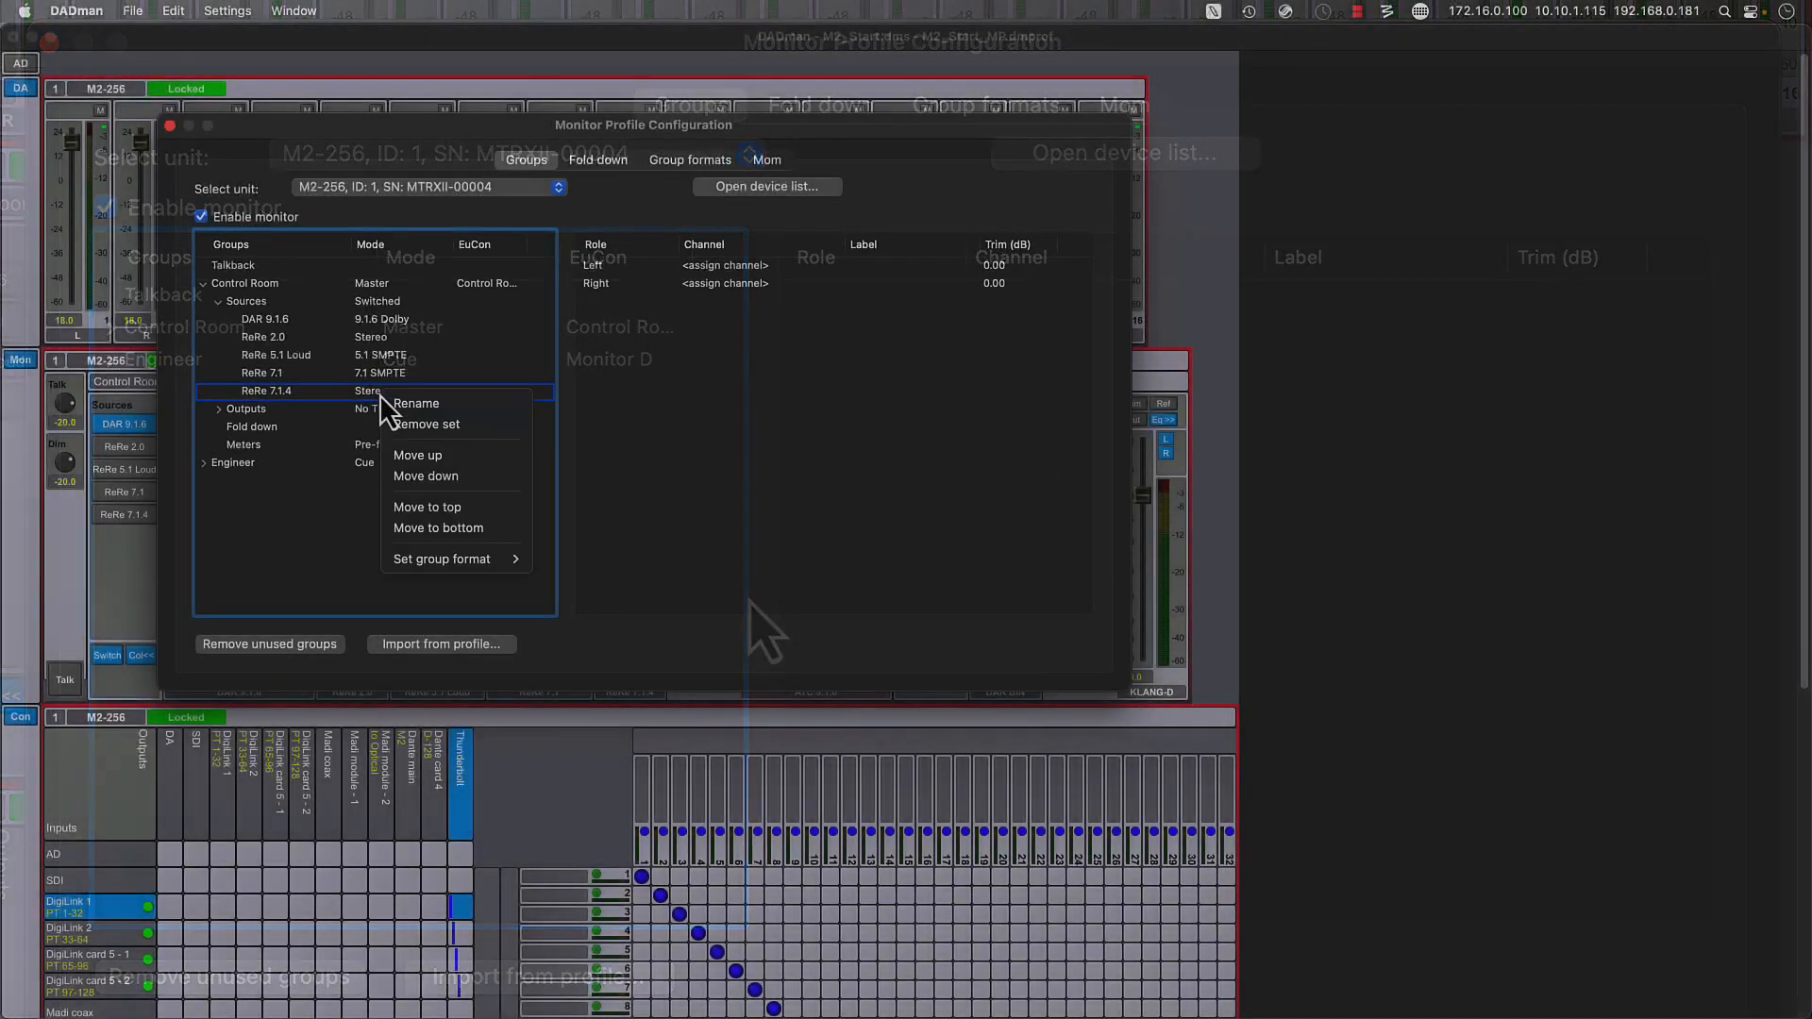
mouse_move(505, 562)
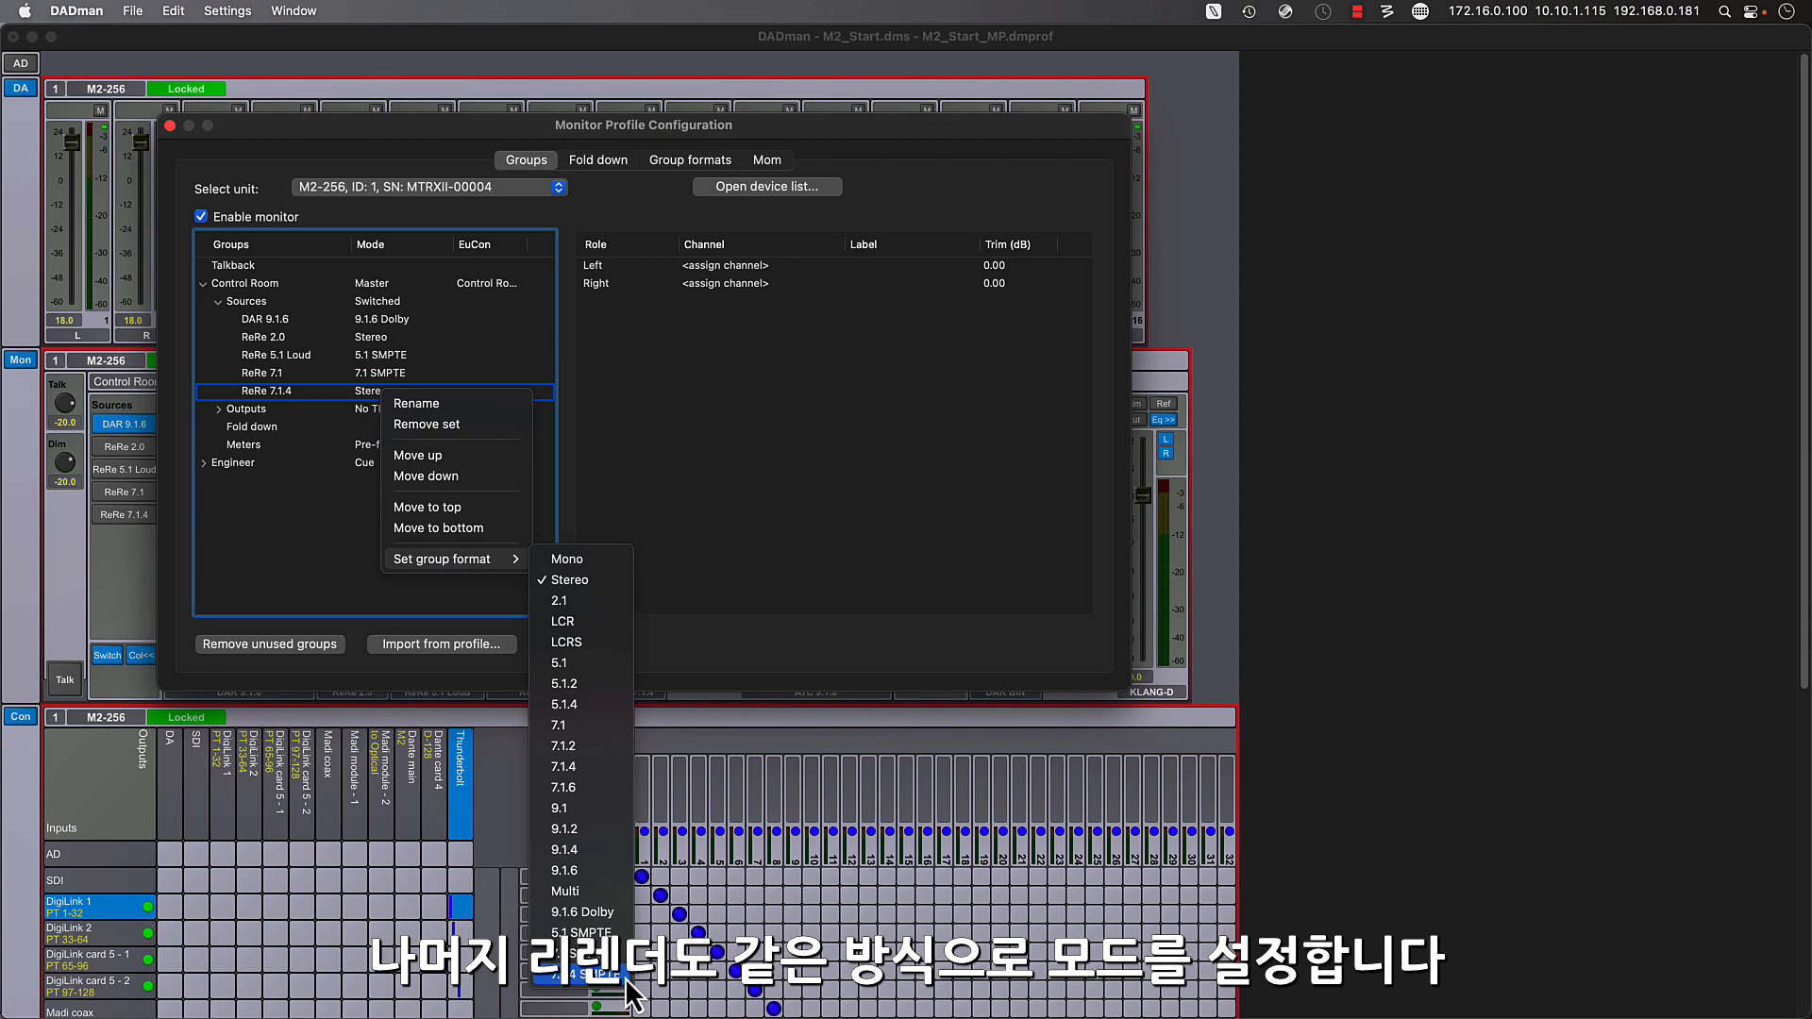
left_click(625, 978)
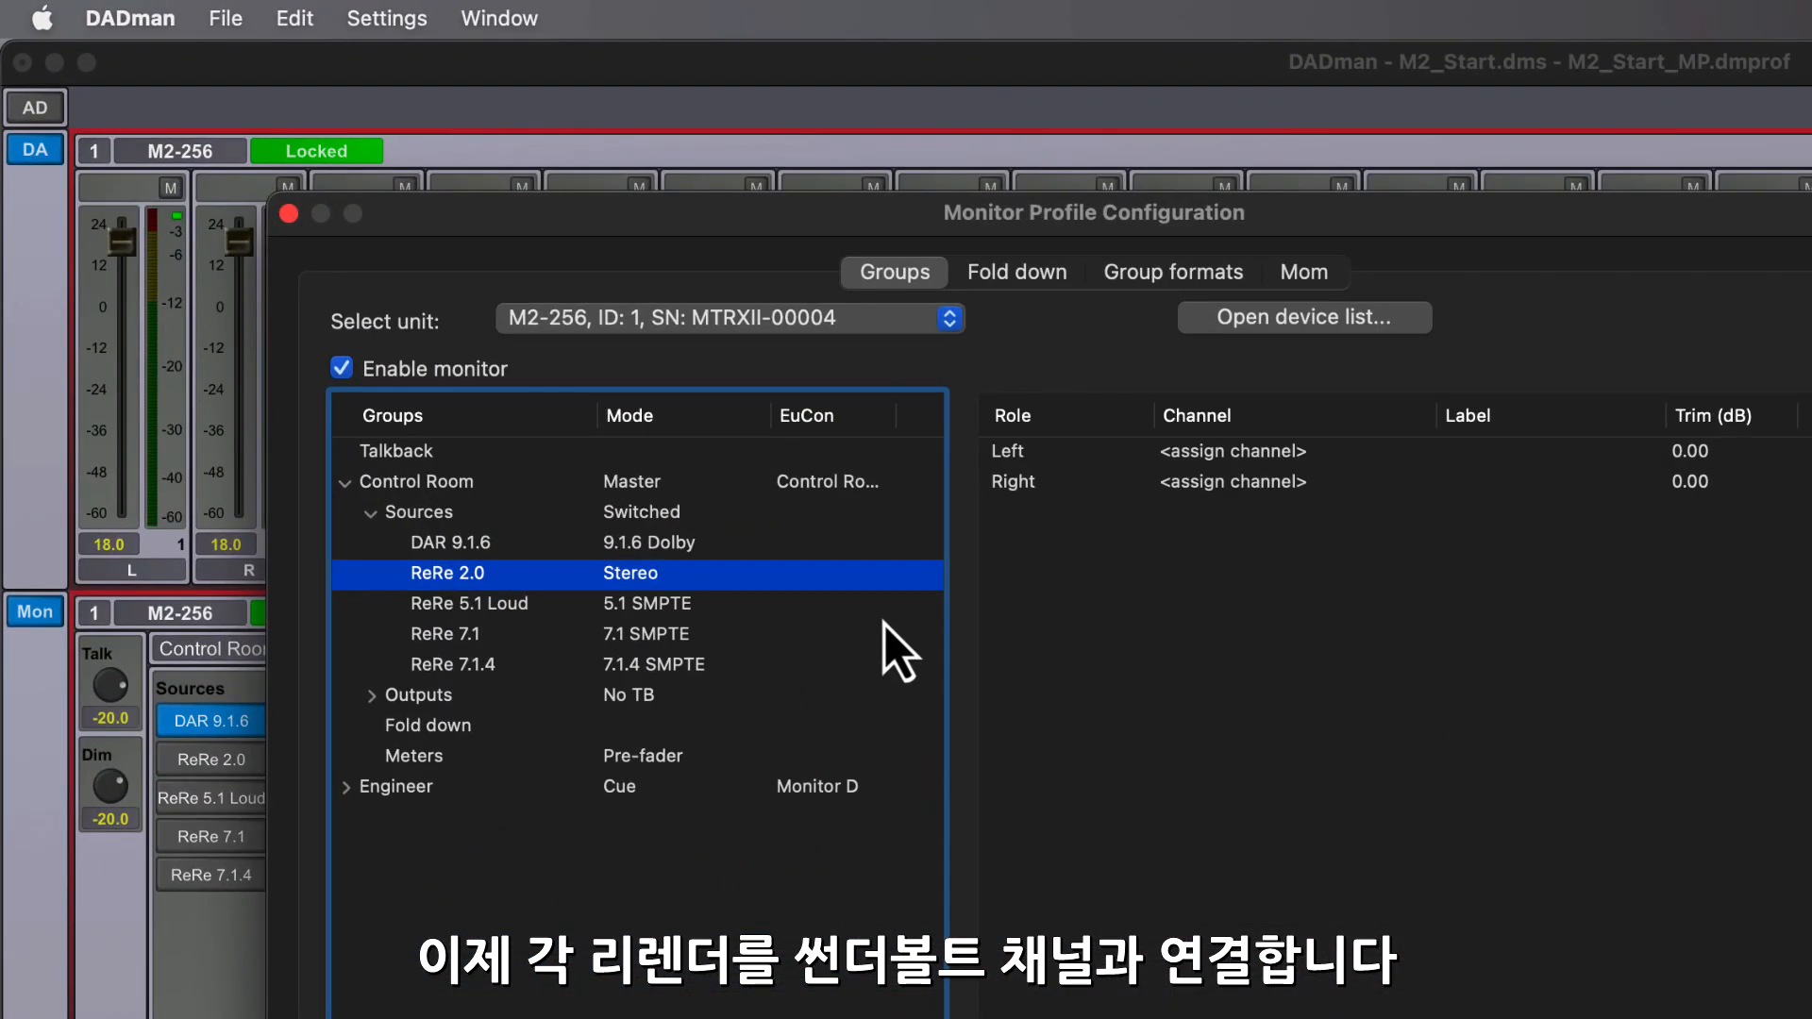
- Assign the ReRe 2.0 source's Left and Right to Thunderbolt channels 19 and 20
left_click(1242, 455)
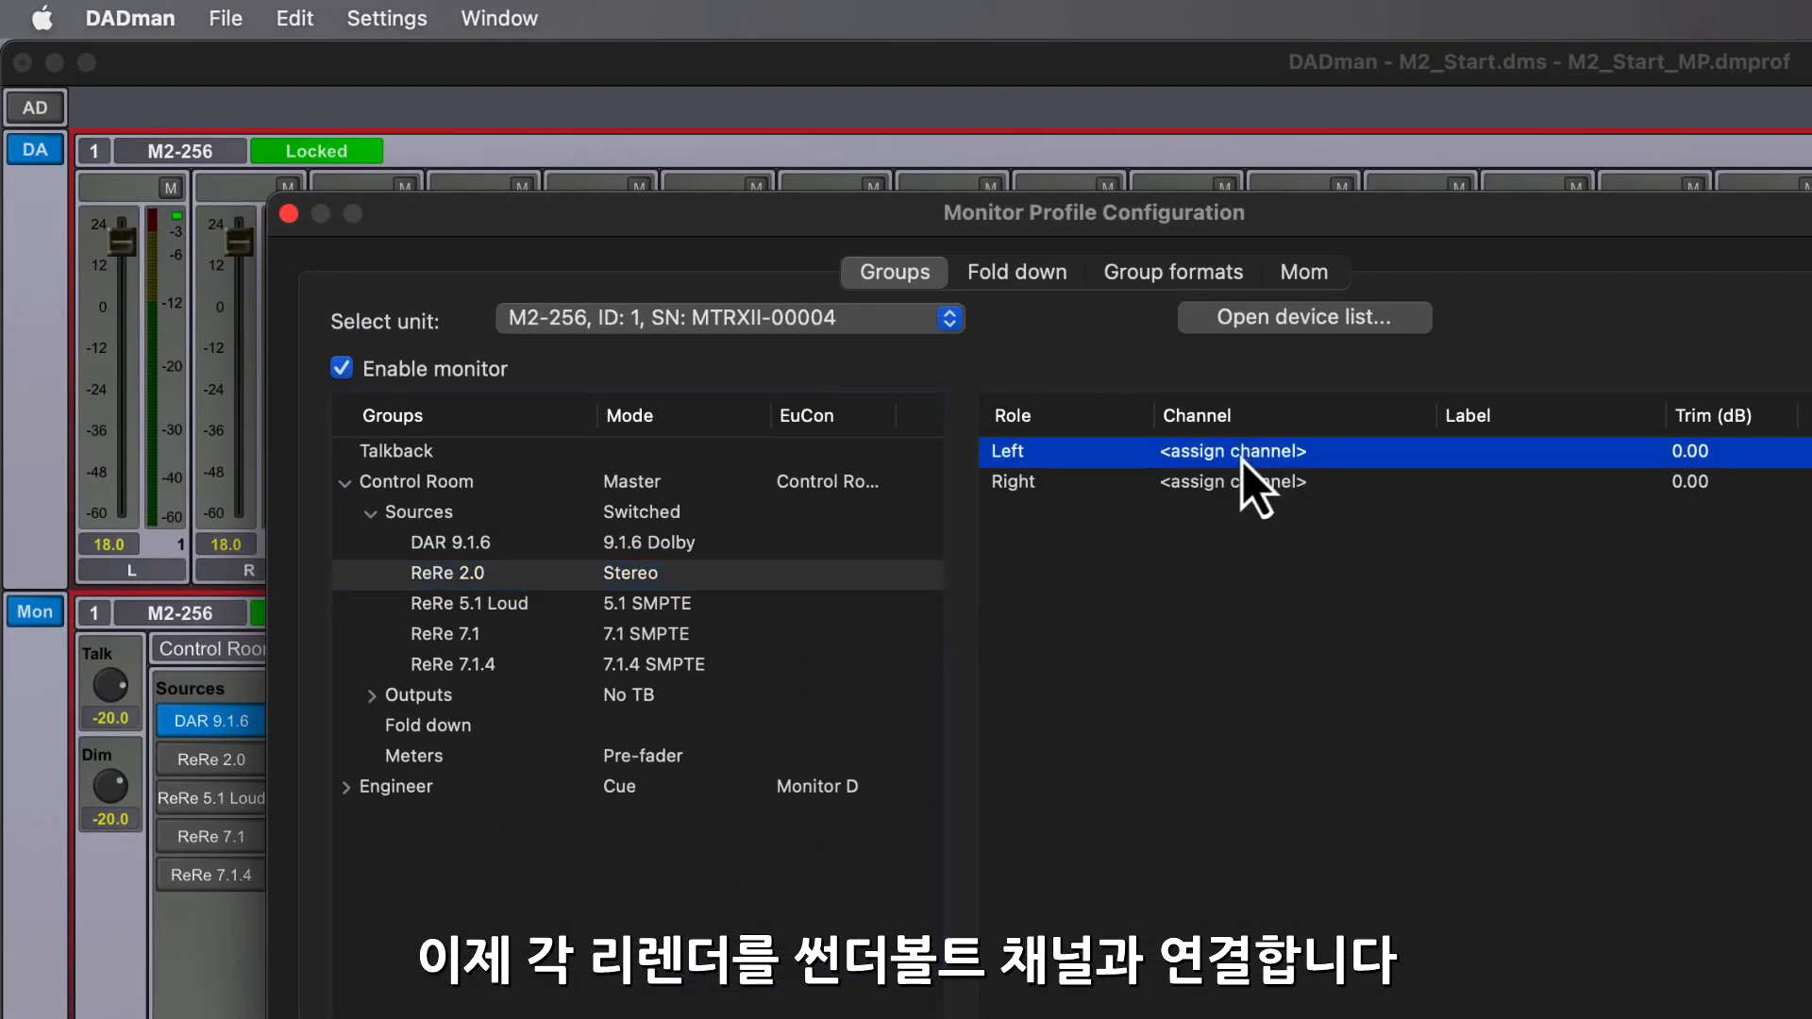
right_click(1242, 455)
mouse_move(1436, 857)
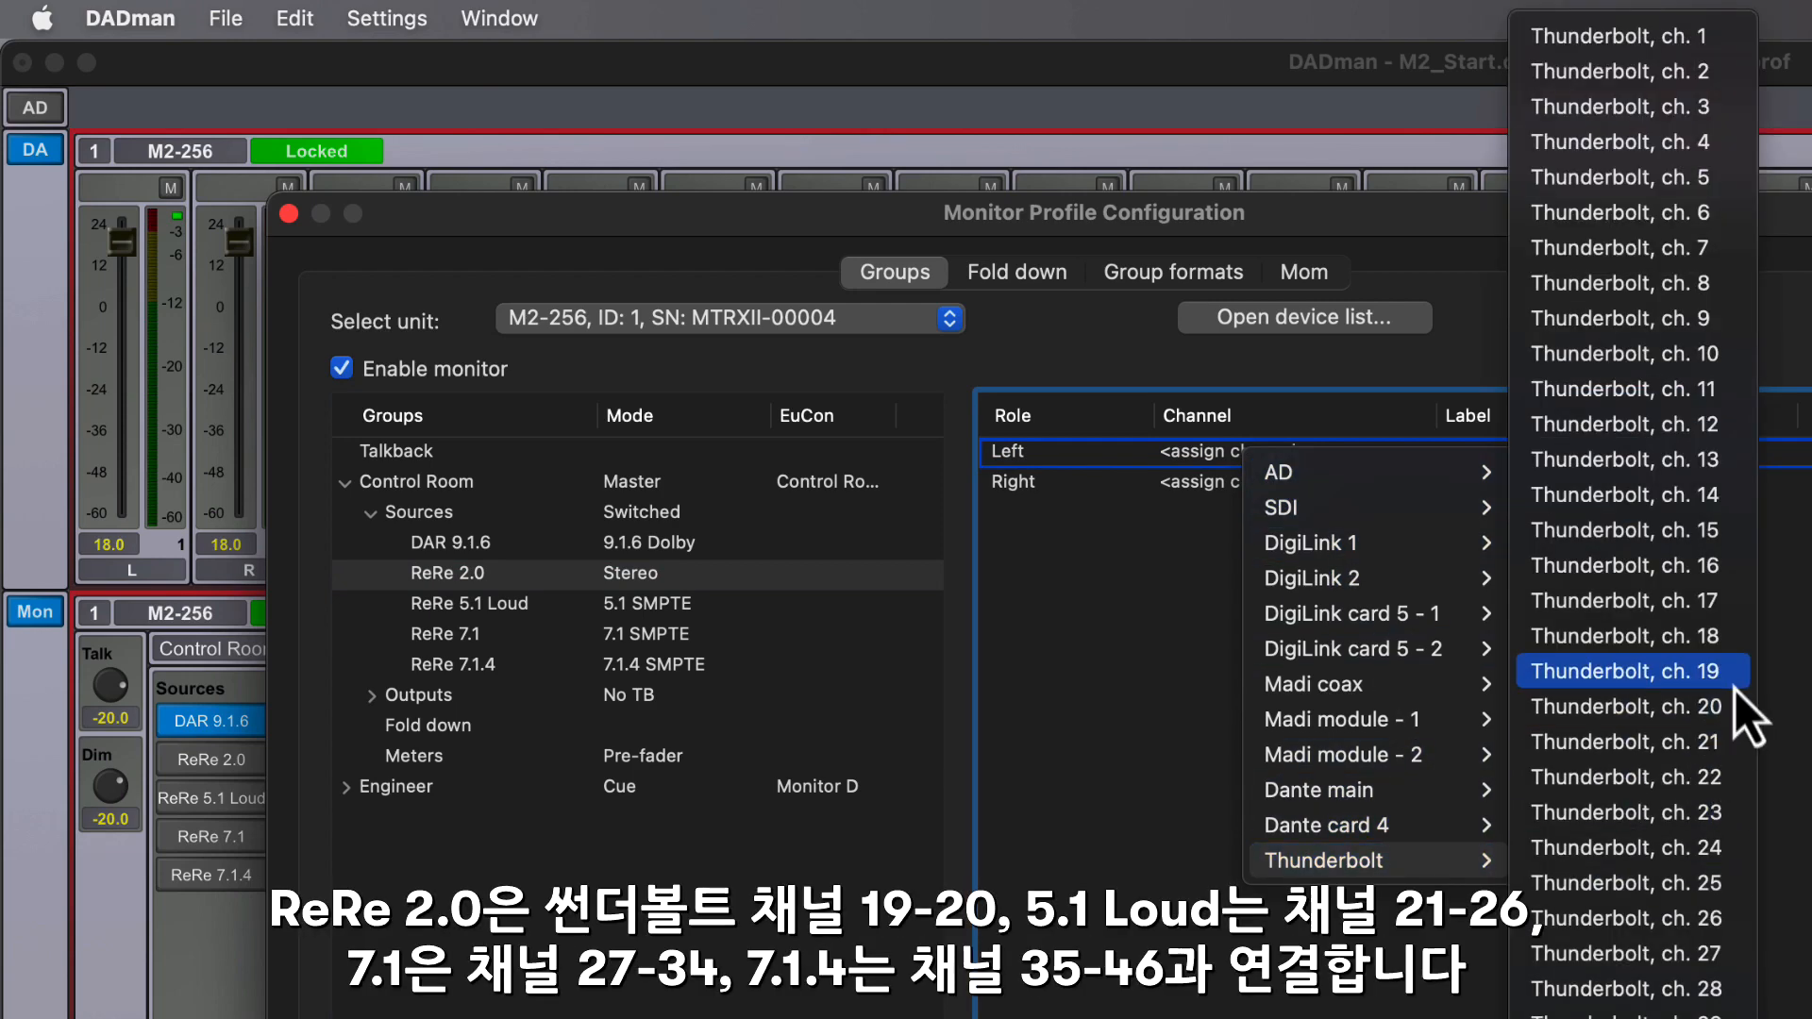
left_click(1605, 670)
left_click(1269, 482)
right_click(1269, 481)
left_click(1463, 496)
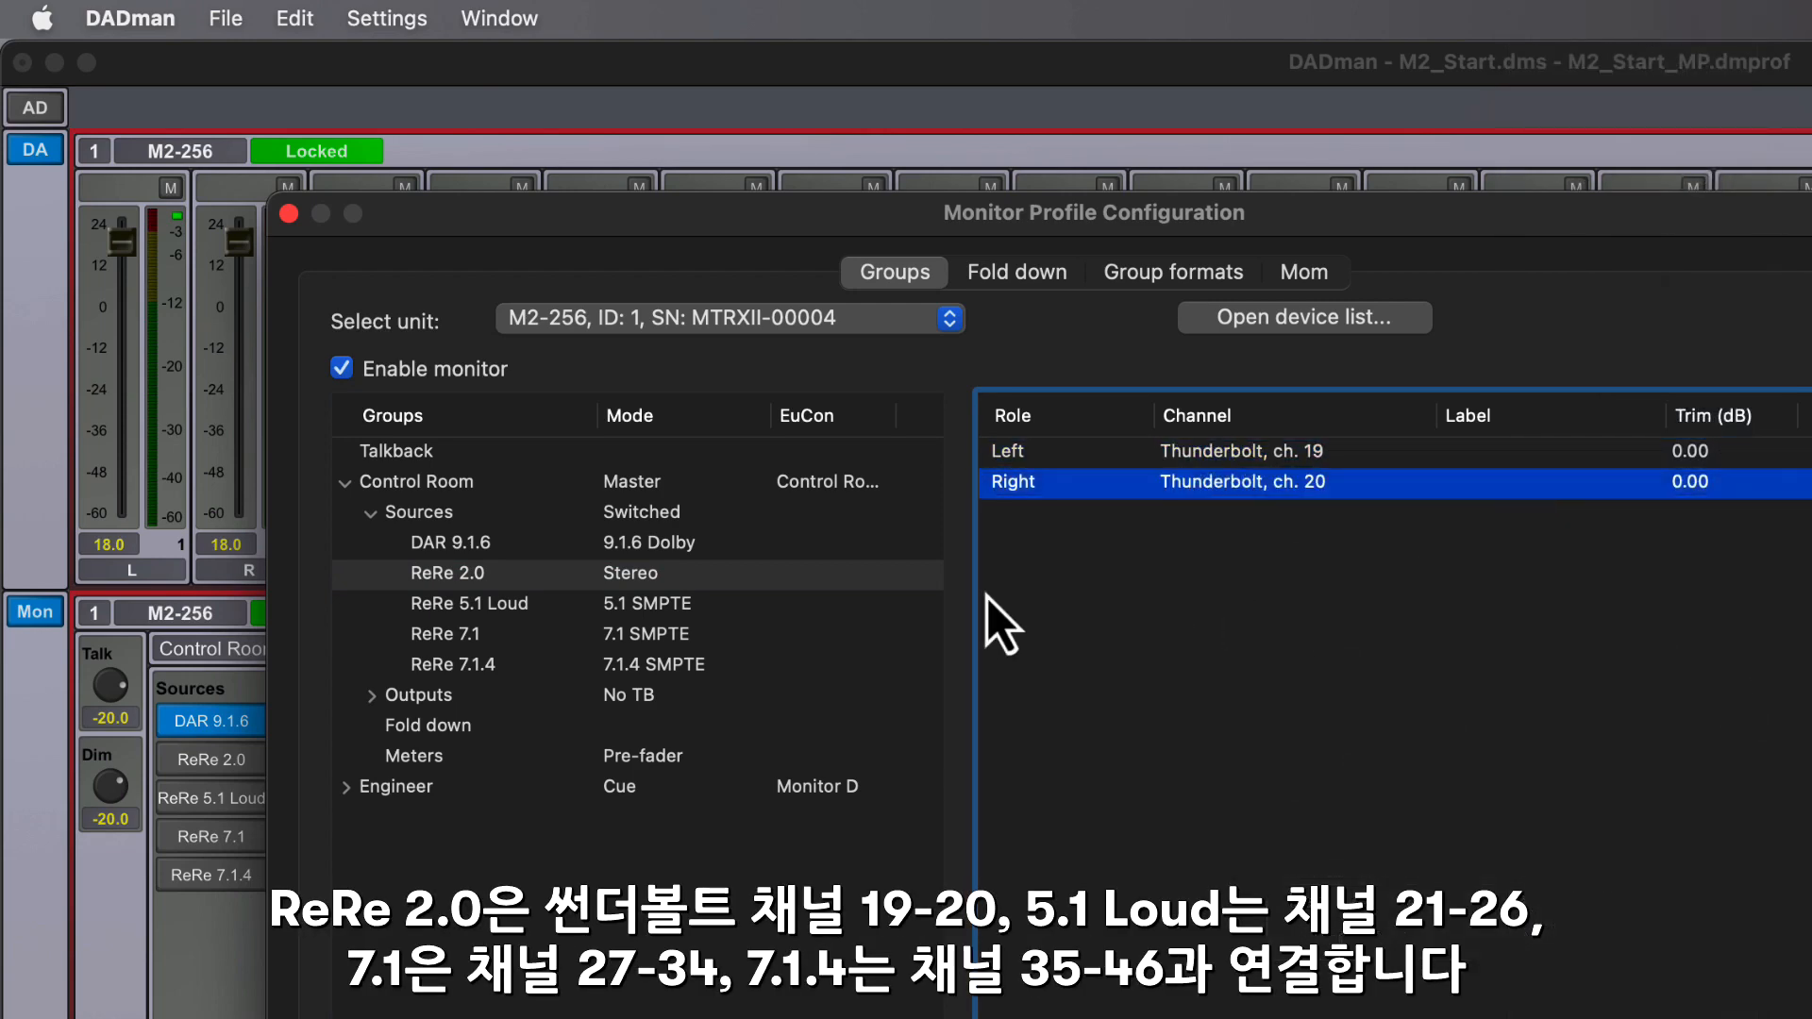
- Assign the ReRe 5.1 Loud source's roles to Thunderbolt channels 21-26
left_click(692, 610)
left_click(1242, 455)
right_click(1242, 455)
mouse_move(1369, 966)
left_click(1500, 846)
right_click(1261, 480)
left_click(1510, 424)
left_click(811, 603)
- Assign the ReRe 7.1 source's roles to Thunderbolt channels 27-34
left_click(811, 633)
right_click(1241, 455)
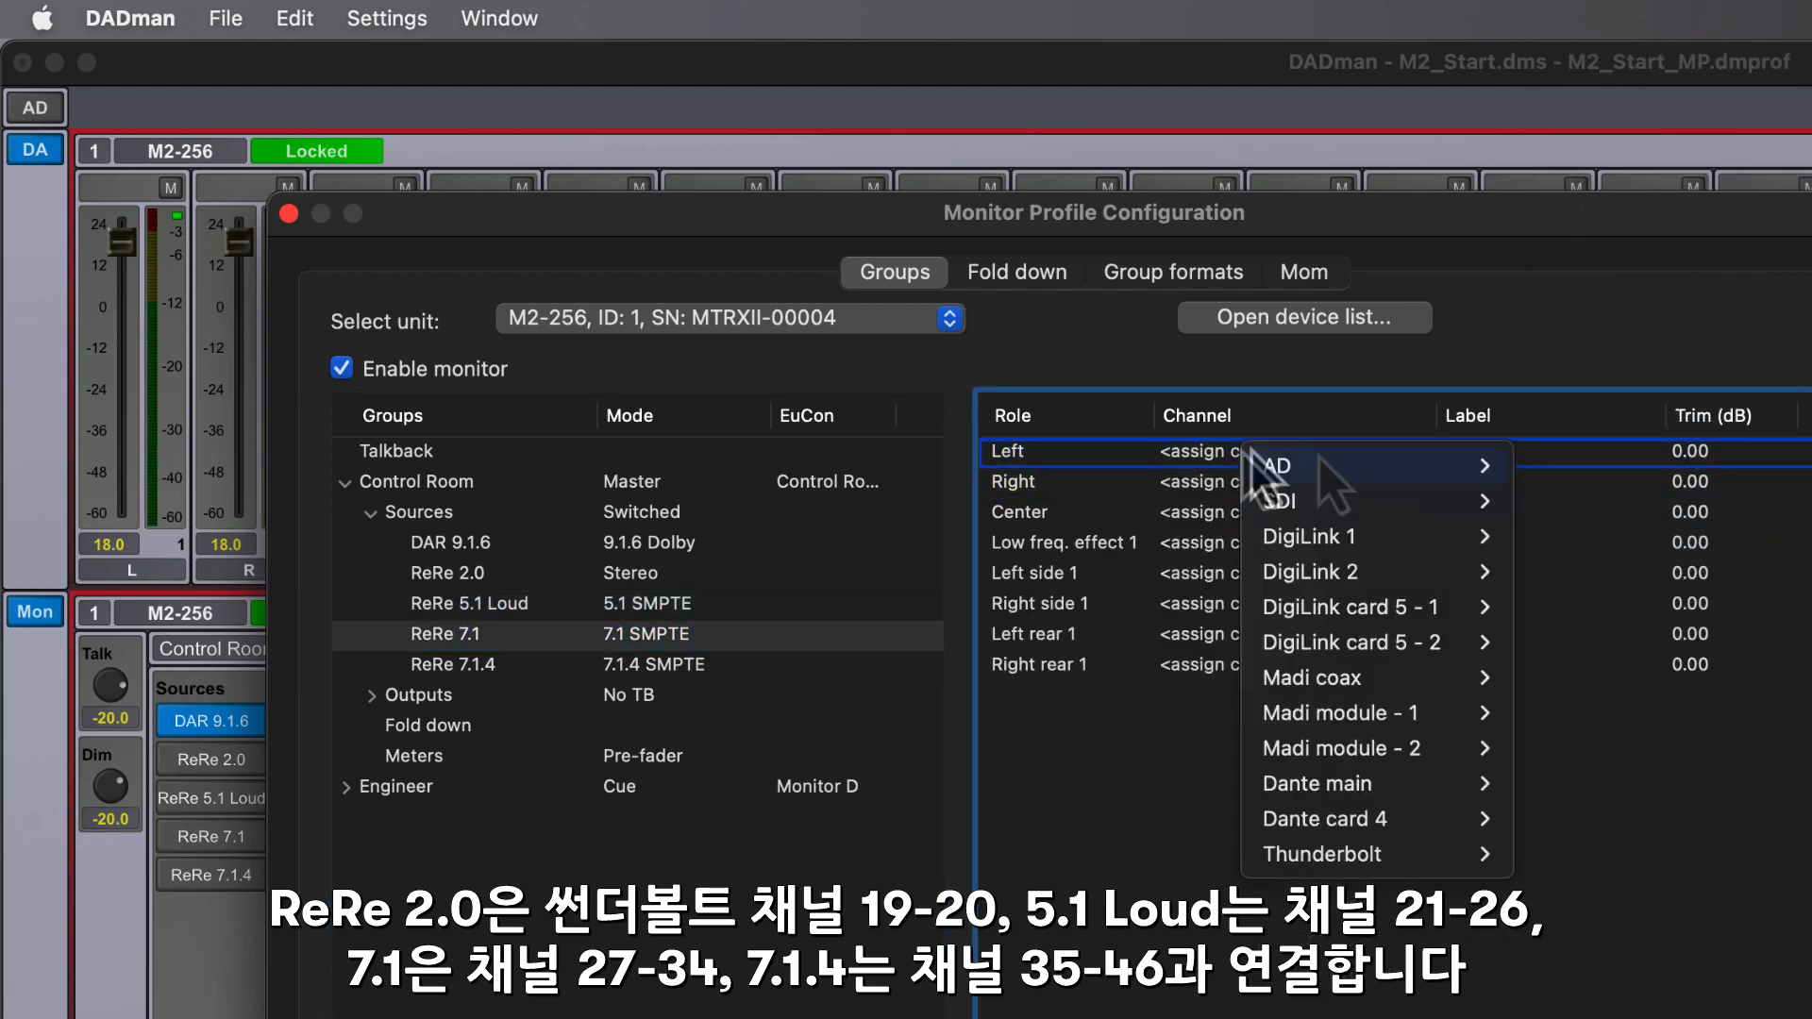
mouse_move(1369, 854)
left_click(1764, 958)
right_click(1289, 484)
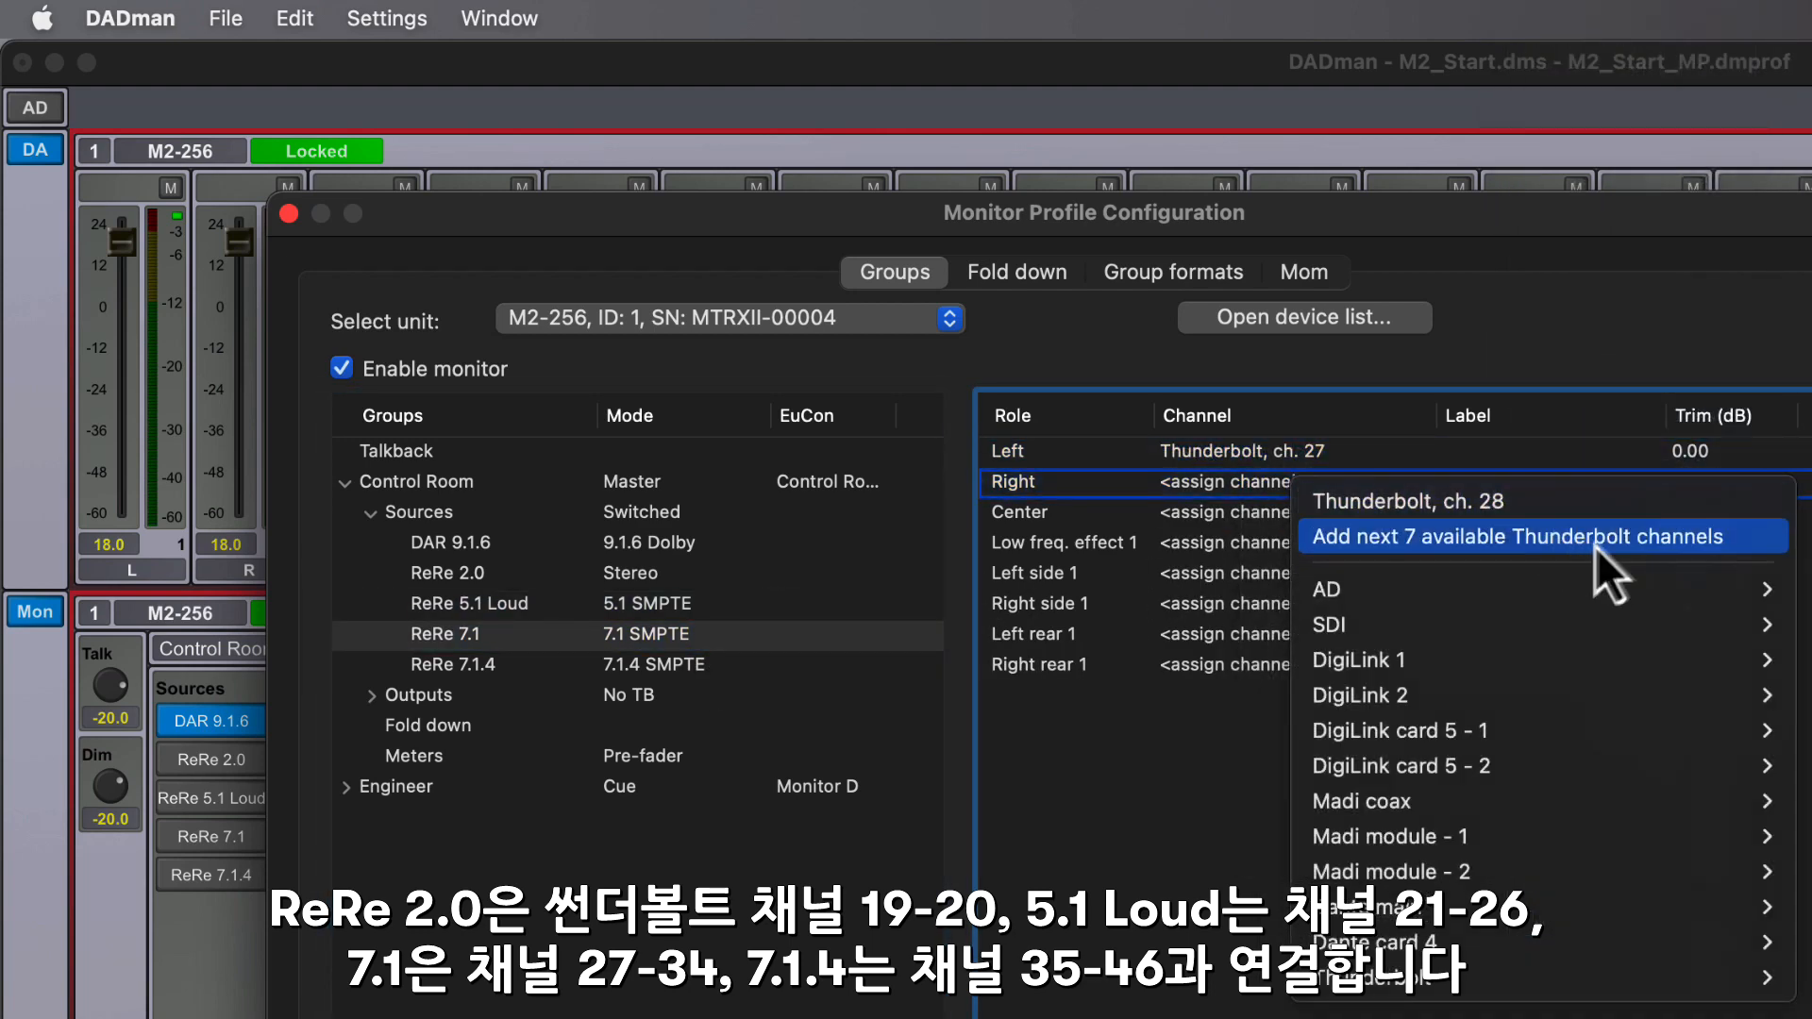
left_click(1593, 538)
- Assign the ReRe 7.1.4 source's roles to Thunderbolt channels 35-46
left_click(660, 666)
right_click(1261, 451)
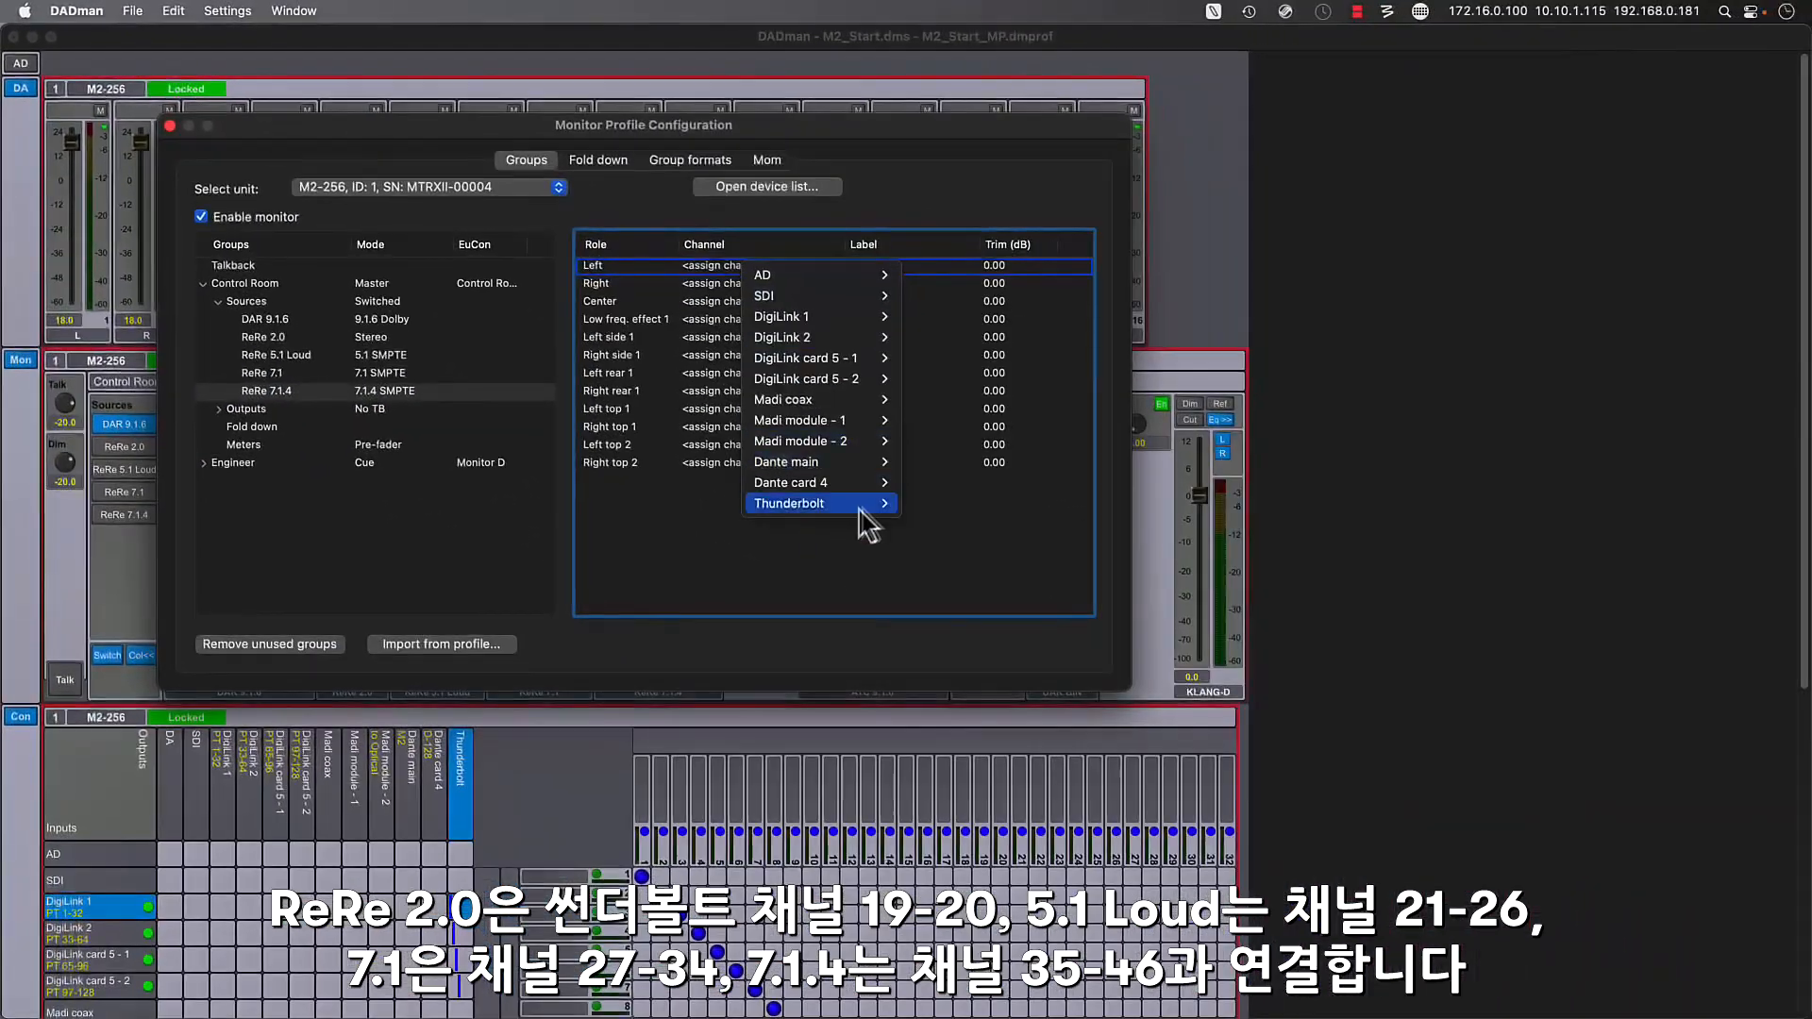
mouse_move(861, 505)
left_click(1027, 733)
right_click(766, 283)
left_click(1038, 315)
- Review the ReRe 5.1 Loud and ReRe 2.0 channel assignments and close the monitor profile configuration
left_click(359, 355)
left_click(311, 337)
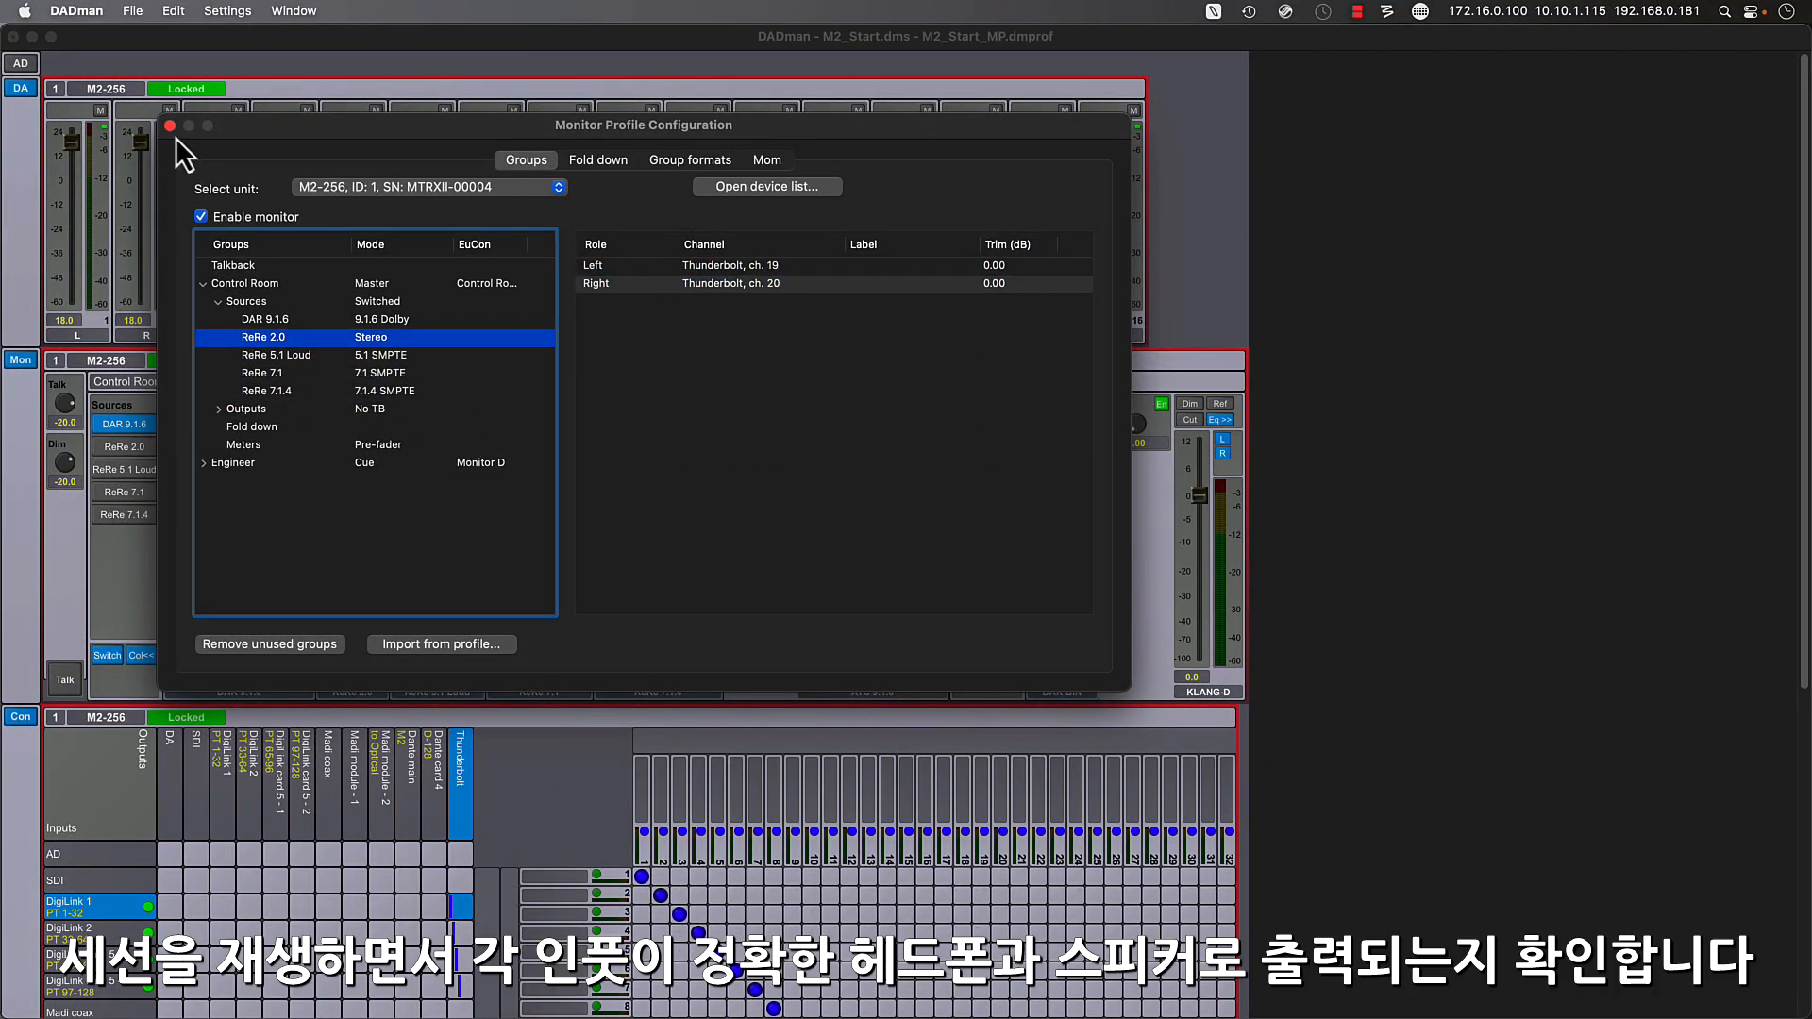
left_click(170, 126)
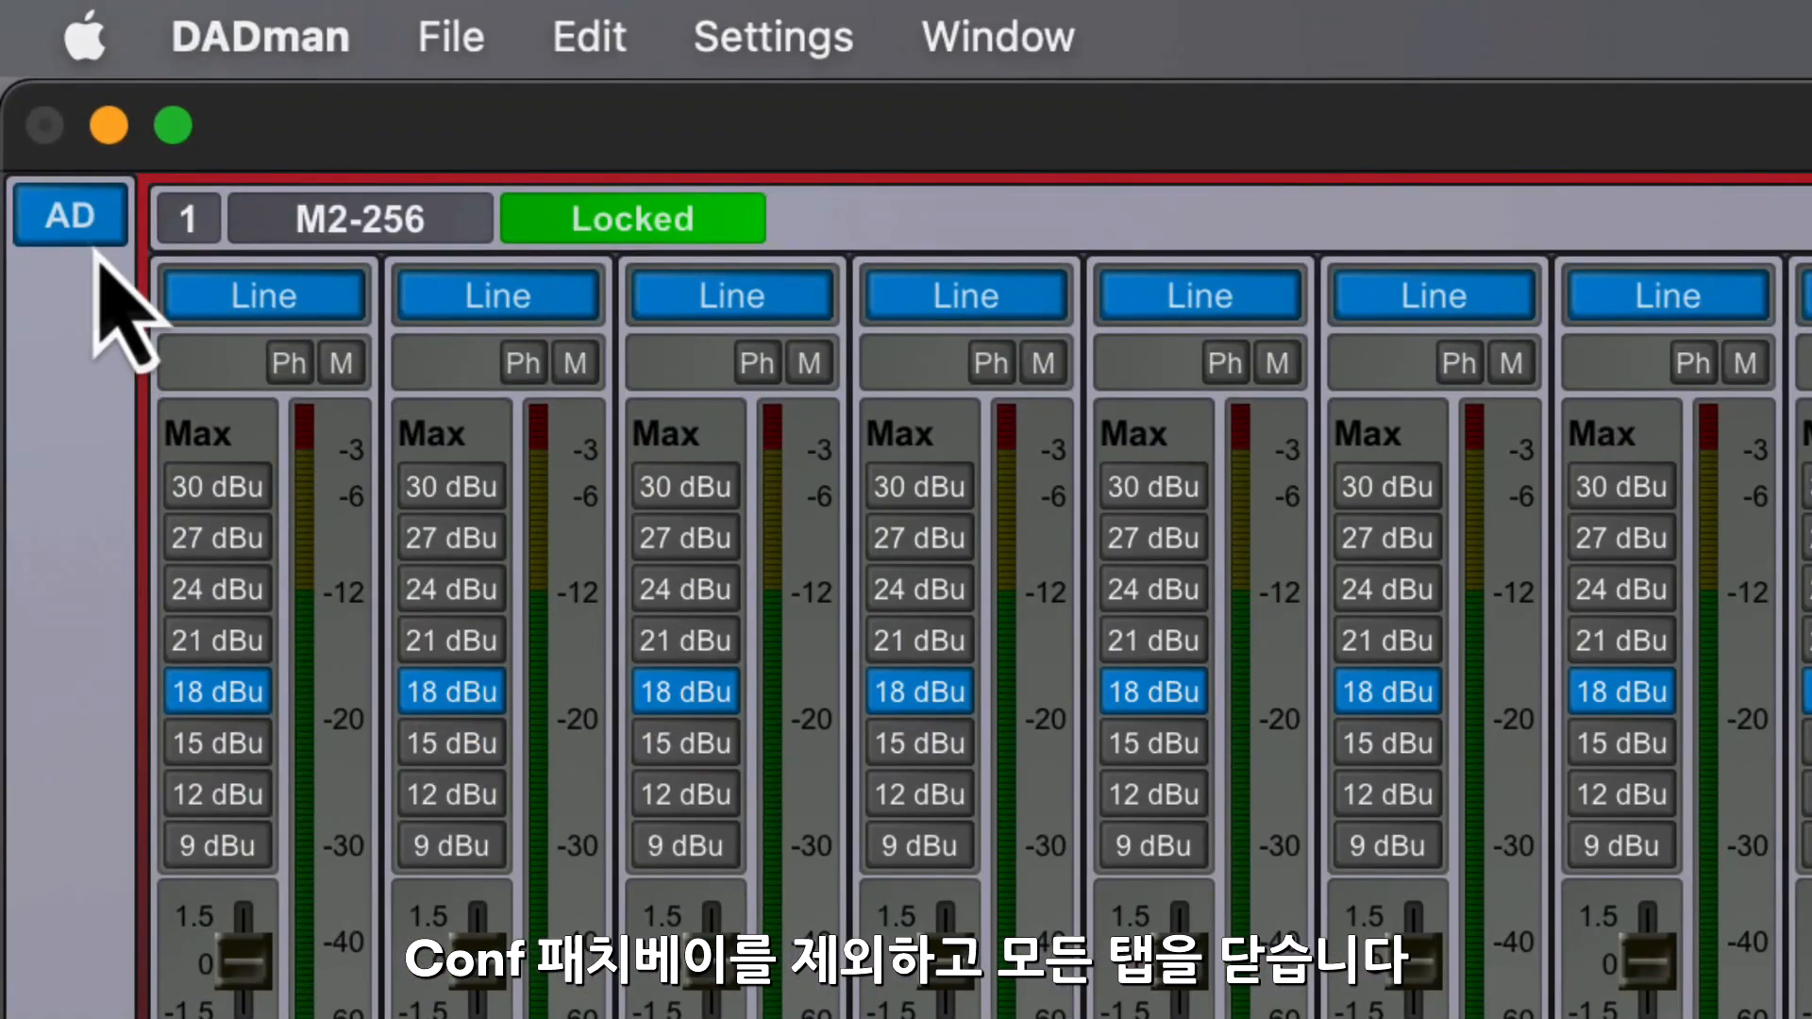
- Collapse the AD, DA, Mon and Conf sections, keeping only the connection patchbay open
left_click(71, 217)
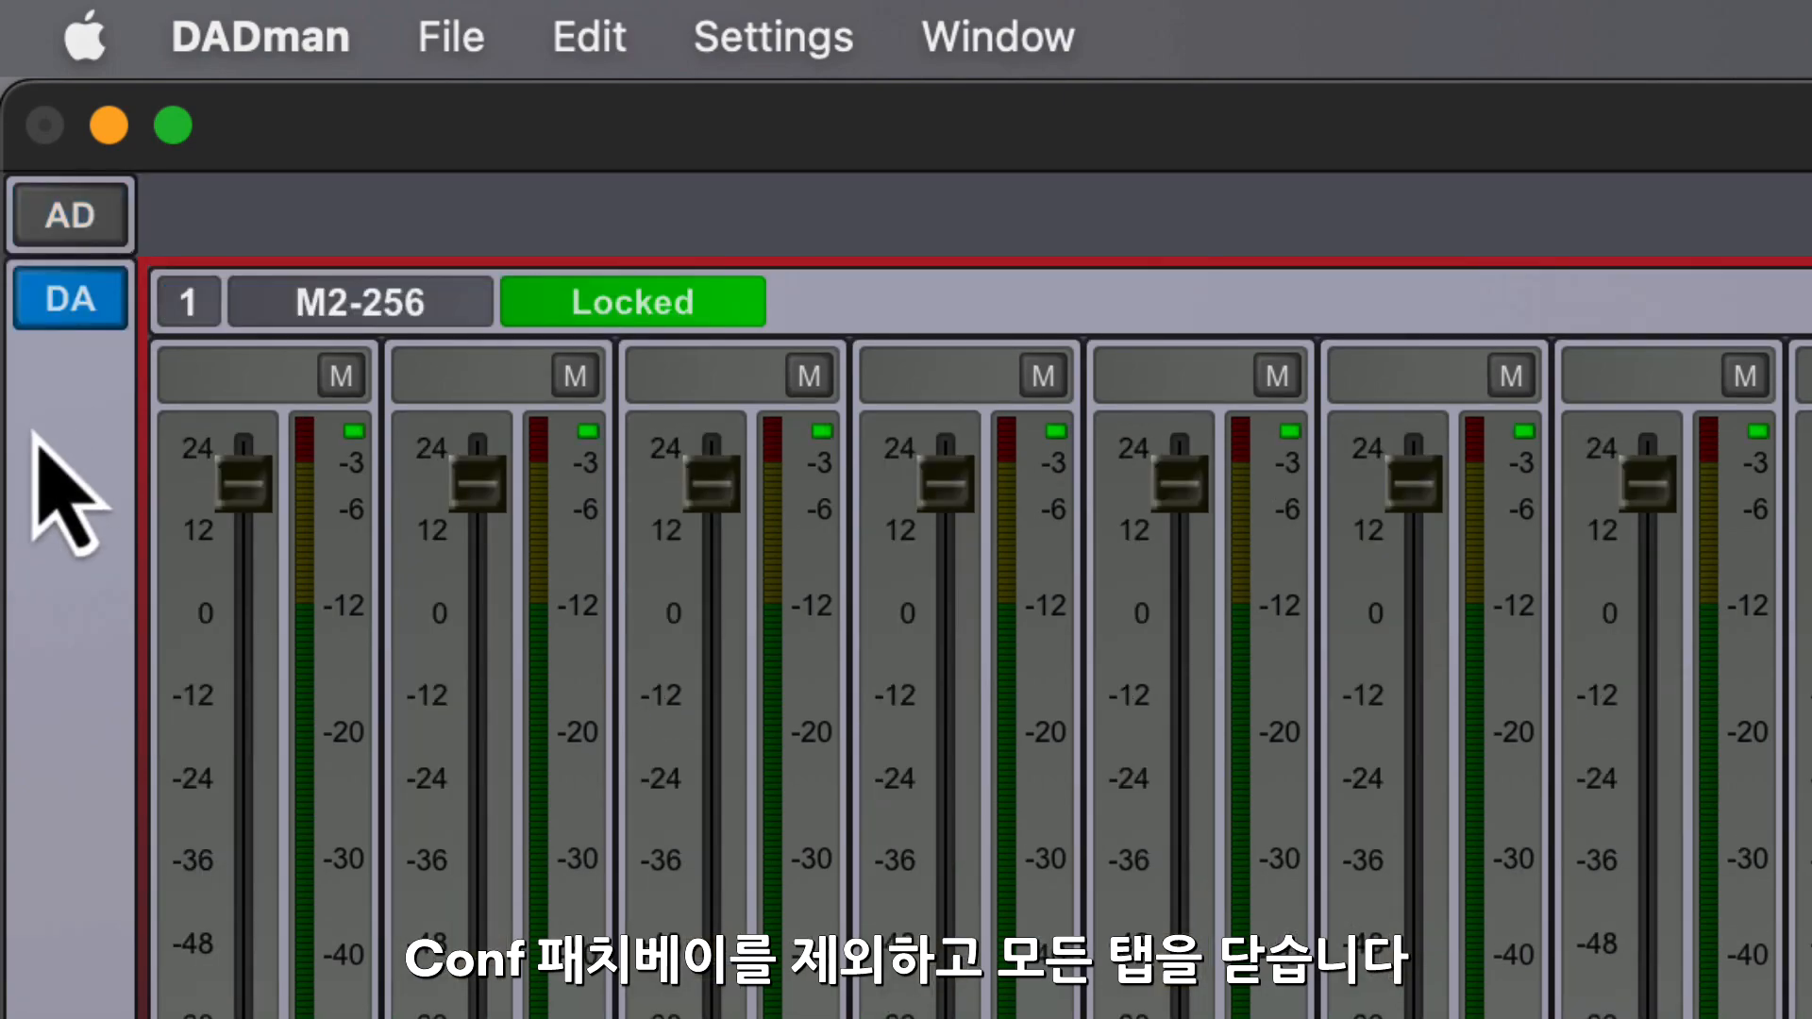
left_click(75, 296)
left_click(76, 387)
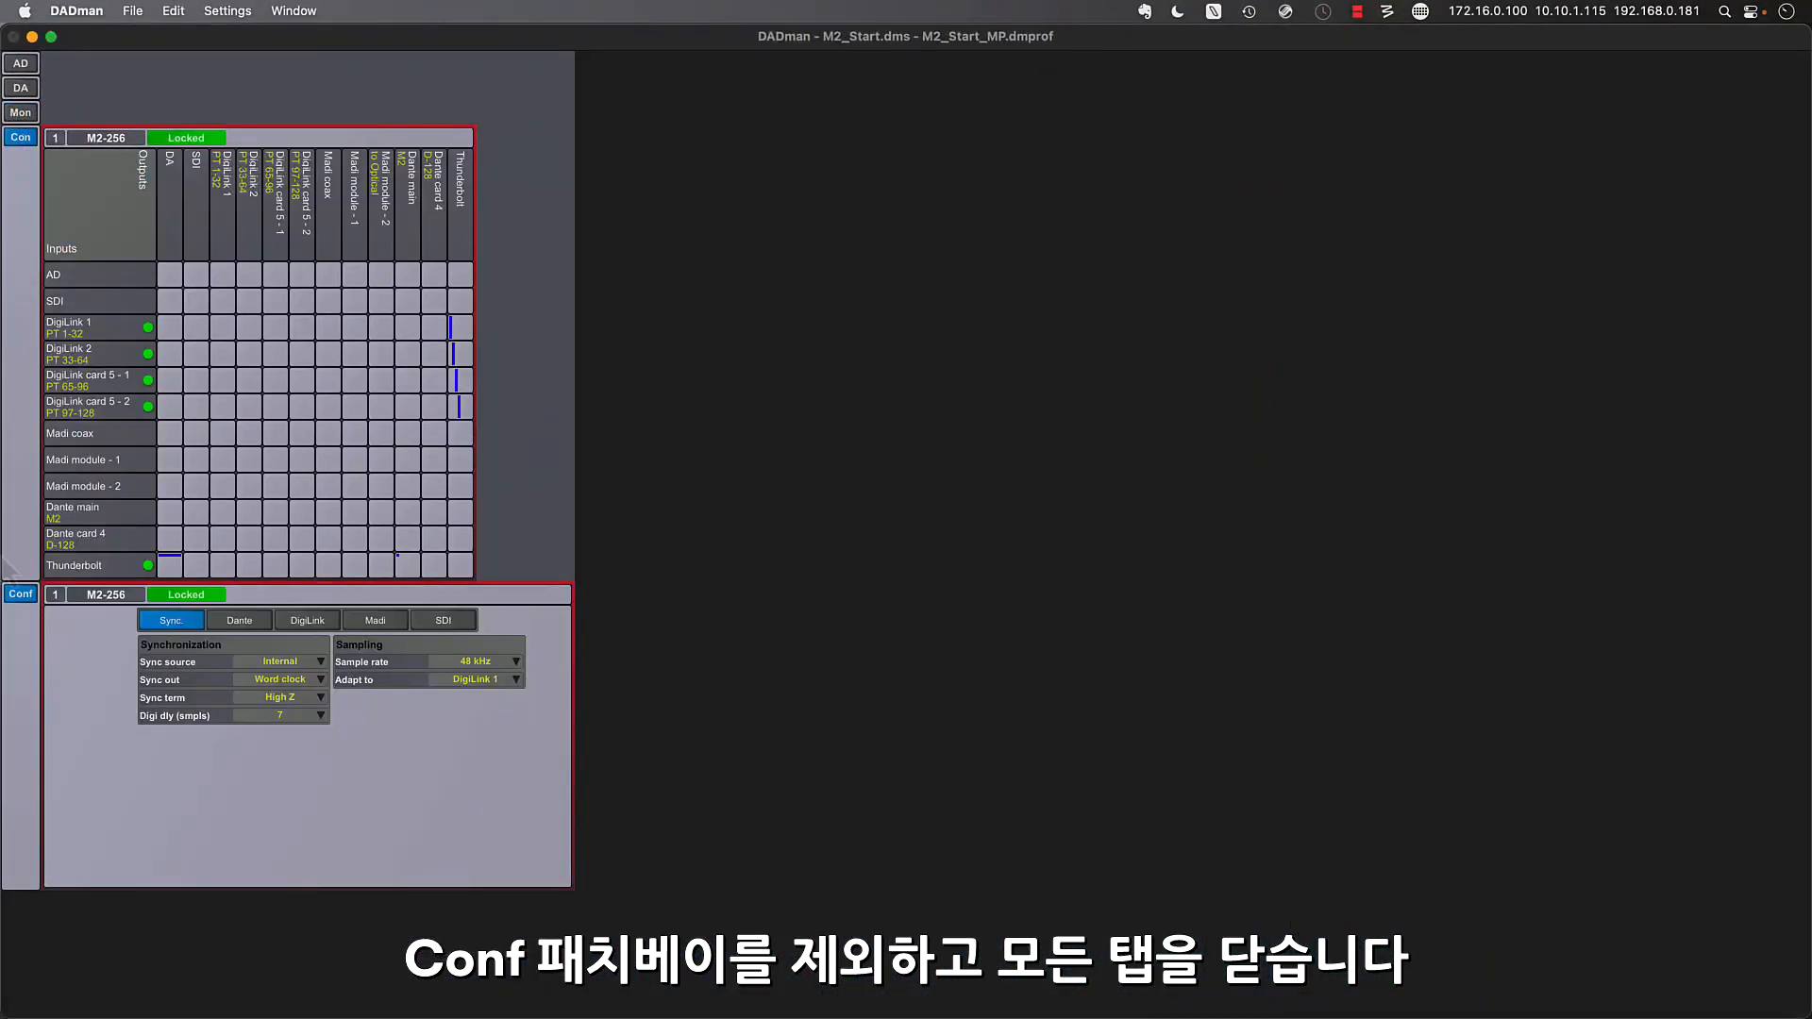
left_click(21, 594)
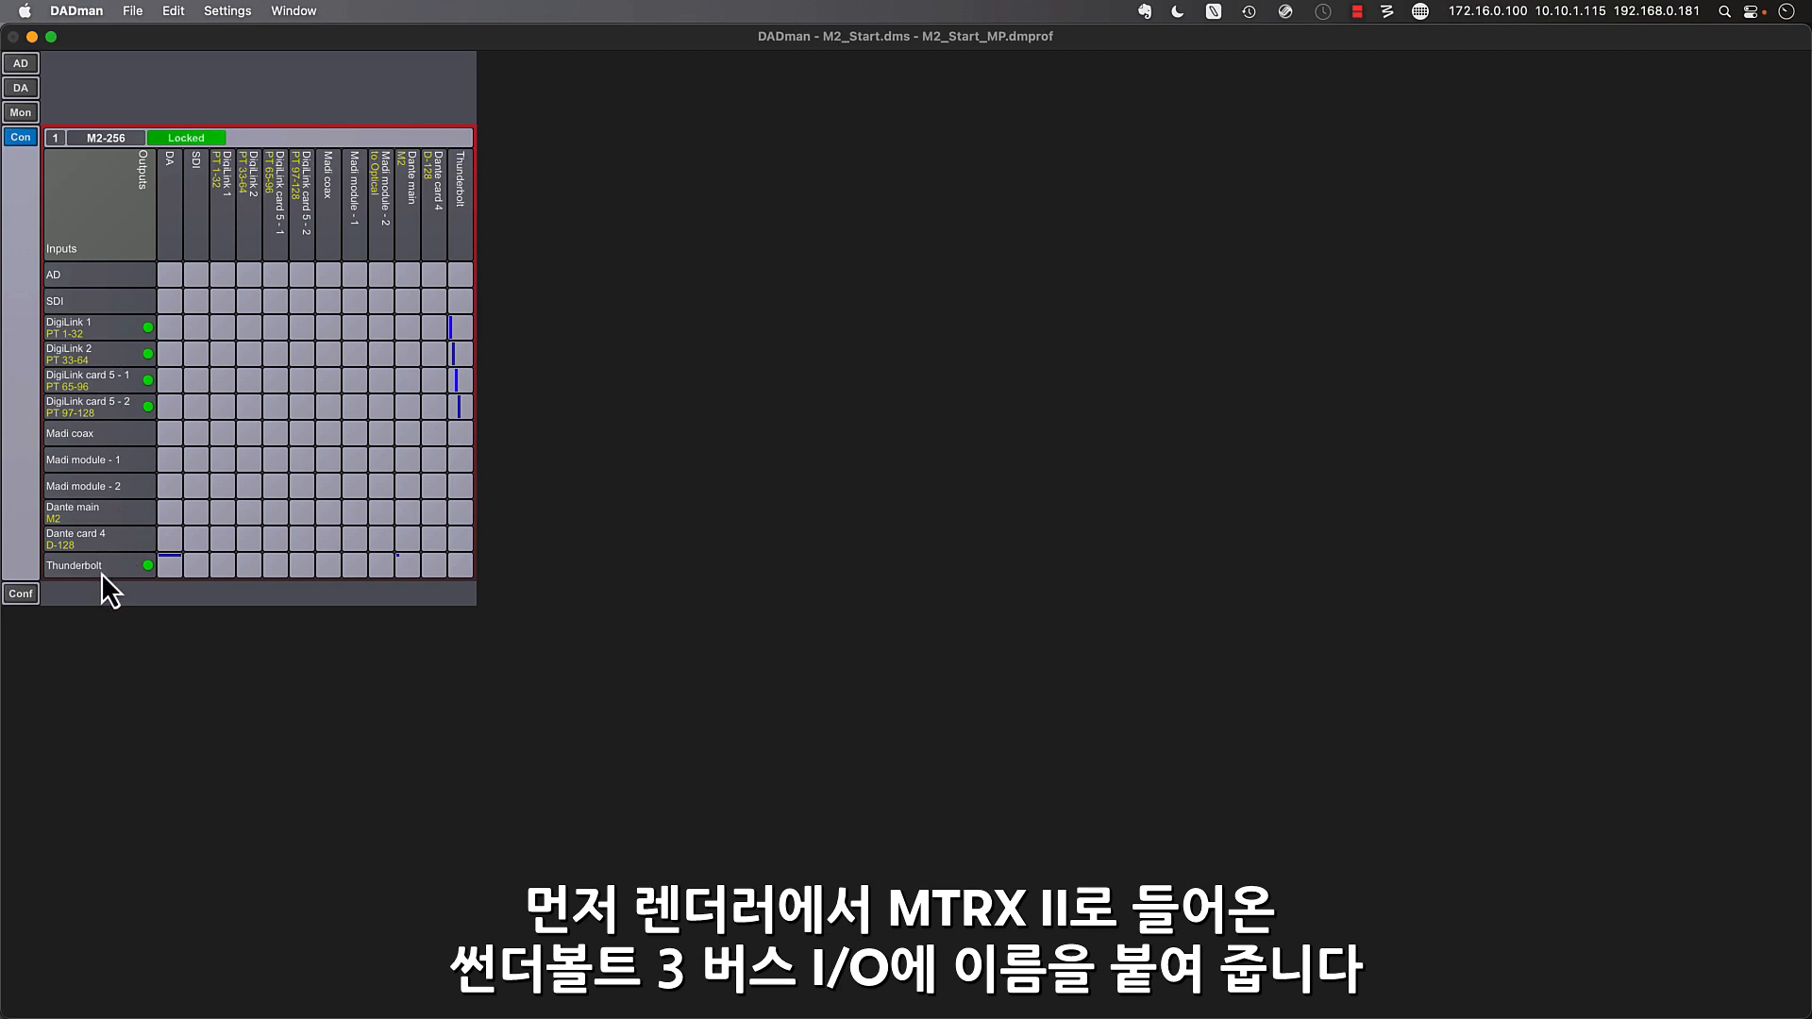
- Show the Thunderbolt-to-Thunderbolt patch grid and name inputs 1-4 DAR.L, DAR.R, DAR.C and DAR.LFE
left_click(101, 568)
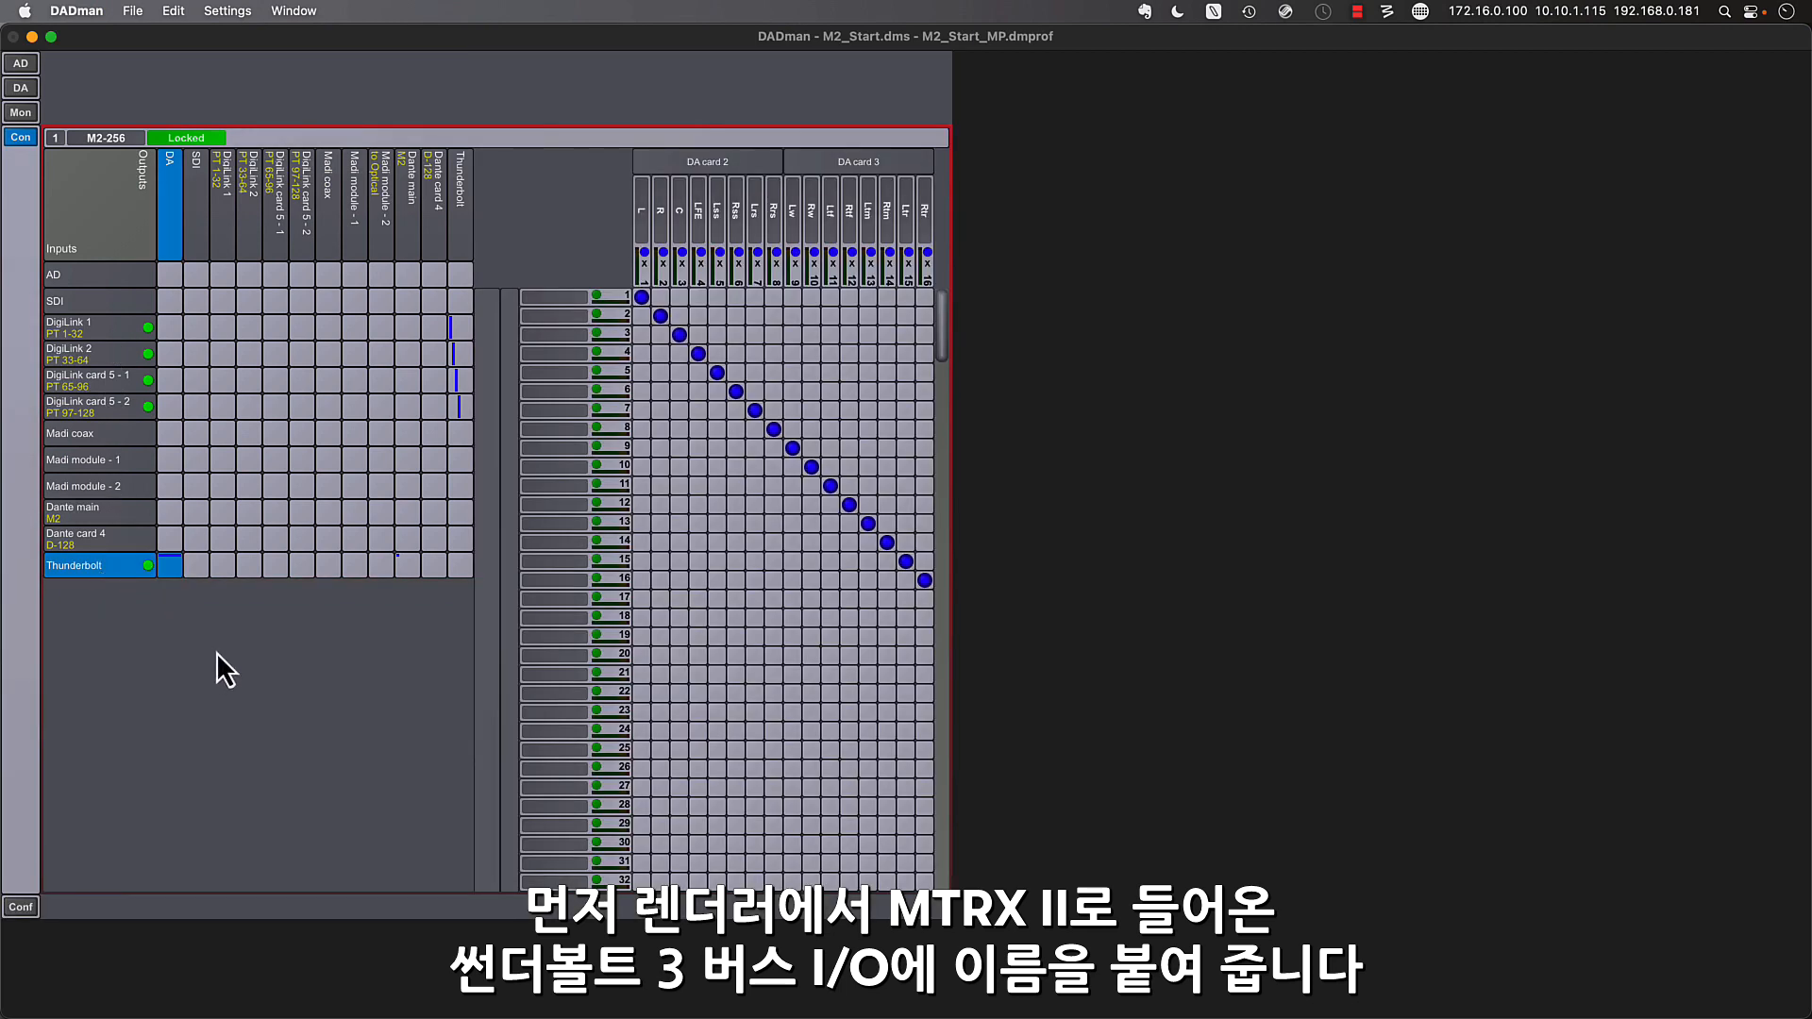
left_click(462, 193)
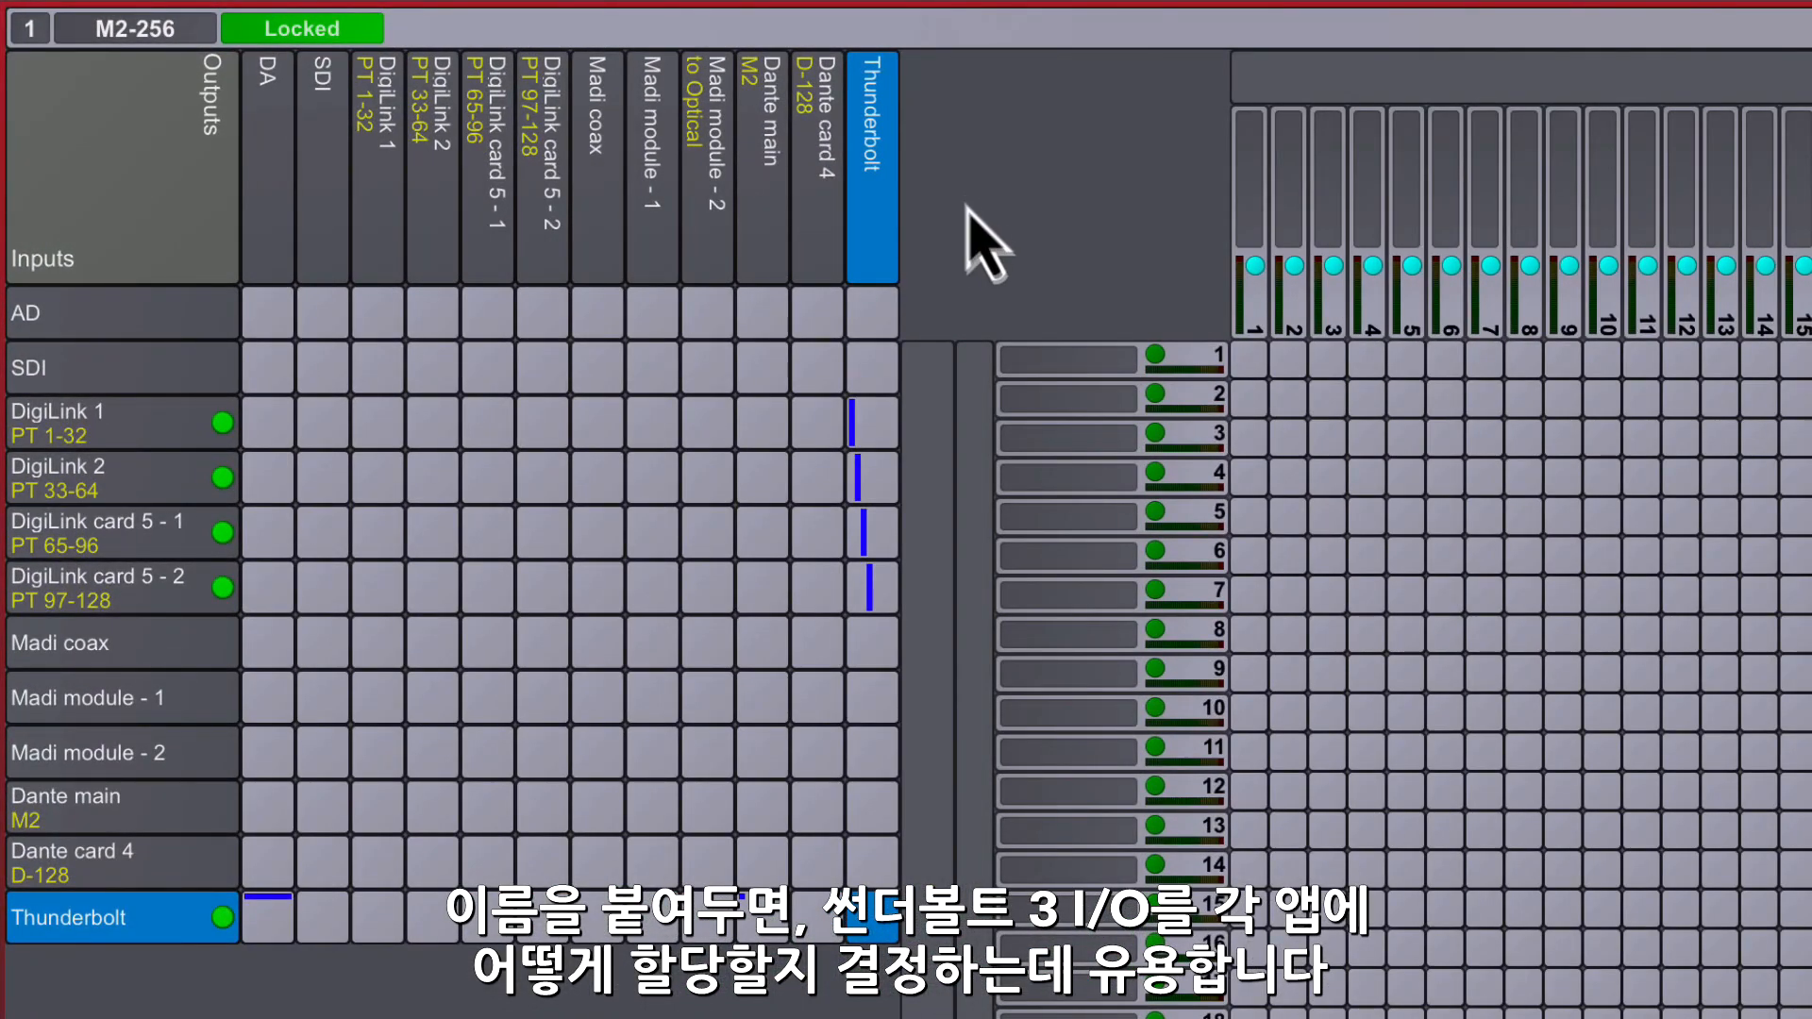
left_click(1056, 365)
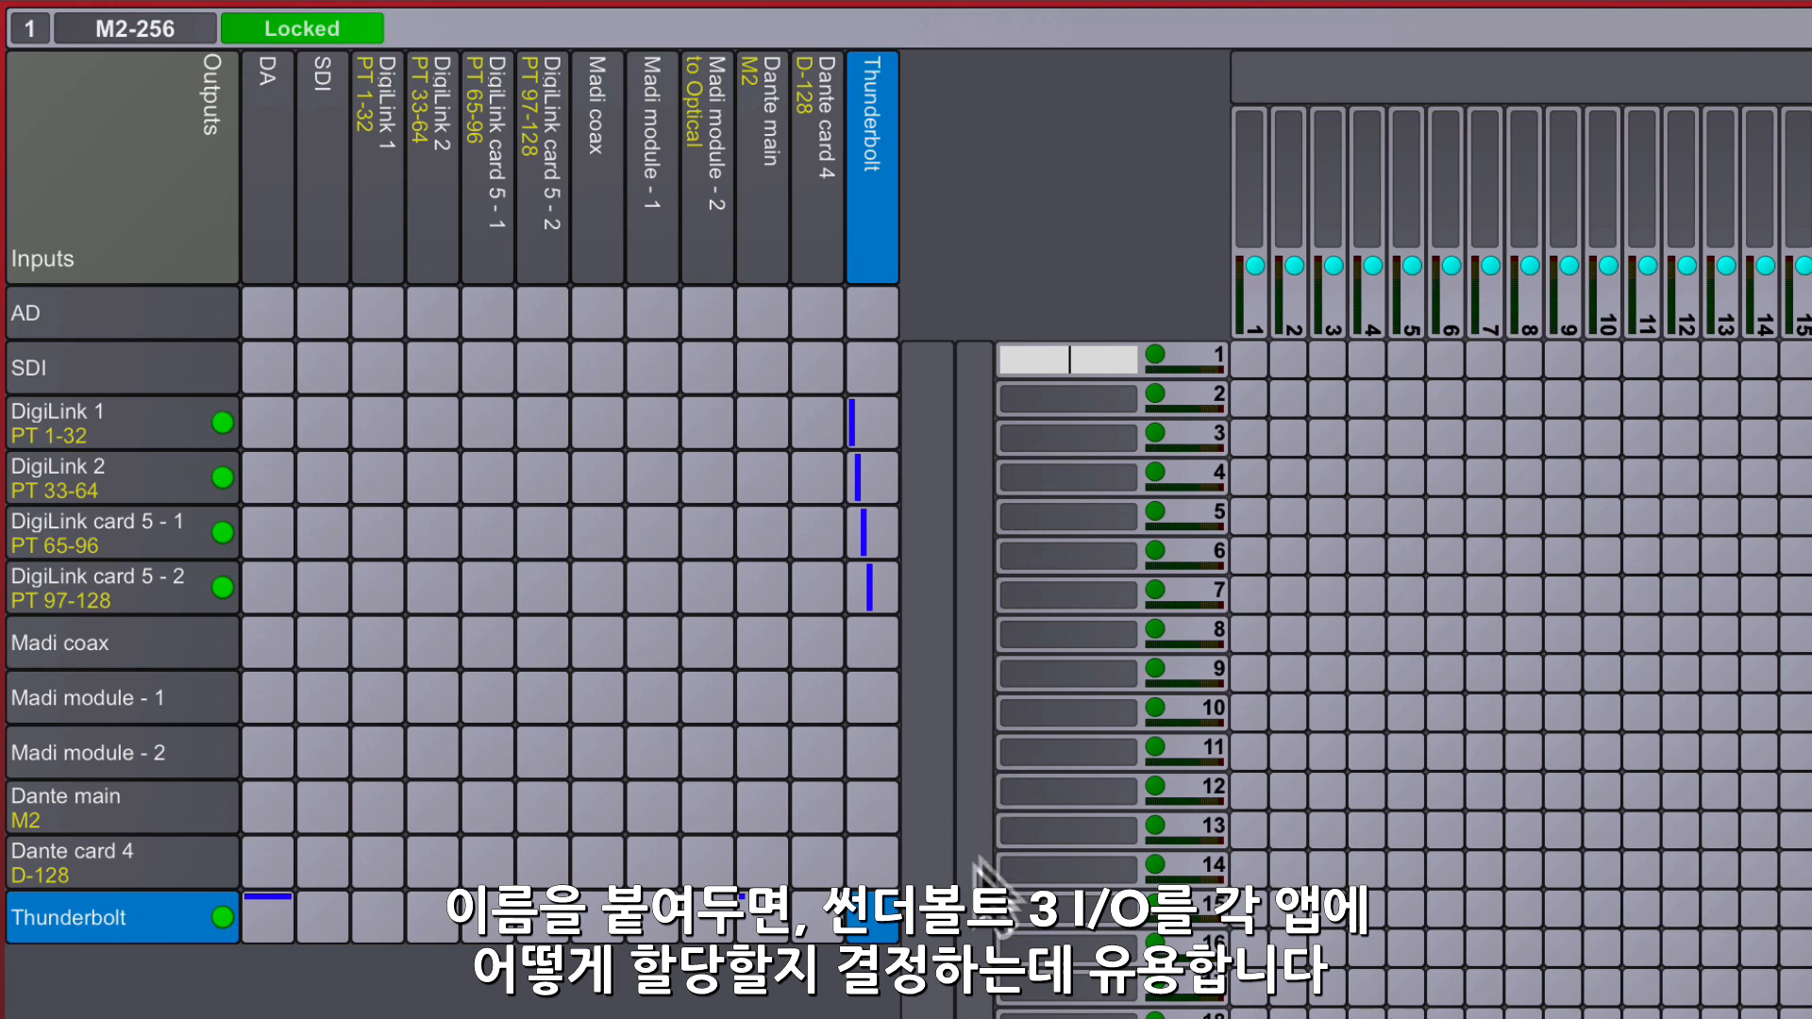
type("DAR.L")
key("Tab")
type("DAR.R")
key("Tab")
type("DAR.C")
key("Tab")
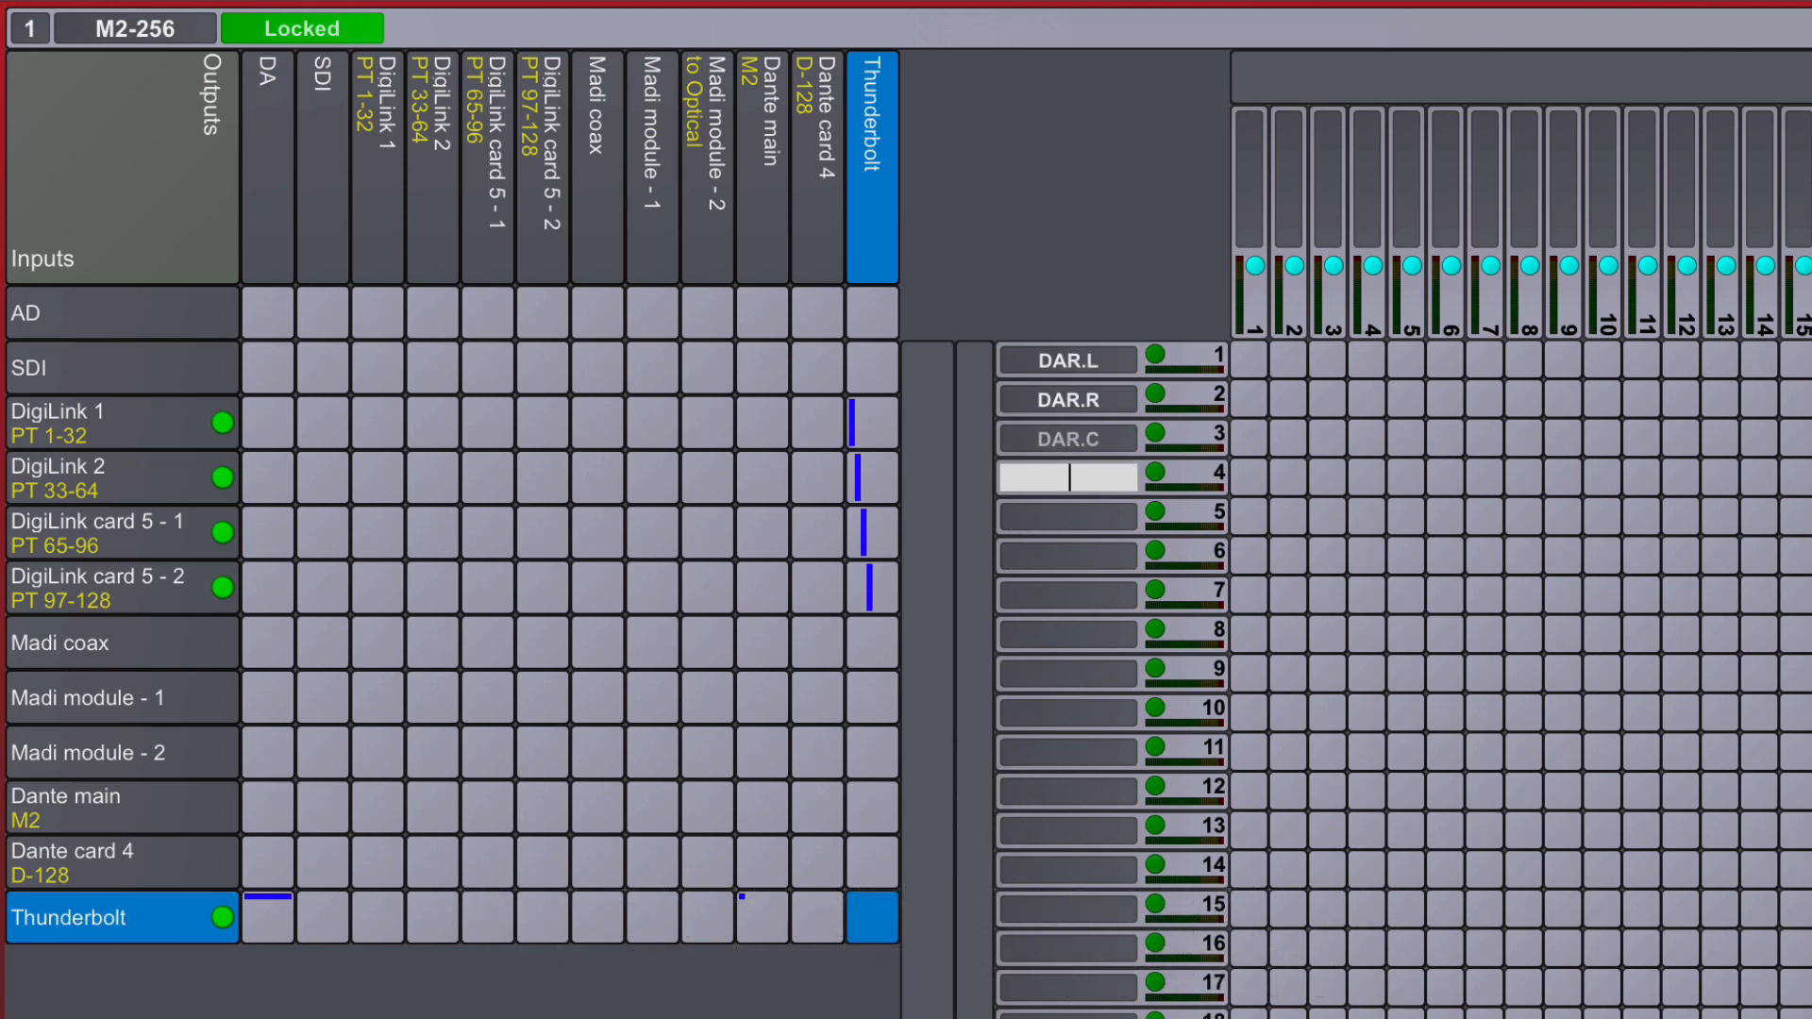
type("DAR.LFE")
- Name Thunderbolt inputs 5-10 DAR.Lss, DAR.Rss, DAR.Lrs, DAR.Rrs, DAR.Lw and DAR.Rw
key("Tab")
type("DAR.Rss")
key("Tab")
type("DAR.Lrs")
- Name Thunderbolt inputs 11-16 with the DAR prefix for the Ltf, Rtf, Ltm, Rtm, Ltr and Rtr speakers
key("Tab")
type("DA")
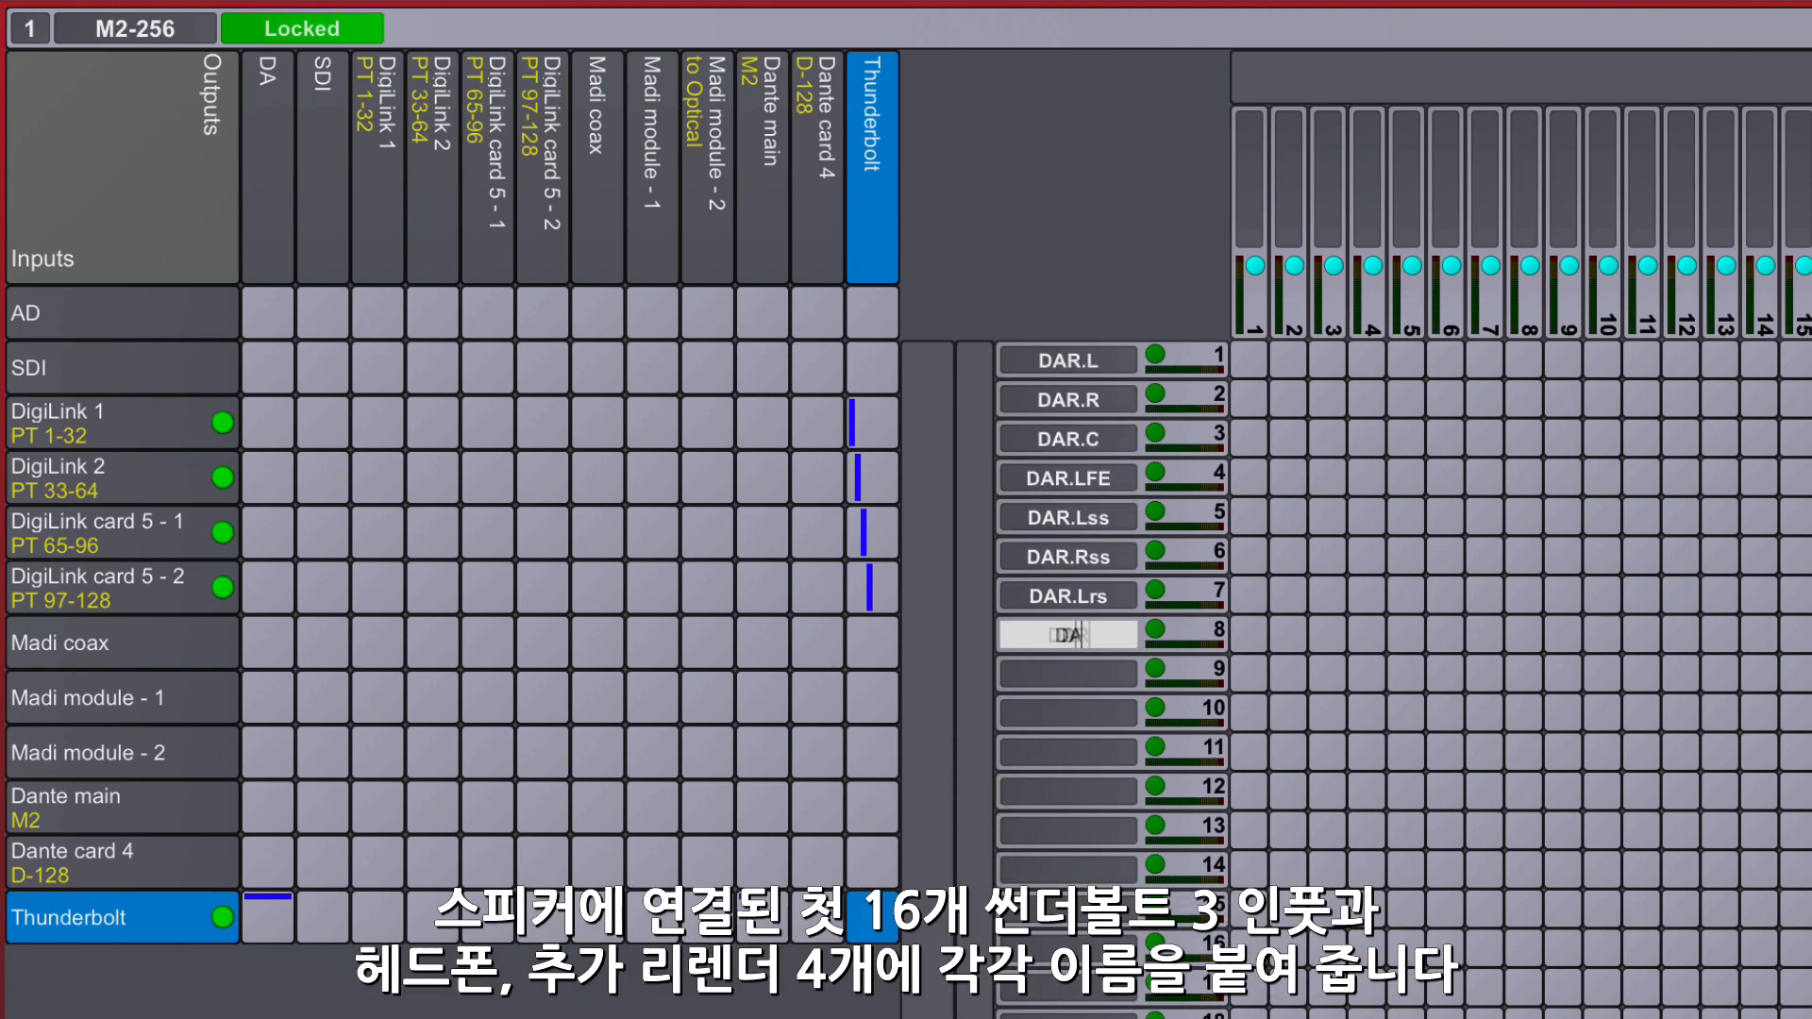
type("R.Rw")
key("Tab")
type("DAR.Ltf")
key("Tab")
type("DAR.Rtf")
key("Tab")
type("DAR.Ltm")
key("Tab")
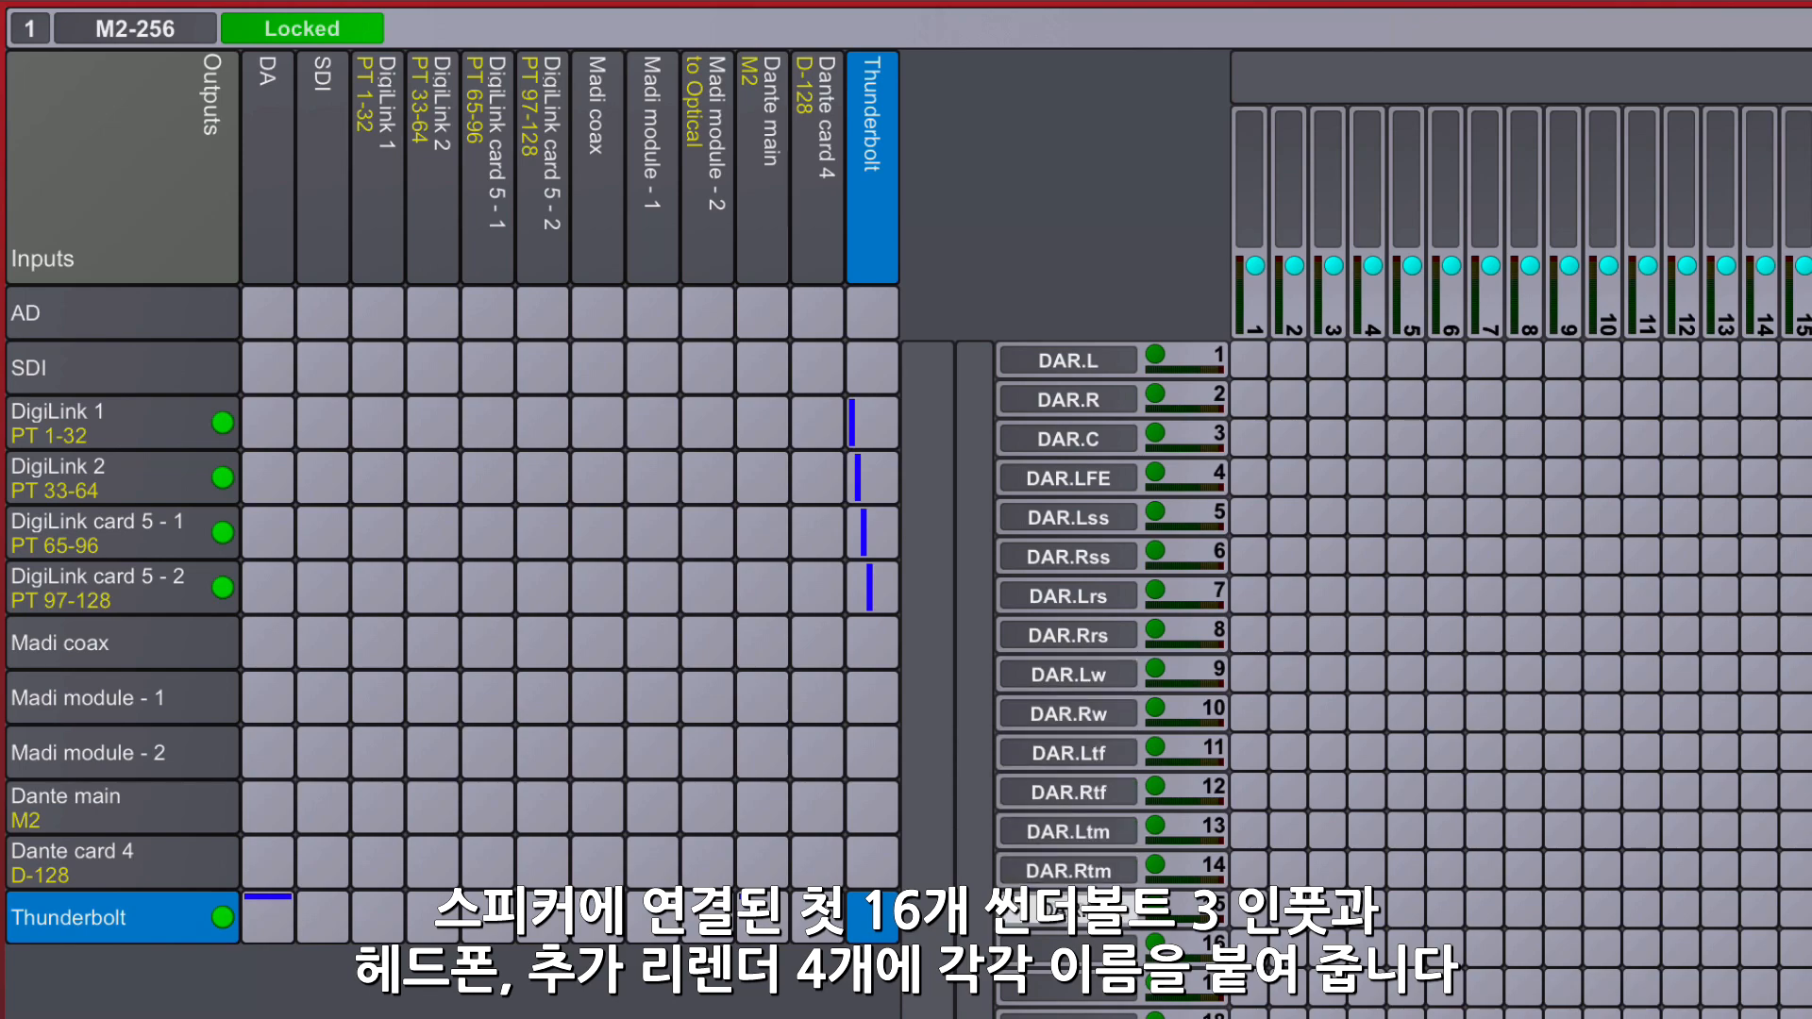
key("Tab")
- Name Thunderbolt inputs 17 and 18 BIN.L and BIN.R for the binaural headphone feed
type("BIN.L")
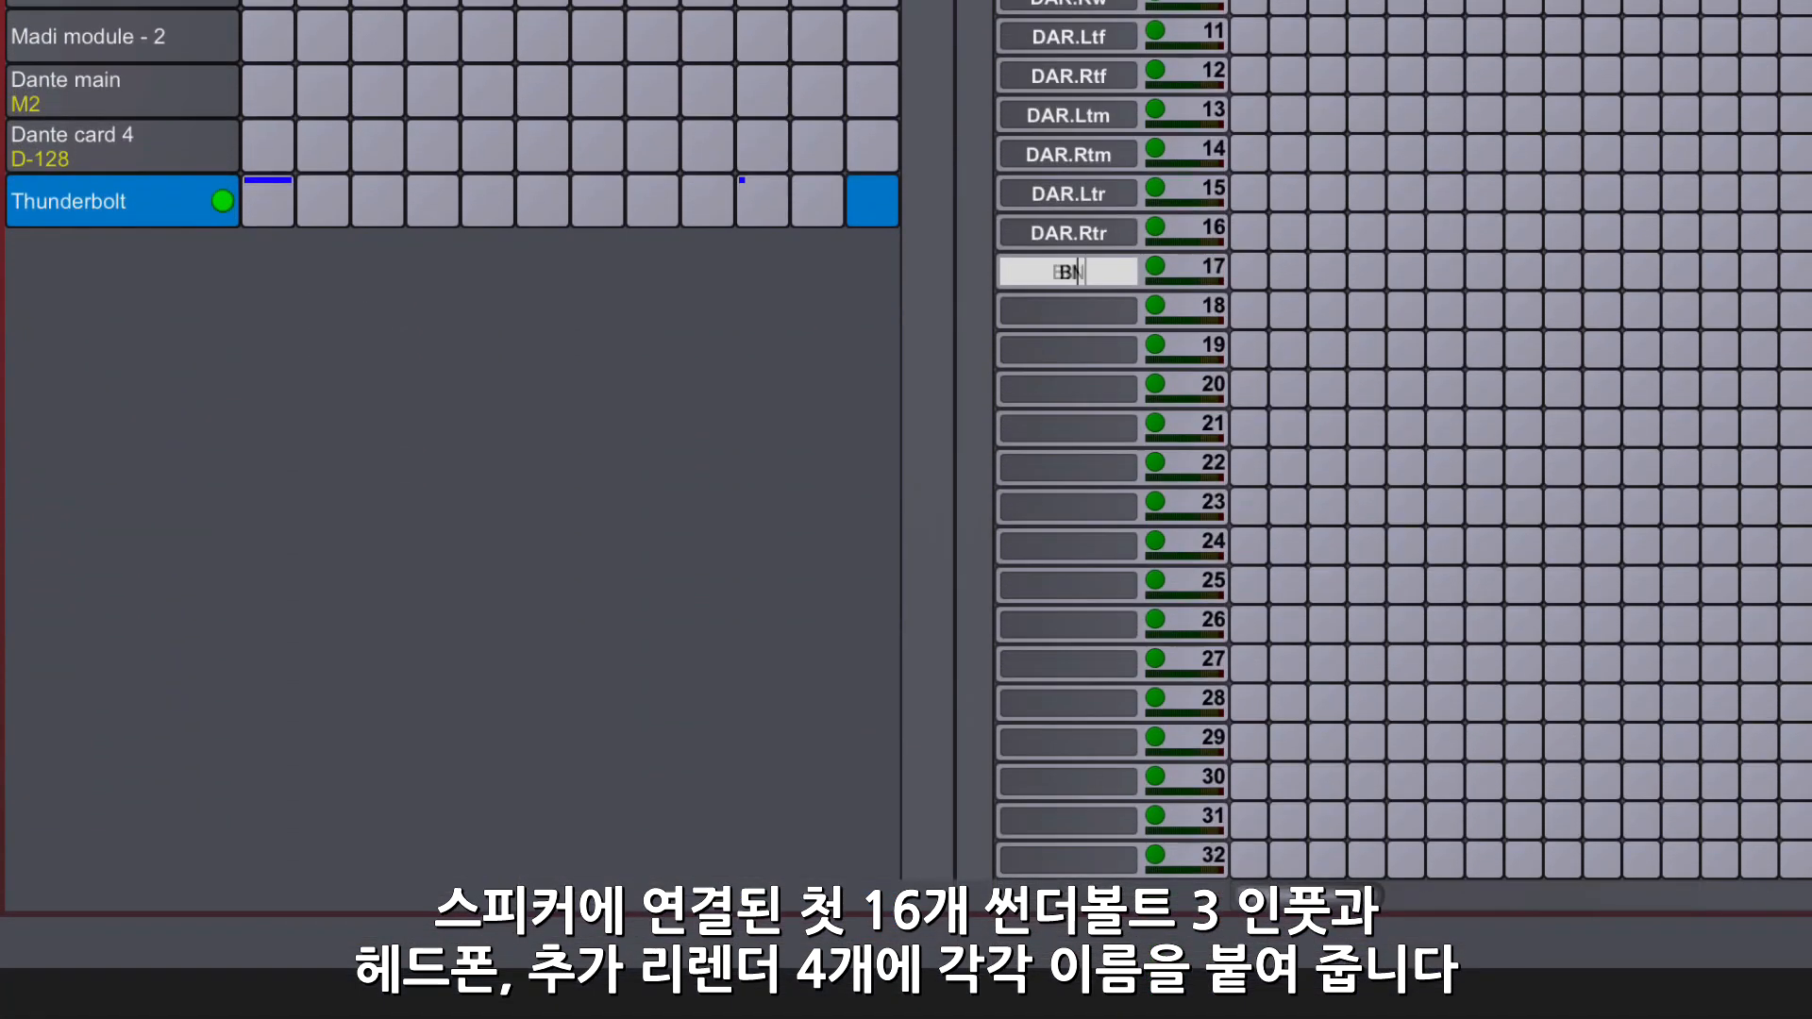
key("Tab")
type("BIN.R")
key("Tab")
- Name the re-render inputs with speaker suffixes, using prefixes RR2 for 19-20, RR6 for 21-26, RR8 for 27-34 and RR12 for 35-46
type("RR2.L\tRR2.R\tRR6.L\tRR6.R\tRR6.C\tRR6.LFE\tRR6.Ls\tRR6.Rs\tRR8")
type(".L\tRR8.R\tRR8.C\tRR8.LFE\tRR8.Lss\tRR8.Rss\tRR8.Lrs\tRR8.Rrs\t")
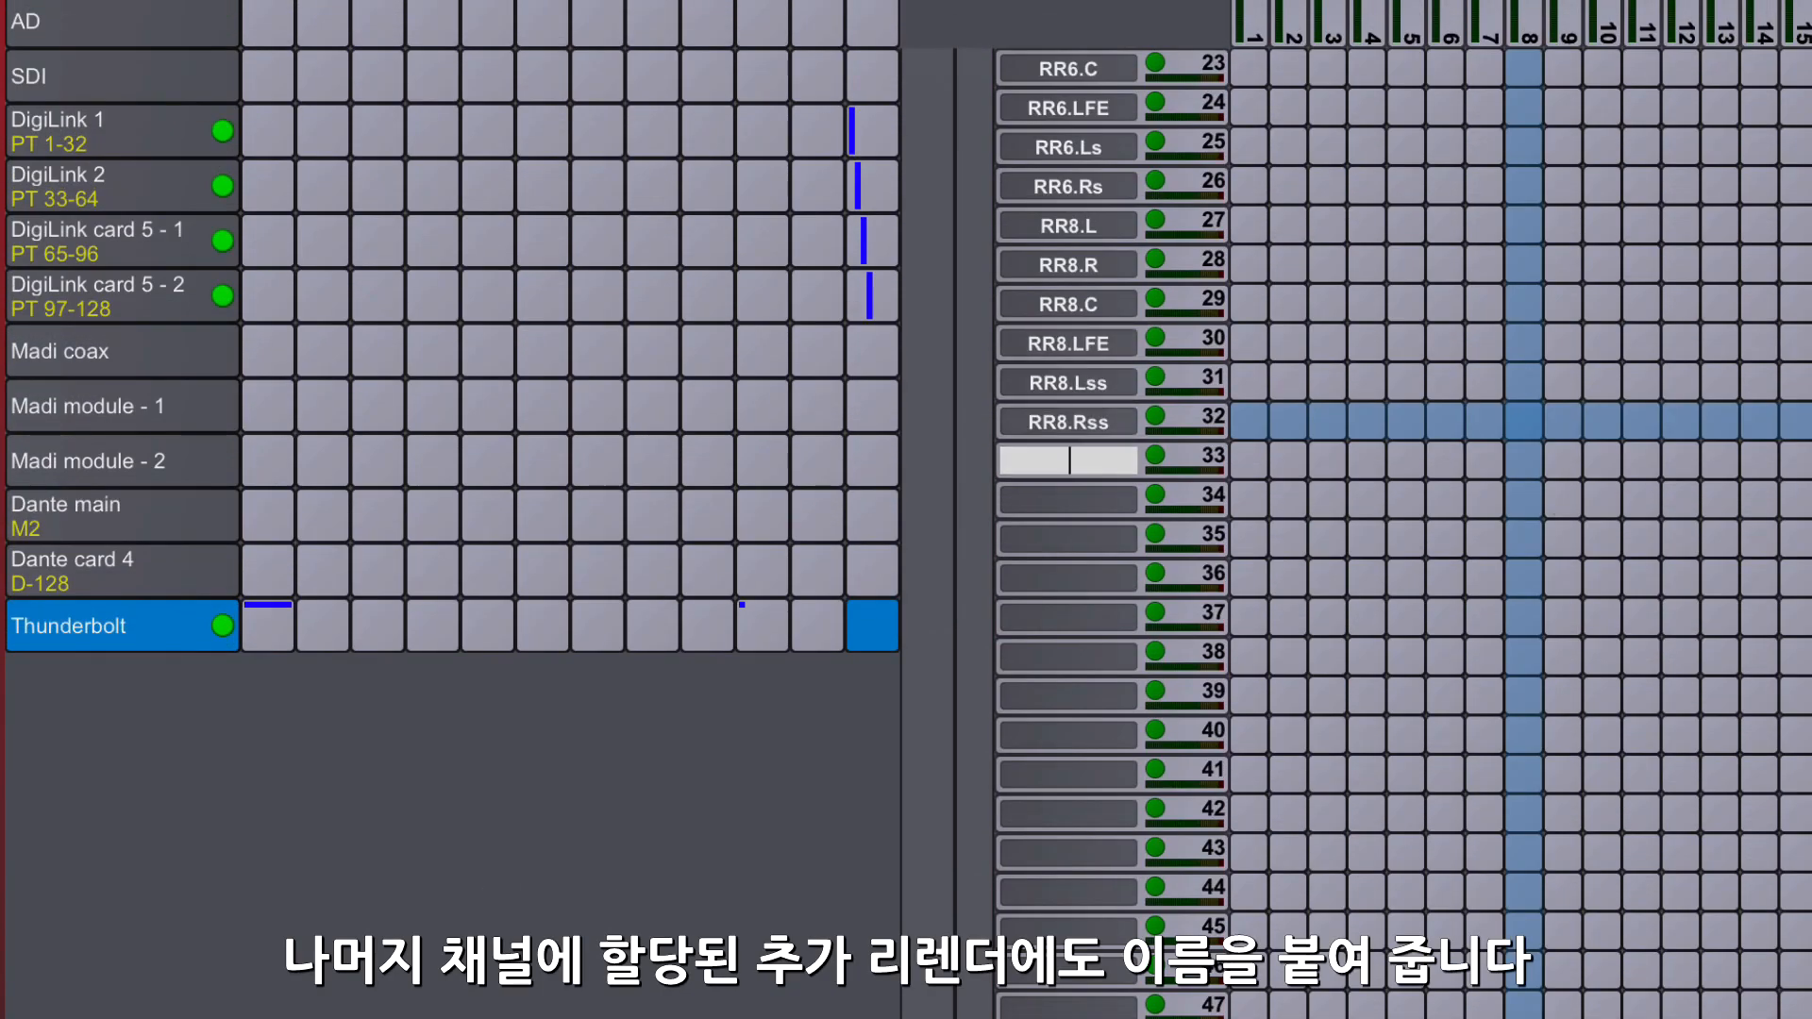
type("RR12.L\tRR12.R\tRR12.C\tRR12.LFE\tRR12.Lss\tRR12.Rss\tRR12.Lrs\tRR12.Rrs\tRR12.Ltf\tRR12.Rtf")
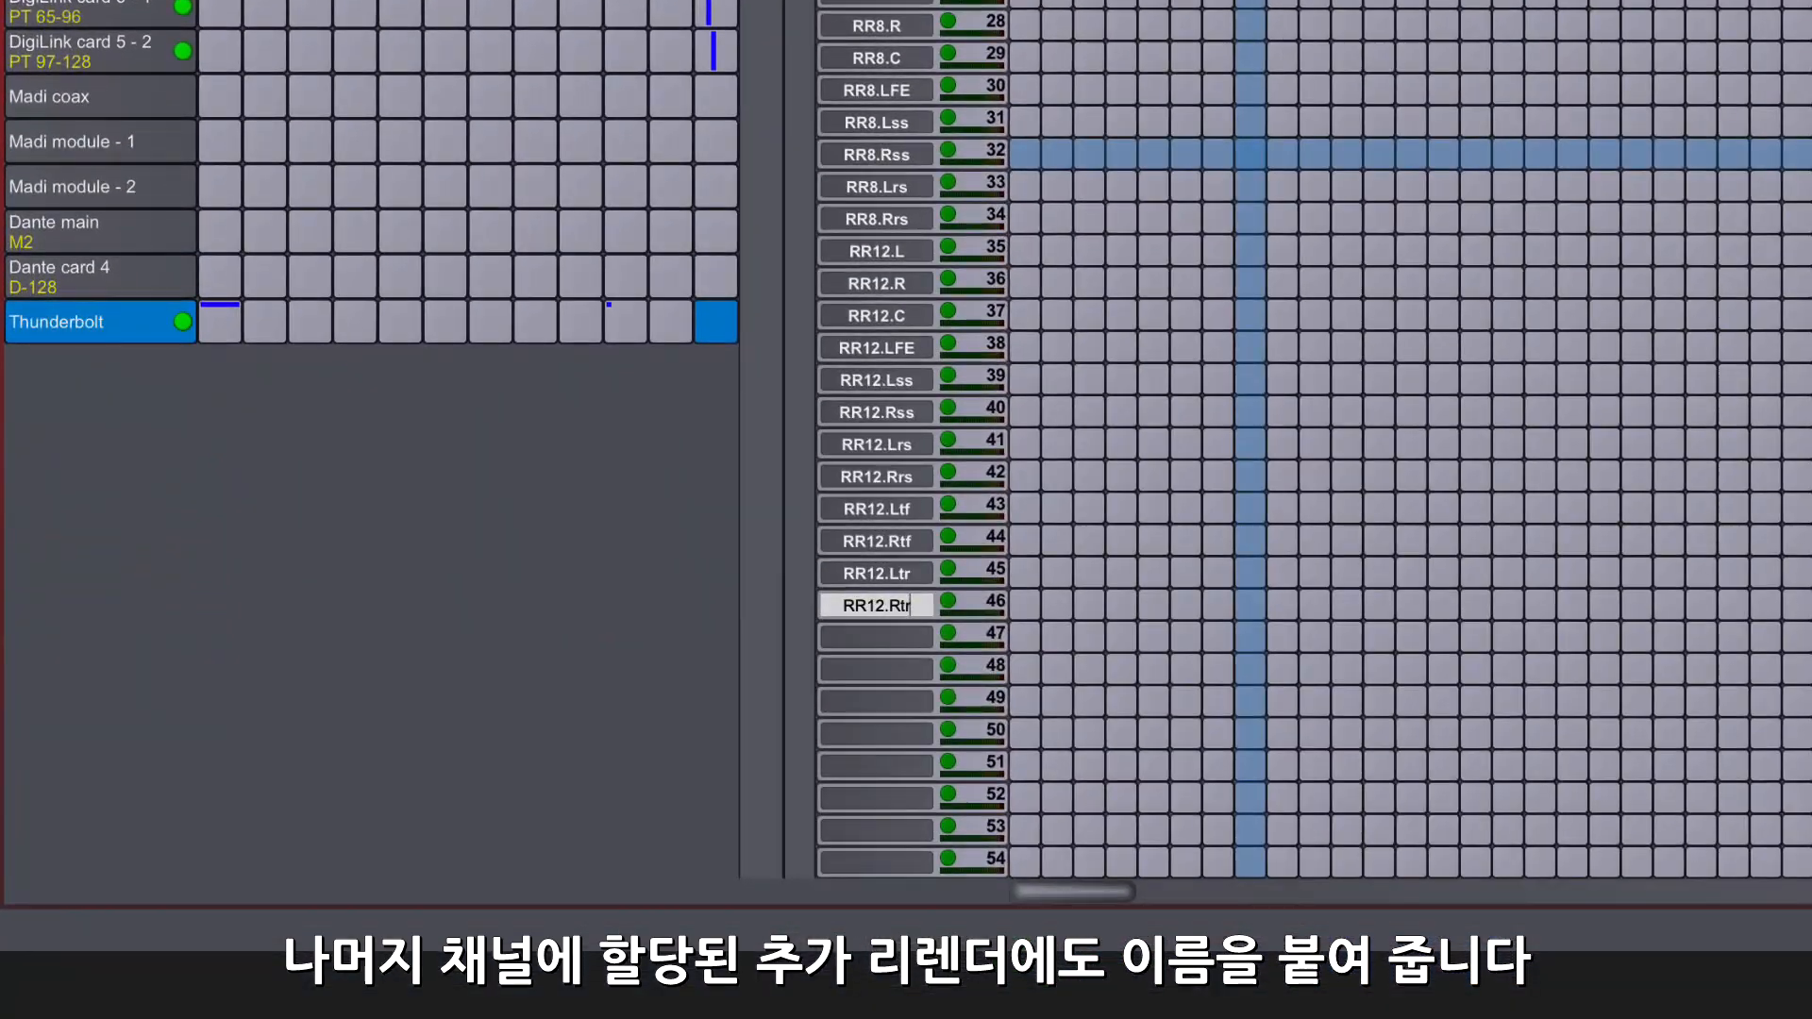
key("Return")
- Label Thunderbolt input 82 "** RR END **" to mark the end of the re-render range
scroll(1206, 572, "down", 12)
left_click(876, 637)
type("***R")
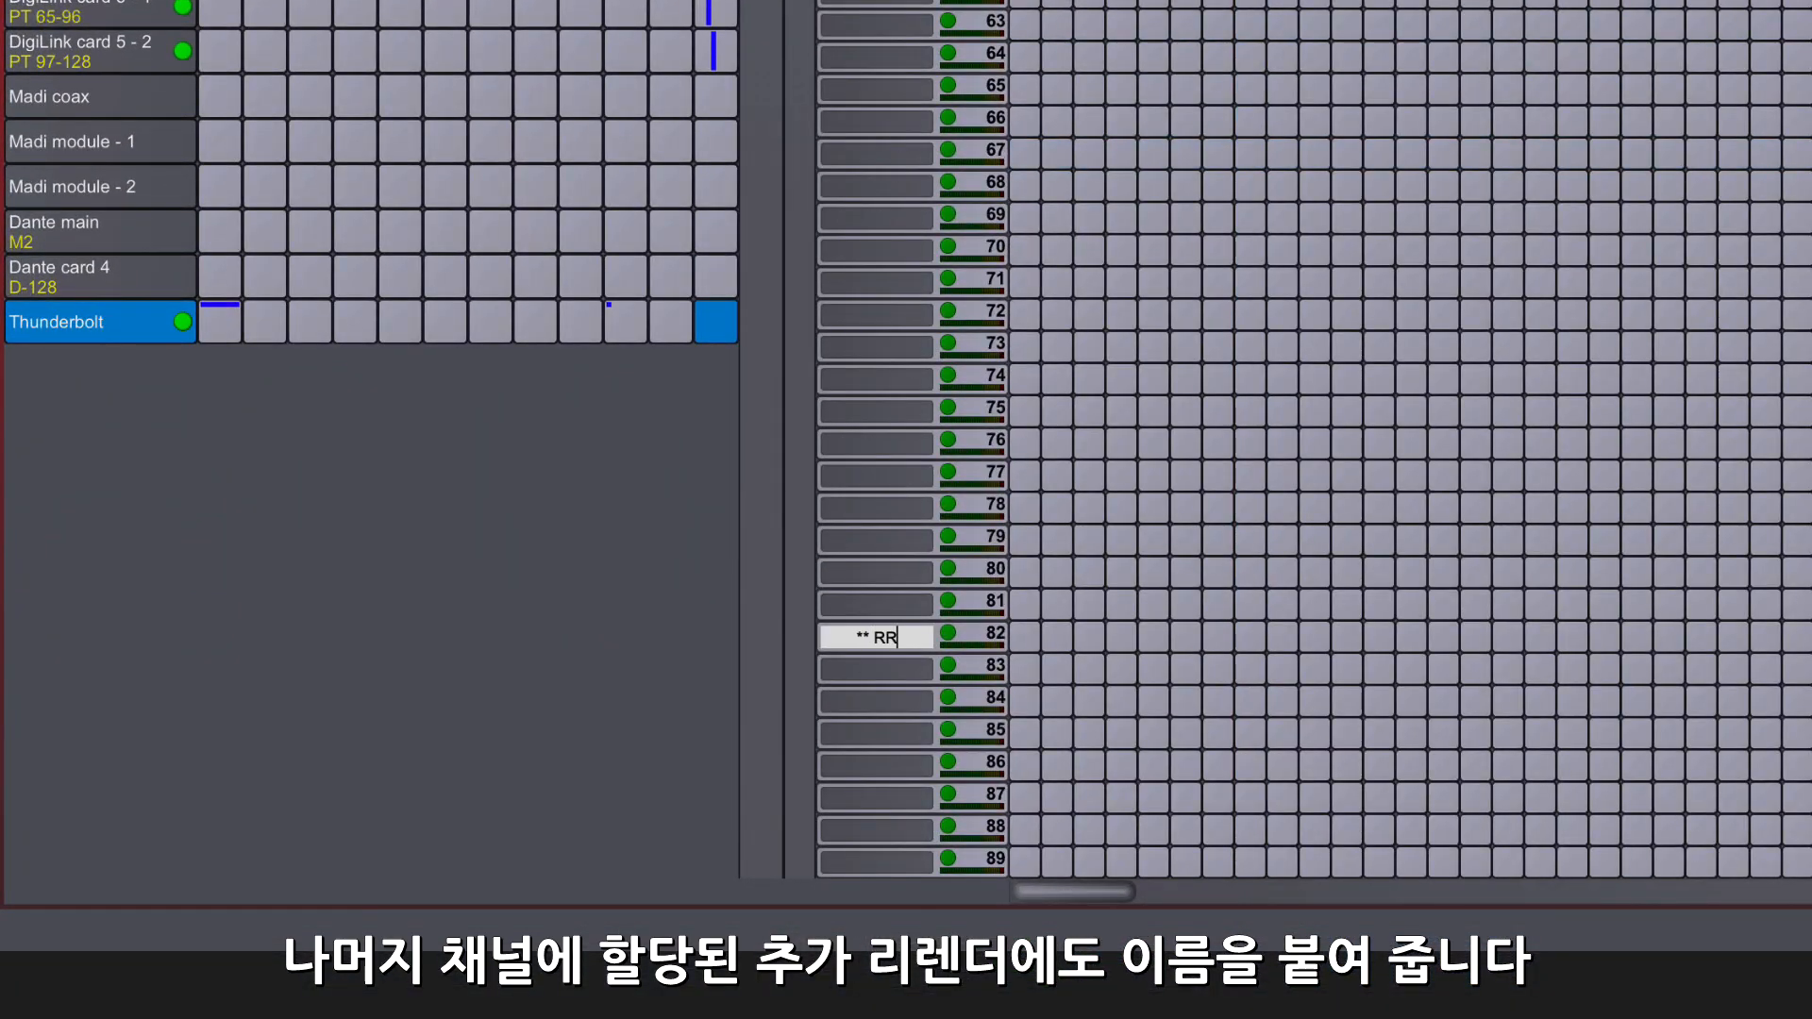
- Name Thunderbolt inputs 83-90 SMiner with L, R, C, LFE, Lss, Rss, Lrs and Rrs suffixes, and inputs 91-92 as the MAX left and right channels
left_click(876, 669)
type("SMiner.L")
key("Tab")
type("S")
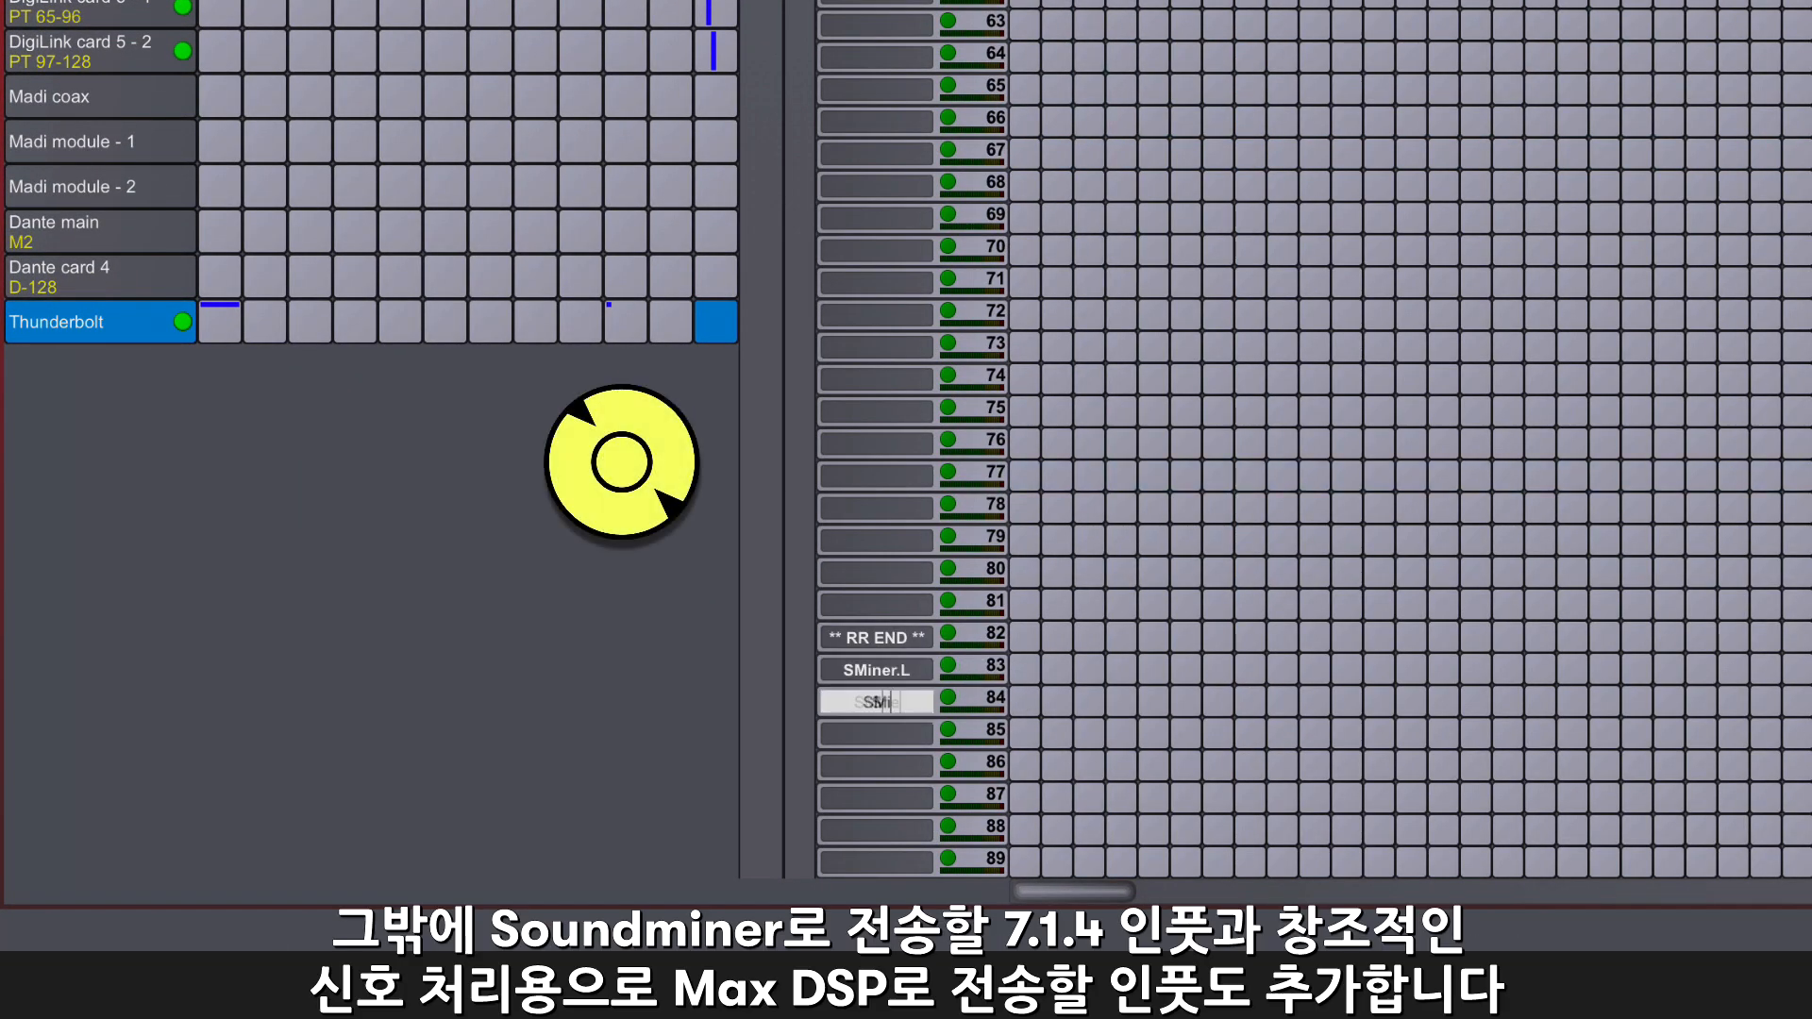
key("Tab")
type("SMine")
scroll(1251, 316, "down", 5)
type("SMiner")
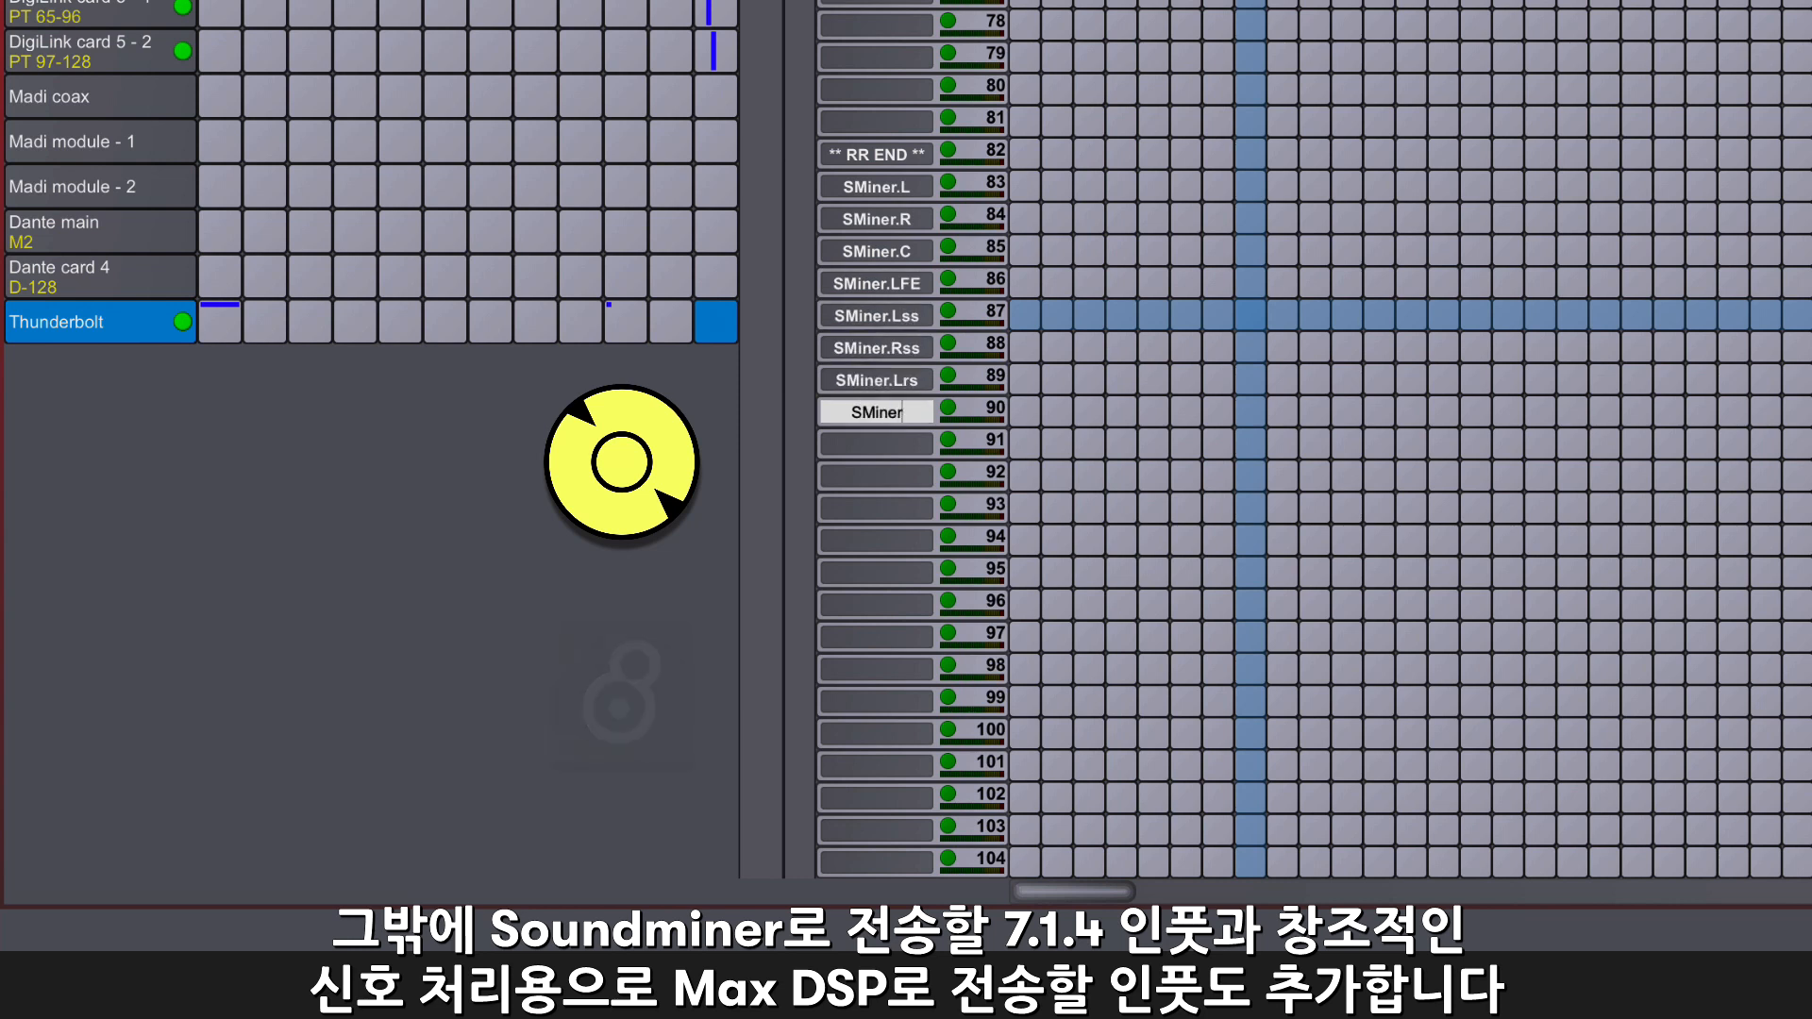
type(".Rrs")
key("Tab")
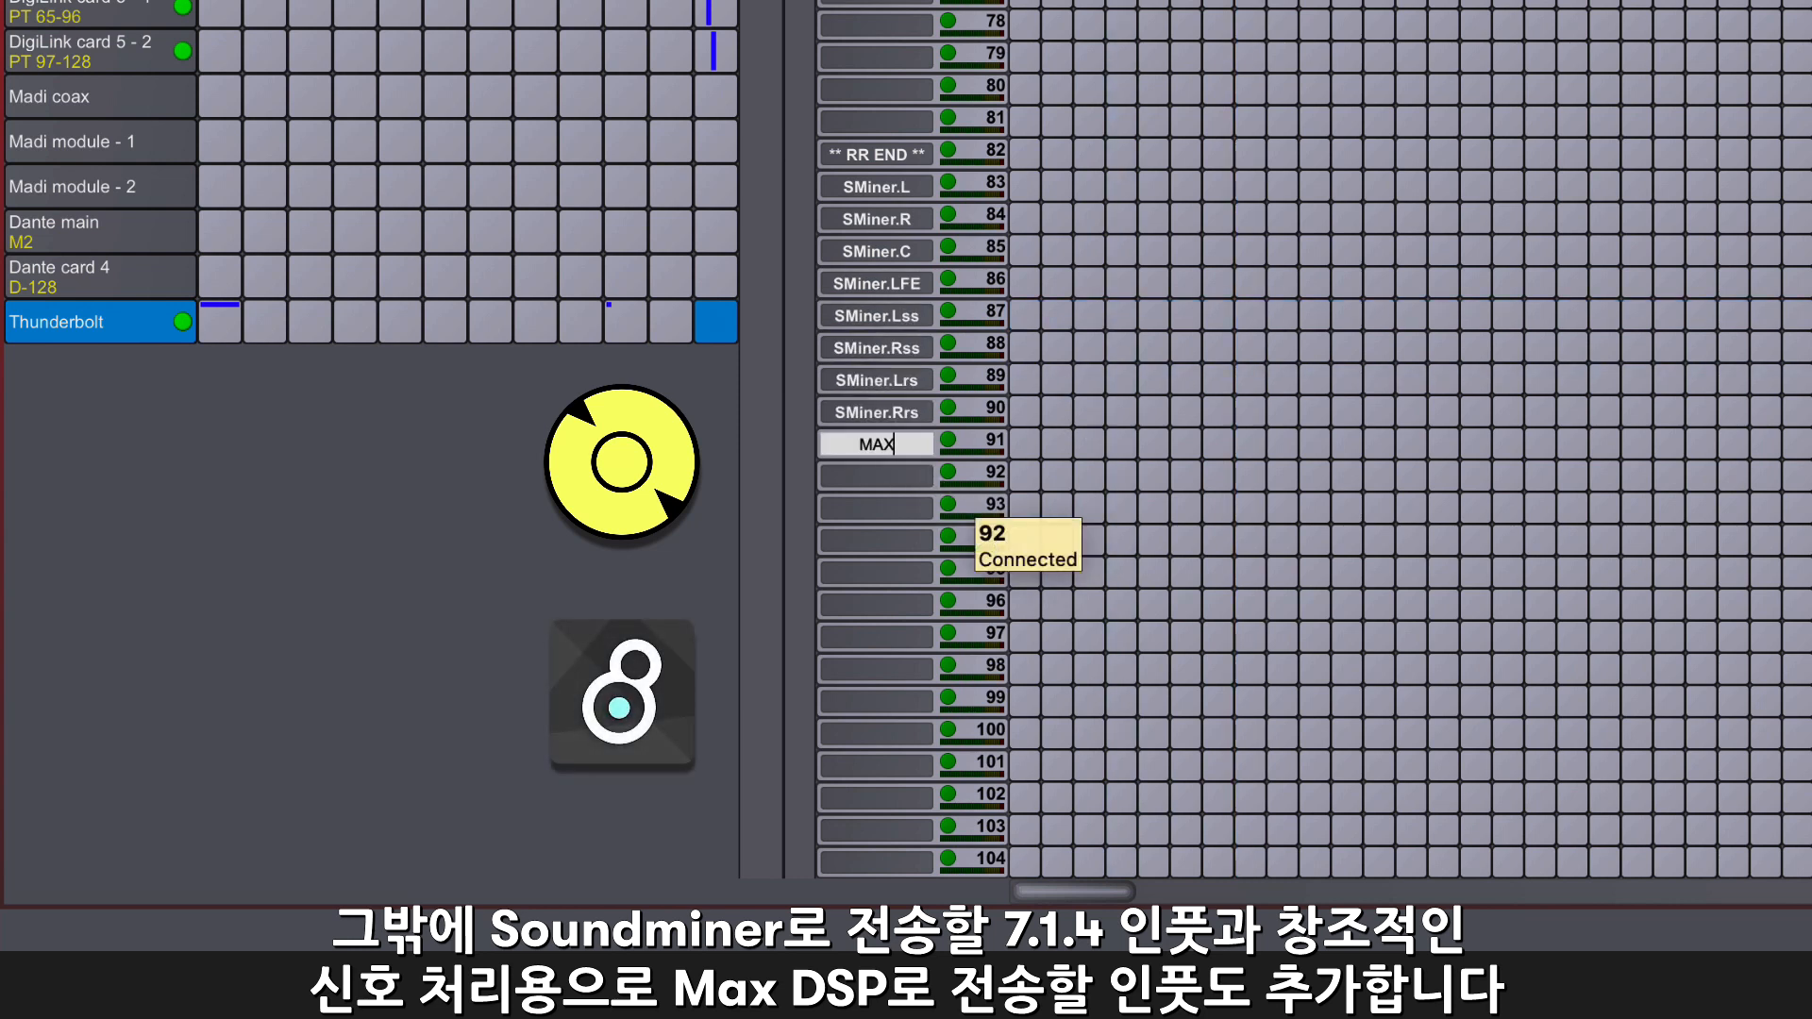
type("MAX.R")
key("Return")
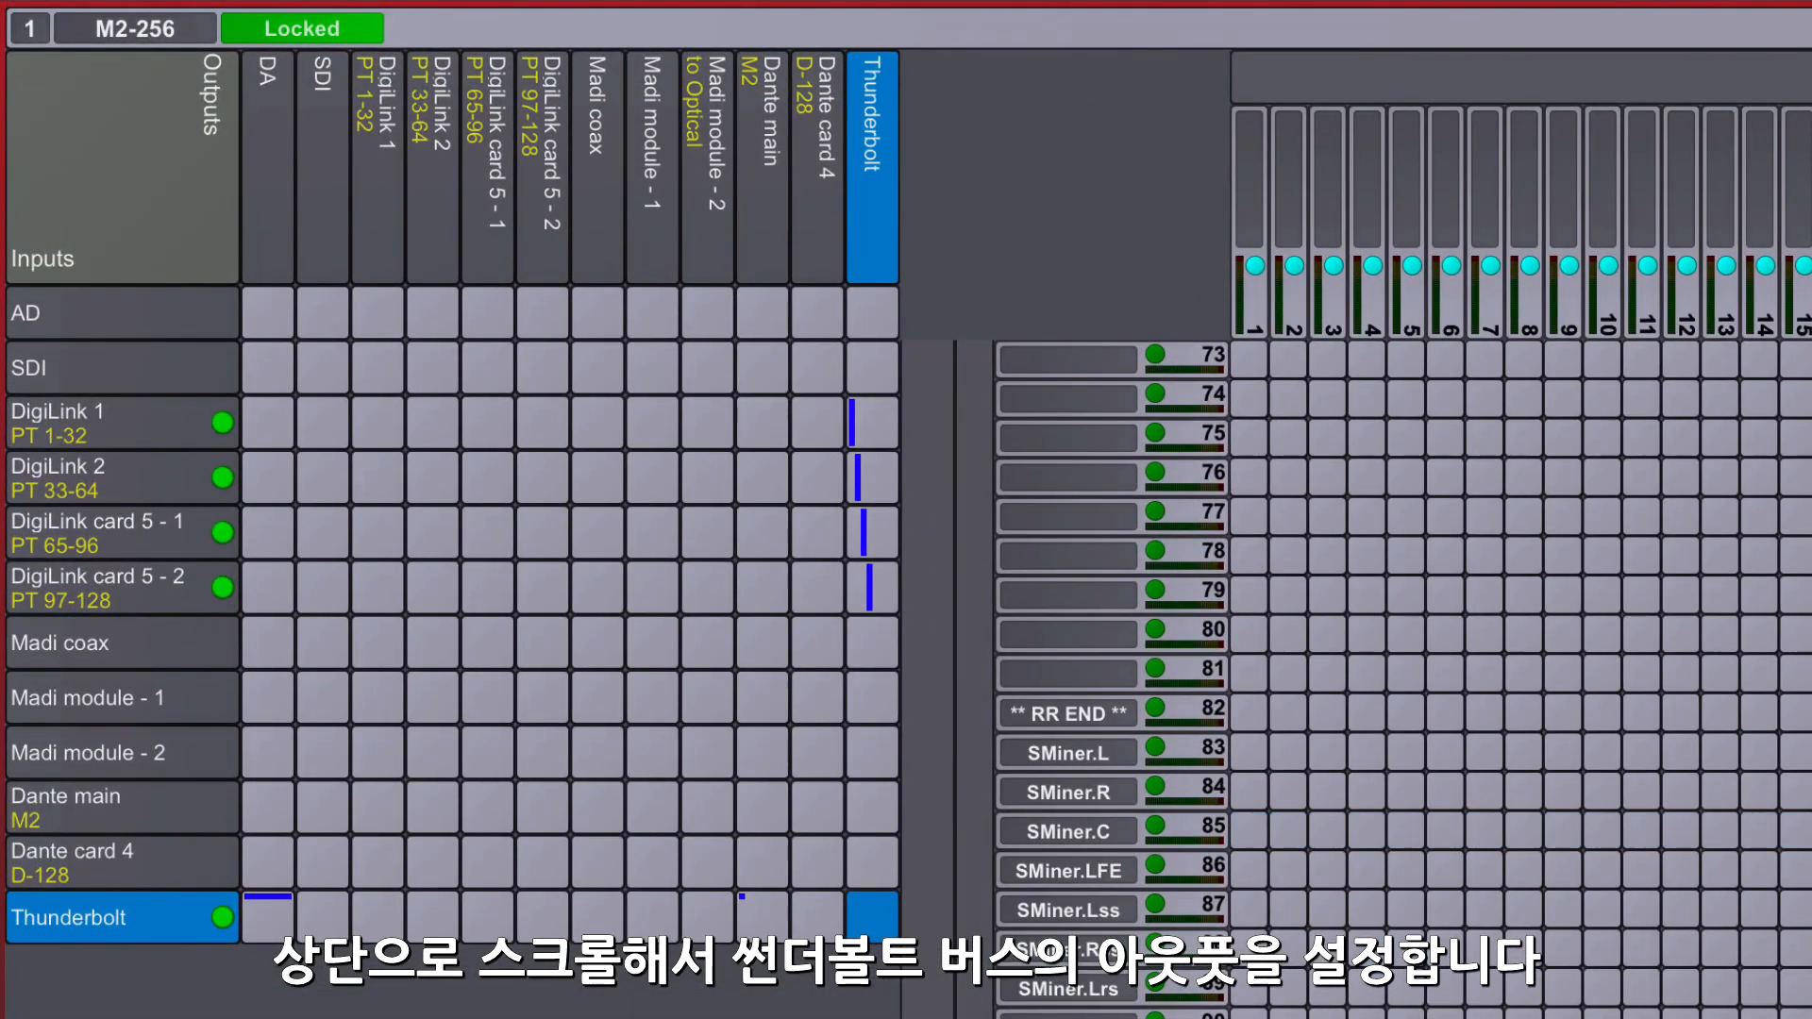
- Name Thunderbolt outputs 201 and 202 ST Meter.L and ST Meter.R
scroll(1642, 595, "up", 15)
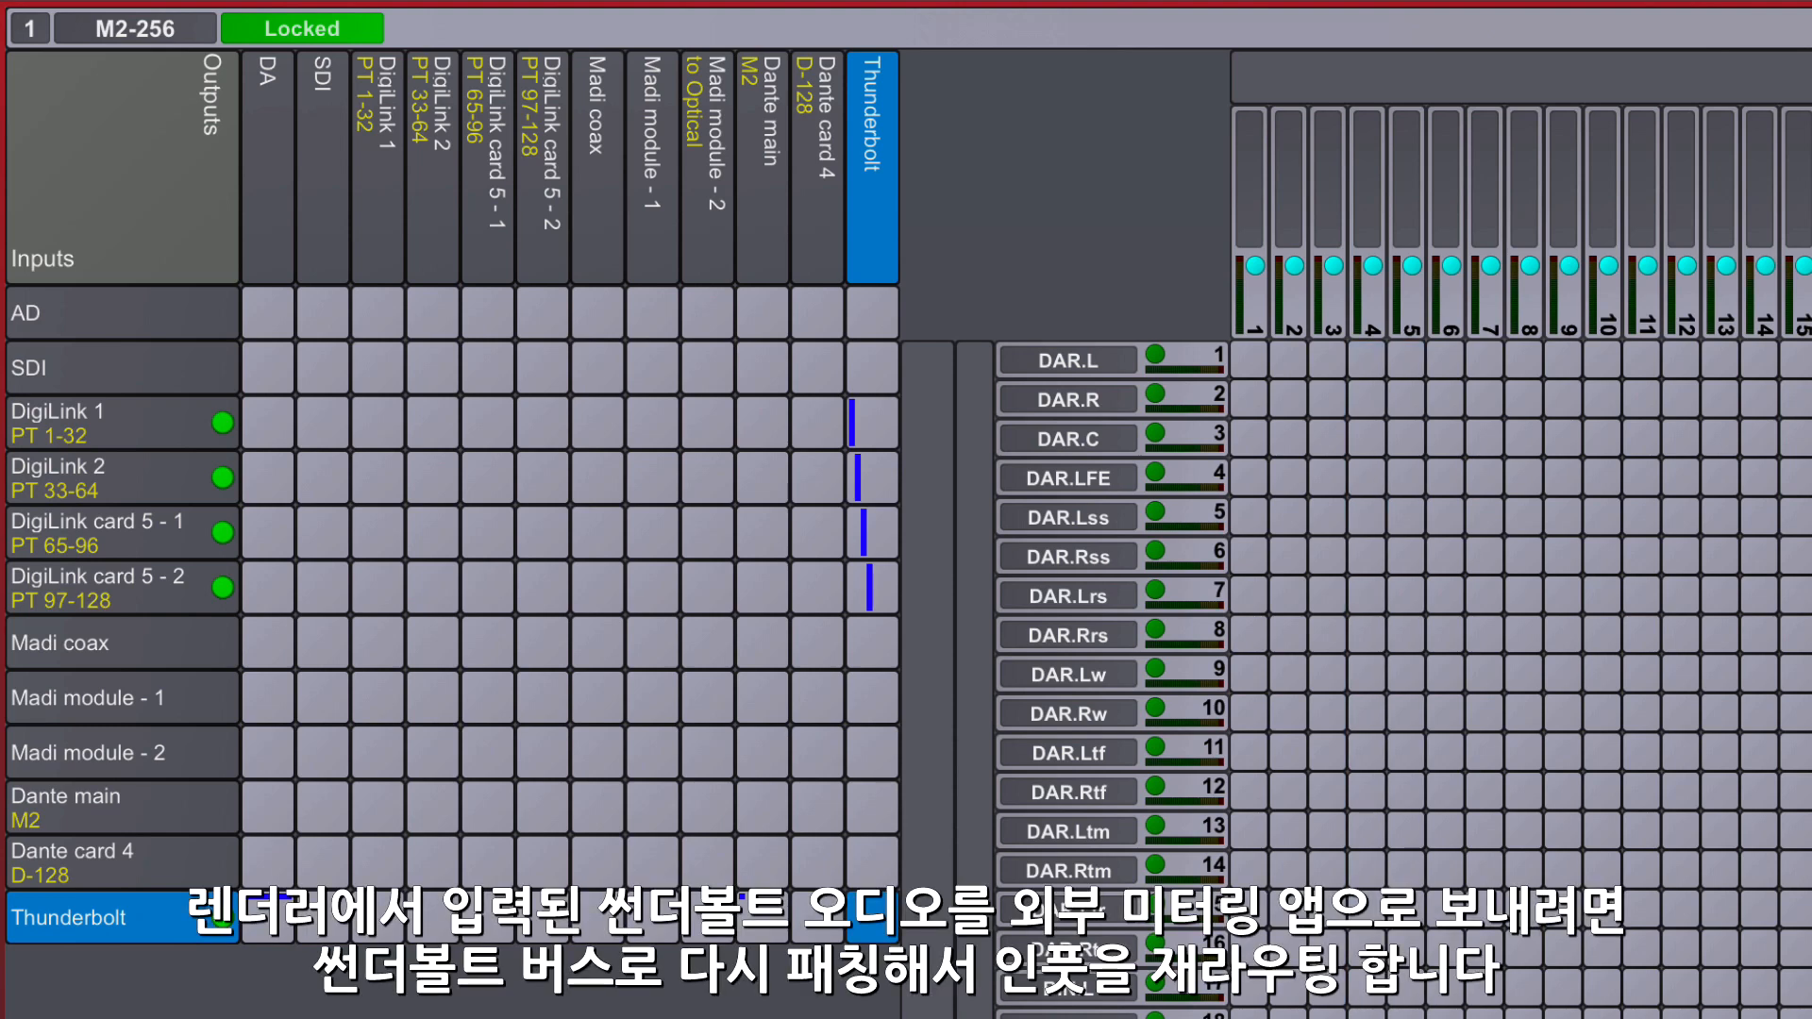
scroll(1521, 594, "right", 10)
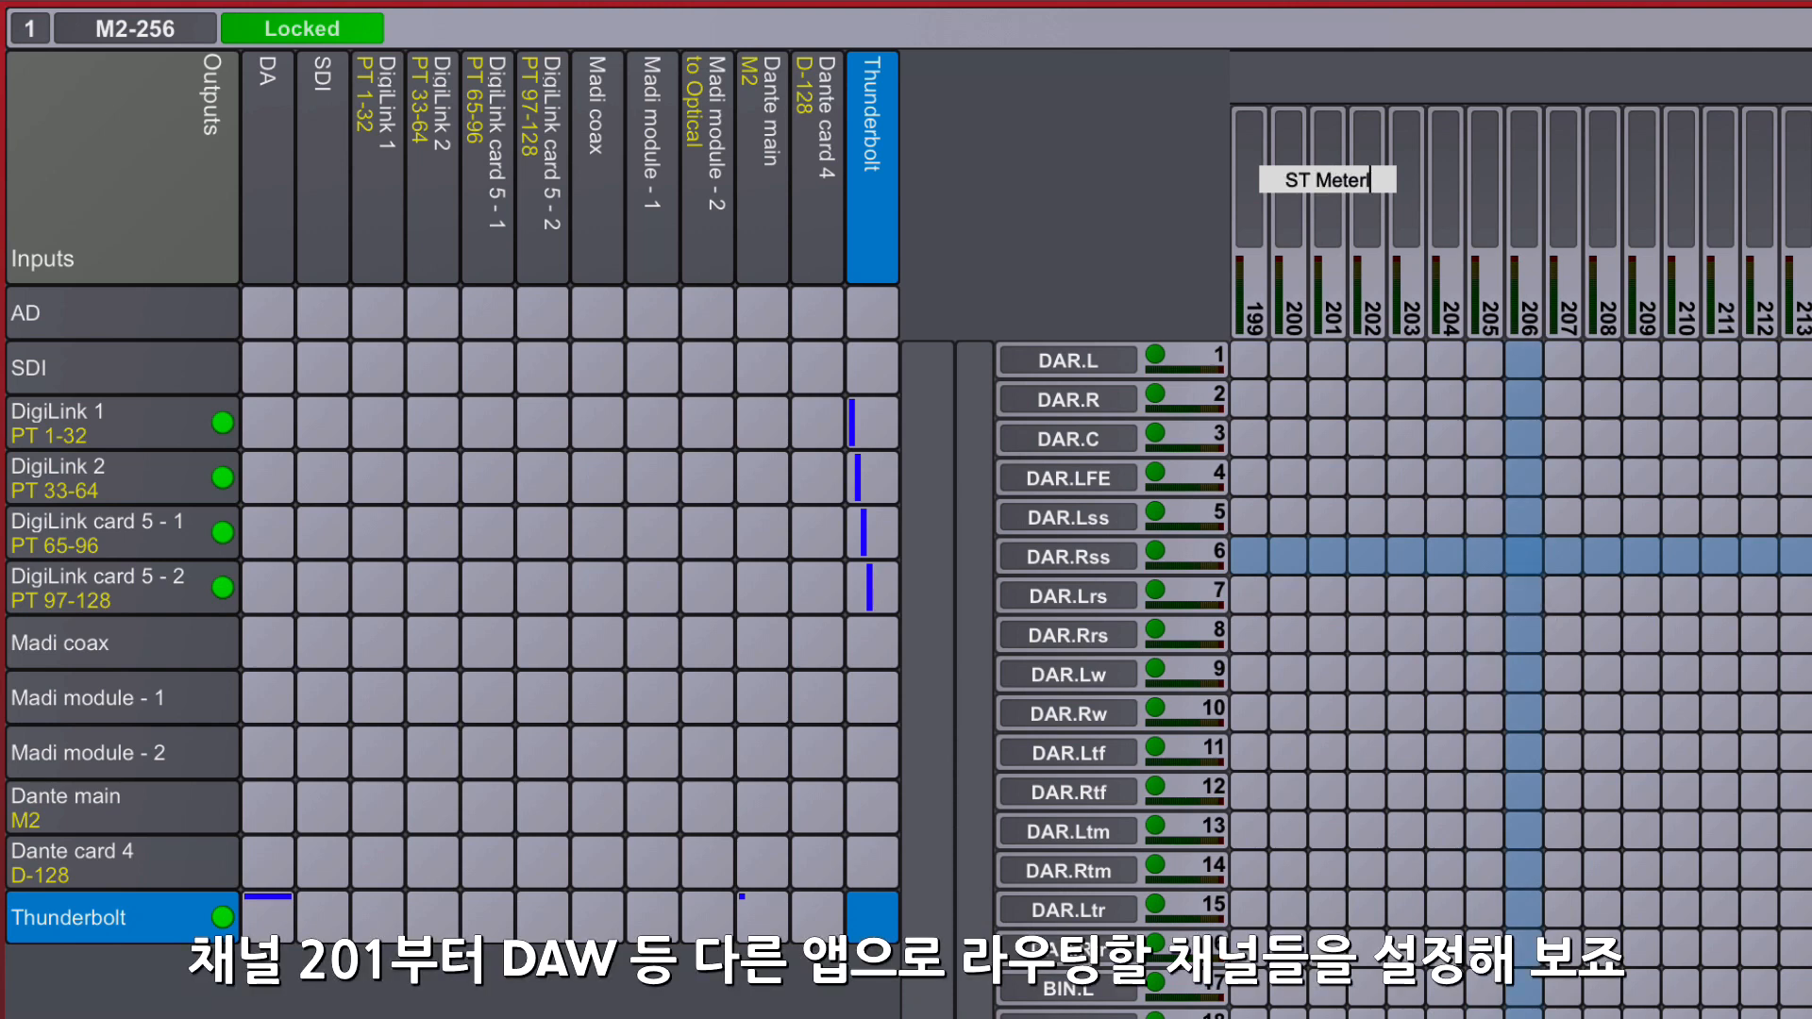
key("Tab")
type("S")
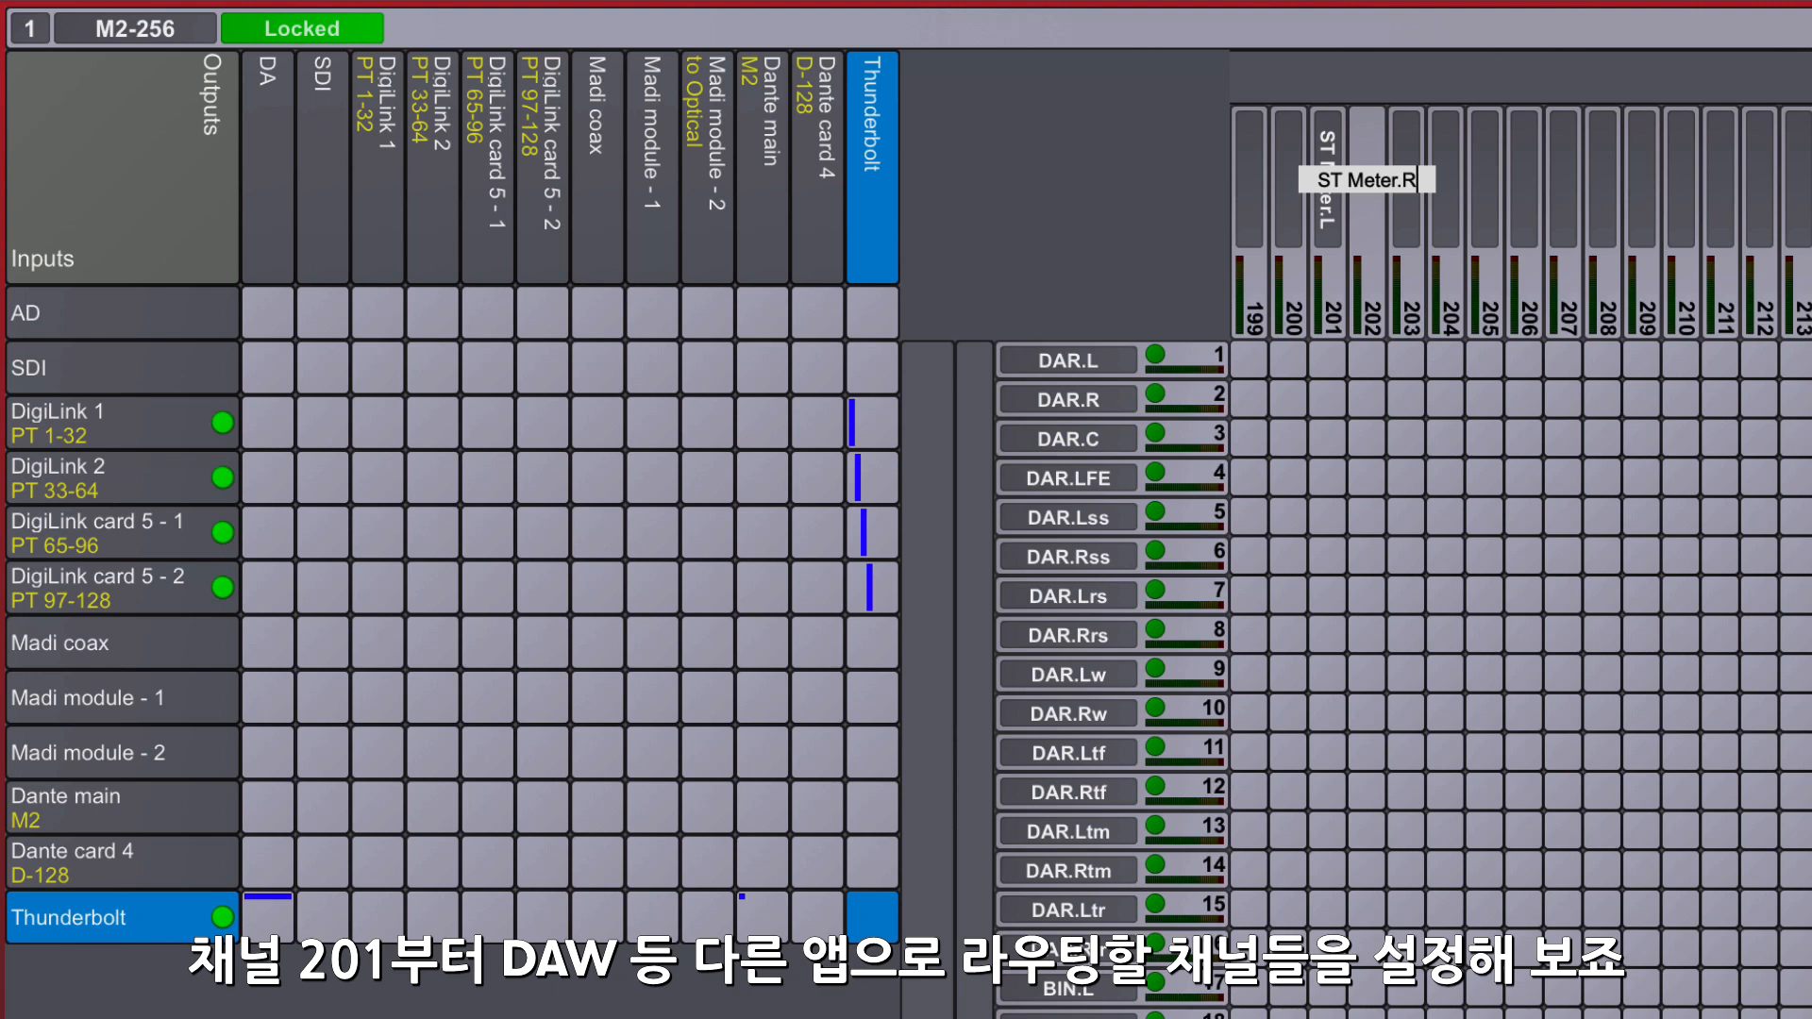
key("Tab")
- Name Thunderbolt outputs 203-208 LD Meter.L, LD Meter.R, LD Meter.C, LD Meter.LFE, LD Meter.Ls and LD Meter.Rs
key("Tab")
type("LD Meter.R")
key("Tab")
type("LD Meter.C")
key("Tab")
type("LD Meter.LFE")
key("Tab")
type("LD Meter.Ls")
key("Tab")
type("LD Meter.Rs")
key("Return")
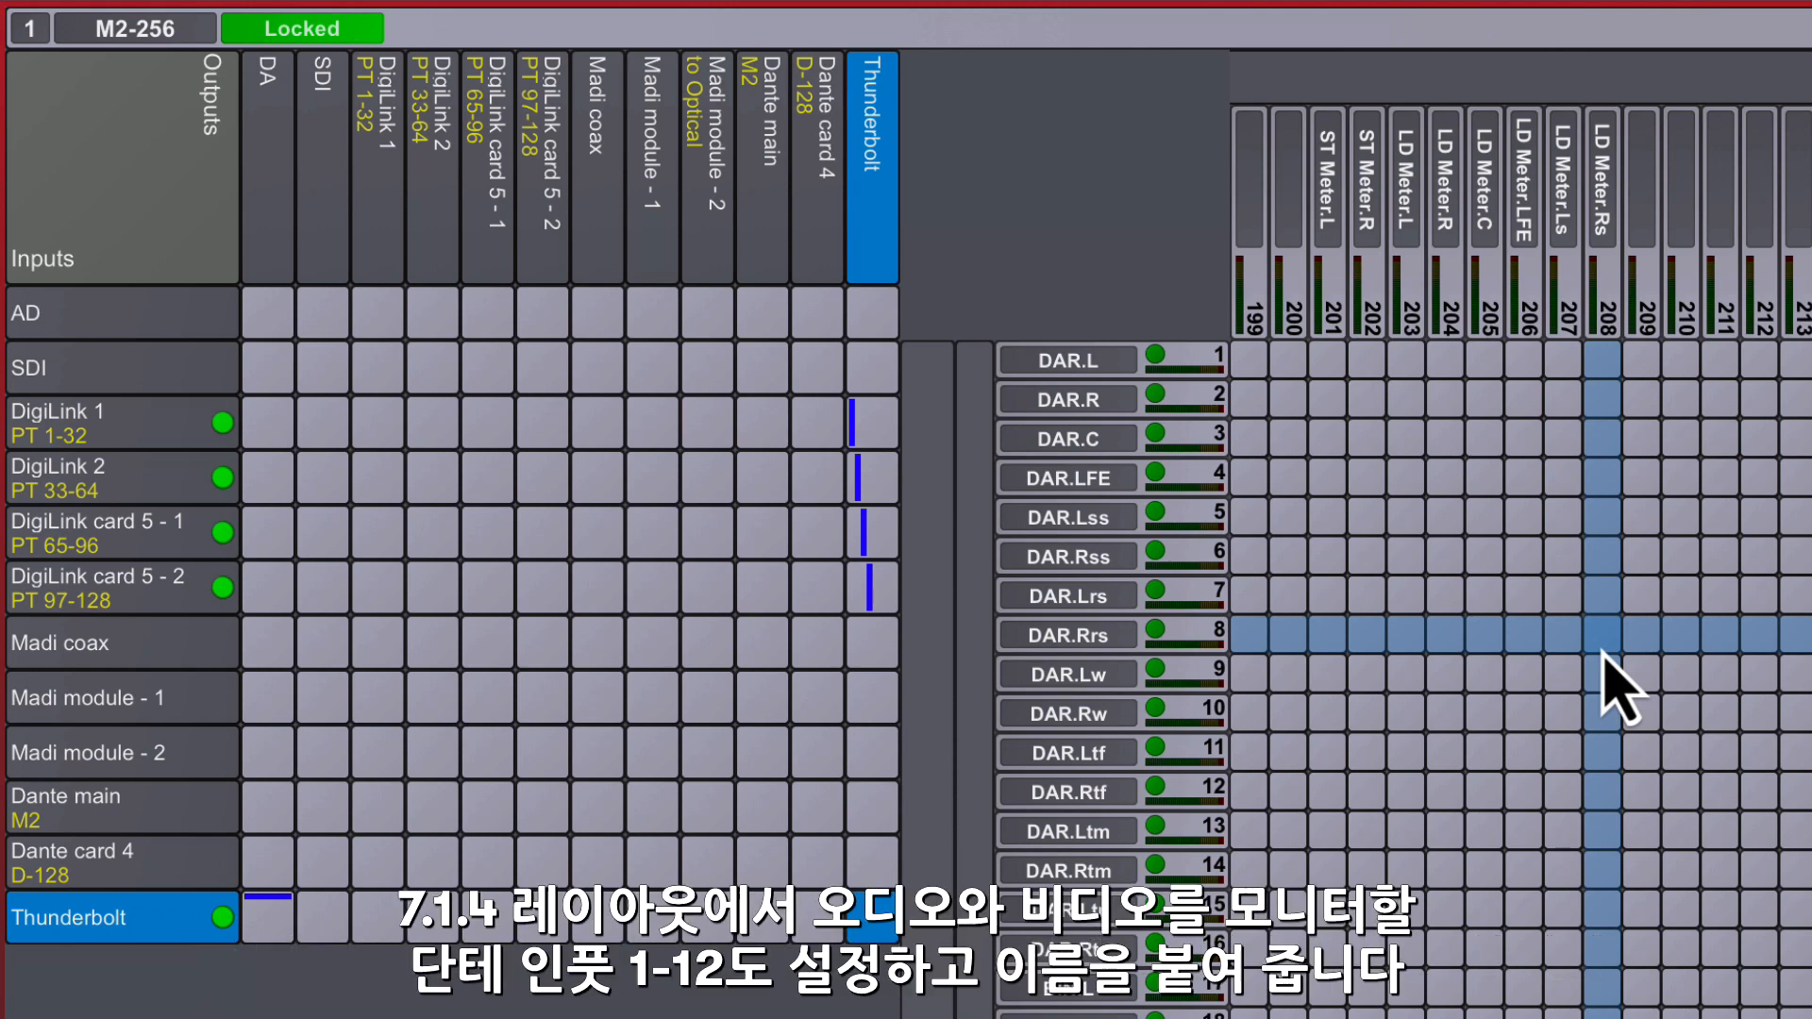
- Name Dante main inputs 1-8 with the DVS prefix and L, R, C, LFE, Lss, Rss, Lrs and Rrs suffixes
left_click(122, 837)
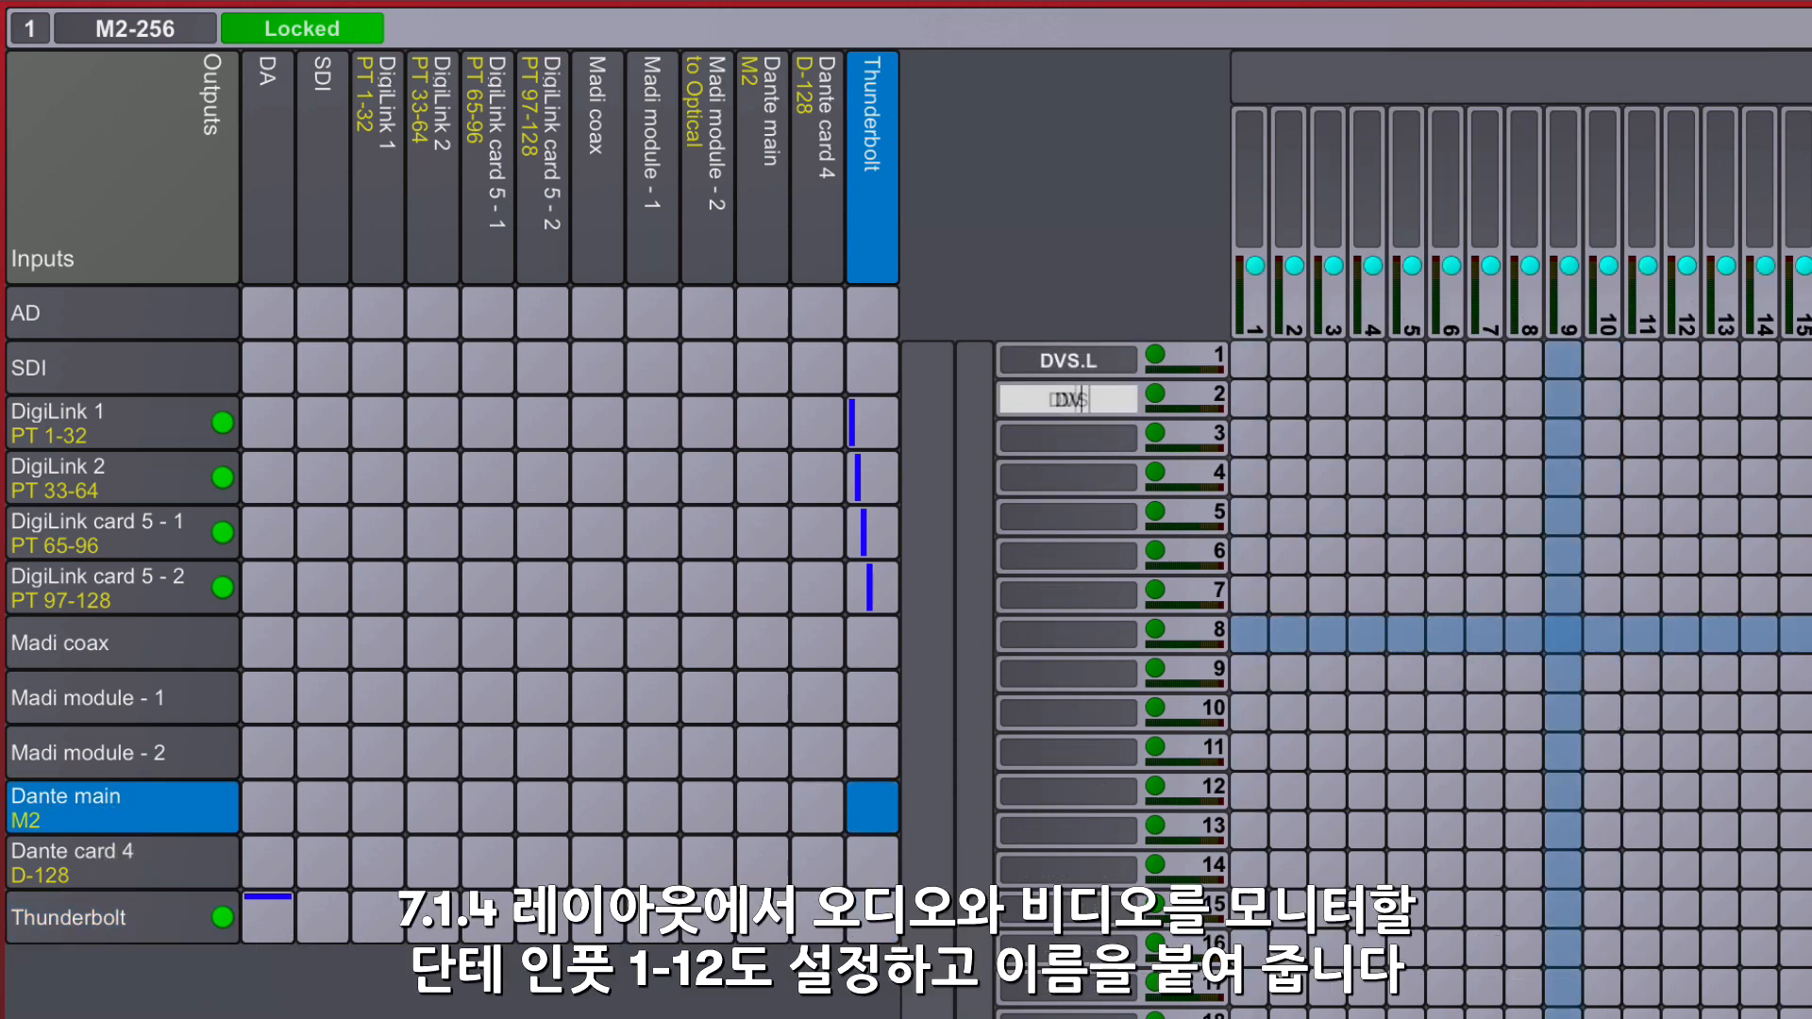
key("Tab")
type("DVS.LFE")
key("Tab")
type("DVS.Lss")
key("Tab")
type("DVS.Rss")
key("Tab")
type("DVS.Lrs")
key("Tab")
type("DVS.Rrs")
- Name Dante main inputs 9-12 with the DVS prefix for the Ltf, Rtf, Ltr and Rtr height speakers
key("Tab")
type("DVS.Rtf")
key("Tab")
type("DVS.Ltr")
key("Tab")
type("DVS.R")
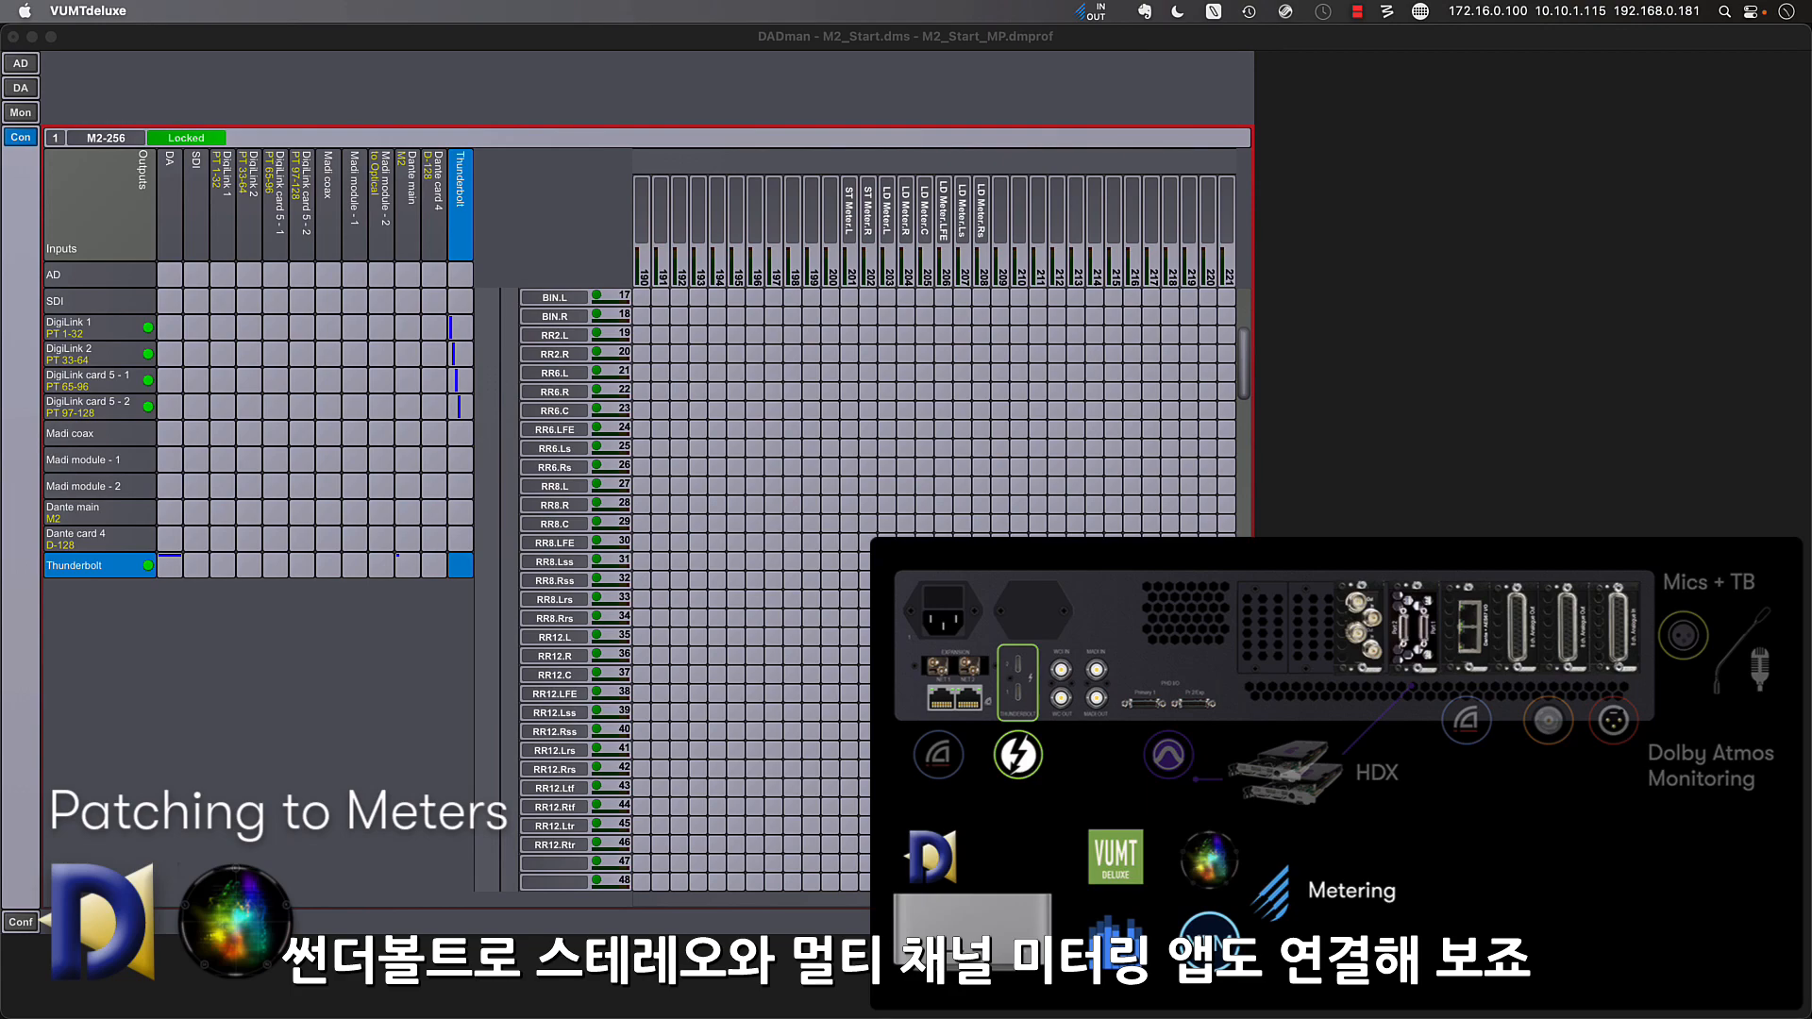
- Enable Input 201 + 202 of the MTRXII (M2-256) device in VUMTdeluxe's audio settings
left_click(996, 762)
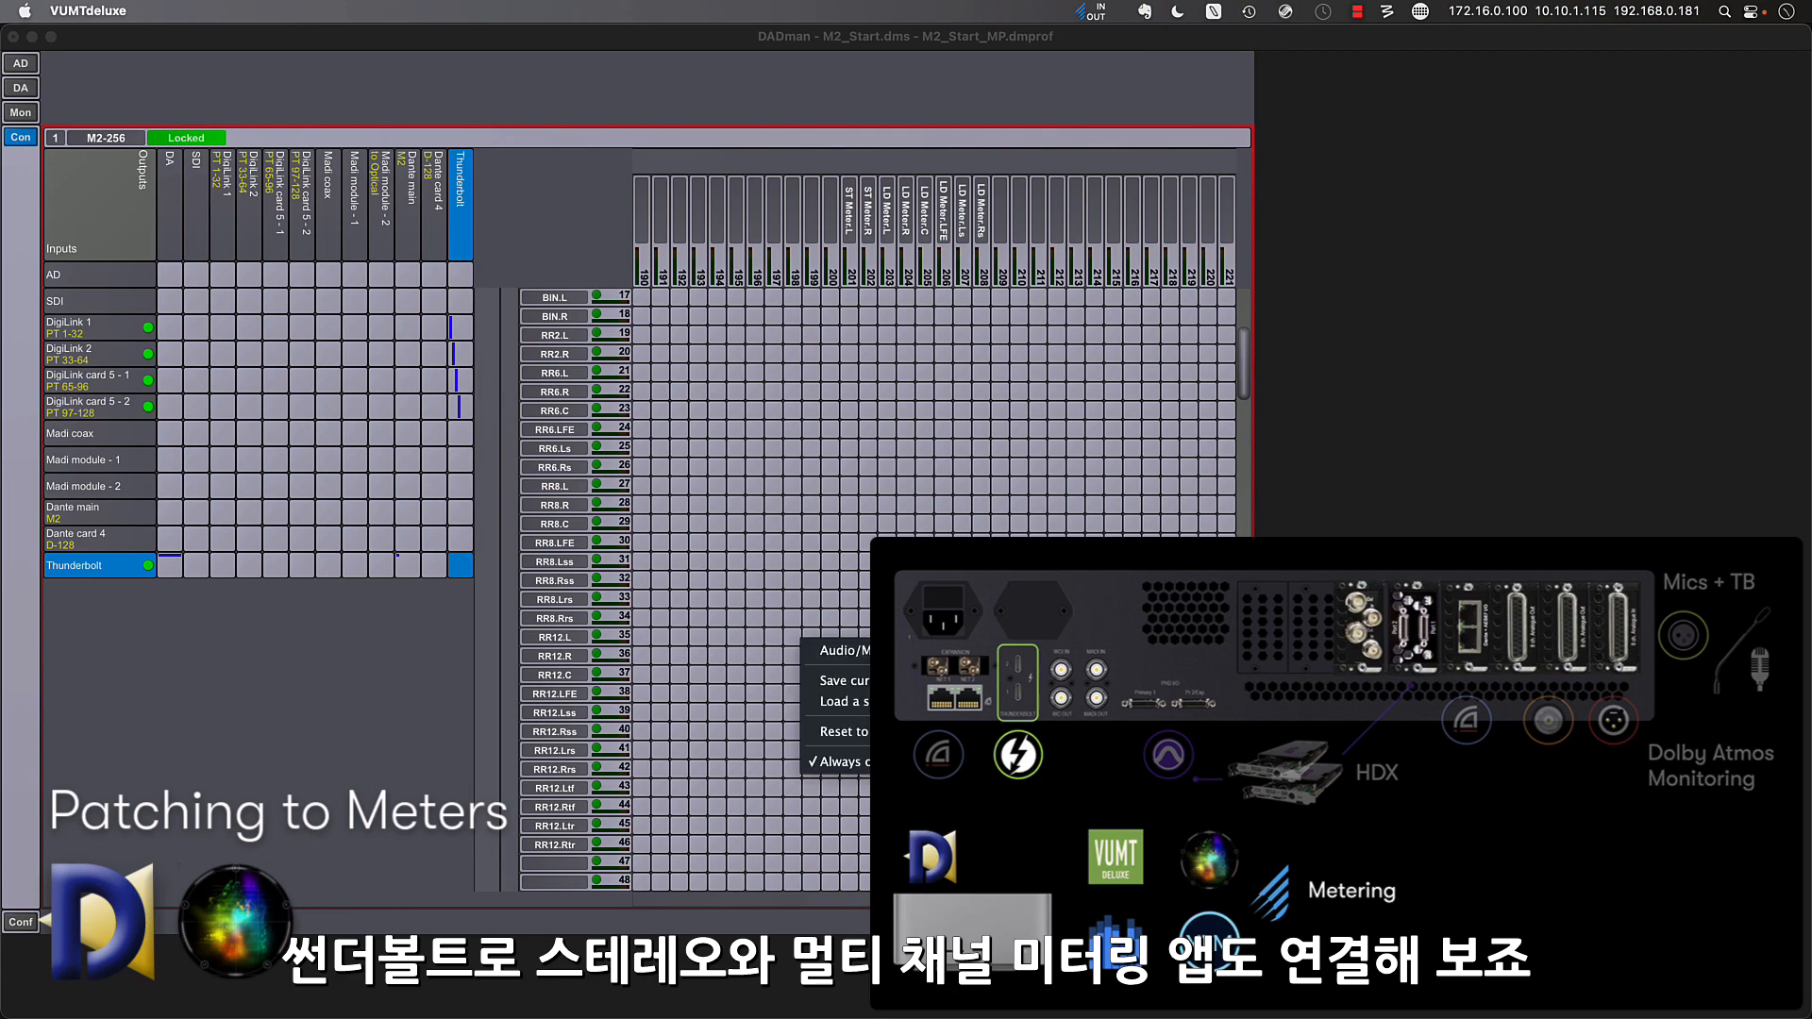
left_click(948, 651)
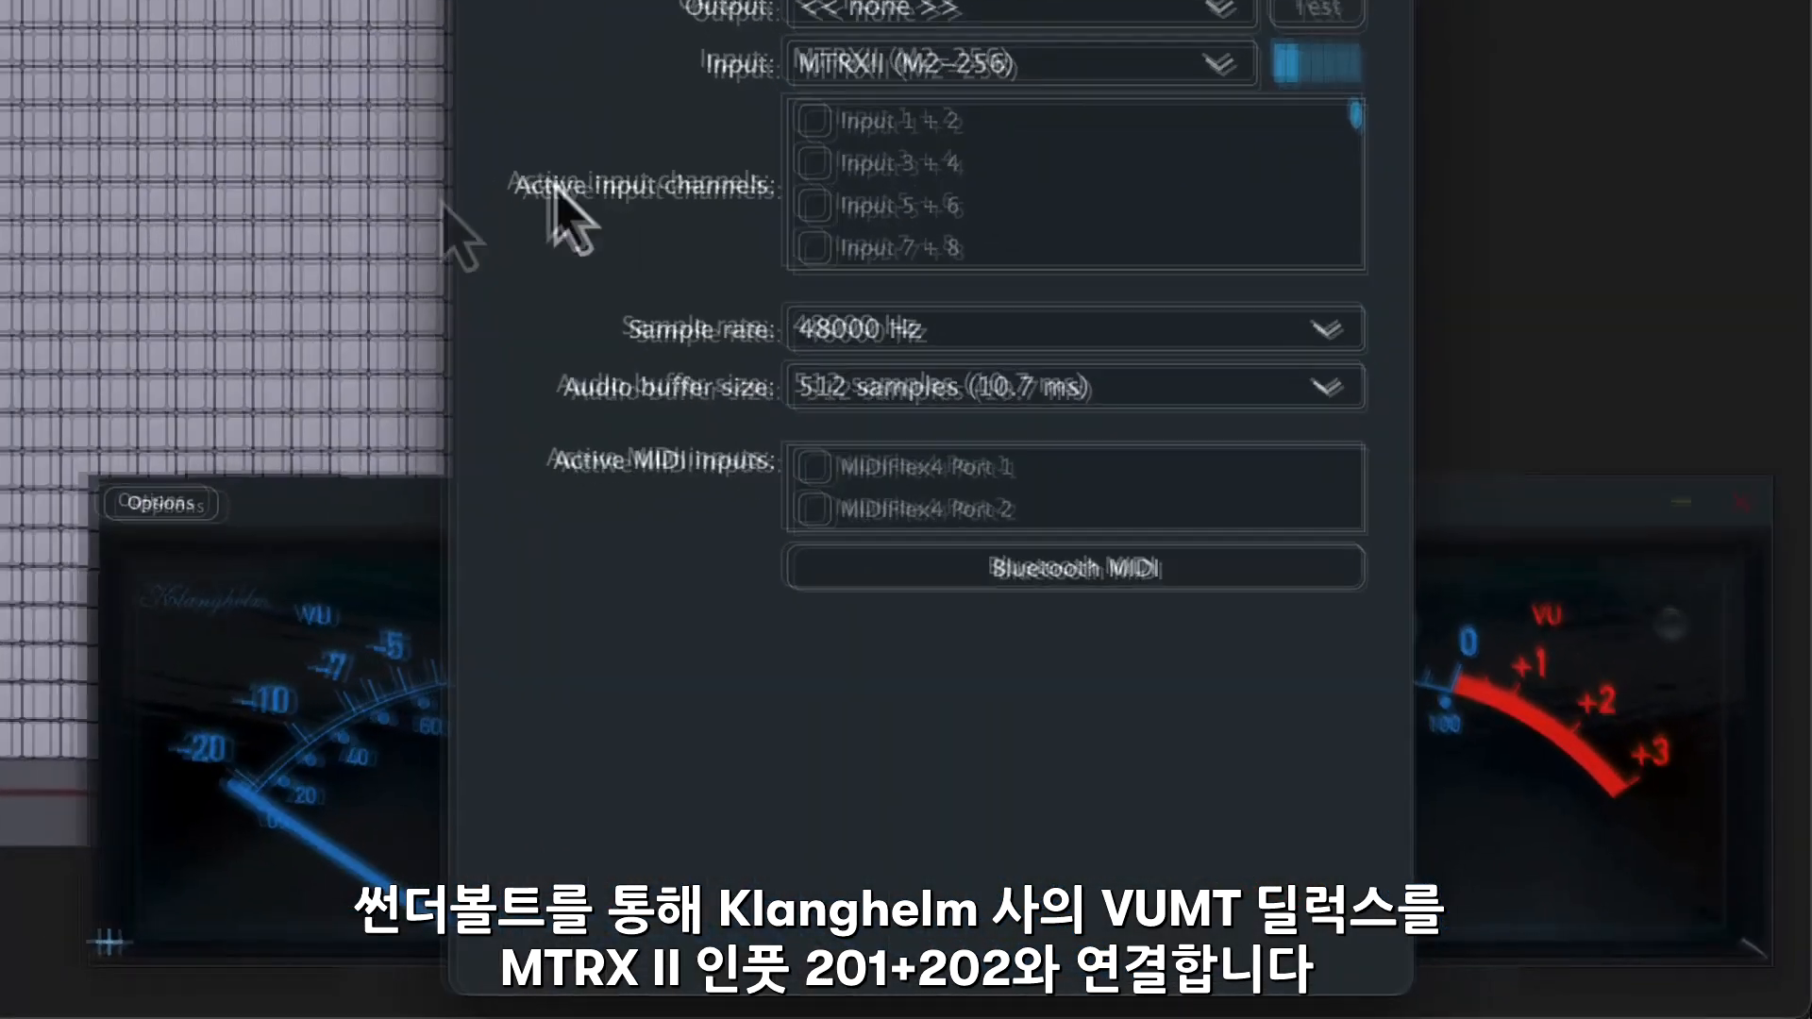
scroll(1171, 162, "down", 20)
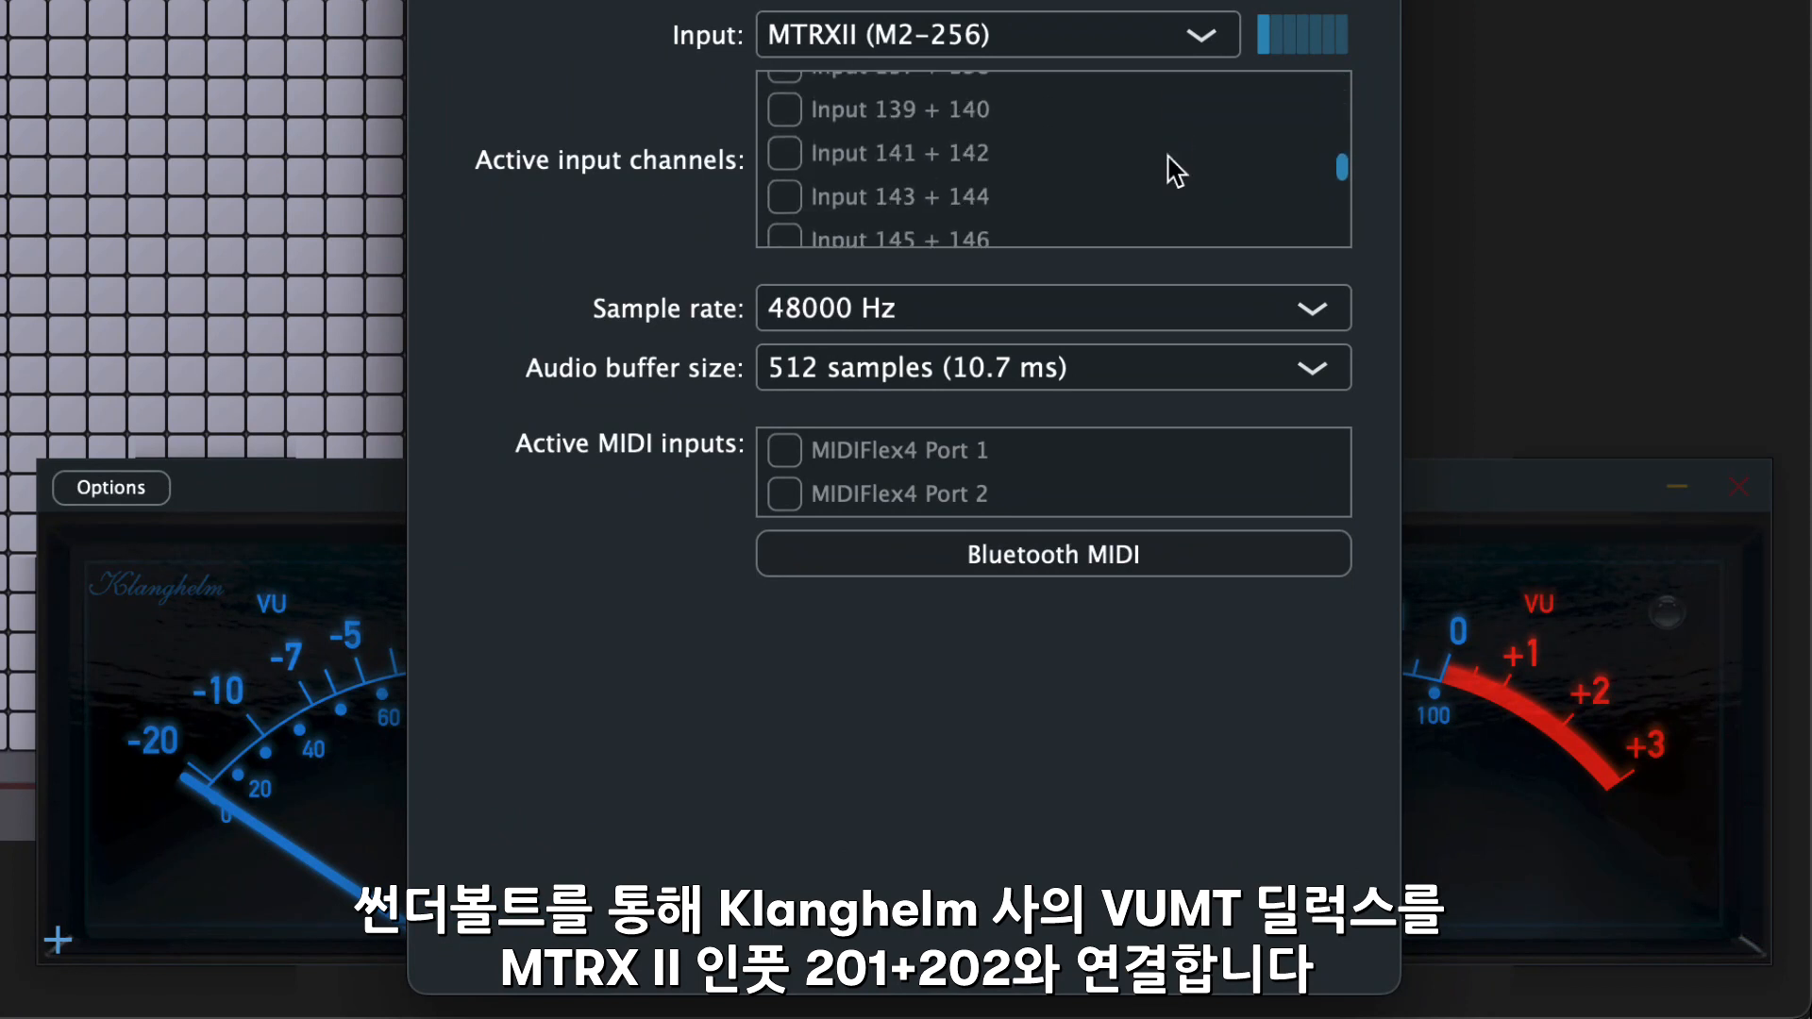
scroll(1175, 169, "down", 2)
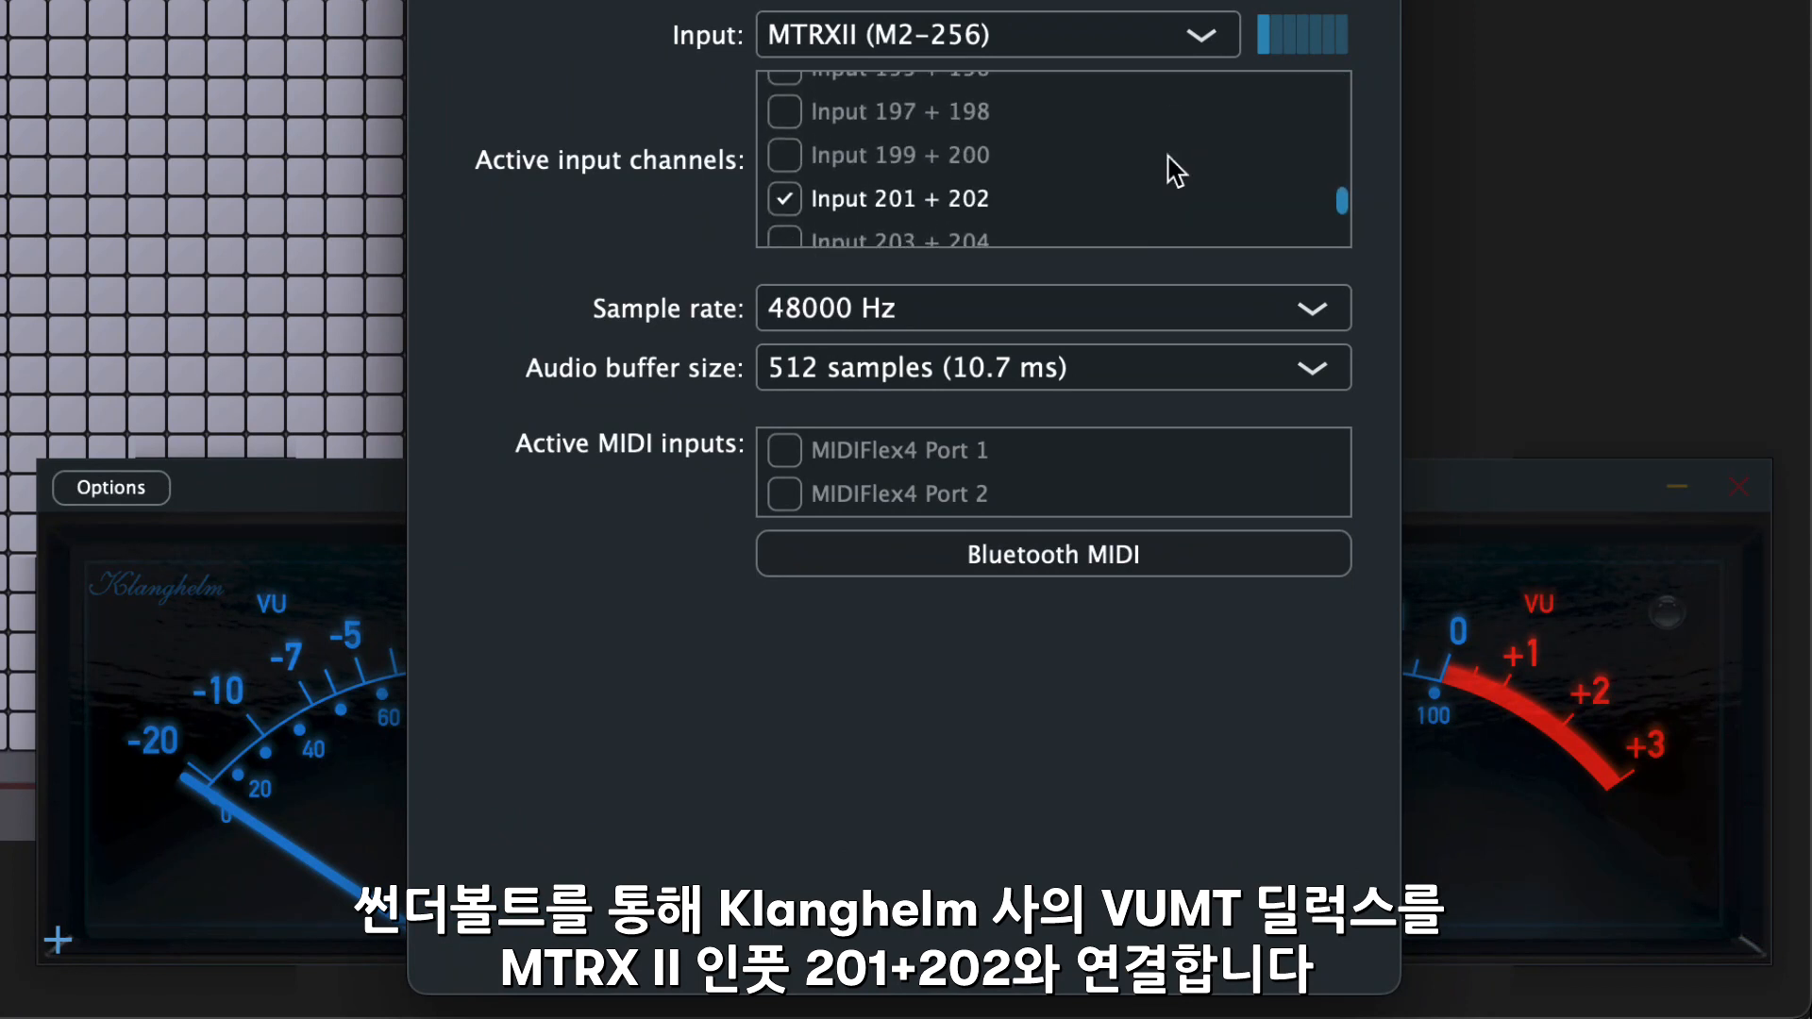
scroll(1175, 170, "down", 1)
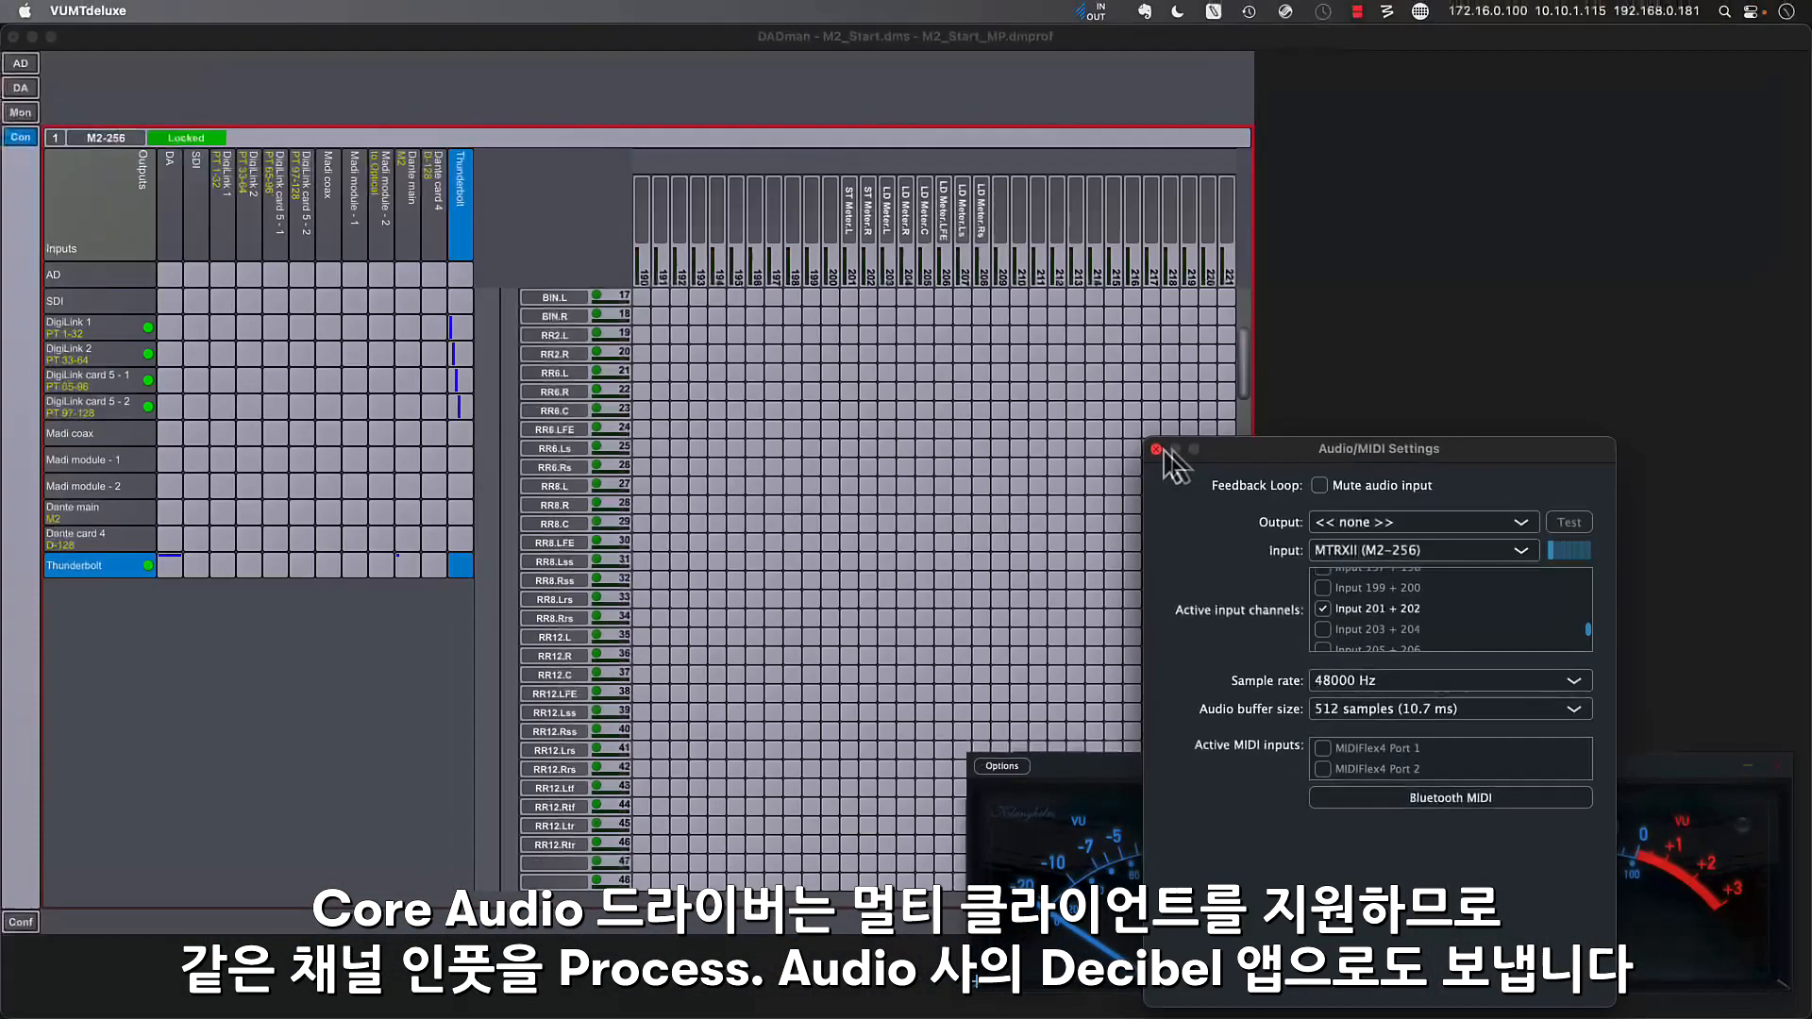
- Switch to Decibel and choose the same MTRXII input pair, 201 + 202, in its audio settings
left_click(1159, 454)
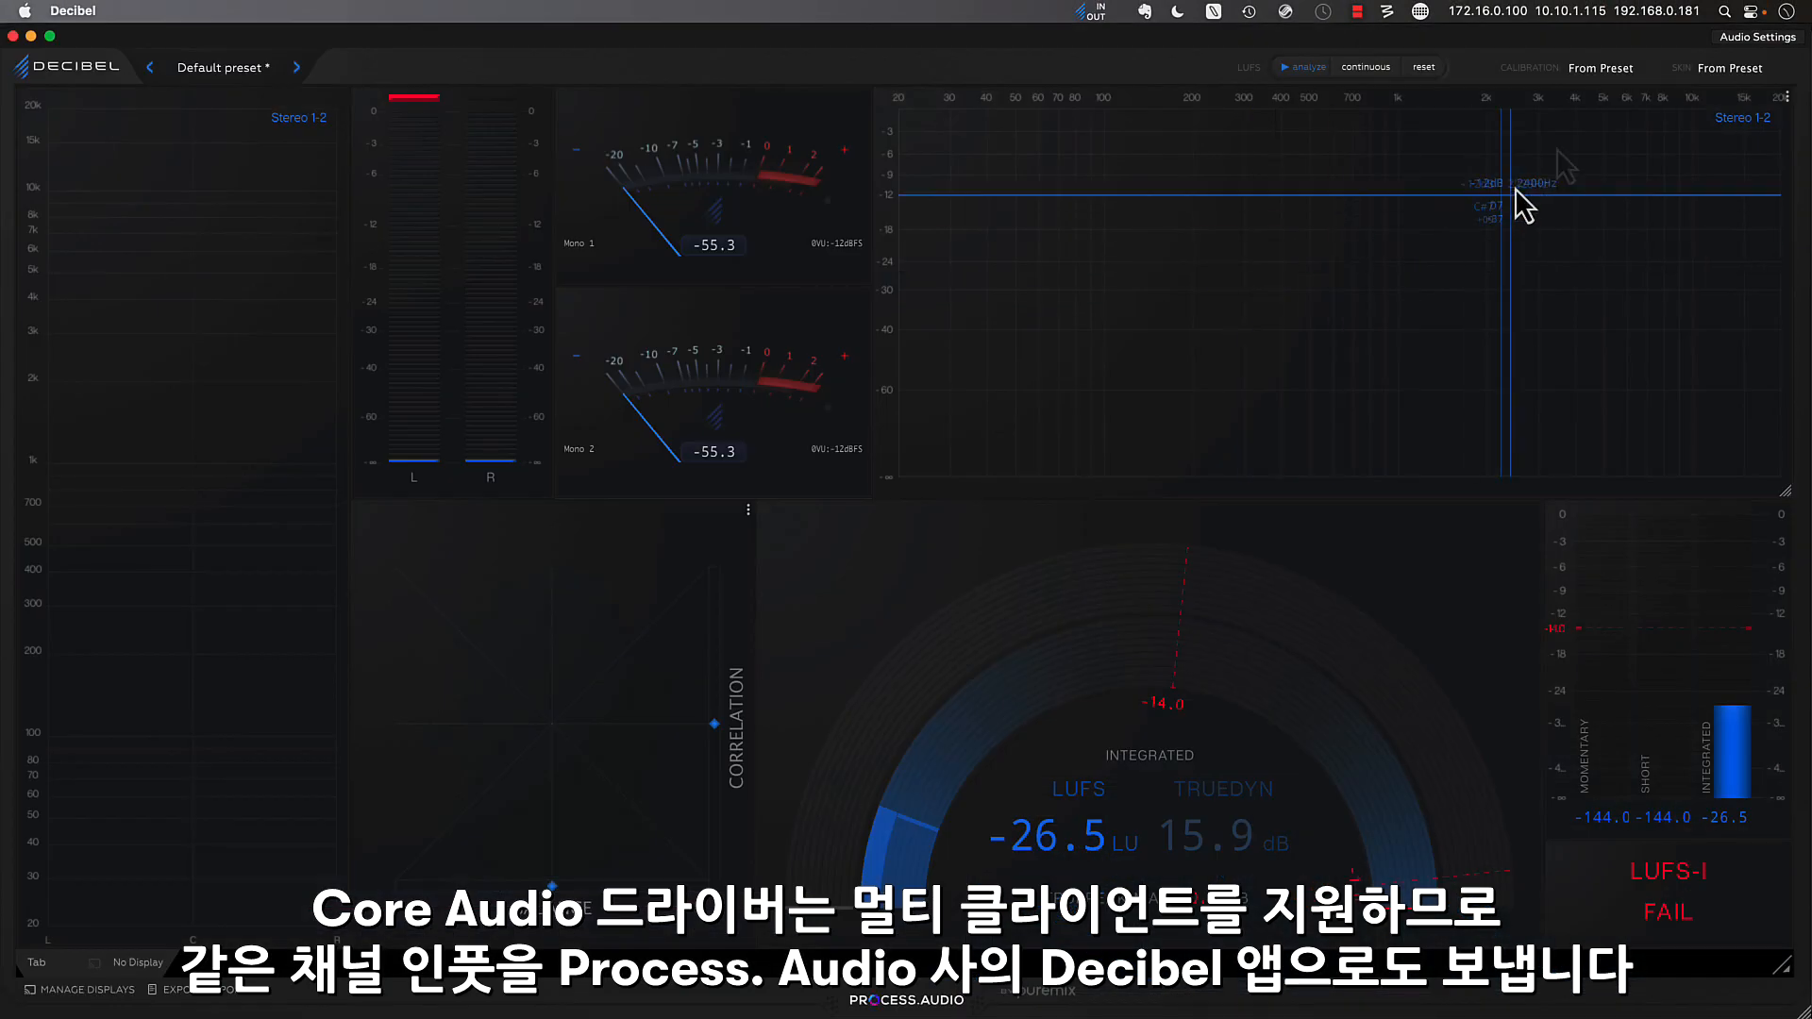
left_click(1709, 29)
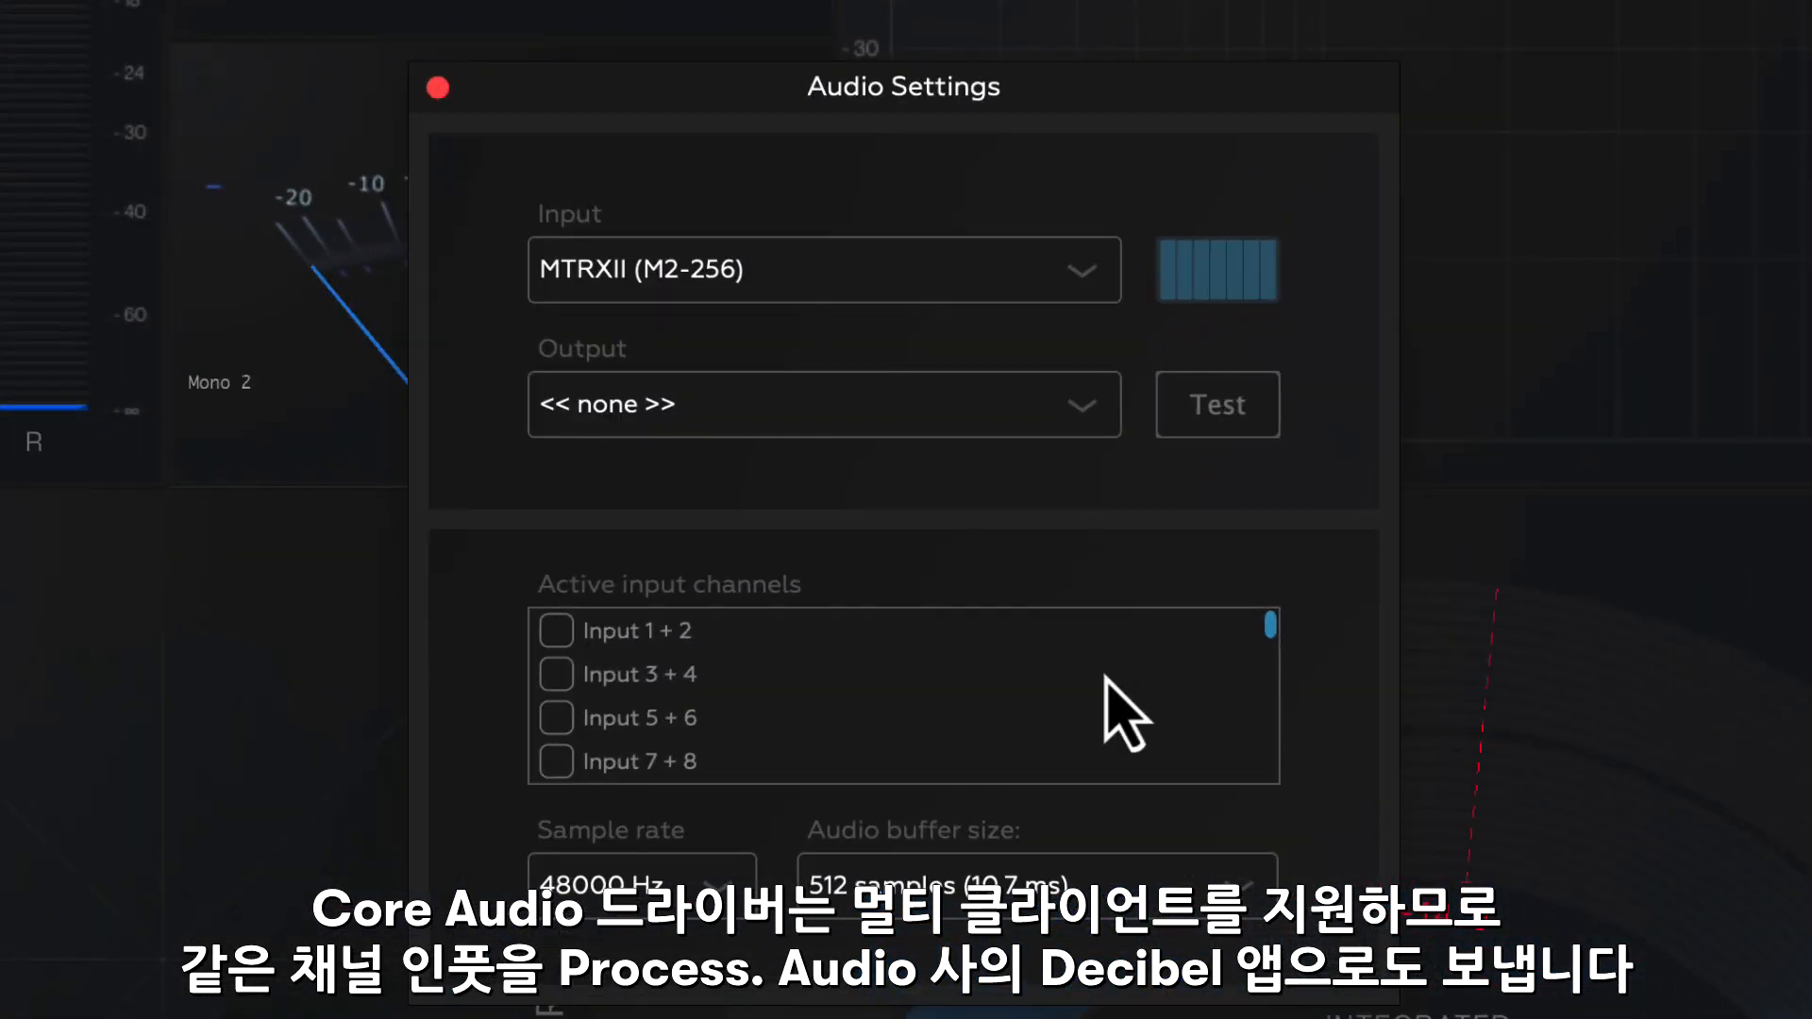
scroll(1106, 678, "down", 20)
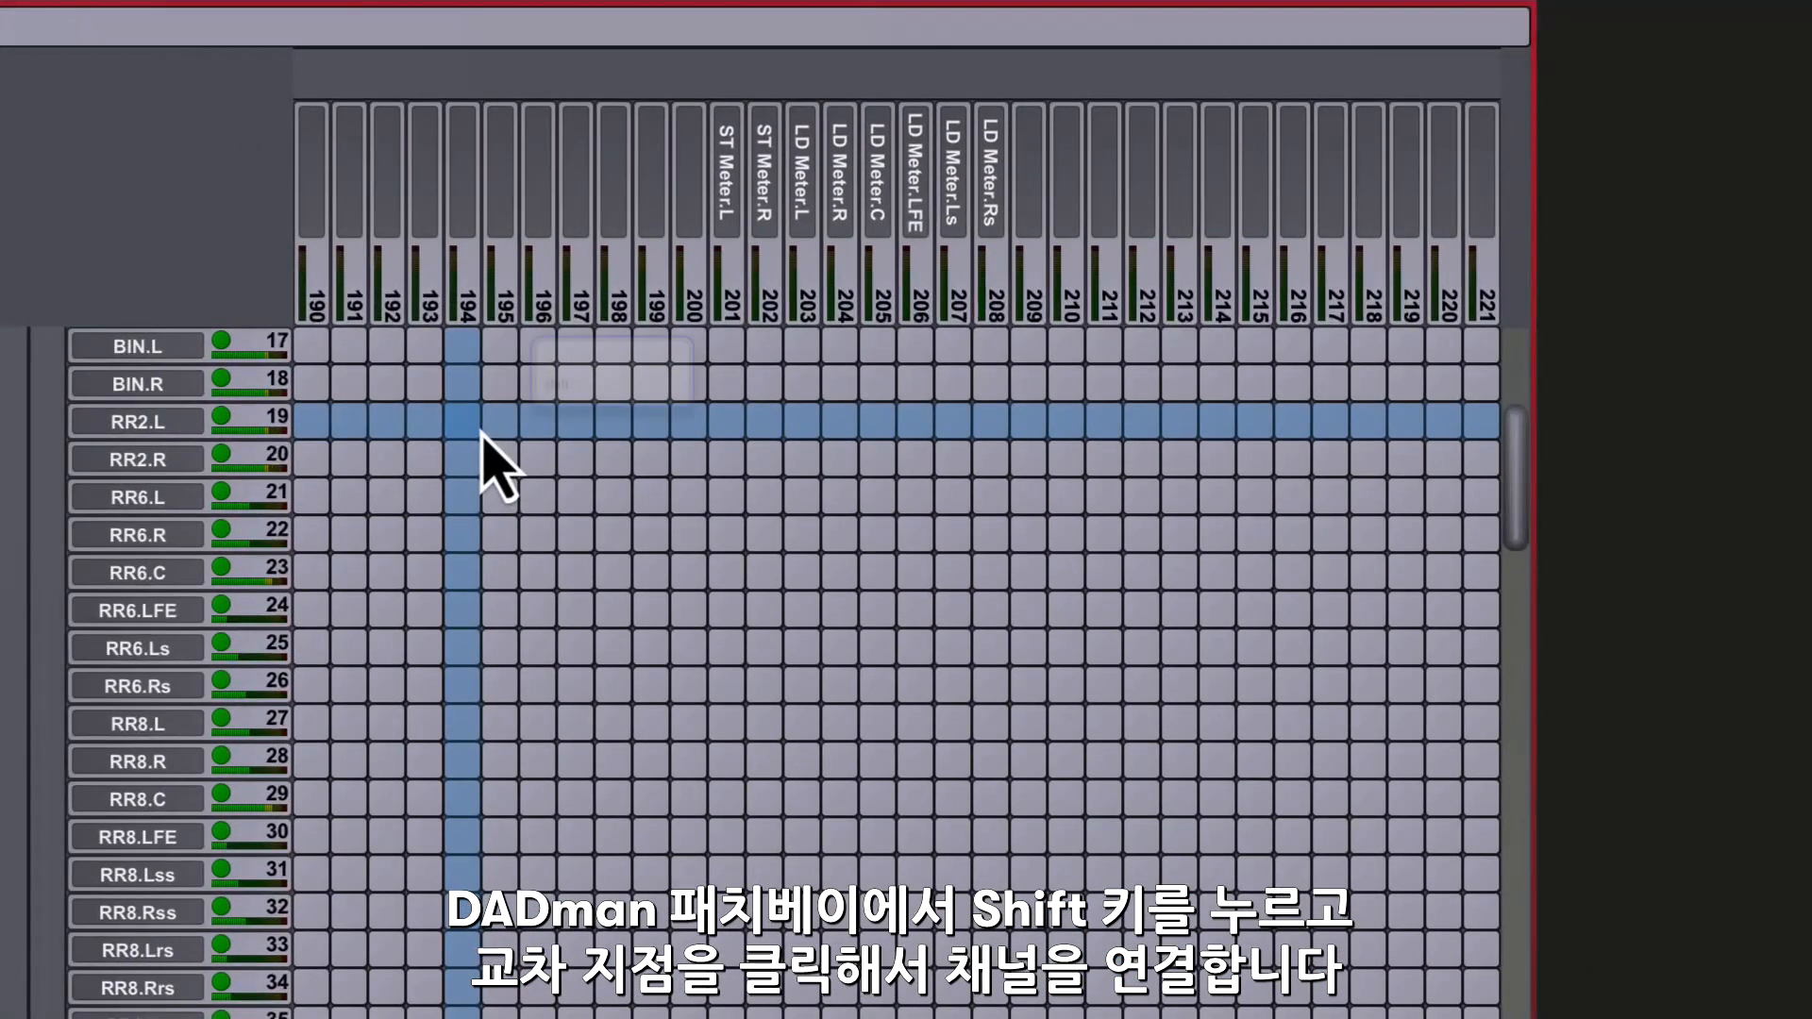
- Patch the RR2 stereo re-render to Thunderbolt outputs 201-202 and the RR6 5.1 re-render to the LD Meter outputs 203-208
left_click(725, 424, "shift")
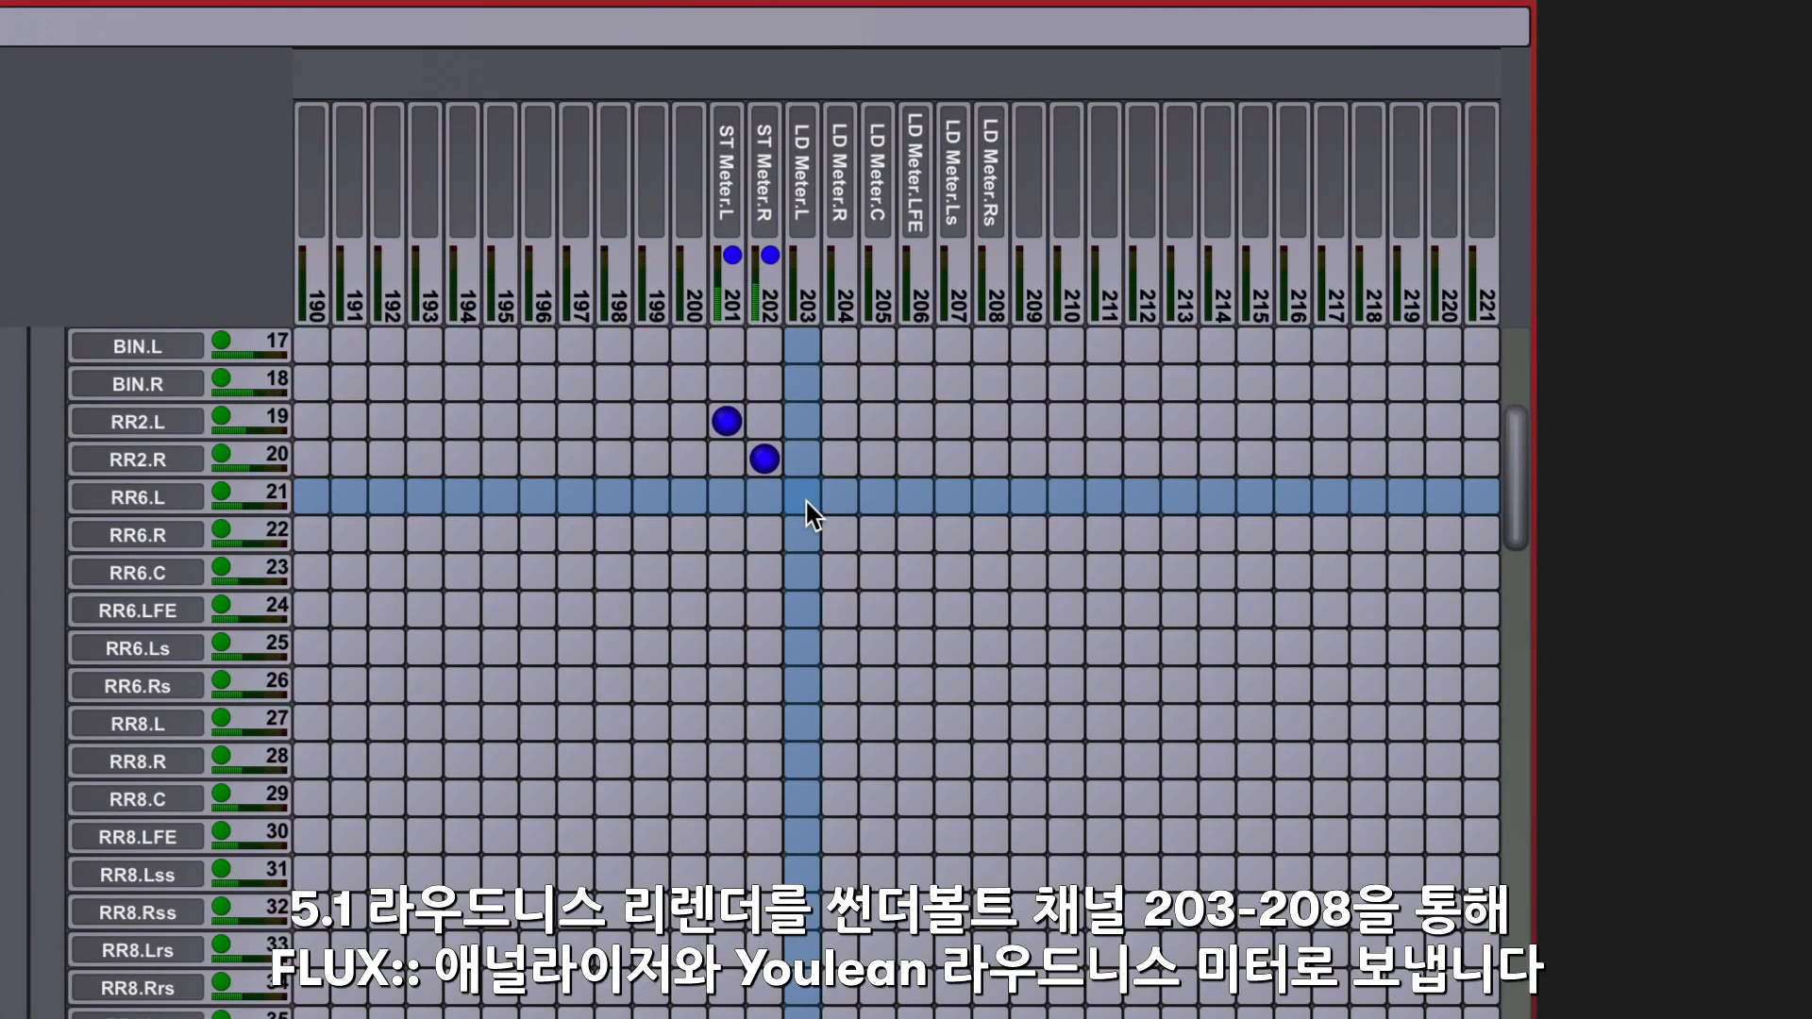
left_click(802, 497)
left_click(840, 534)
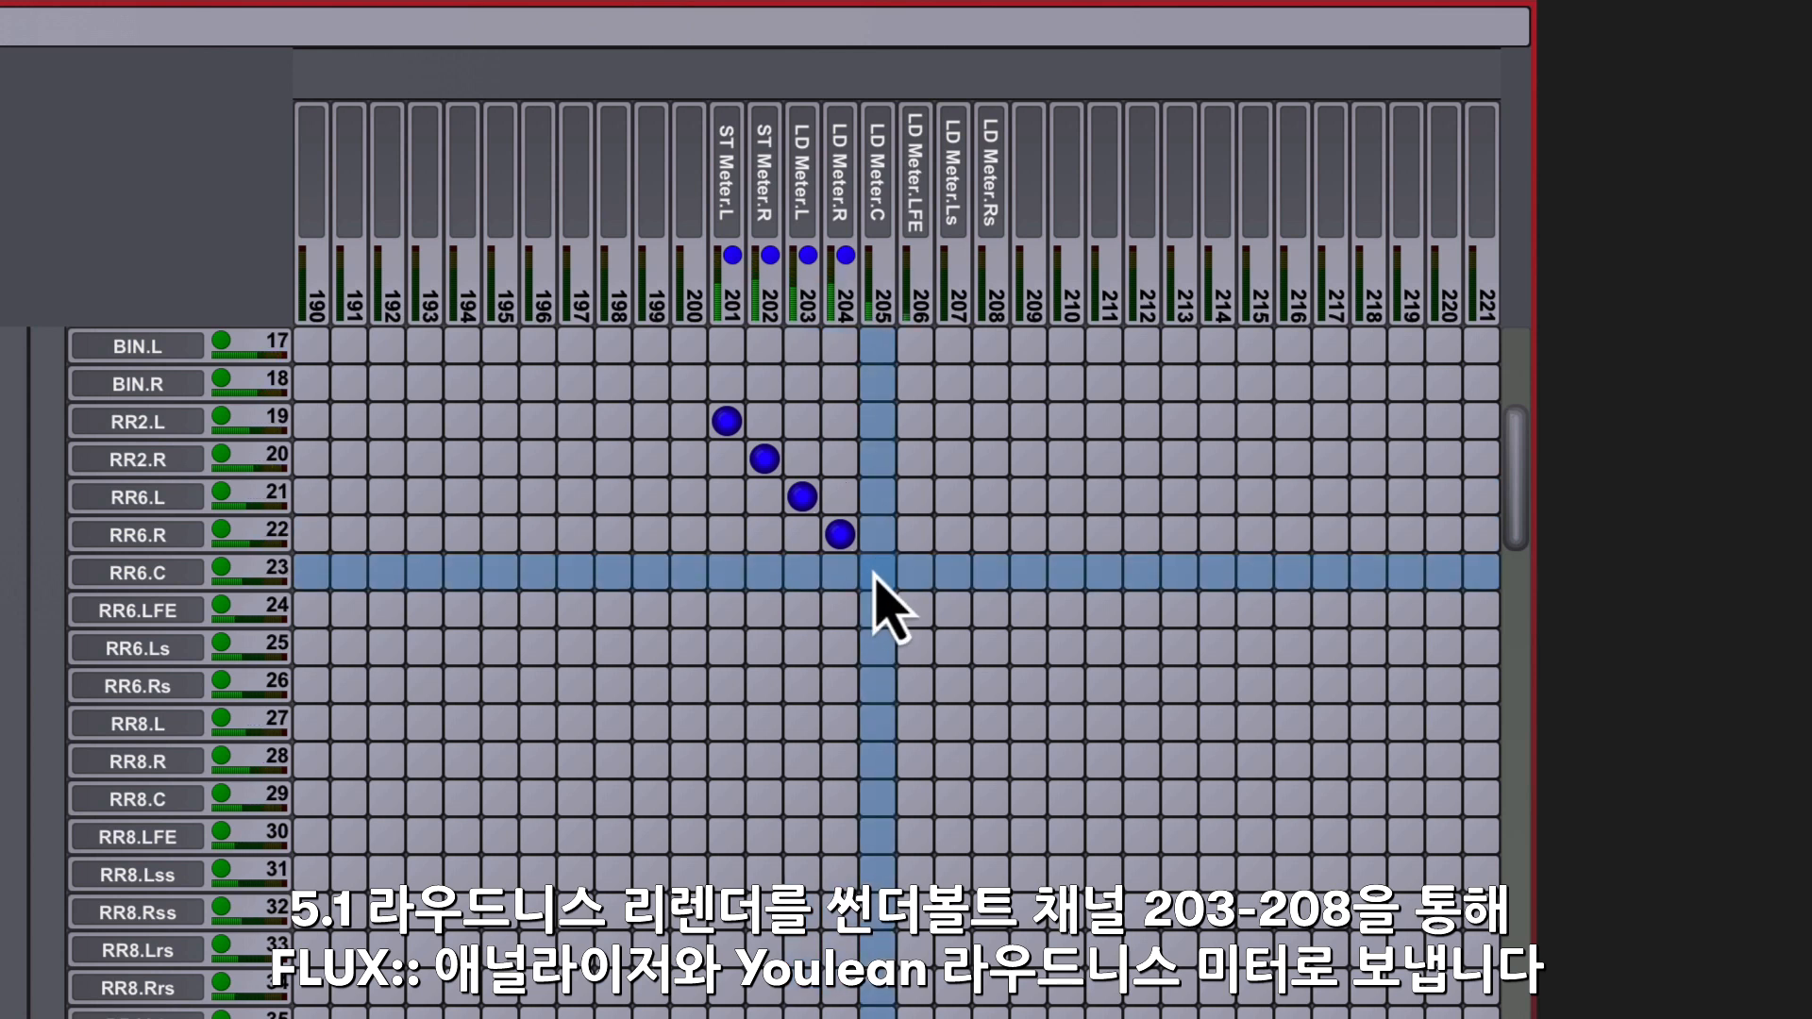
left_click(878, 572)
left_click(915, 609)
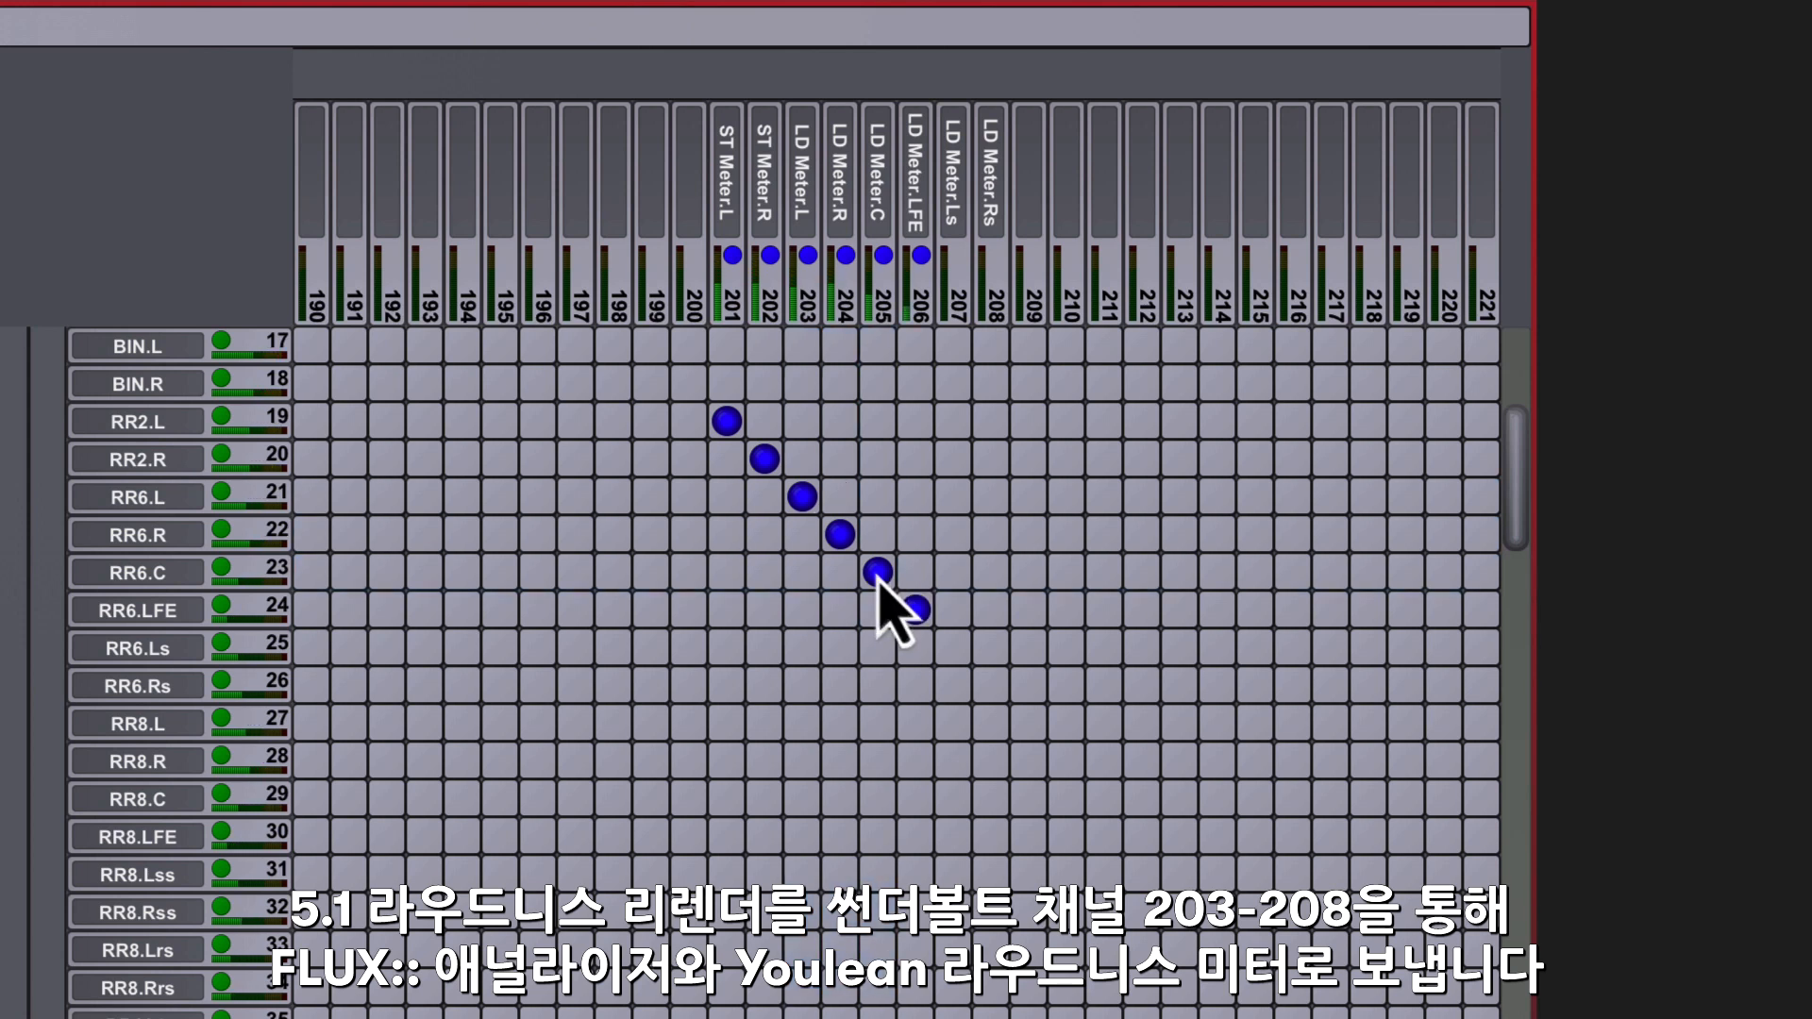
left_click(947, 644)
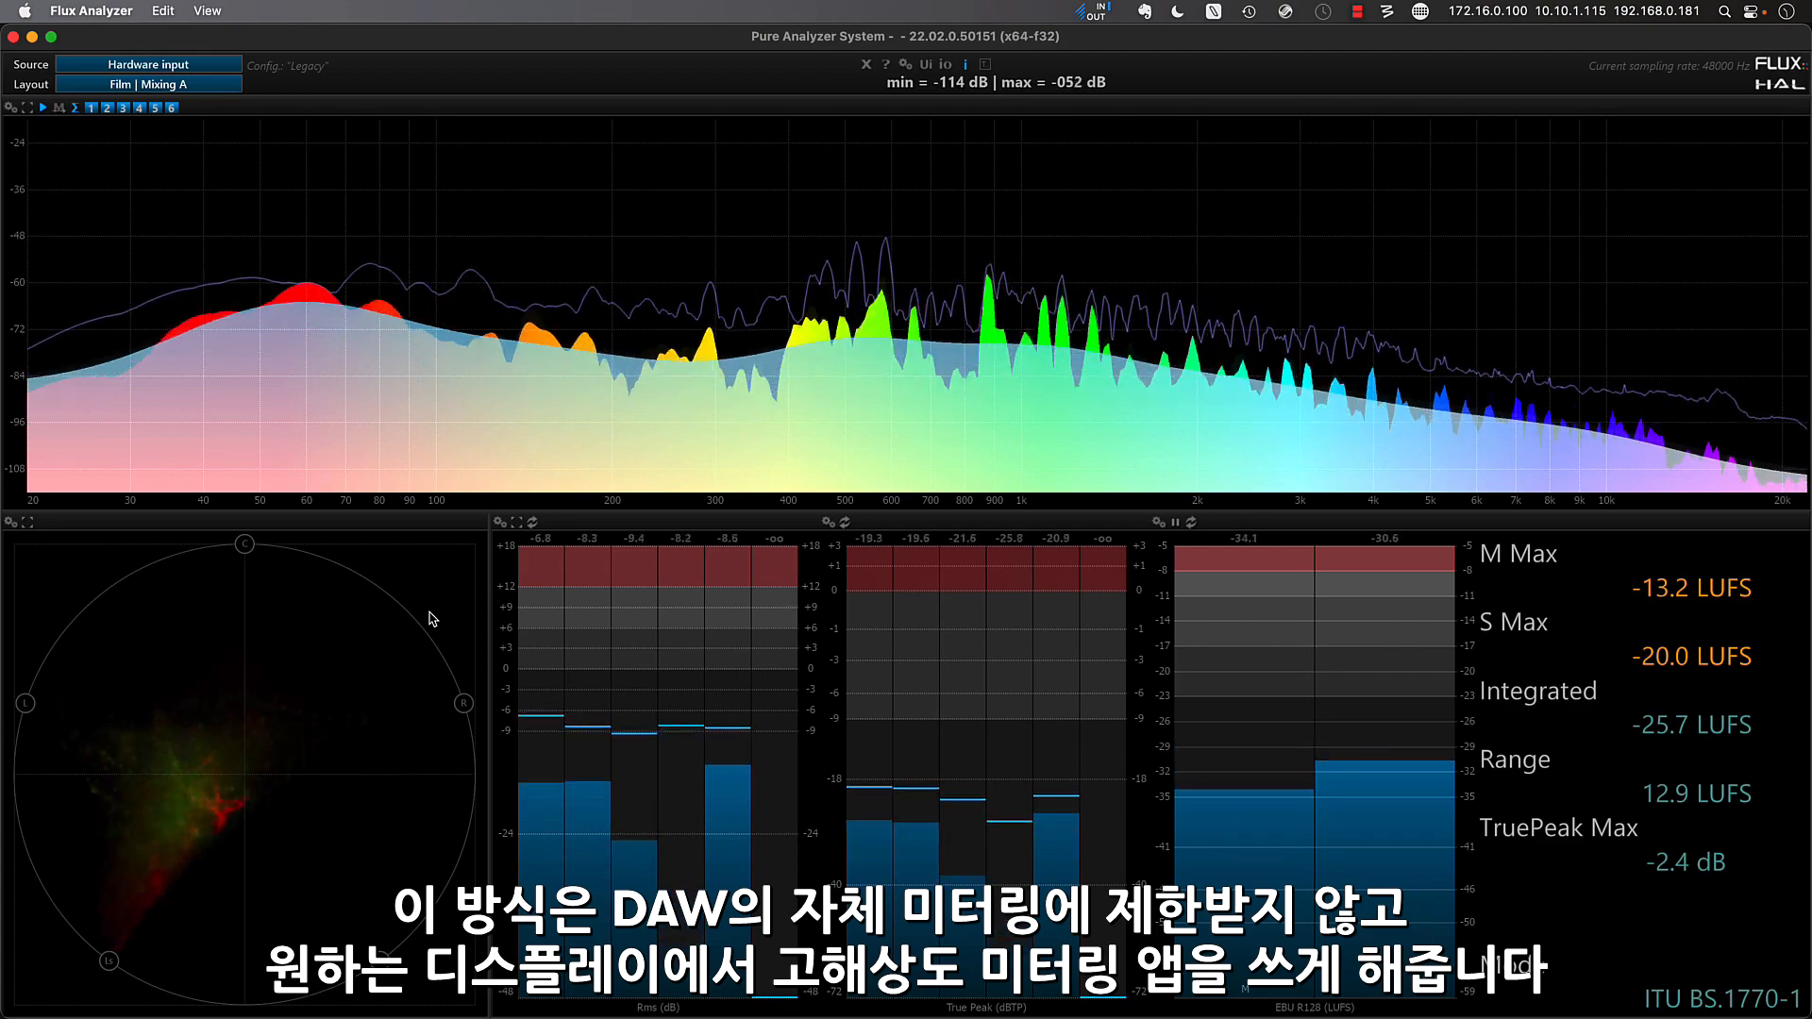
- Switch to Flux Analyzer and step from the Film | Mixing A layout through Film | Mixing B to view the metering
key("Down")
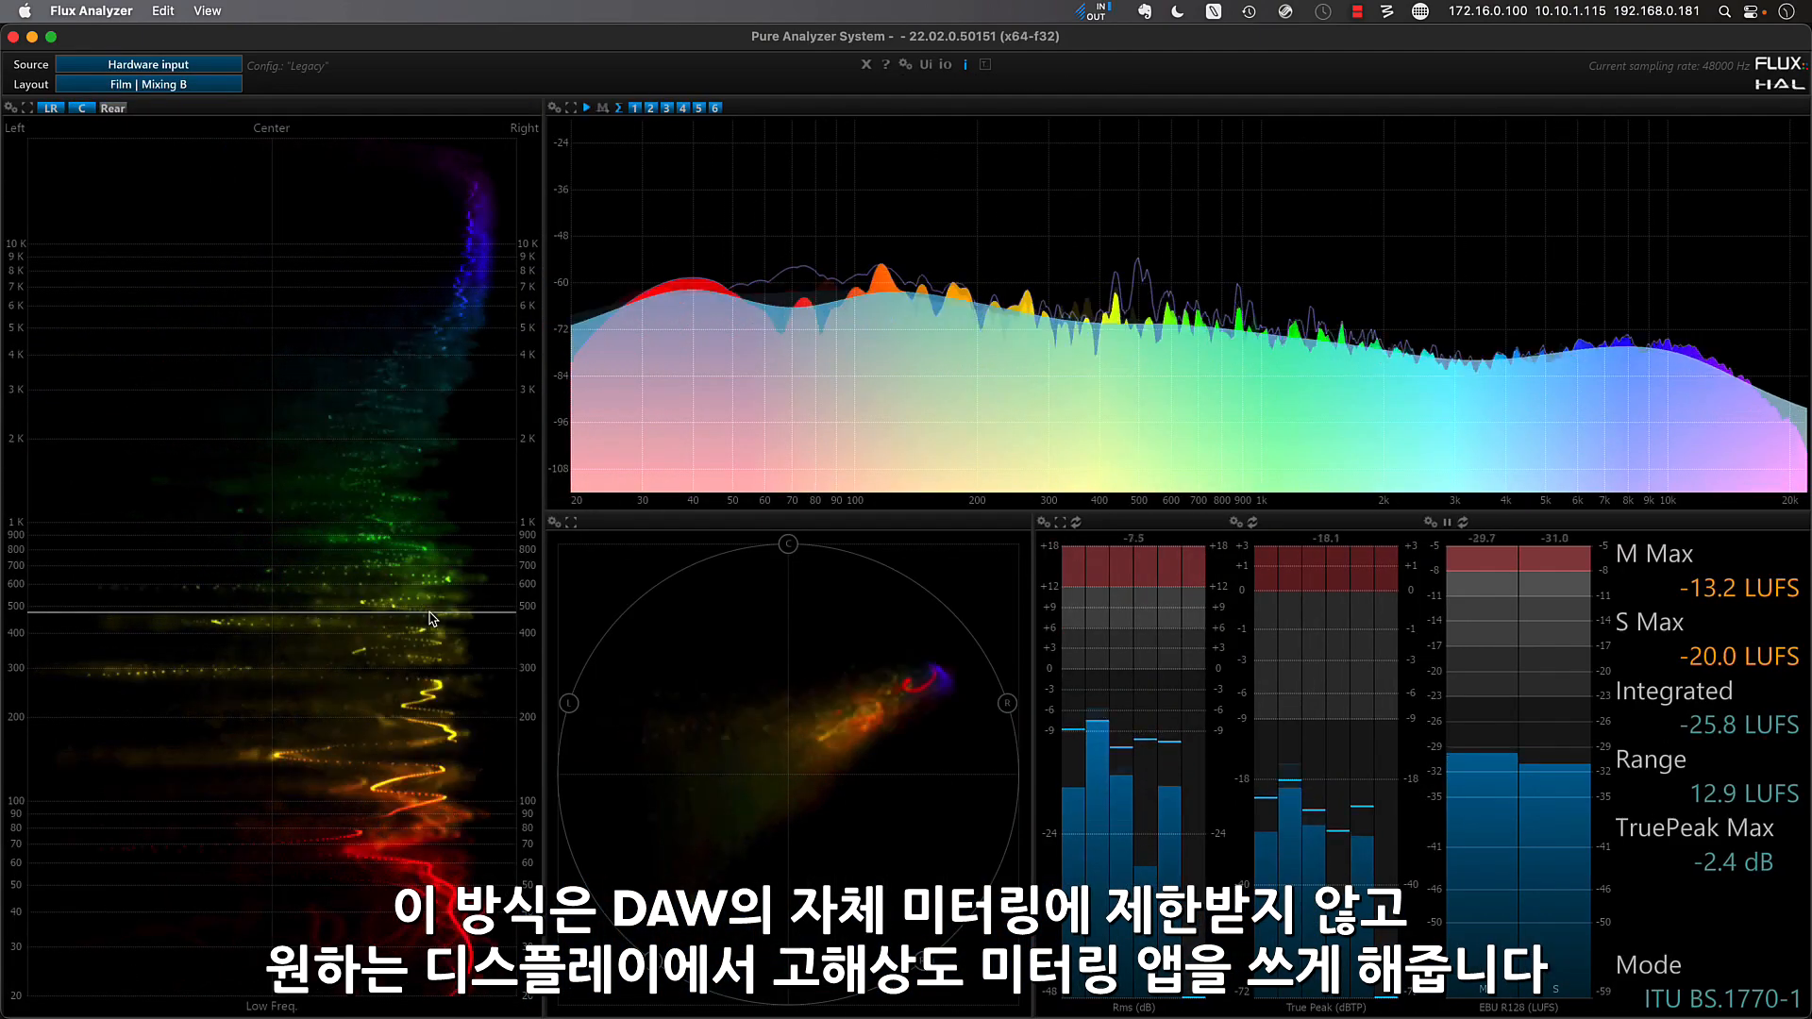
key("Down")
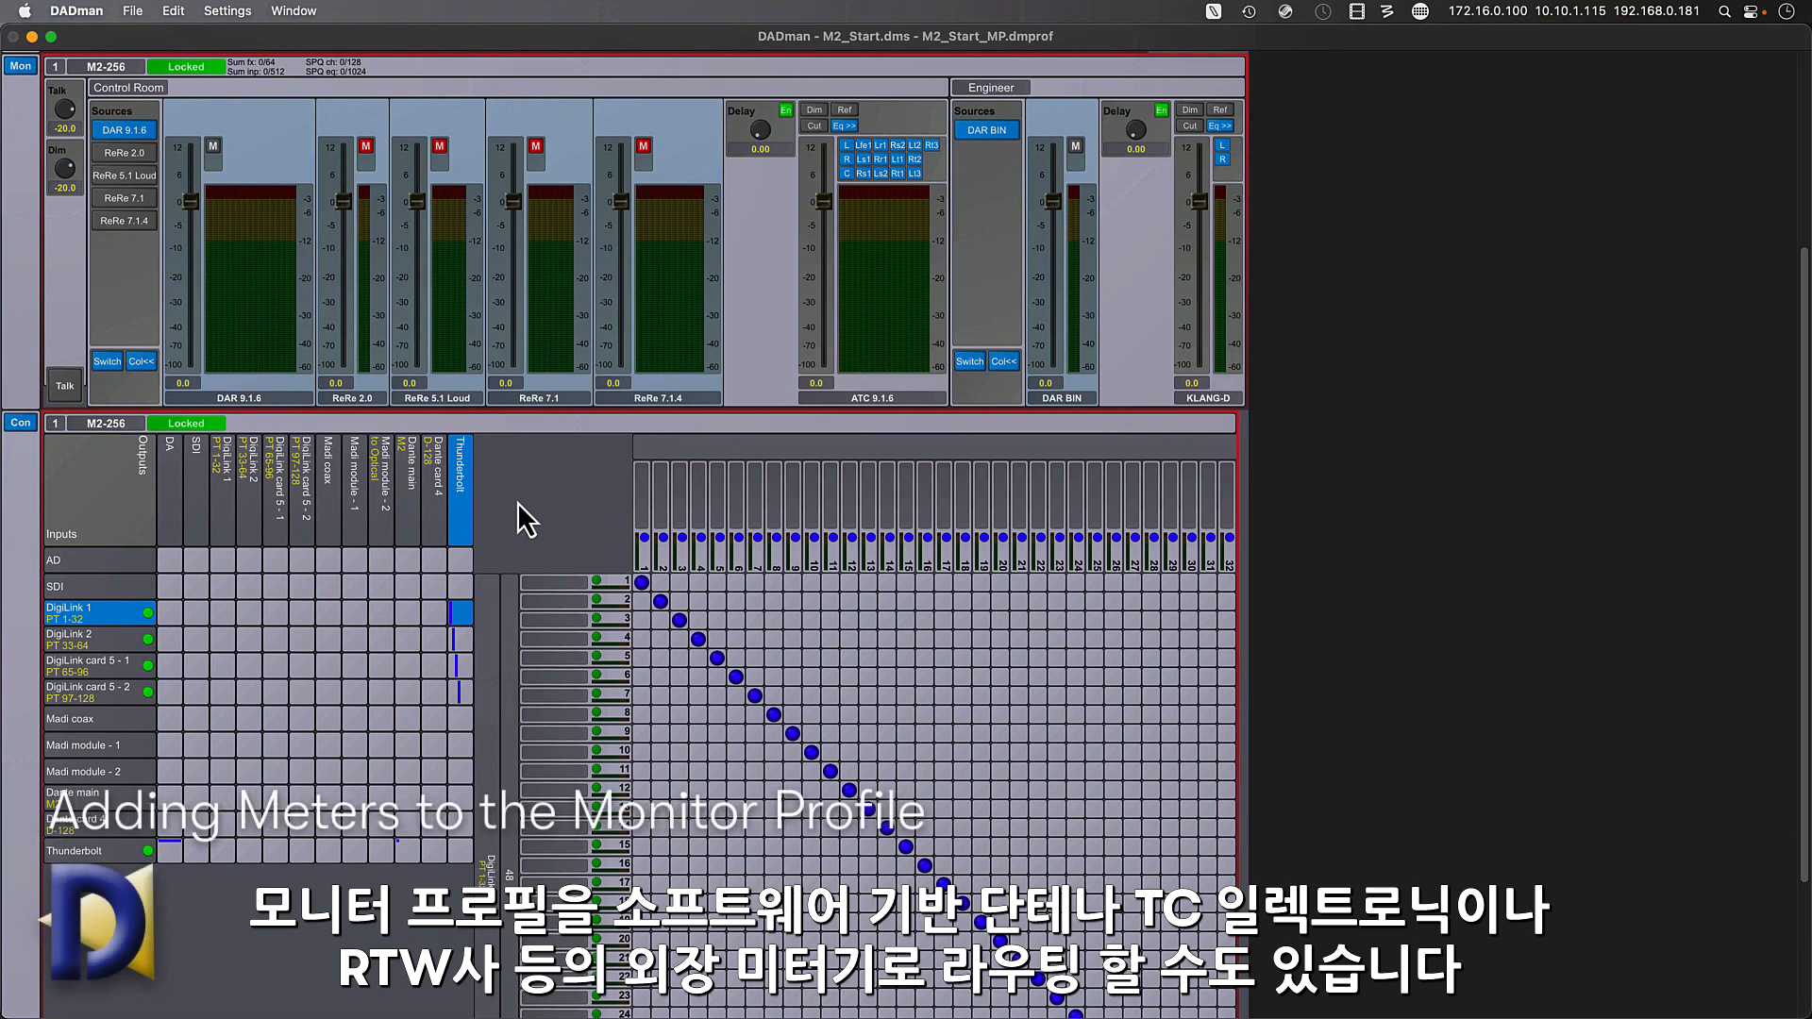
- Open DADman's monitor profile configuration and add a new set to the Control Room's Meters group
left_click(228, 10)
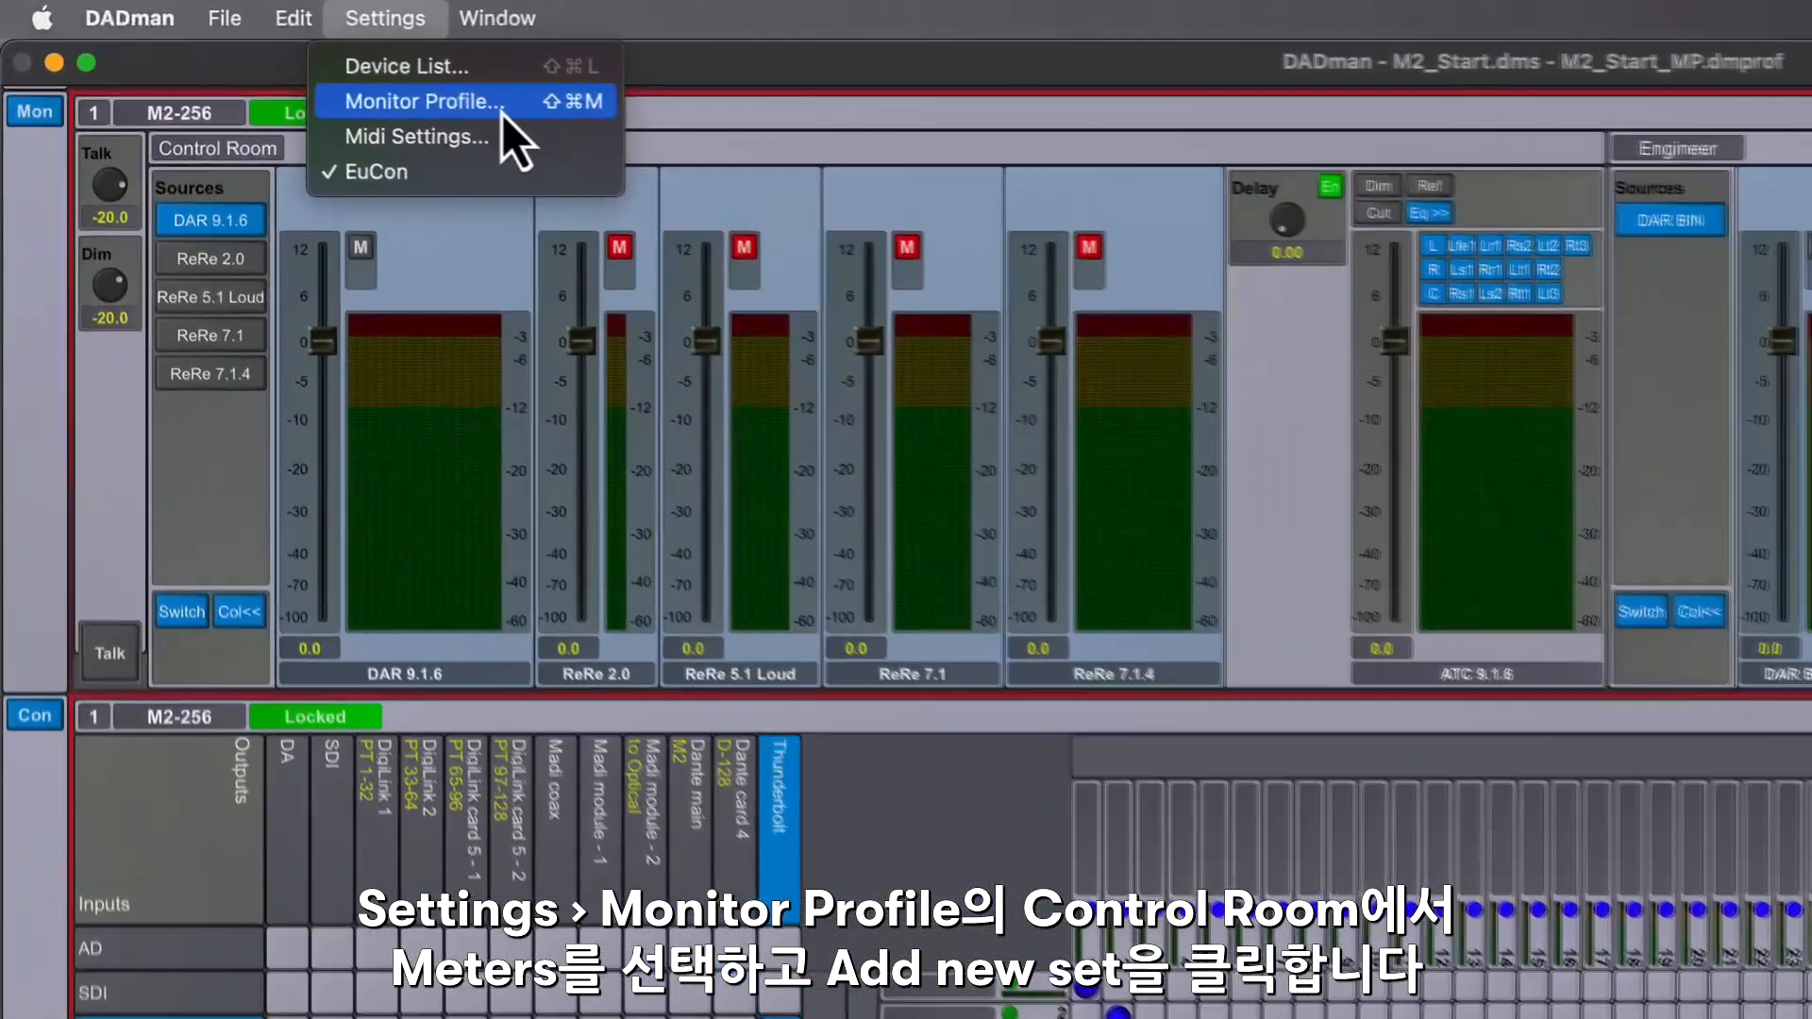
left_click(293, 67)
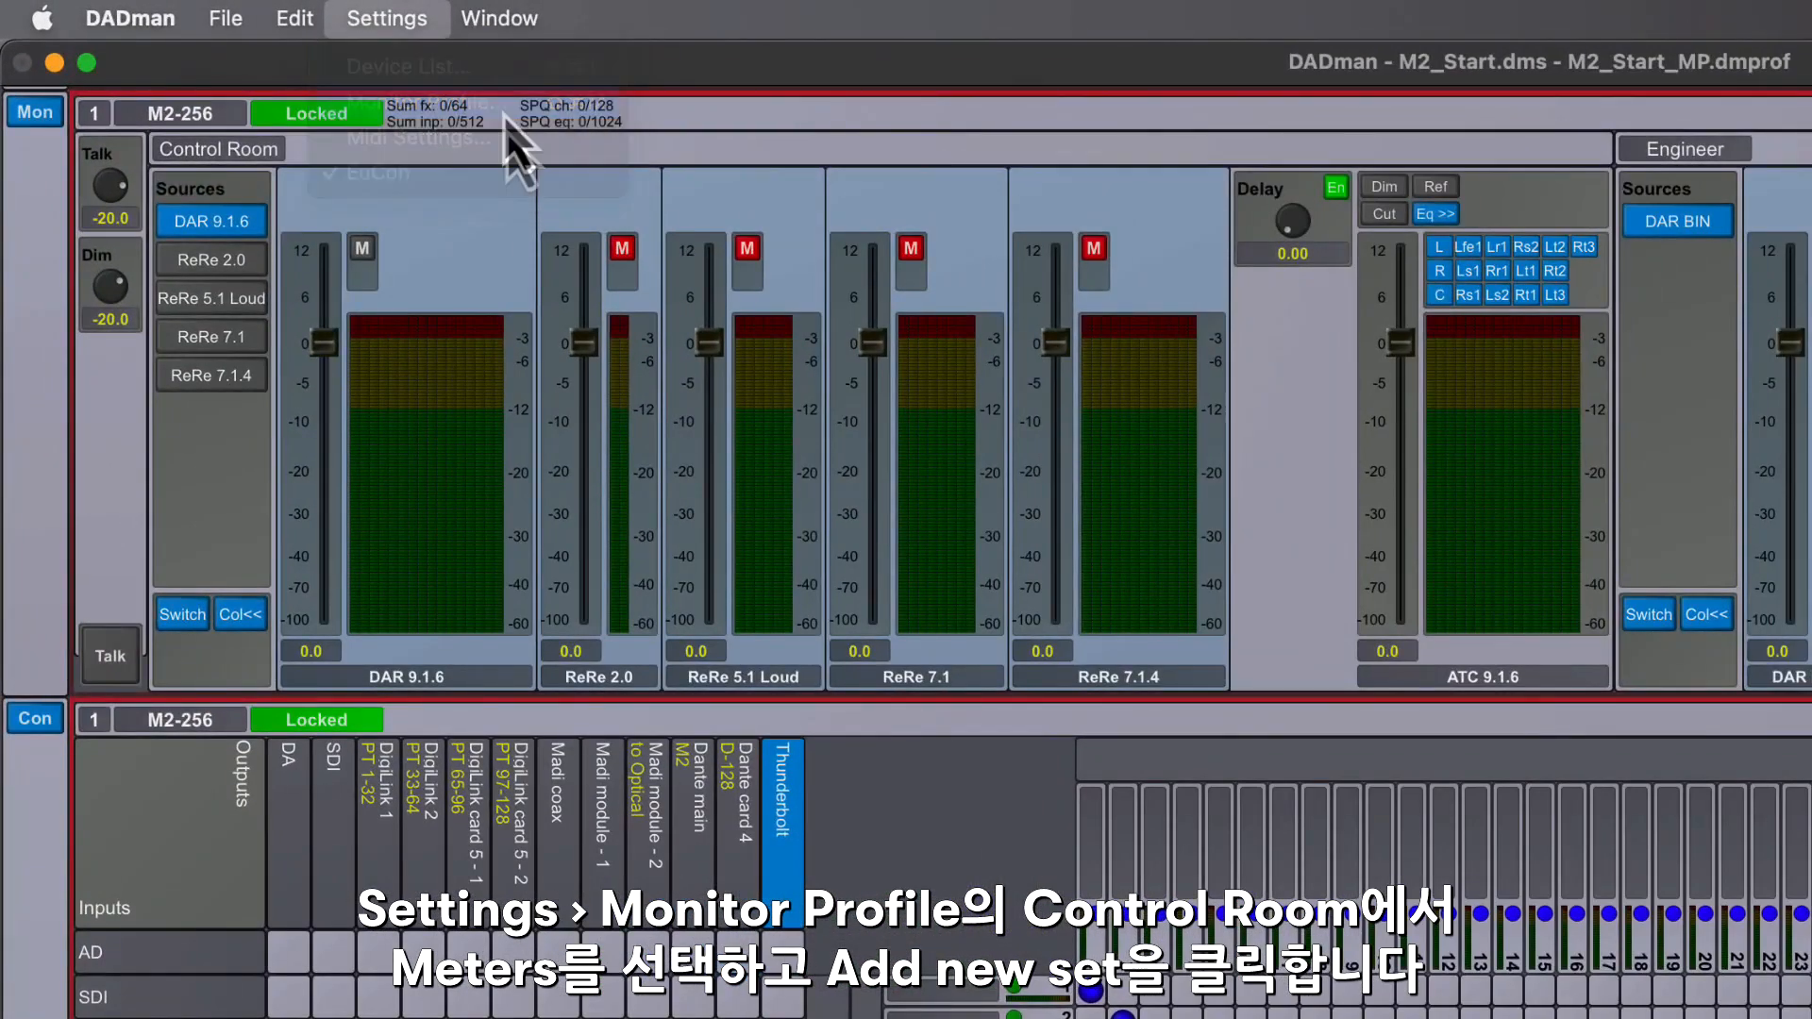
left_click(346, 482)
left_click(429, 605)
right_click(444, 611)
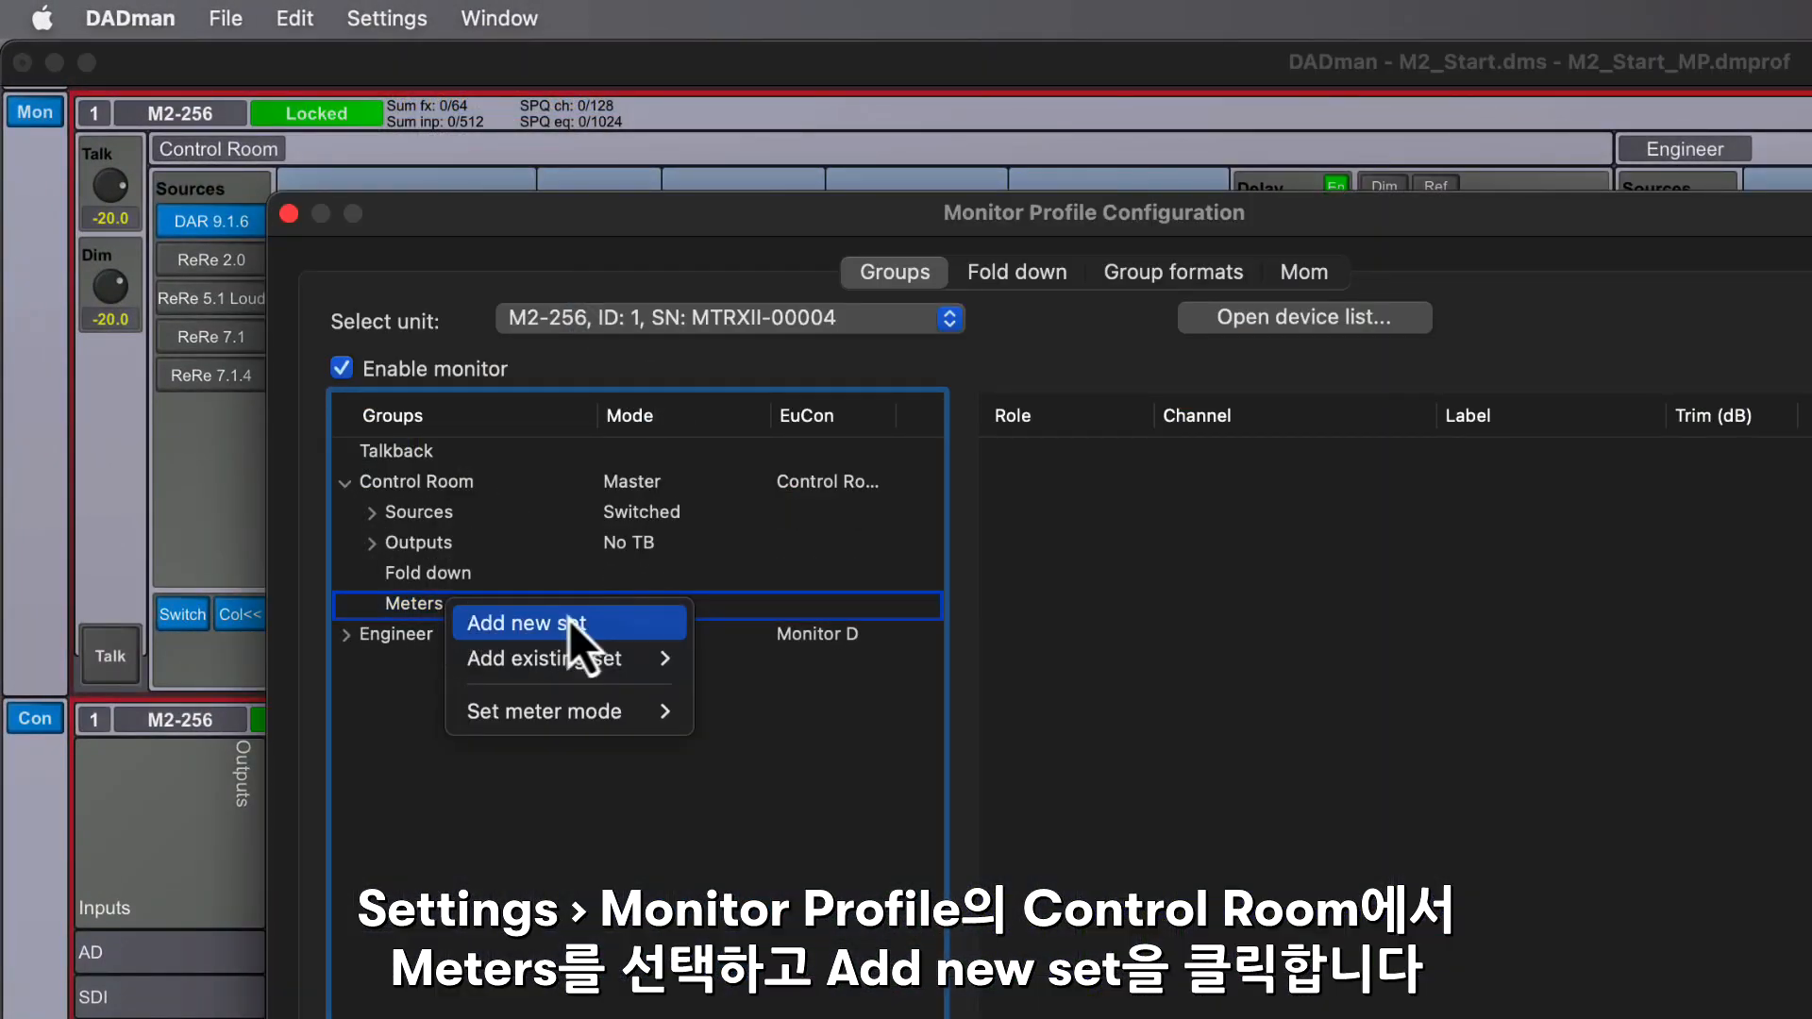
left_click(623, 630)
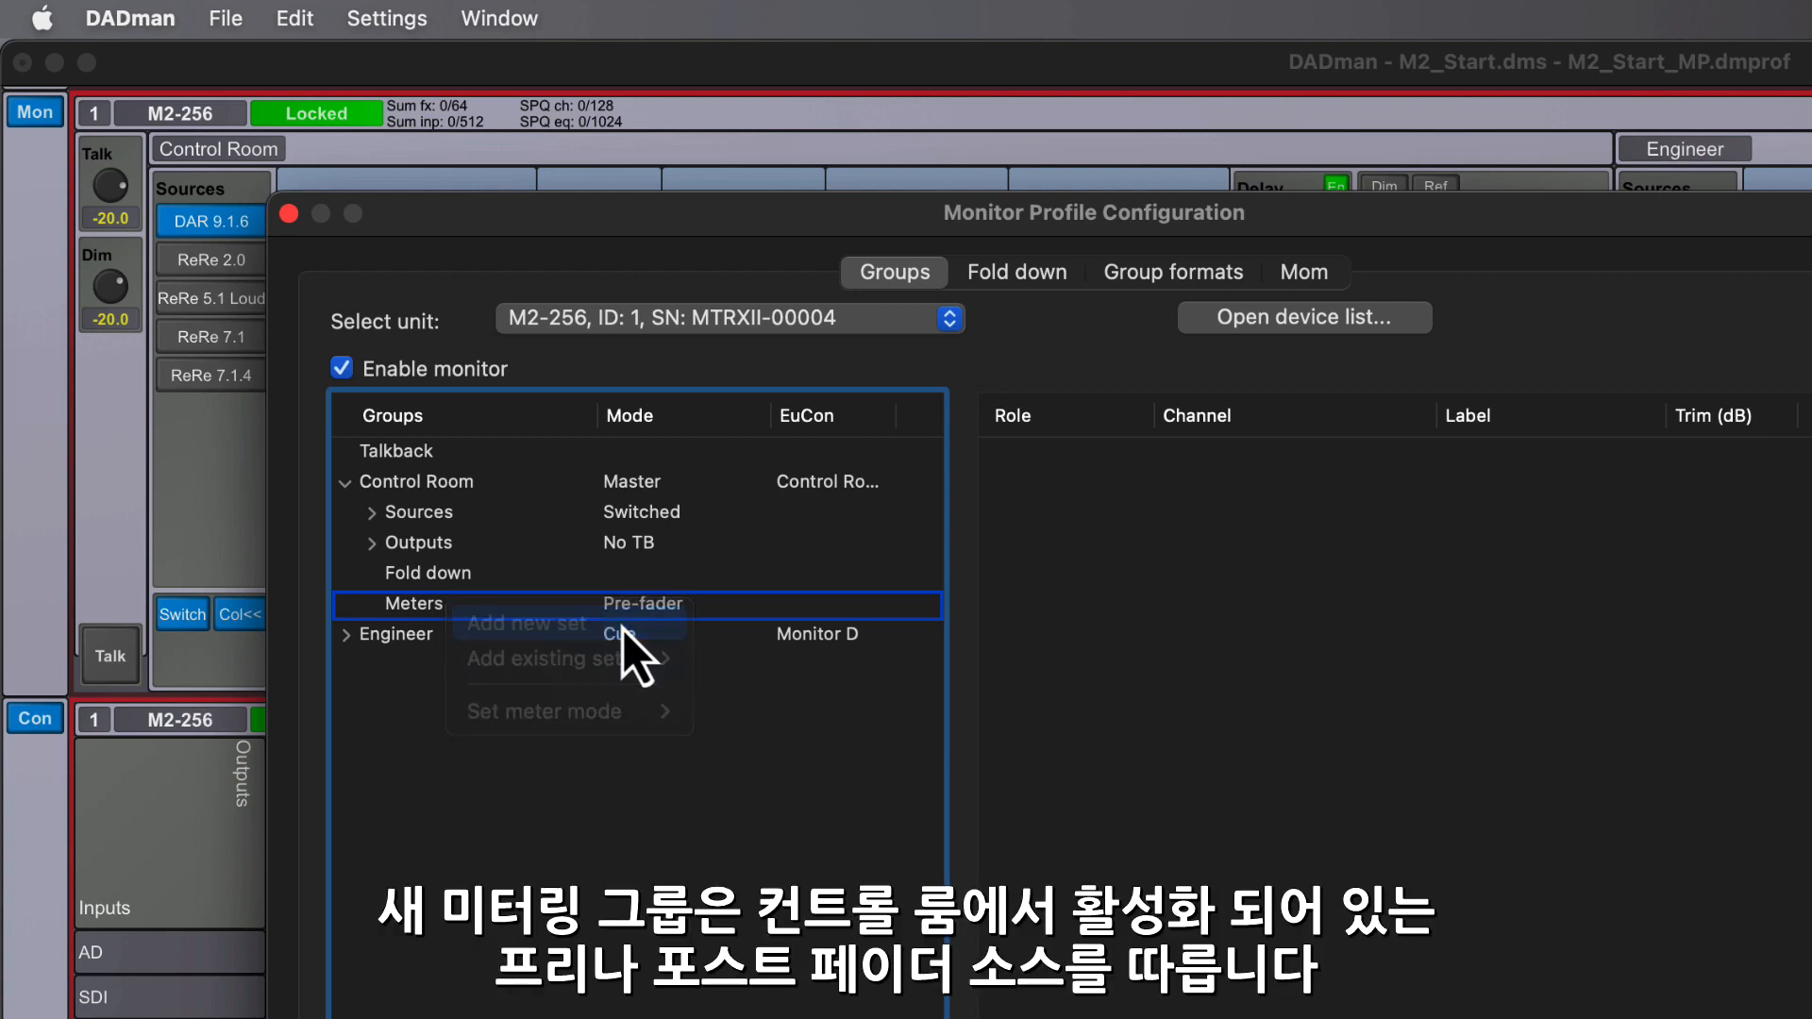
- Set the Control Room Meters group's meter mode to Pre-fader
right_click(627, 611)
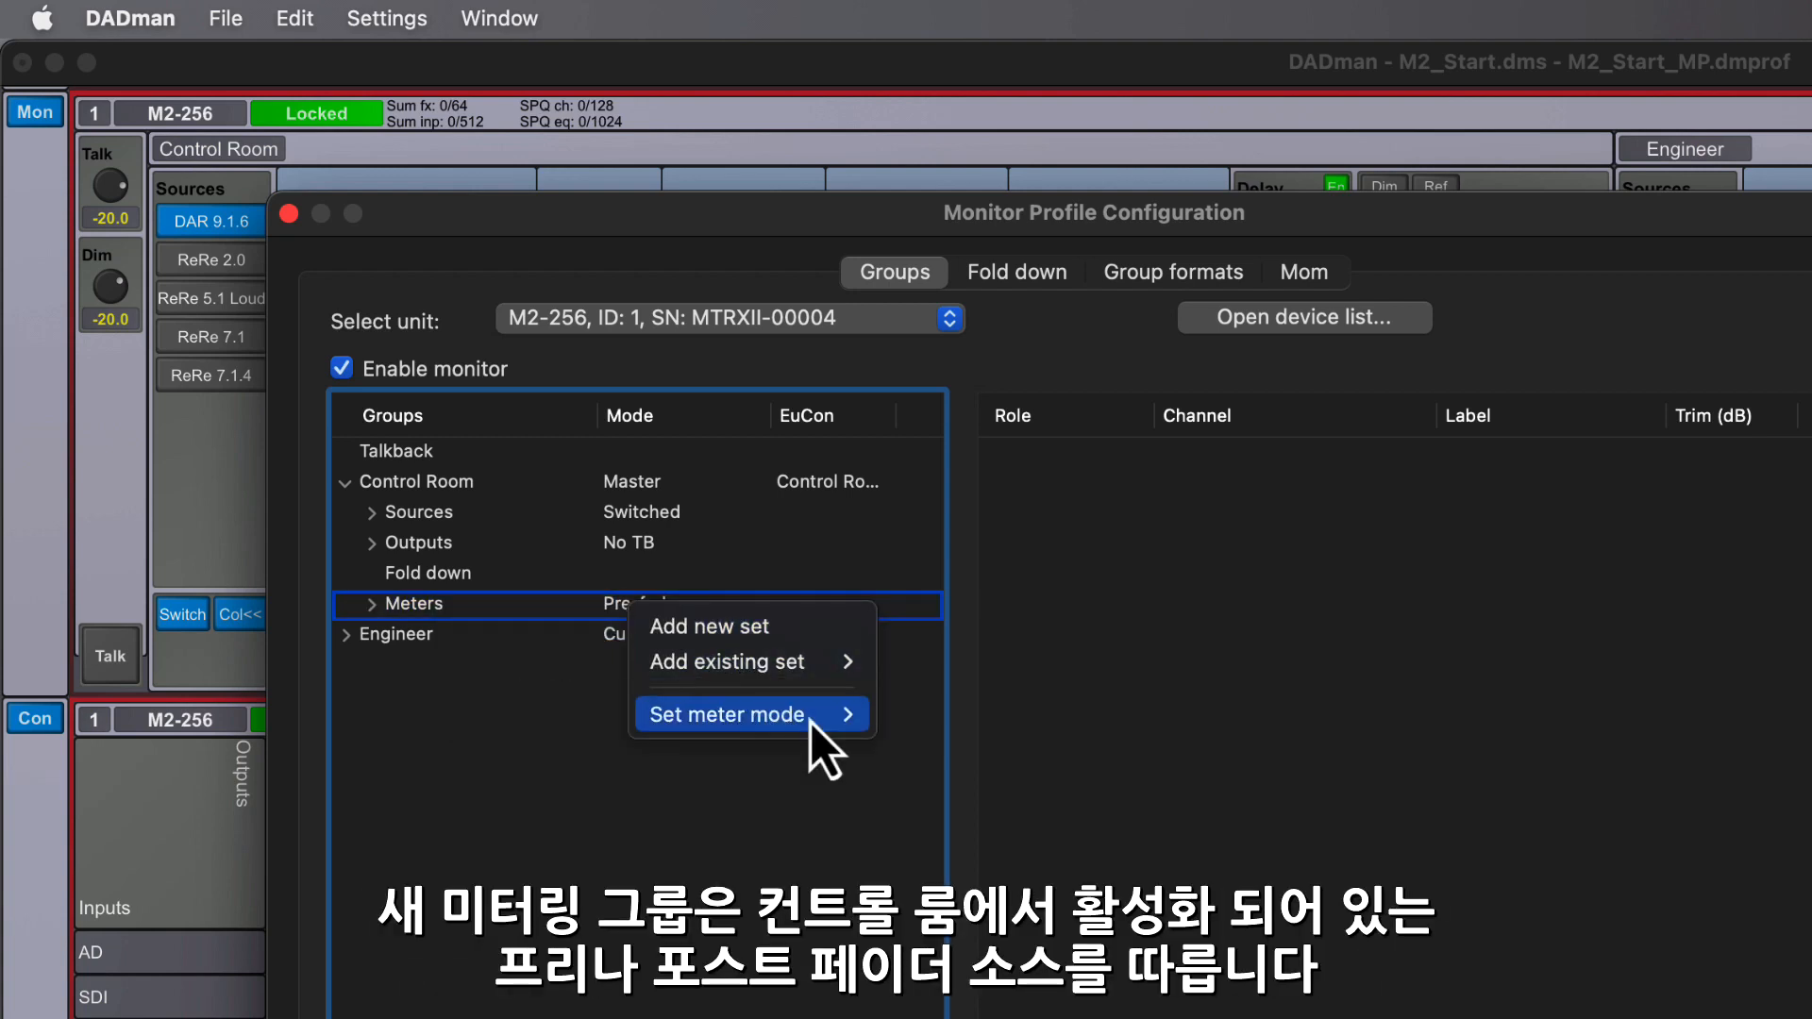
mouse_move(812, 722)
left_click(1038, 728)
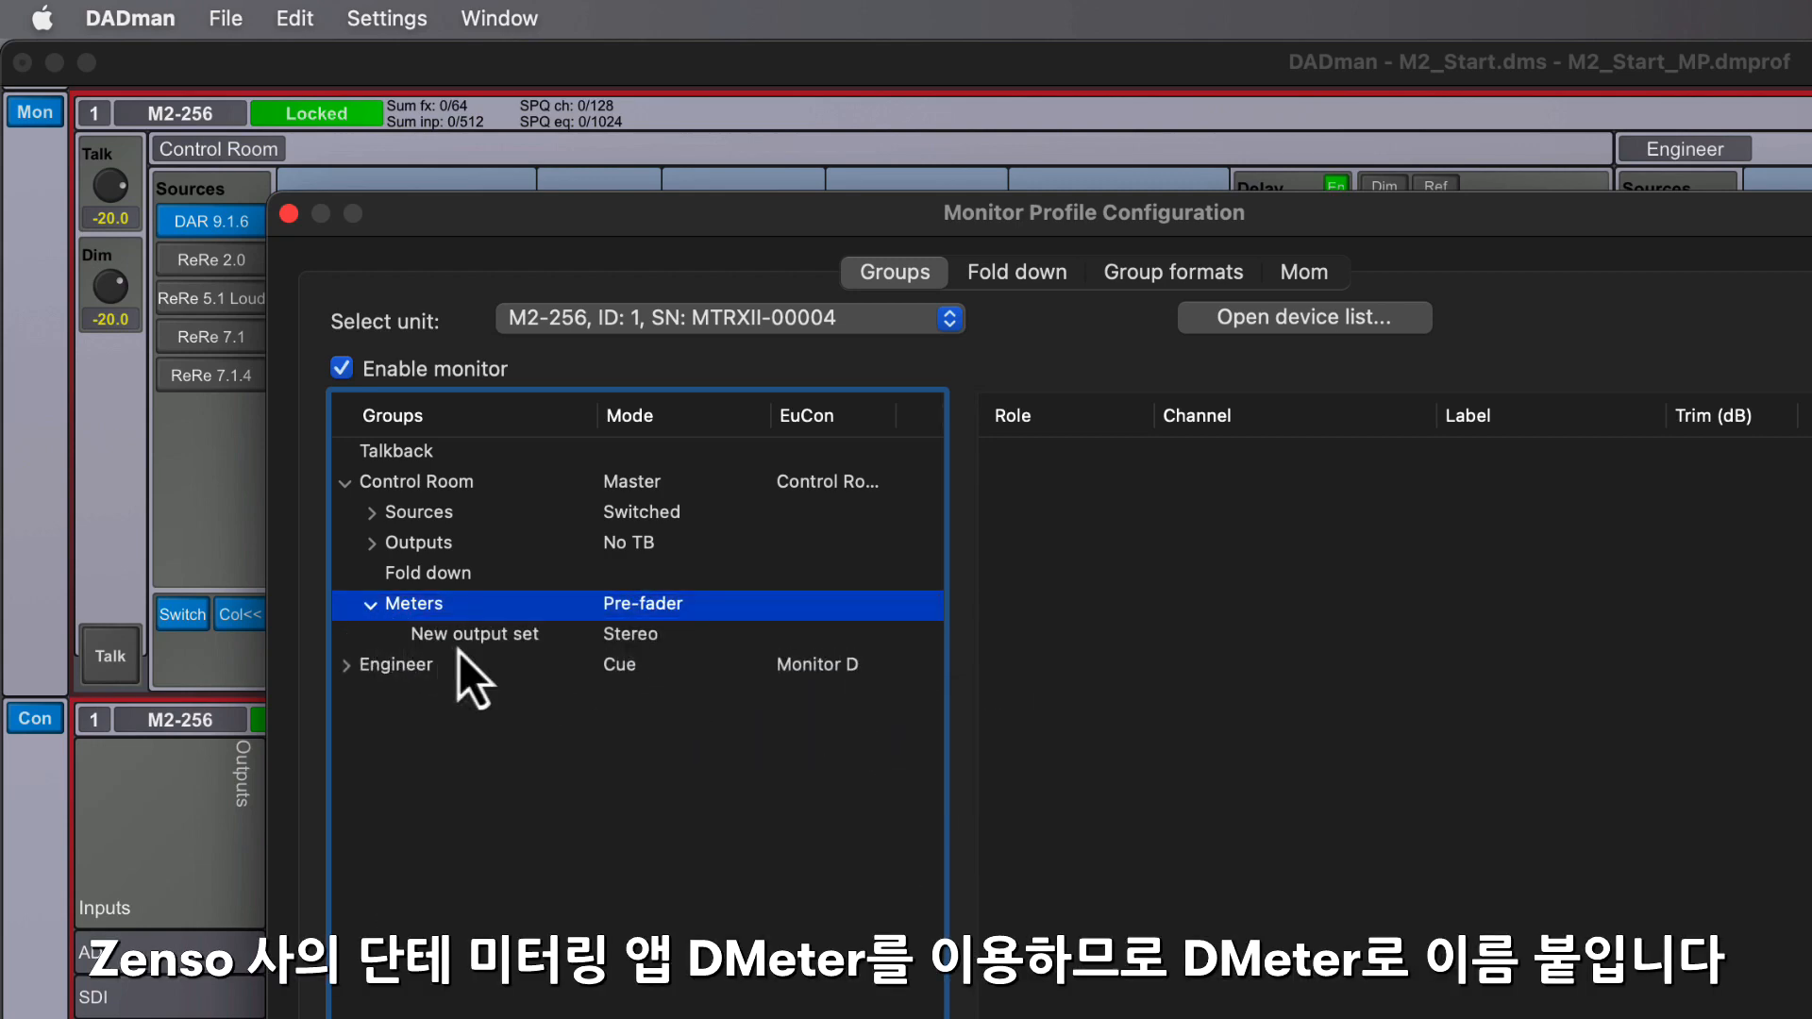
- Rename the new meter output set as DMeter and set its group format to 9.1.6 Dolby
left_click(461, 648)
left_click(463, 641)
type("DMeter")
key("Return")
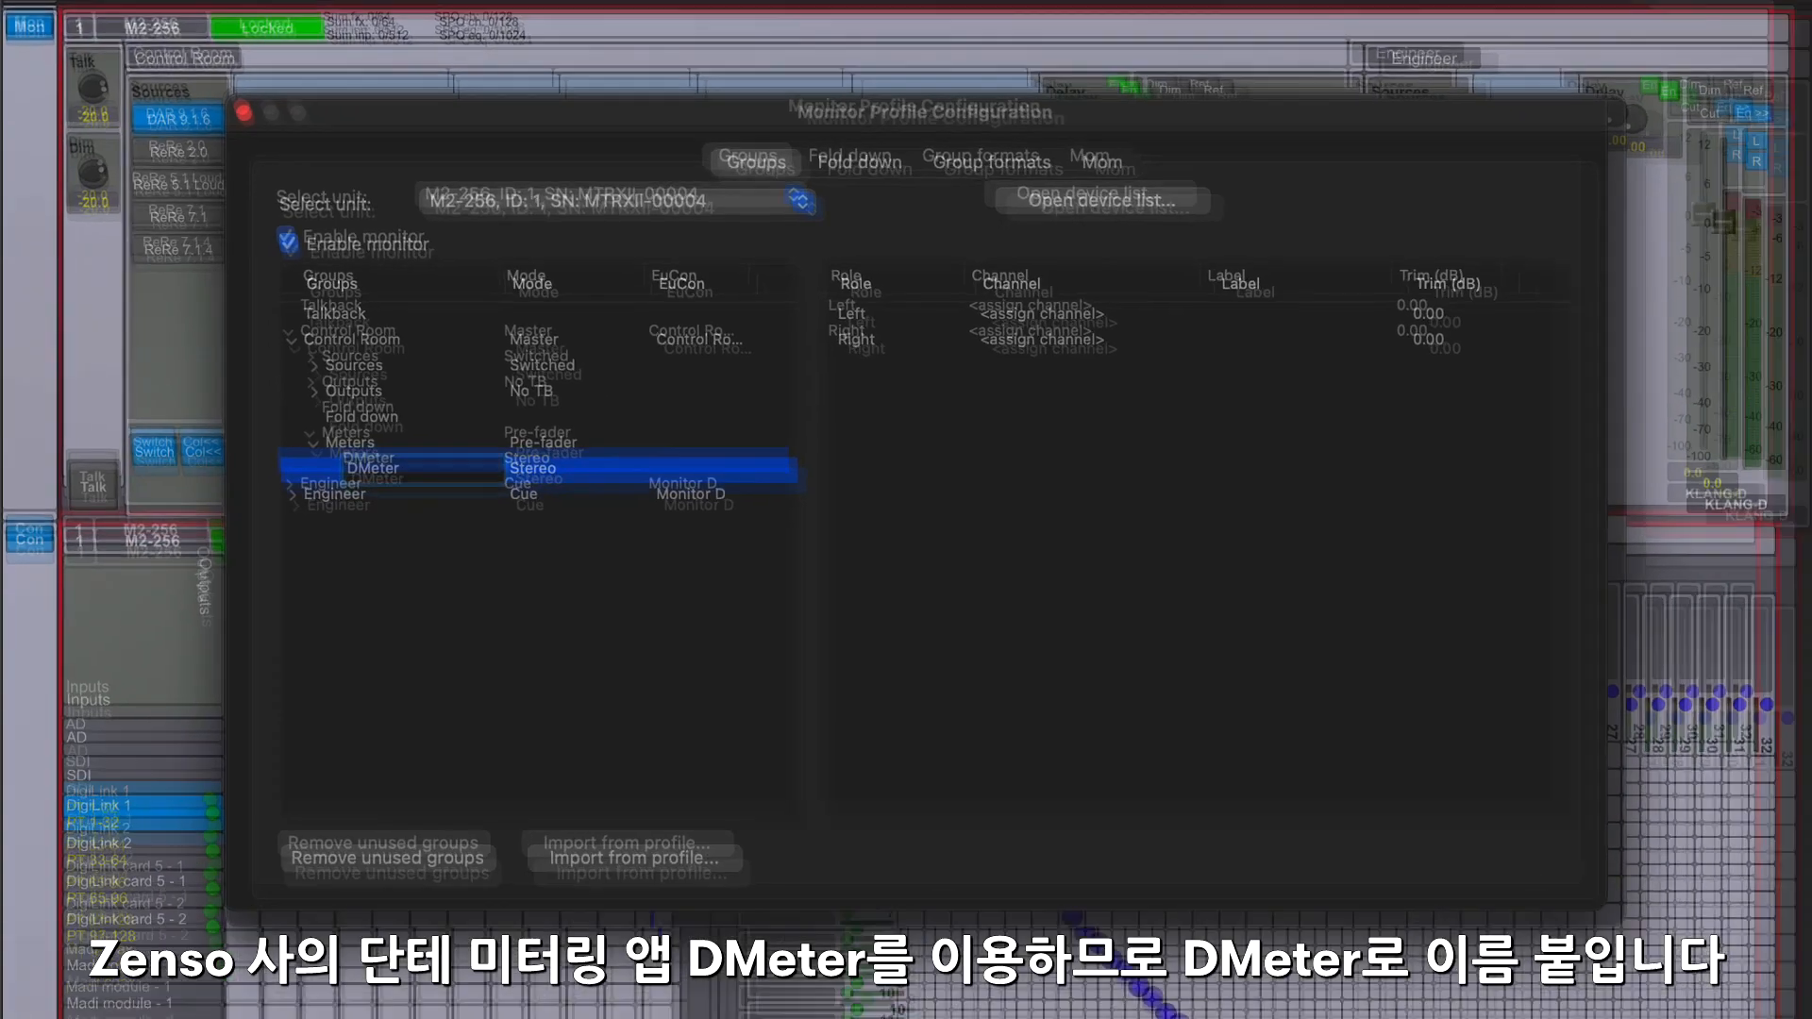
right_click(551, 476)
mouse_move(590, 507)
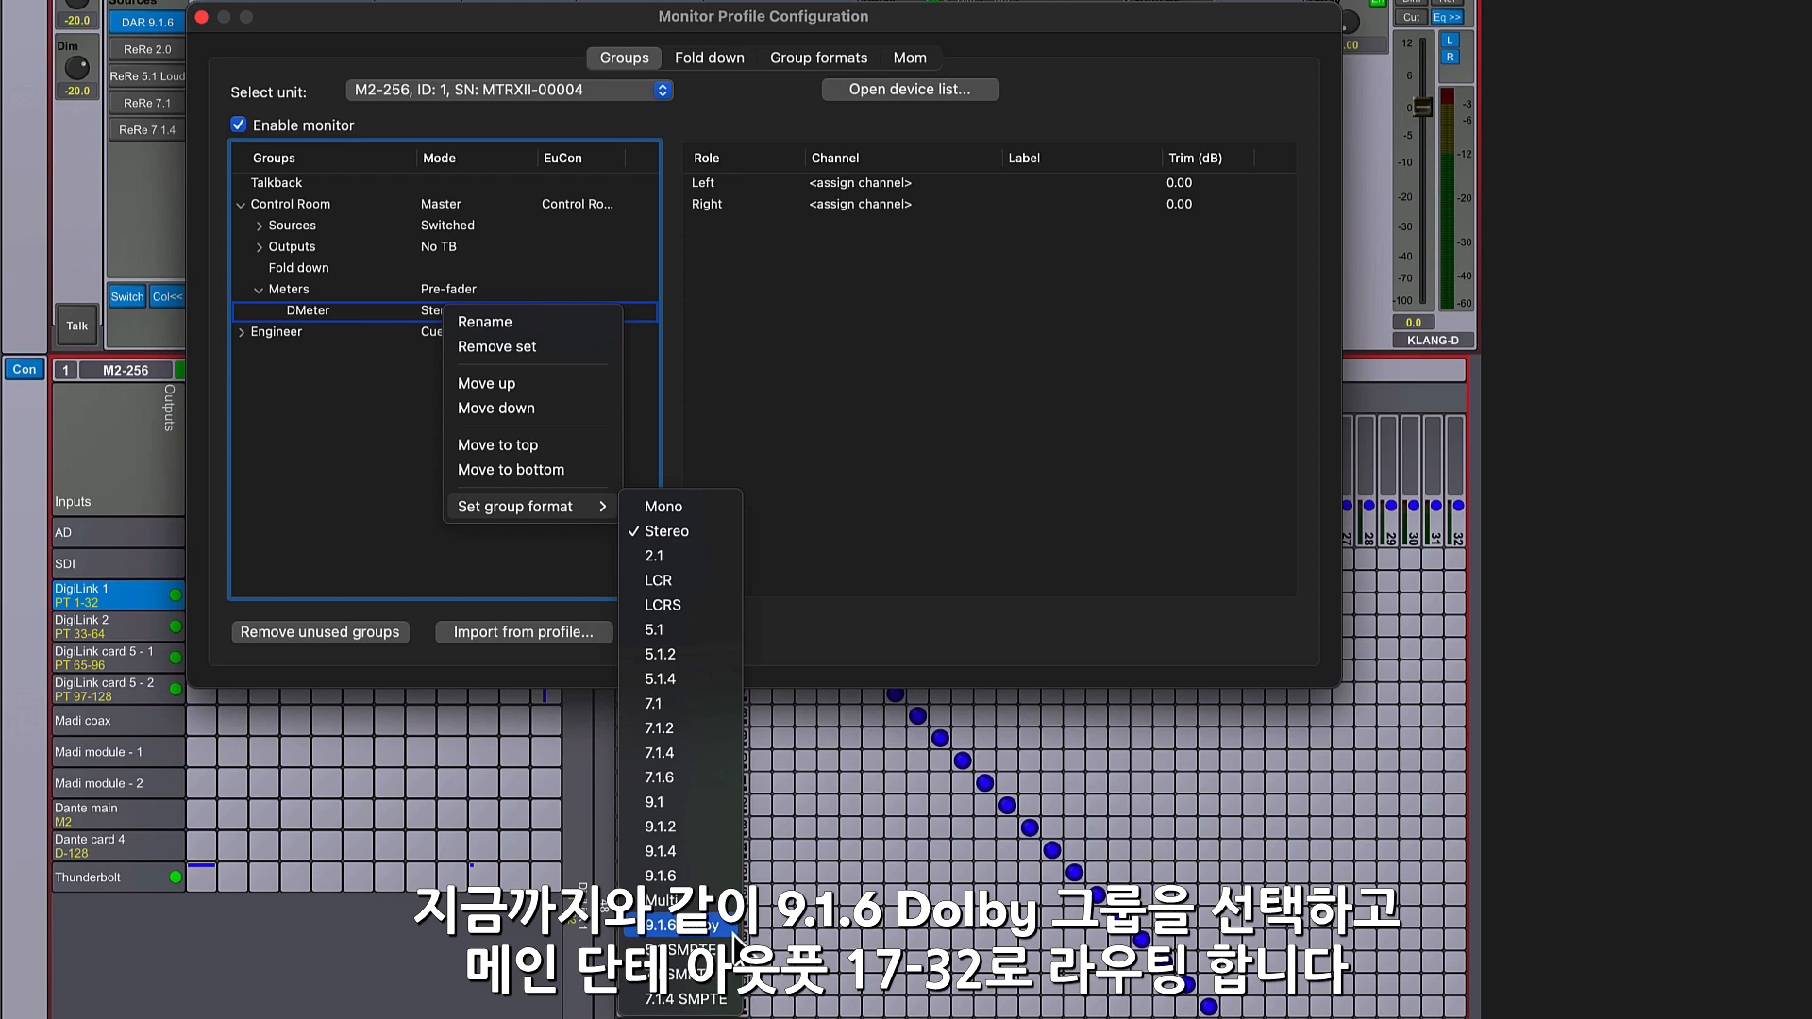
left_click(682, 925)
- Assign Dante main channel 17 to the DMeter set's Left role and the next 15 available Dante main channels to the remaining roles
left_click(906, 182)
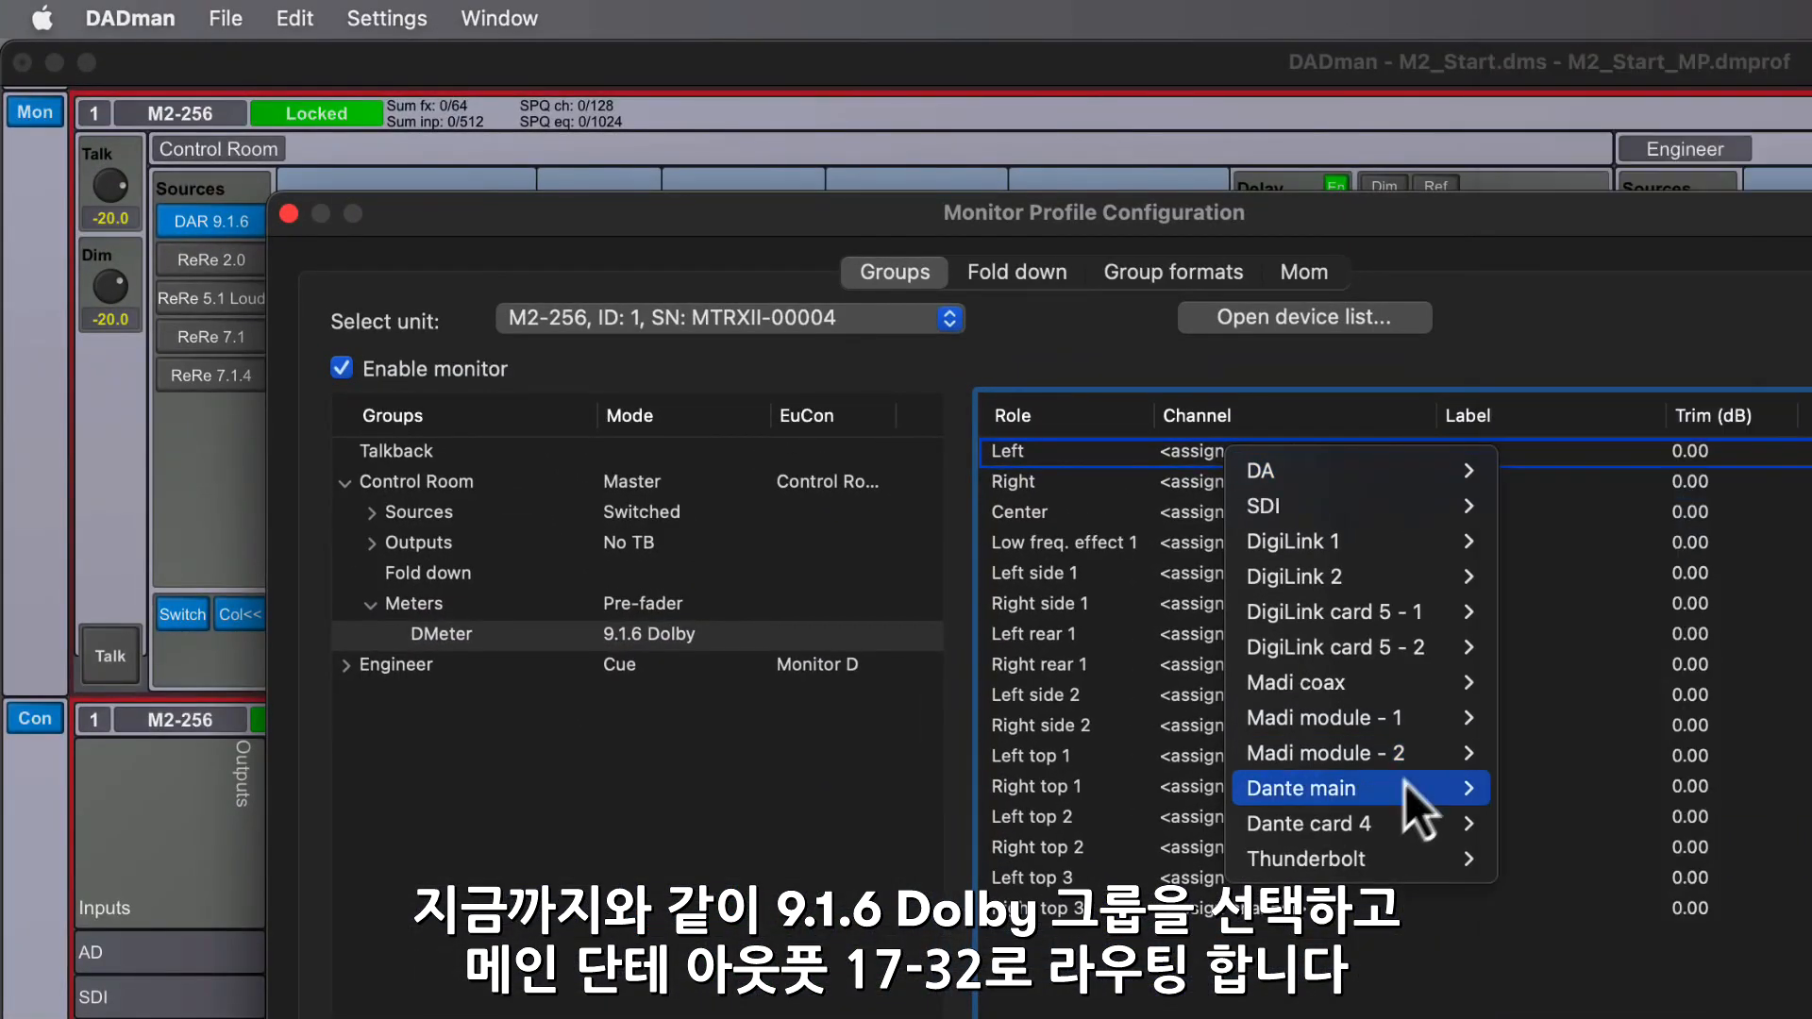
mouse_move(980, 416)
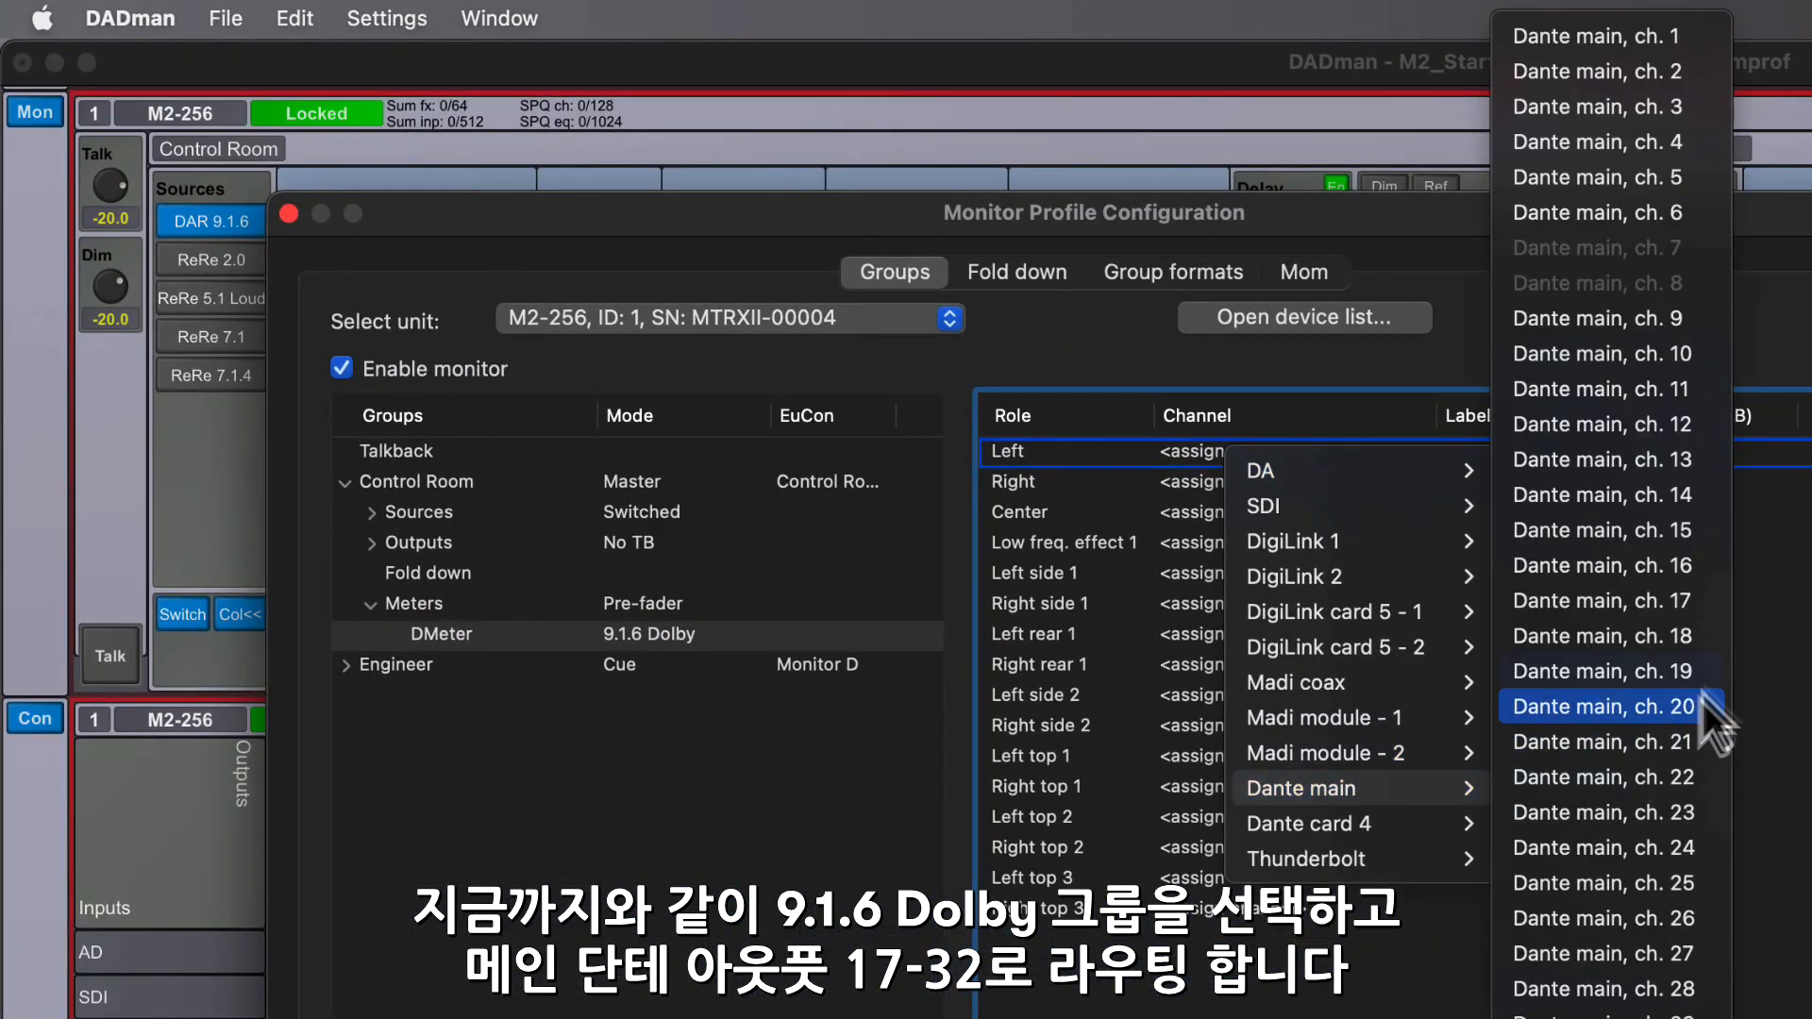
left_click(1708, 601)
left_click(1333, 486)
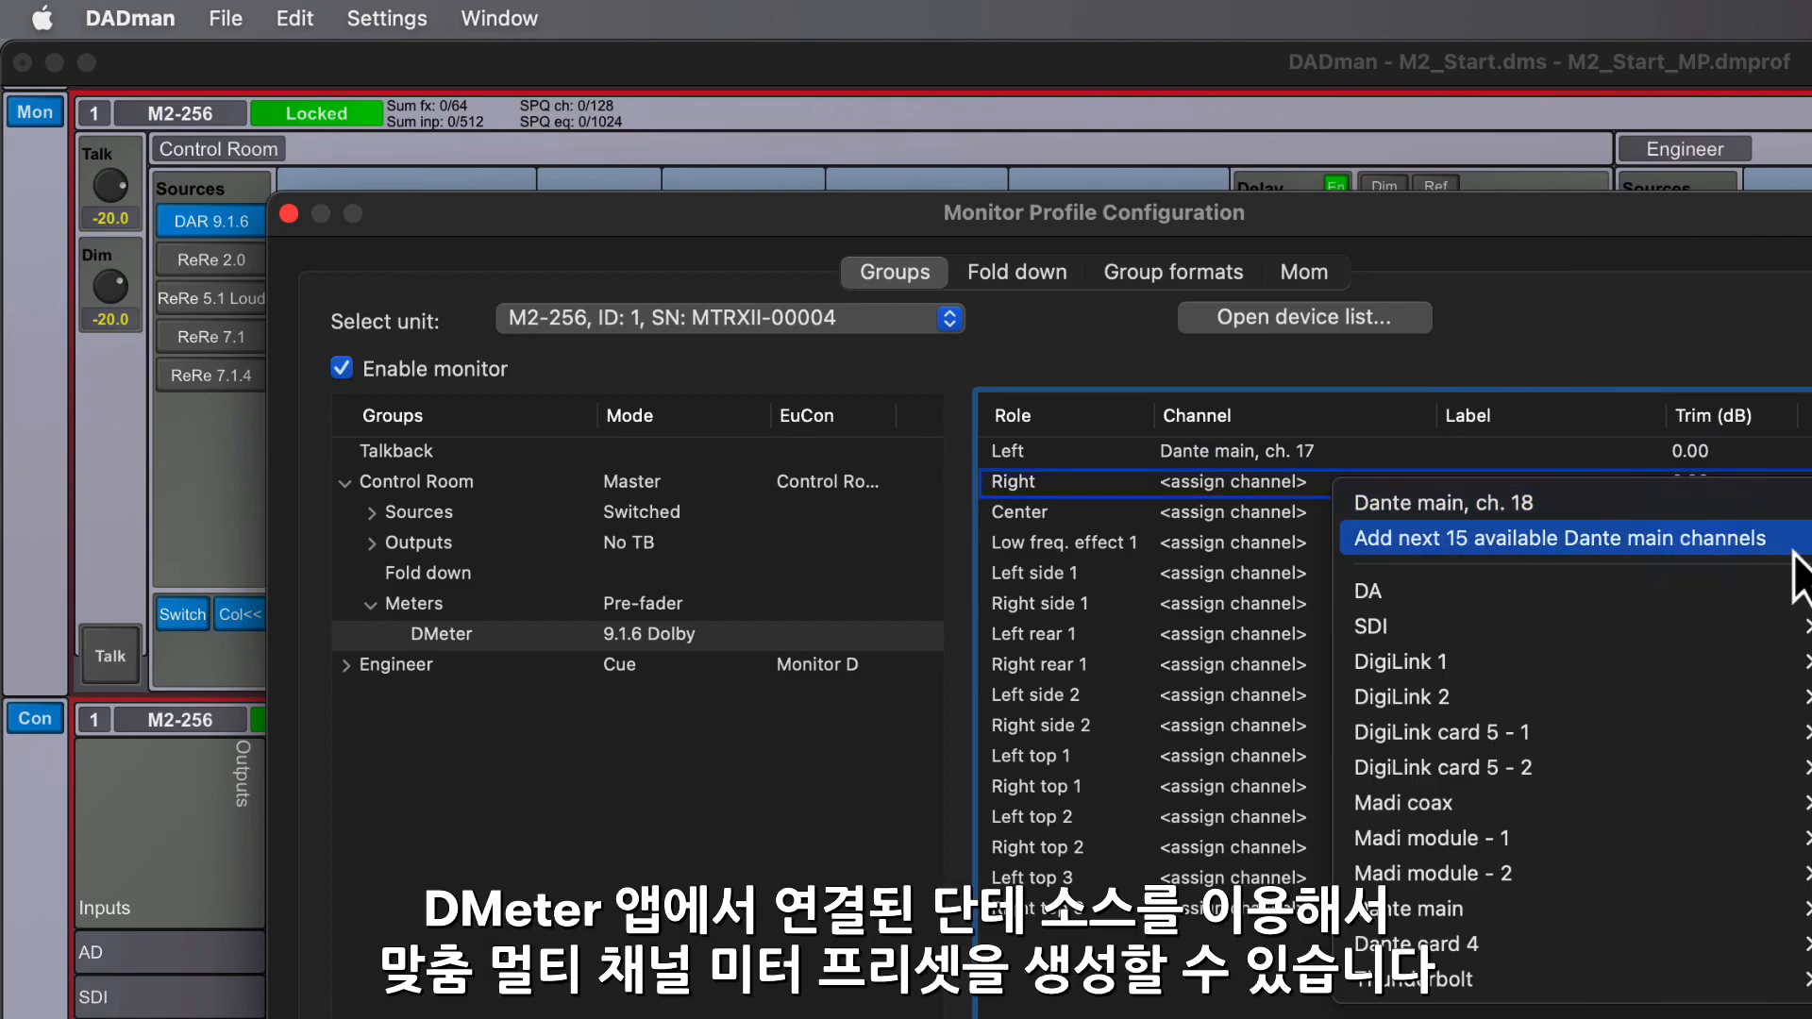
left_click(1388, 538)
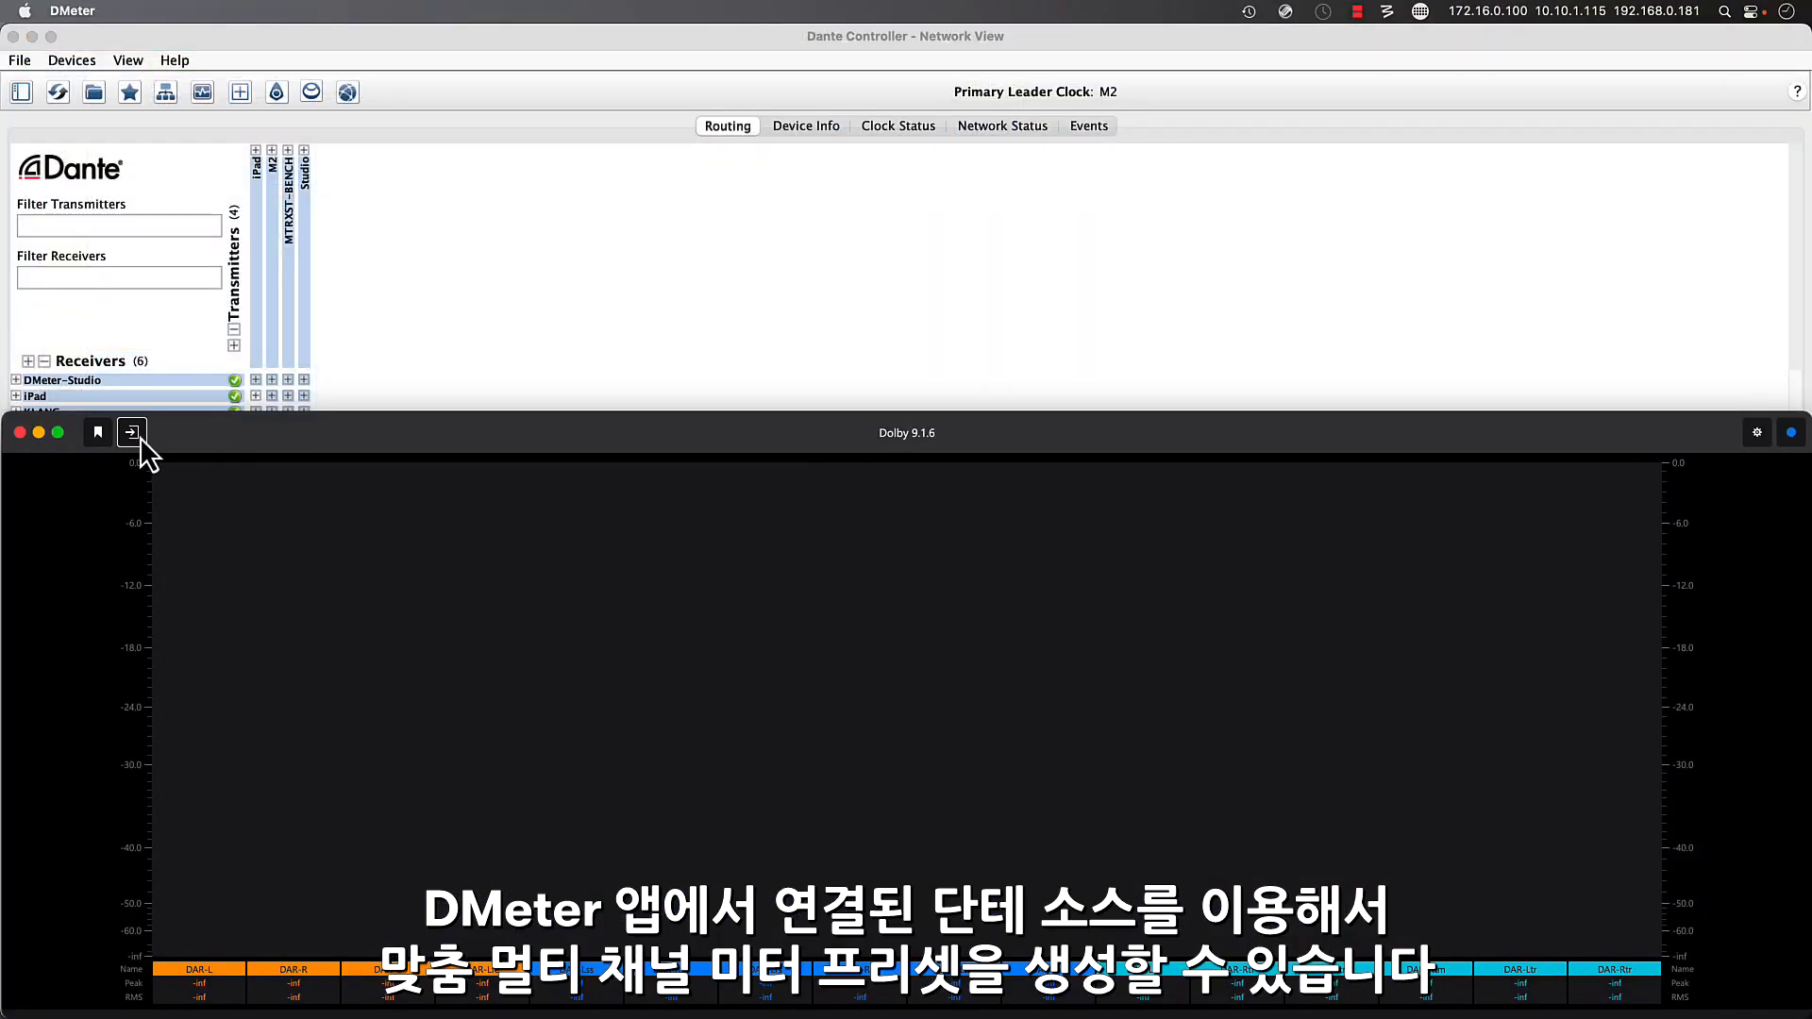
- Switch to DMeter and examine the available Dante sources, including the individual MTRXST-BENCH channels
left_click(132, 432)
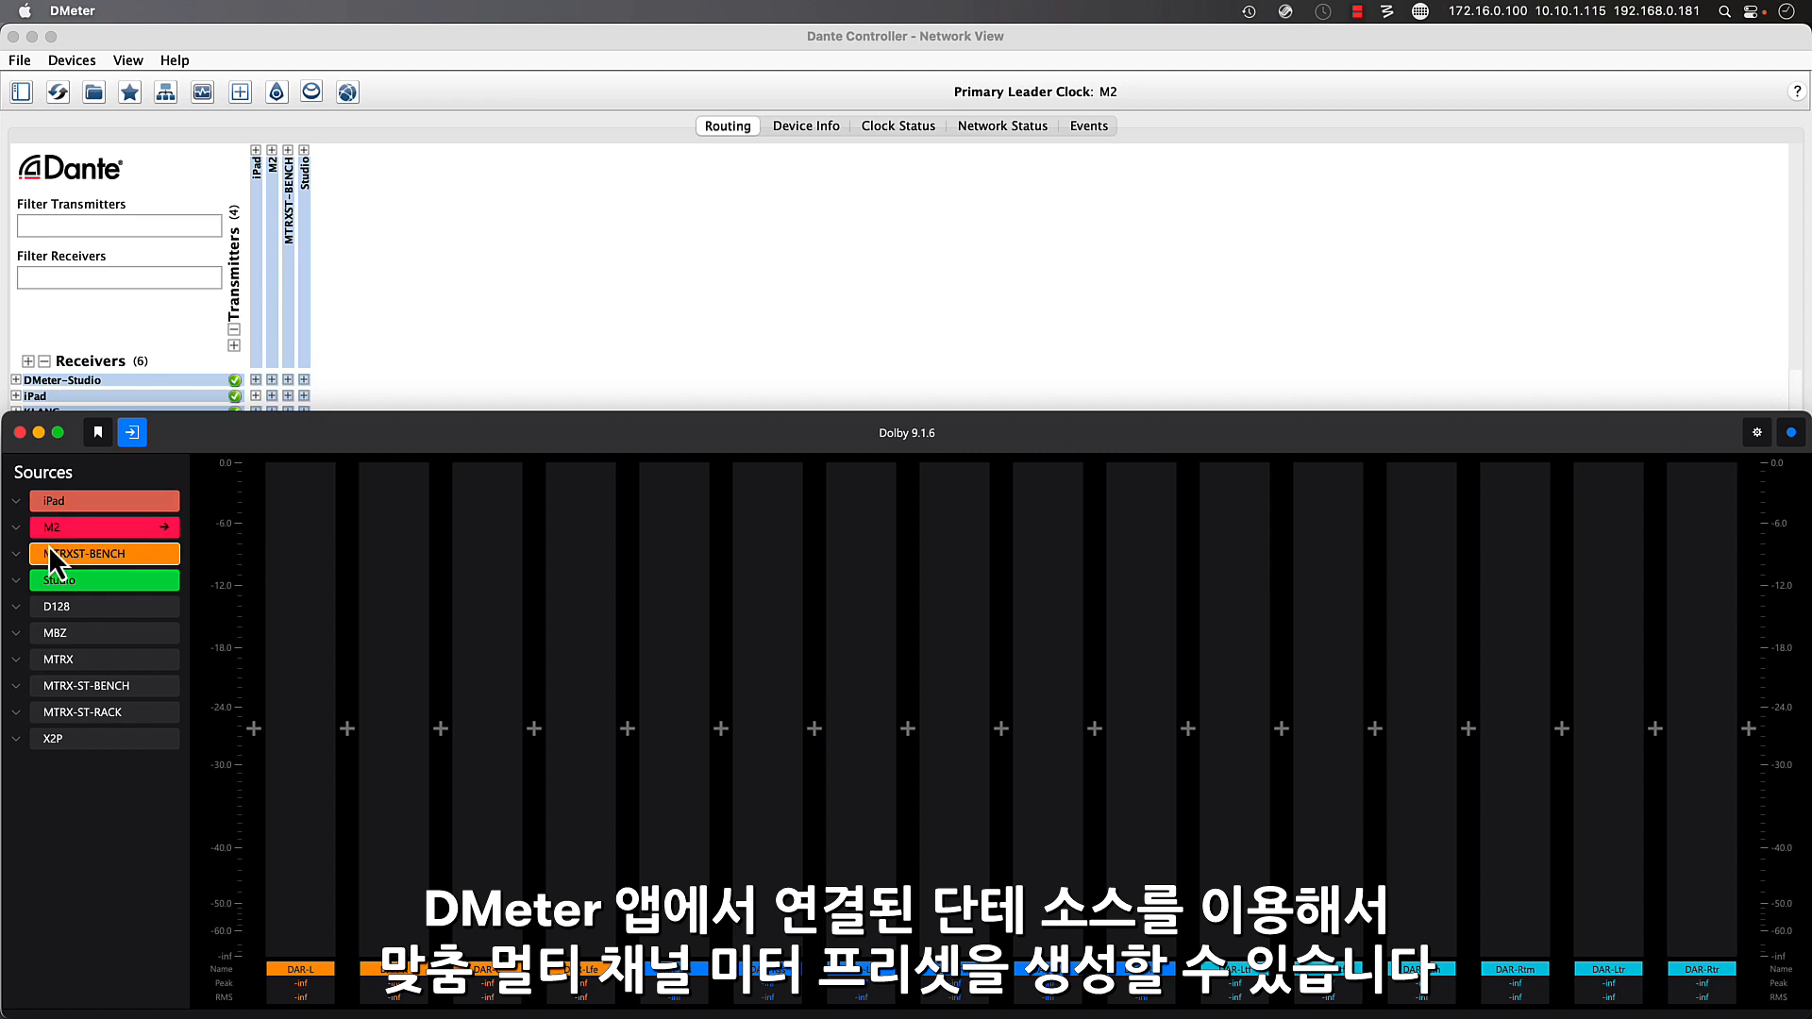
left_click(134, 557)
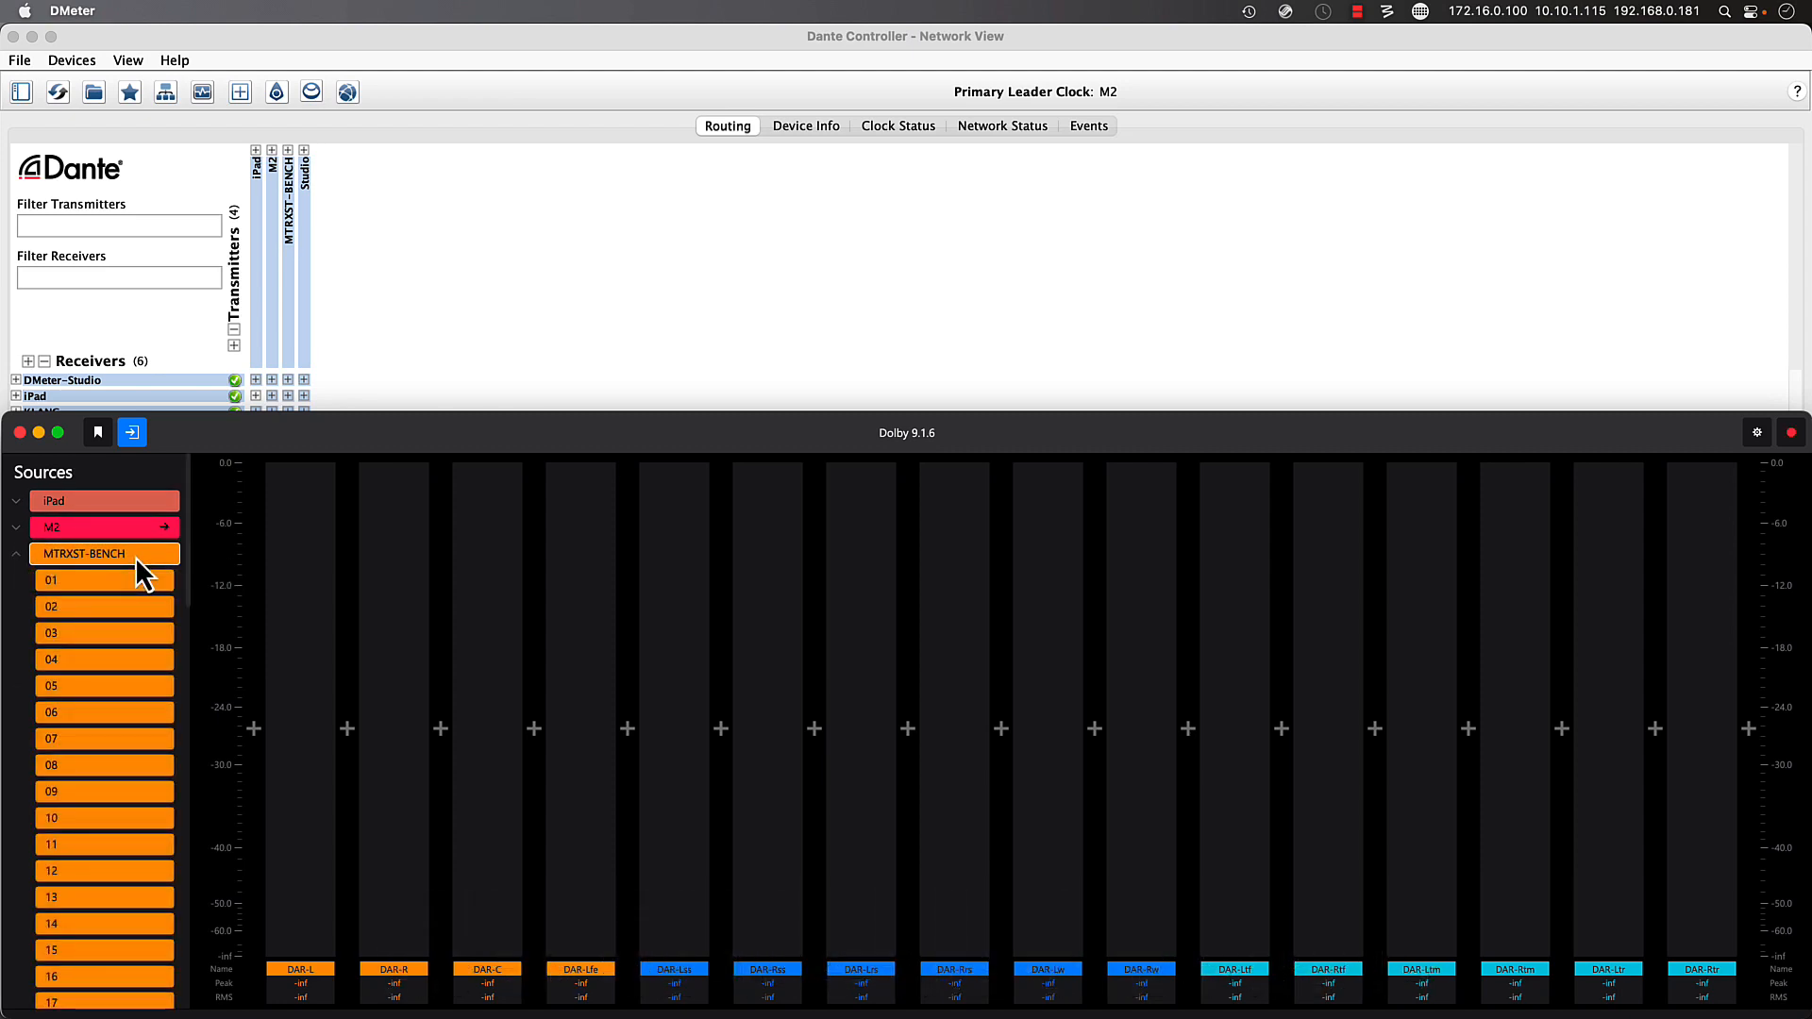
left_click(134, 555)
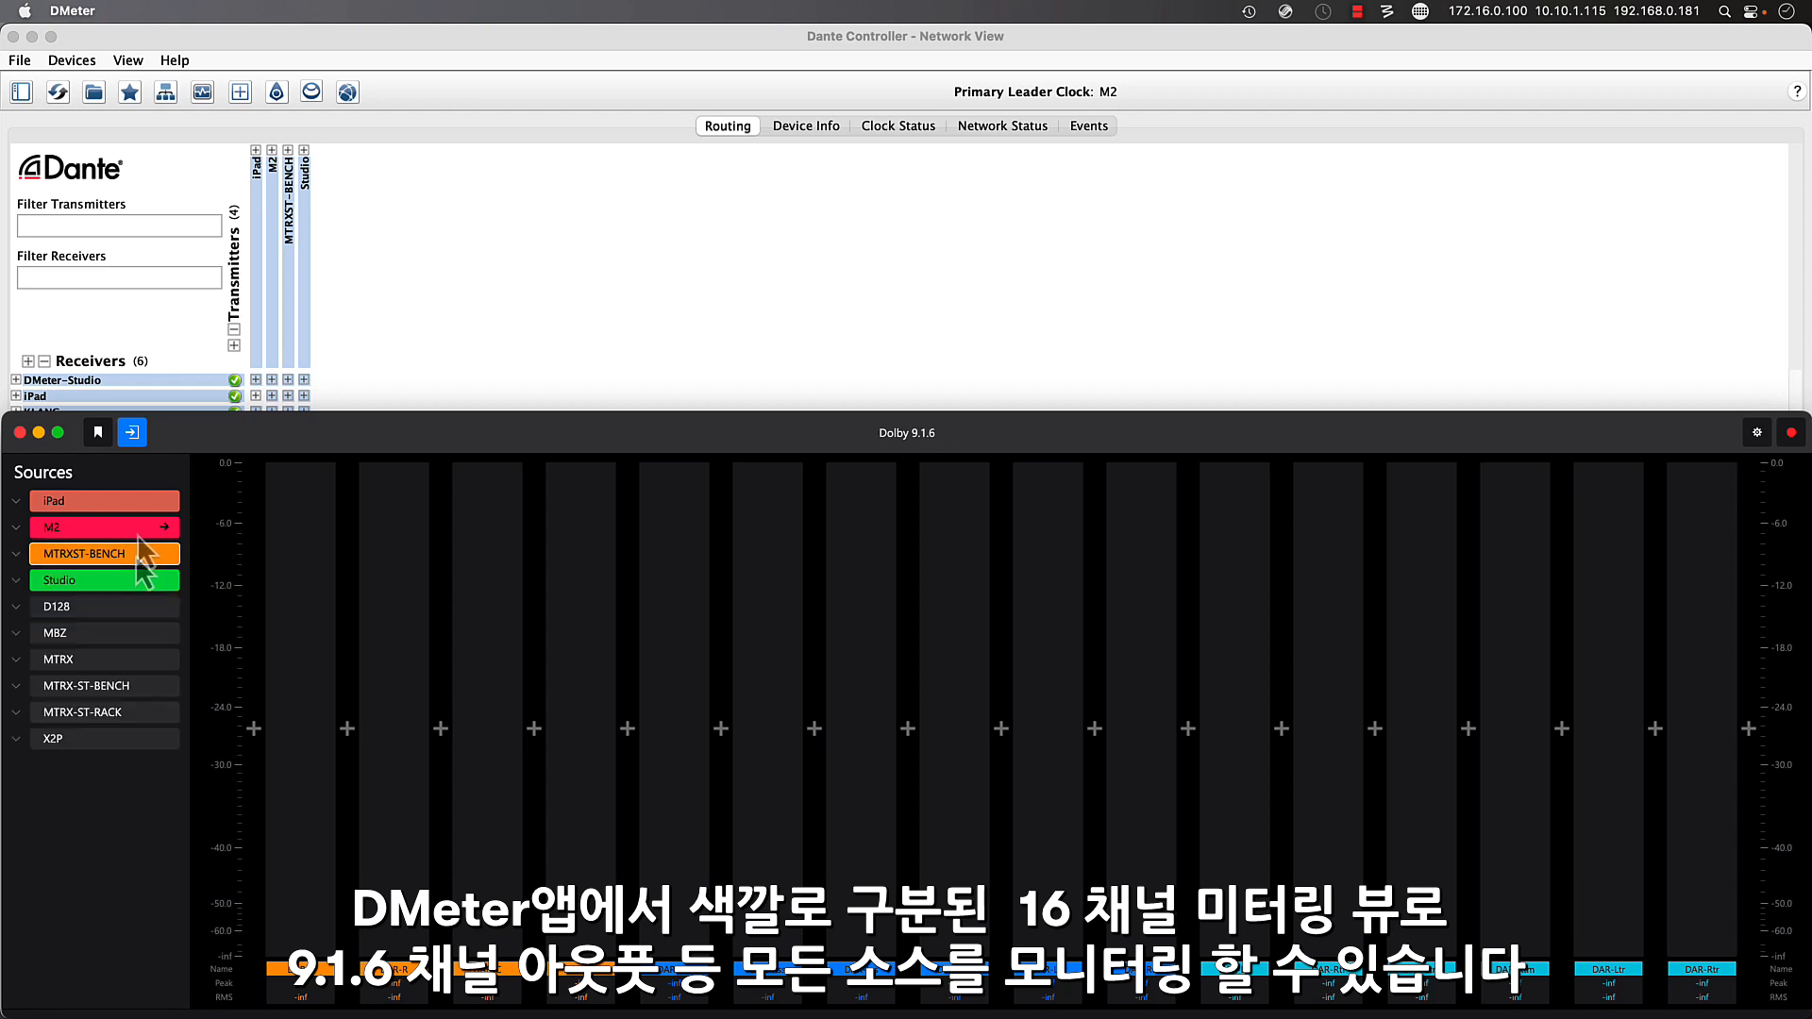
left_click(134, 433)
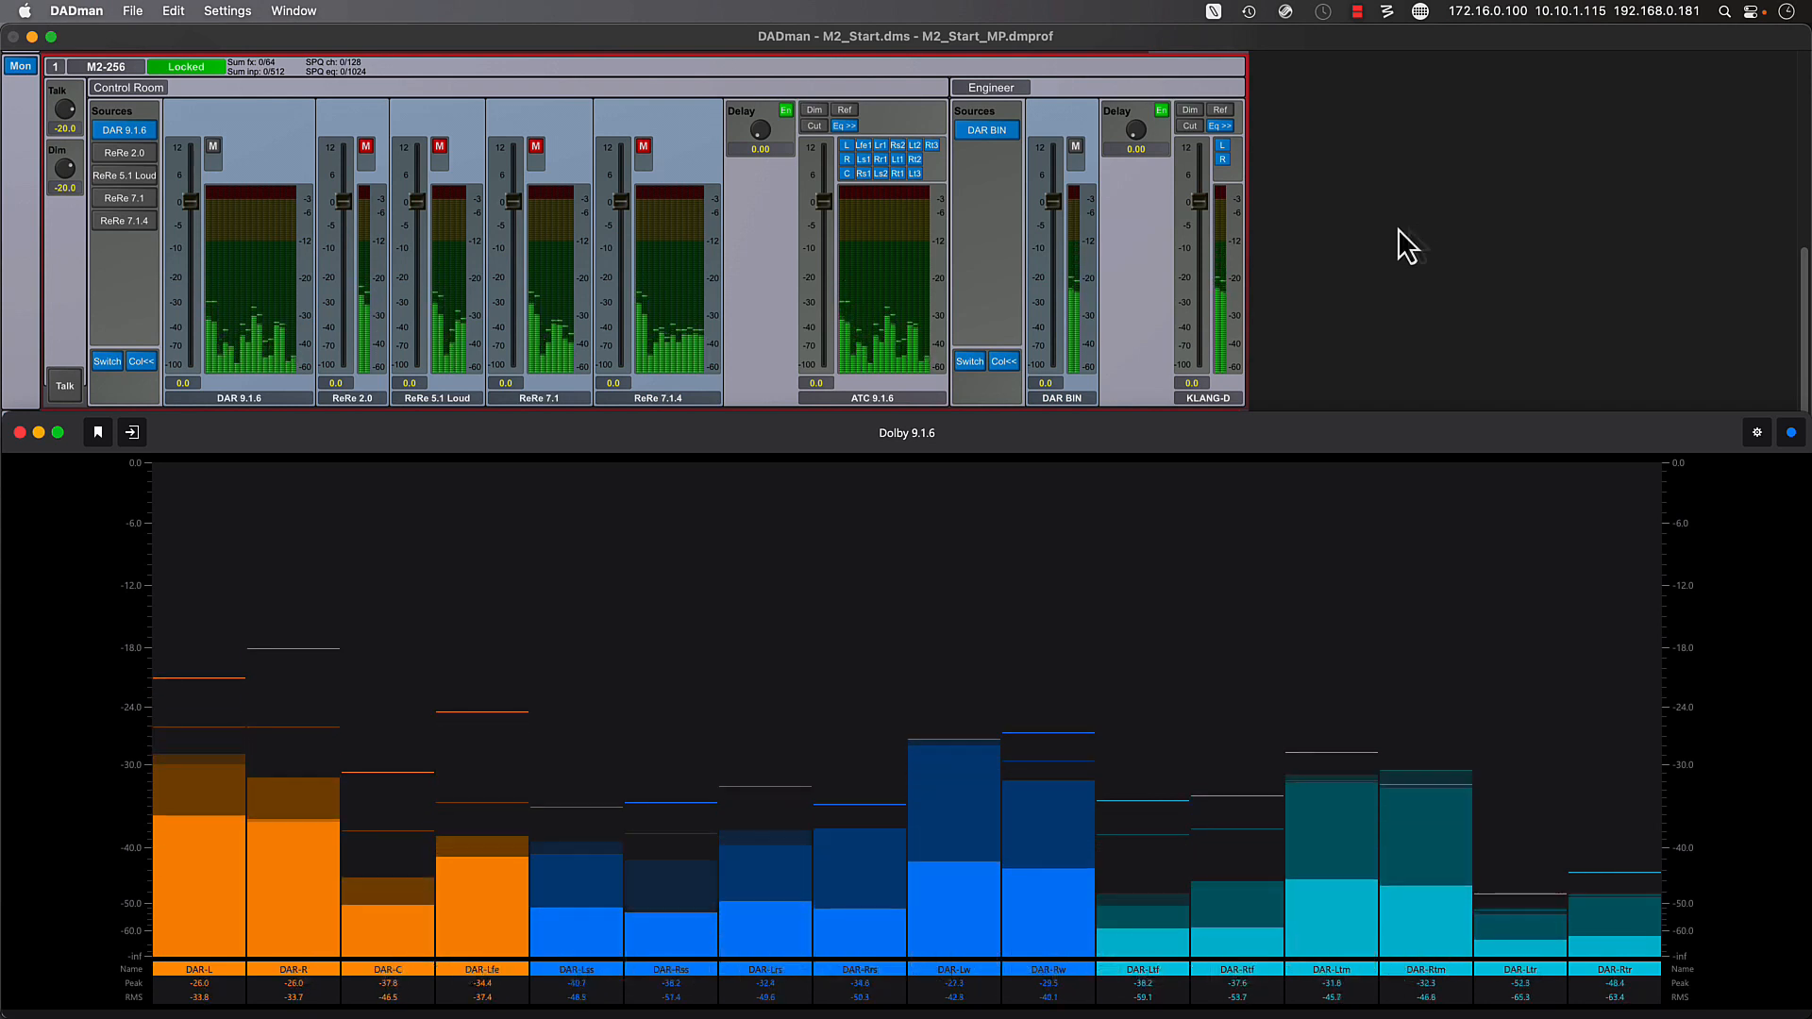
- Monitor the ReRe 2.0, ReRe 5.1 Loud, ReRe 7.1 and ReRe 7.1.4 sources in turn to check their routing on the meters
left_click(366, 148)
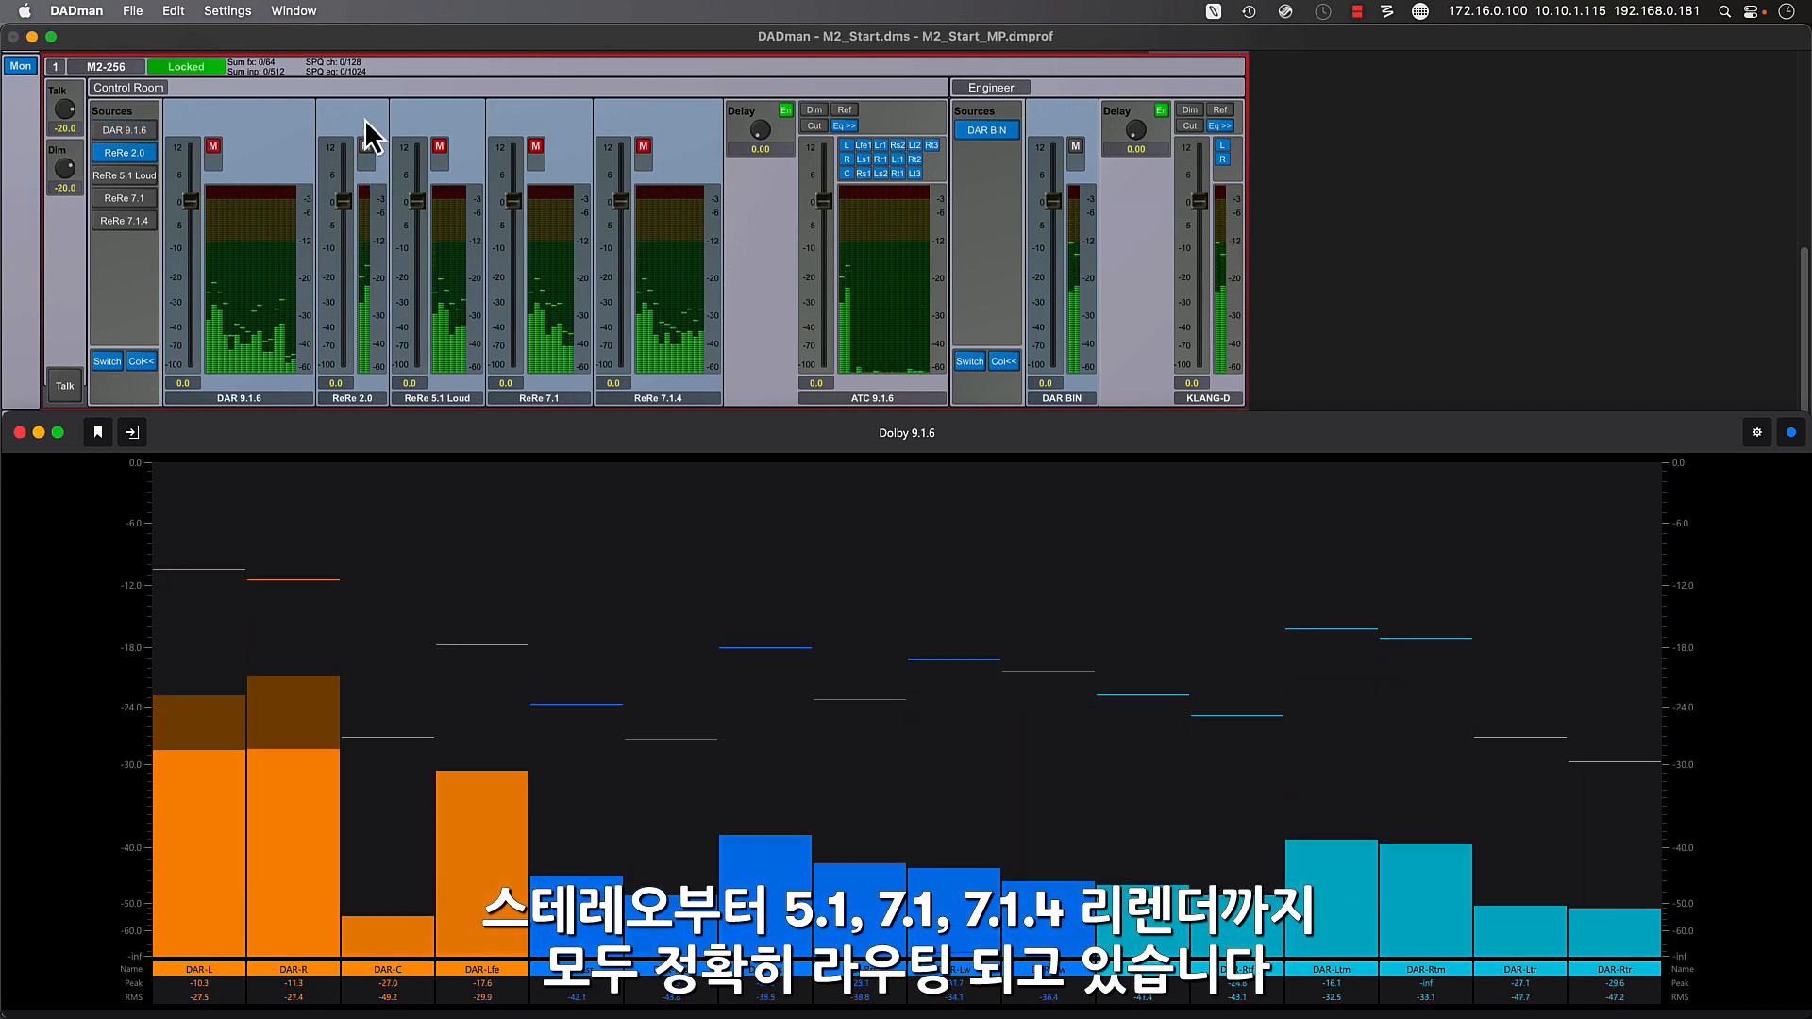
left_click(440, 146)
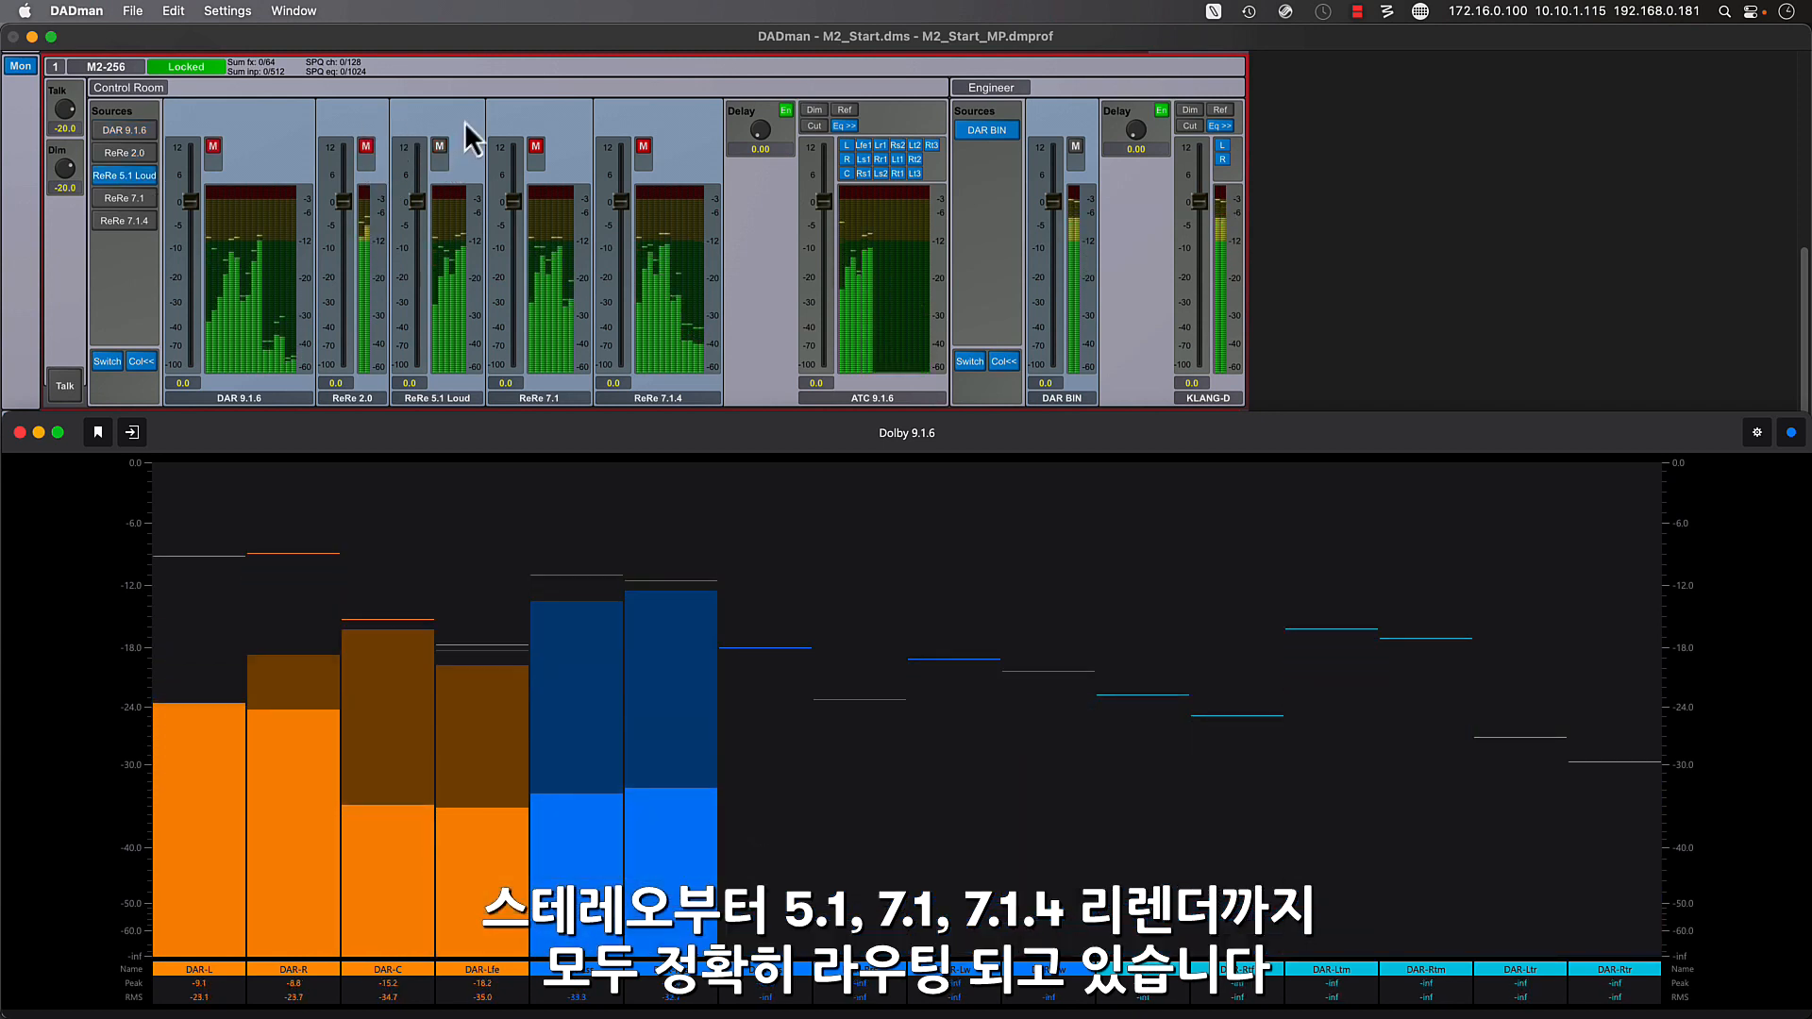
left_click(535, 146)
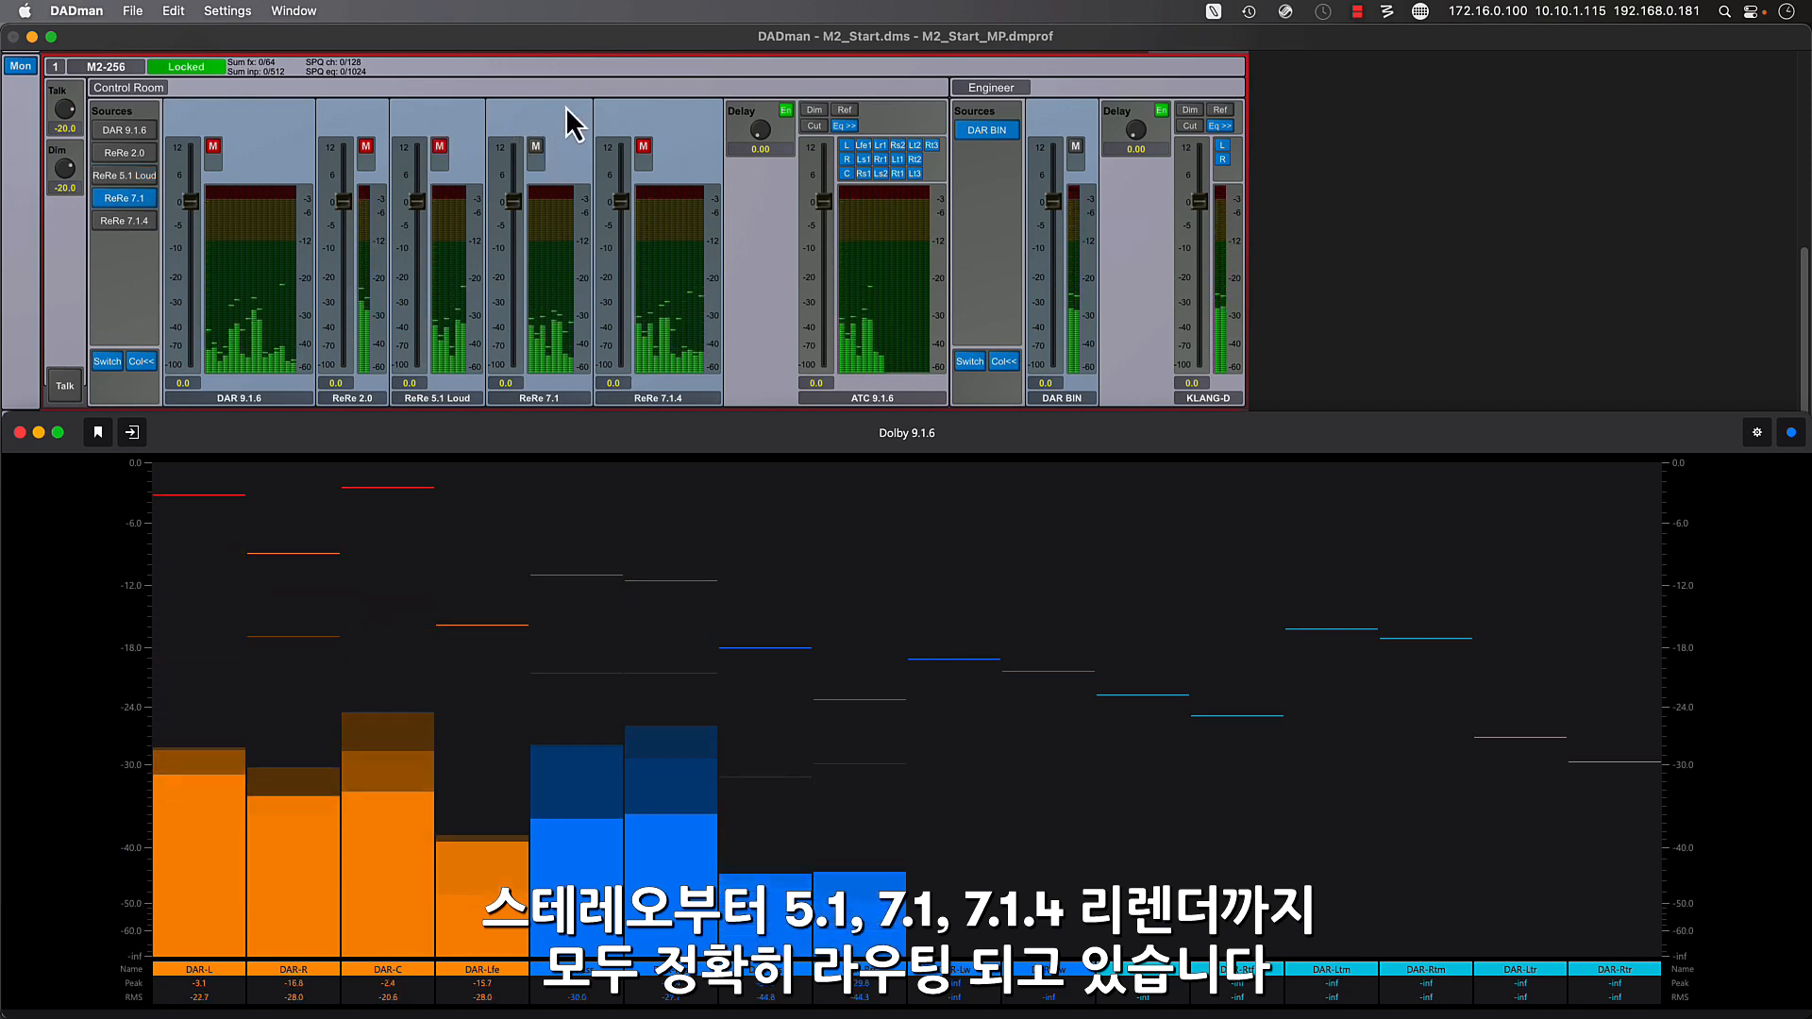
left_click(643, 147)
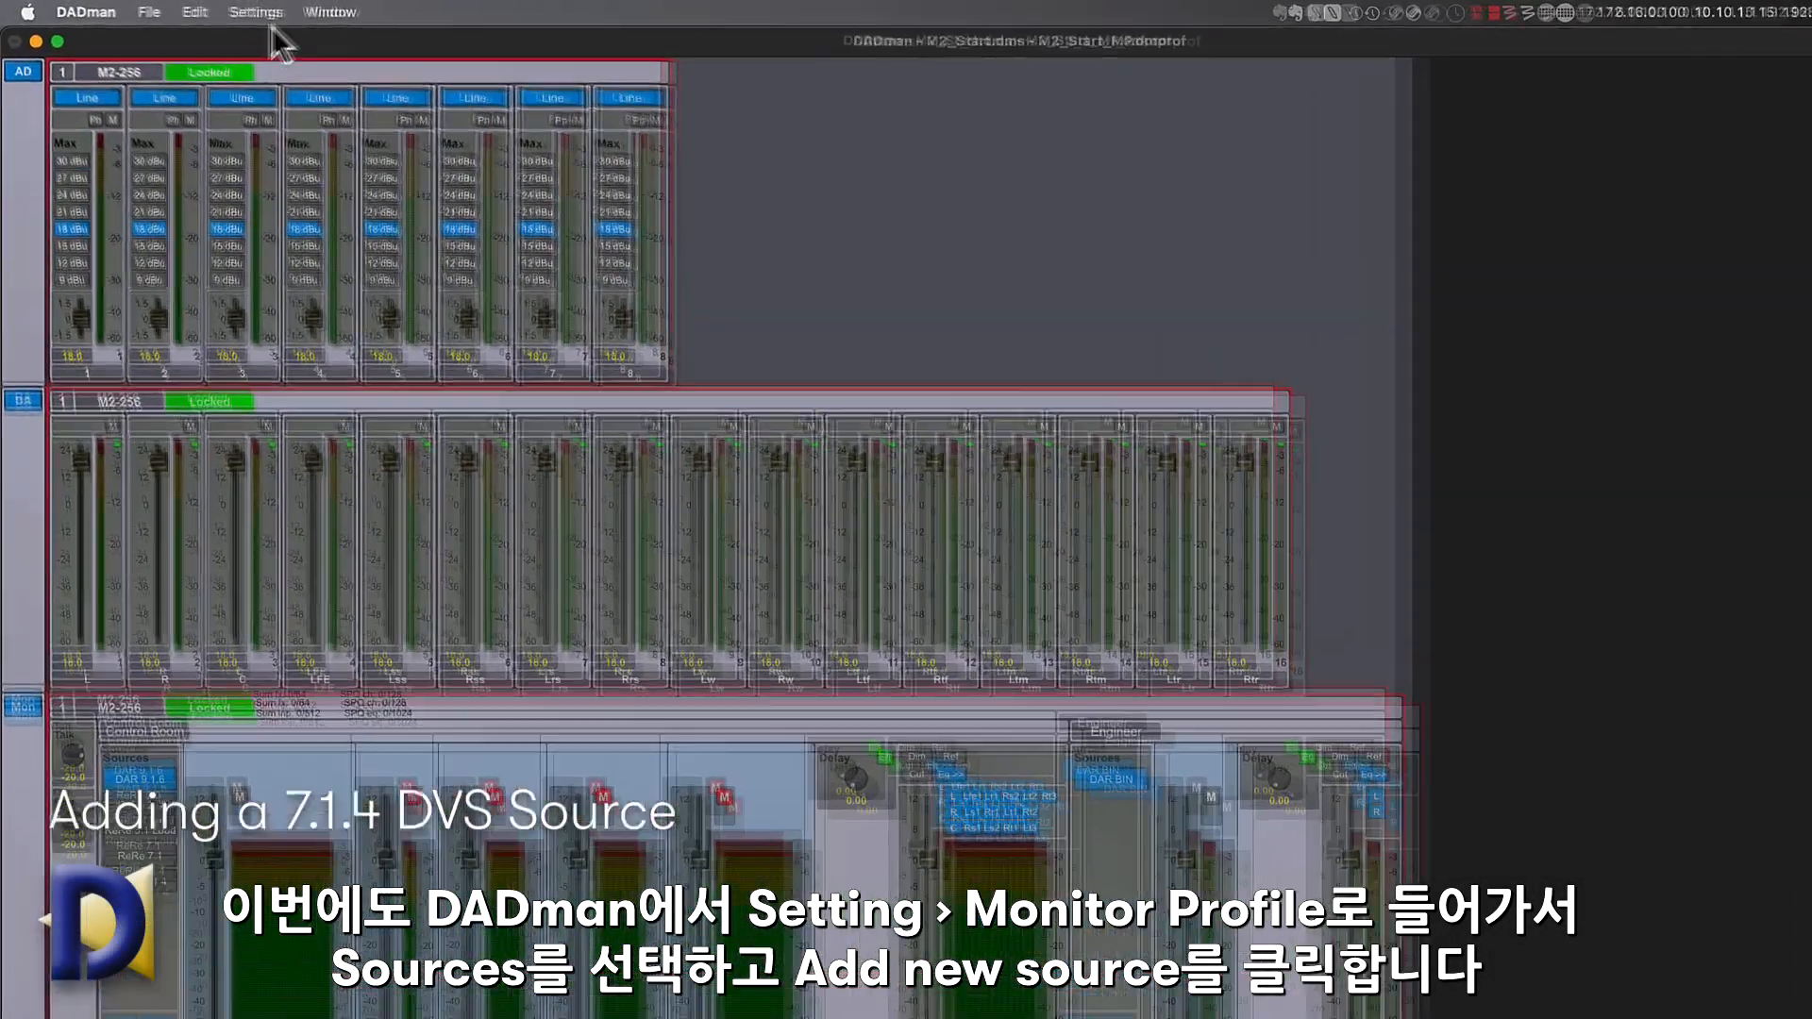
- Reopen DADman's monitor profile configuration and add a new source to the Control Room's Sources group
left_click(226, 10)
left_click(231, 60)
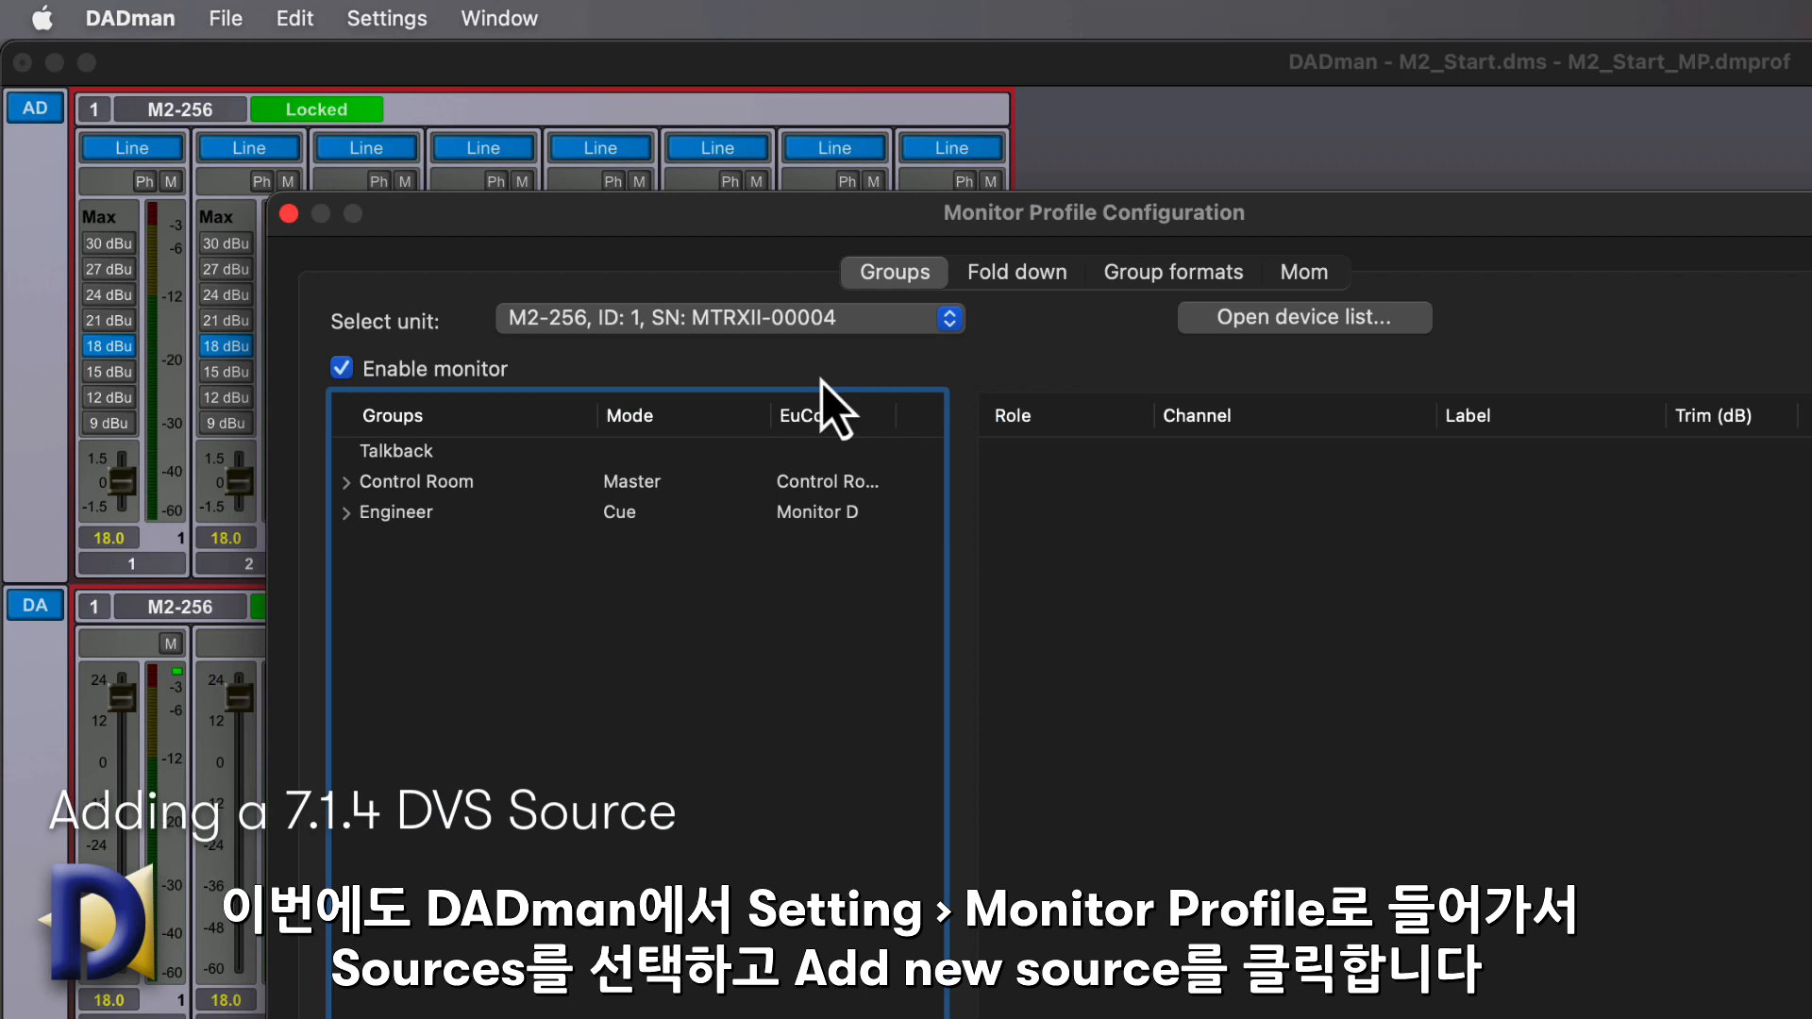
left_click(346, 482)
left_click(396, 517)
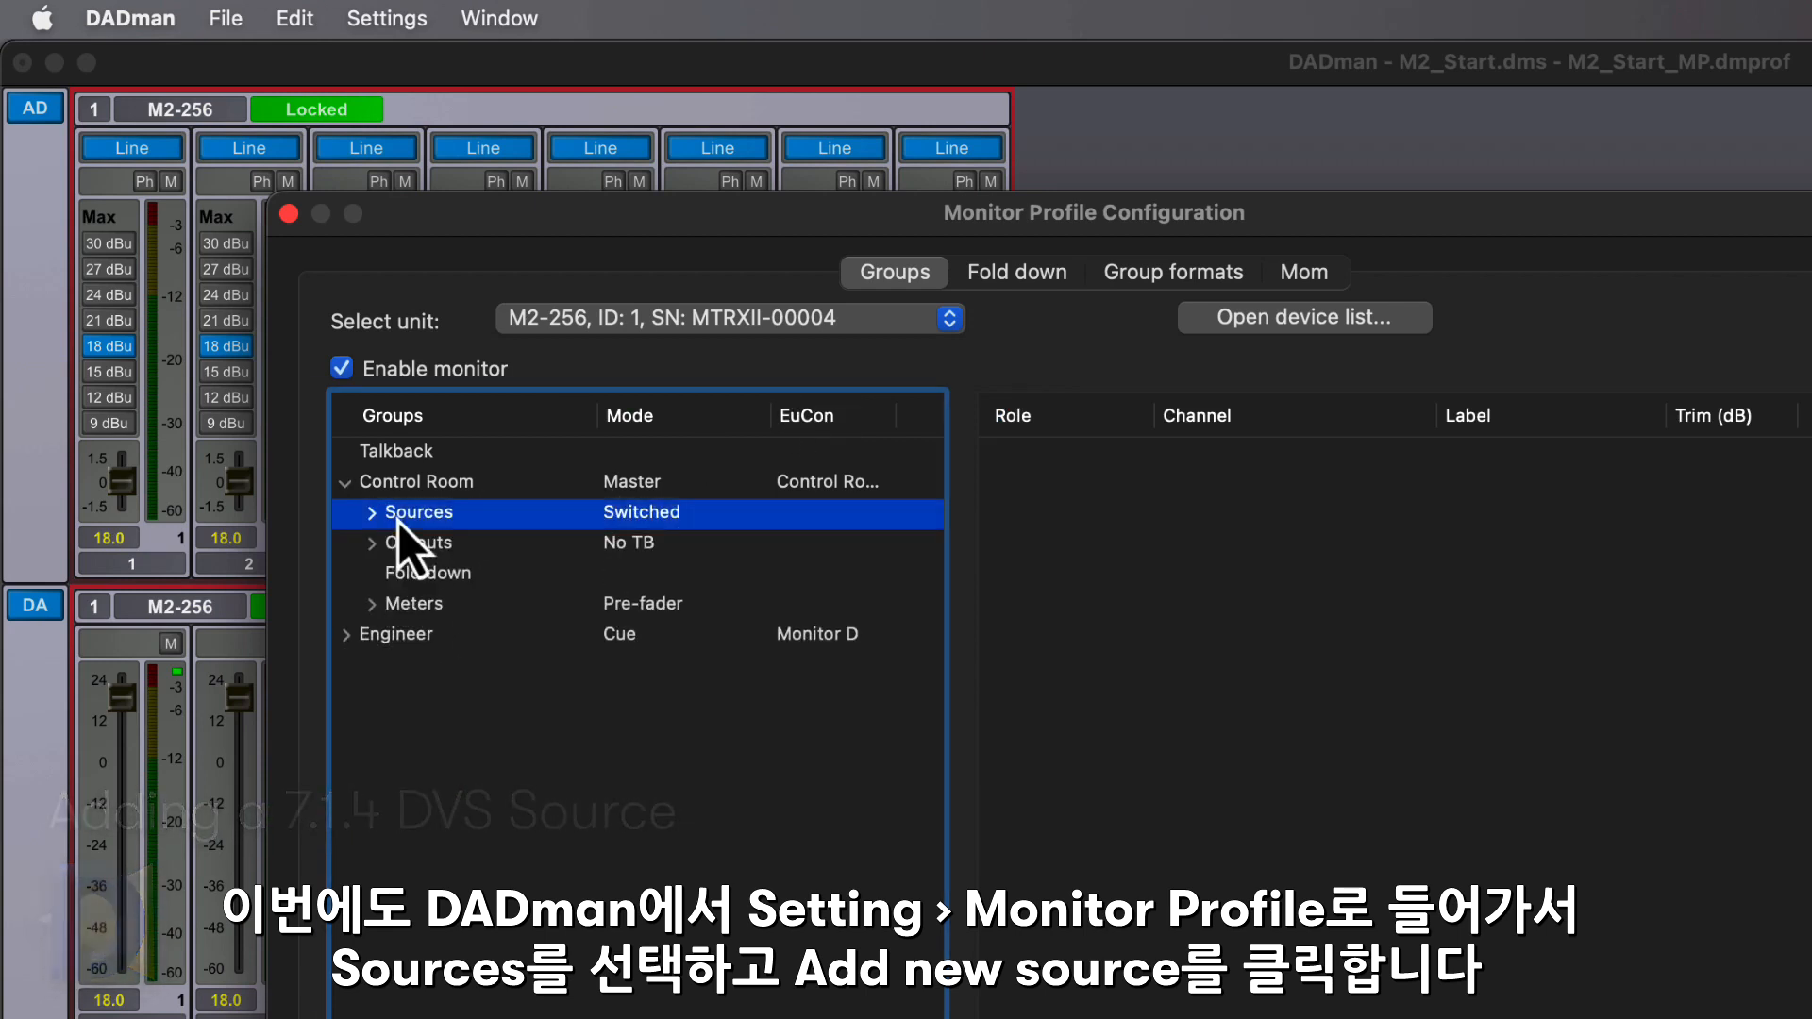
left_click(372, 514)
right_click(415, 521)
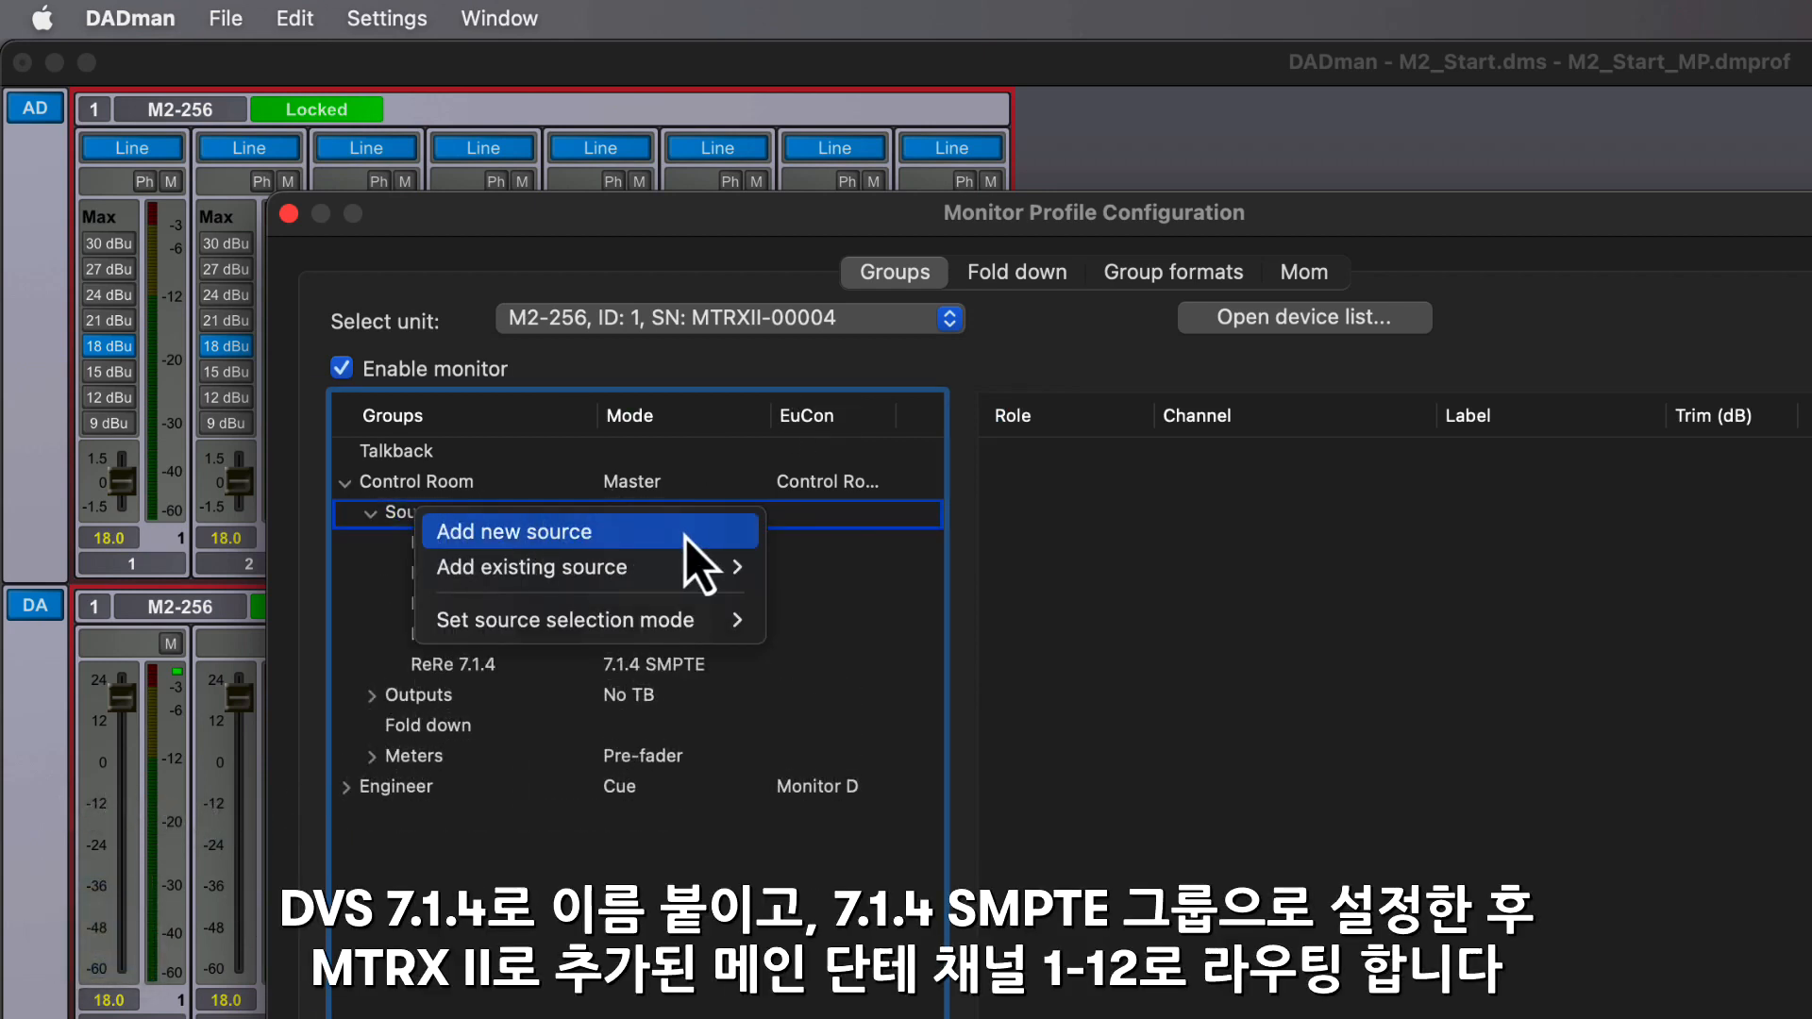
left_click(679, 531)
- Rename the new Control Room source as DVS 7.1.4 and set its group format to 7.1.4 SMPTE
double_click(513, 693)
type("DVS 7.1.4")
key("Return")
right_click(623, 696)
mouse_move(736, 982)
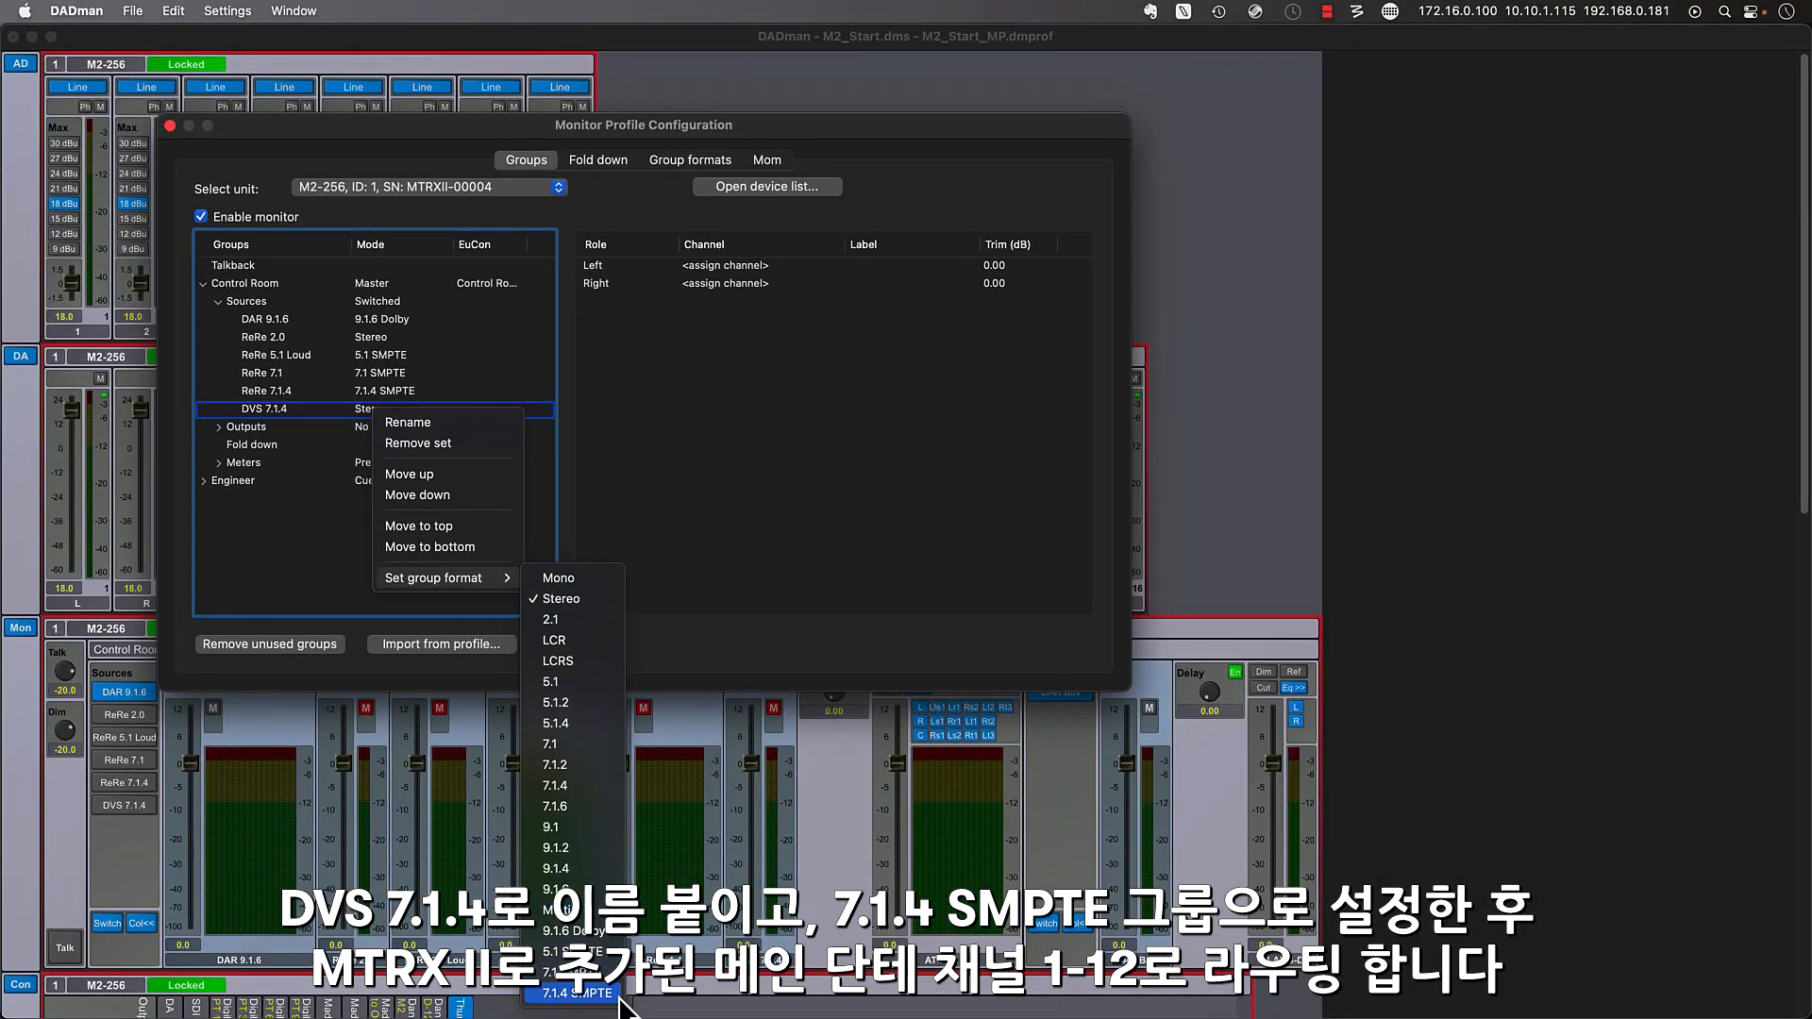
left_click(576, 993)
- Assign Dante main channel 1 to the DVS 7.1.4 source's Left role and the next 11 available Dante main channels to the other roles
left_click(755, 266)
mouse_move(783, 274)
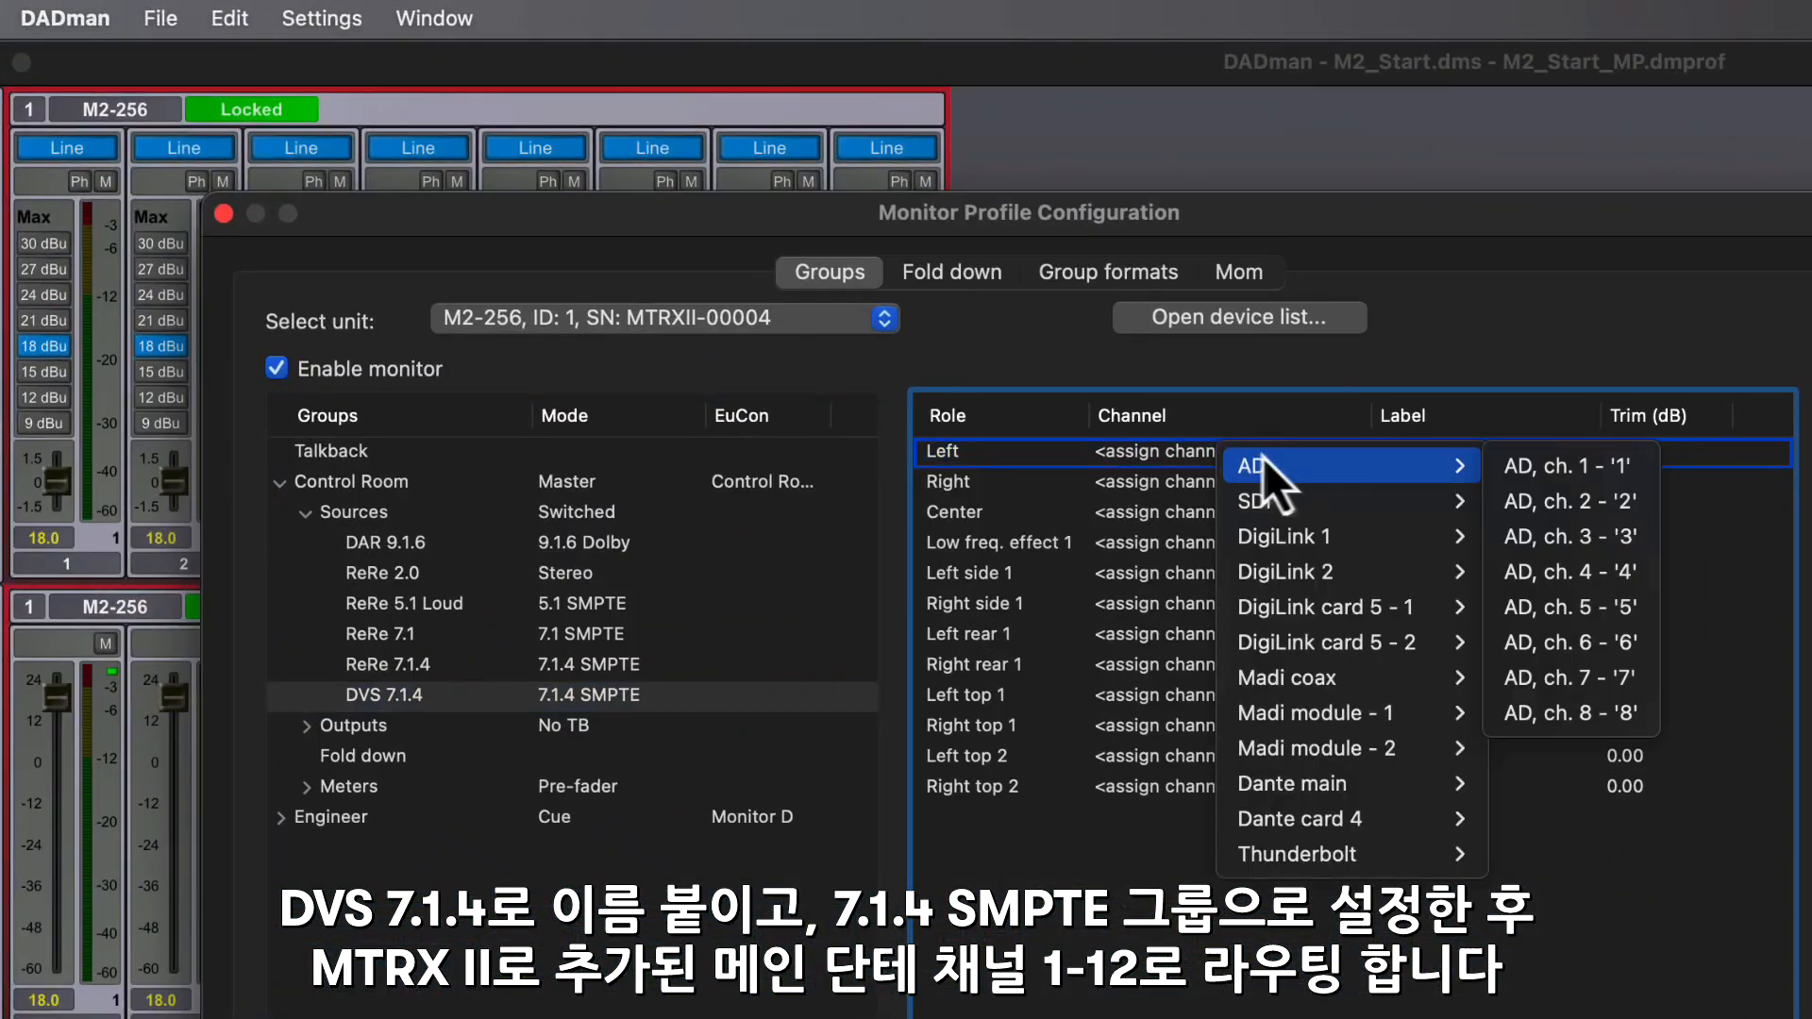
mouse_move(1340, 783)
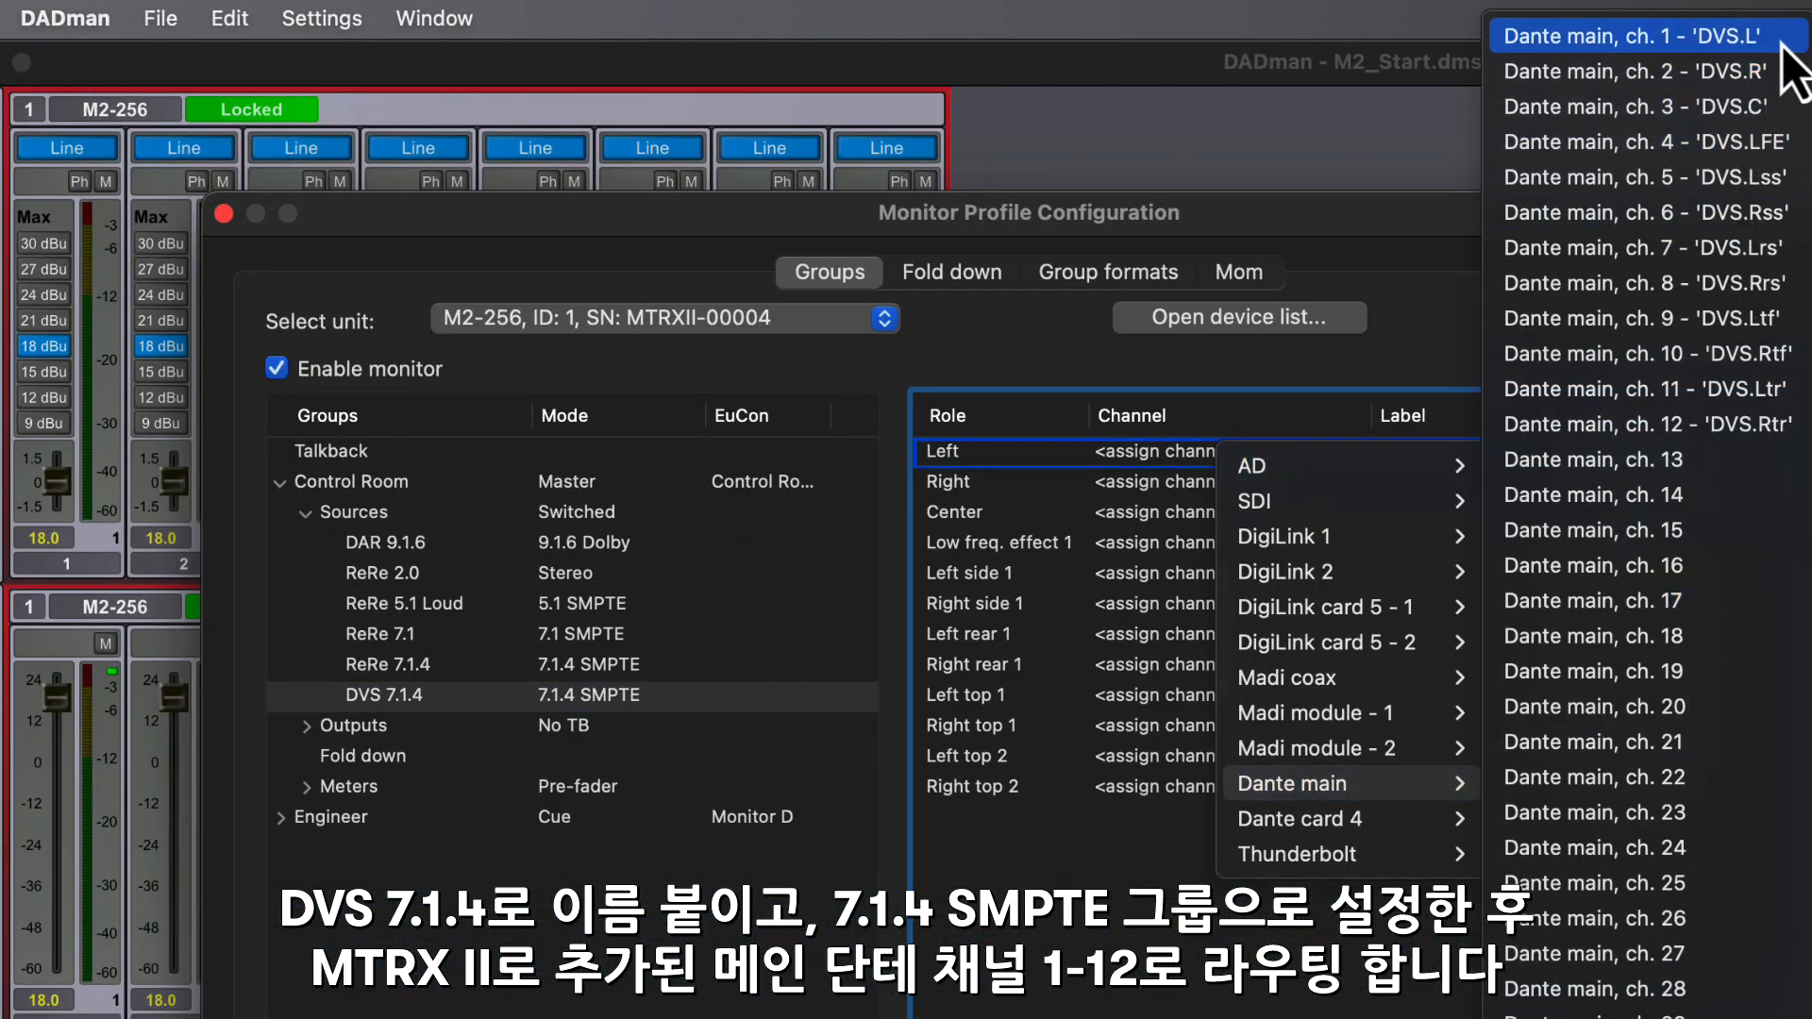
left_click(1633, 36)
left_click(1284, 494)
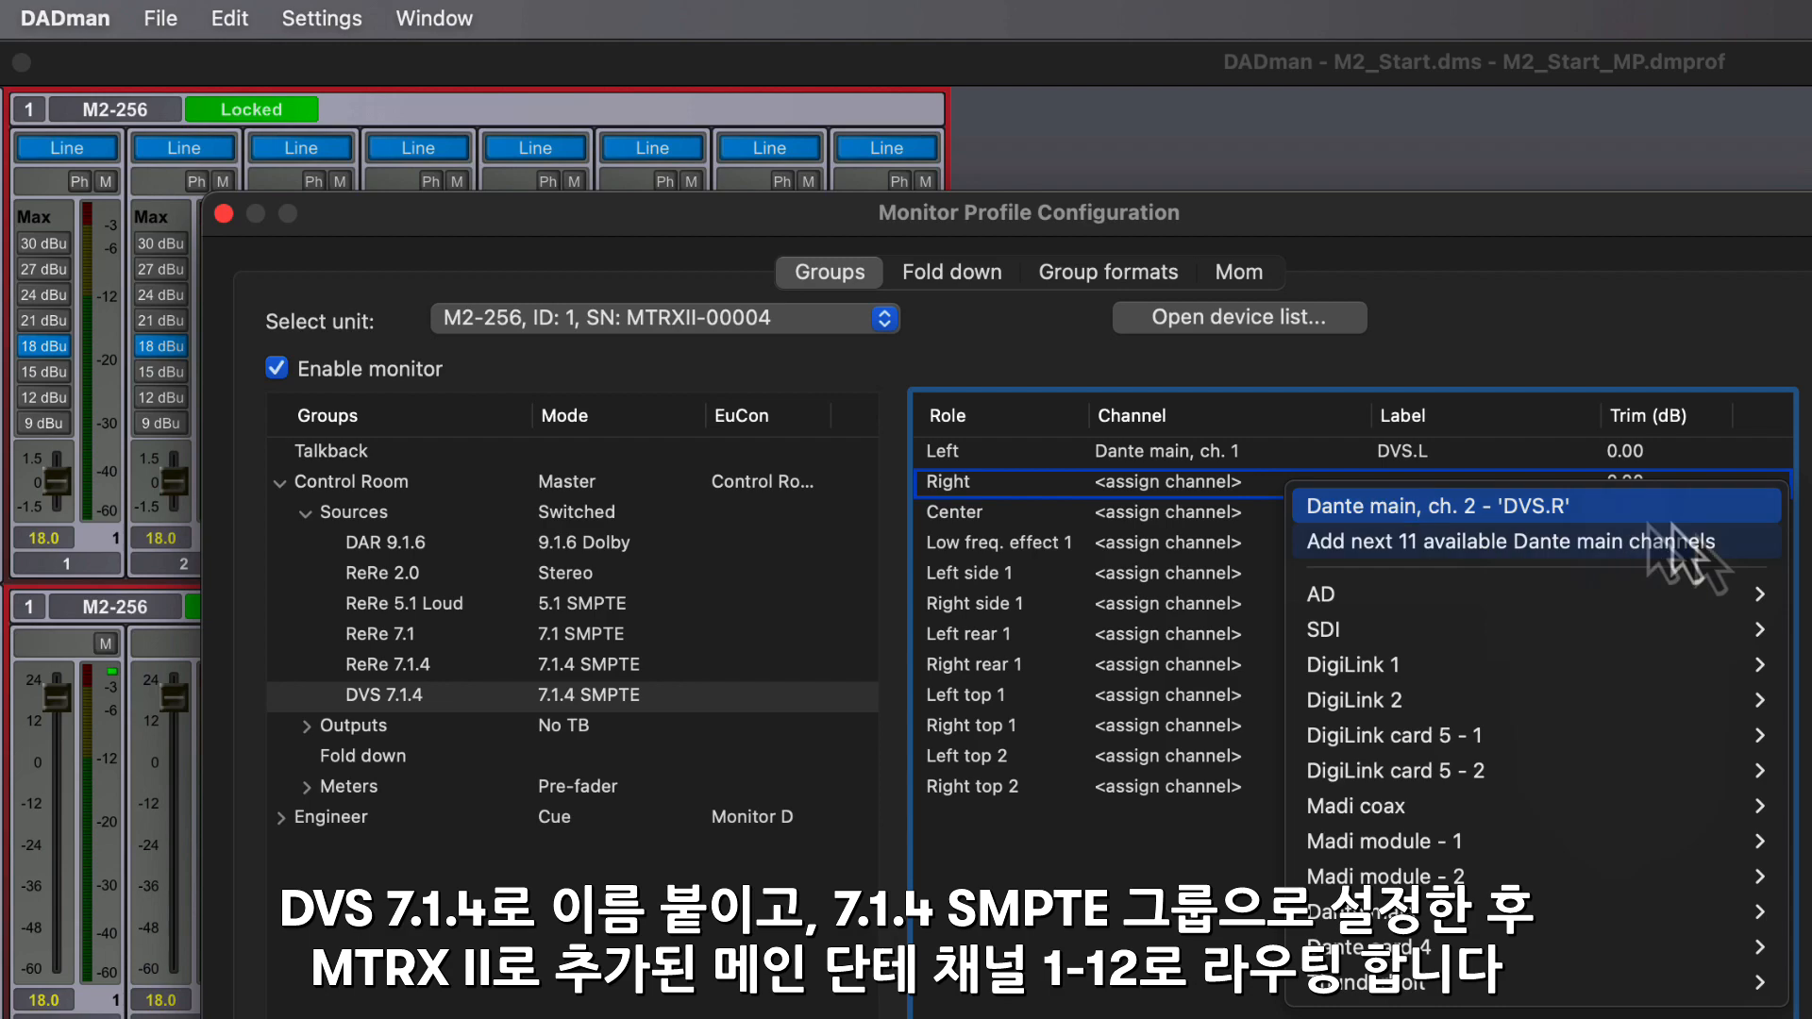
left_click(1761, 548)
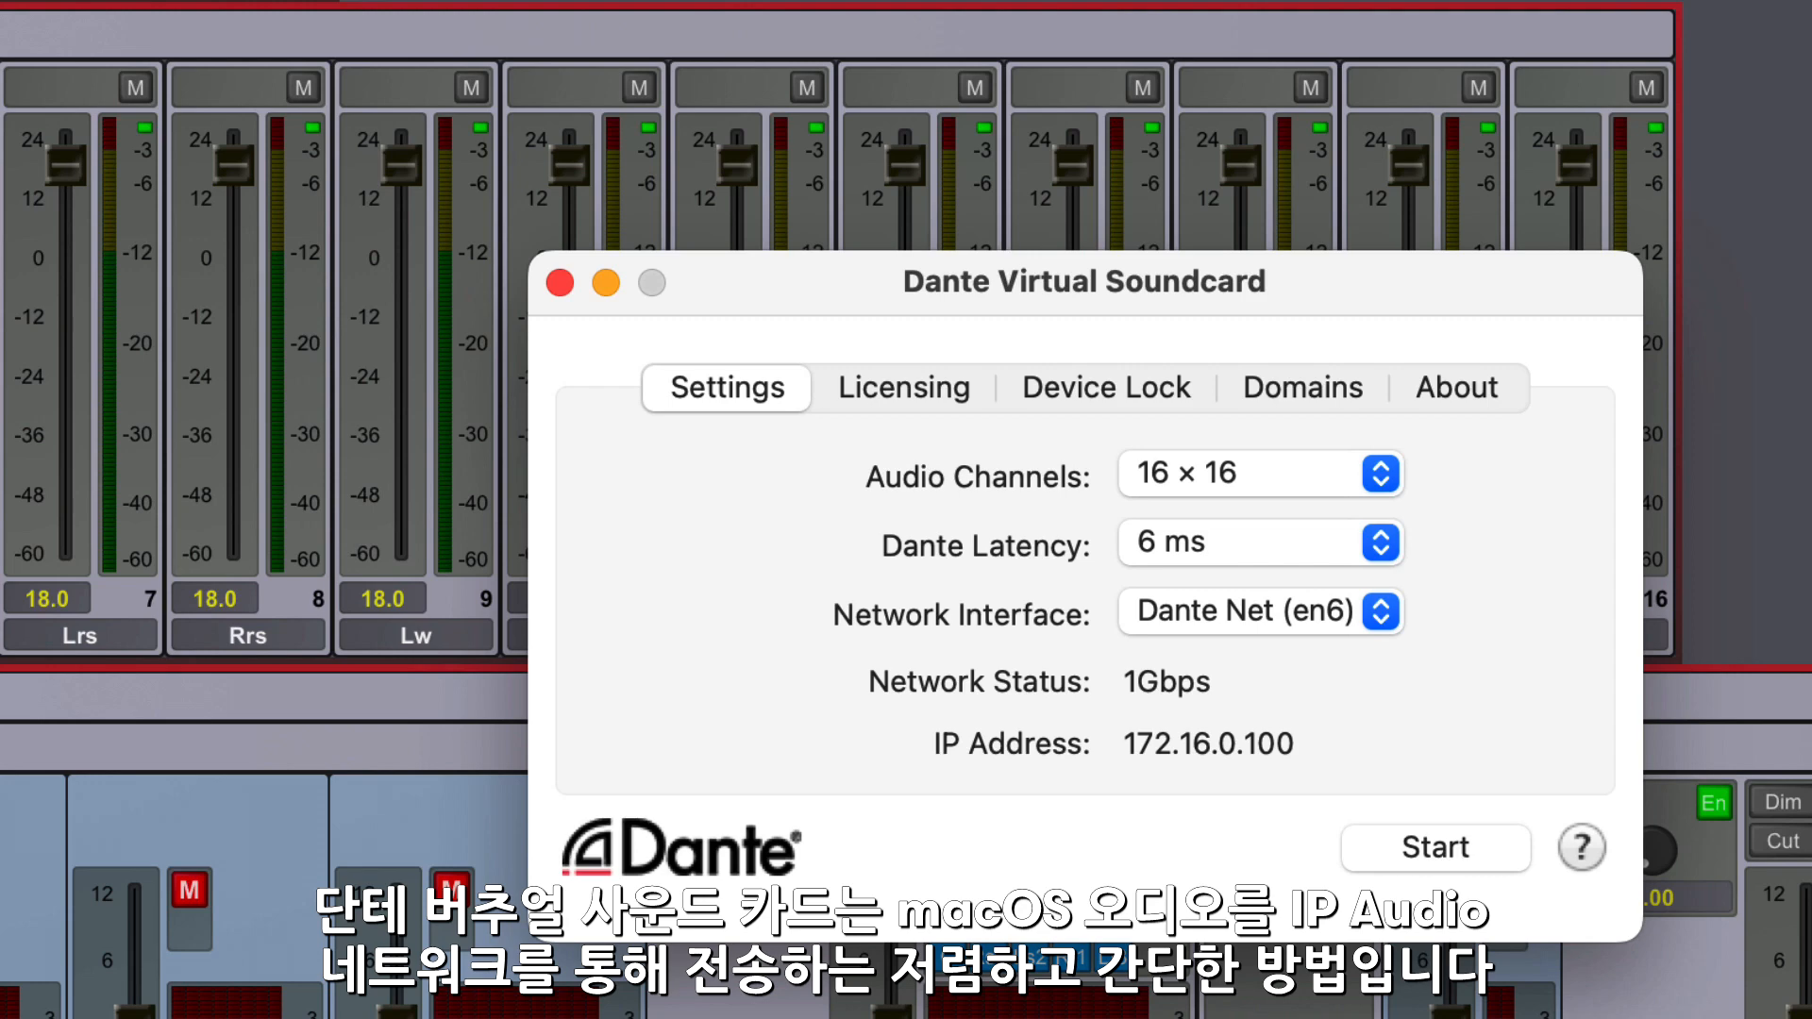
- Choose 16 × 16 audio channels in Dante Virtual Soundcard and start it
left_click(1383, 475)
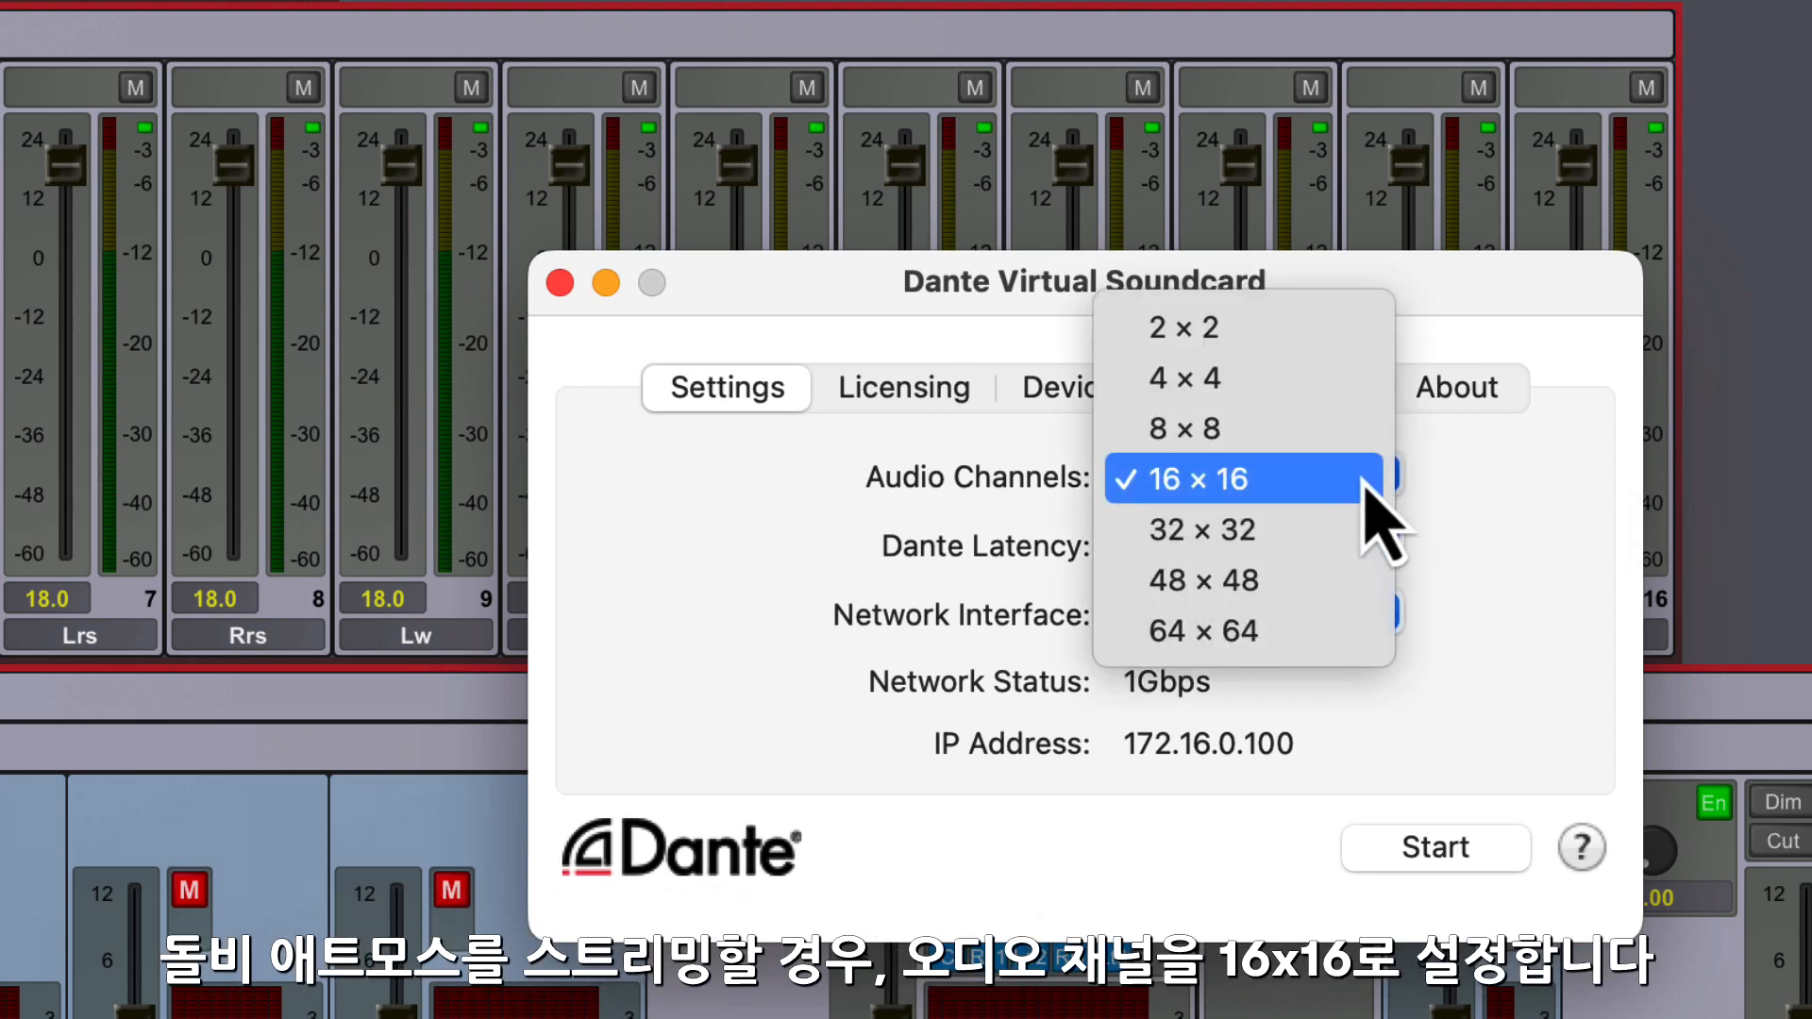
left_click(1368, 491)
left_click(1515, 854)
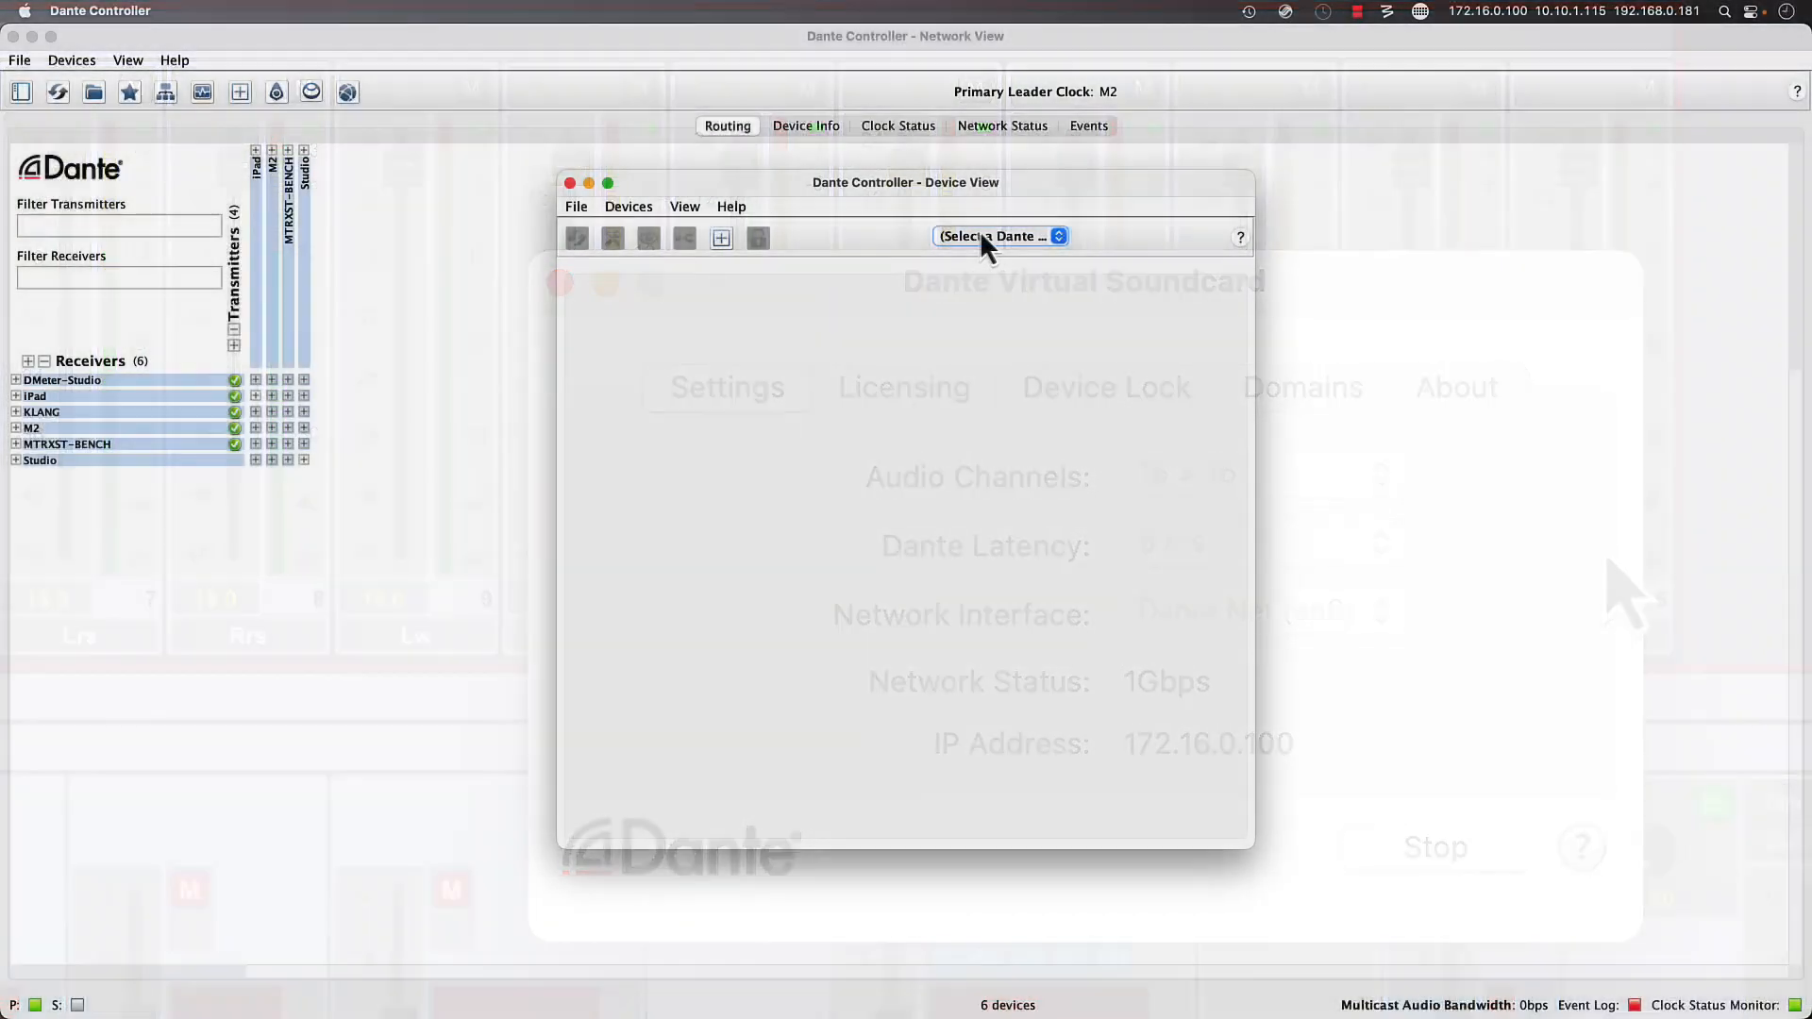
- Switch to Dante Controller's Device View, show the M2 device, and expand the Studio transmitter's available channels
left_click(986, 233)
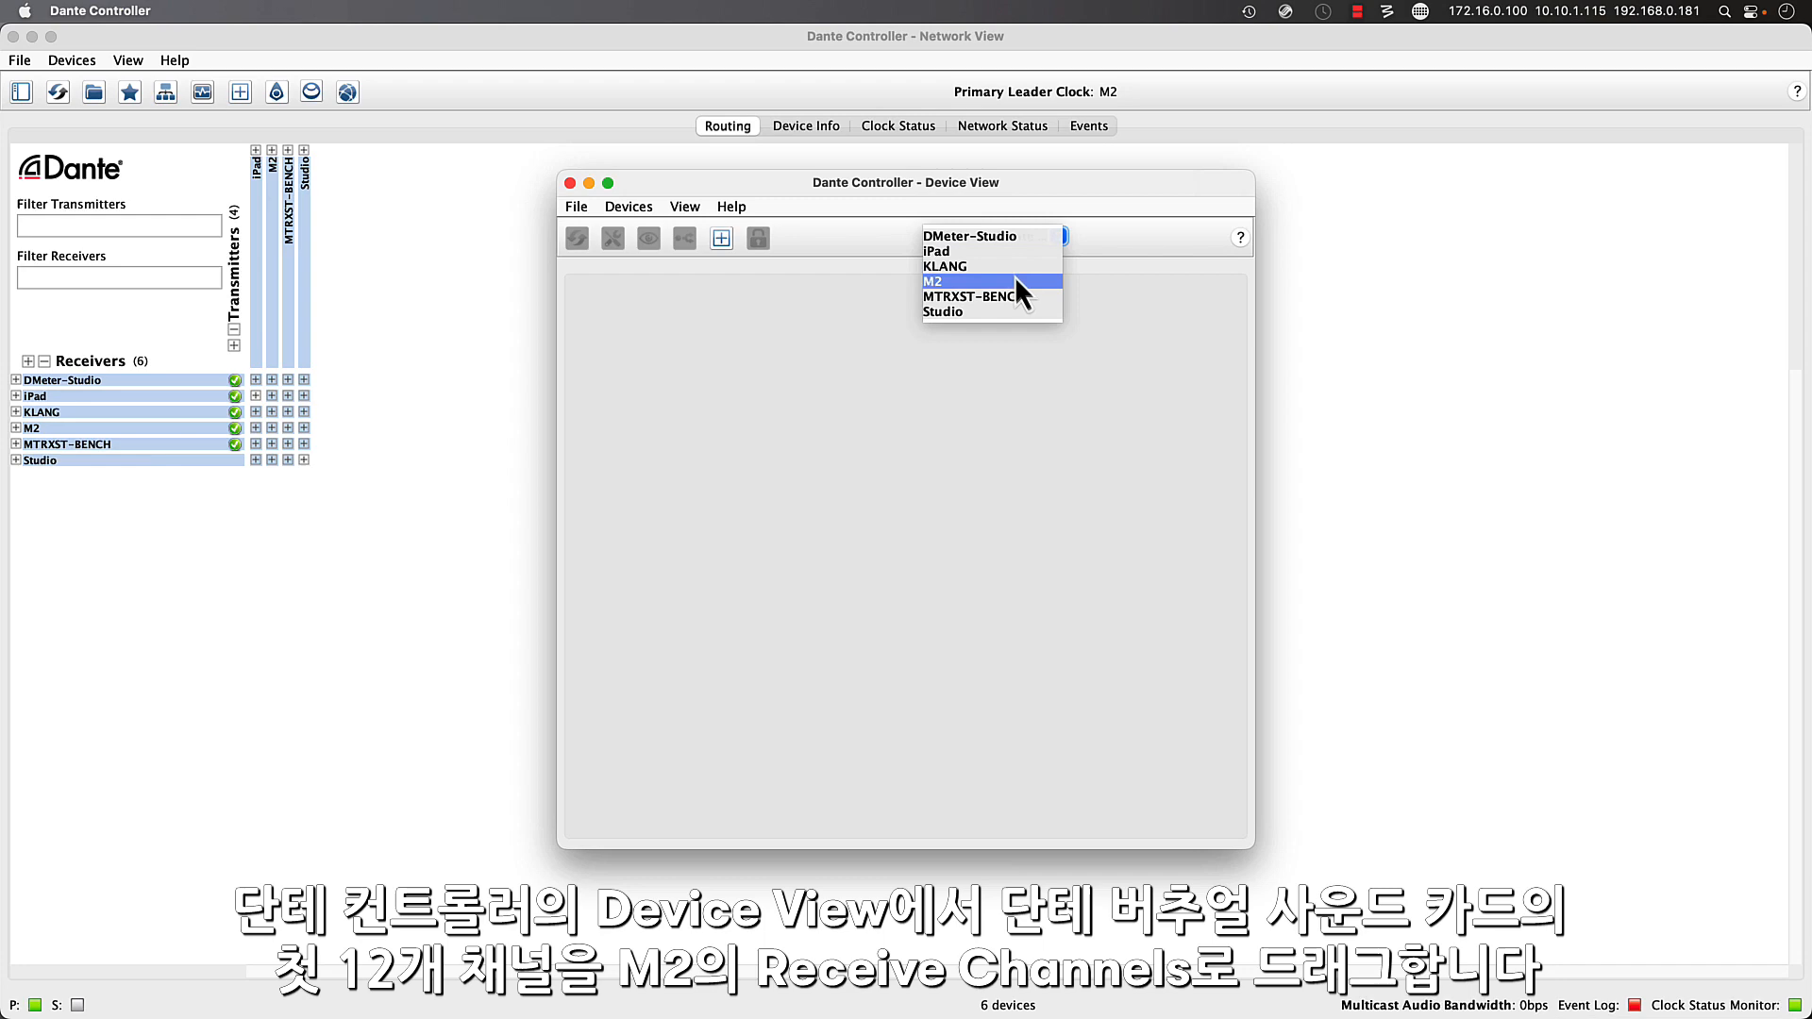
left_click(1139, 260)
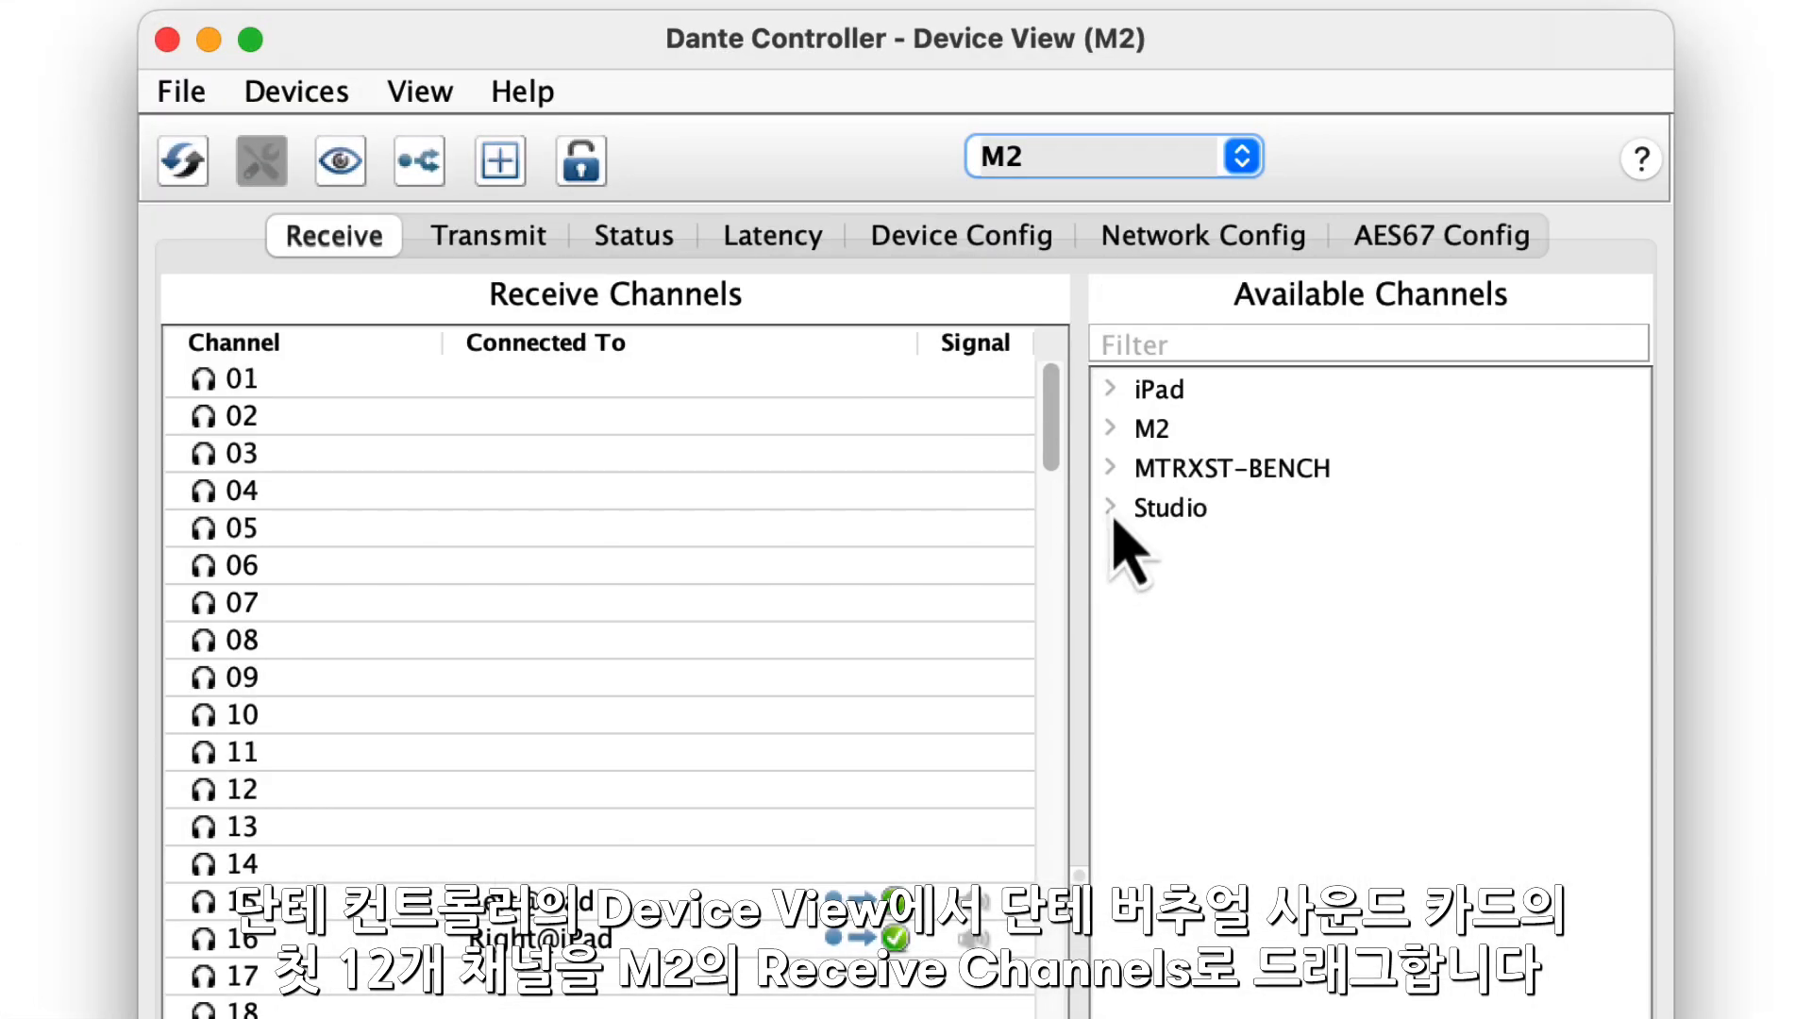
left_click(1110, 508)
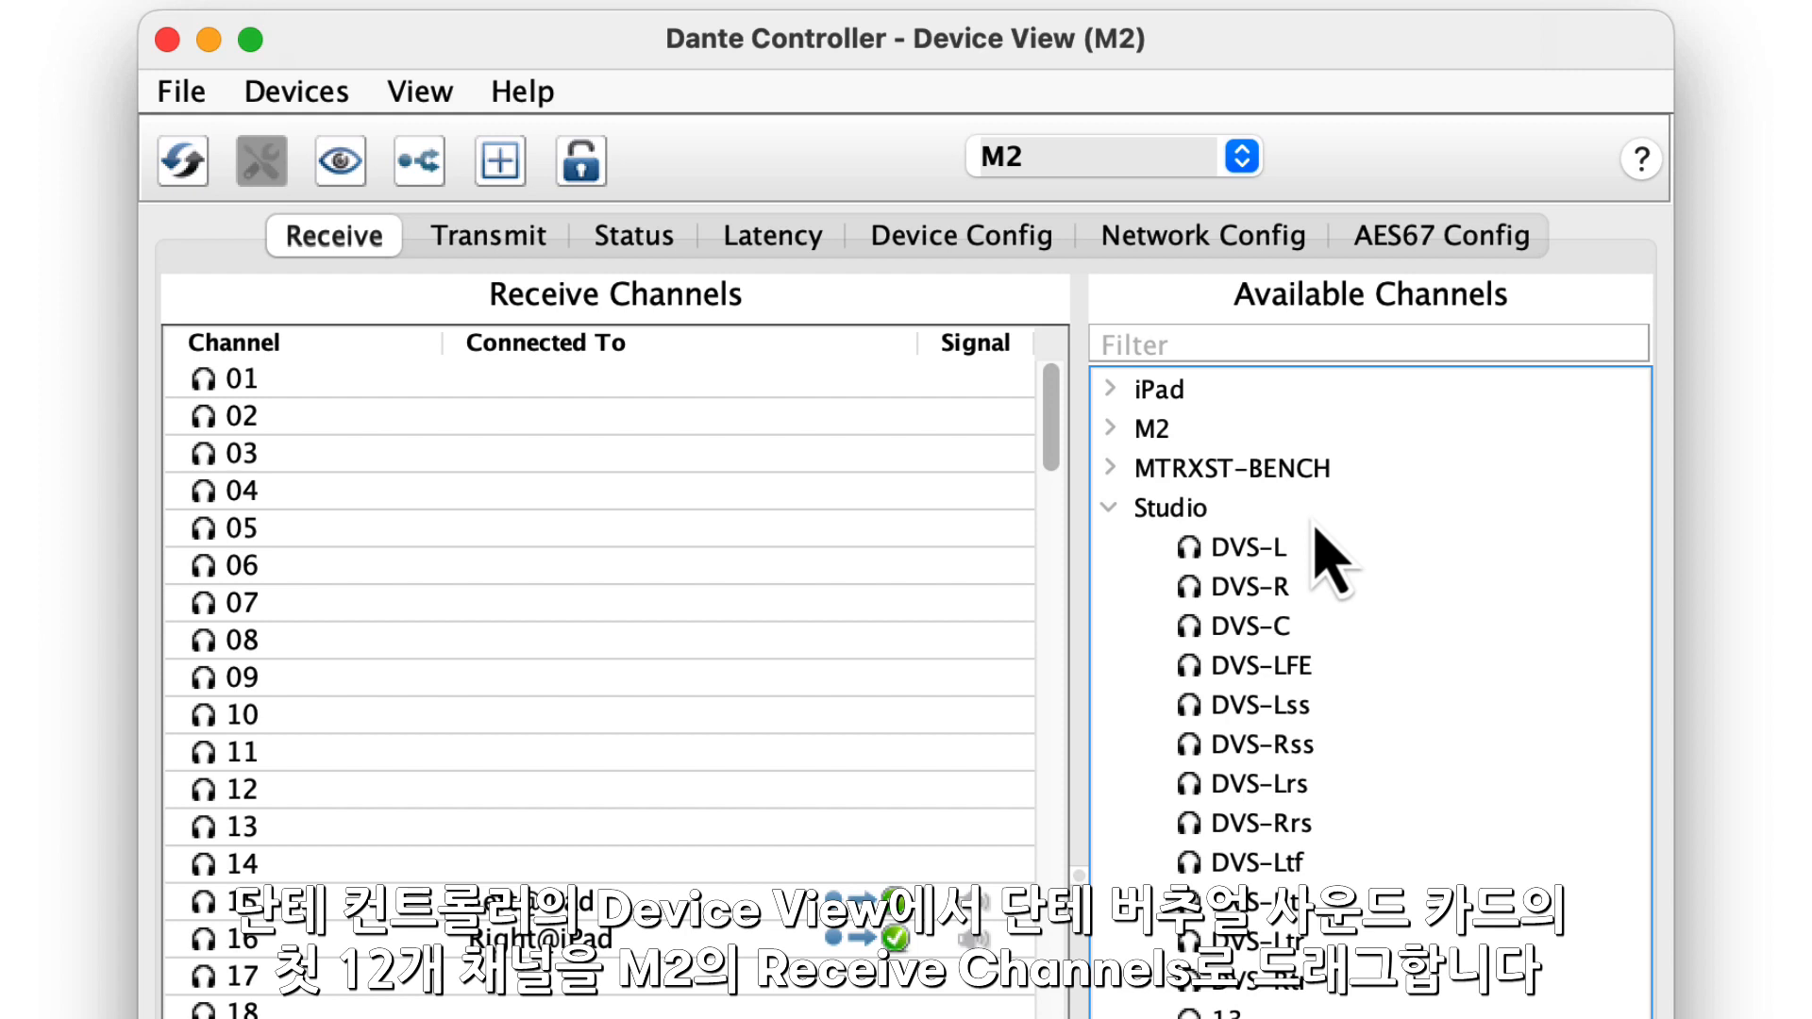
- Route Studio's first 12 Dante Virtual Soundcard channels, starting with DVS-L, to M2's receive channels 01 to 12
left_click(1248, 548)
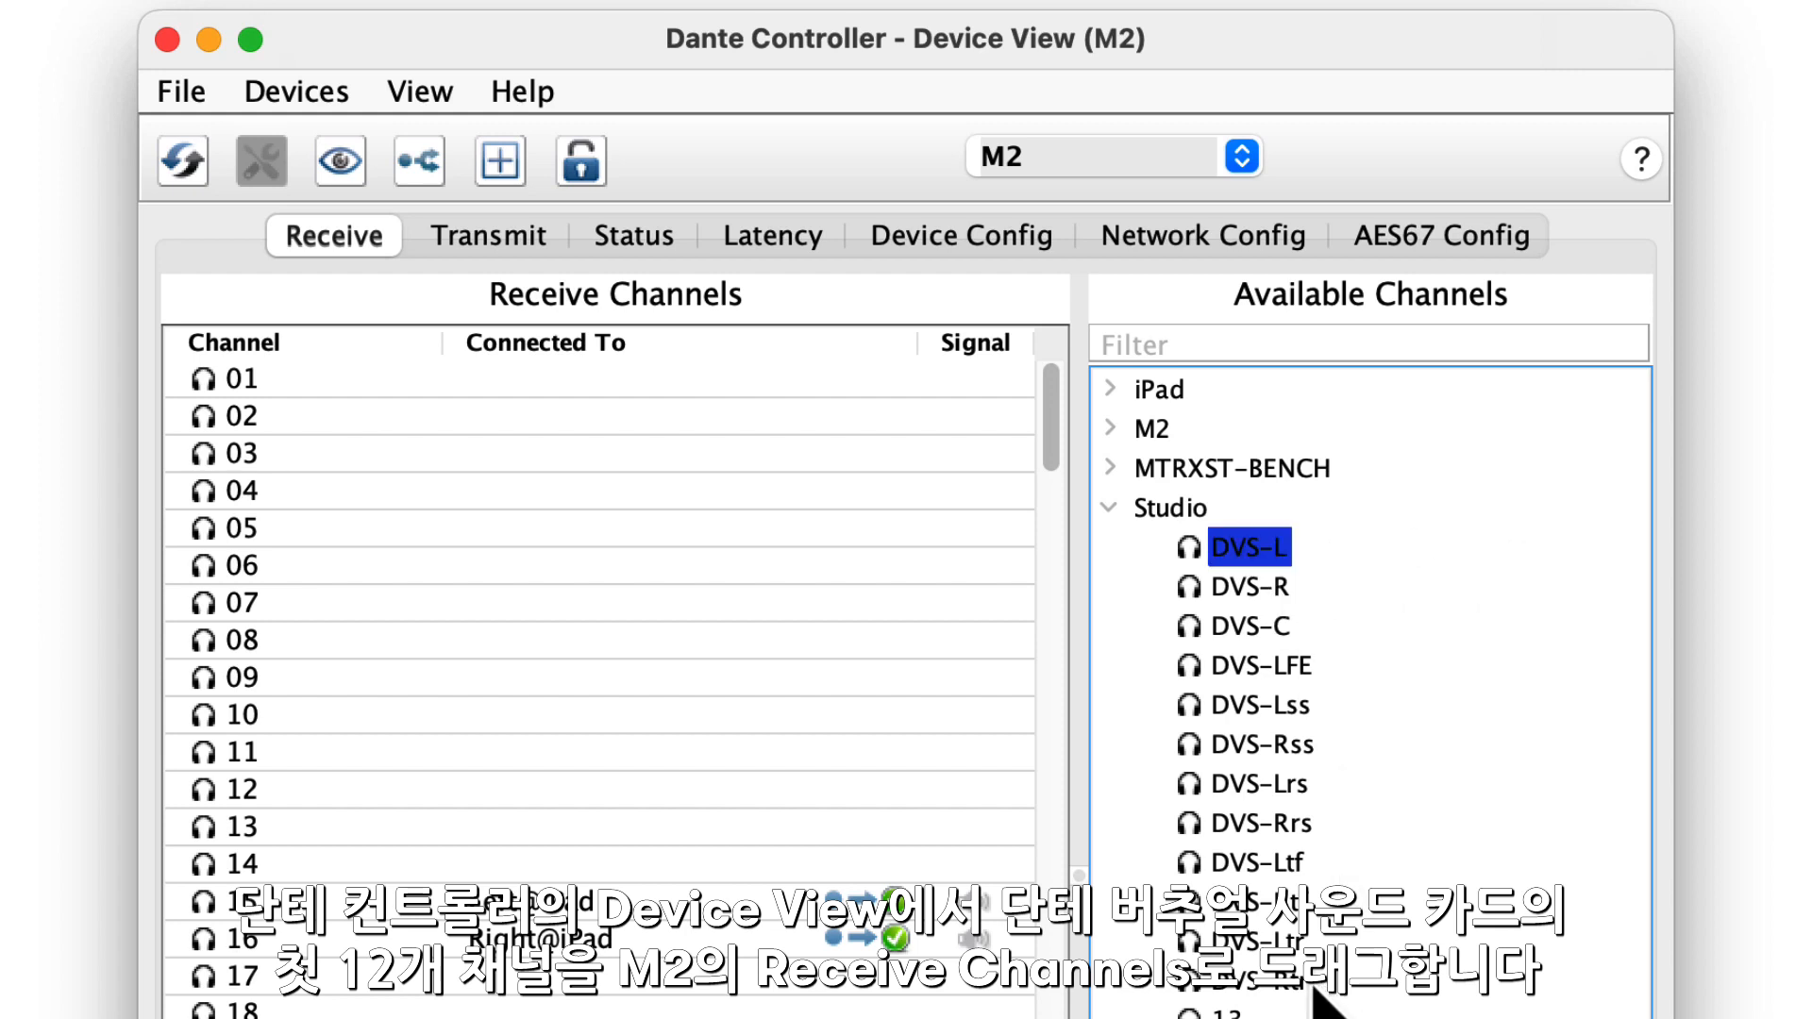
left_click(1299, 981, "shift")
left_click_drag(1250, 552, 651, 389)
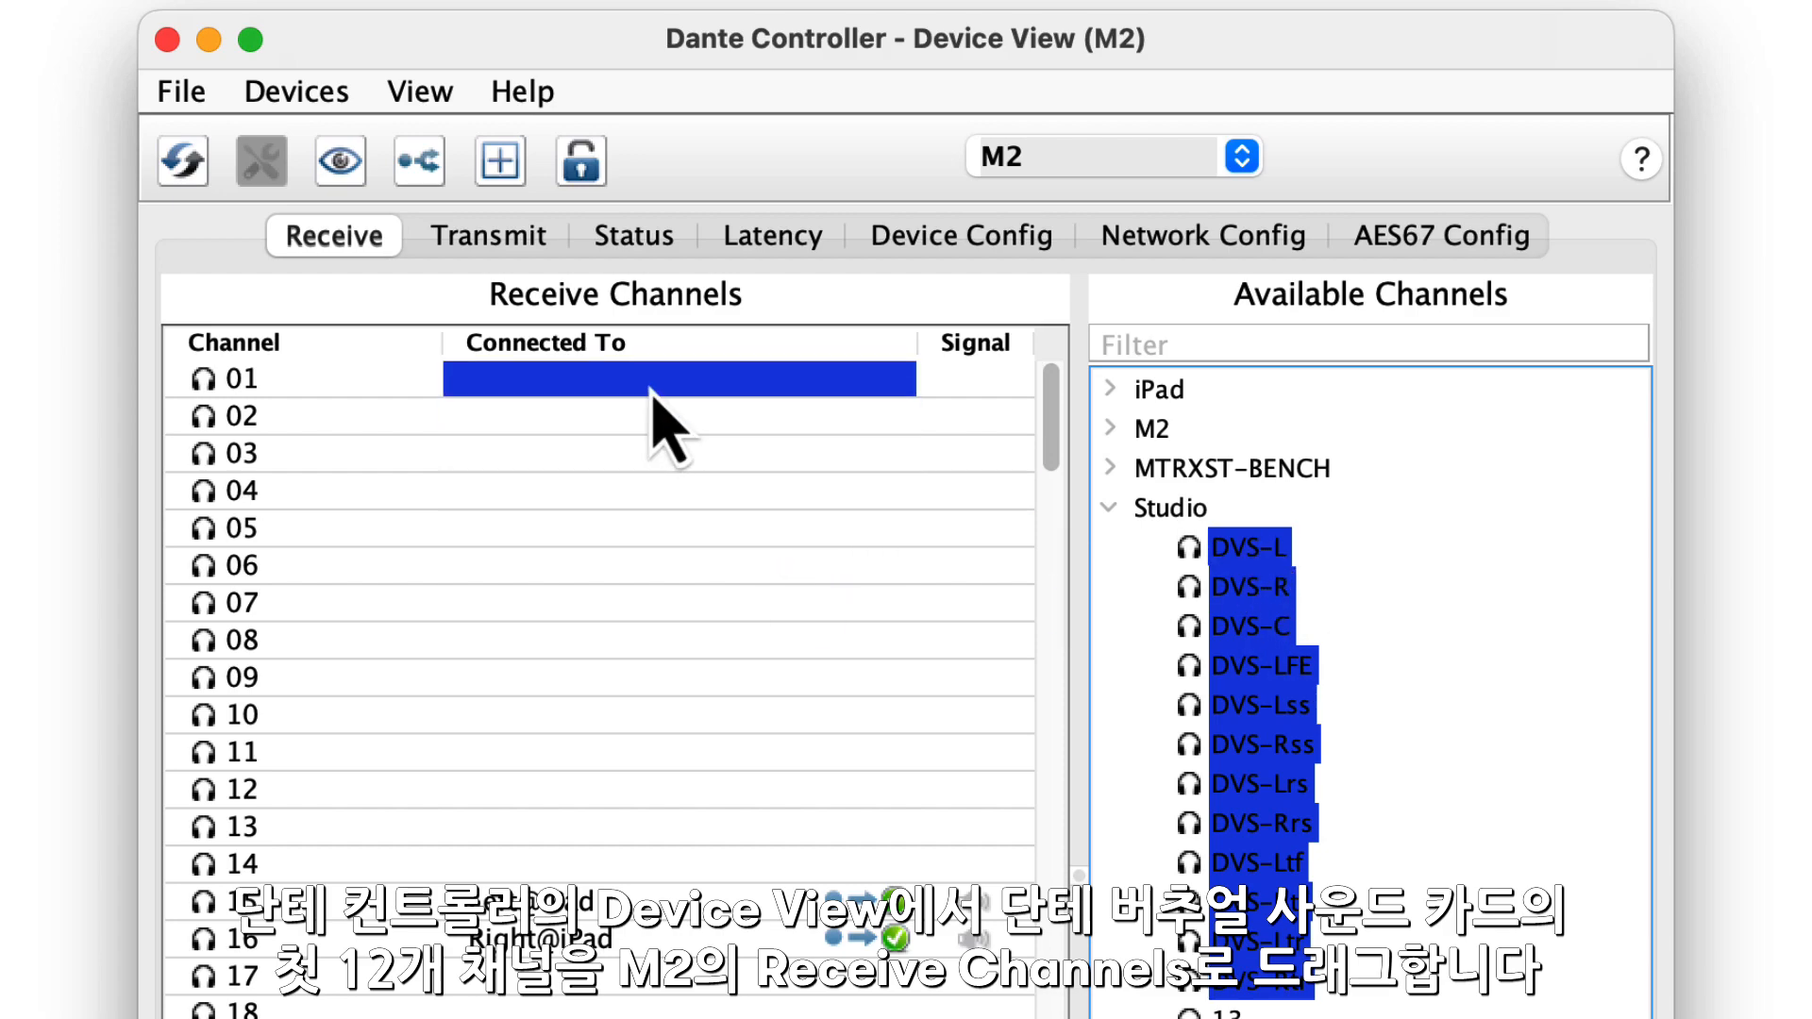
left_click_drag(896, 557, 986, 638)
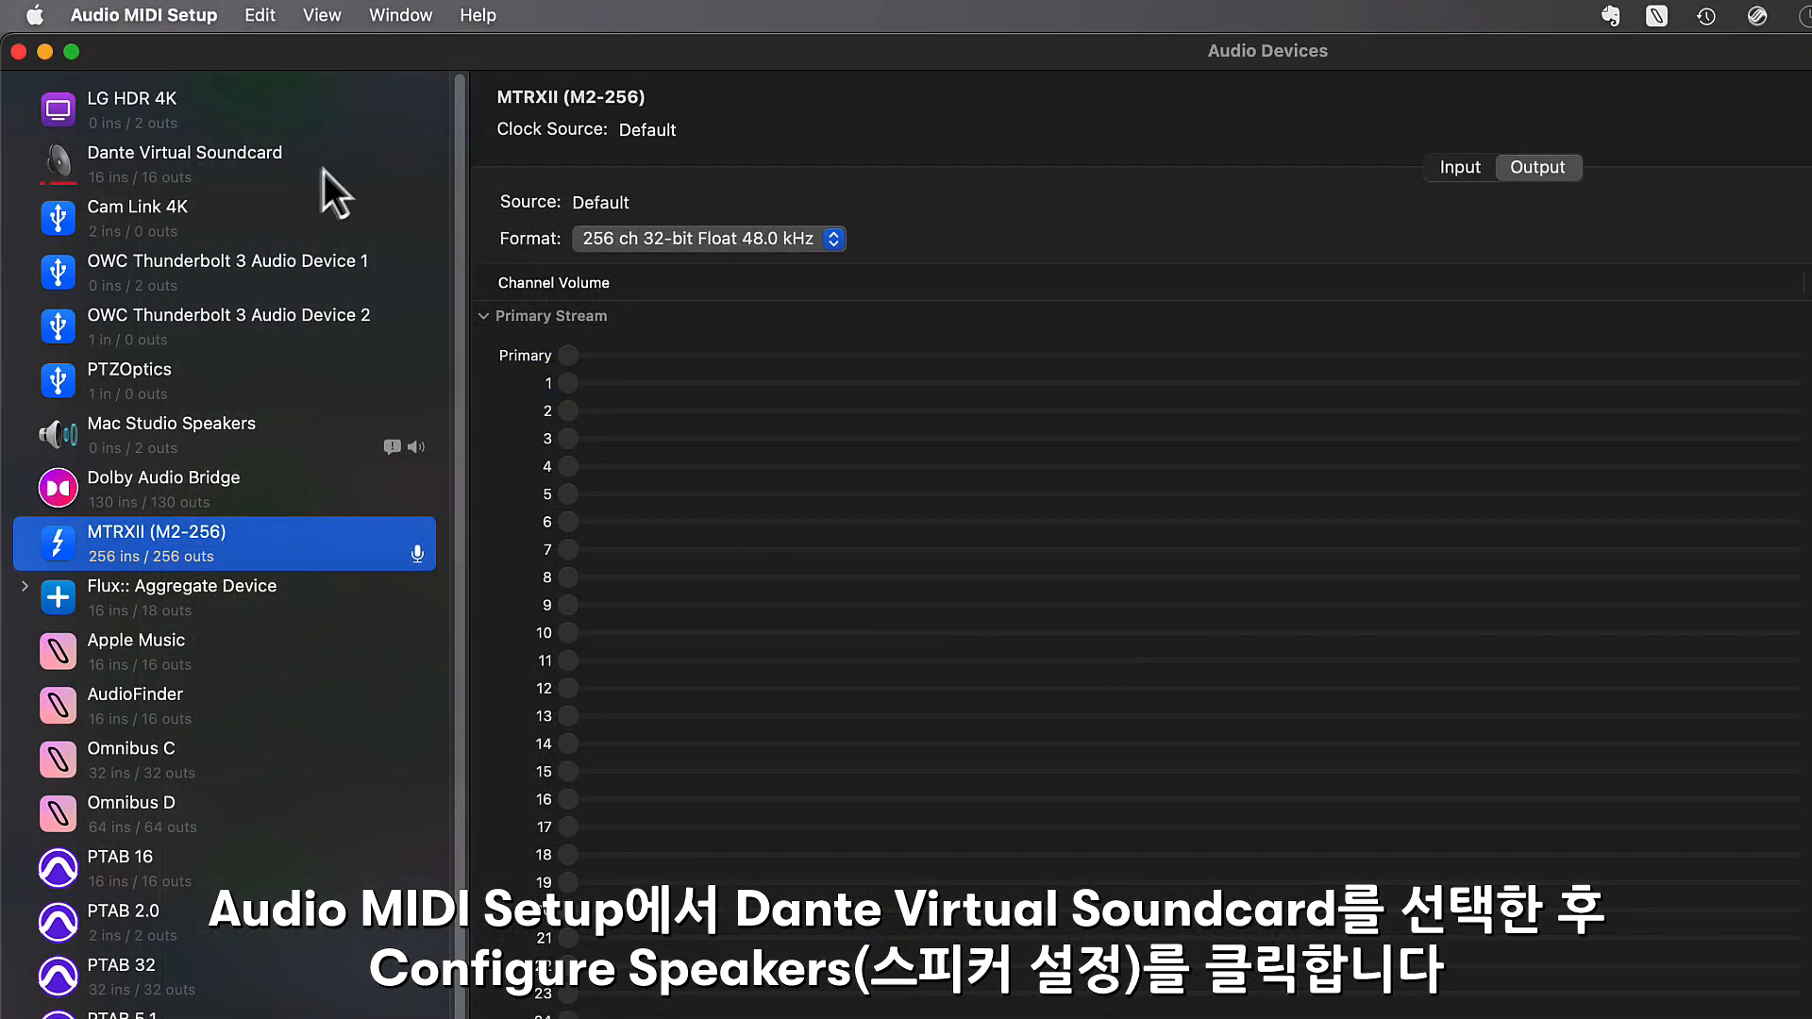
- In Audio MIDI Setup, open Dante Virtual Soundcard's speaker configuration and choose 7.1.4 Atmos Surround
left_click(319, 172)
right_click(319, 173)
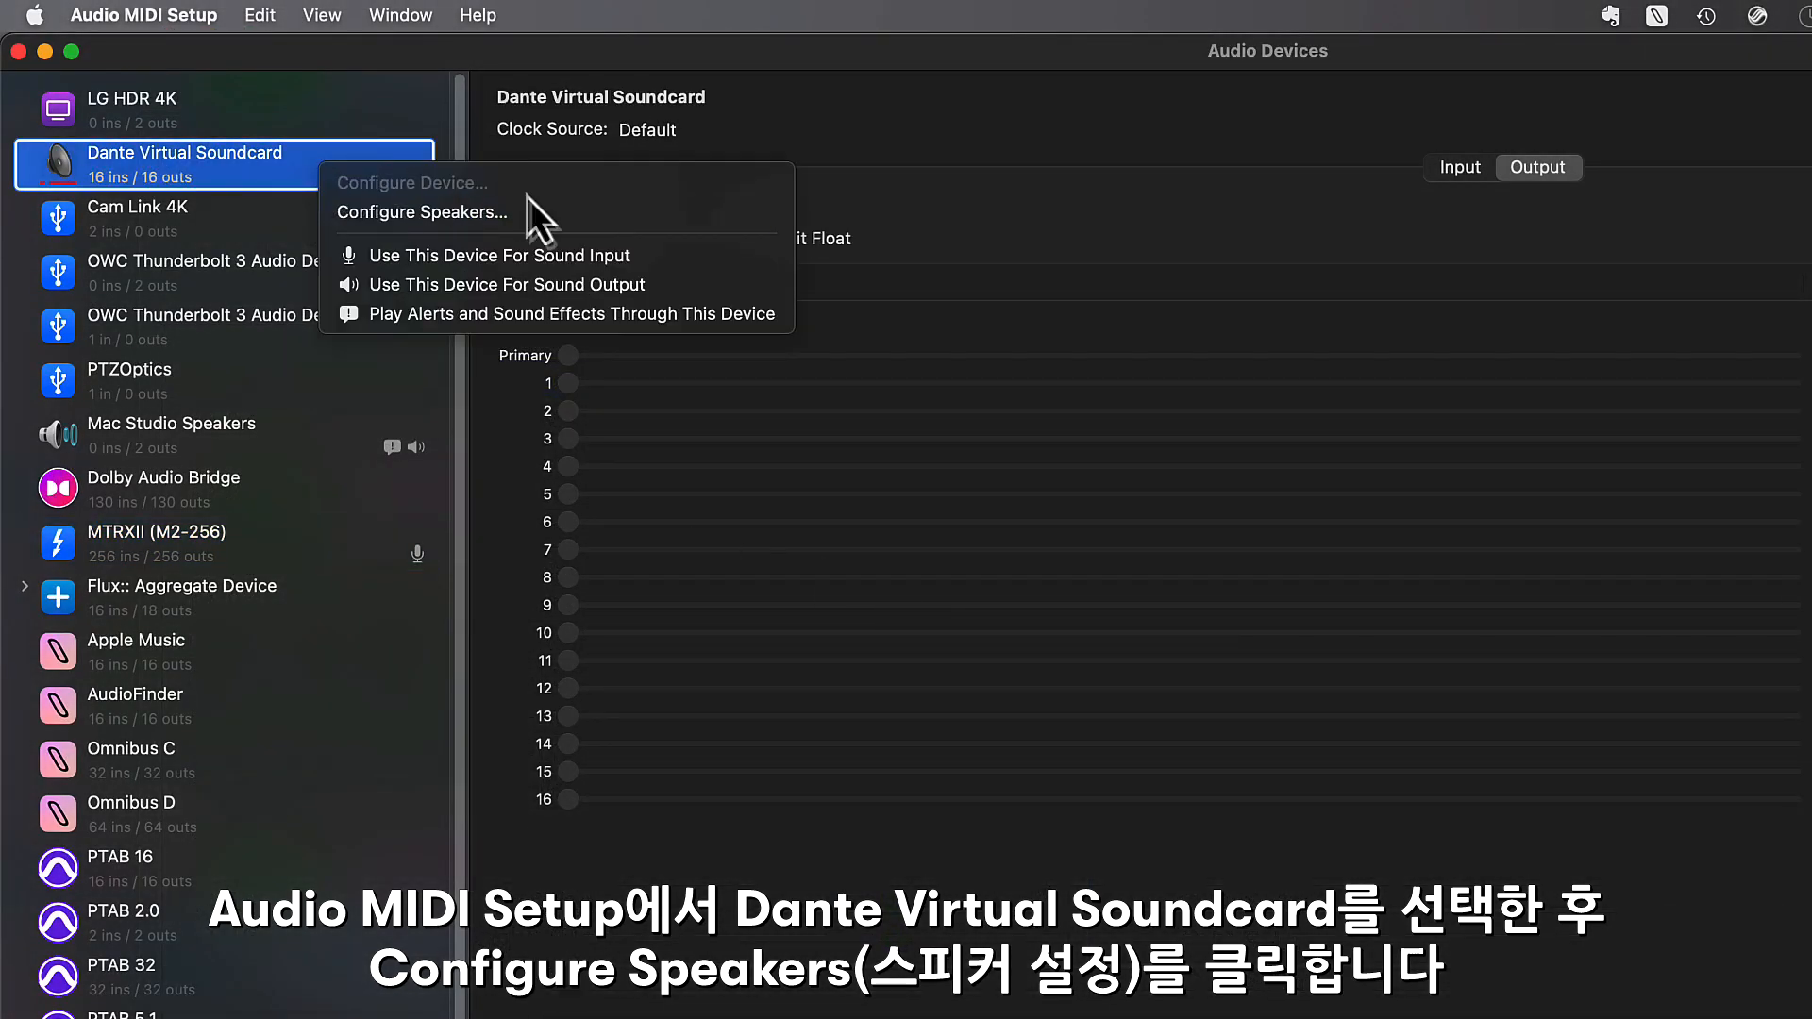
left_click(578, 217)
left_click(1248, 285)
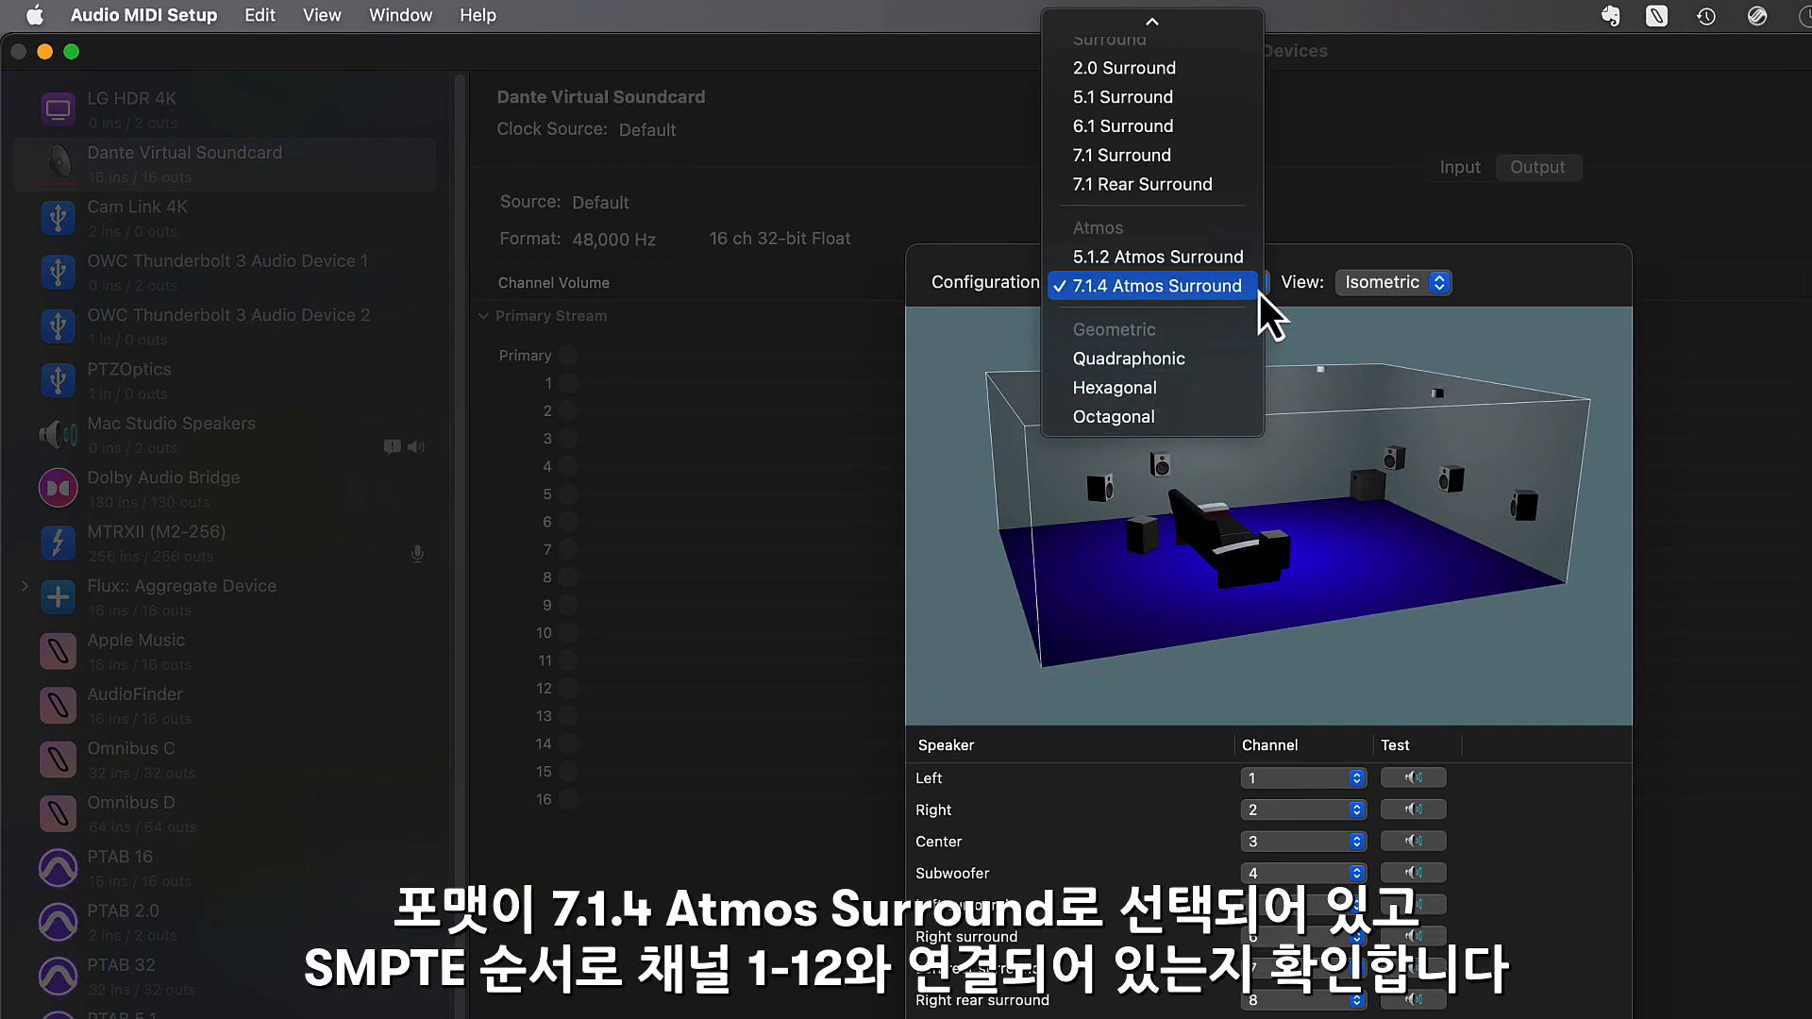
left_click(1544, 292)
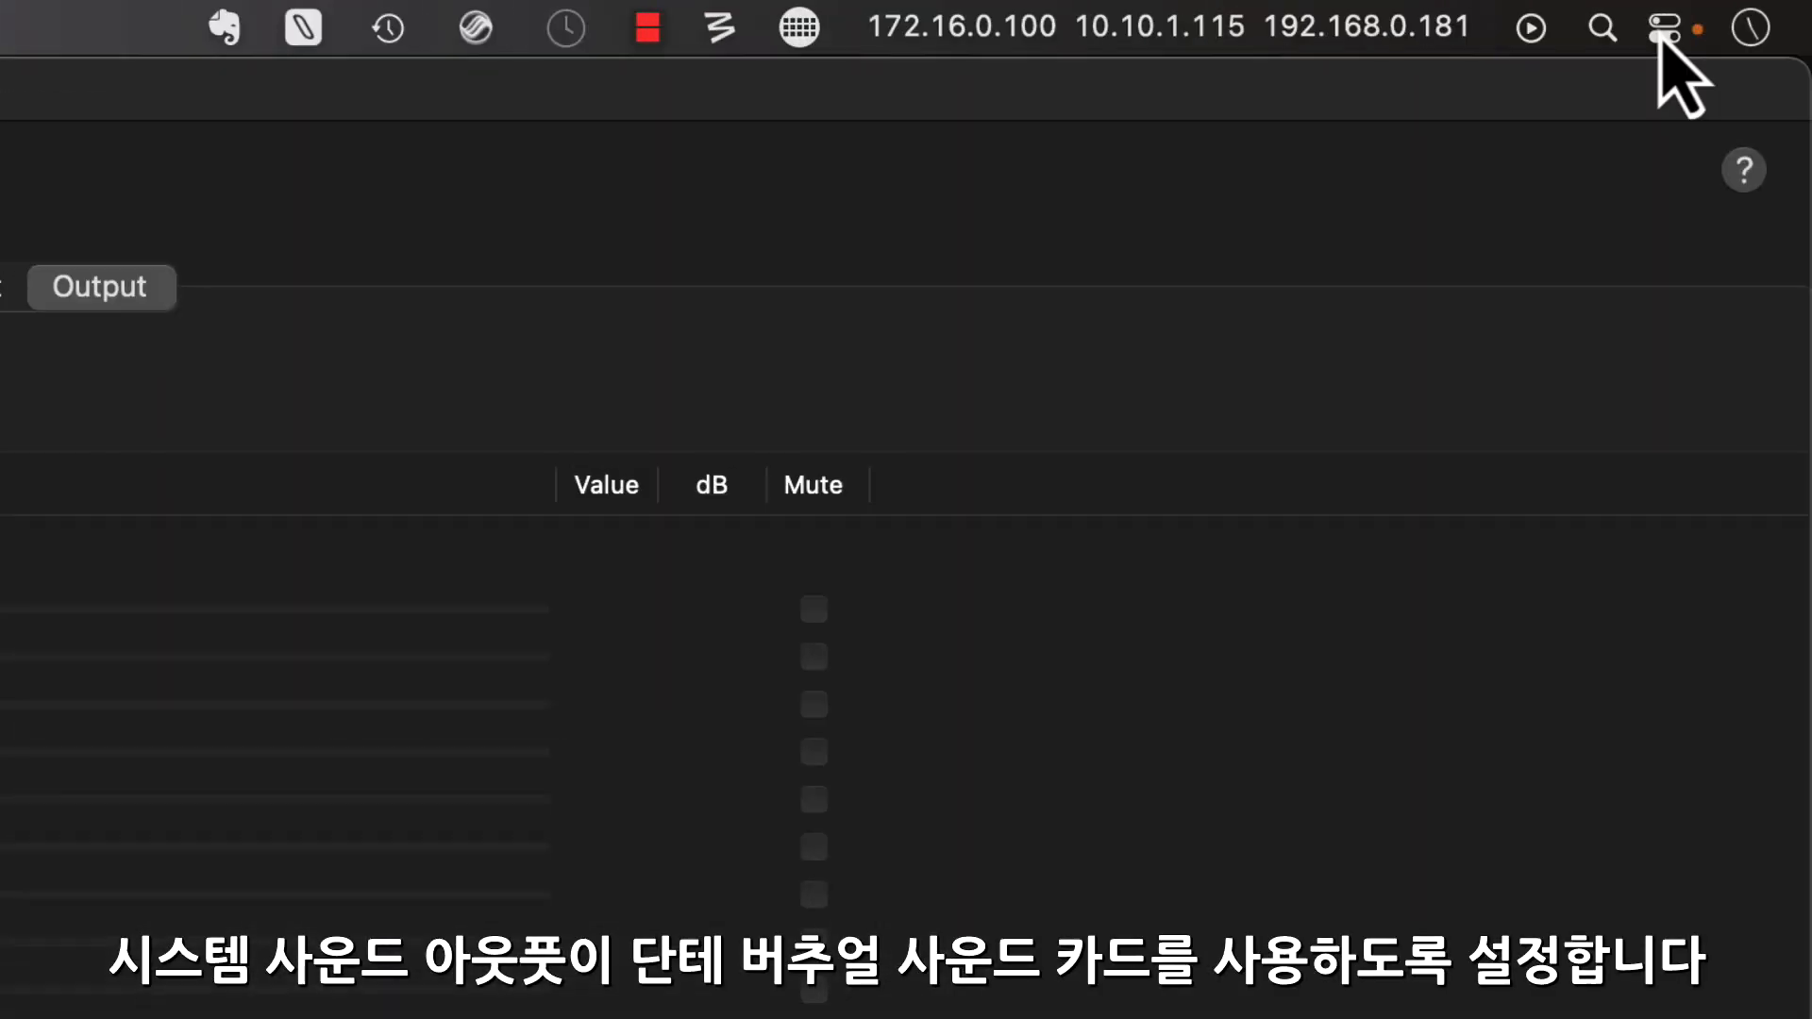
- Set the Mac's system sound output to Dante Virtual Soundcard and close the sound output list
left_click(1675, 11)
left_click(1719, 944)
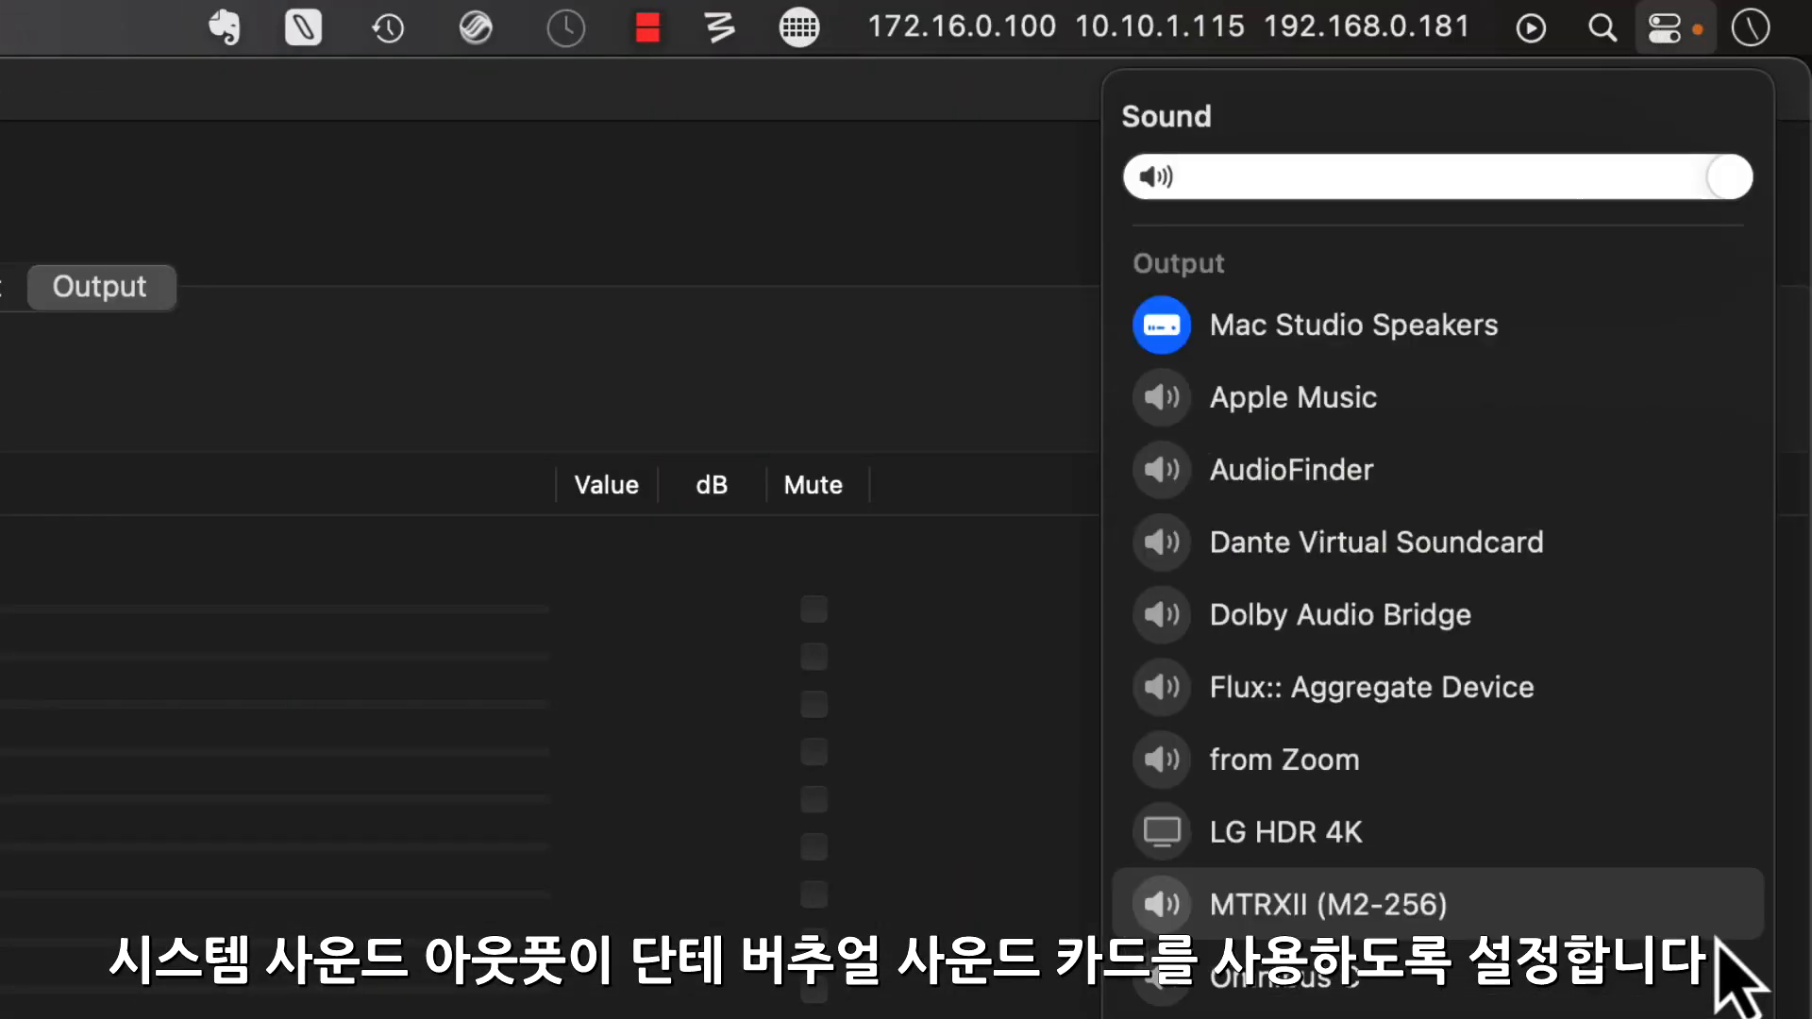
left_click(1642, 559)
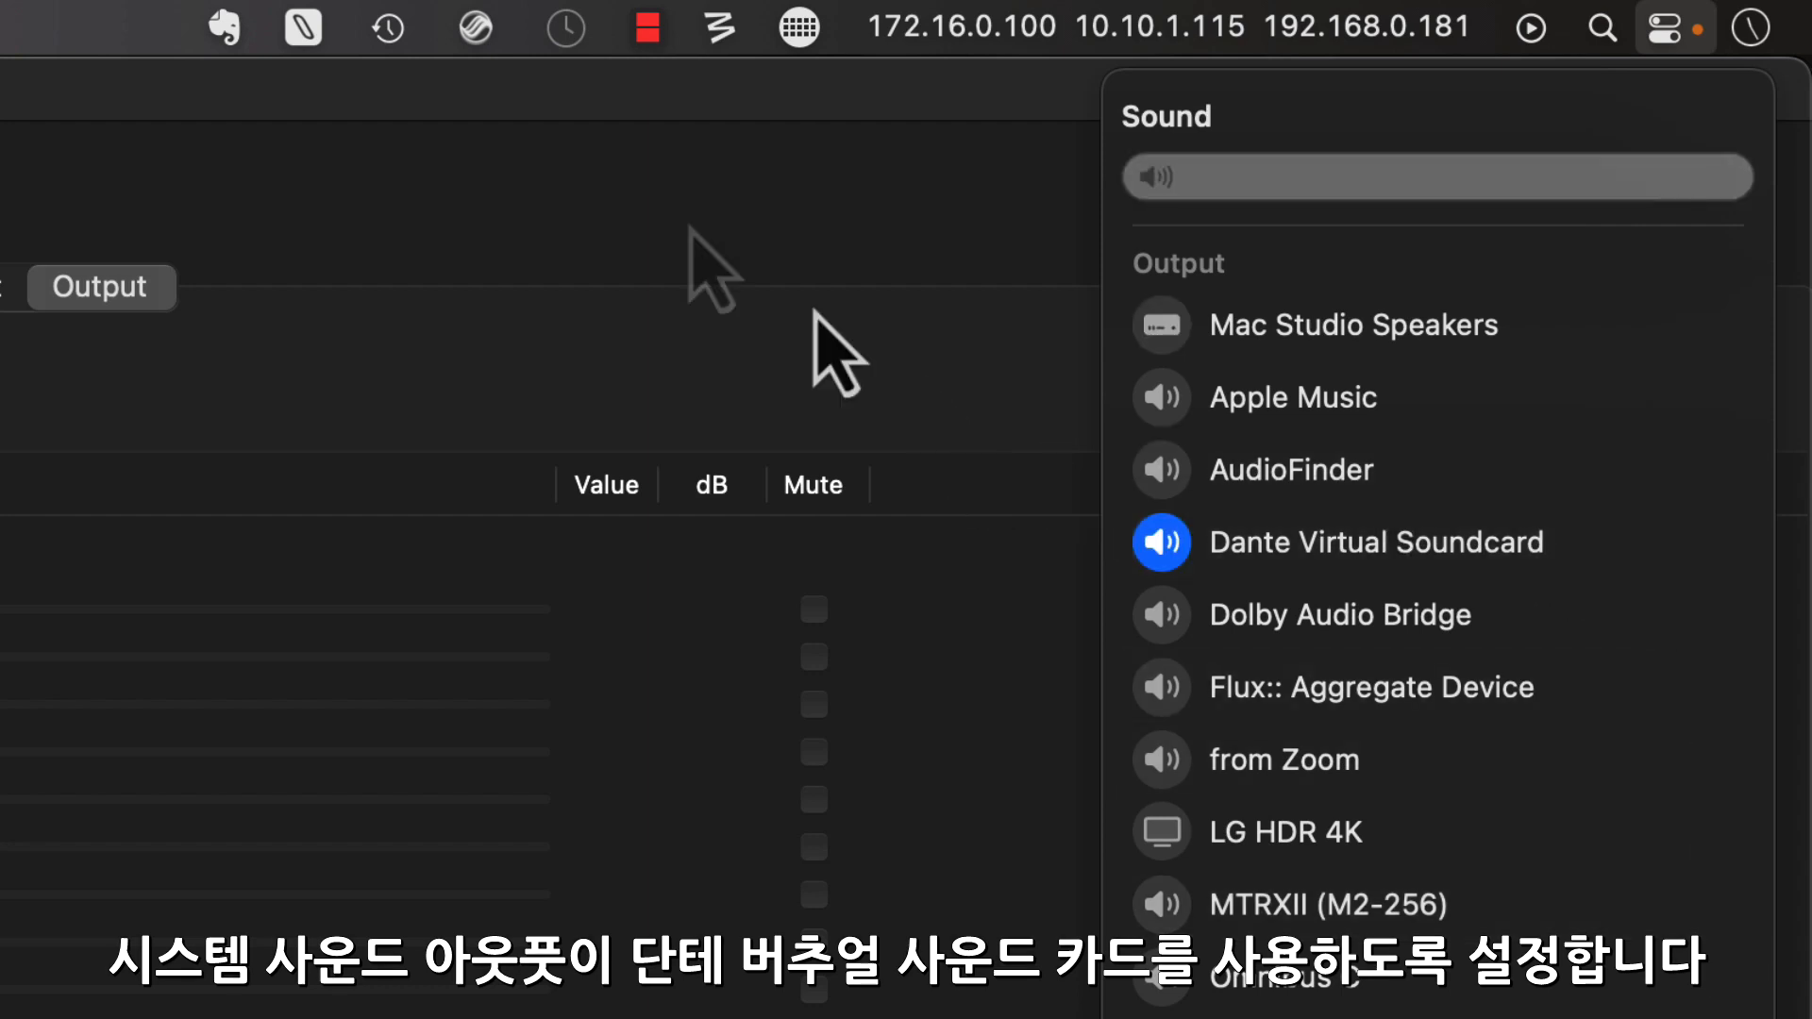
left_click(416, 133)
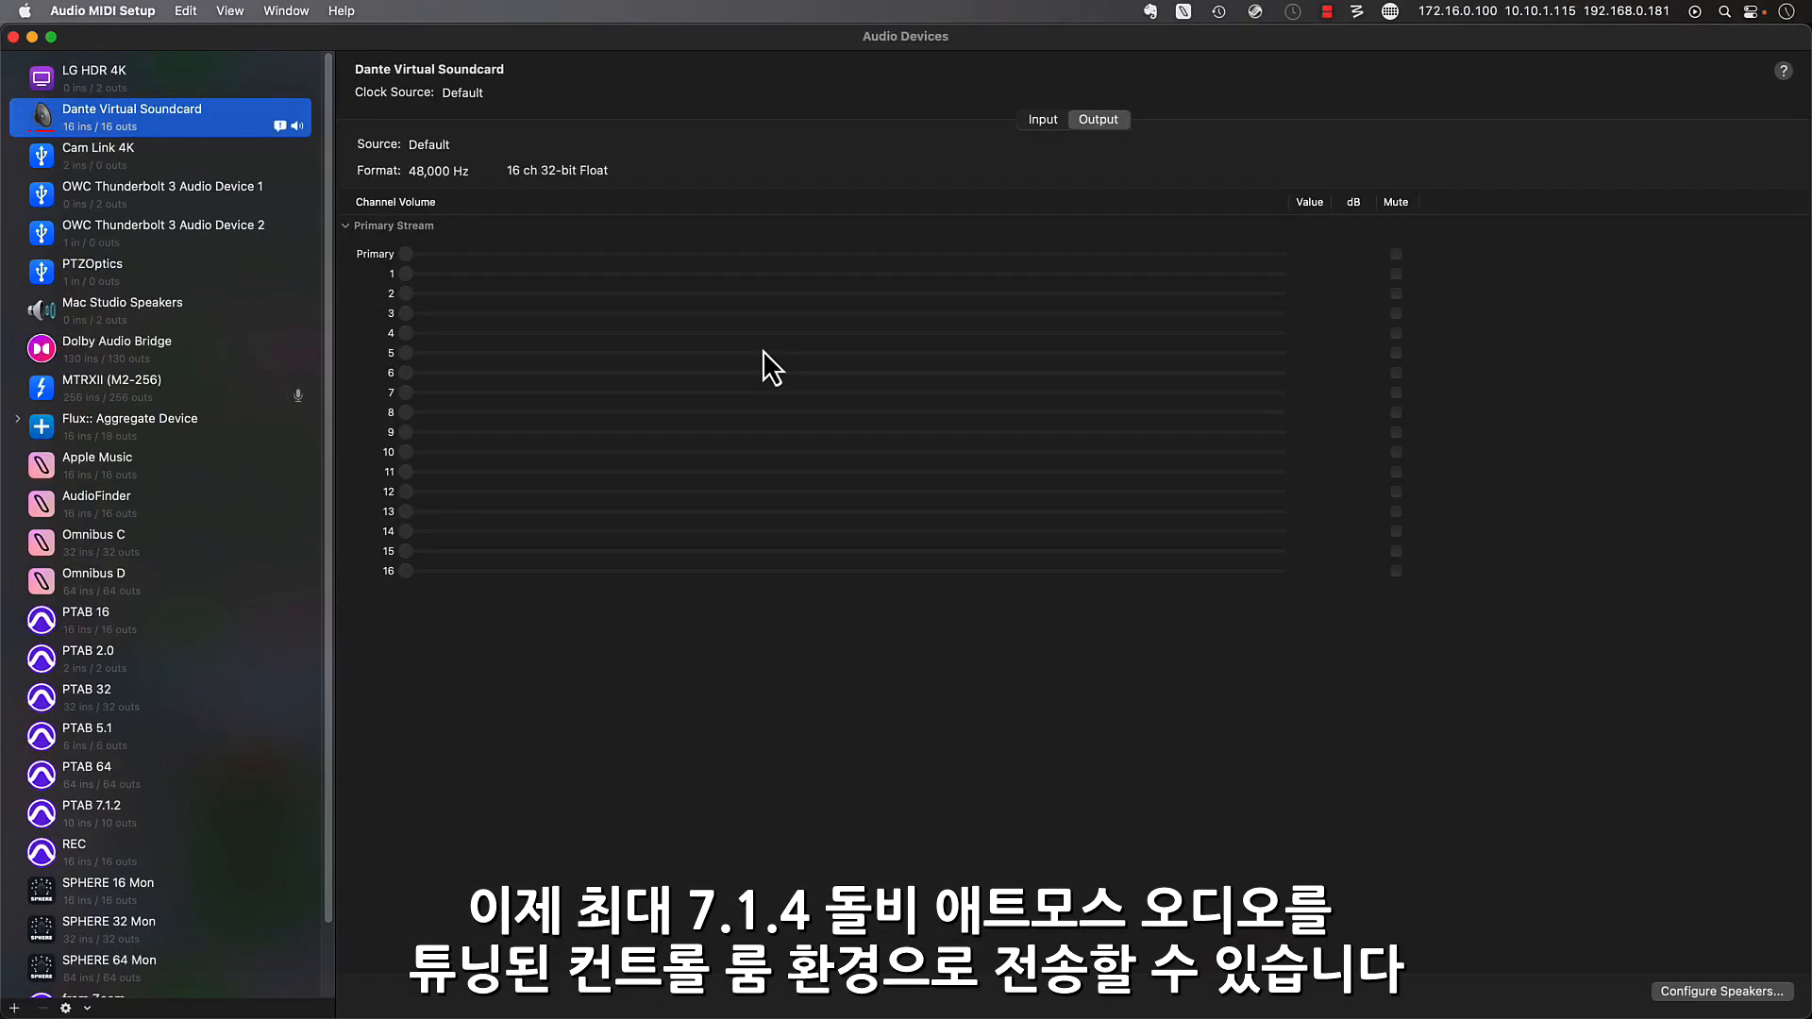